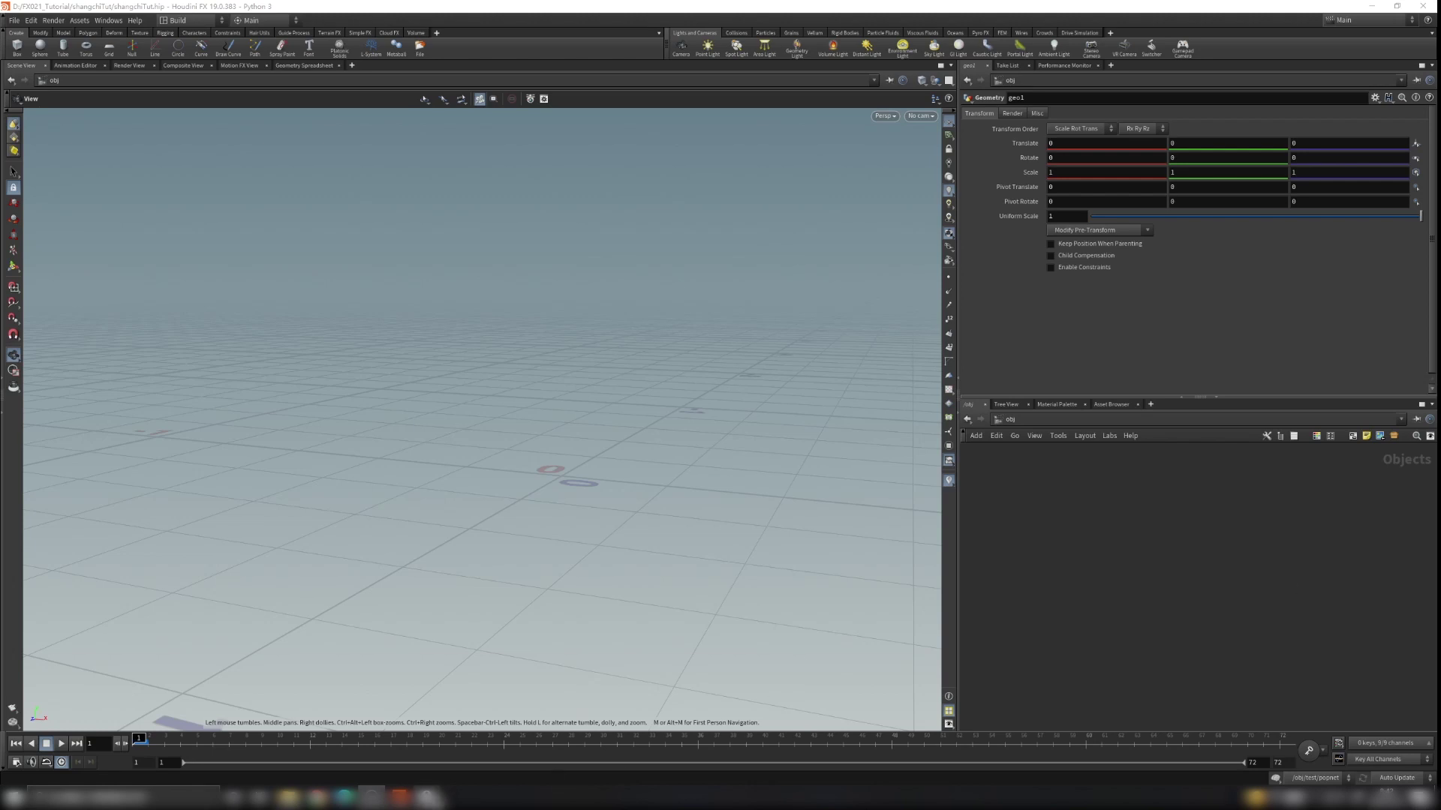
Switch to djv_view and play and scrub through the rendered shangchi image sequence as reference
{"action": "left_click", "coordinate": [426, 797]}
{"action": "left_click_drag", "start_coordinate": [839, 60], "coordinate": [881, 65]}
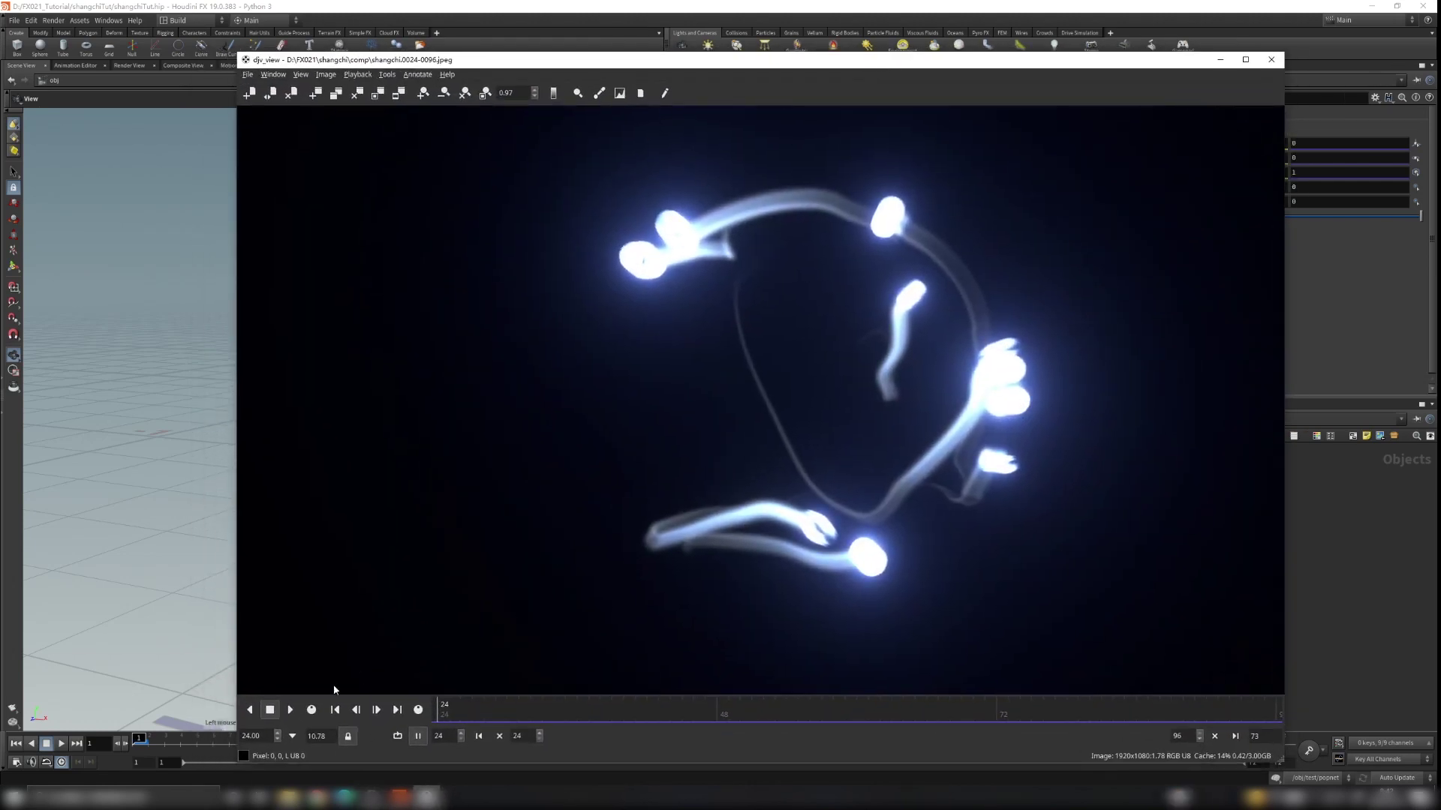
{"action": "left_click", "coordinate": [291, 710]}
{"action": "mouse_move", "coordinate": [436, 714]}
{"action": "left_mouse_down"}
{"action": "mouse_move", "coordinate": [526, 710]}
{"action": "mouse_move", "coordinate": [440, 714]}
{"action": "left_mouse_up"}
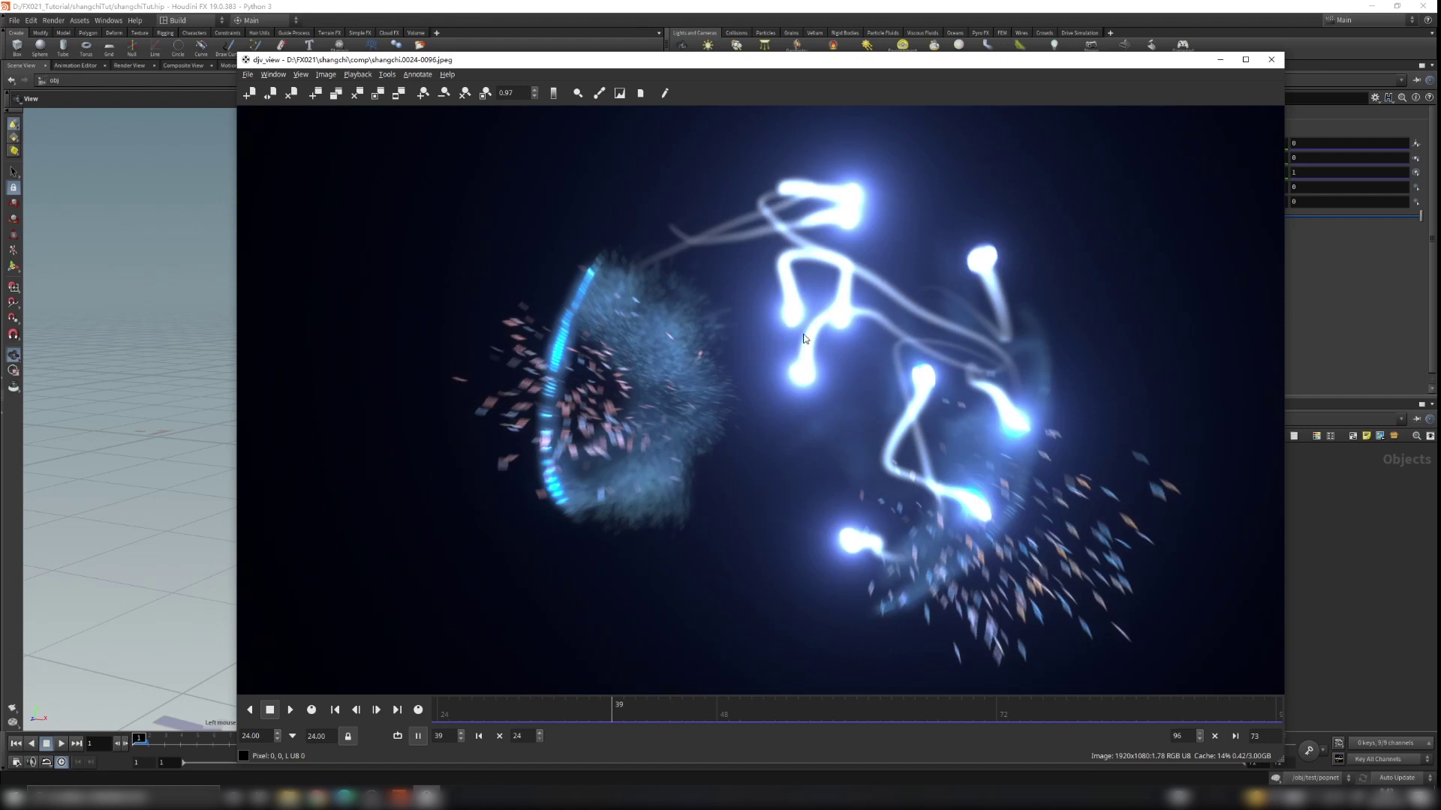
{"action": "left_click_drag", "start_coordinate": [604, 716], "coordinate": [858, 712]}
{"action": "left_click", "coordinate": [291, 710]}
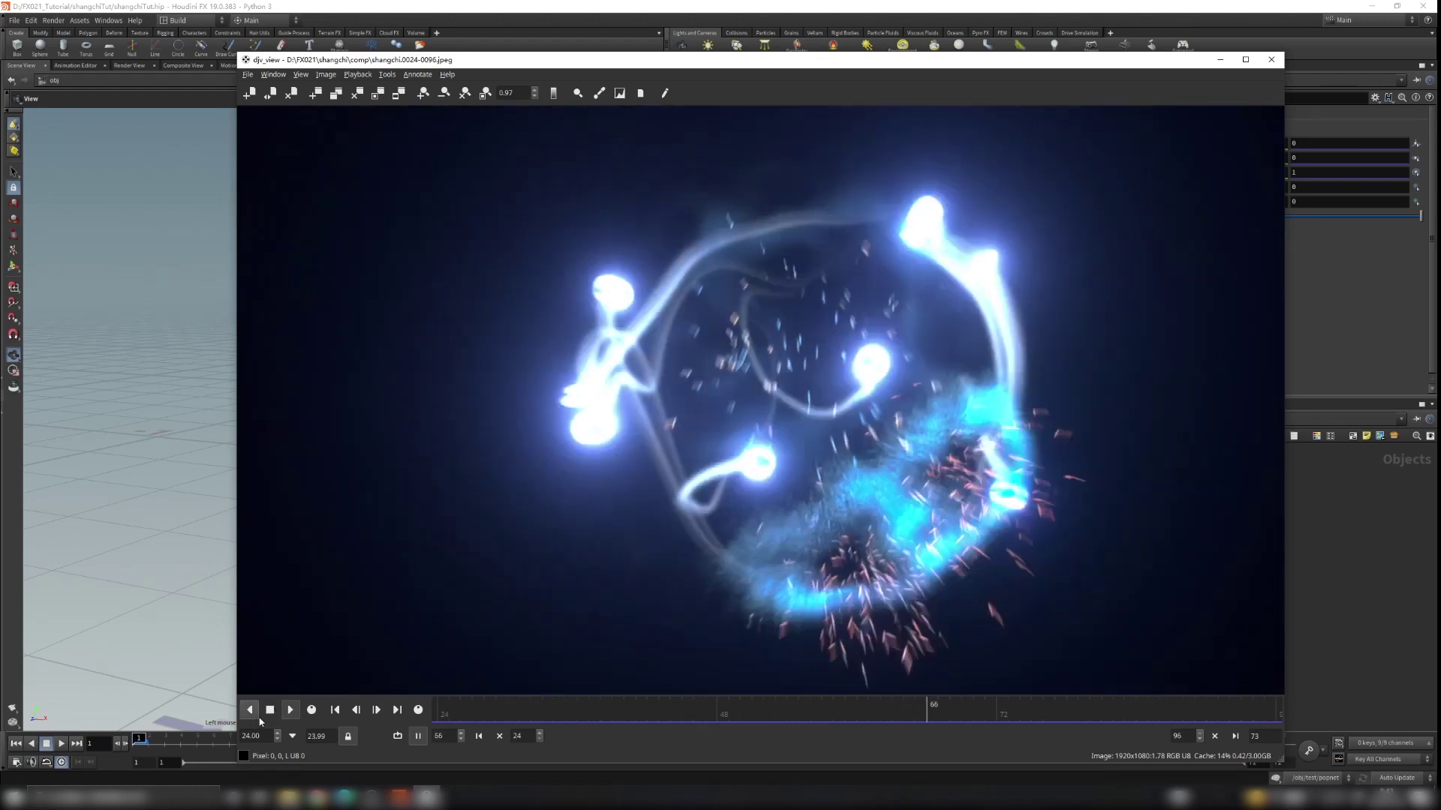
{"action": "left_click", "coordinate": [270, 712]}
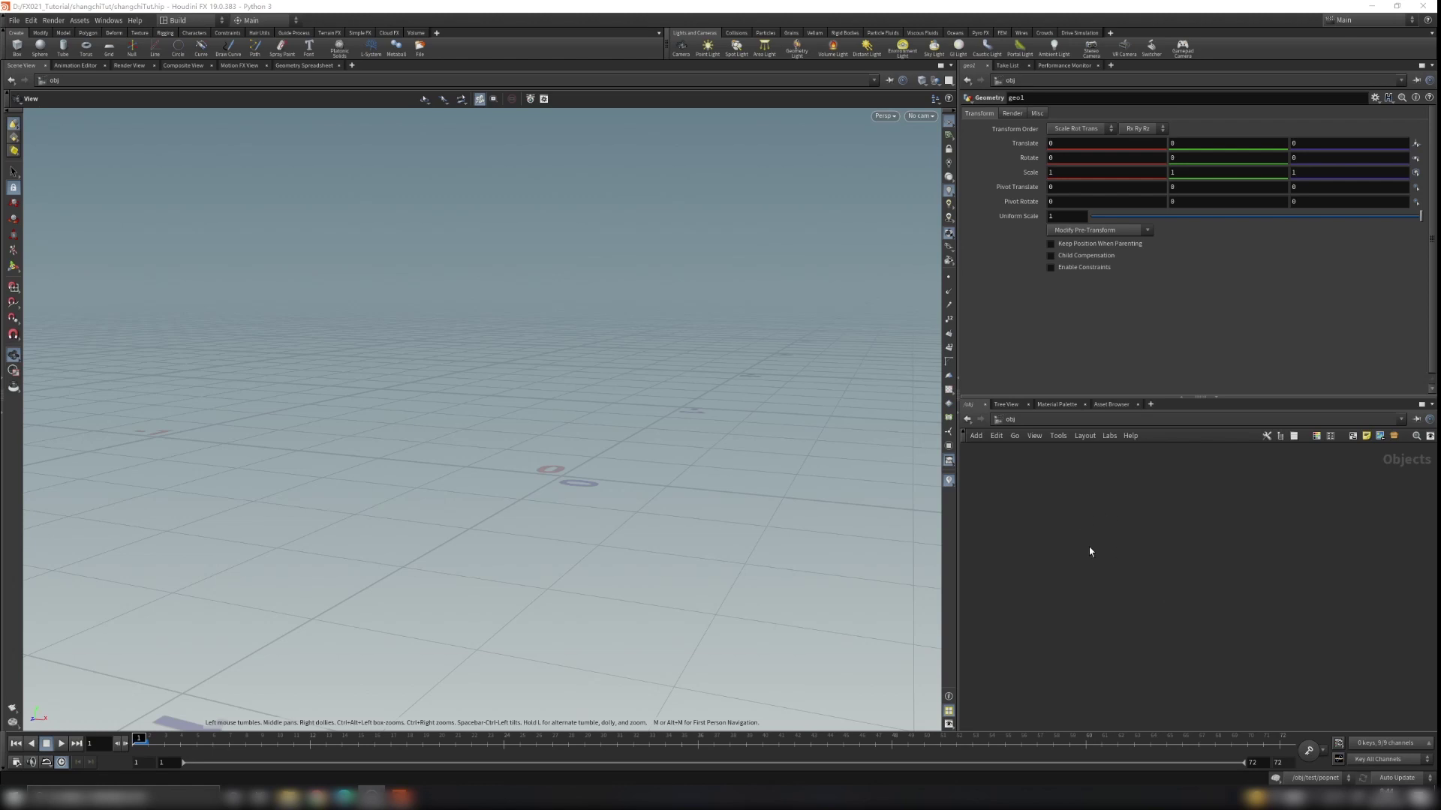
Create a Geometry object at the scene level and name it rings
{"action": "scroll", "coordinate": [582, 450], "scroll_direction": "up", "scroll_amount": 2}
{"action": "left_click_drag", "start_coordinate": [582, 451], "coordinate": [600, 526]}
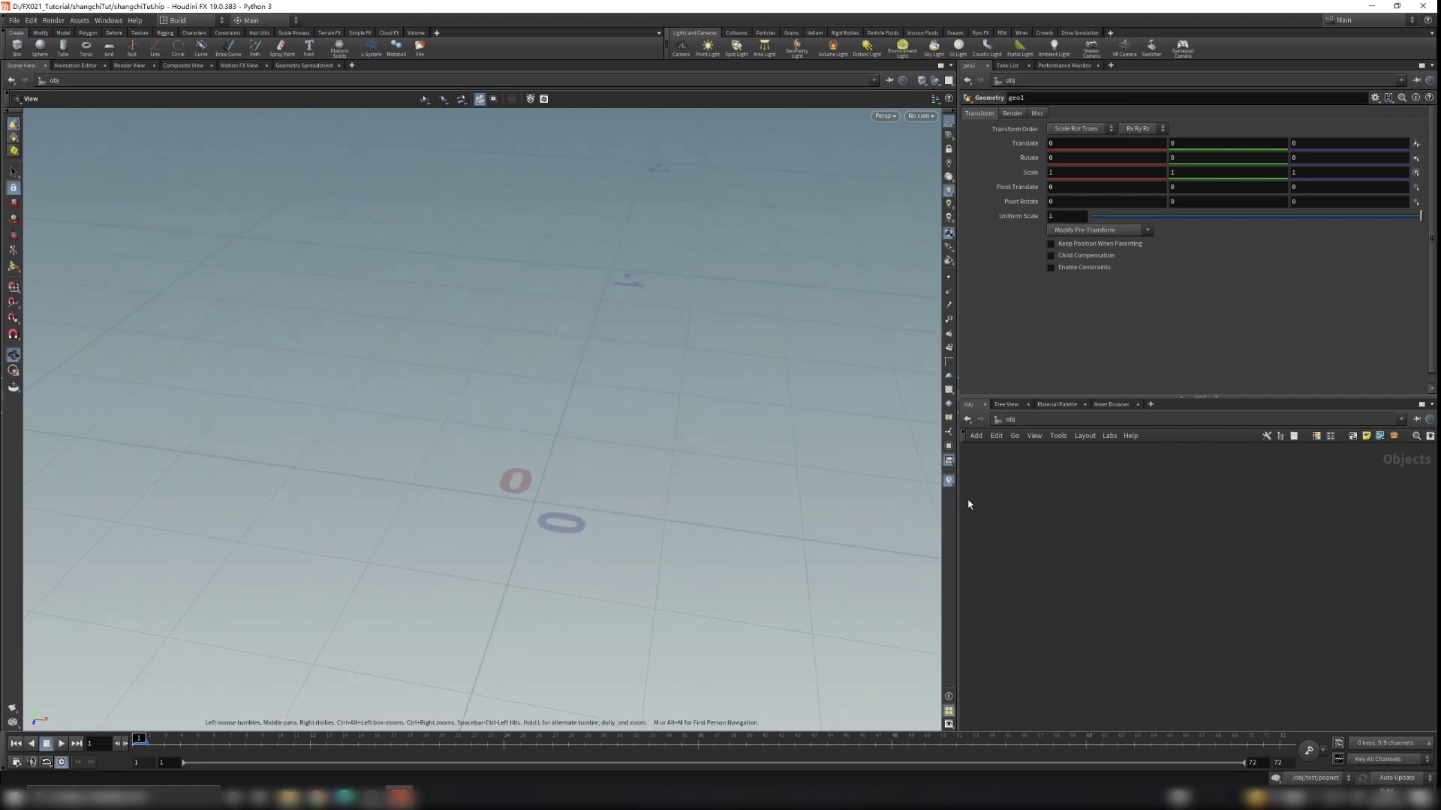
{"action": "left_click_drag", "start_coordinate": [538, 493], "coordinate": [830, 480]}
{"action": "left_click", "coordinate": [1125, 530]}
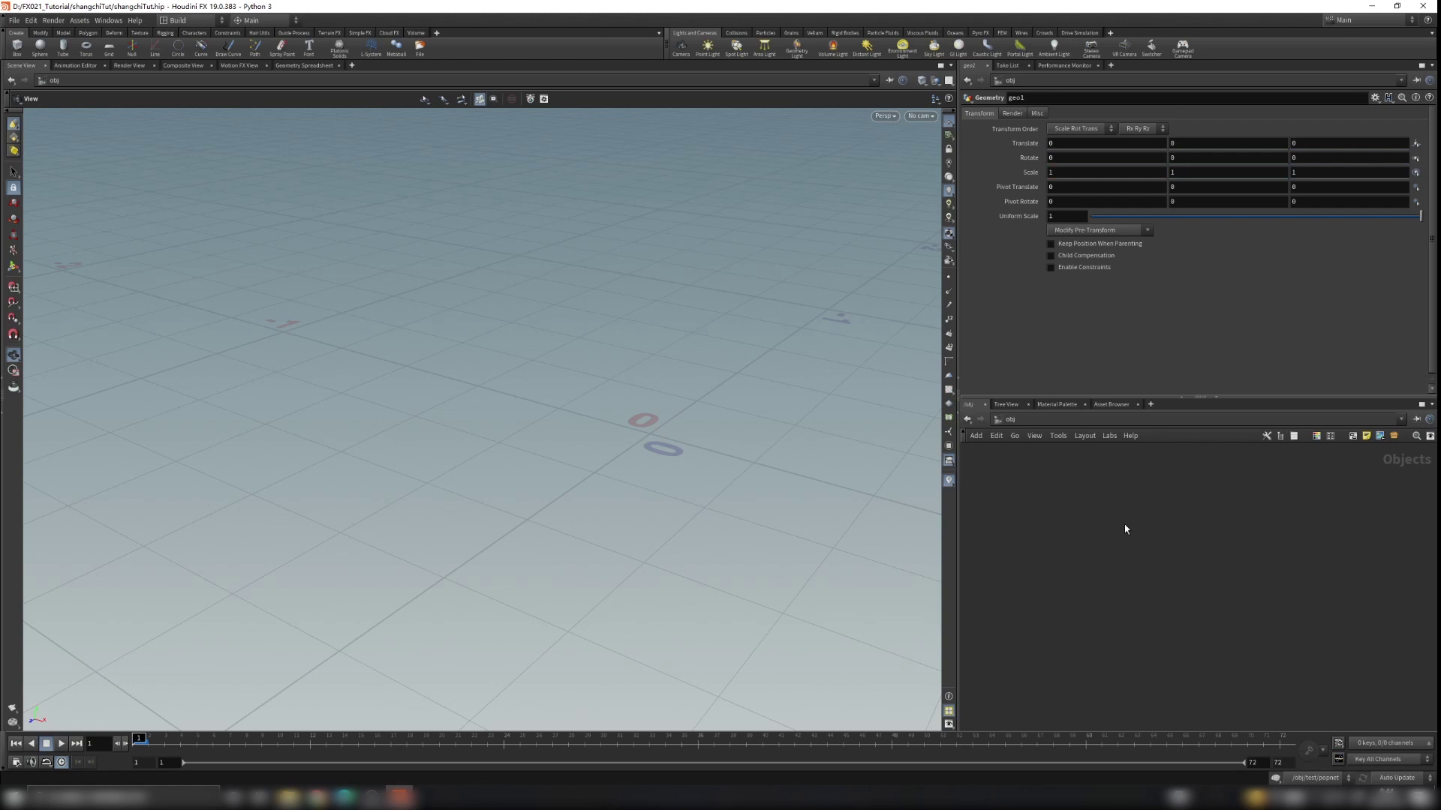
{"action": "key", "text": "Tab"}
{"action": "type", "text": "geo"}
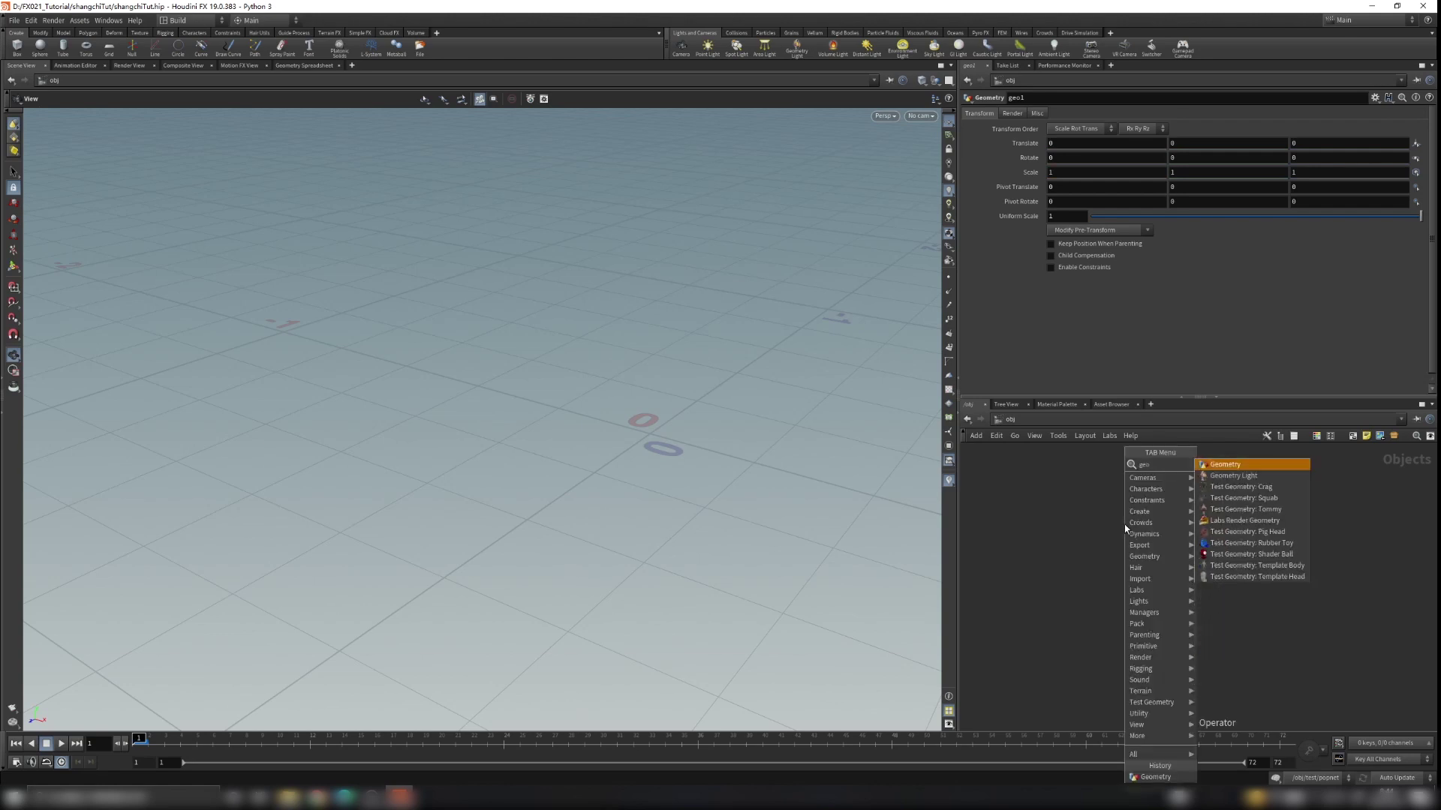
{"action": "key", "text": "Return"}
{"action": "left_click", "coordinate": [1118, 517]}
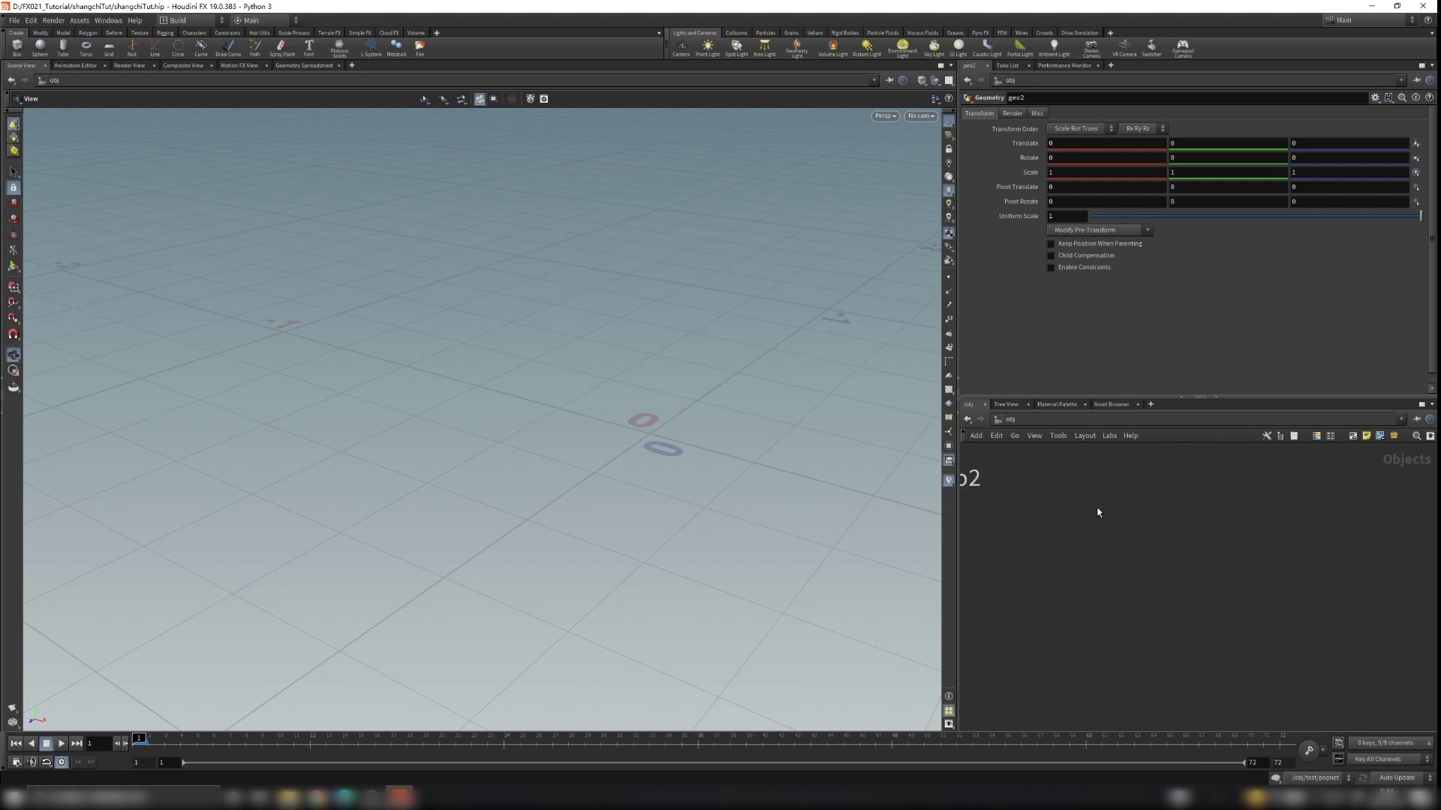
{"action": "double_click", "coordinate": [1171, 516]}
{"action": "type", "text": "rings"}
{"action": "key", "text": "Return"}
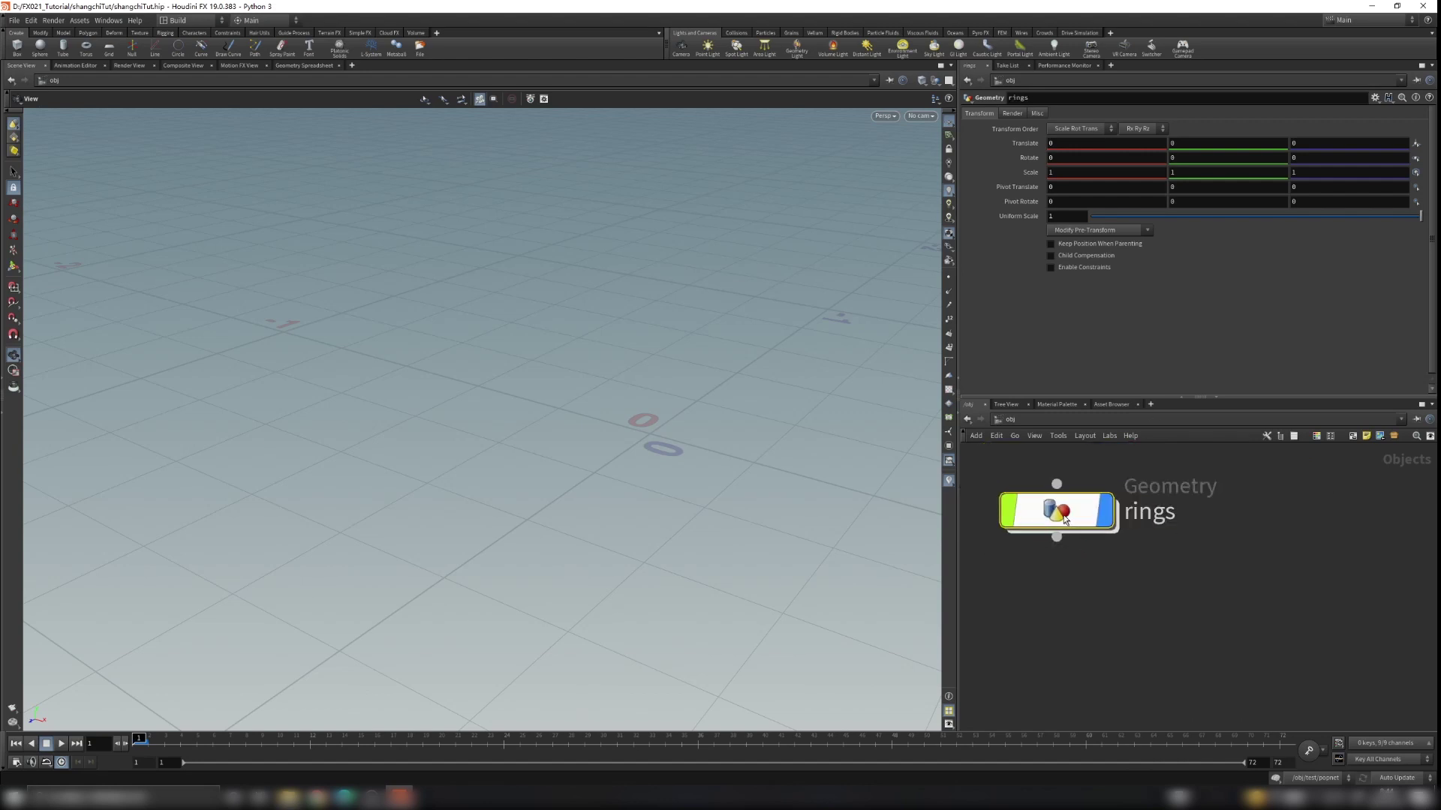
Enter the rings object's network and add a Tube node
{"action": "double_click", "coordinate": [1066, 518]}
{"action": "key", "text": "Tab"}
{"action": "type", "text": "tube"}
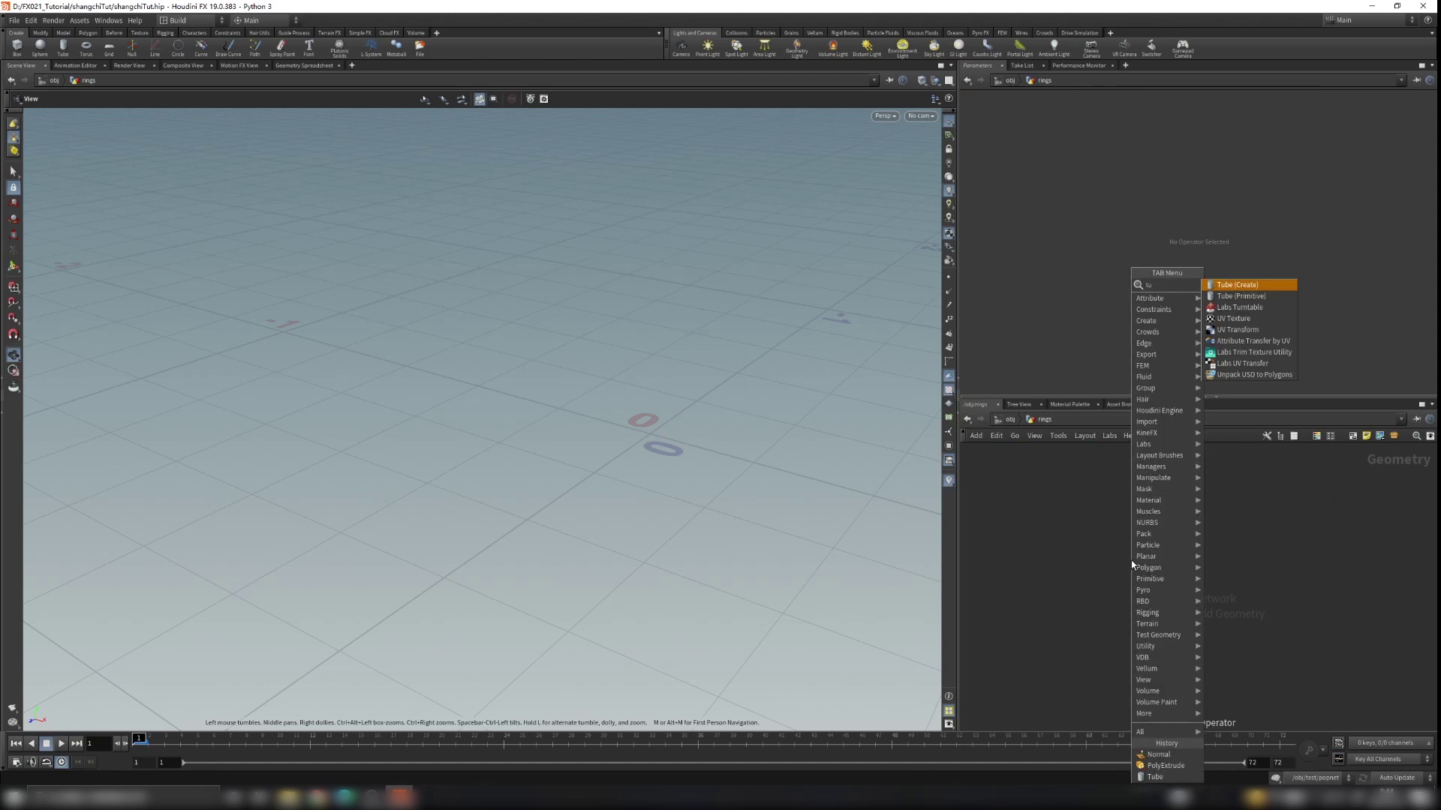
{"action": "key", "text": "Return"}
{"action": "left_click", "coordinate": [1131, 560]}
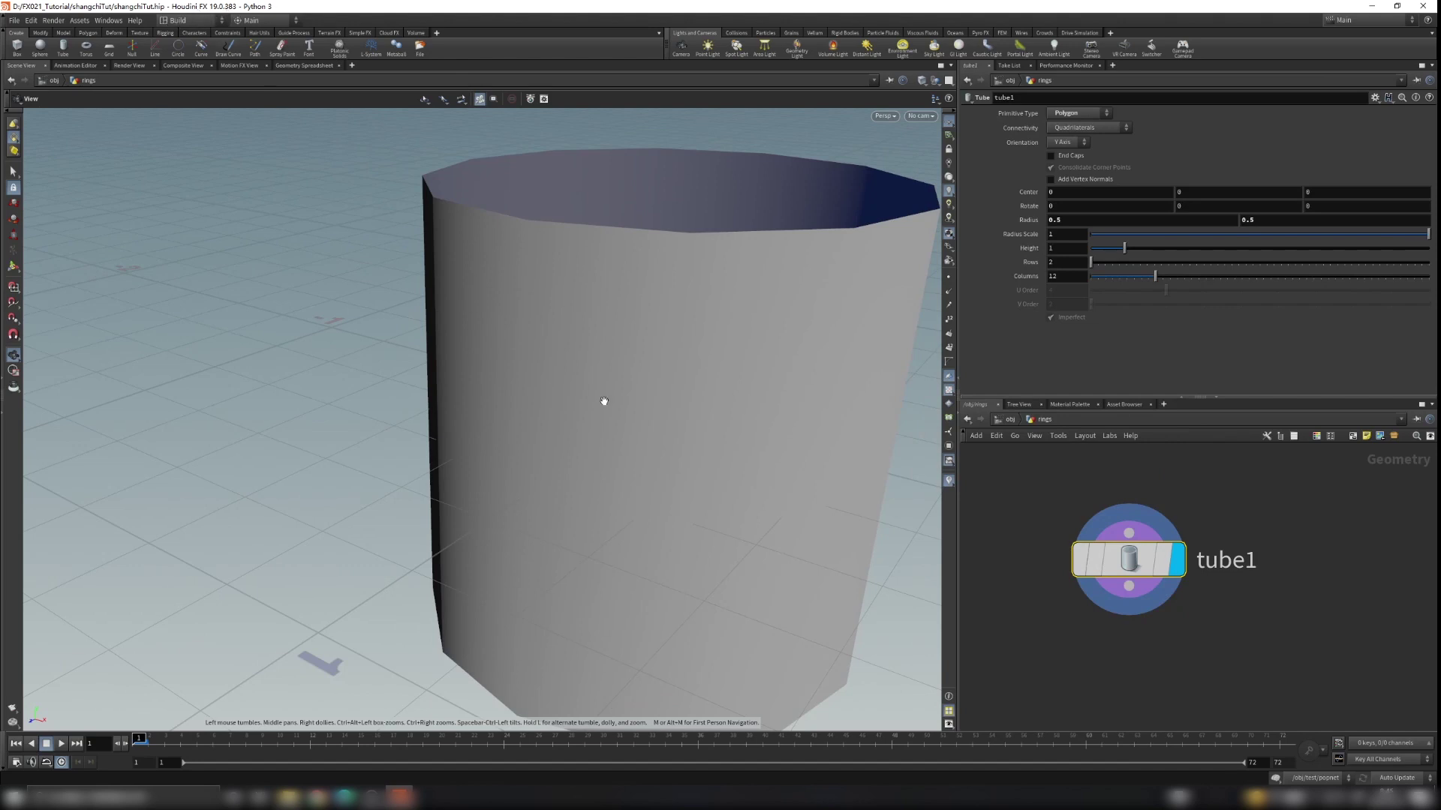
Reduce the tube's height to about 0.13, making it a flat band
{"action": "right_click_drag", "start_coordinate": [701, 425], "coordinate": [843, 348]}
{"action": "left_click_drag", "start_coordinate": [737, 379], "coordinate": [852, 224]}
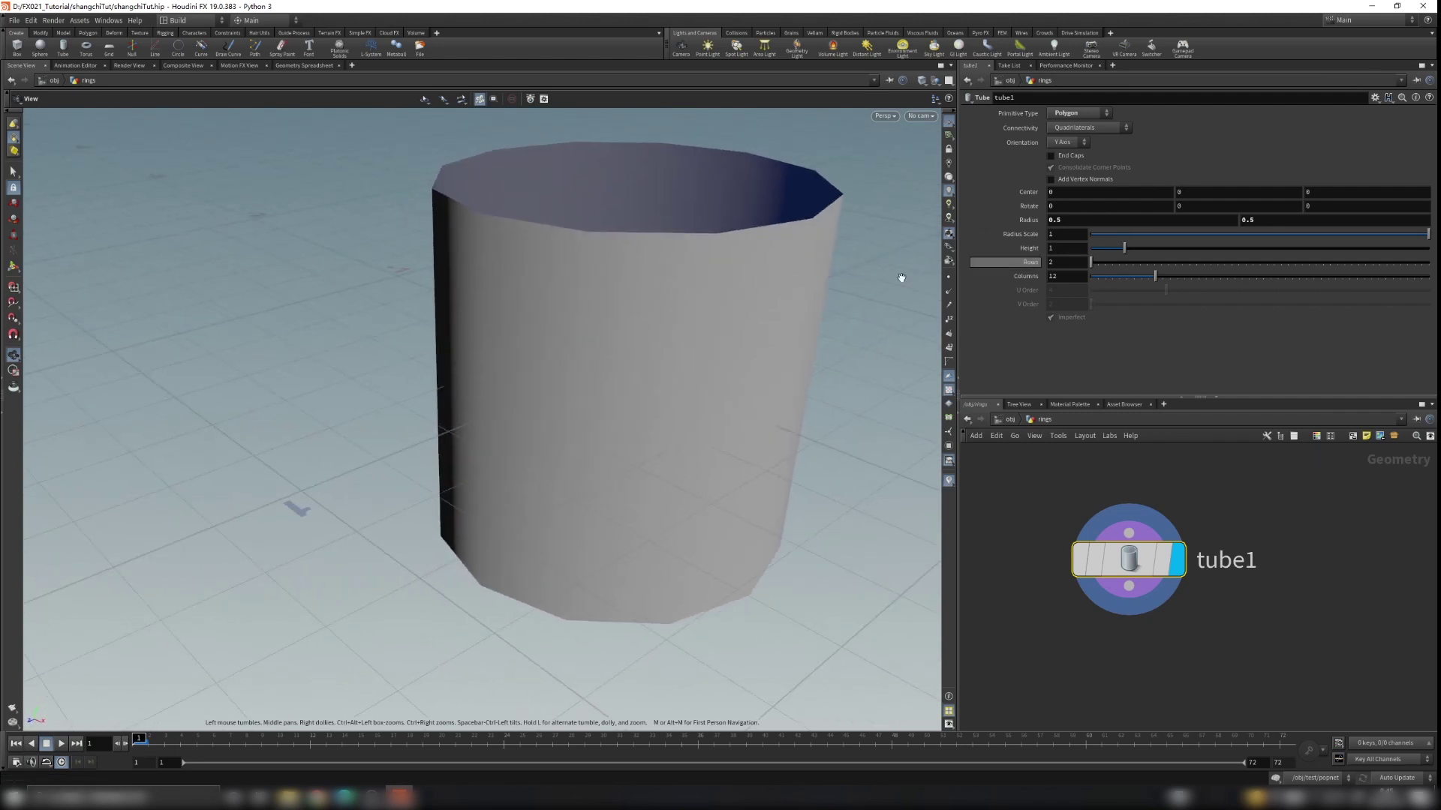
{"action": "scroll", "coordinate": [553, 373], "scroll_direction": "down", "scroll_amount": 2}
{"action": "scroll", "coordinate": [592, 341], "scroll_direction": "down", "scroll_amount": 2}
{"action": "left_click_drag", "start_coordinate": [646, 320], "coordinate": [668, 387]}
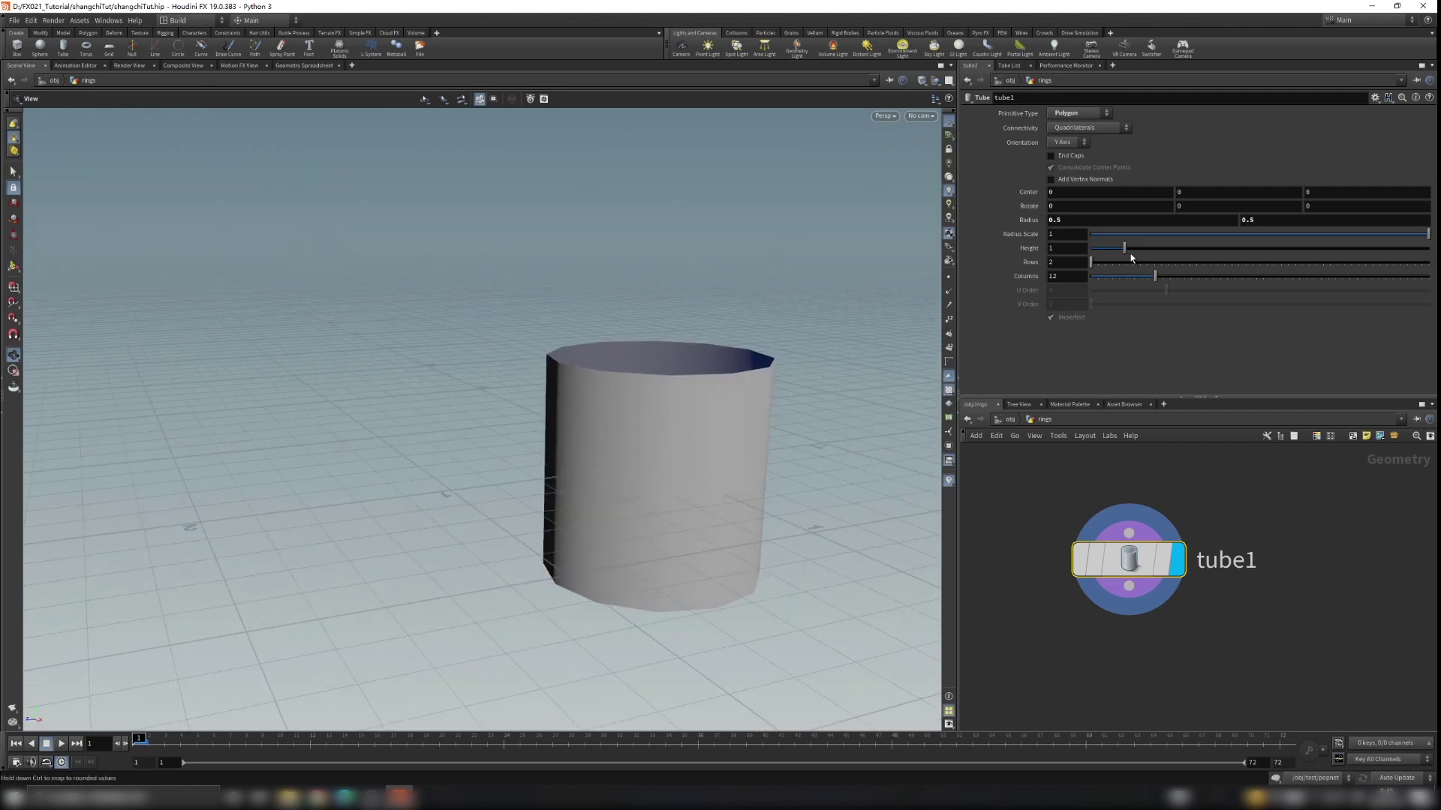
{"action": "left_click_drag", "start_coordinate": [1124, 247], "coordinate": [1096, 253]}
Change the viewport background color scheme to Dark in the display options
{"action": "mouse_move", "coordinate": [870, 375]}
{"action": "left_mouse_down"}
{"action": "mouse_move", "coordinate": [849, 399]}
{"action": "mouse_move", "coordinate": [713, 373]}
{"action": "mouse_move", "coordinate": [679, 448]}
{"action": "mouse_move", "coordinate": [641, 425]}
{"action": "mouse_move", "coordinate": [701, 426]}
{"action": "mouse_move", "coordinate": [679, 417]}
{"action": "left_mouse_up"}
{"action": "scroll", "coordinate": [679, 428], "scroll_direction": "up", "scroll_amount": 4}
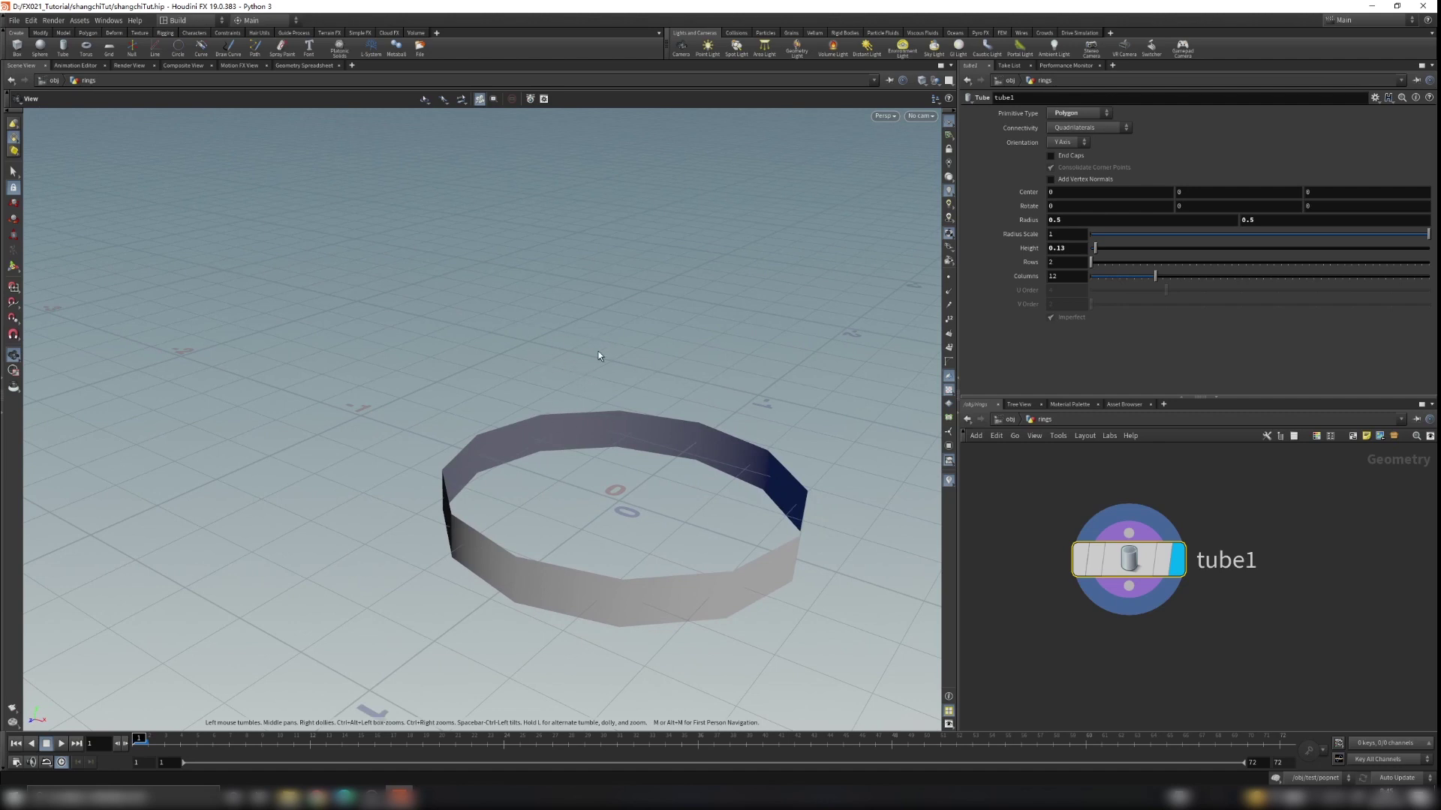
{"action": "key", "text": "d"}
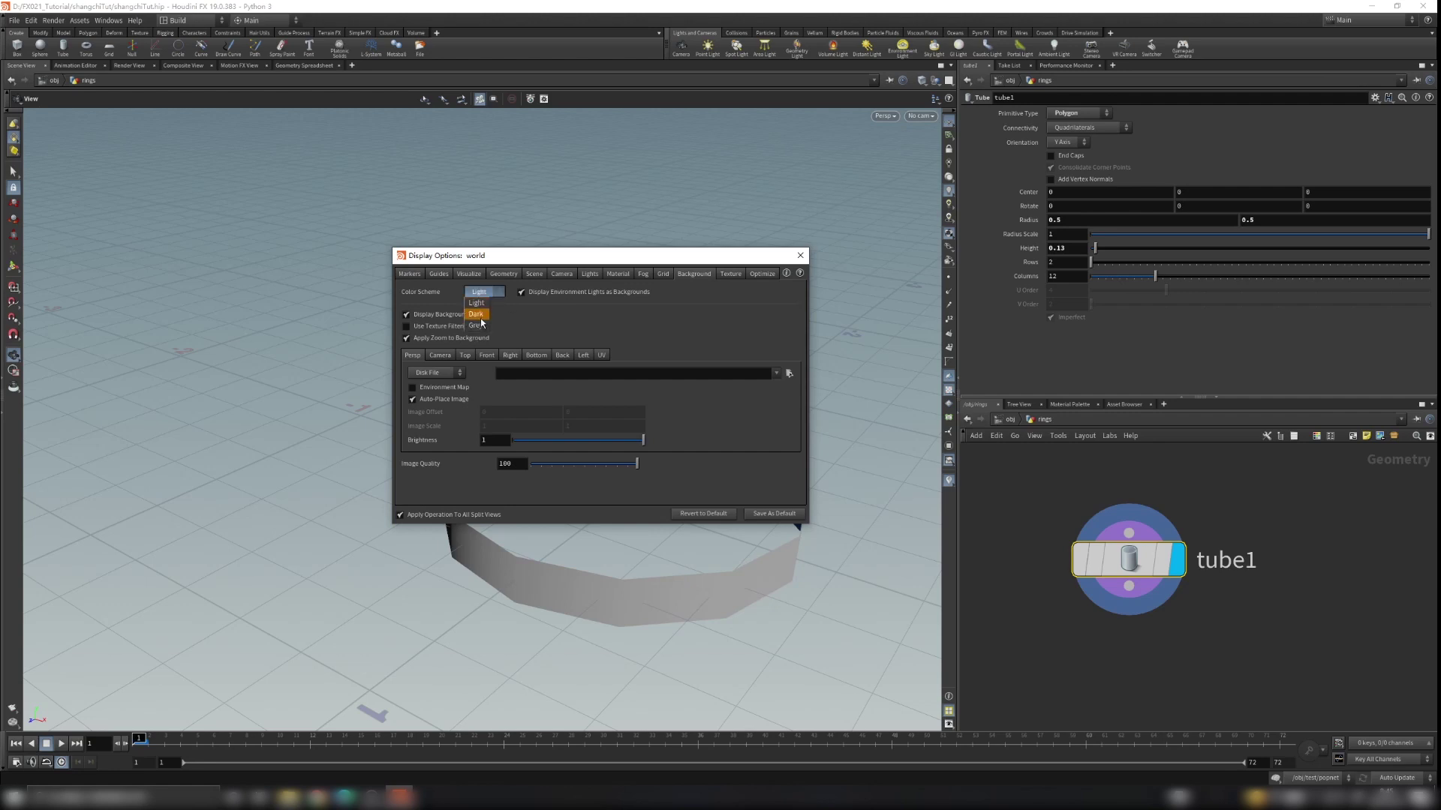
{"action": "left_click", "coordinate": [479, 314]}
{"action": "left_click", "coordinate": [800, 255]}
Raise the tube's column count to 50 for a smoother circle
{"action": "left_click_drag", "start_coordinate": [734, 466], "coordinate": [545, 343]}
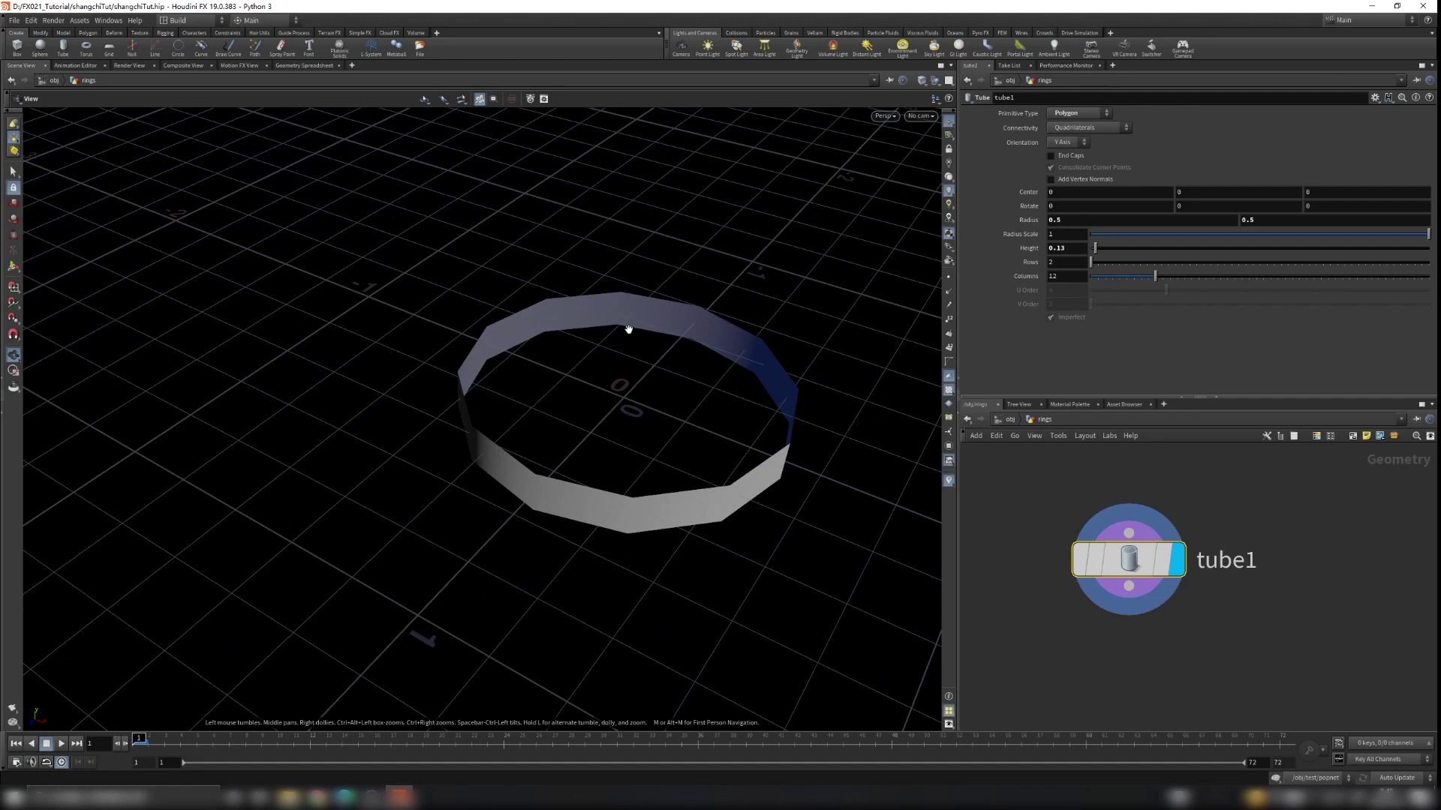
{"action": "left_click_drag", "start_coordinate": [1153, 279], "coordinate": [1425, 279]}
{"action": "scroll", "coordinate": [674, 486], "scroll_direction": "up", "scroll_amount": 3}
{"action": "left_click_drag", "start_coordinate": [673, 487], "coordinate": [733, 419]}
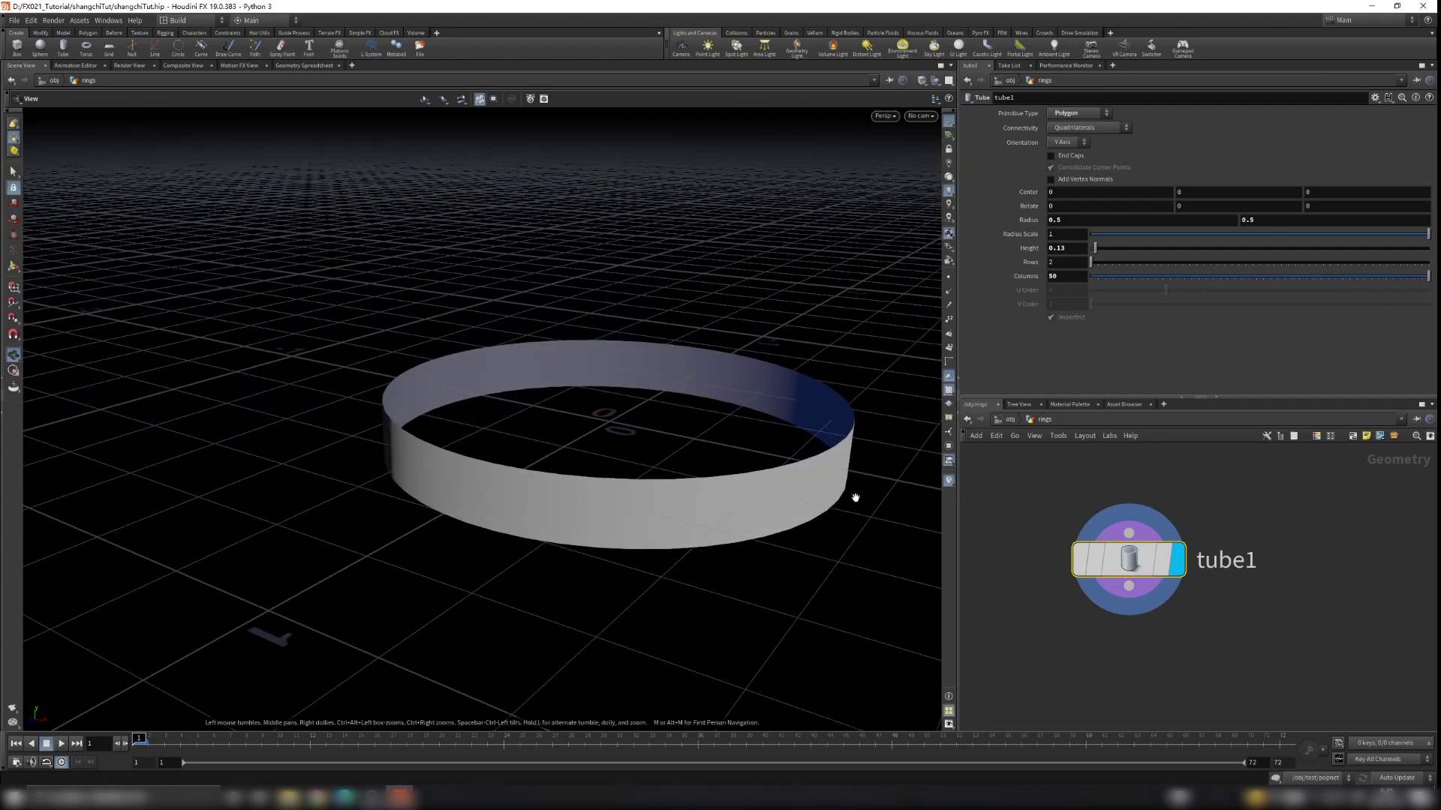
{"action": "middle_click_drag", "start_coordinate": [670, 450], "coordinate": [672, 485]}
{"action": "mouse_move", "coordinate": [768, 507]}
{"action": "left_mouse_down"}
{"action": "mouse_move", "coordinate": [772, 547]}
{"action": "mouse_move", "coordinate": [770, 515]}
{"action": "left_mouse_up"}
Add a PolyExtrude node below the tube, connect the tube to its first input and display its result
{"action": "middle_click_drag", "start_coordinate": [1057, 597], "coordinate": [1080, 558]}
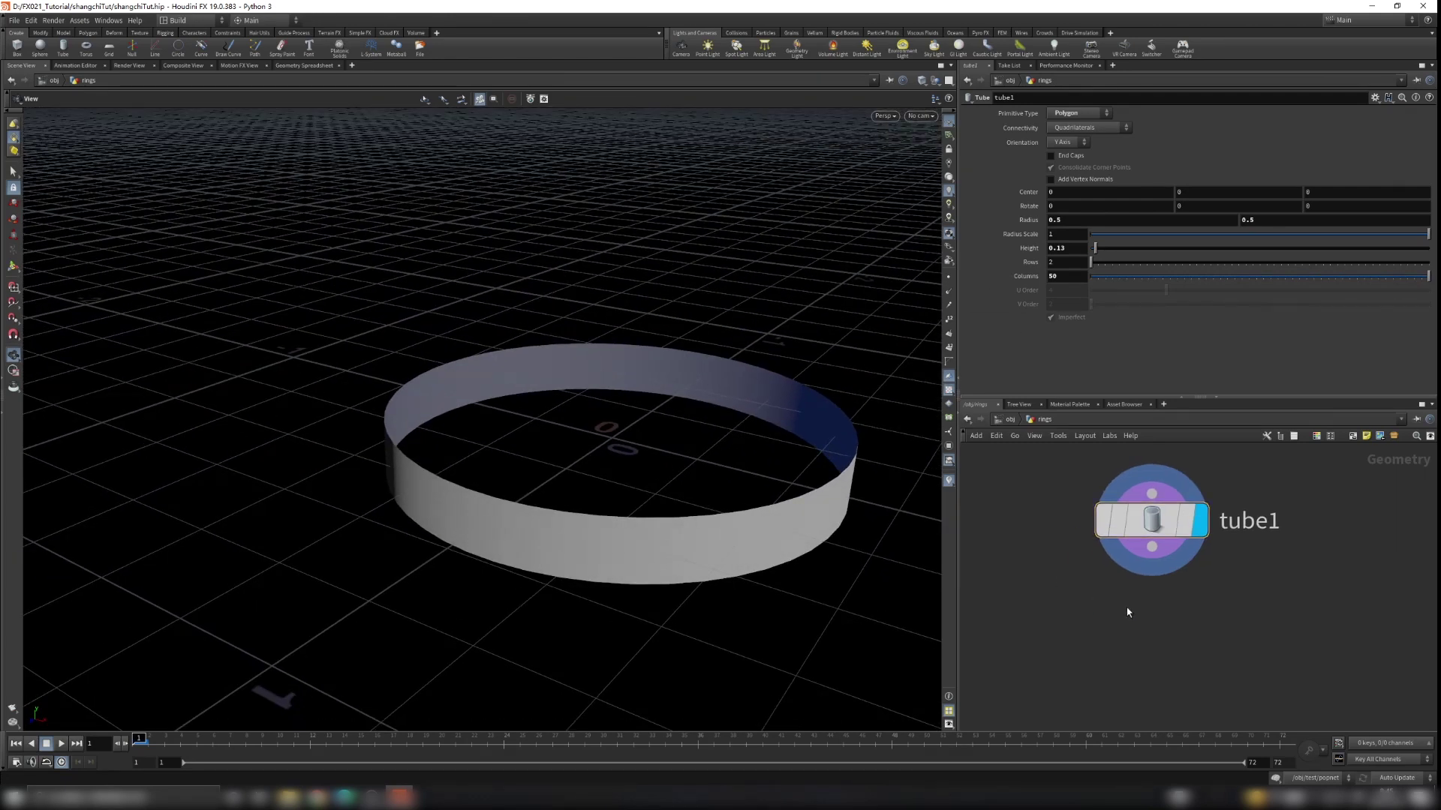
{"action": "key", "text": "Tab"}
{"action": "type", "text": "extru"}
{"action": "key", "text": "Down"}
{"action": "key", "text": "Down"}
{"action": "key", "text": "Return"}
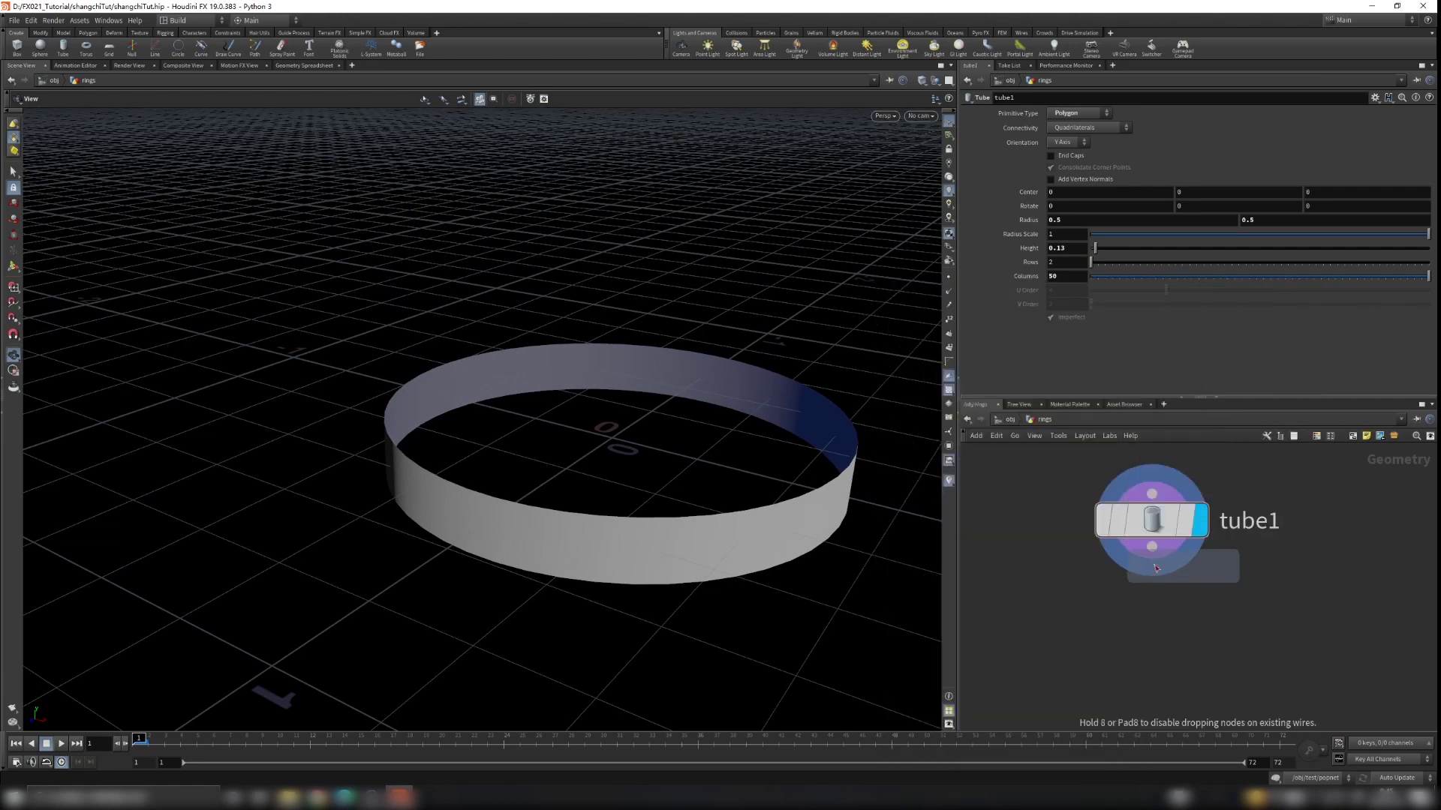
{"action": "left_click", "coordinate": [1151, 669]}
{"action": "left_click_drag", "start_coordinate": [1152, 546], "coordinate": [1129, 642]}
{"action": "middle_click_drag", "start_coordinate": [1239, 606], "coordinate": [1246, 546]}
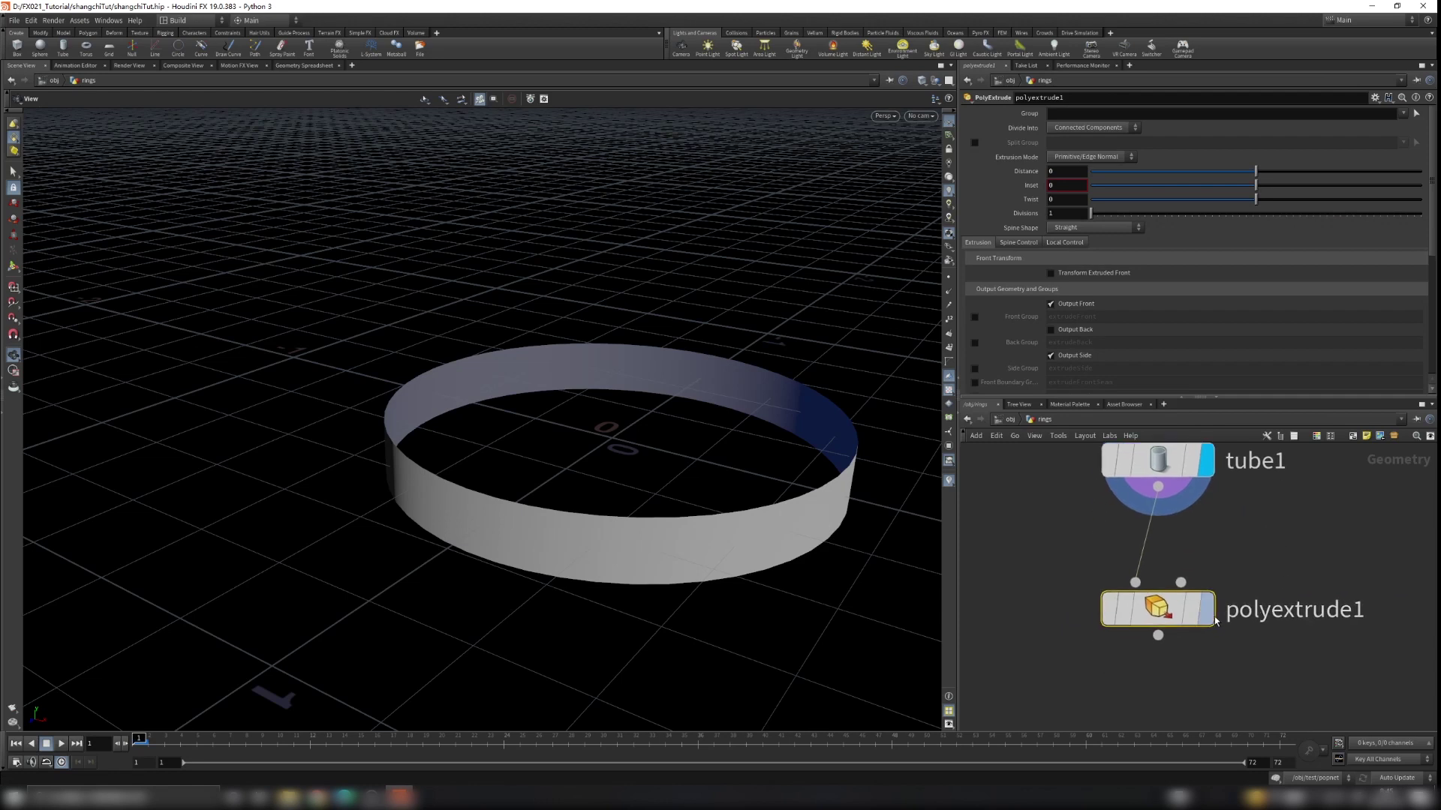
{"action": "left_click", "coordinate": [1207, 610]}
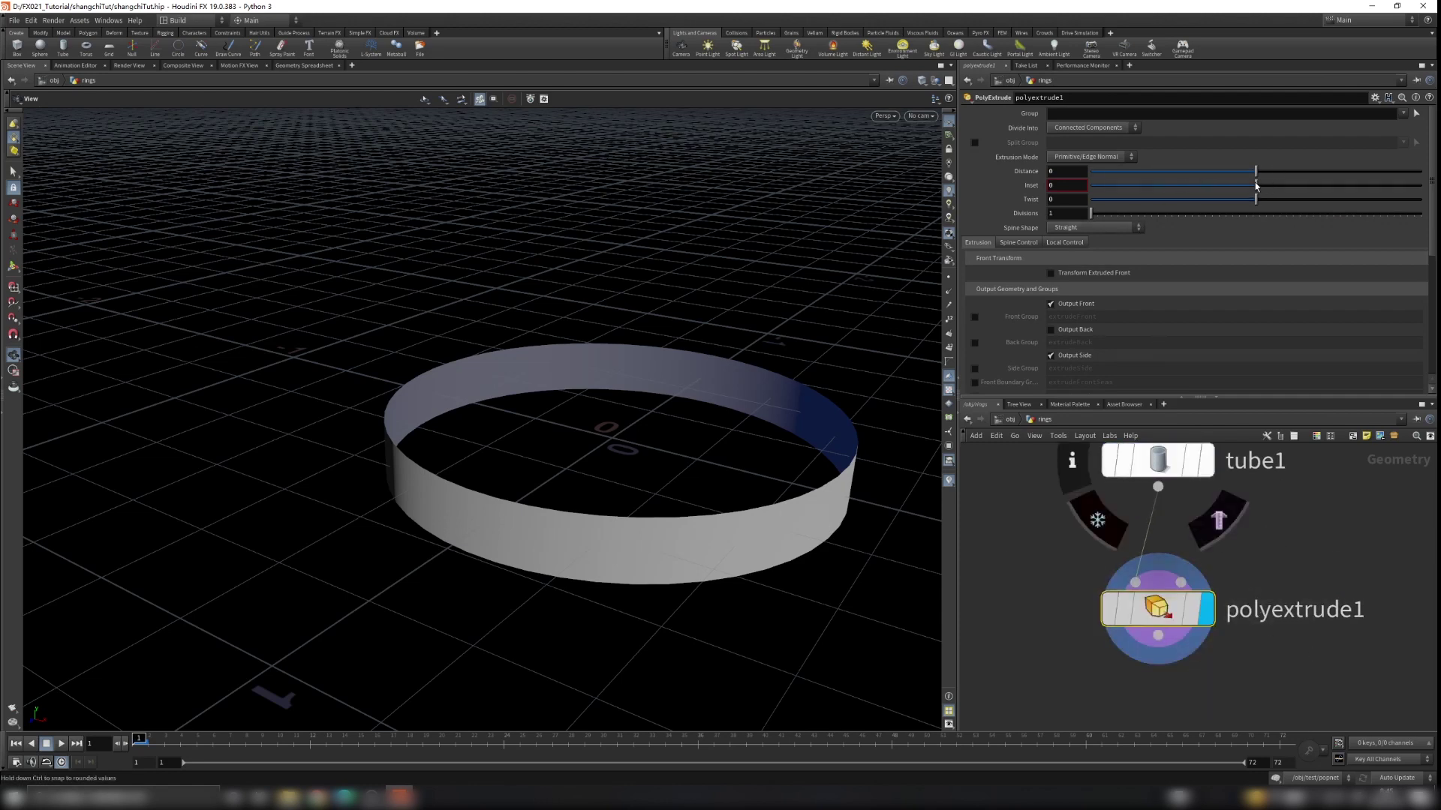
Thicken the band with an extrusion distance of about 0.041 and enable Output Back to close its inner face
{"action": "left_click_drag", "start_coordinate": [1257, 172], "coordinate": [1263, 176]}
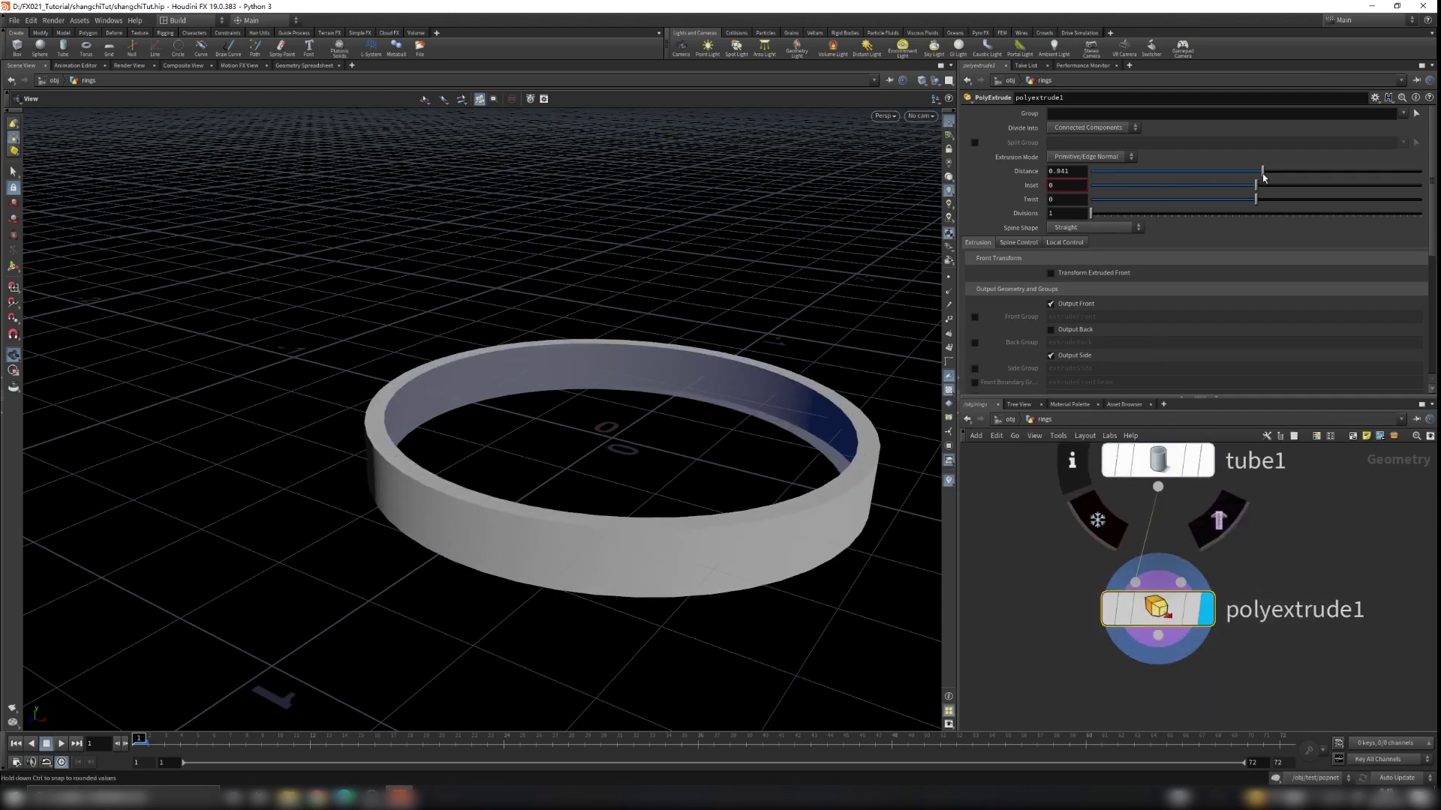
{"action": "left_click_drag", "start_coordinate": [855, 344], "coordinate": [816, 441]}
{"action": "right_click_drag", "start_coordinate": [713, 565], "coordinate": [769, 547]}
{"action": "left_click_drag", "start_coordinate": [769, 547], "coordinate": [660, 601]}
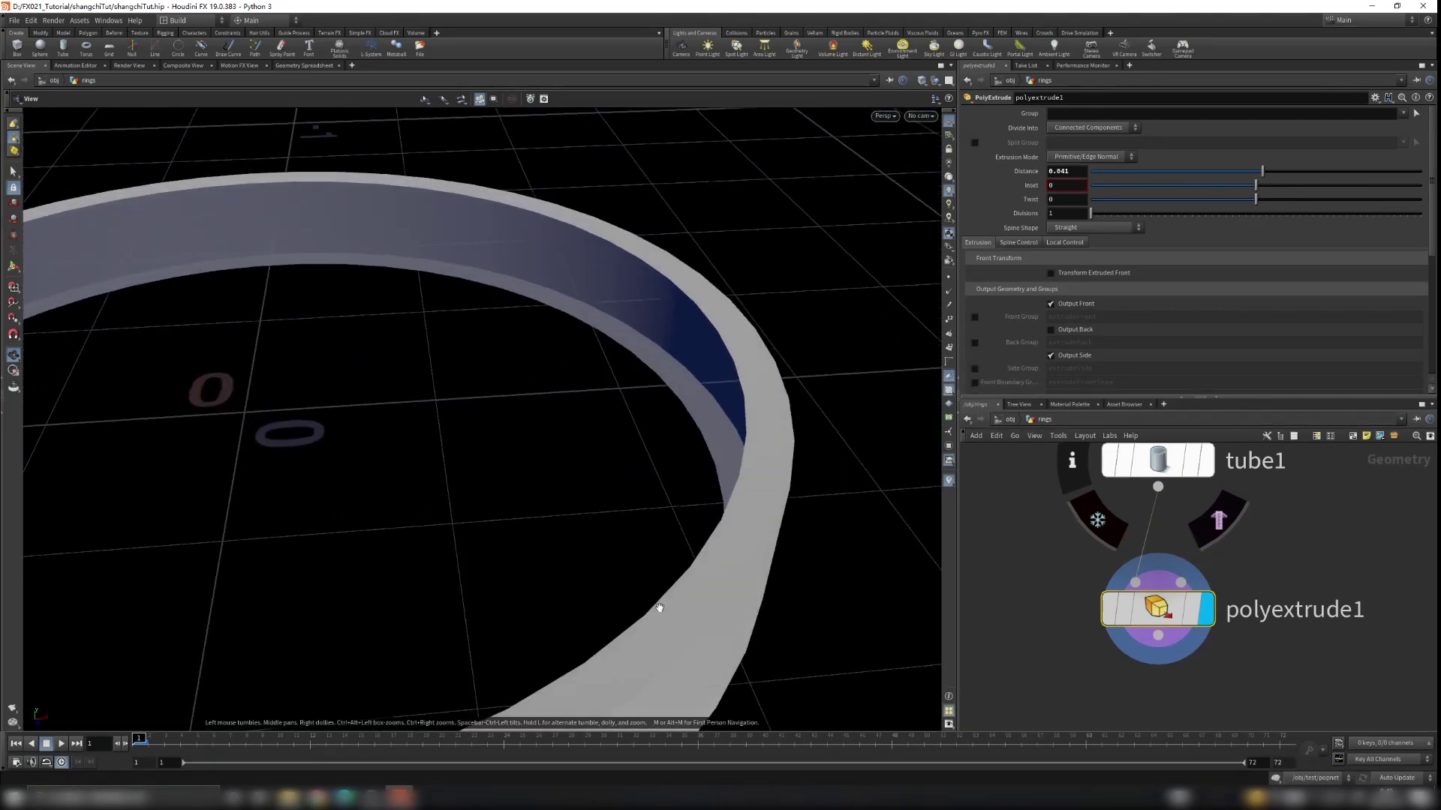
{"action": "left_click", "coordinate": [1051, 331]}
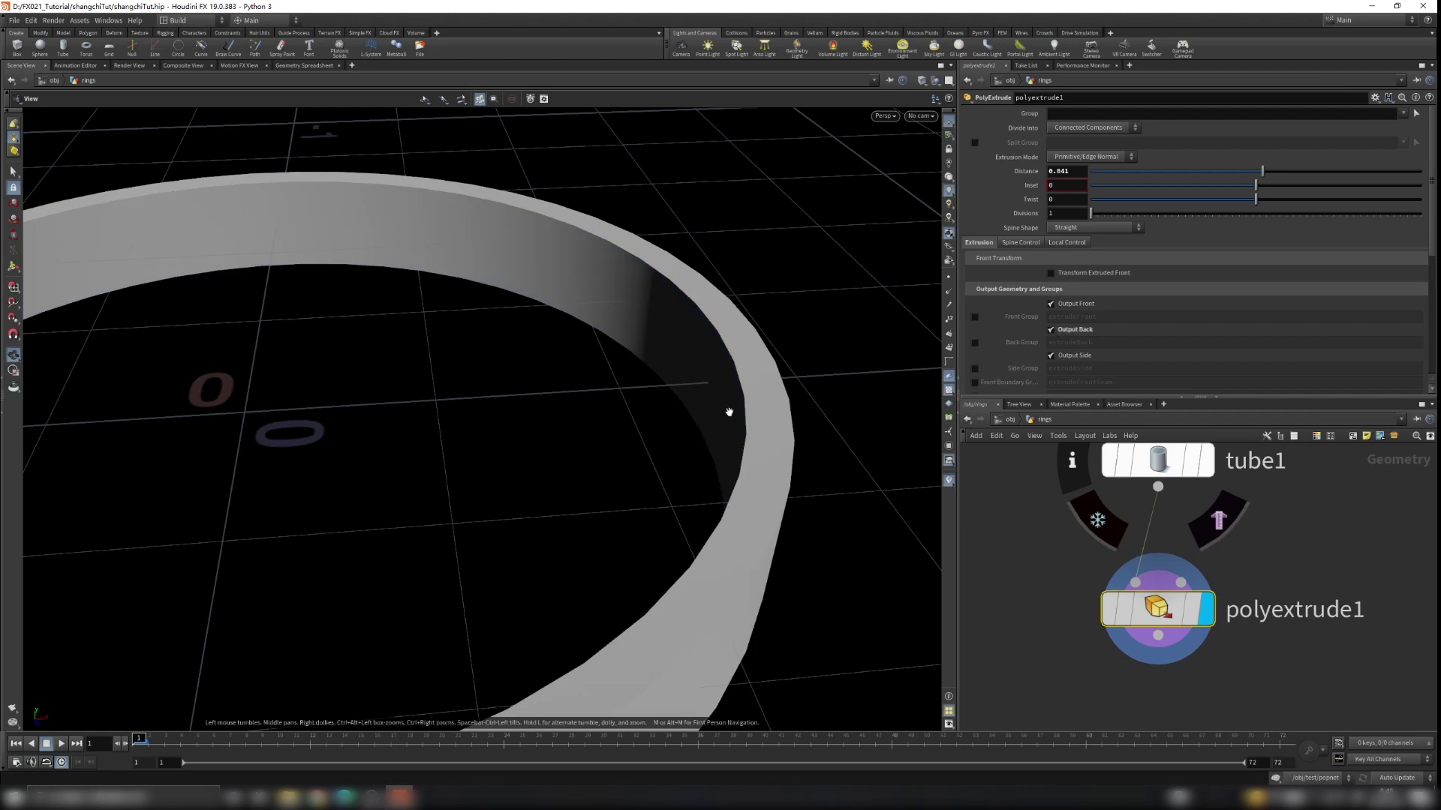
{"action": "right_click_drag", "start_coordinate": [832, 385], "coordinate": [719, 419]}
{"action": "left_click_drag", "start_coordinate": [718, 418], "coordinate": [703, 420]}
{"action": "scroll", "coordinate": [1049, 346], "scroll_direction": "down", "scroll_amount": 2}
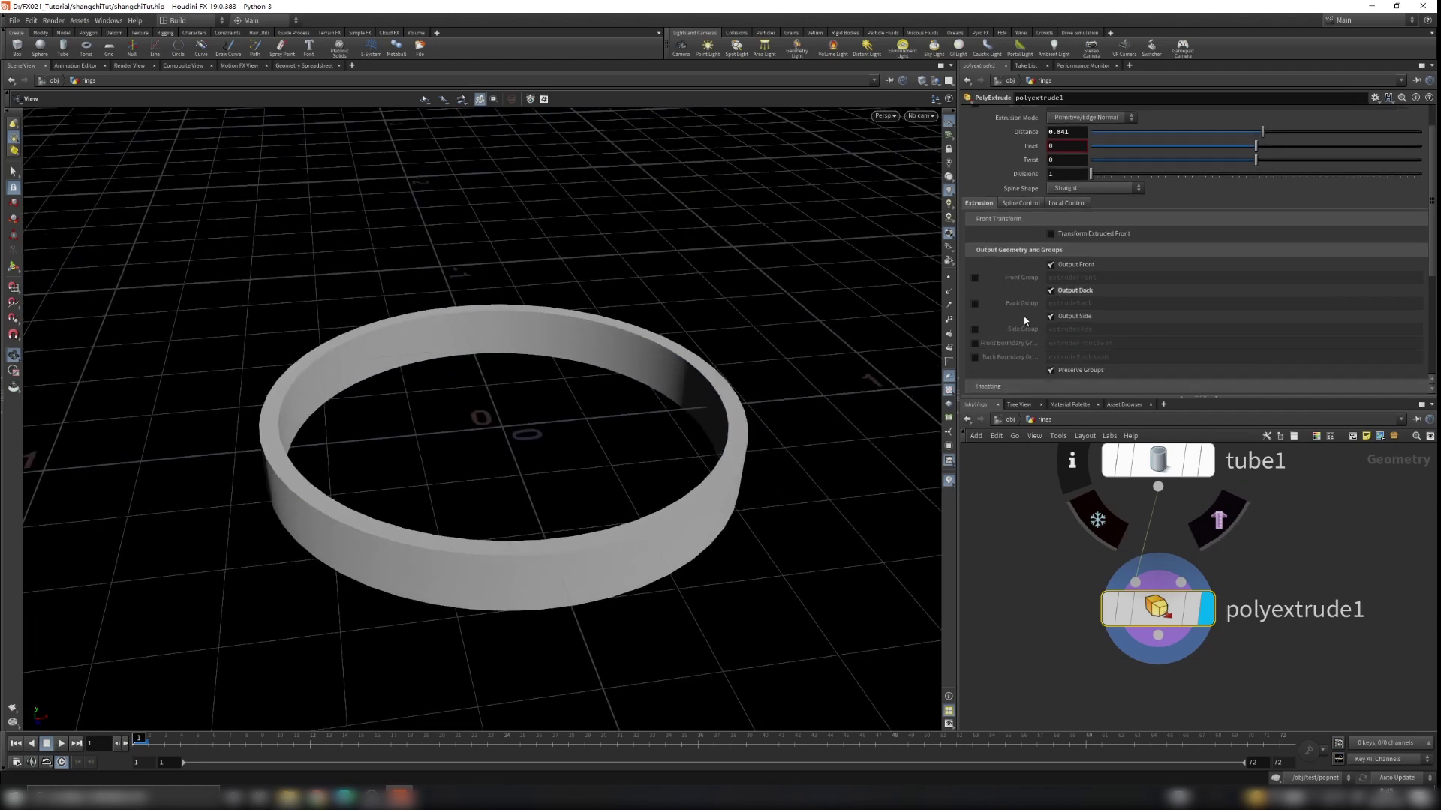
Enable the extrusion's Front Group output as extrudeFront and check it in the viewport's group list
{"action": "left_click", "coordinate": [975, 277]}
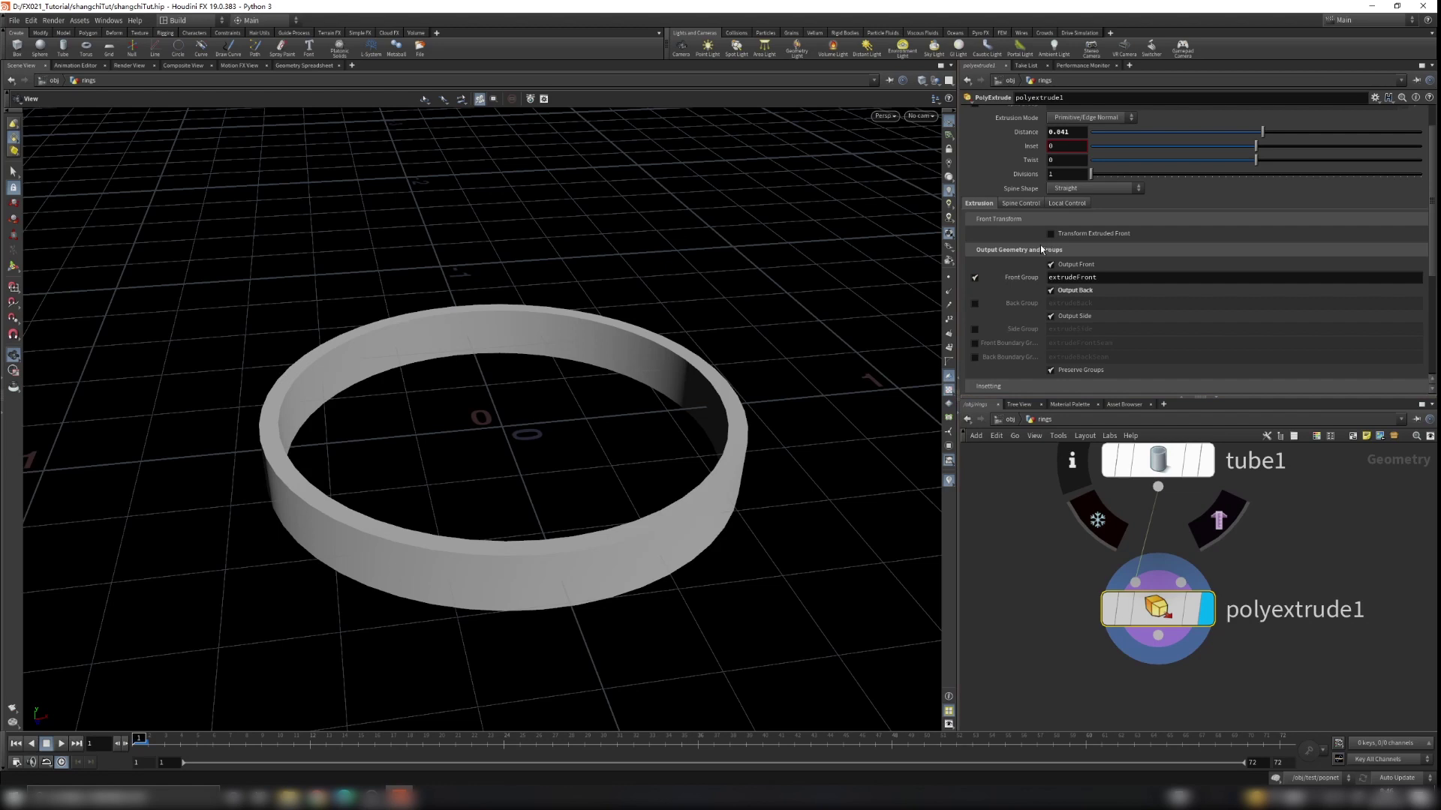
{"action": "left_click", "coordinate": [948, 448]}
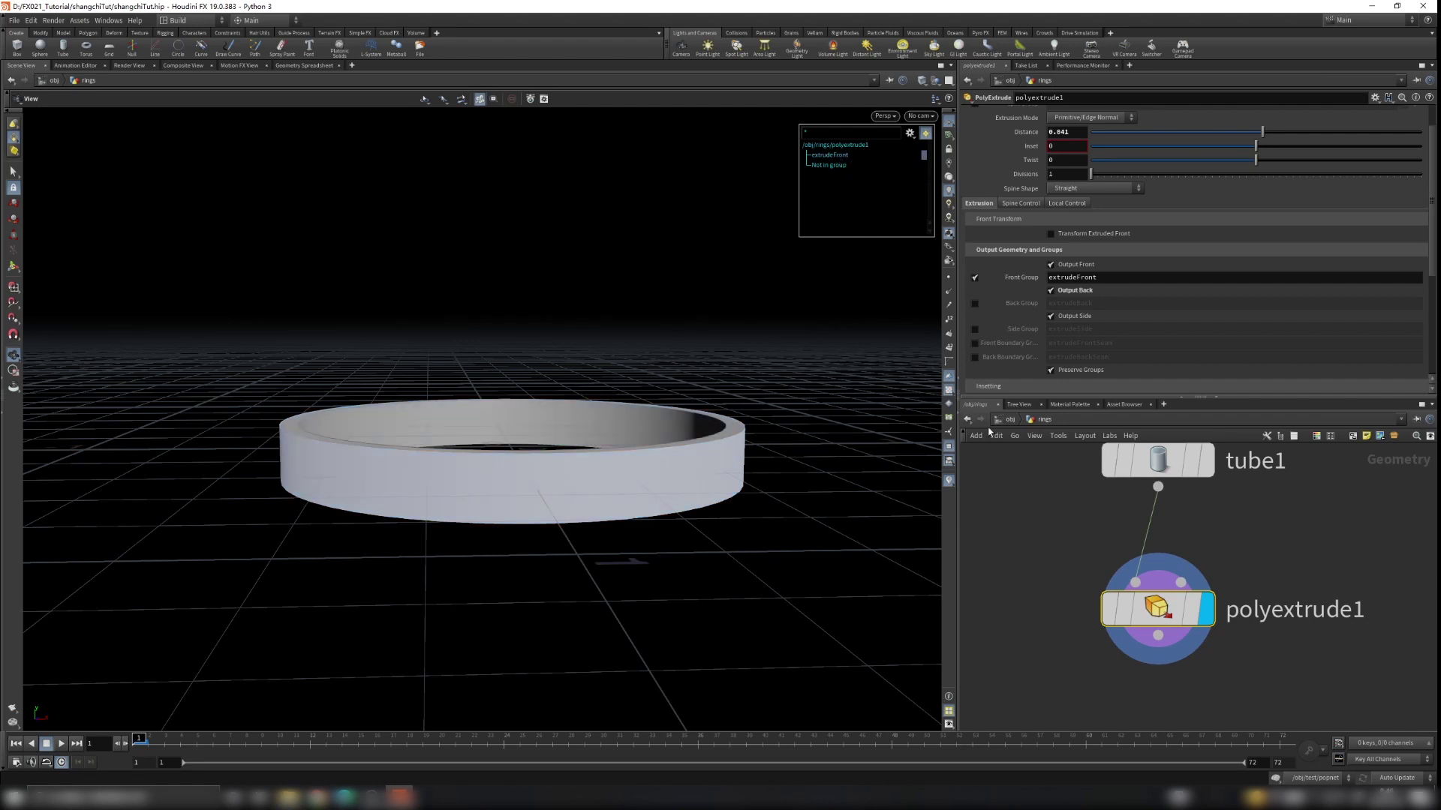
{"action": "left_click", "coordinate": [950, 445]}
Add a second PolyExtrude node and connect the first extrusion to its first input
{"action": "middle_click_drag", "start_coordinate": [763, 475], "coordinate": [818, 457]}
{"action": "middle_click_drag", "start_coordinate": [1331, 675], "coordinate": [1354, 571]}
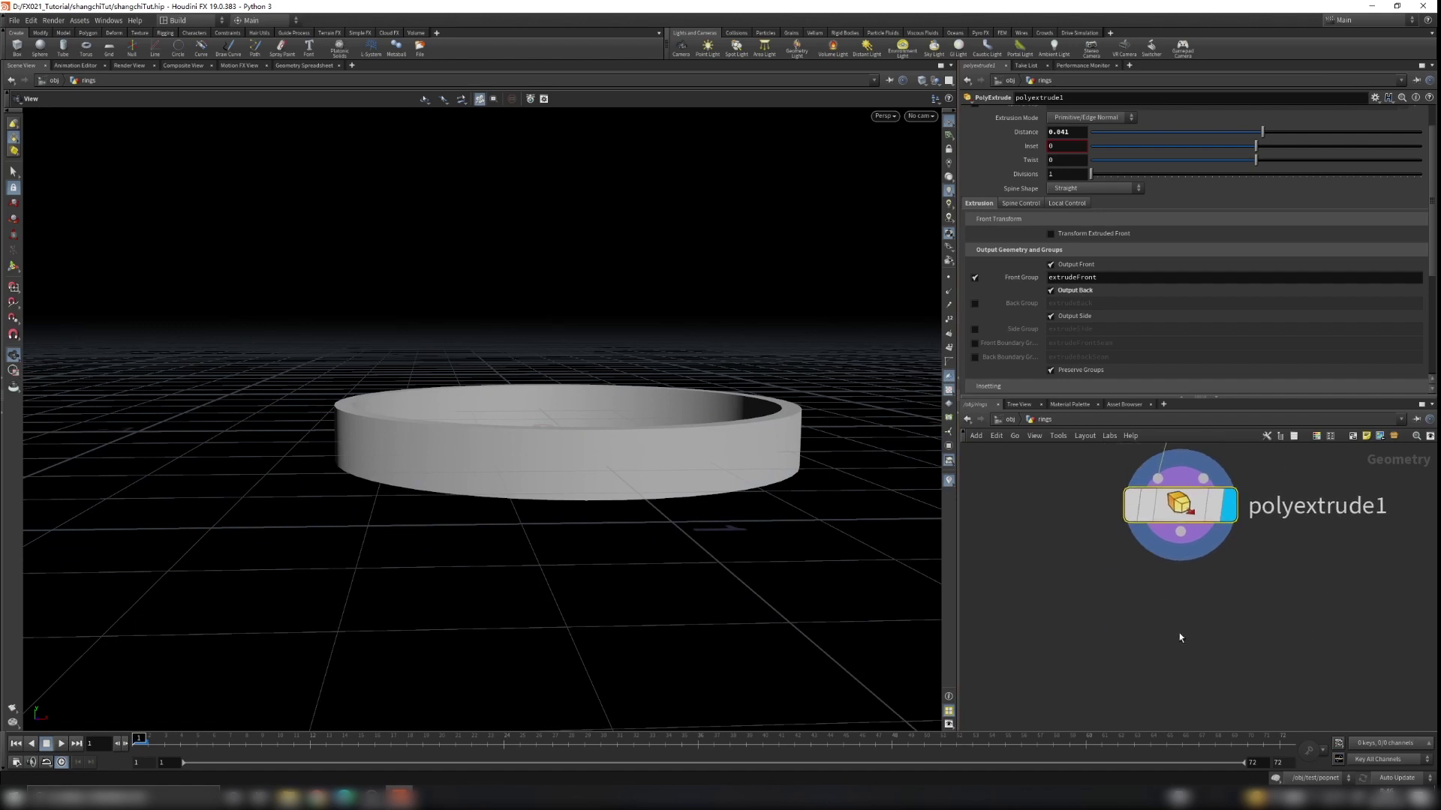
{"action": "key", "text": "Tab"}
{"action": "type", "text": "poly"}
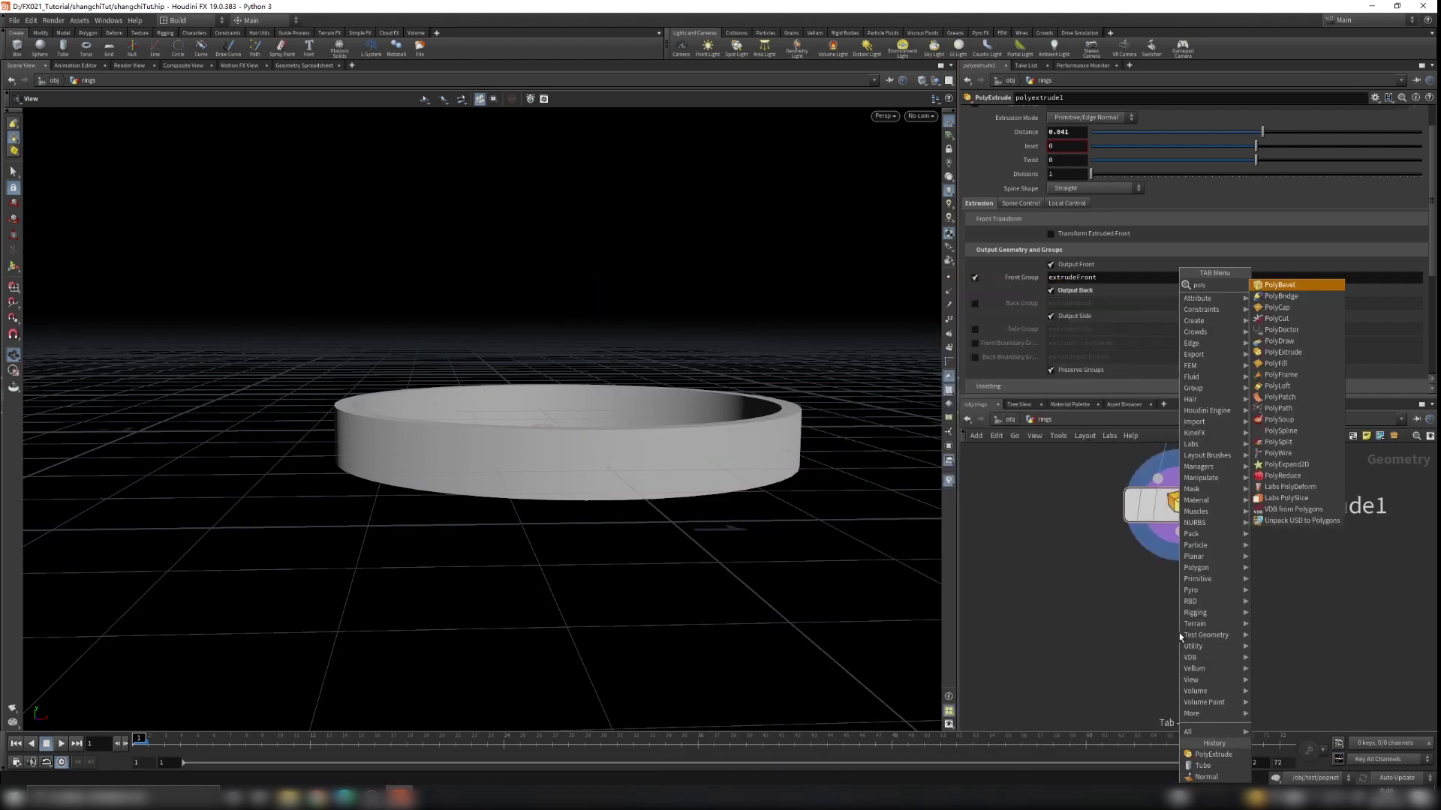
{"action": "type", "text": "extrude"}
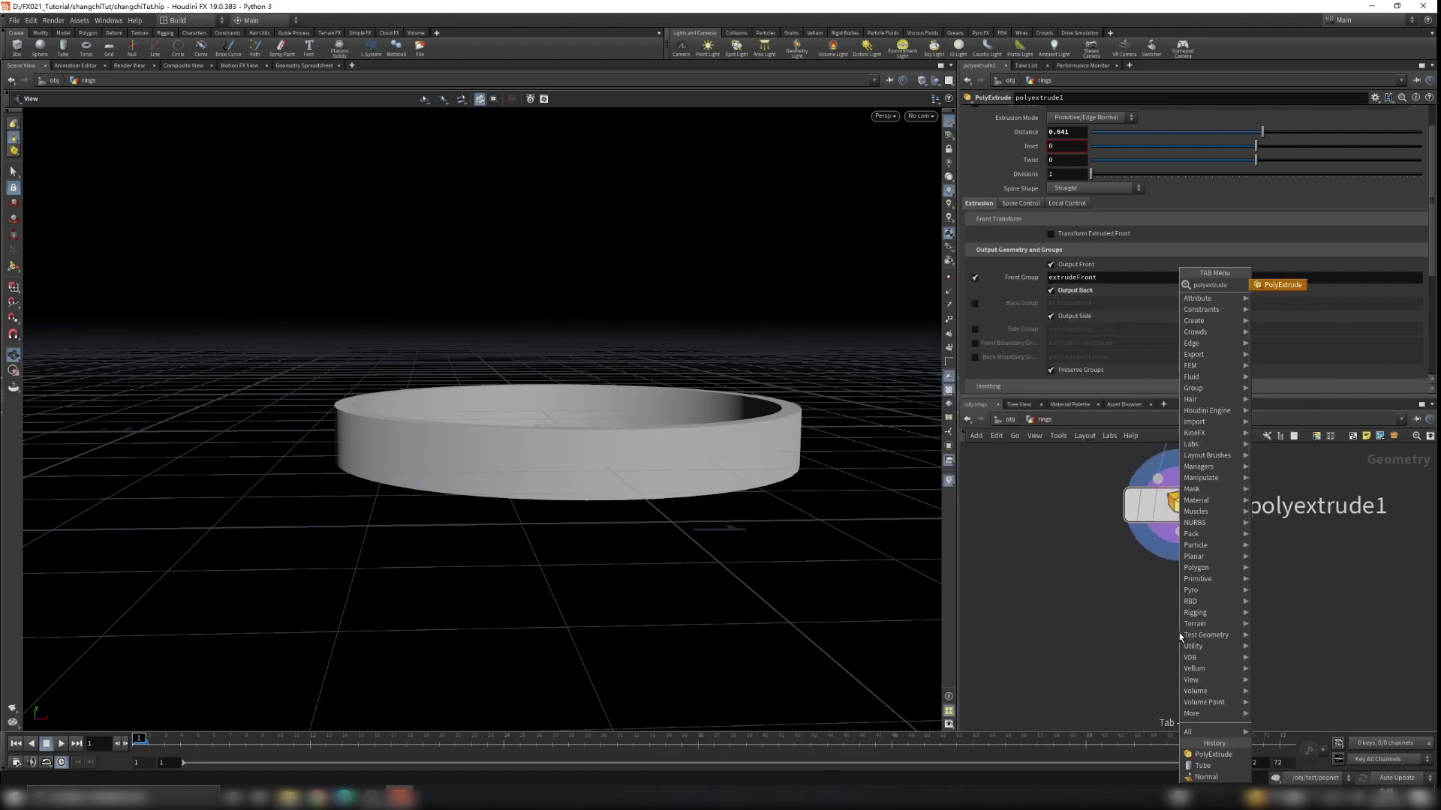
{"action": "key", "text": "Return"}
{"action": "left_click", "coordinate": [1181, 660]}
{"action": "left_click_drag", "start_coordinate": [1180, 532], "coordinate": [1157, 634]}
Show the ring in wireframe and display the second PolyExtrude node's result
{"action": "mouse_move", "coordinate": [640, 428]}
{"action": "left_mouse_down"}
{"action": "mouse_move", "coordinate": [737, 435]}
{"action": "mouse_move", "coordinate": [737, 472]}
{"action": "mouse_move", "coordinate": [696, 468]}
{"action": "mouse_move", "coordinate": [733, 505]}
{"action": "mouse_move", "coordinate": [758, 488]}
{"action": "left_mouse_up"}
{"action": "key", "text": "w"}
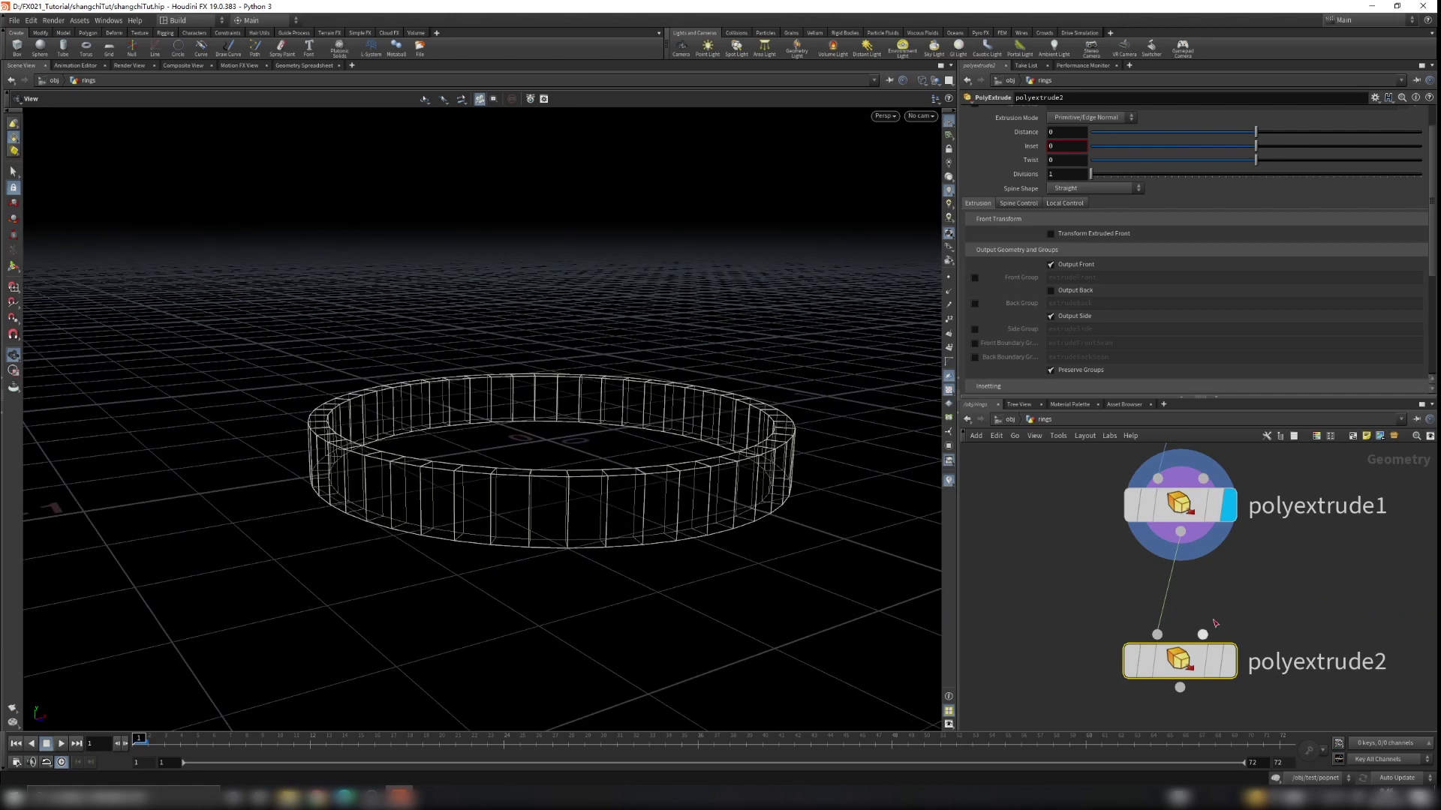
{"action": "left_click", "coordinate": [1228, 660]}
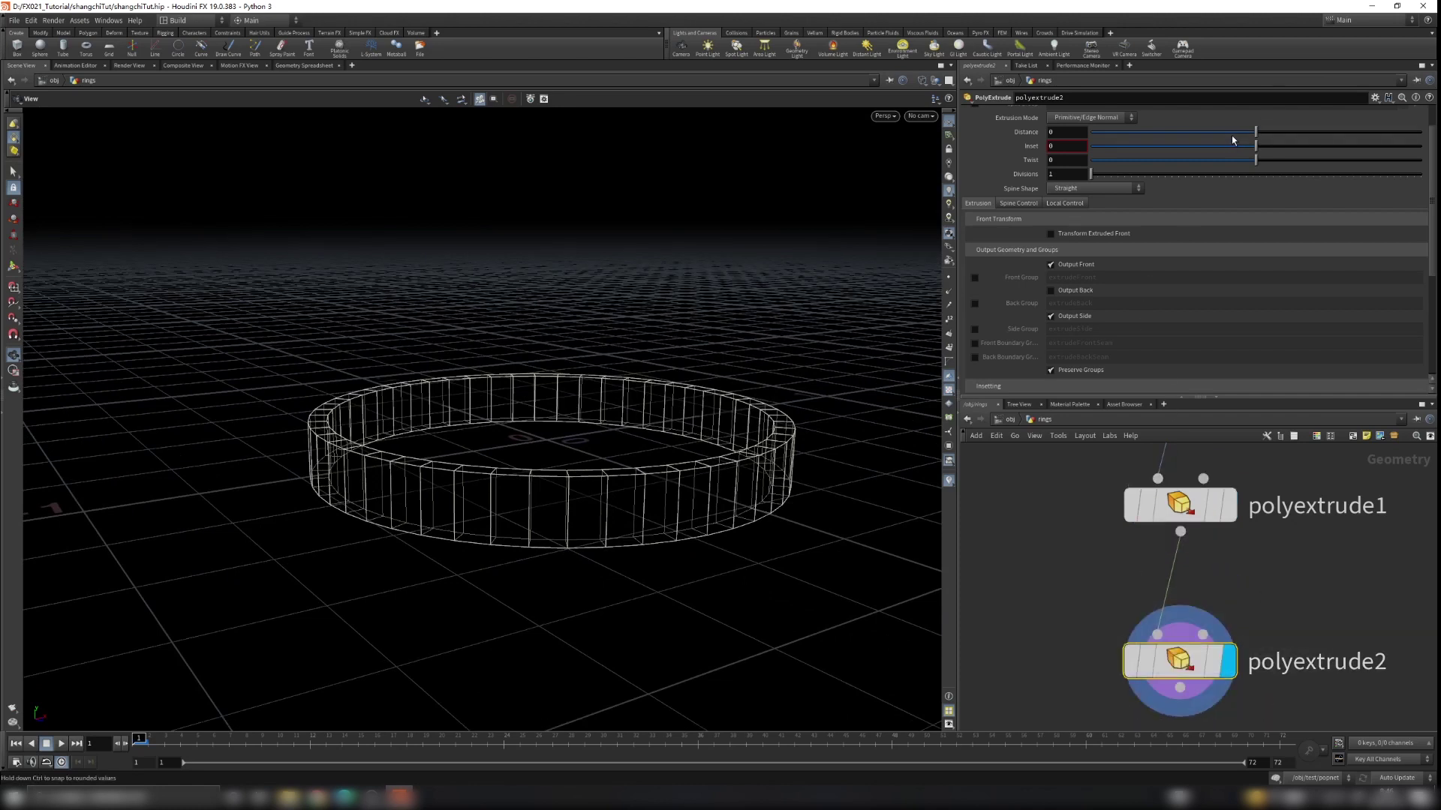
Restrict the second extrusion to the extrudeFront group and give it an inset of about 0.027
{"action": "mouse_move", "coordinate": [1265, 148]}
{"action": "left_mouse_down"}
{"action": "mouse_move", "coordinate": [1234, 151]}
{"action": "mouse_move", "coordinate": [1283, 156]}
{"action": "left_mouse_up"}
{"action": "middle_click", "coordinate": [1007, 146], "text": "ctrl"}
{"action": "scroll", "coordinate": [1009, 146], "scroll_direction": "up", "scroll_amount": 1}
{"action": "left_click", "coordinate": [1400, 115]}
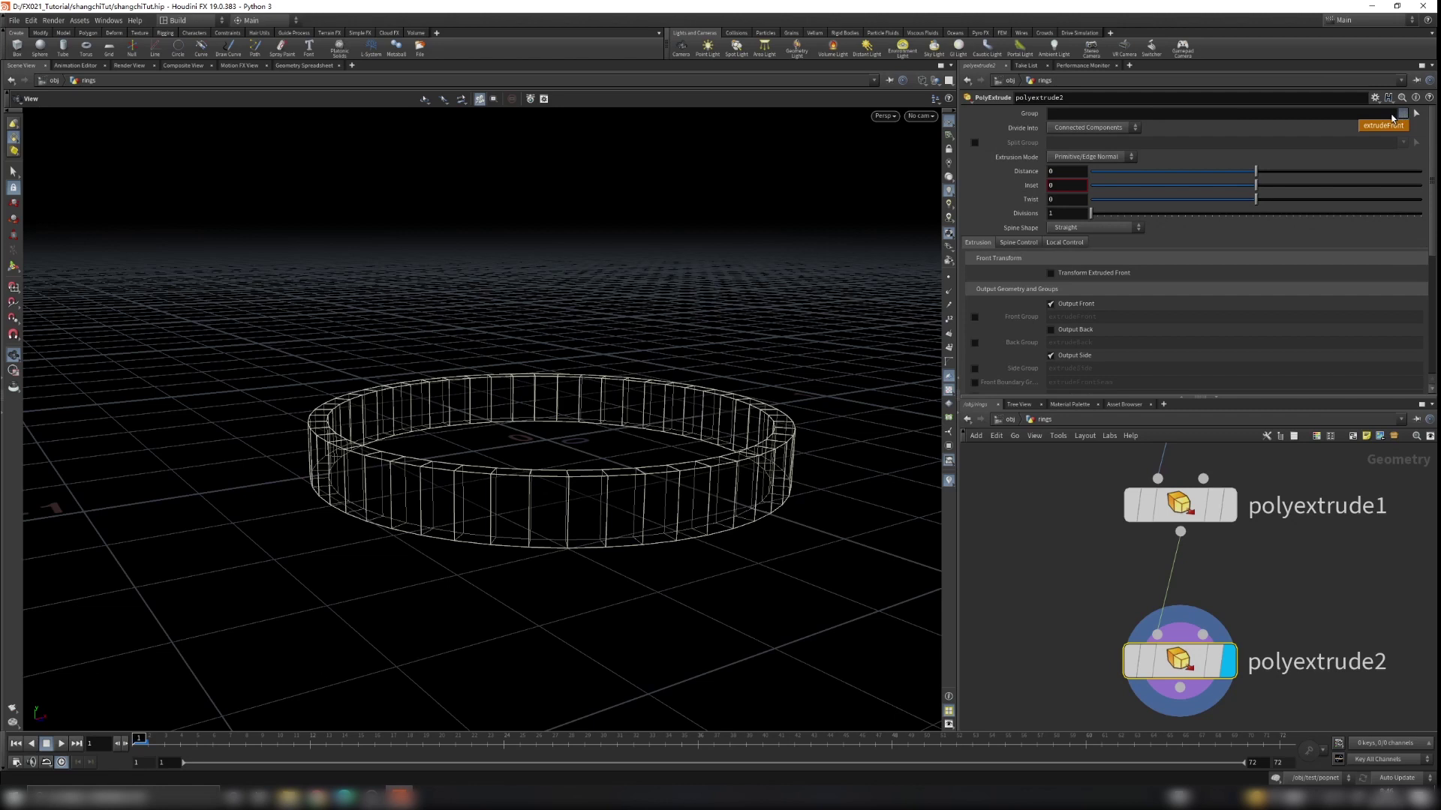
{"action": "left_click", "coordinate": [1379, 128]}
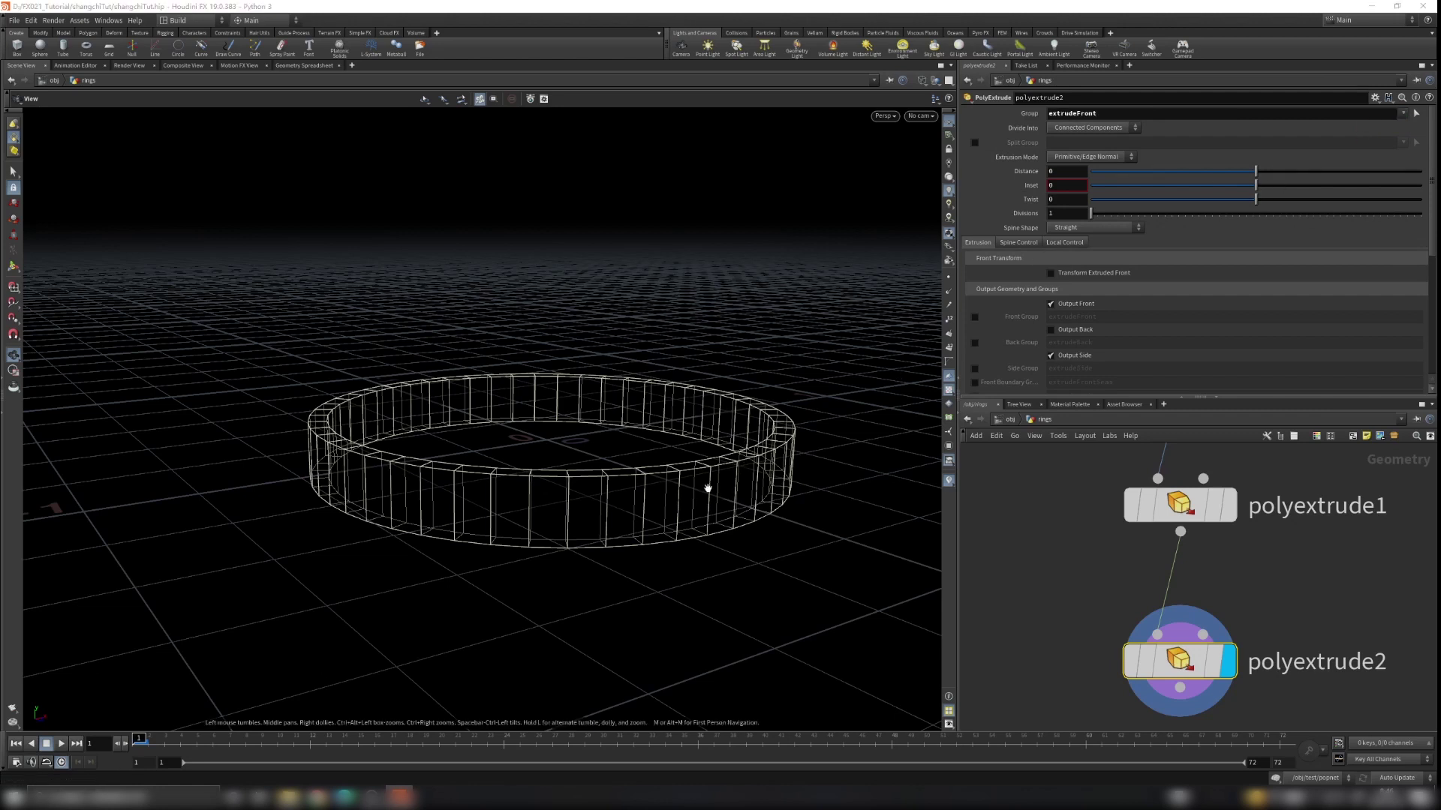
{"action": "left_click_drag", "start_coordinate": [1255, 185], "coordinate": [1261, 193]}
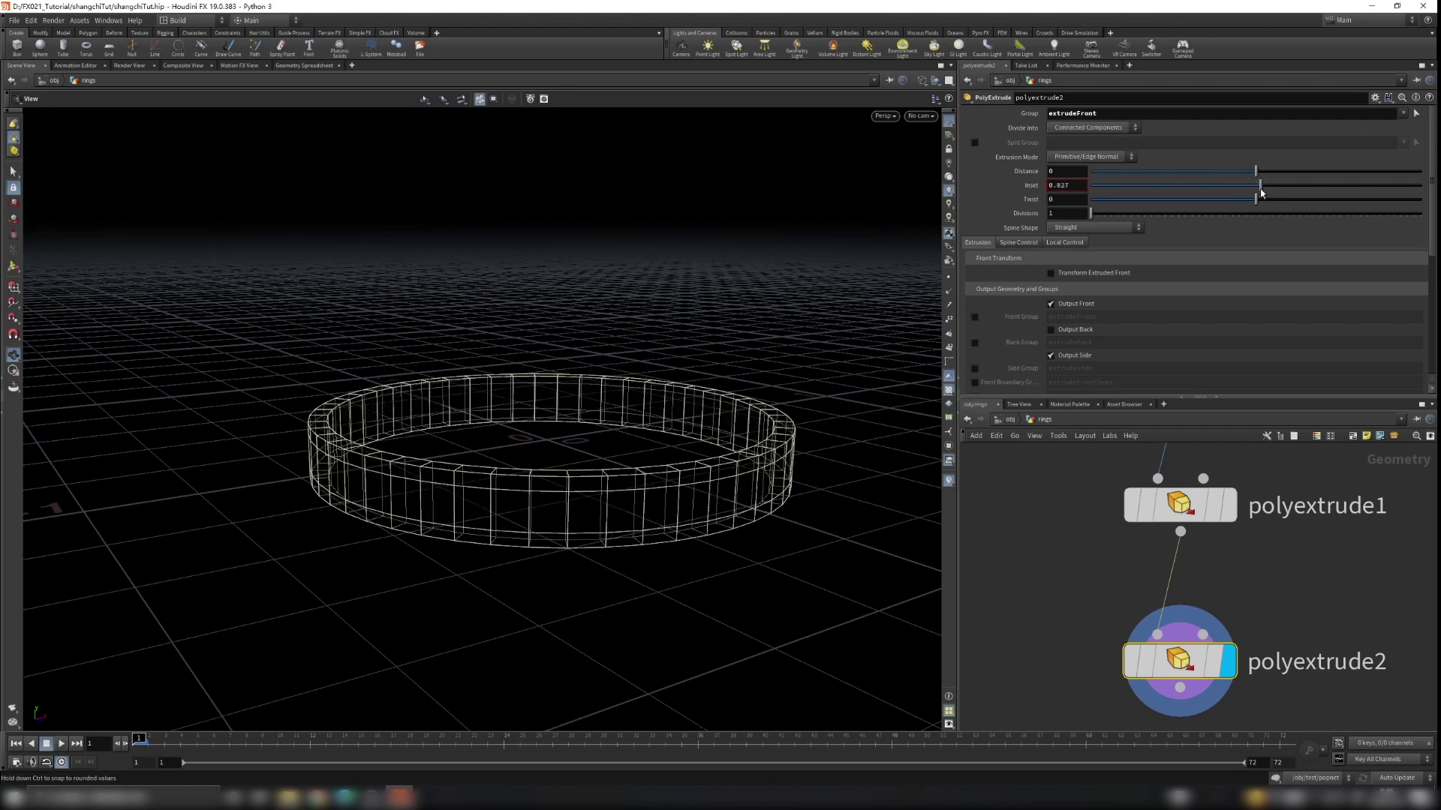
Set the second extrusion's distance to about -0.027 and return the ring to shaded display
{"action": "scroll", "coordinate": [638, 449], "scroll_direction": "up", "scroll_amount": 2}
{"action": "left_click_drag", "start_coordinate": [1257, 170], "coordinate": [1248, 171]}
{"action": "mouse_move", "coordinate": [665, 498]}
{"action": "left_mouse_down"}
{"action": "mouse_move", "coordinate": [672, 454]}
{"action": "mouse_move", "coordinate": [617, 507]}
{"action": "mouse_move", "coordinate": [679, 510]}
{"action": "mouse_move", "coordinate": [678, 530]}
{"action": "left_mouse_up"}
{"action": "key", "text": "w"}
{"action": "left_click_drag", "start_coordinate": [680, 507], "coordinate": [654, 516]}
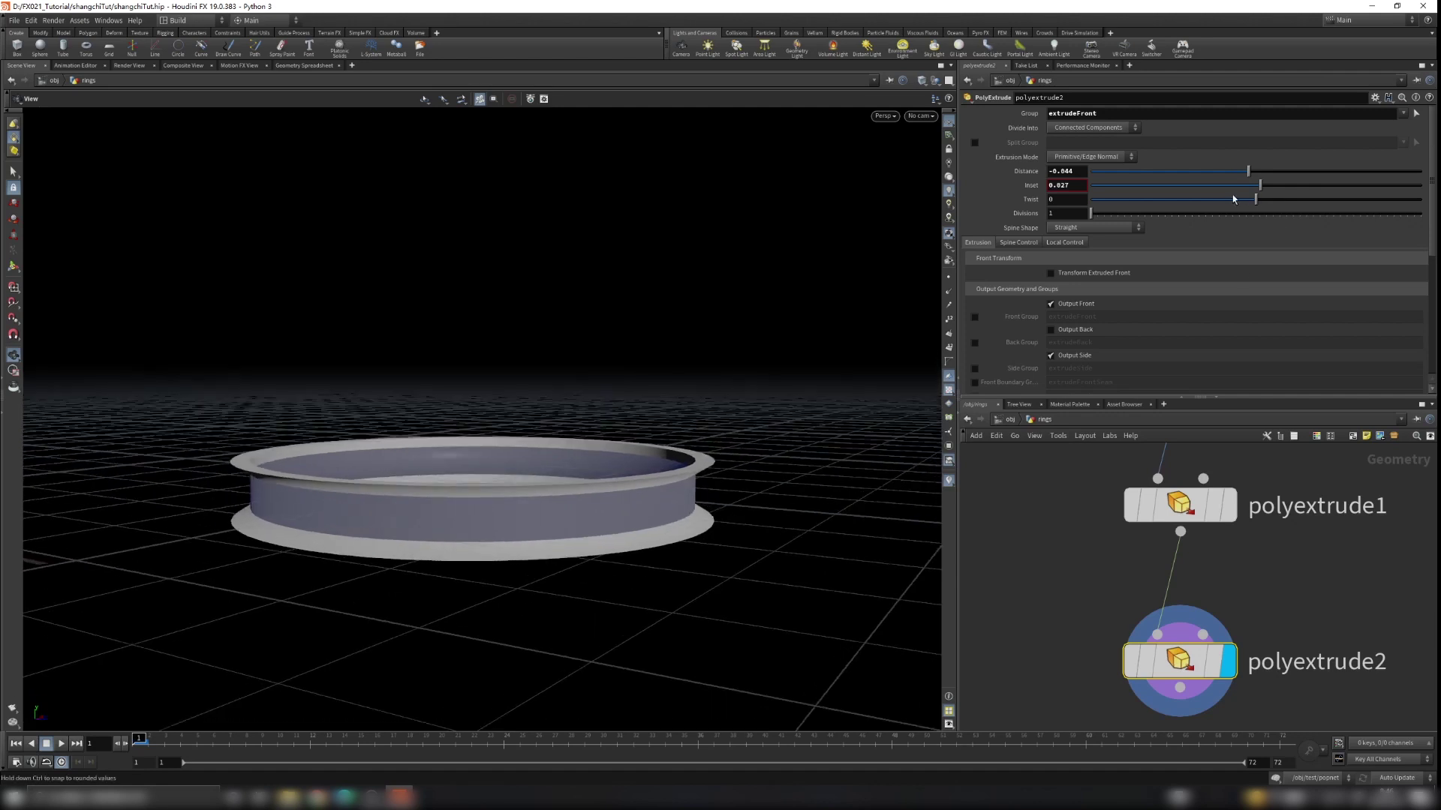
{"action": "left_click_drag", "start_coordinate": [1248, 174], "coordinate": [1251, 173]}
{"action": "mouse_move", "coordinate": [675, 516]}
{"action": "left_mouse_down"}
{"action": "mouse_move", "coordinate": [653, 528]}
{"action": "mouse_move", "coordinate": [476, 483]}
{"action": "mouse_move", "coordinate": [727, 547]}
{"action": "mouse_move", "coordinate": [865, 556]}
{"action": "mouse_move", "coordinate": [831, 519]}
{"action": "left_mouse_up"}
{"action": "key", "text": "w"}
{"action": "key", "text": "w"}
Add a displayed Normal node below the second PolyExtrude and set its cusp angle to 33.5
{"action": "middle_click_drag", "start_coordinate": [1194, 712], "coordinate": [1230, 580]}
{"action": "scroll", "coordinate": [1231, 579], "scroll_direction": "down", "scroll_amount": 3}
{"action": "left_click", "coordinate": [1181, 621]}
{"action": "key", "text": "Tab"}
{"action": "type", "text": "nor"}
{"action": "key", "text": "Return"}
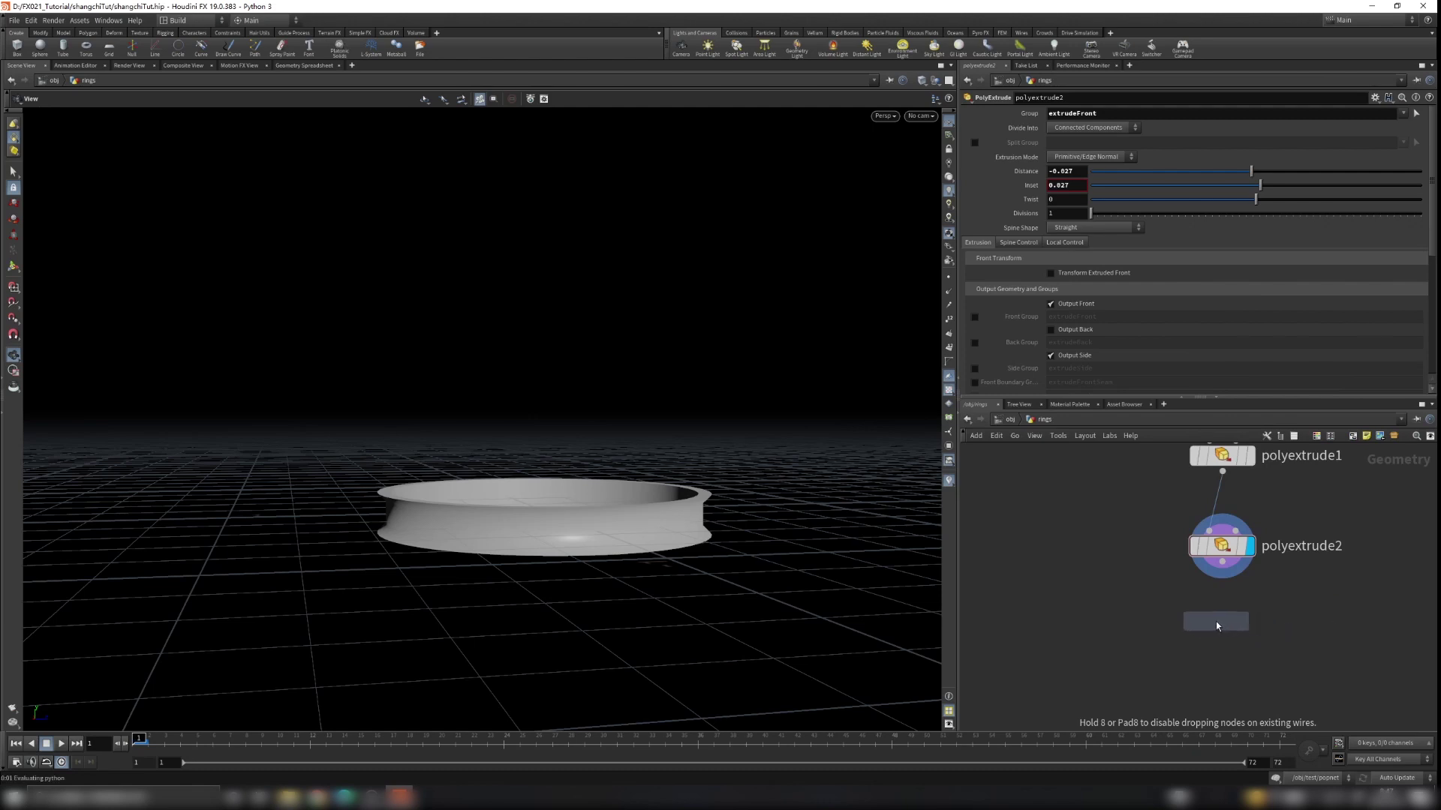
{"action": "left_click", "coordinate": [1215, 621]}
{"action": "left_click", "coordinate": [1244, 629]}
{"action": "left_click_drag", "start_coordinate": [1234, 628], "coordinate": [1244, 635]}
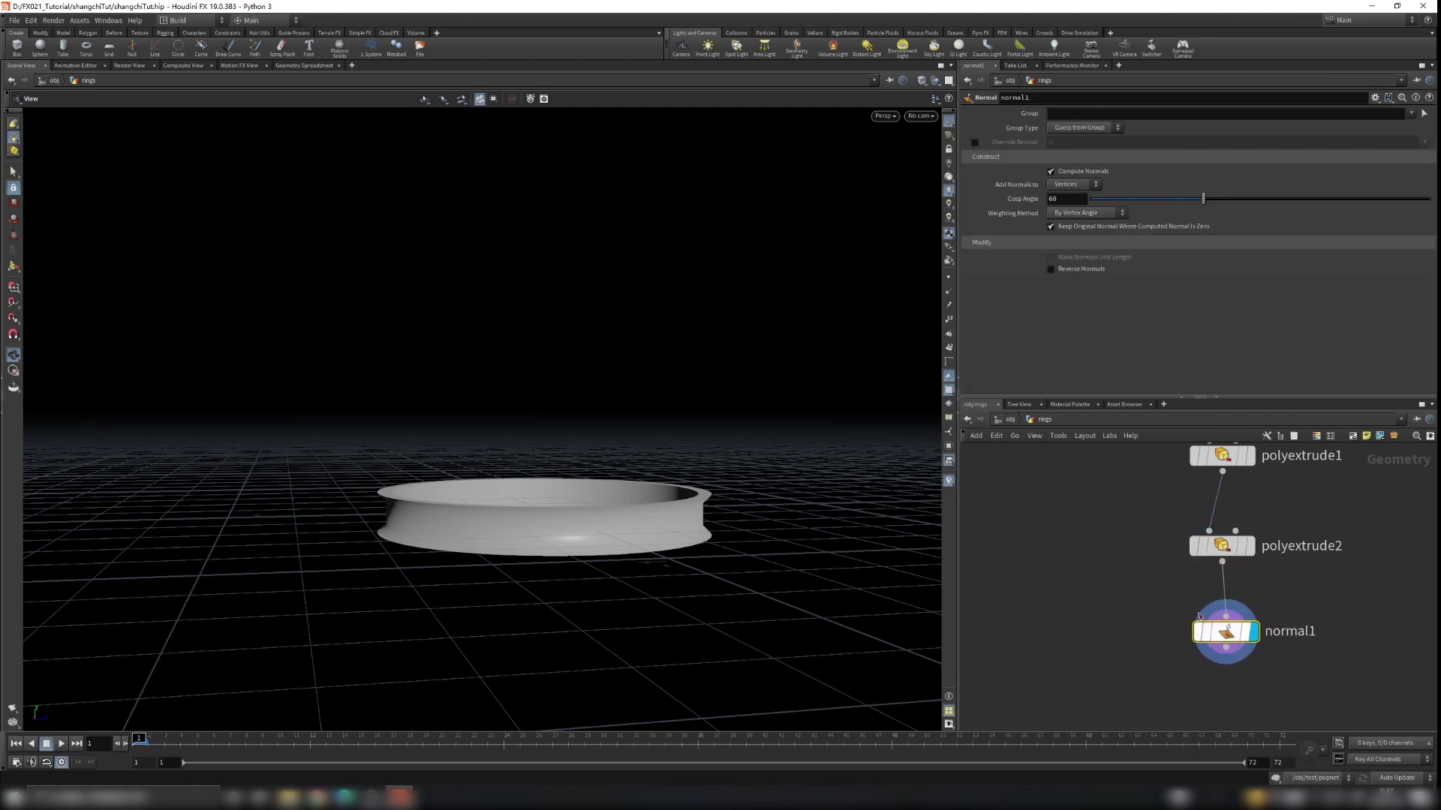
{"action": "left_click_drag", "start_coordinate": [1204, 200], "coordinate": [1154, 207]}
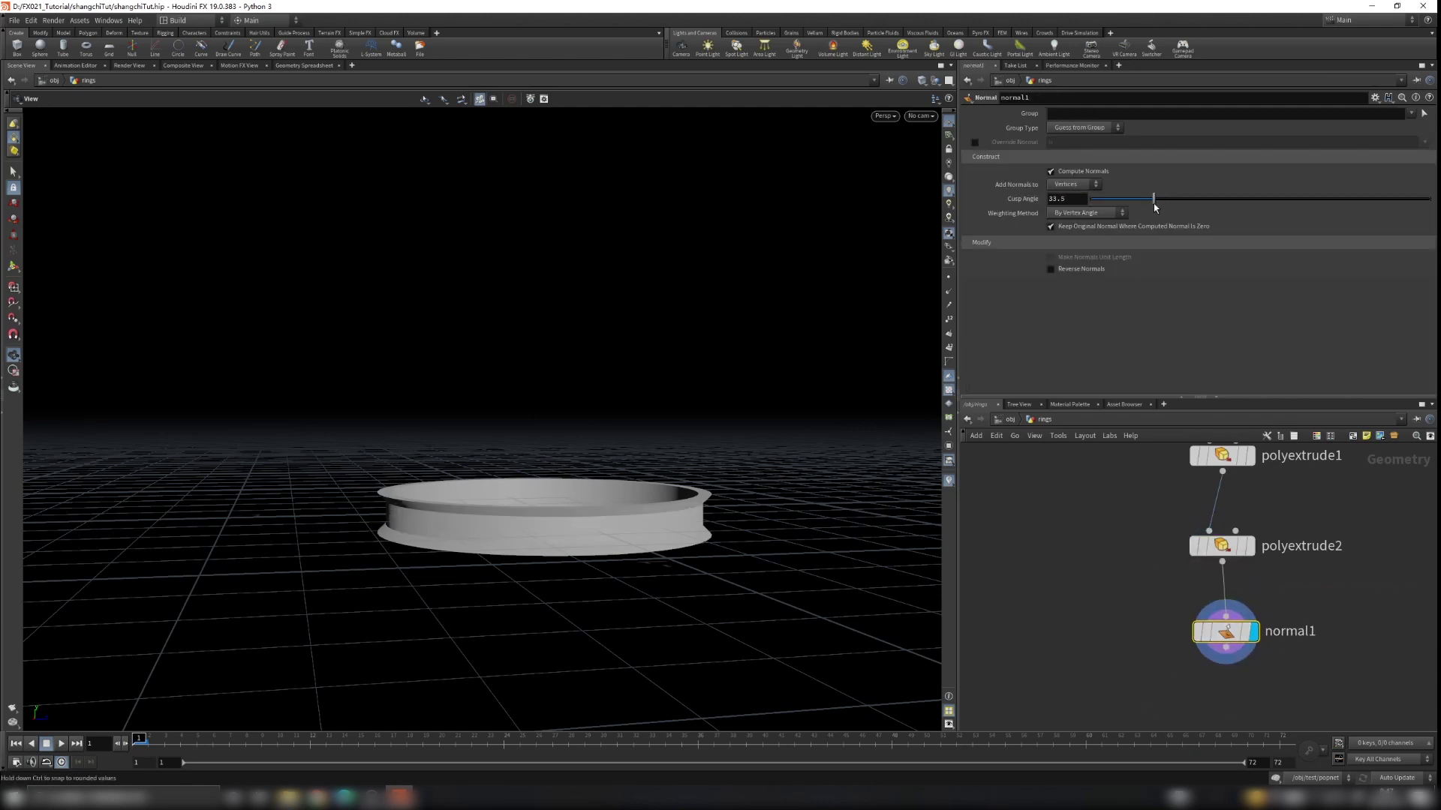
Examine the ring's shading and grooved profile from several angles and distances
{"action": "scroll", "coordinate": [650, 525], "scroll_direction": "up", "scroll_amount": 3}
{"action": "left_click_drag", "start_coordinate": [649, 524], "coordinate": [762, 499]}
{"action": "middle_click_drag", "start_coordinate": [675, 497], "coordinate": [785, 499]}
{"action": "scroll", "coordinate": [784, 499], "scroll_direction": "down", "scroll_amount": 2}
{"action": "left_click_drag", "start_coordinate": [780, 502], "coordinate": [575, 557]}
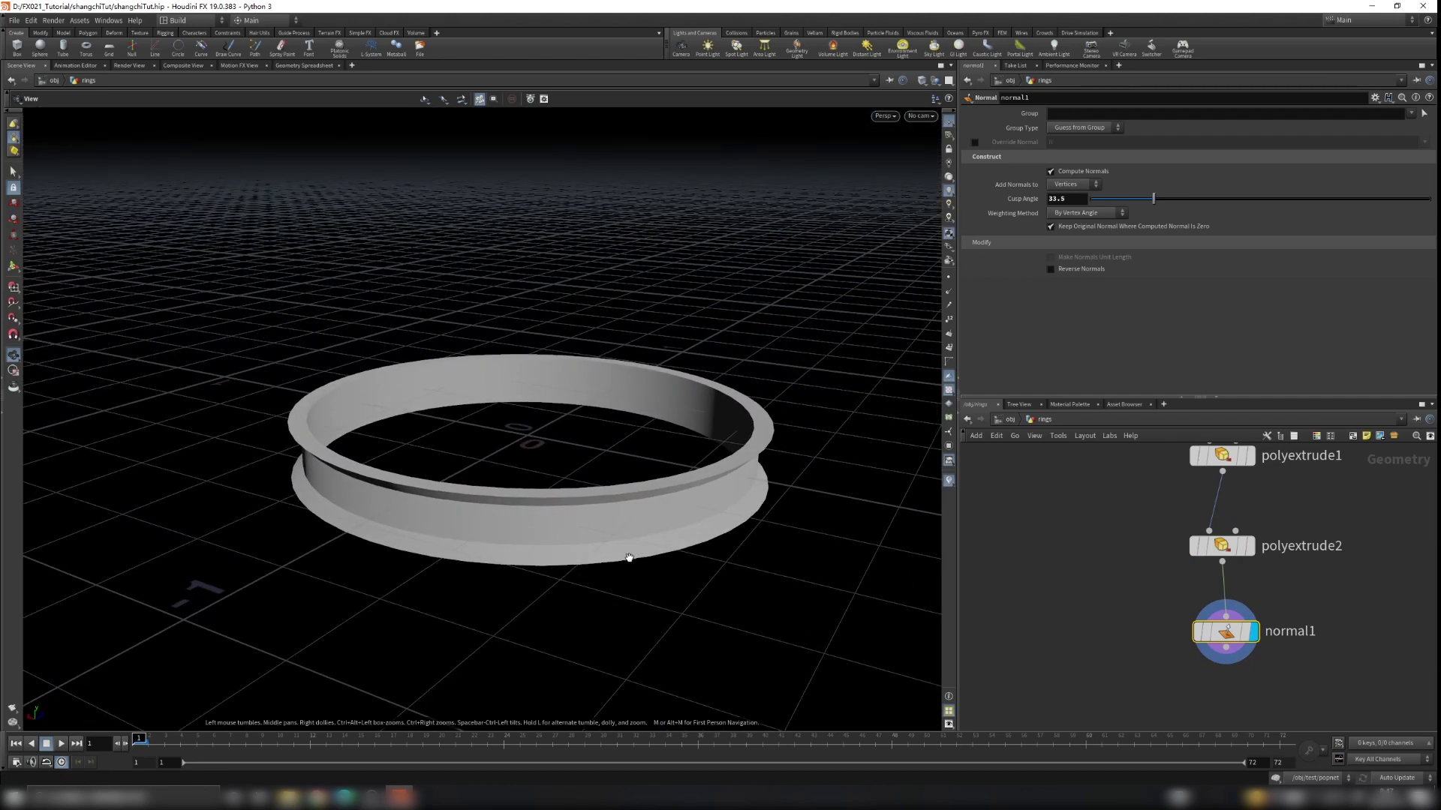
{"action": "scroll", "coordinate": [481, 495], "scroll_direction": "down", "scroll_amount": 3}
{"action": "left_click_drag", "start_coordinate": [521, 502], "coordinate": [495, 563]}
{"action": "scroll", "coordinate": [488, 525], "scroll_direction": "up", "scroll_amount": 4}
{"action": "middle_click_drag", "start_coordinate": [472, 511], "coordinate": [394, 478]}
{"action": "scroll", "coordinate": [682, 450], "scroll_direction": "up", "scroll_amount": 1}
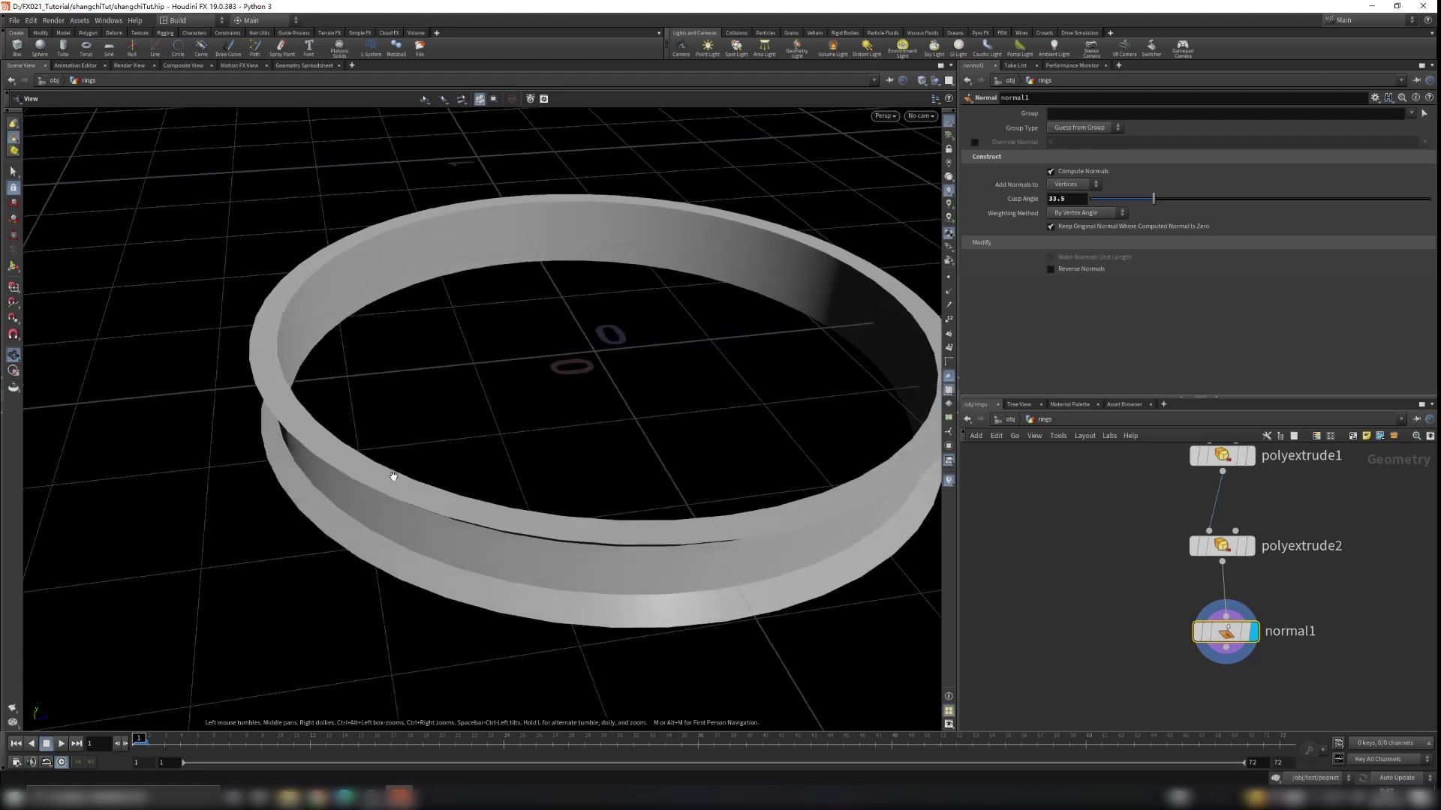
{"action": "scroll", "coordinate": [394, 478], "scroll_direction": "down", "scroll_amount": 1}
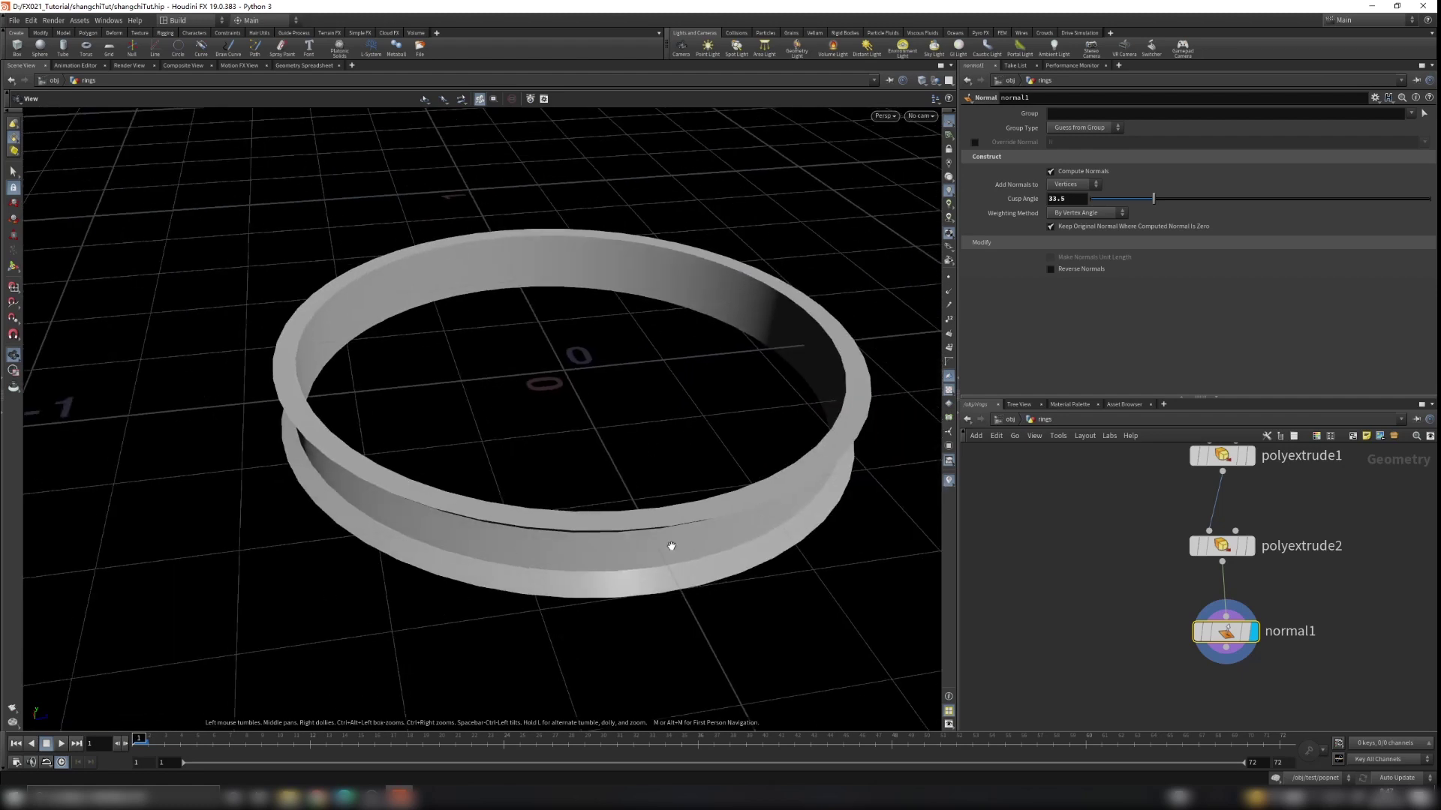
{"action": "scroll", "coordinate": [672, 546], "scroll_direction": "down", "scroll_amount": 3}
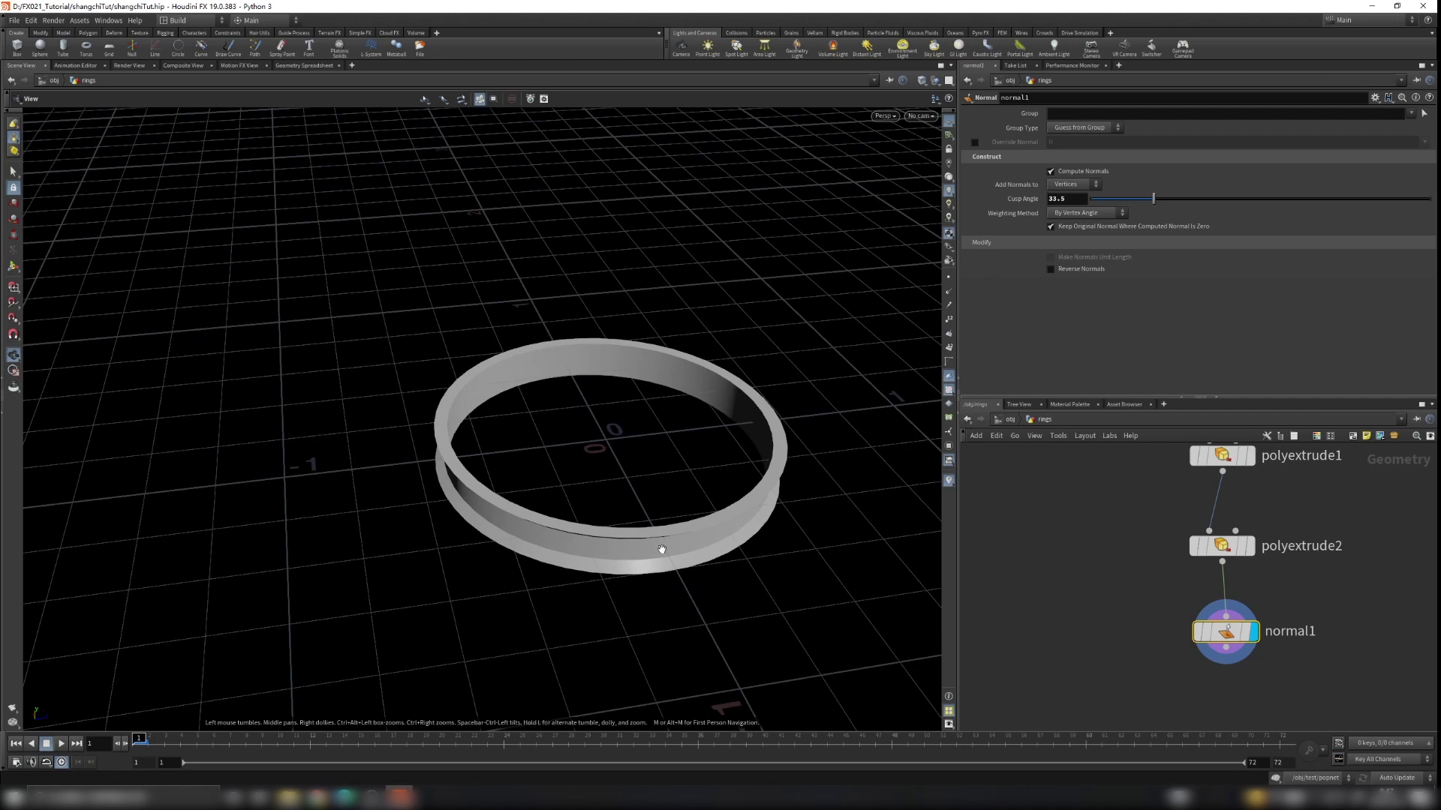
{"action": "left_click_drag", "start_coordinate": [662, 549], "coordinate": [708, 463]}
{"action": "scroll", "coordinate": [843, 498], "scroll_direction": "up", "scroll_amount": 5}
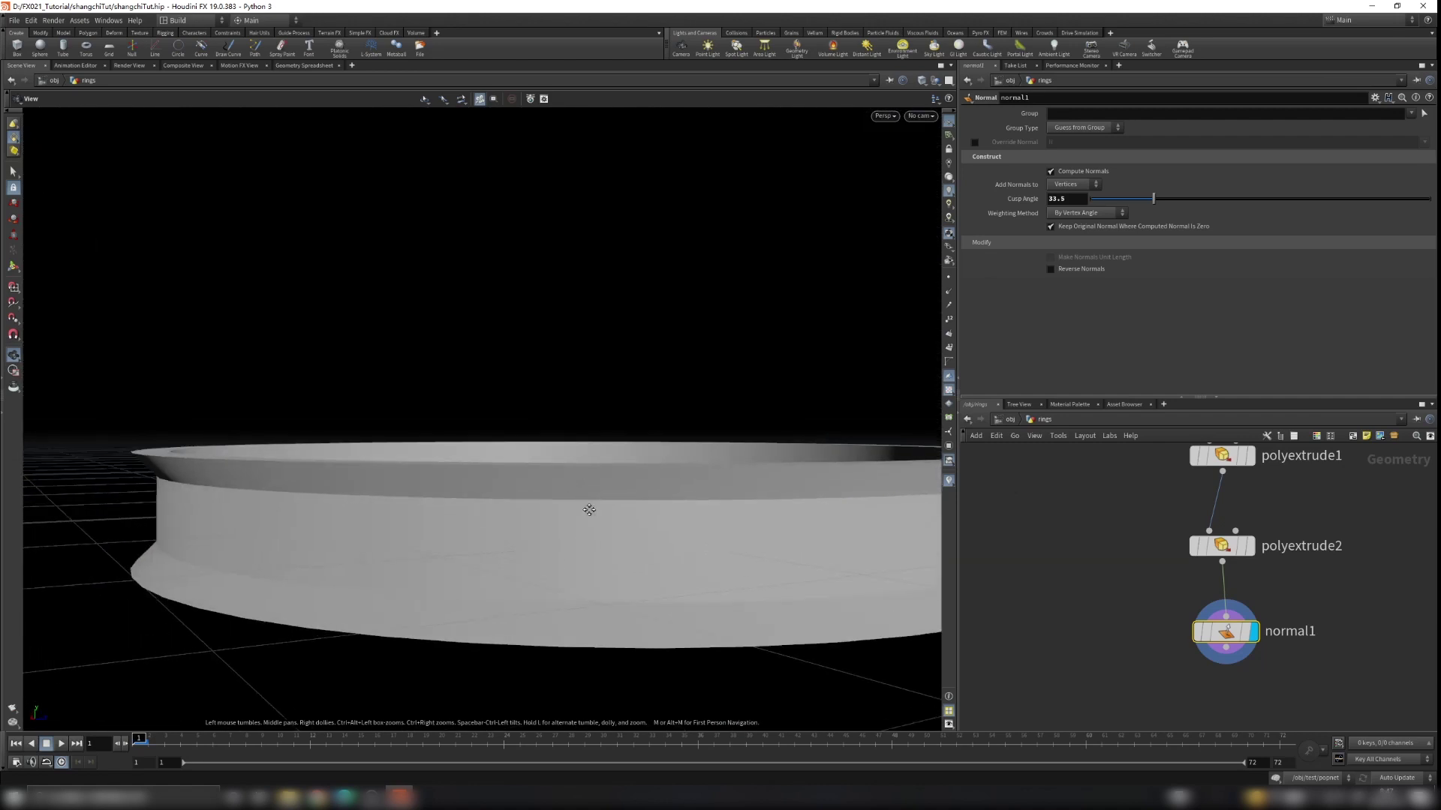
{"action": "scroll", "coordinate": [591, 530], "scroll_direction": "down", "scroll_amount": 2}
{"action": "middle_click_drag", "start_coordinate": [590, 530], "coordinate": [484, 445]}
{"action": "scroll", "coordinate": [830, 464], "scroll_direction": "down", "scroll_amount": 2}
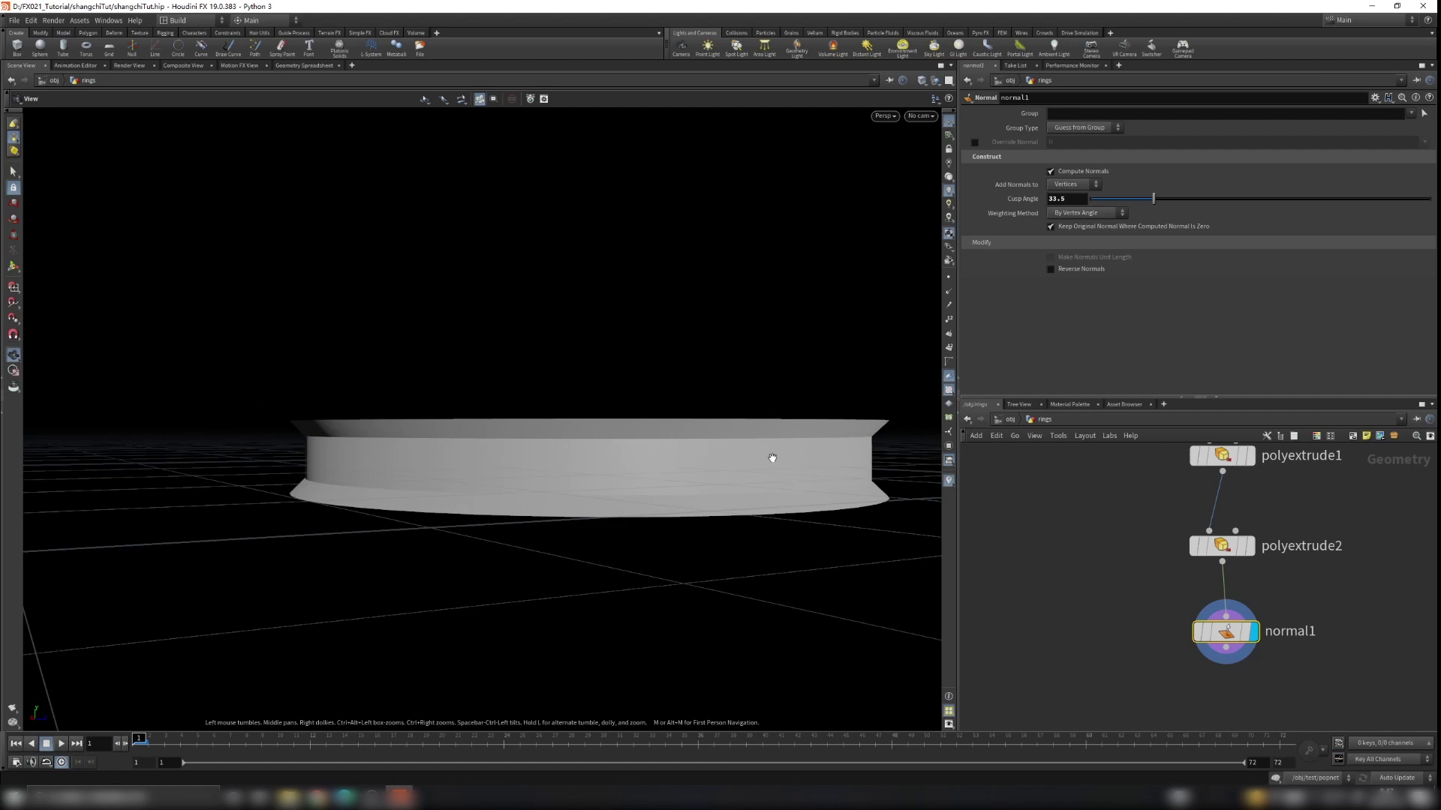
{"action": "scroll", "coordinate": [736, 457], "scroll_direction": "down", "scroll_amount": 2}
{"action": "left_click_drag", "start_coordinate": [736, 457], "coordinate": [725, 520]}
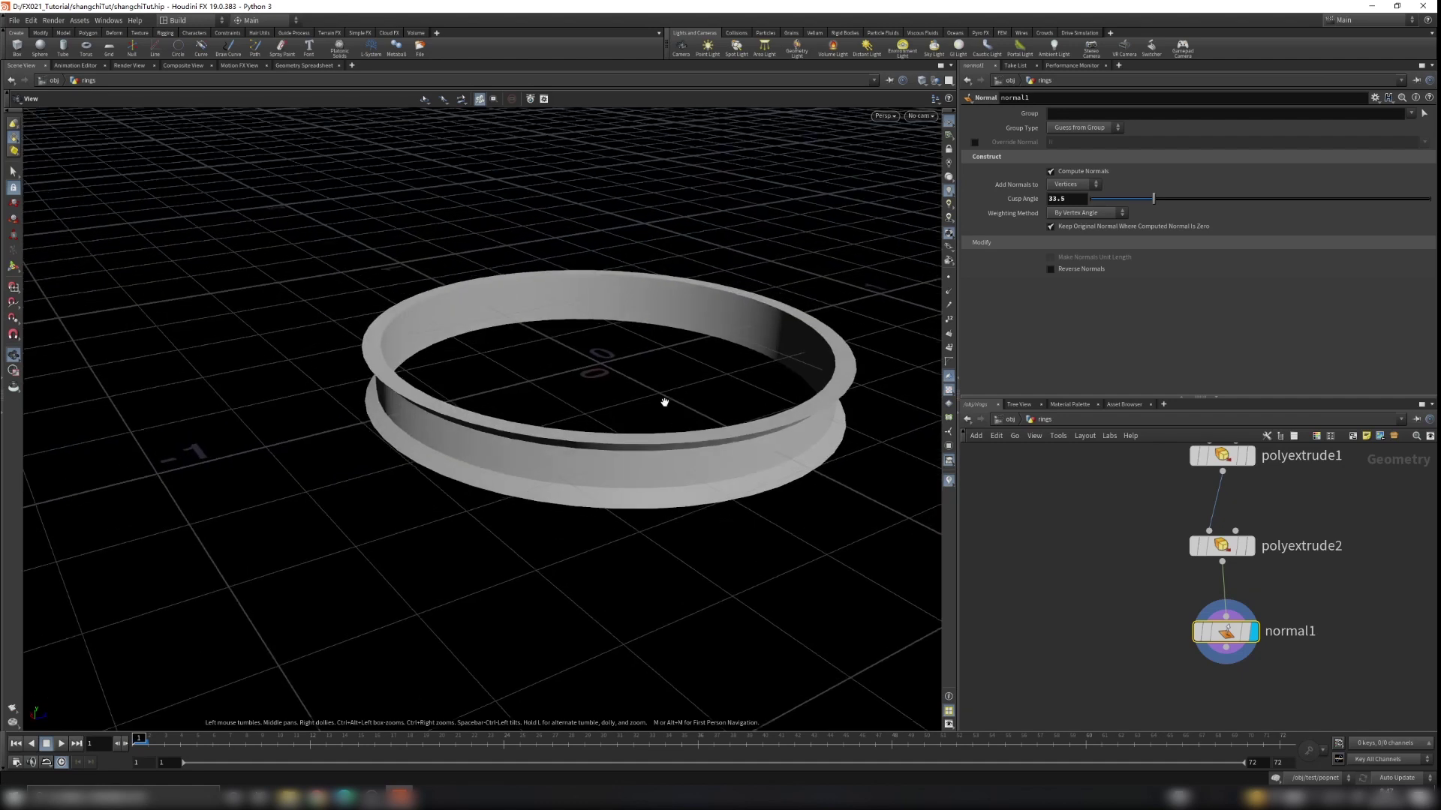
{"action": "scroll", "coordinate": [666, 409], "scroll_direction": "down", "scroll_amount": 2}
{"action": "left_click_drag", "start_coordinate": [638, 379], "coordinate": [652, 402]}
{"action": "middle_click_drag", "start_coordinate": [675, 368], "coordinate": [618, 611]}
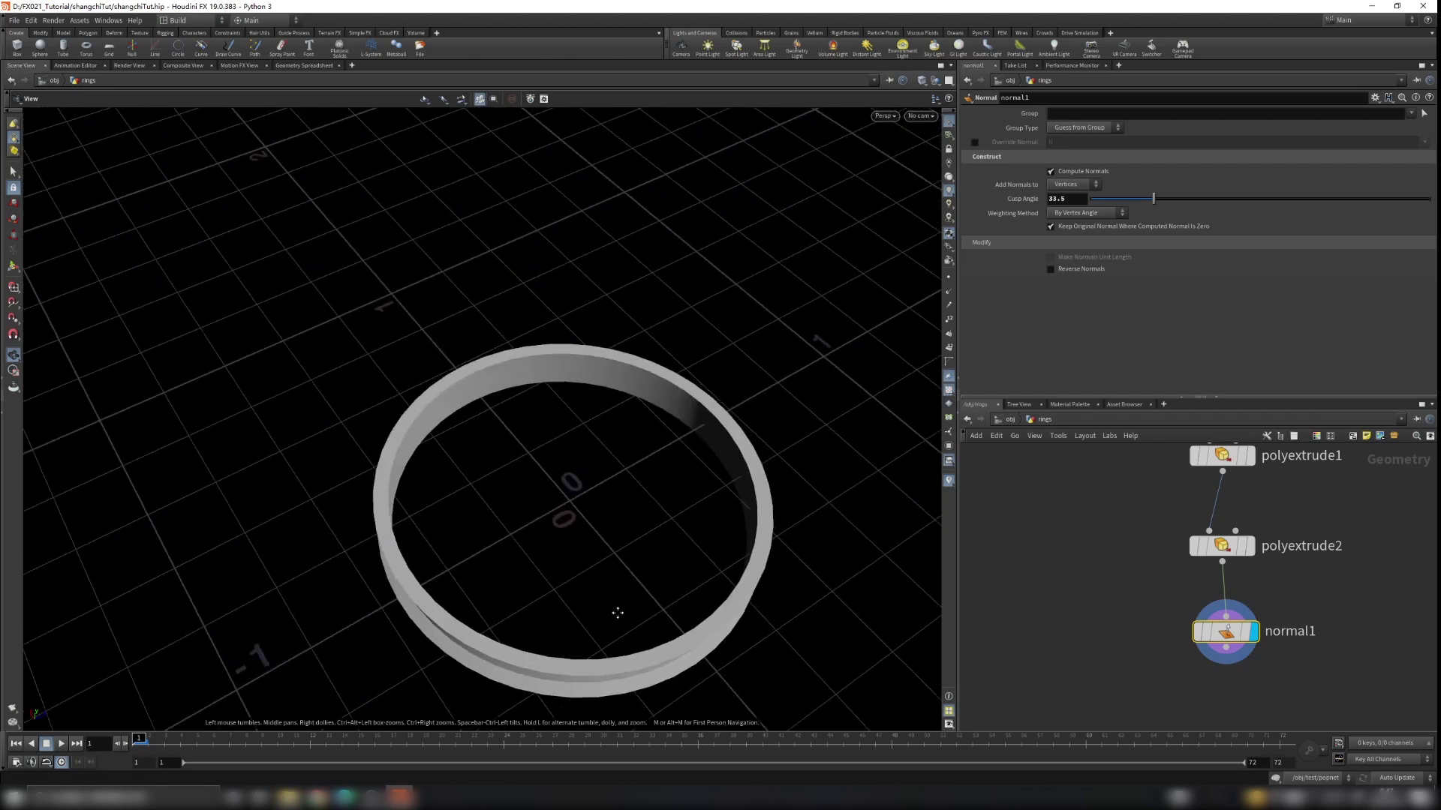
{"action": "scroll", "coordinate": [615, 612], "scroll_direction": "up", "scroll_amount": 1}
{"action": "scroll", "coordinate": [601, 600], "scroll_direction": "down", "scroll_amount": 2}
{"action": "left_click_drag", "start_coordinate": [620, 601], "coordinate": [619, 645]}
{"action": "middle_click_drag", "start_coordinate": [619, 646], "coordinate": [789, 546]}
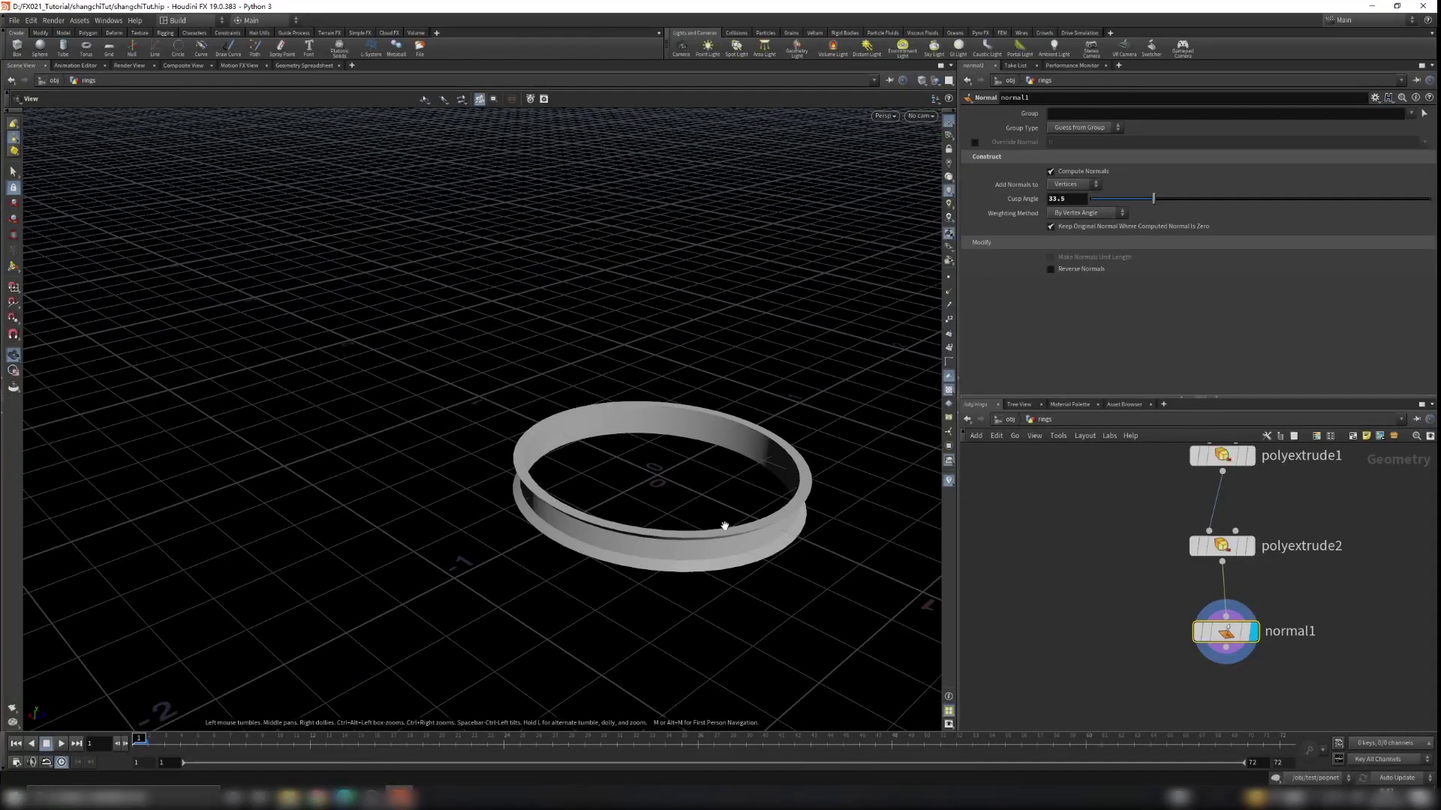
{"action": "left_click_drag", "start_coordinate": [724, 525], "coordinate": [724, 480]}
Connect a Null node below the Normal node, name it OUT and display its result
{"action": "scroll", "coordinate": [1272, 609], "scroll_direction": "down", "scroll_amount": 3}
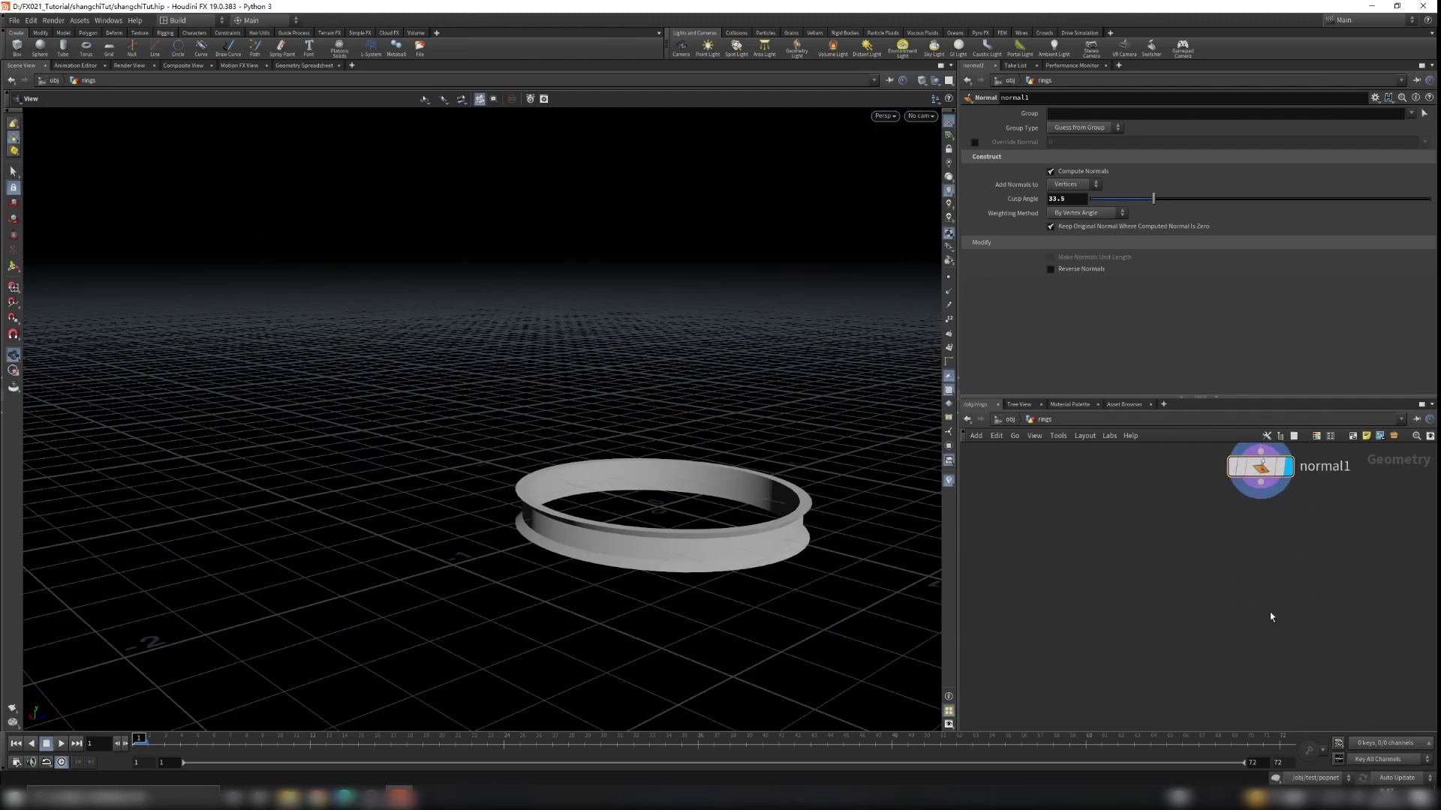
{"action": "key", "text": "Tab"}
{"action": "type", "text": "null"}
{"action": "key", "text": "Return"}
{"action": "left_click", "coordinate": [1264, 591]}
{"action": "left_click_drag", "start_coordinate": [1265, 507], "coordinate": [1263, 570]}
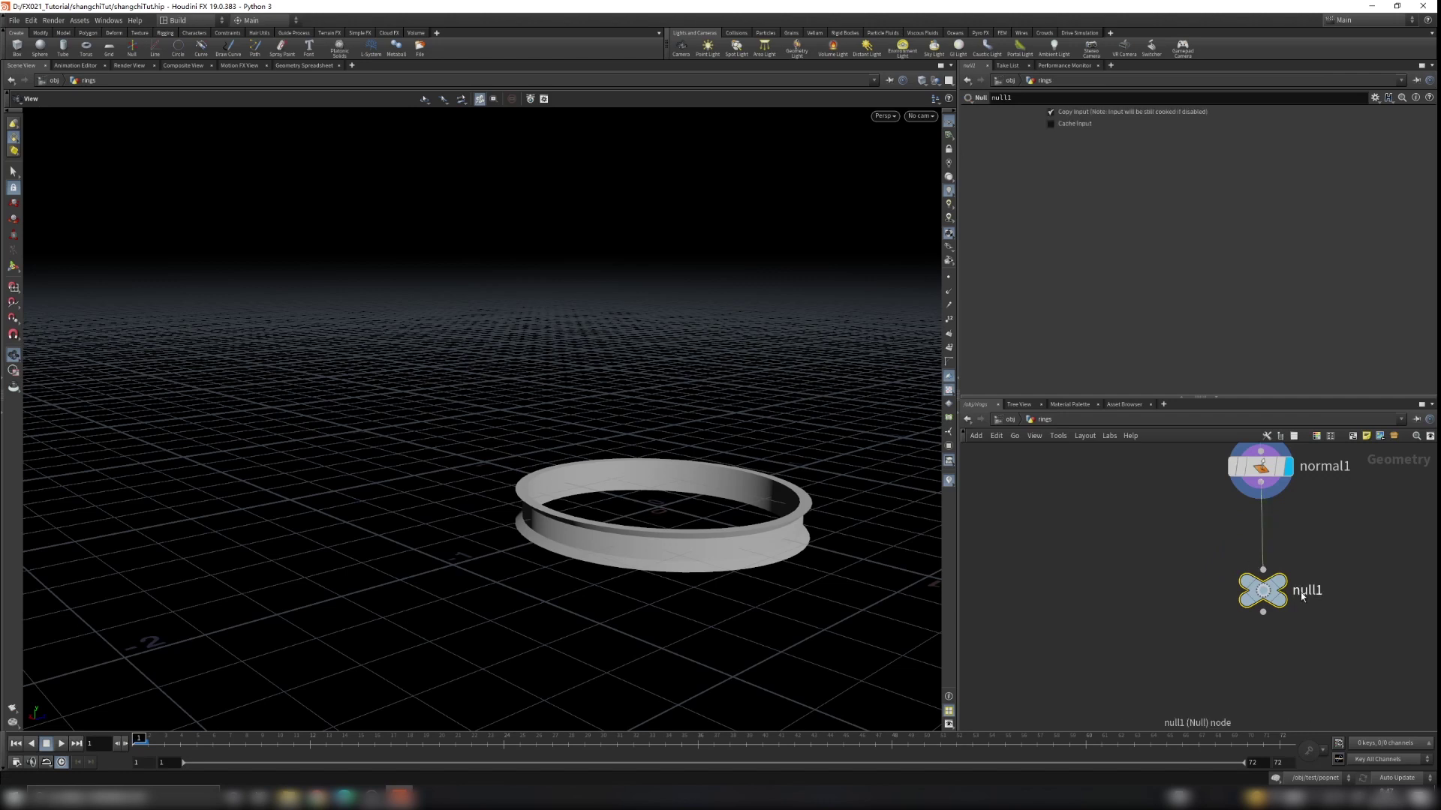
{"action": "left_click", "coordinate": [1299, 592]}
{"action": "type", "text": "OUT"}
{"action": "key", "text": "Return"}
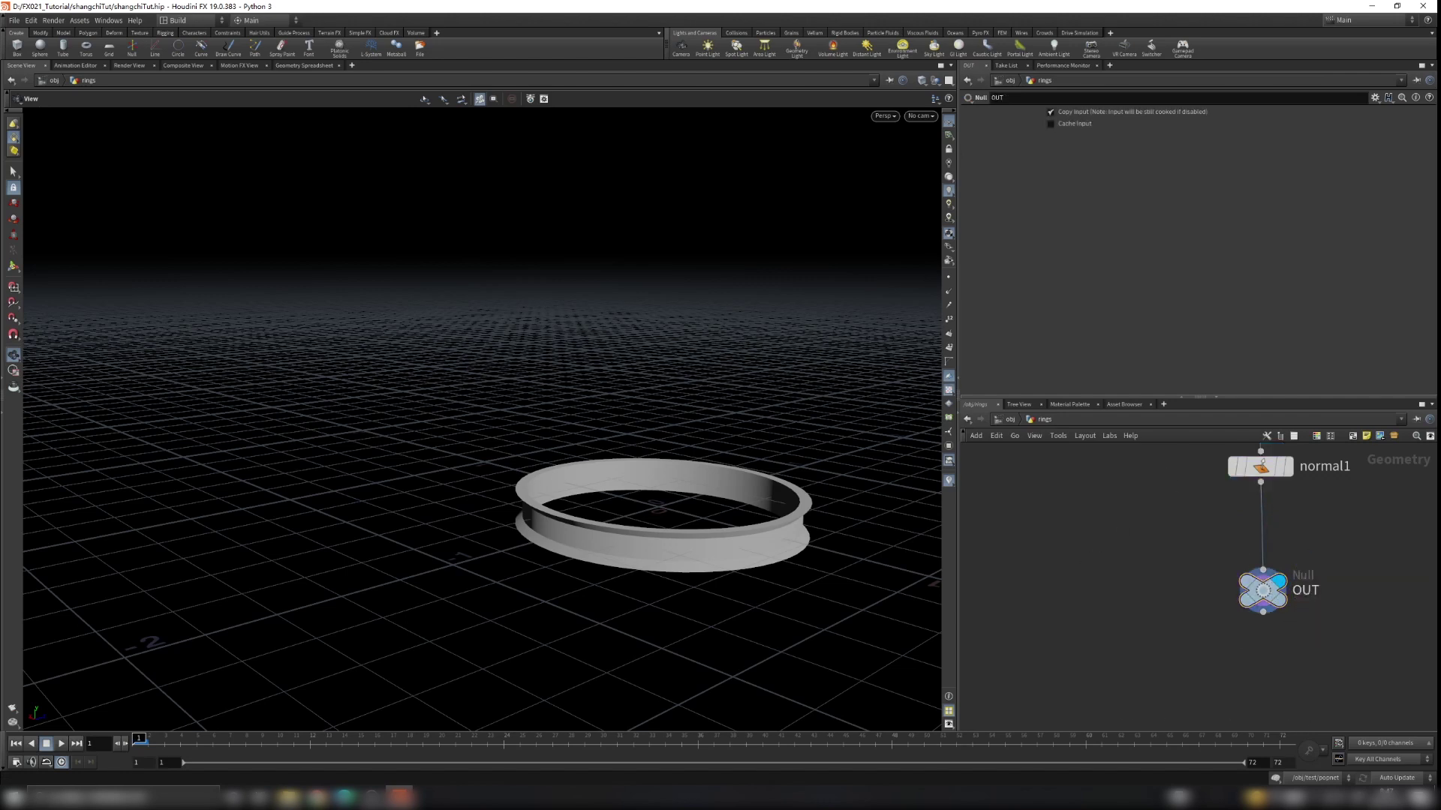
Arrange the ring network's nodes in an evenly spaced column and save the scene
{"action": "scroll", "coordinate": [1214, 573], "scroll_direction": "down", "scroll_amount": 3}
{"action": "middle_click_drag", "start_coordinate": [1204, 527], "coordinate": [1160, 618]}
{"action": "scroll", "coordinate": [1160, 619], "scroll_direction": "up", "scroll_amount": 1}
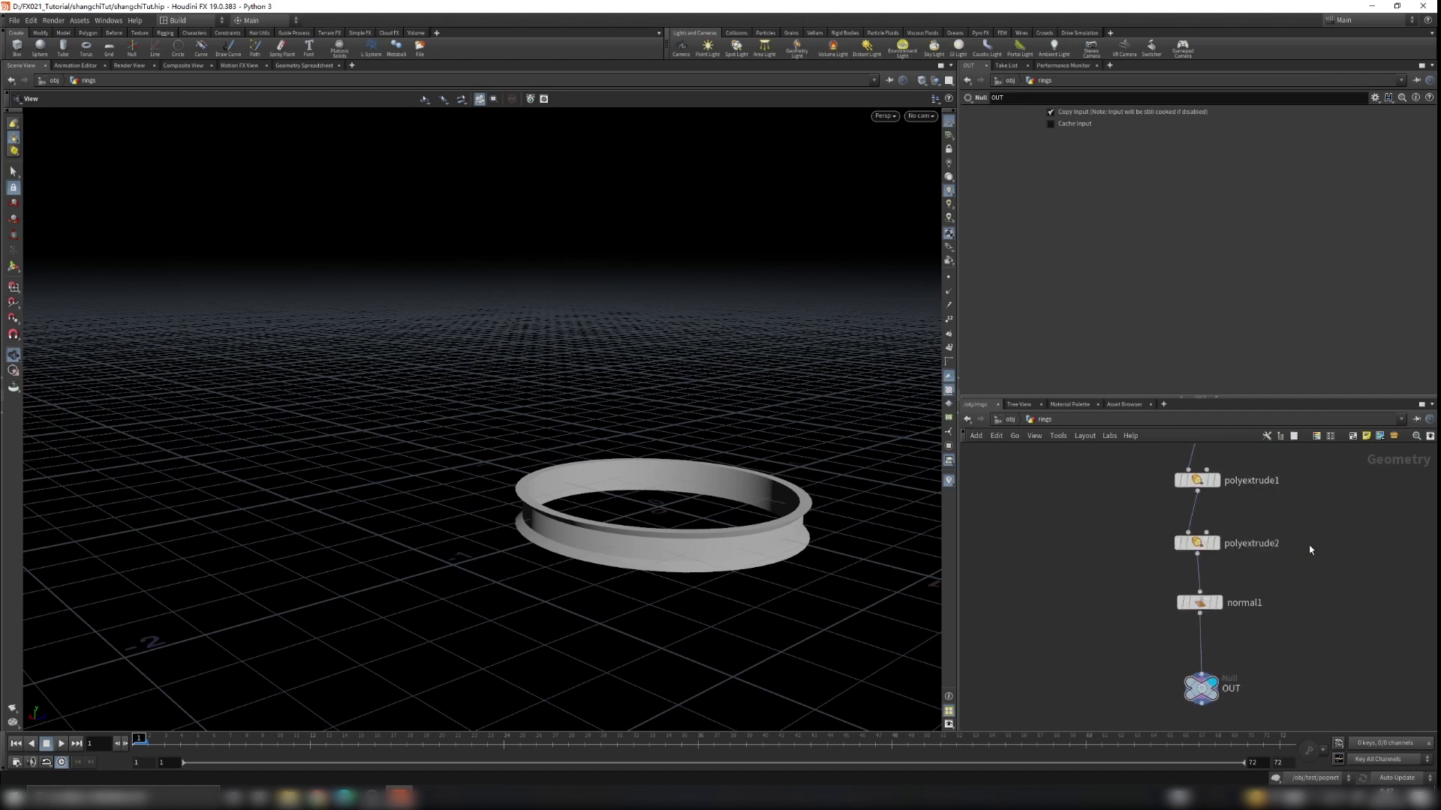
{"action": "middle_click_drag", "start_coordinate": [1269, 536], "coordinate": [1249, 574]}
{"action": "middle_click_drag", "start_coordinate": [1267, 503], "coordinate": [1263, 528]}
{"action": "left_click_drag", "start_coordinate": [1181, 546], "coordinate": [1181, 541]}
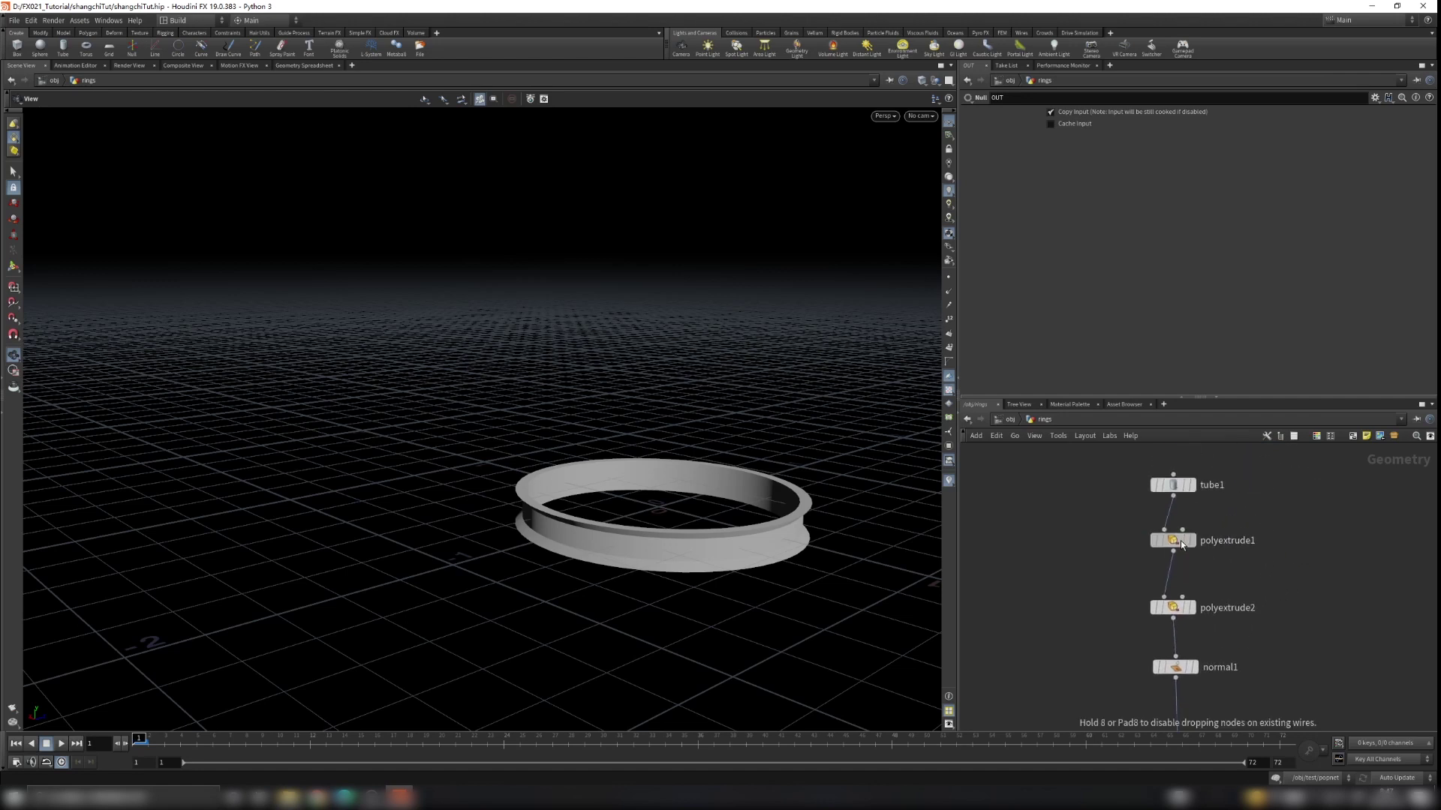
{"action": "left_click_drag", "start_coordinate": [1181, 611], "coordinate": [1181, 597]}
{"action": "left_click_drag", "start_coordinate": [1183, 669], "coordinate": [1181, 652]}
{"action": "middle_click_drag", "start_coordinate": [1247, 668], "coordinate": [1243, 561]}
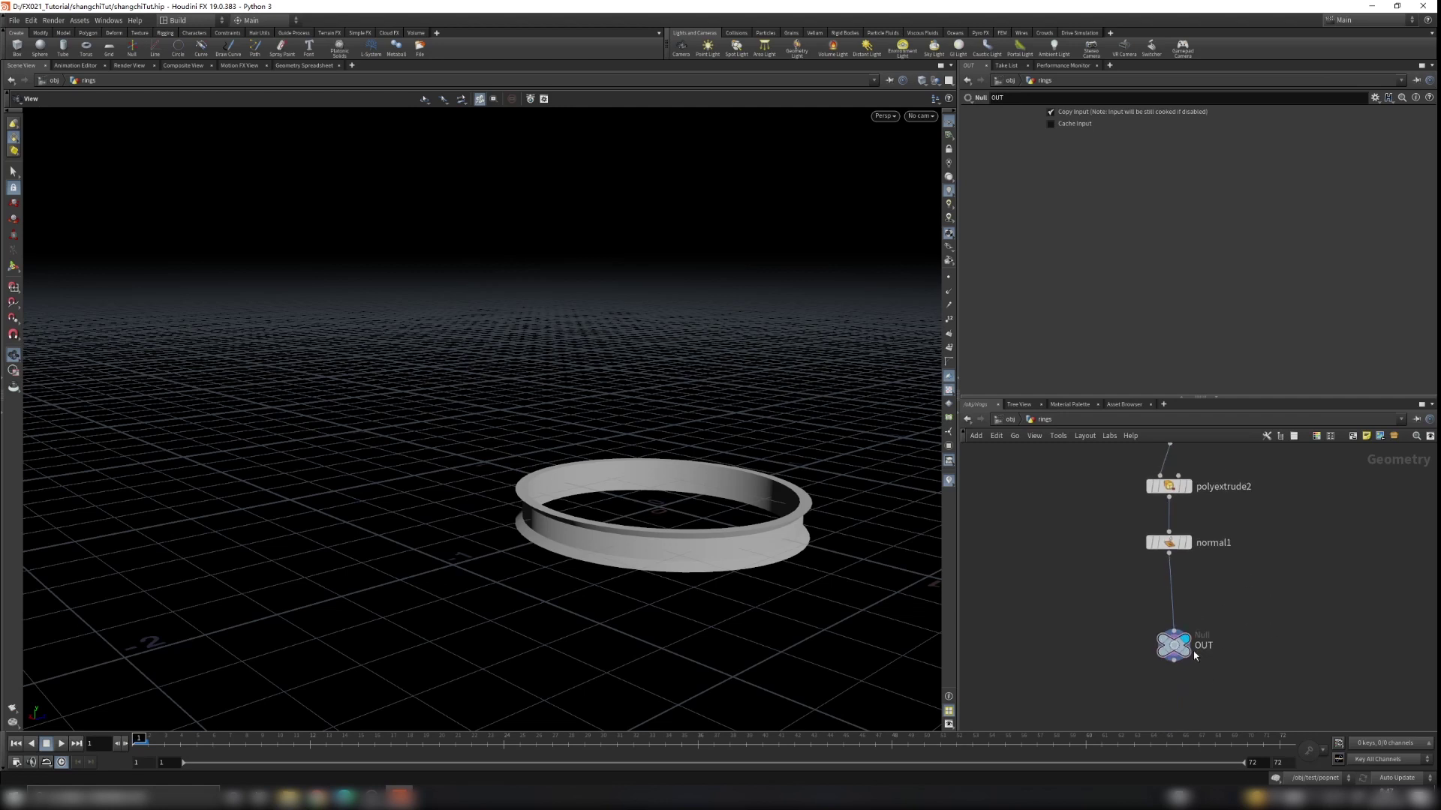
{"action": "left_click_drag", "start_coordinate": [1193, 654], "coordinate": [1195, 626]}
{"action": "key", "text": "ctrl+s"}
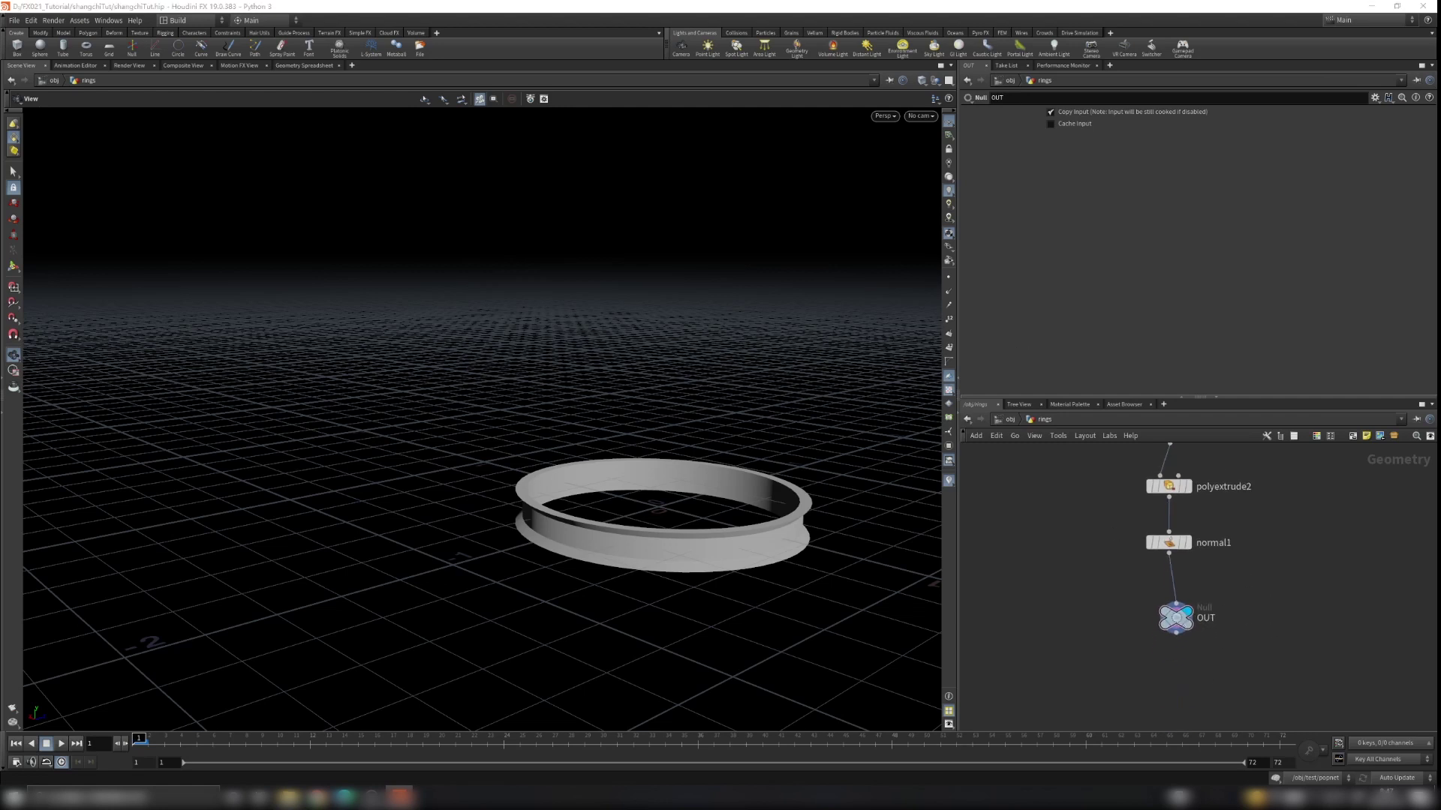
Go up to the object level and add a Geometry object named rings_animated
{"action": "left_click", "coordinate": [1008, 422]}
{"action": "key", "text": "Tab"}
{"action": "type", "text": "geo"}
{"action": "key", "text": "Return"}
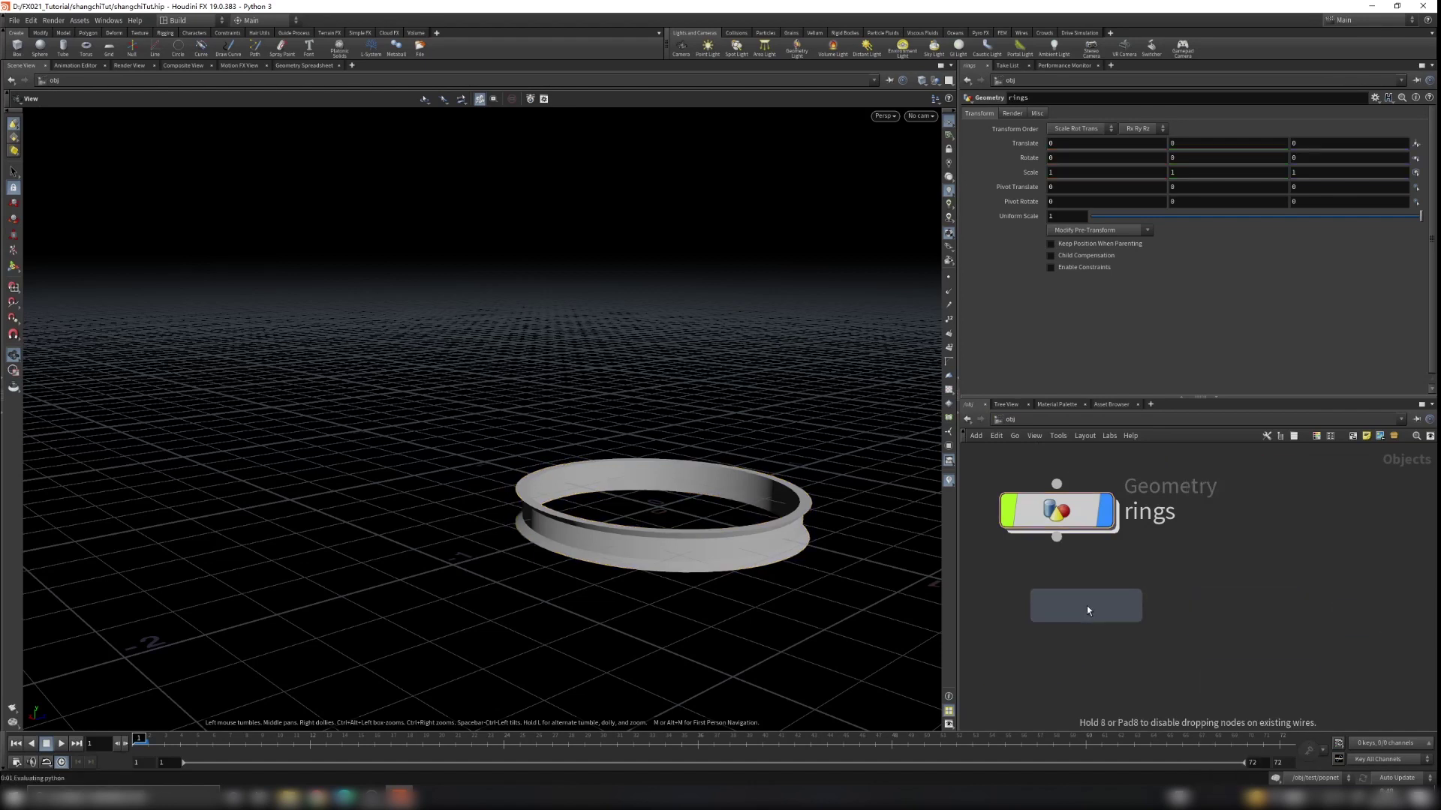
{"action": "left_click", "coordinate": [1087, 609]}
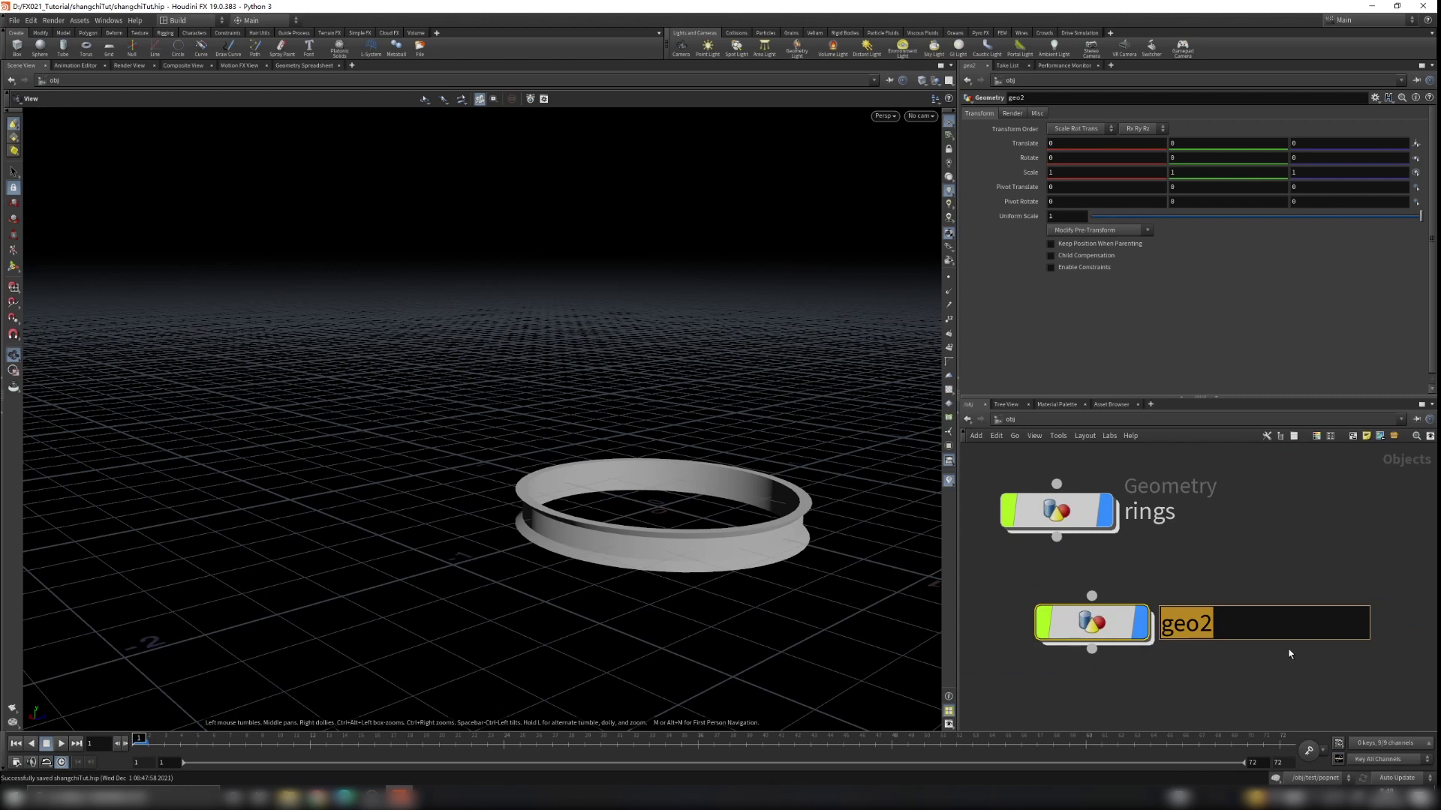
{"action": "type", "text": "r"}
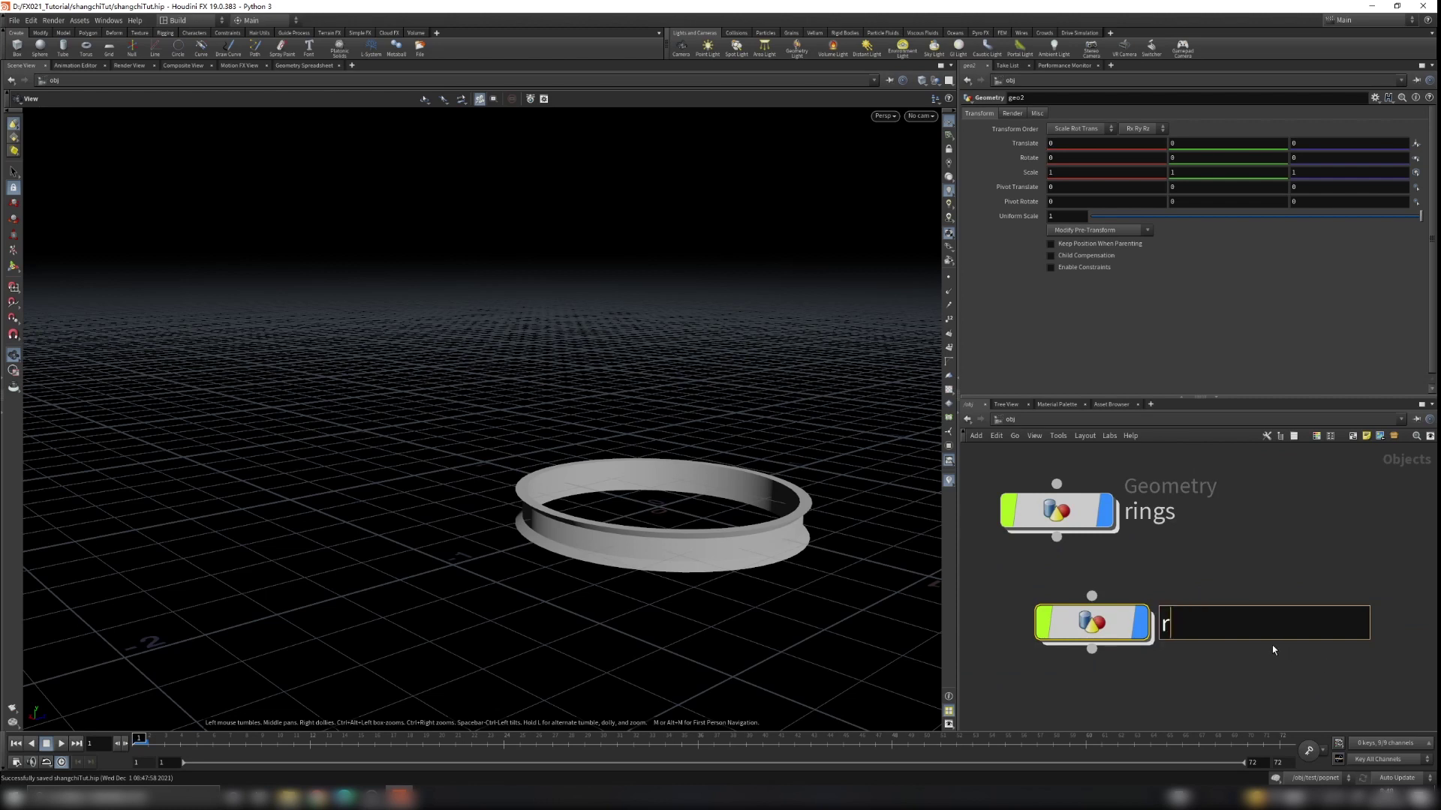
{"action": "type", "text": "ings_a"}
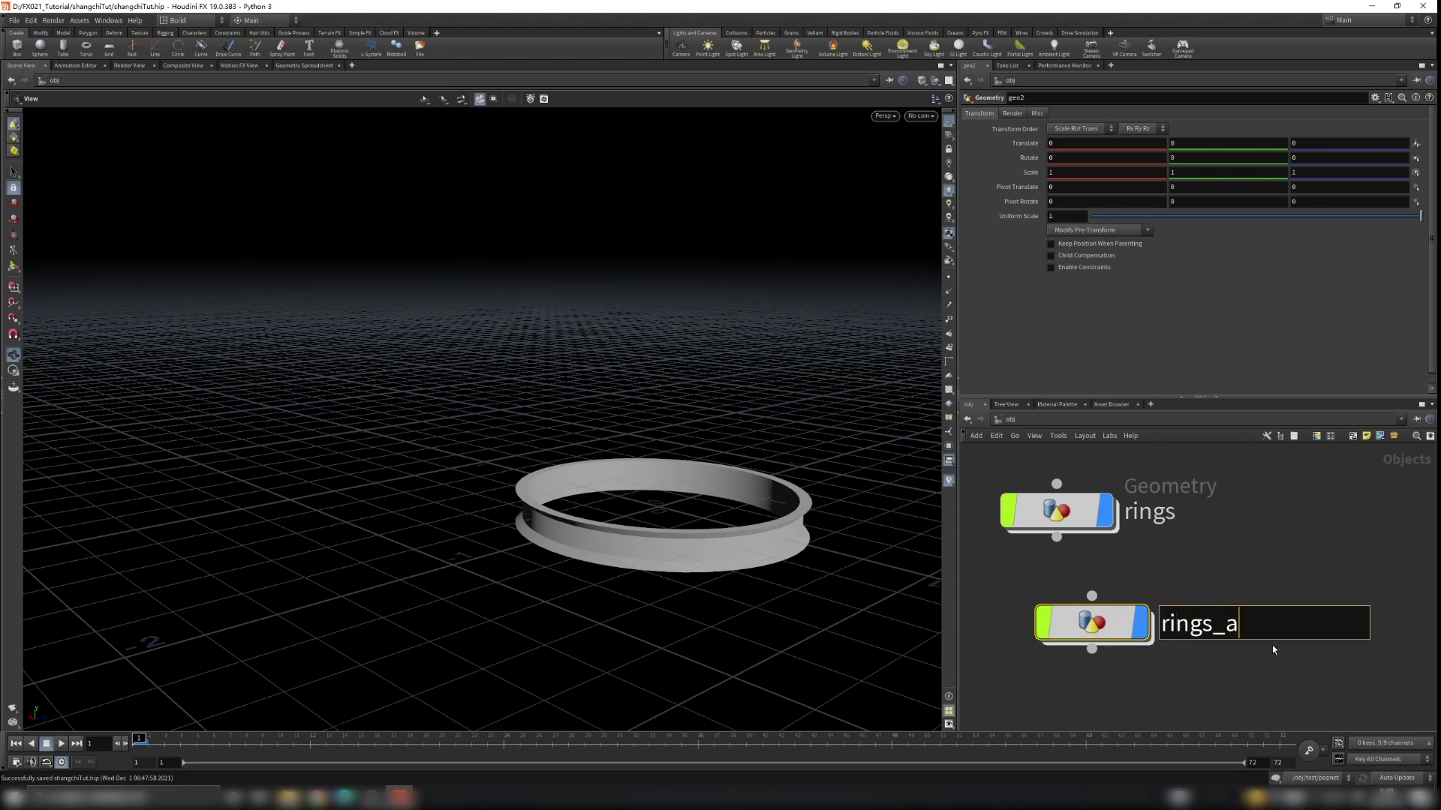
{"action": "type", "text": "nimated"}
{"action": "key", "text": "Return"}
Place the rings_animated object beside the rings object in the network
{"action": "scroll", "coordinate": [1048, 535], "scroll_direction": "down", "scroll_amount": 1}
{"action": "scroll", "coordinate": [1048, 535], "scroll_direction": "down", "scroll_amount": 2}
{"action": "left_click_drag", "start_coordinate": [1071, 592], "coordinate": [1203, 529]}
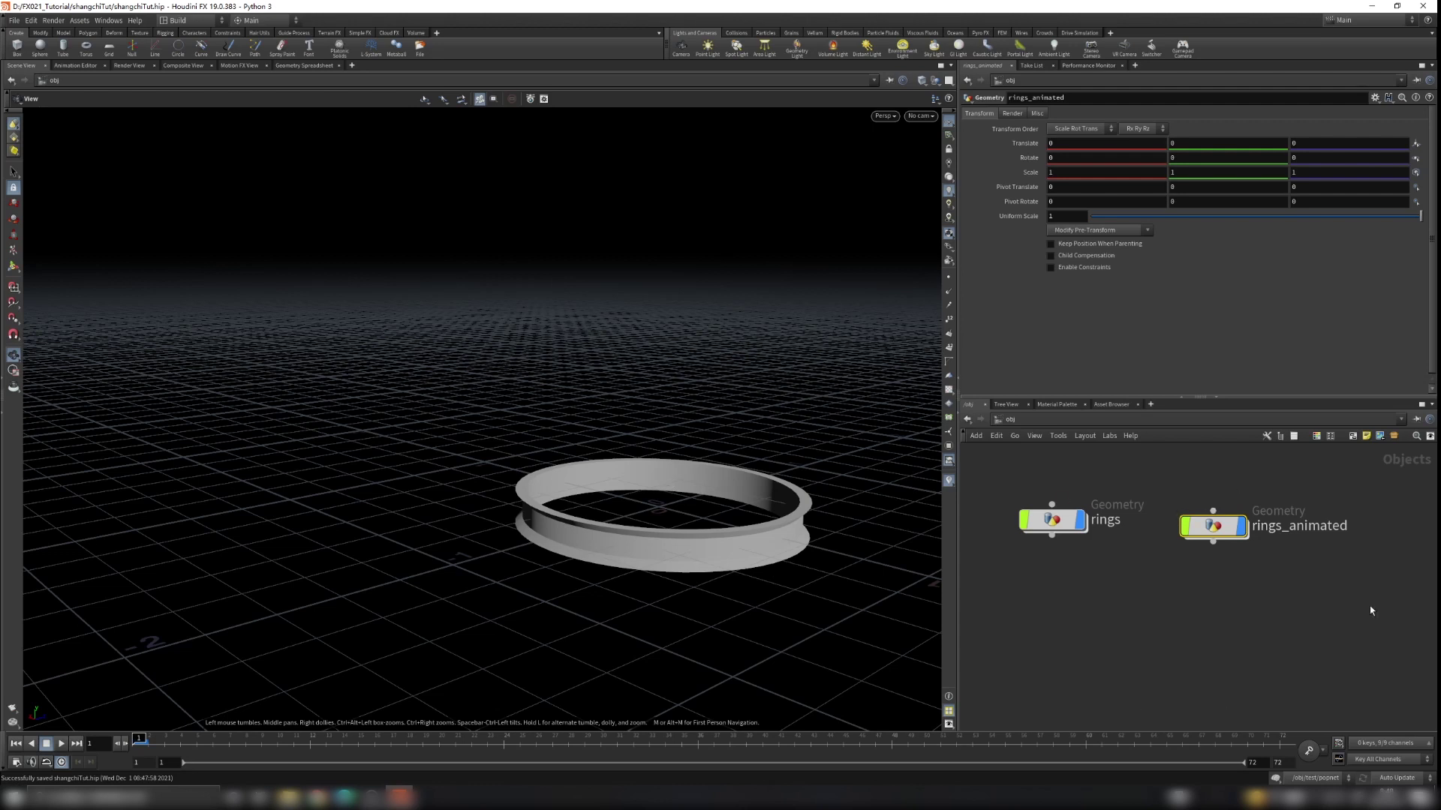
{"action": "left_click_drag", "start_coordinate": [1223, 529], "coordinate": [1251, 522]}
{"action": "middle_click_drag", "start_coordinate": [1238, 592], "coordinate": [1207, 640]}
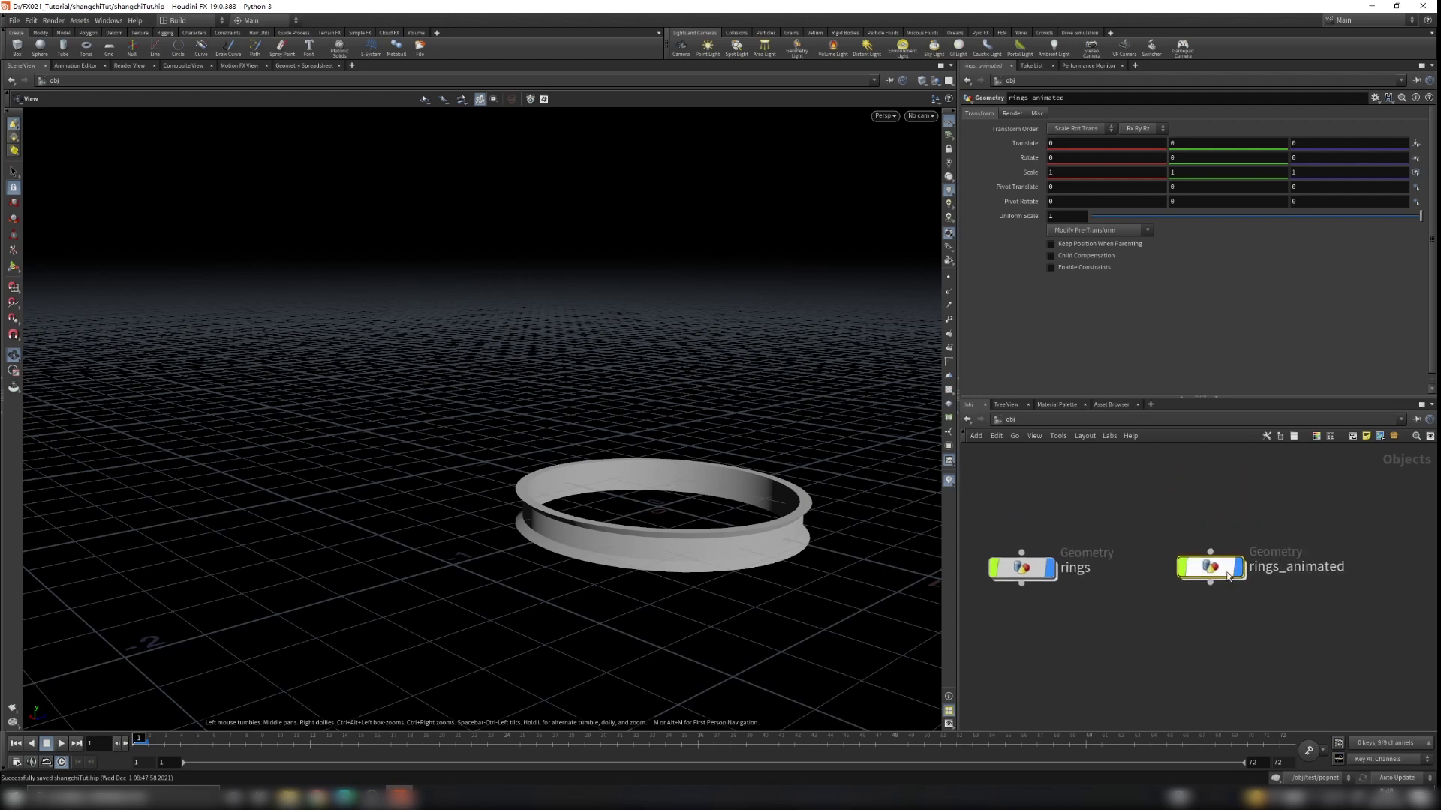
Enter the rings_animated object and hide all other objects in the viewport
{"action": "double_click", "coordinate": [1212, 569]}
{"action": "left_click_drag", "start_coordinate": [760, 411], "coordinate": [807, 492]}
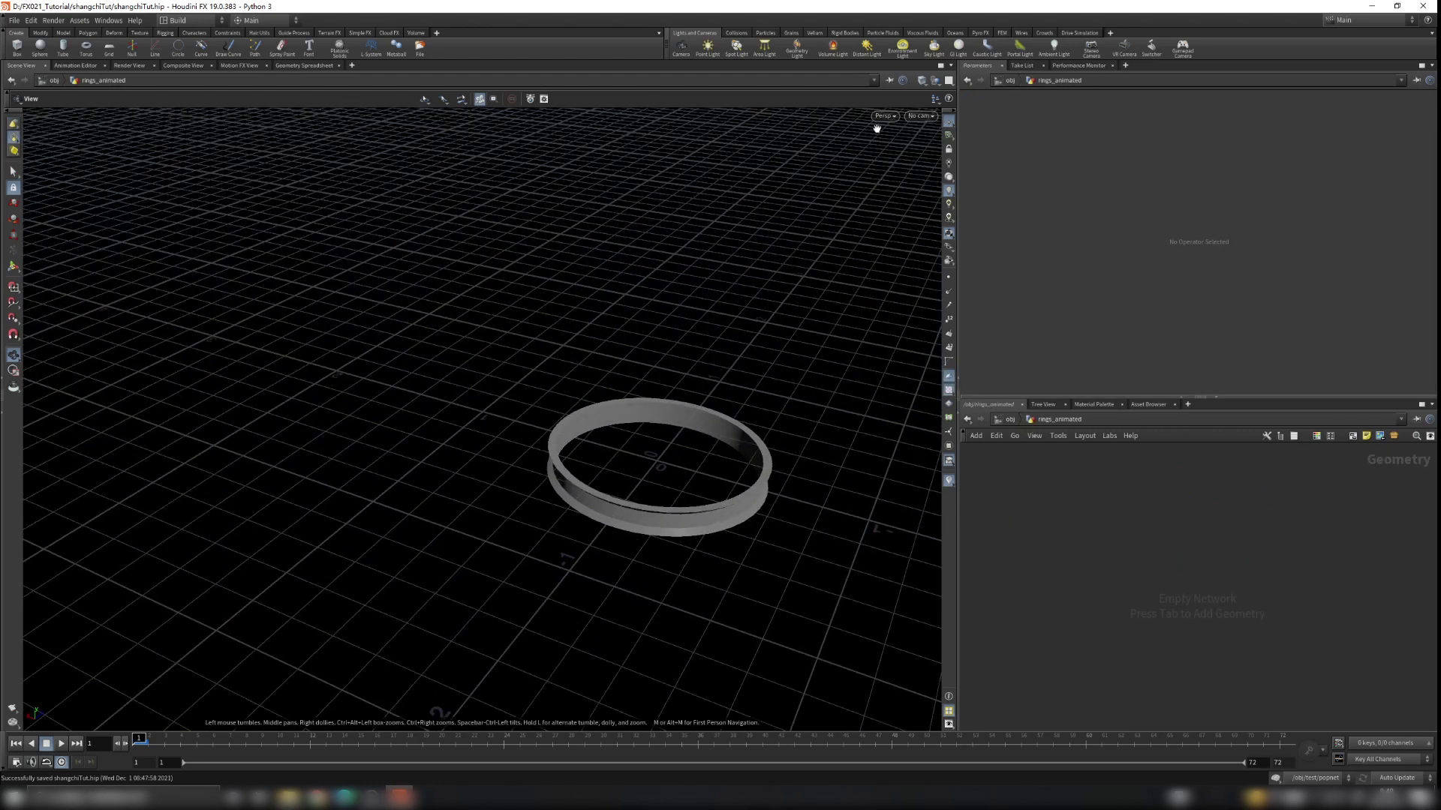
{"action": "left_click", "coordinate": [933, 80]}
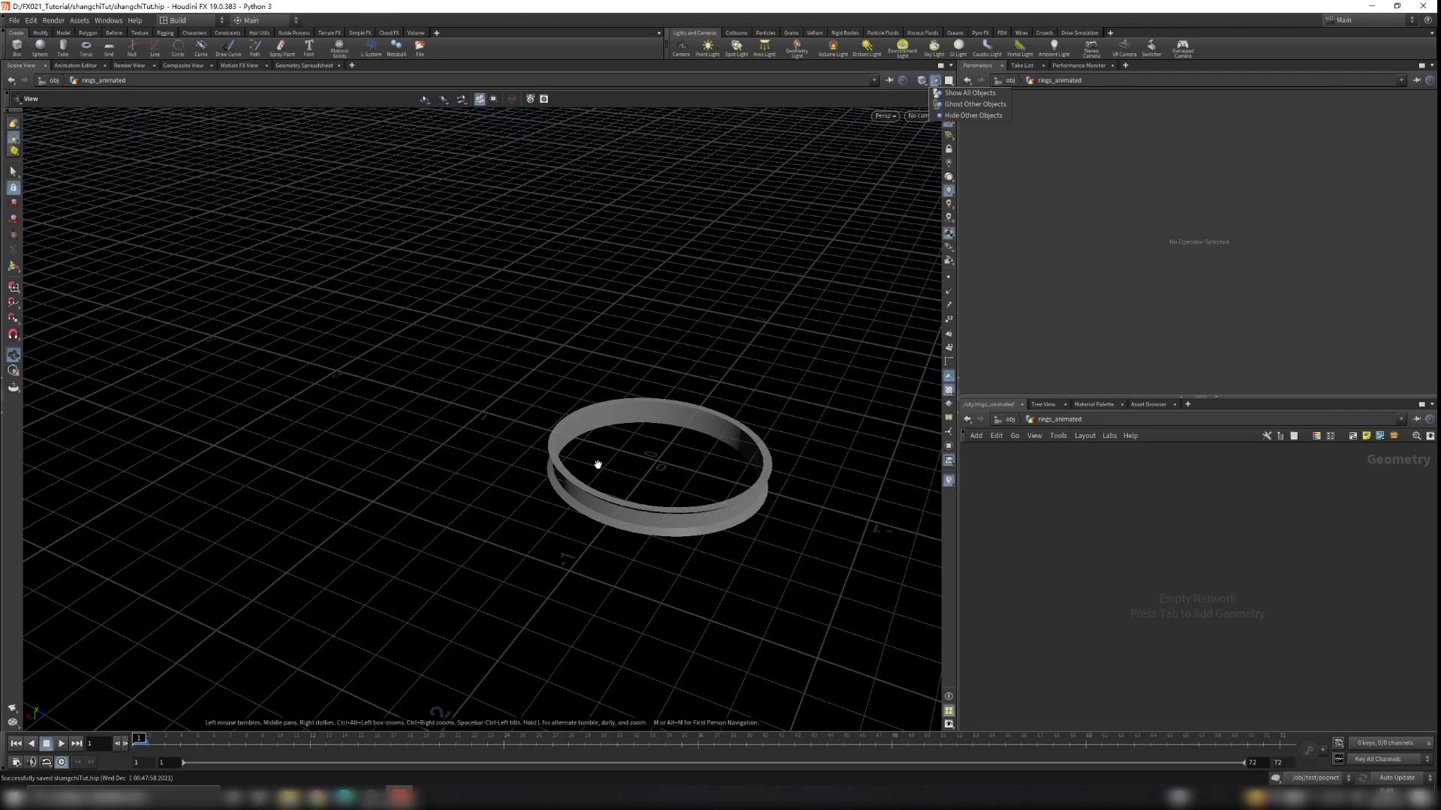
{"action": "left_click", "coordinate": [952, 116]}
{"action": "left_click_drag", "start_coordinate": [663, 472], "coordinate": [676, 429]}
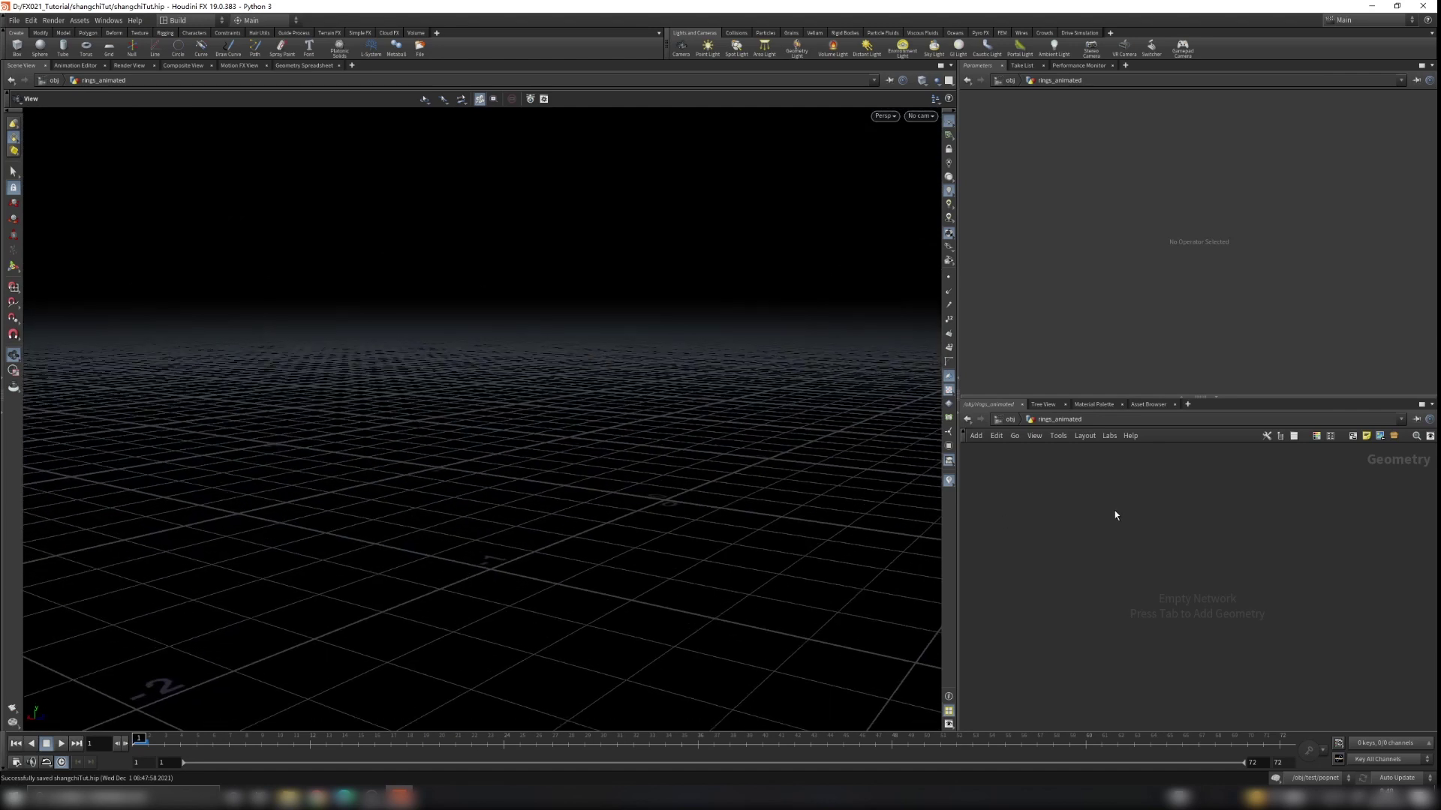
Add a Sphere node to the empty rings_animated network and check its mesh in wireframe and shaded display
{"action": "key", "text": "Tab"}
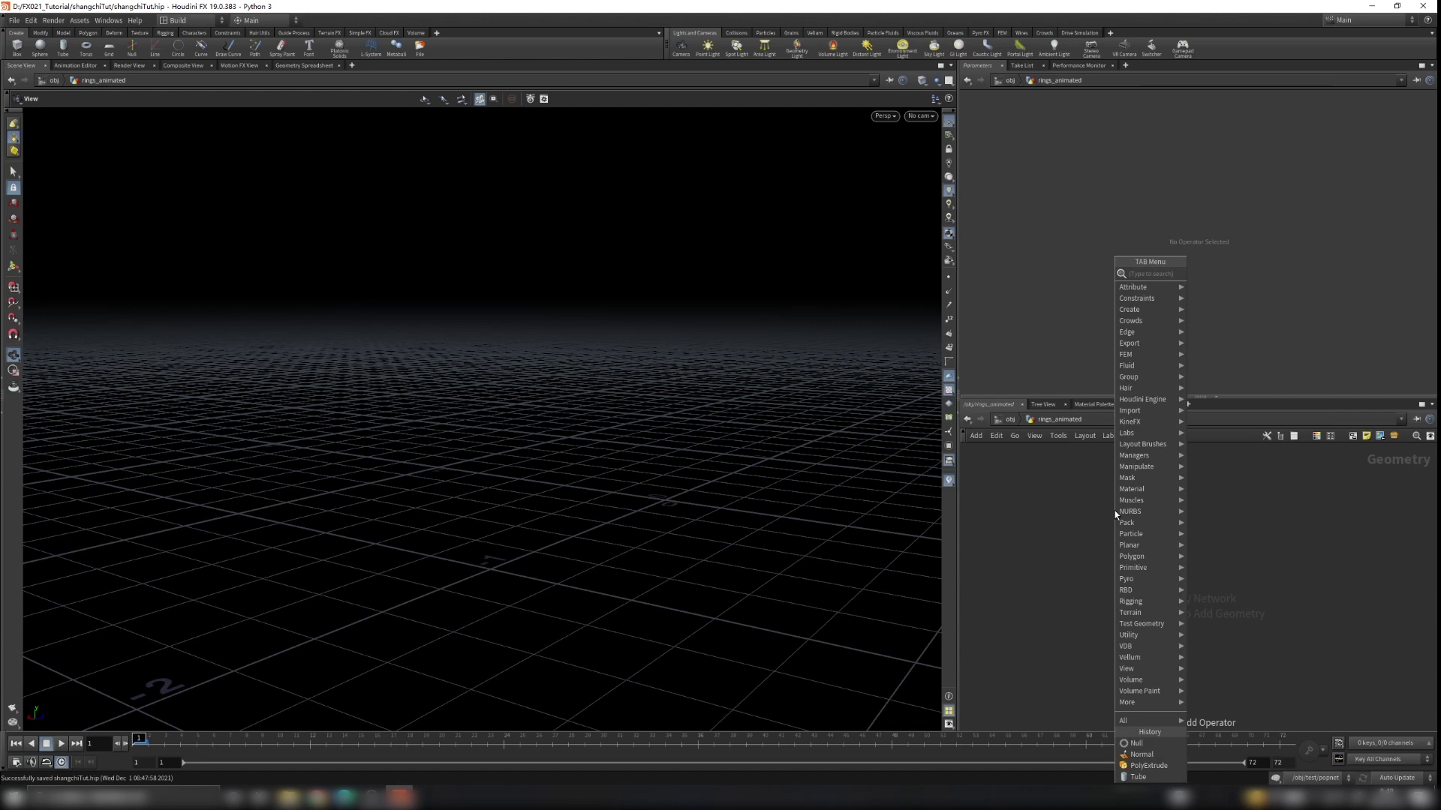
{"action": "type", "text": "sphere"}
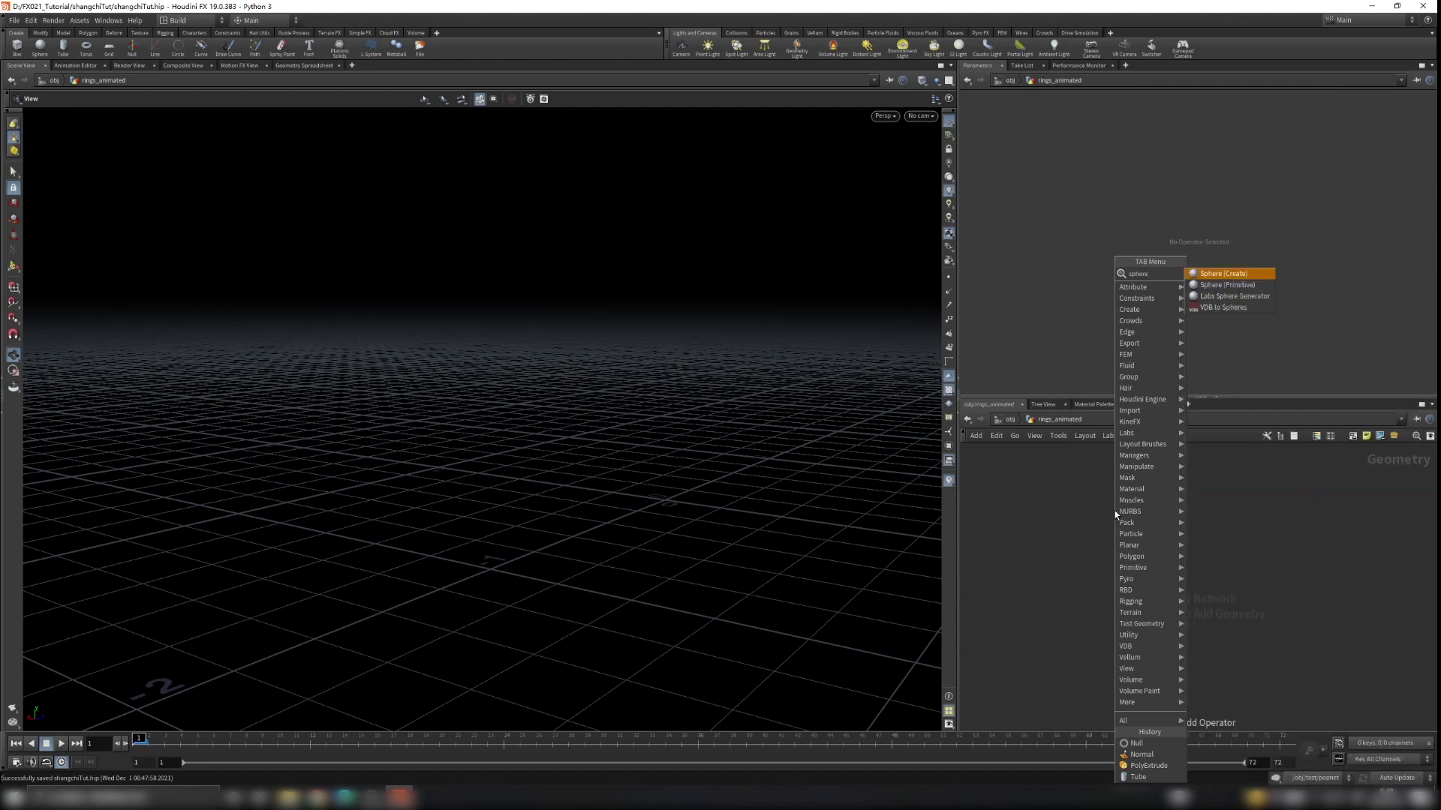
{"action": "key", "text": "Return"}
{"action": "left_click", "coordinate": [1133, 512]}
{"action": "left_click_drag", "start_coordinate": [642, 505], "coordinate": [630, 450]}
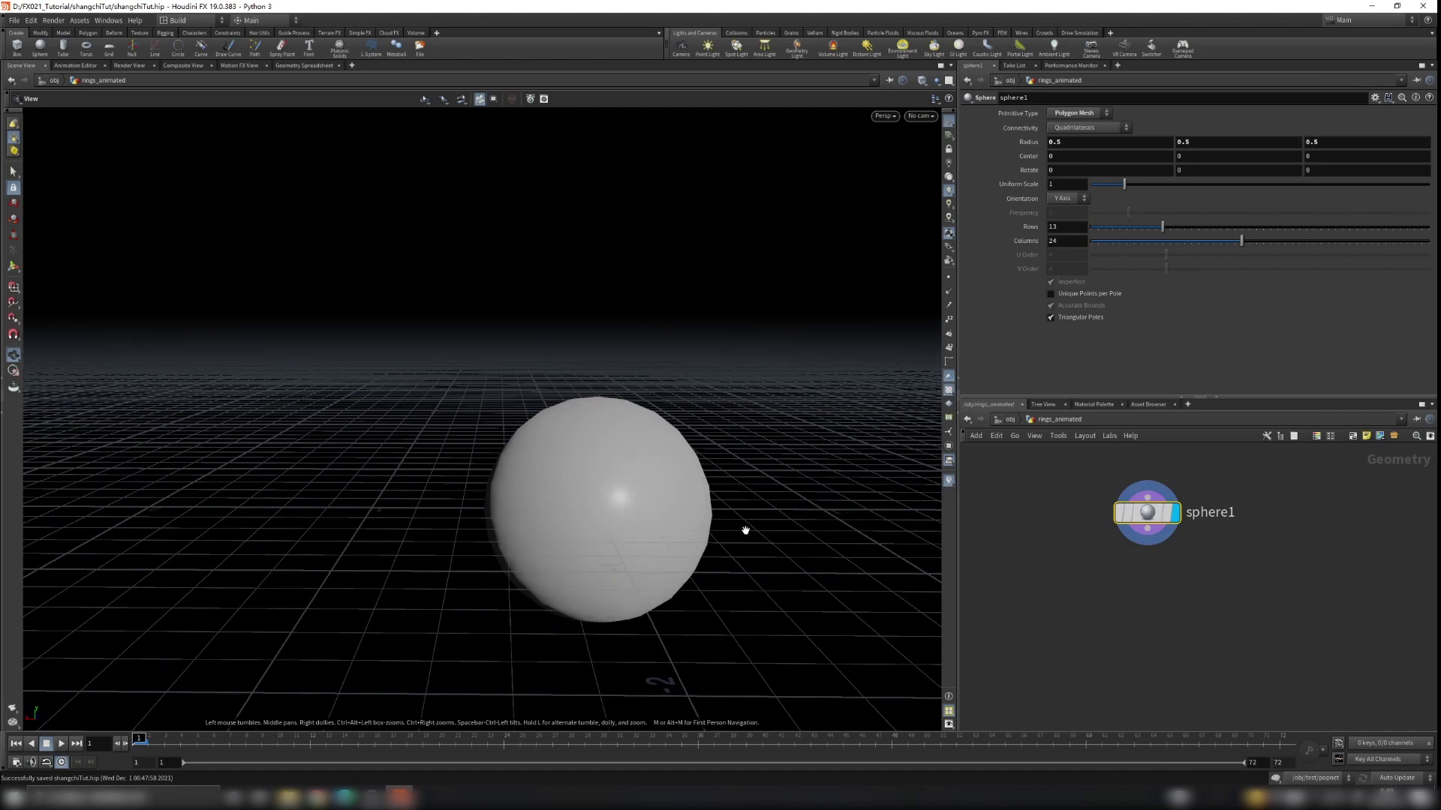
{"action": "left_click_drag", "start_coordinate": [704, 491], "coordinate": [872, 602]}
{"action": "left_click_drag", "start_coordinate": [657, 430], "coordinate": [635, 400]}
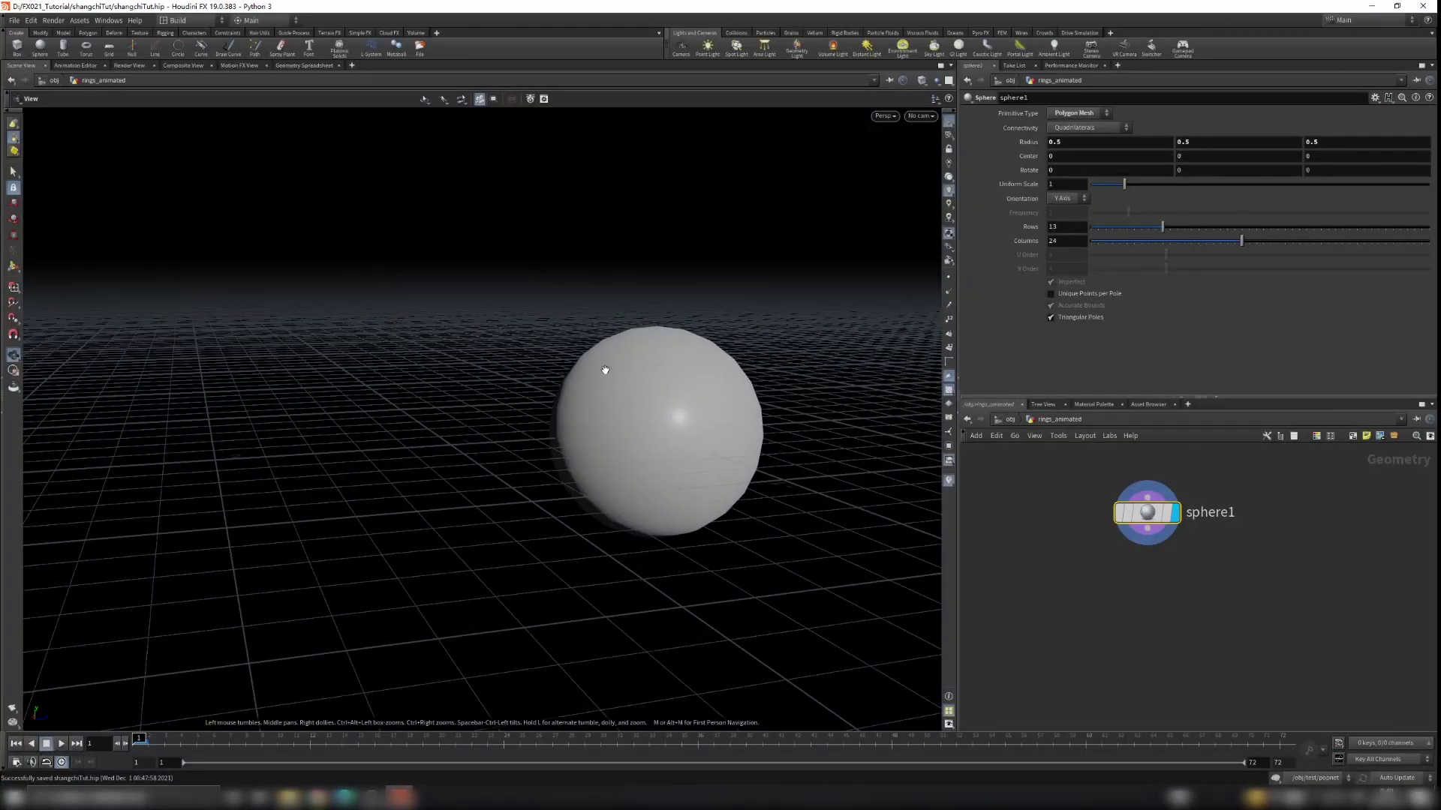
{"action": "left_click_drag", "start_coordinate": [573, 493], "coordinate": [620, 457]}
{"action": "scroll", "coordinate": [1148, 499], "scroll_direction": "up", "scroll_amount": 2}
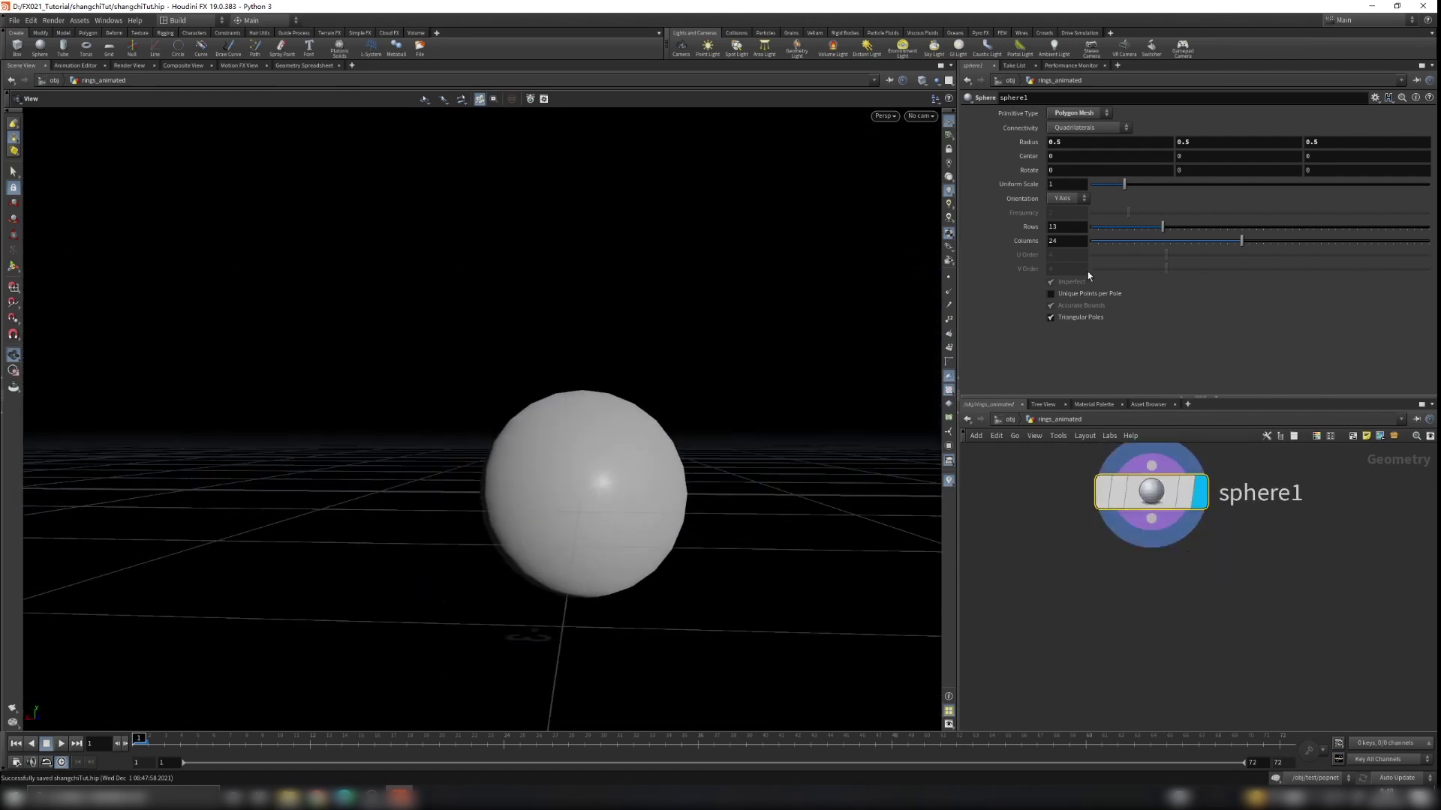
{"action": "key", "text": "w"}
{"action": "key", "text": "w"}
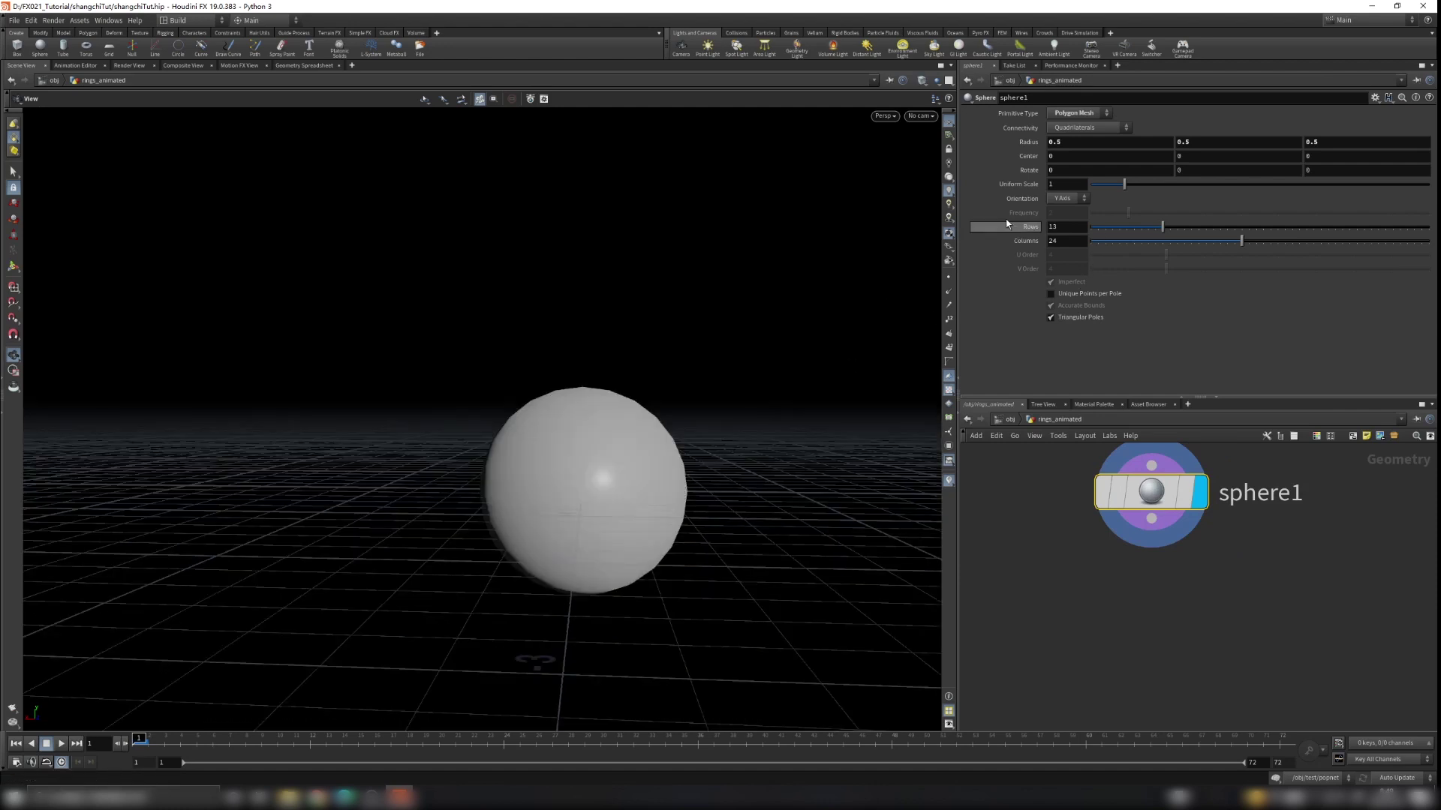
Set the polygon mesh sphere's rows and columns to 50 and inspect it in wireframe
{"action": "key", "text": "w"}
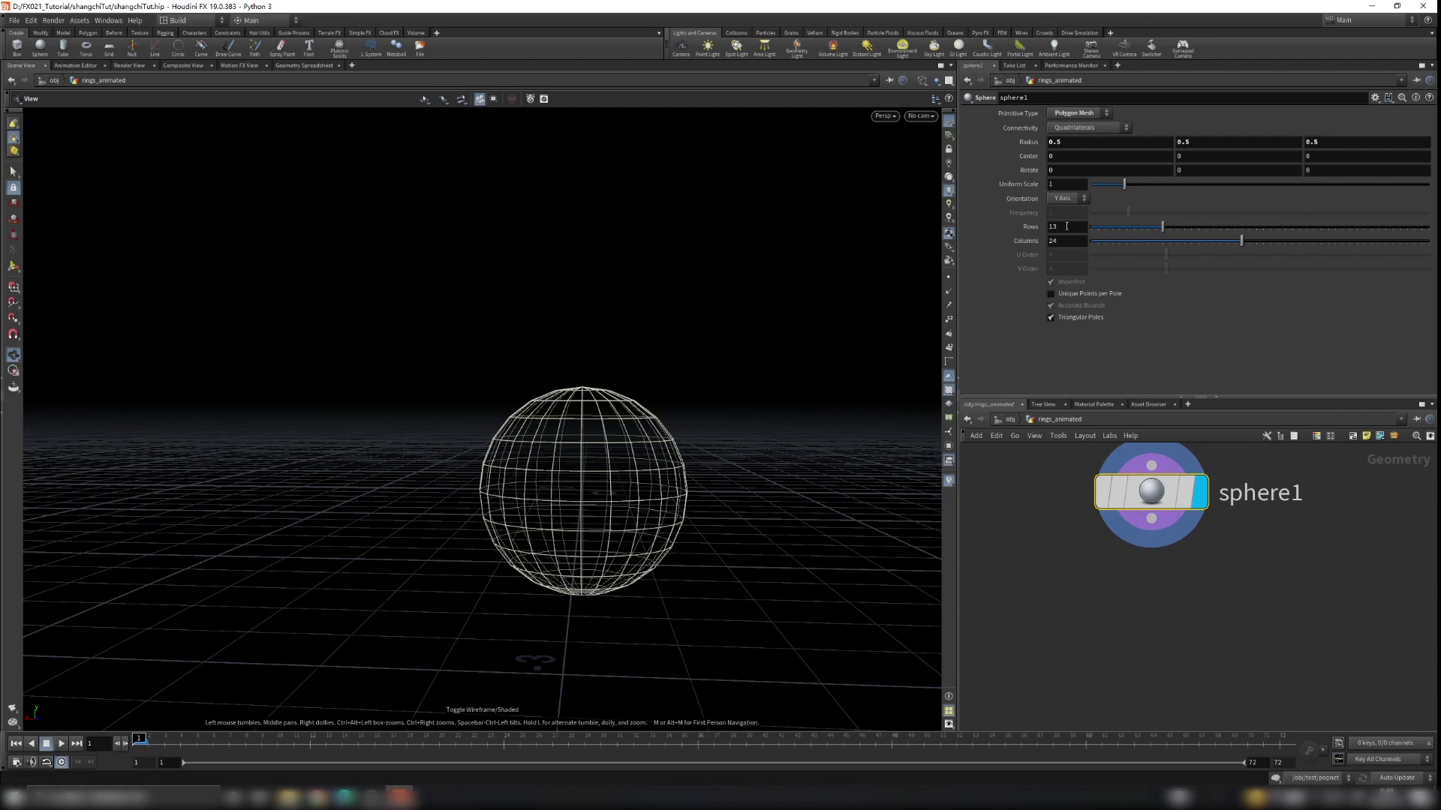
{"action": "left_click_drag", "start_coordinate": [1161, 228], "coordinate": [1429, 228]}
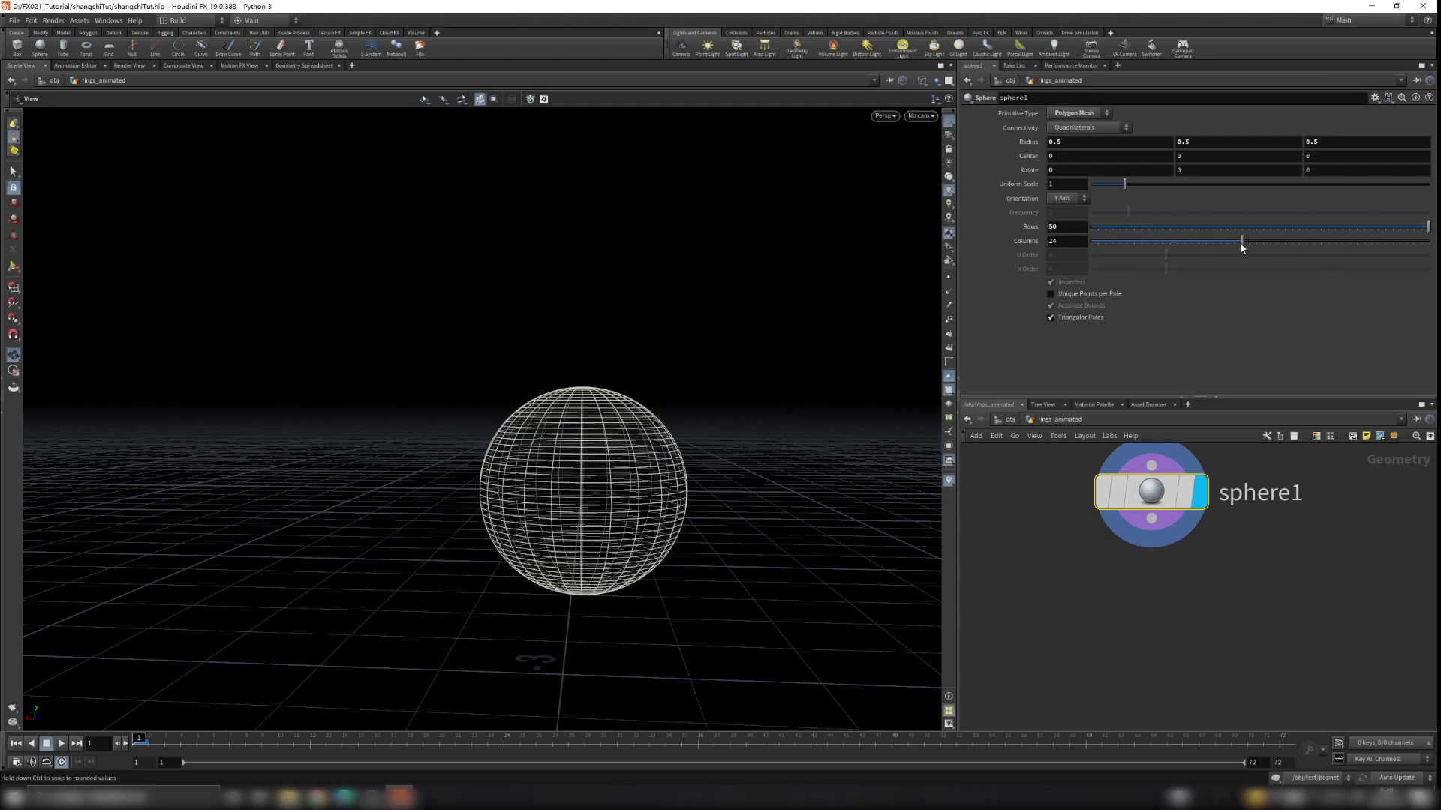
{"action": "left_click_drag", "start_coordinate": [1241, 241], "coordinate": [1429, 241]}
{"action": "left_click_drag", "start_coordinate": [675, 478], "coordinate": [679, 473]}
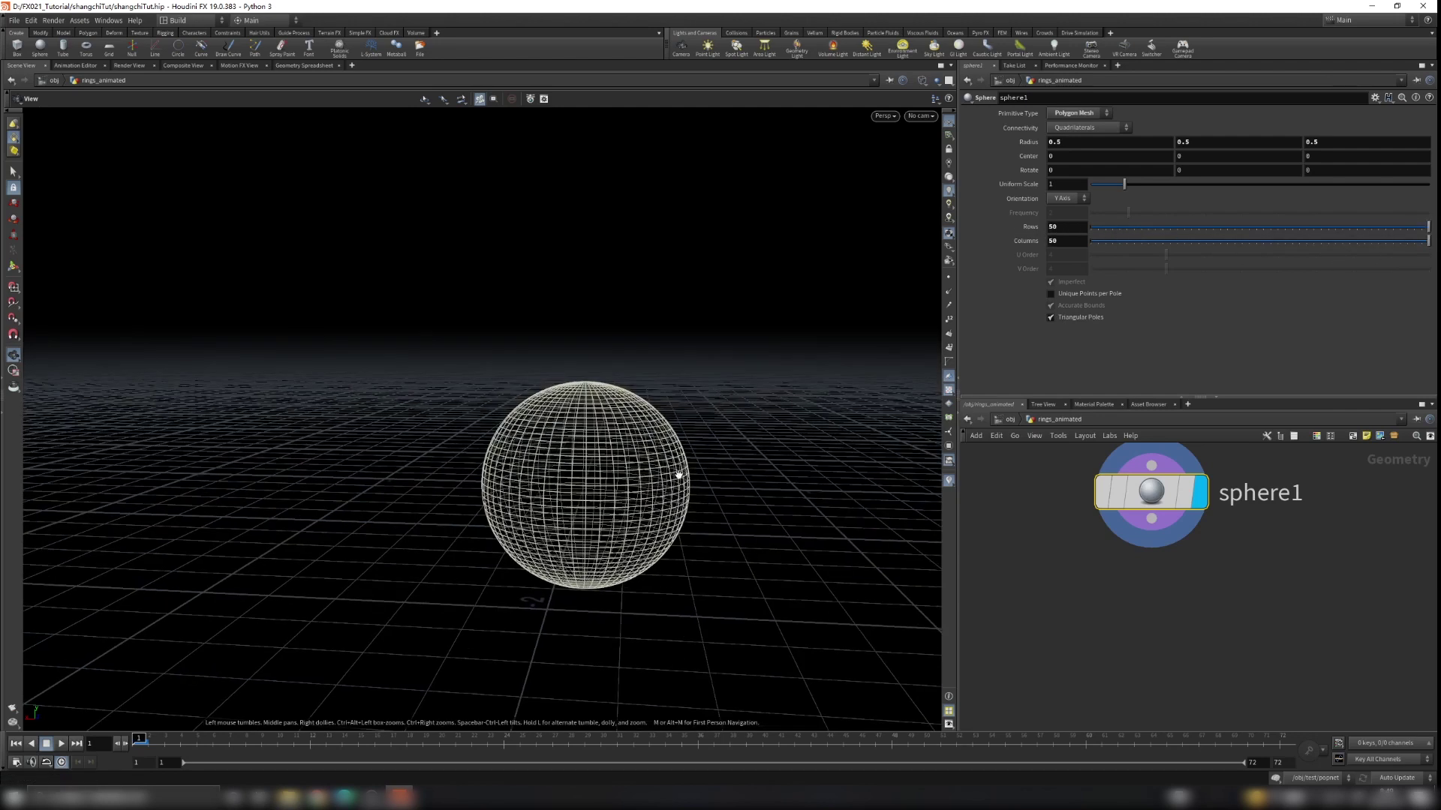
Change the sphere's primitive type to Polygon, set its frequency to 30 and return to shaded display
{"action": "left_click", "coordinate": [1075, 113]}
{"action": "left_click", "coordinate": [1065, 136]}
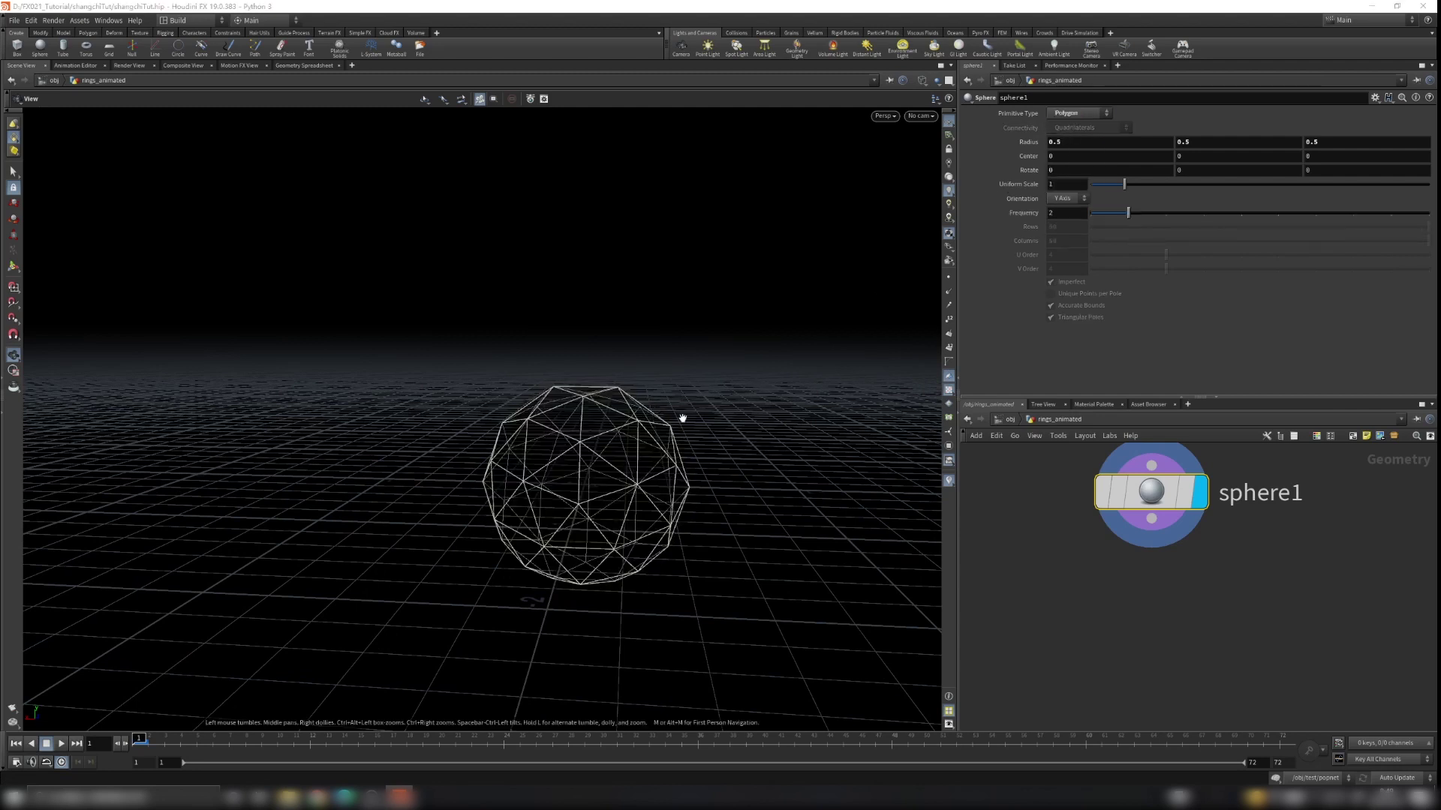
{"action": "left_click_drag", "start_coordinate": [682, 417], "coordinate": [674, 424]}
{"action": "left_click_drag", "start_coordinate": [1127, 212], "coordinate": [1428, 212]}
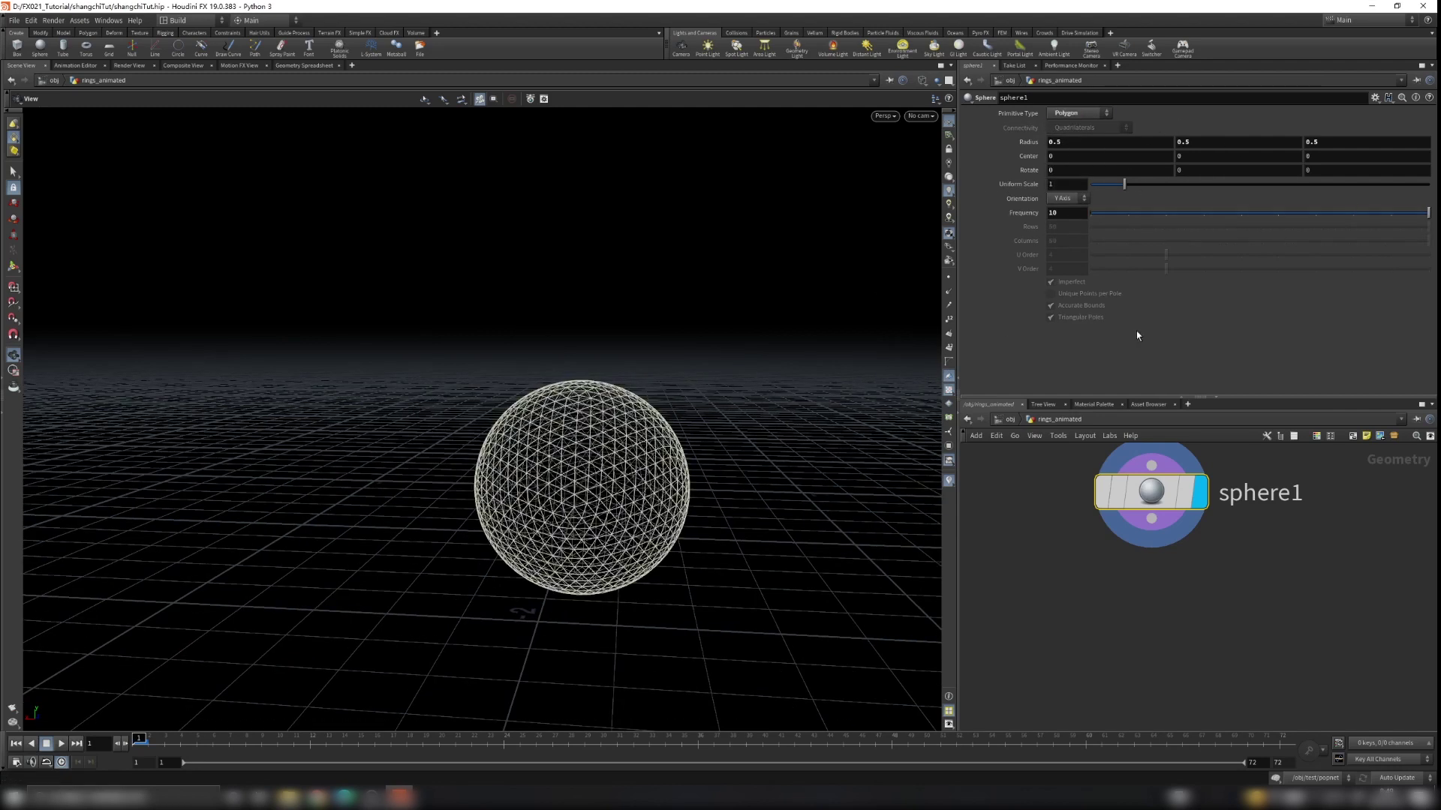
{"action": "scroll", "coordinate": [647, 511], "scroll_direction": "up", "scroll_amount": 3}
{"action": "middle_click_drag", "start_coordinate": [1050, 213], "coordinate": [1078, 193]}
{"action": "mouse_move", "coordinate": [737, 364]}
{"action": "left_mouse_down"}
{"action": "mouse_move", "coordinate": [632, 408]}
{"action": "mouse_move", "coordinate": [685, 448]}
{"action": "mouse_move", "coordinate": [660, 375]}
{"action": "mouse_move", "coordinate": [666, 415]}
{"action": "mouse_move", "coordinate": [814, 389]}
{"action": "mouse_move", "coordinate": [558, 431]}
{"action": "mouse_move", "coordinate": [606, 424]}
{"action": "left_mouse_up"}
{"action": "key", "text": "w"}
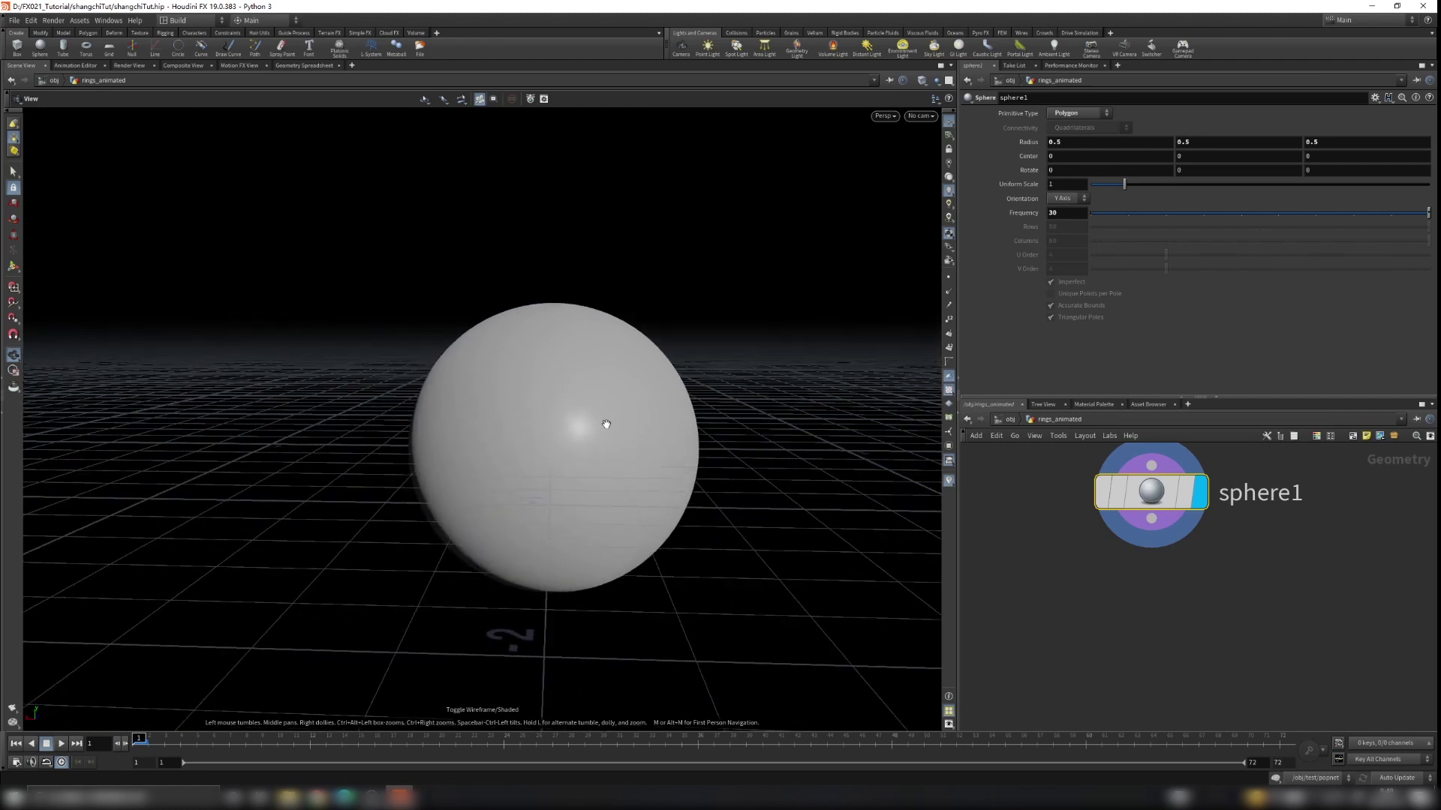
Add a Clip node connected below sphere1 and display its result
{"action": "key", "text": "Tab"}
{"action": "type", "text": "cl"}
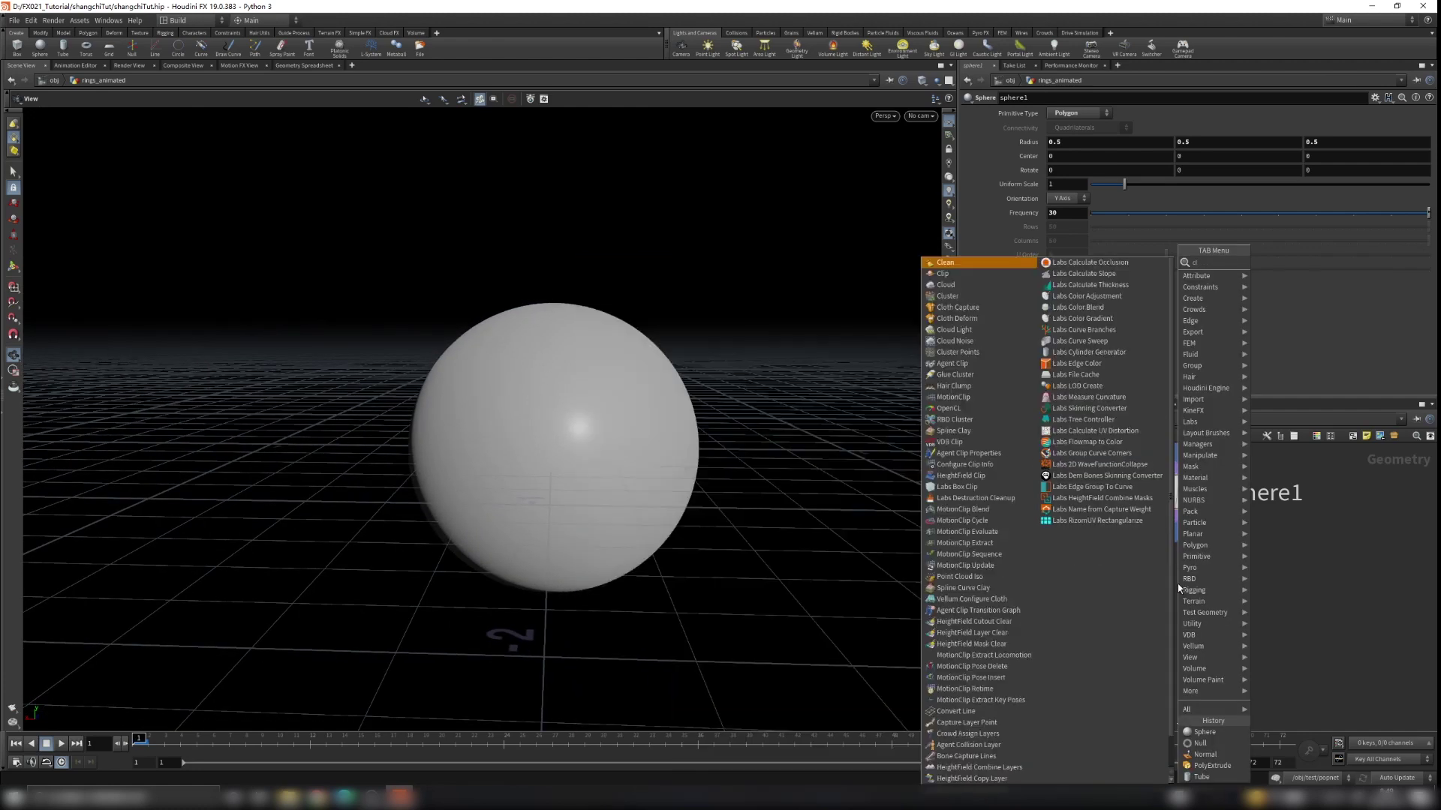
{"action": "type", "text": "up"}
{"action": "key", "text": "BackSpace"}
{"action": "key", "text": "BackSpace"}
{"action": "type", "text": "ip"}
{"action": "key", "text": "Return"}
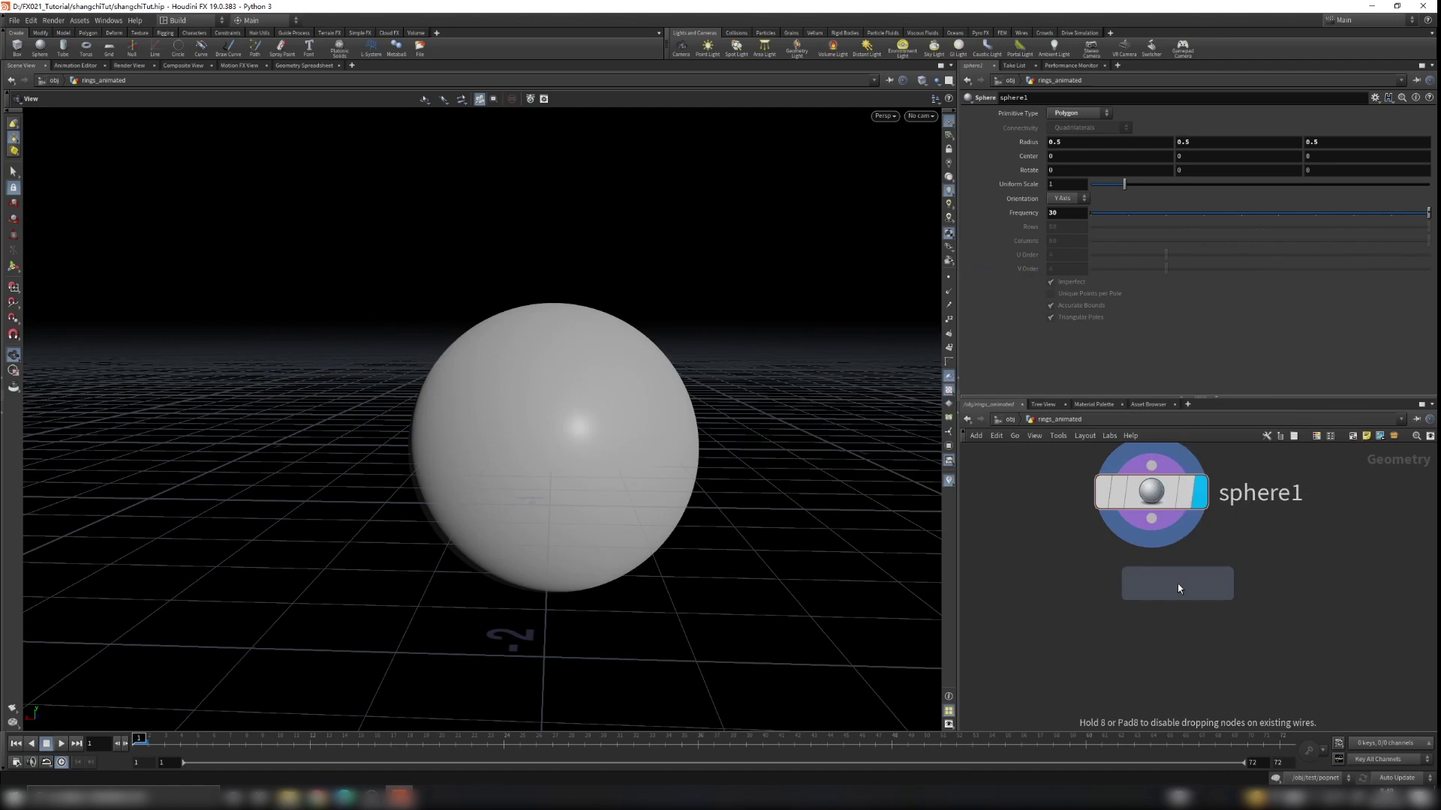
{"action": "left_click", "coordinate": [1147, 637]}
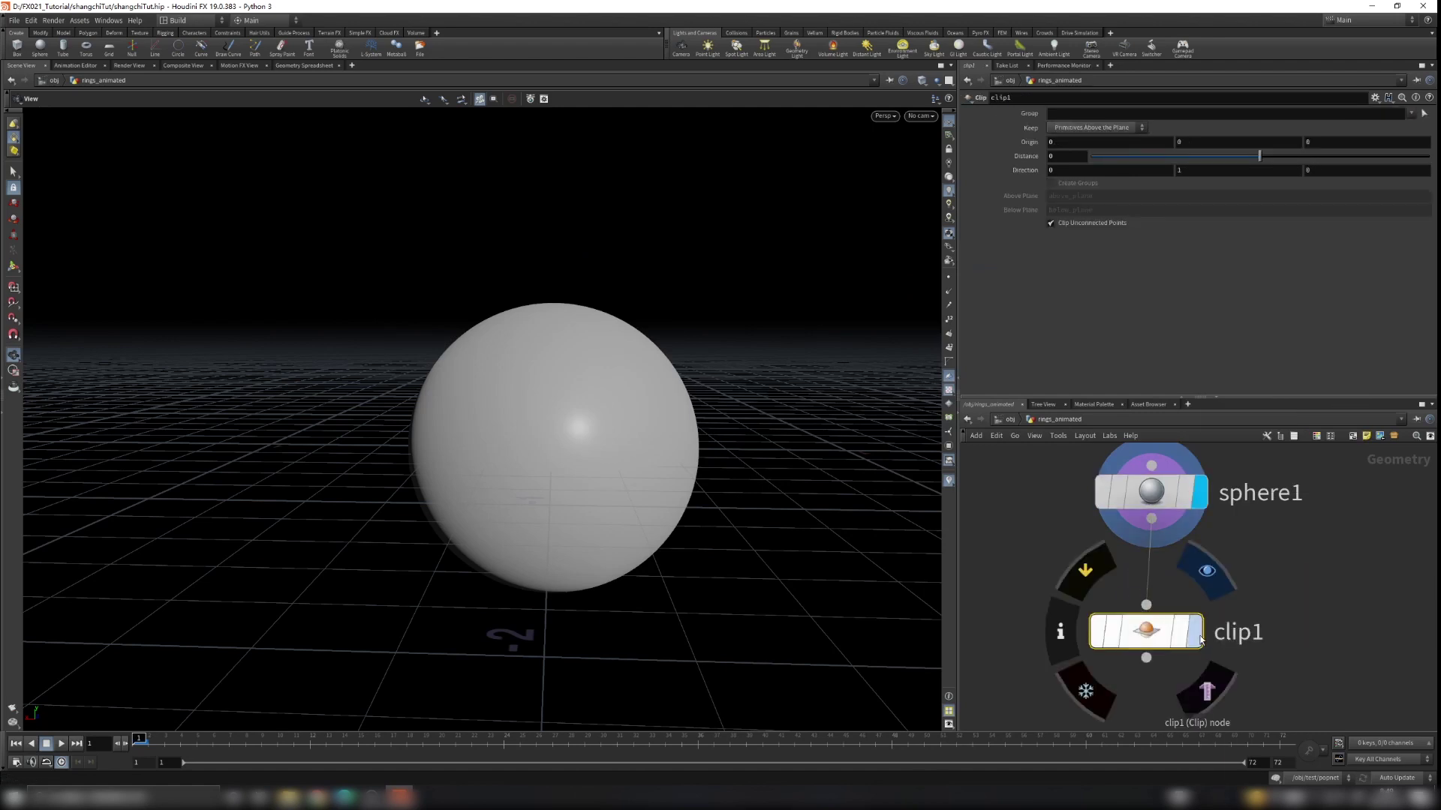
{"action": "left_click_drag", "start_coordinate": [1160, 633], "coordinate": [1170, 642]}
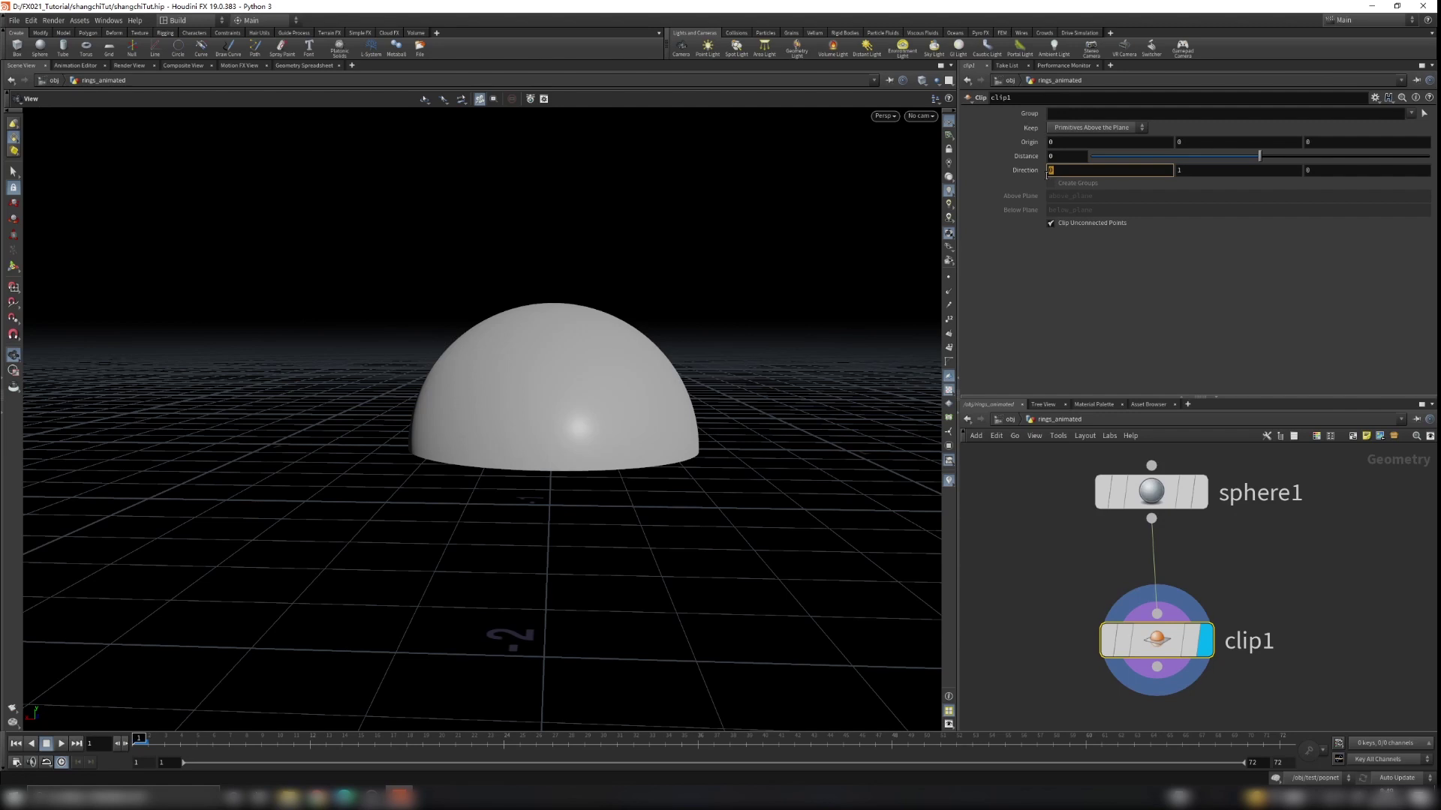
Set the Clip node's direction to -1, 0, 0 to cut the sphere vertically, and inspect the half
{"action": "key", "text": "Tab"}
{"action": "type", "text": "0"}
{"action": "key", "text": "Return"}
{"action": "left_click_drag", "start_coordinate": [675, 390], "coordinate": [929, 553]}
Add a Mountain node connected below clip1 and display the noisy half sphere
{"action": "middle_click_drag", "start_coordinate": [1307, 585], "coordinate": [1305, 498]}
{"action": "key", "text": "Tab"}
{"action": "type", "text": "mir"}
{"action": "key", "text": "Return"}
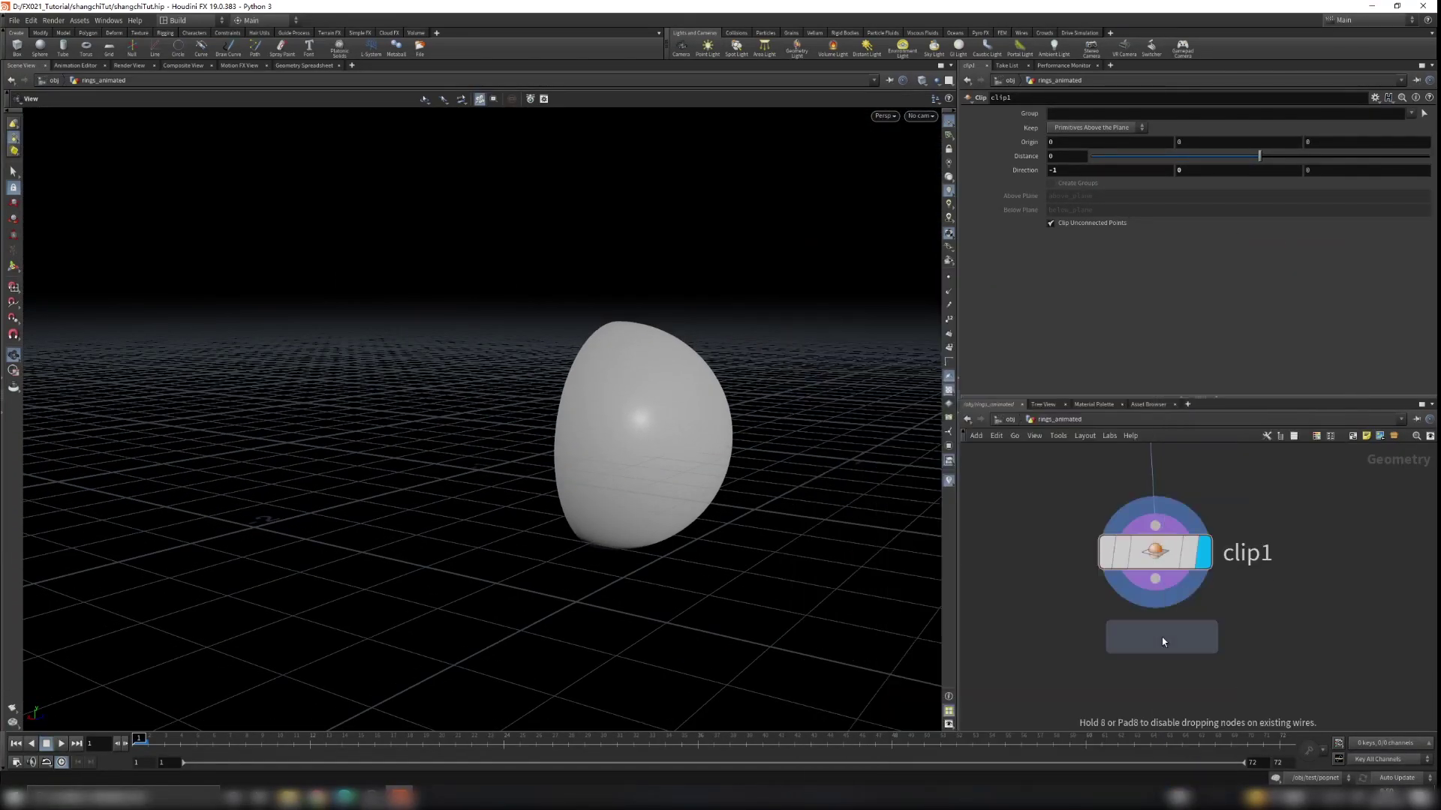
{"action": "left_click", "coordinate": [1151, 691]}
{"action": "scroll", "coordinate": [1203, 514], "scroll_direction": "down", "scroll_amount": 3}
{"action": "left_click_drag", "start_coordinate": [1188, 539], "coordinate": [1176, 587]}
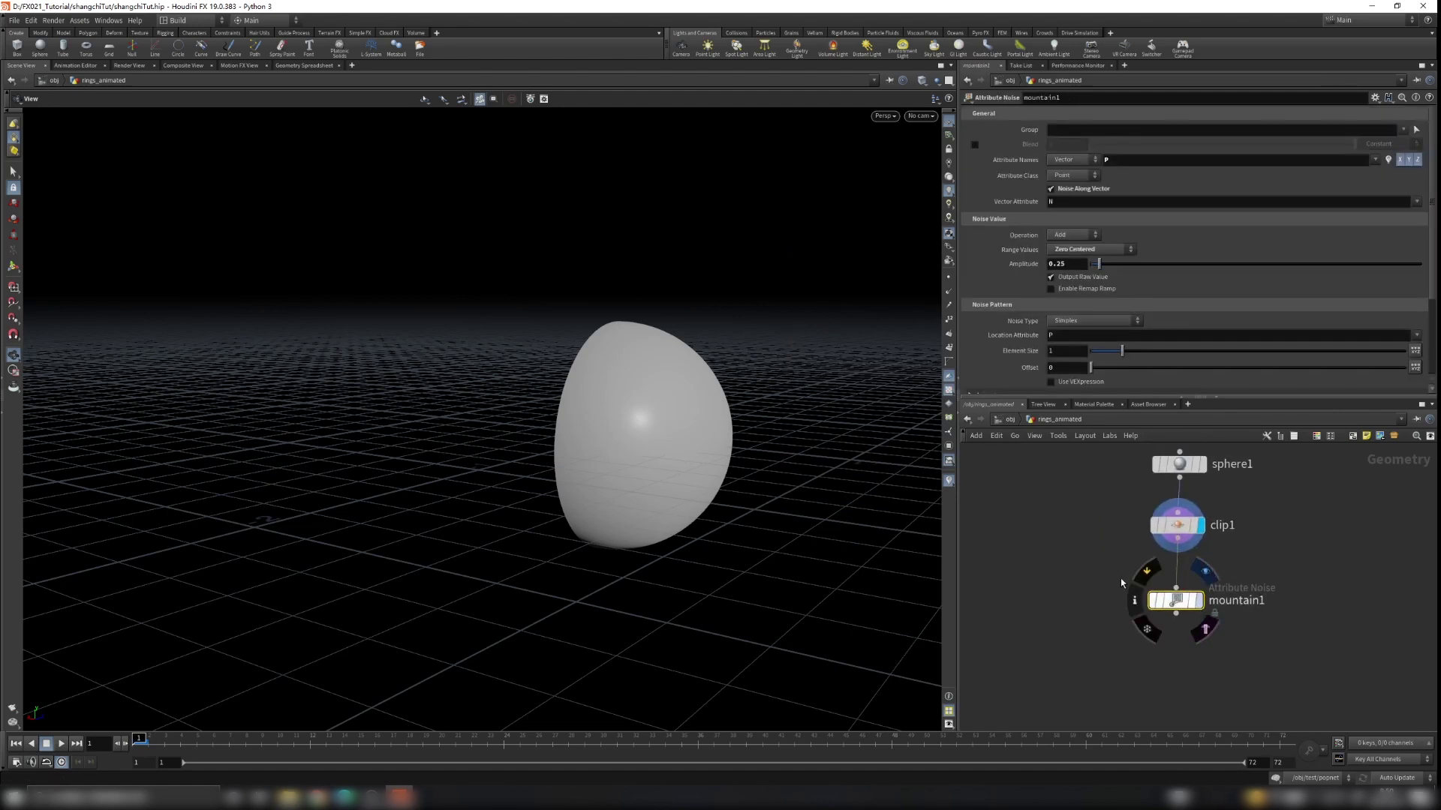
{"action": "key", "text": "r"}
{"action": "left_click_drag", "start_coordinate": [687, 420], "coordinate": [572, 396]}
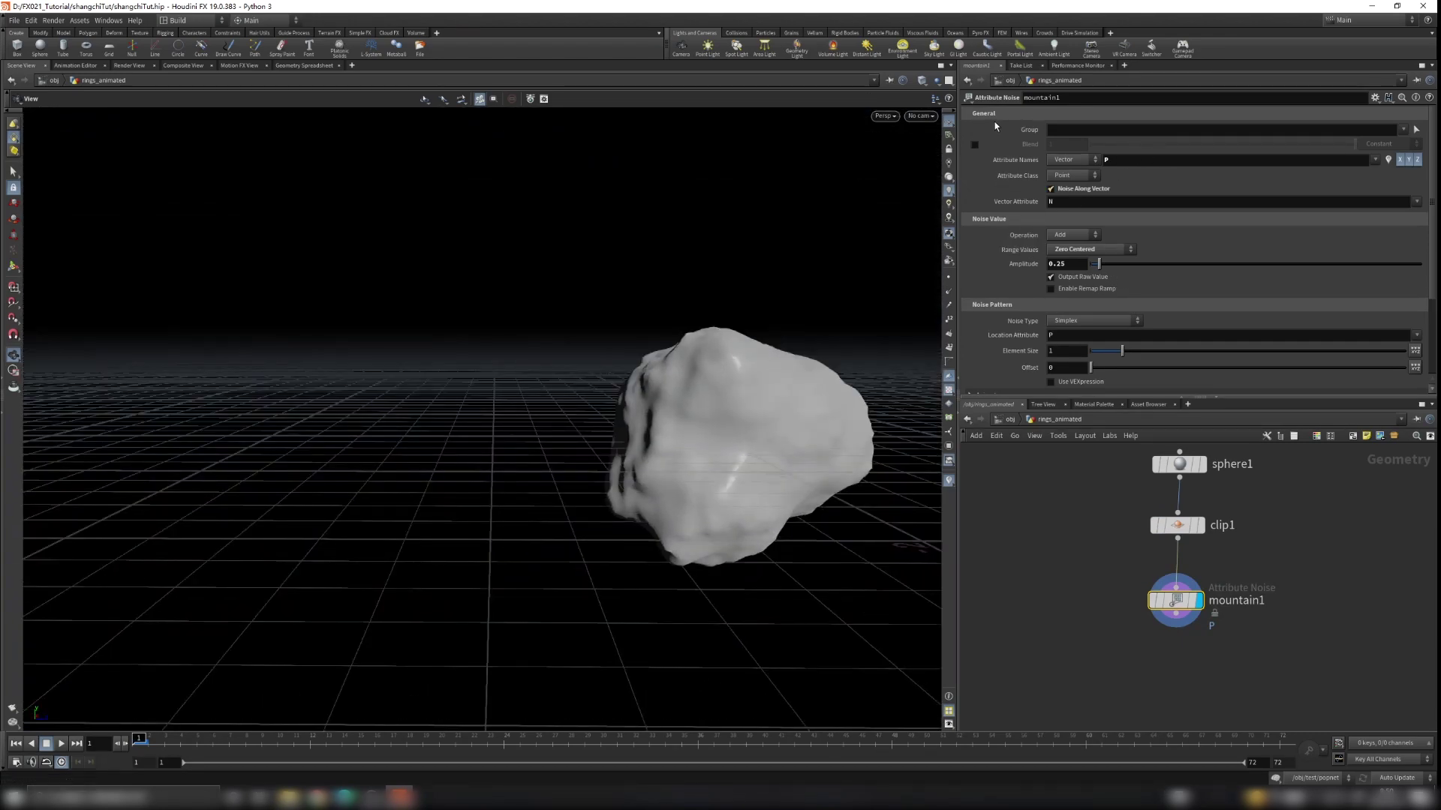
Set the mountain noise's amplitude to 0.05 and its element size to 1.07
{"action": "scroll", "coordinate": [1072, 523], "scroll_direction": "up", "scroll_amount": 3}
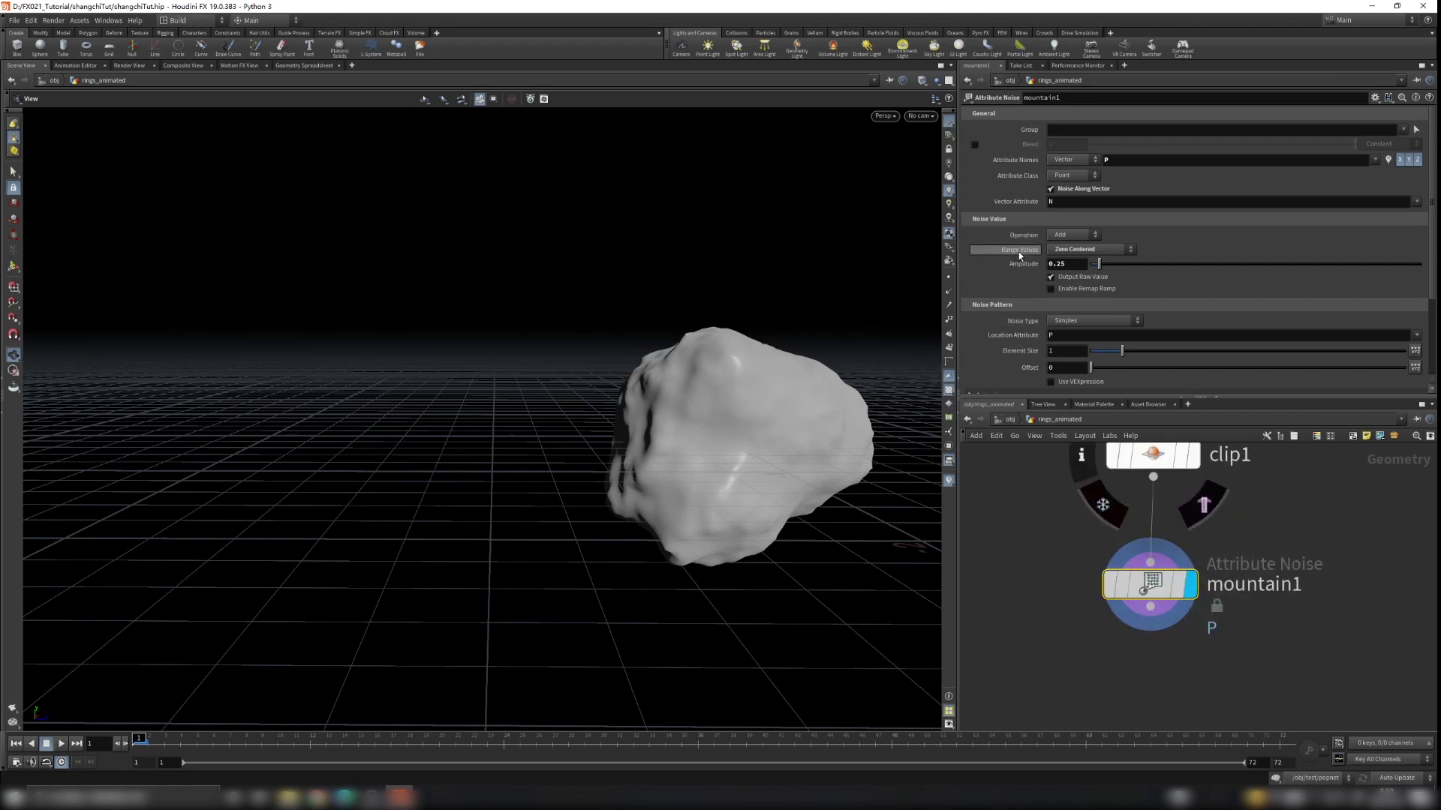
{"action": "left_click_drag", "start_coordinate": [1099, 267], "coordinate": [1094, 263]}
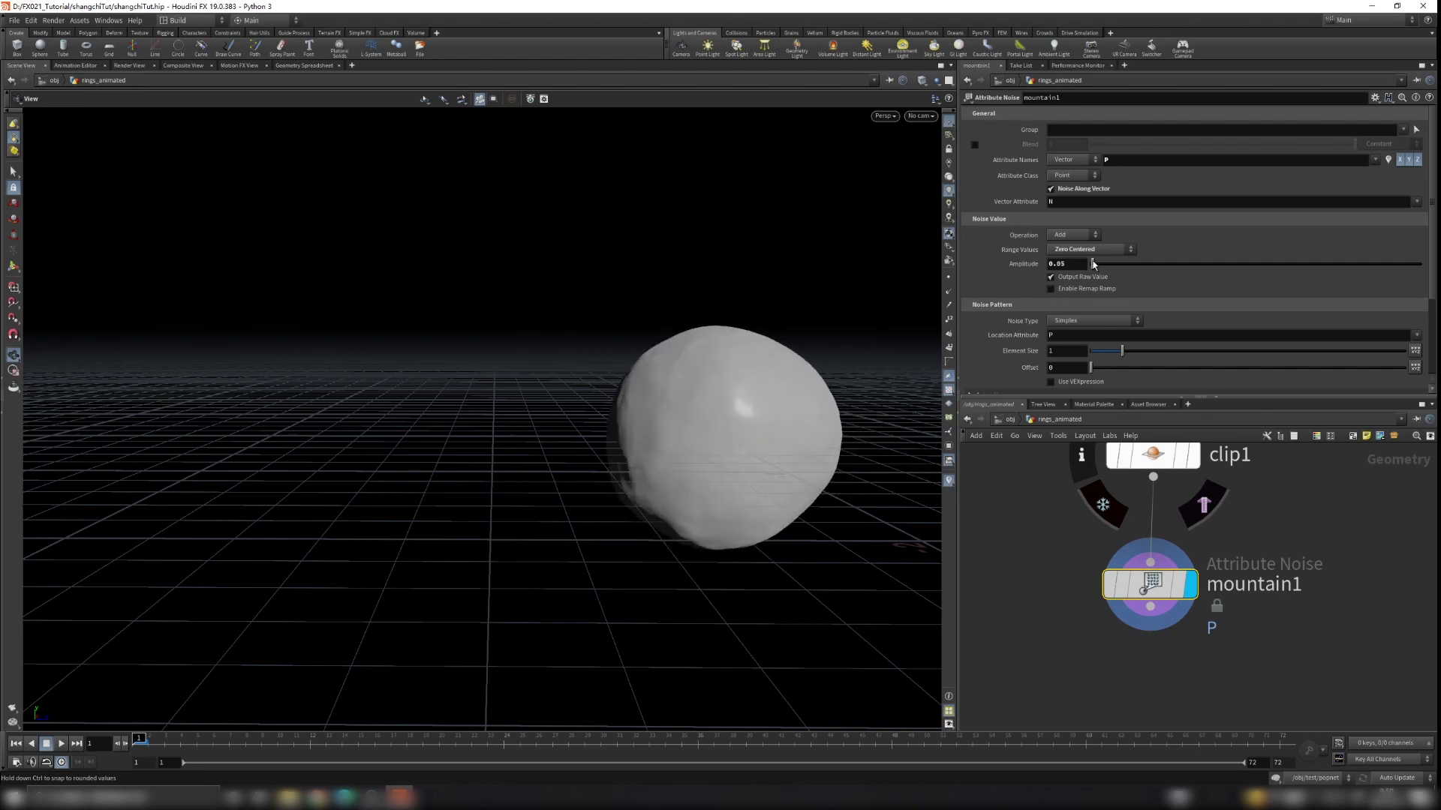
{"action": "left_click_drag", "start_coordinate": [709, 401], "coordinate": [845, 419]}
{"action": "scroll", "coordinate": [1021, 357], "scroll_direction": "down", "scroll_amount": 3}
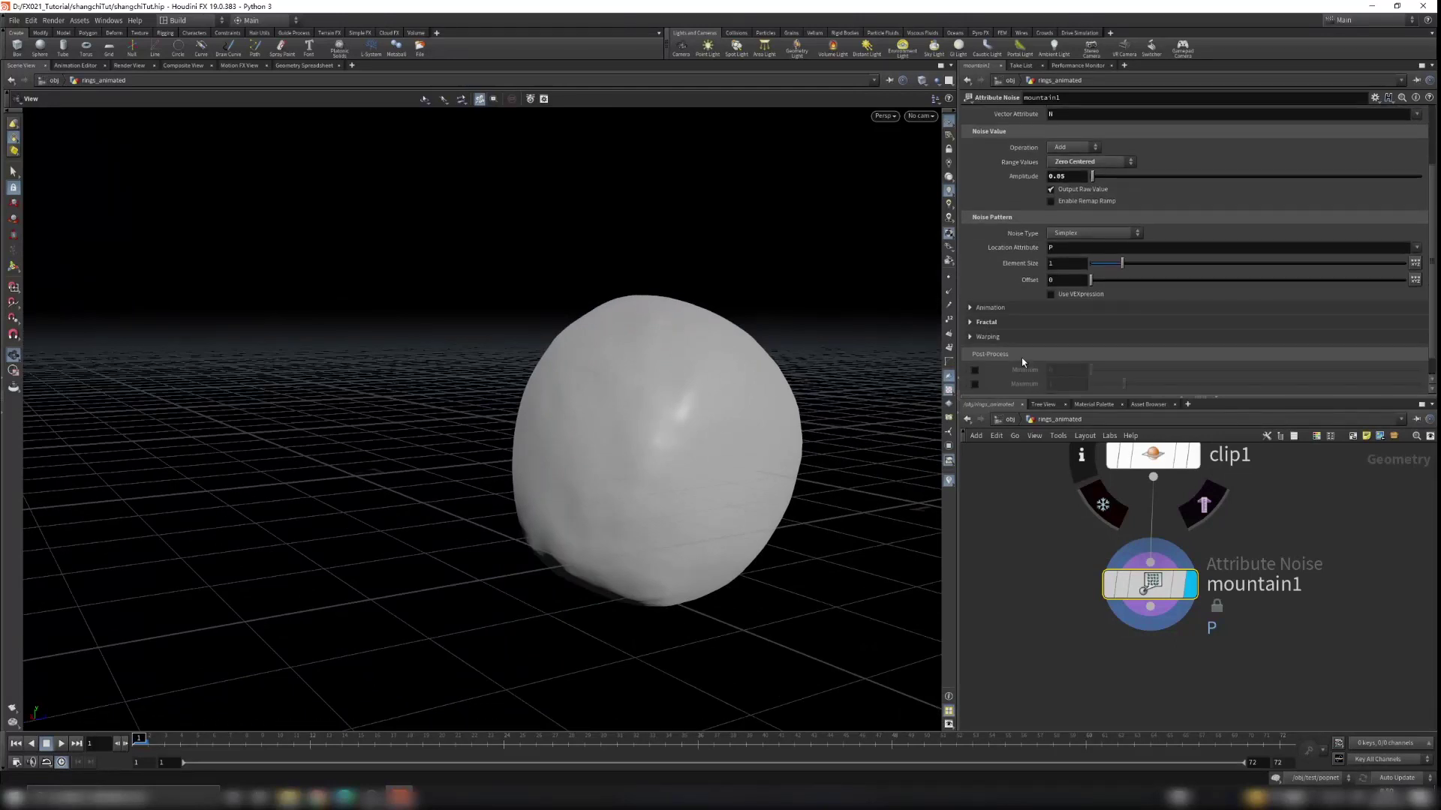
{"action": "mouse_move", "coordinate": [1121, 263]}
{"action": "left_mouse_down"}
{"action": "mouse_move", "coordinate": [1182, 269]}
{"action": "mouse_move", "coordinate": [1122, 273]}
{"action": "left_mouse_up"}
{"action": "mouse_move", "coordinate": [739, 418]}
{"action": "left_mouse_down"}
{"action": "mouse_move", "coordinate": [617, 402]}
{"action": "mouse_move", "coordinate": [643, 385]}
{"action": "mouse_move", "coordinate": [633, 393]}
{"action": "mouse_move", "coordinate": [752, 398]}
{"action": "left_mouse_up"}
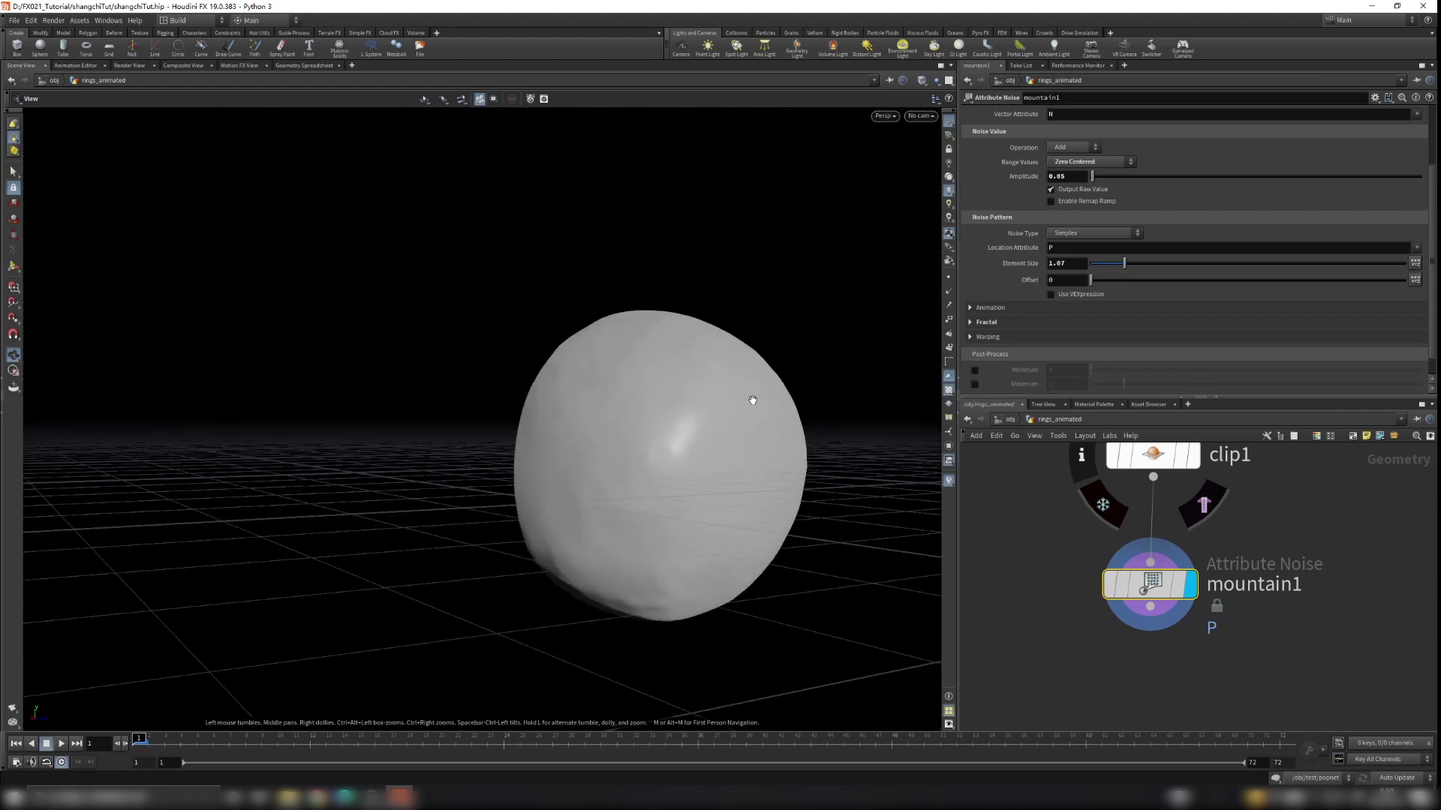
Enable Animate Noise on the Mountain node and play the timeline to preview the deformation
{"action": "left_click", "coordinate": [975, 308]}
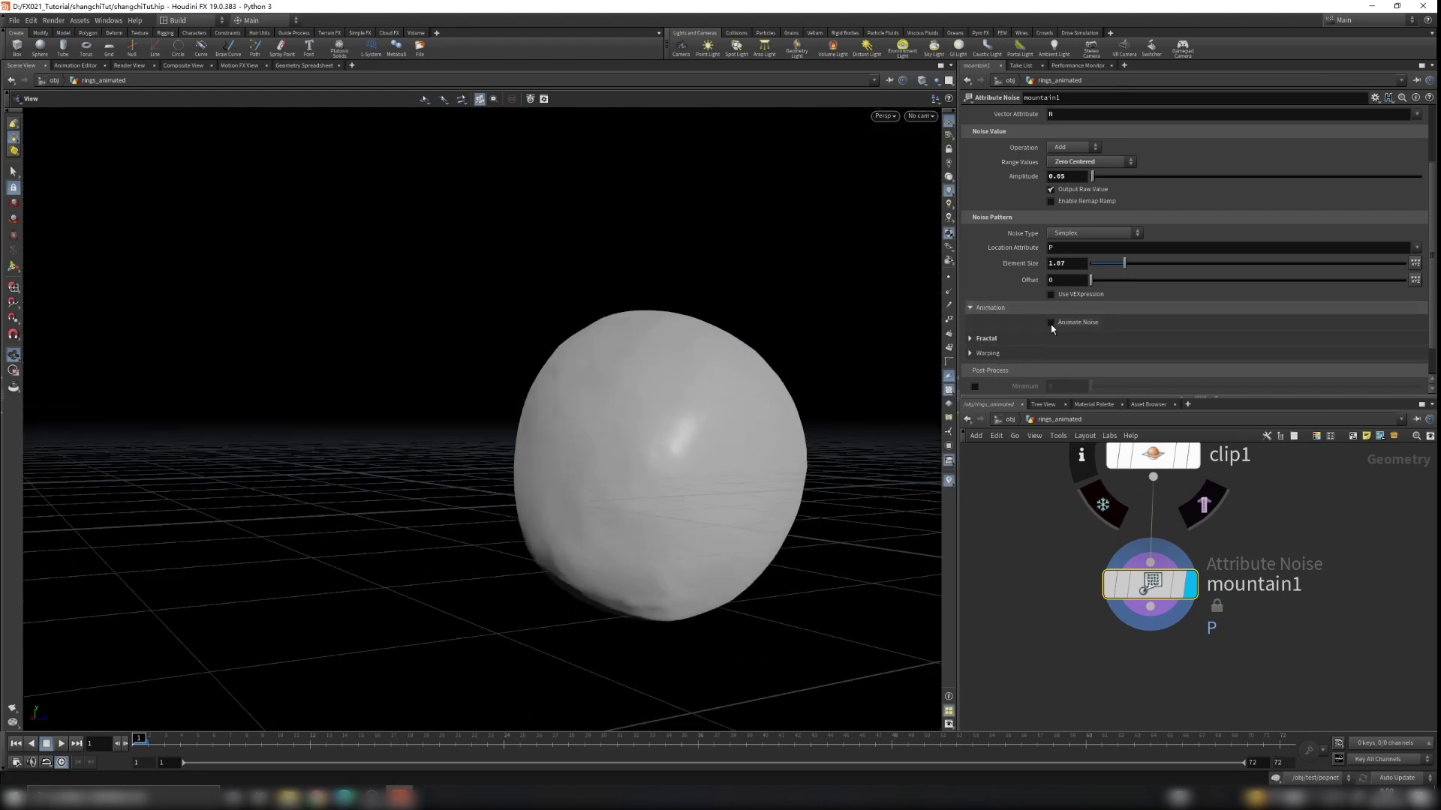
{"action": "left_click", "coordinate": [1050, 322]}
{"action": "left_click_drag", "start_coordinate": [708, 431], "coordinate": [705, 454]}
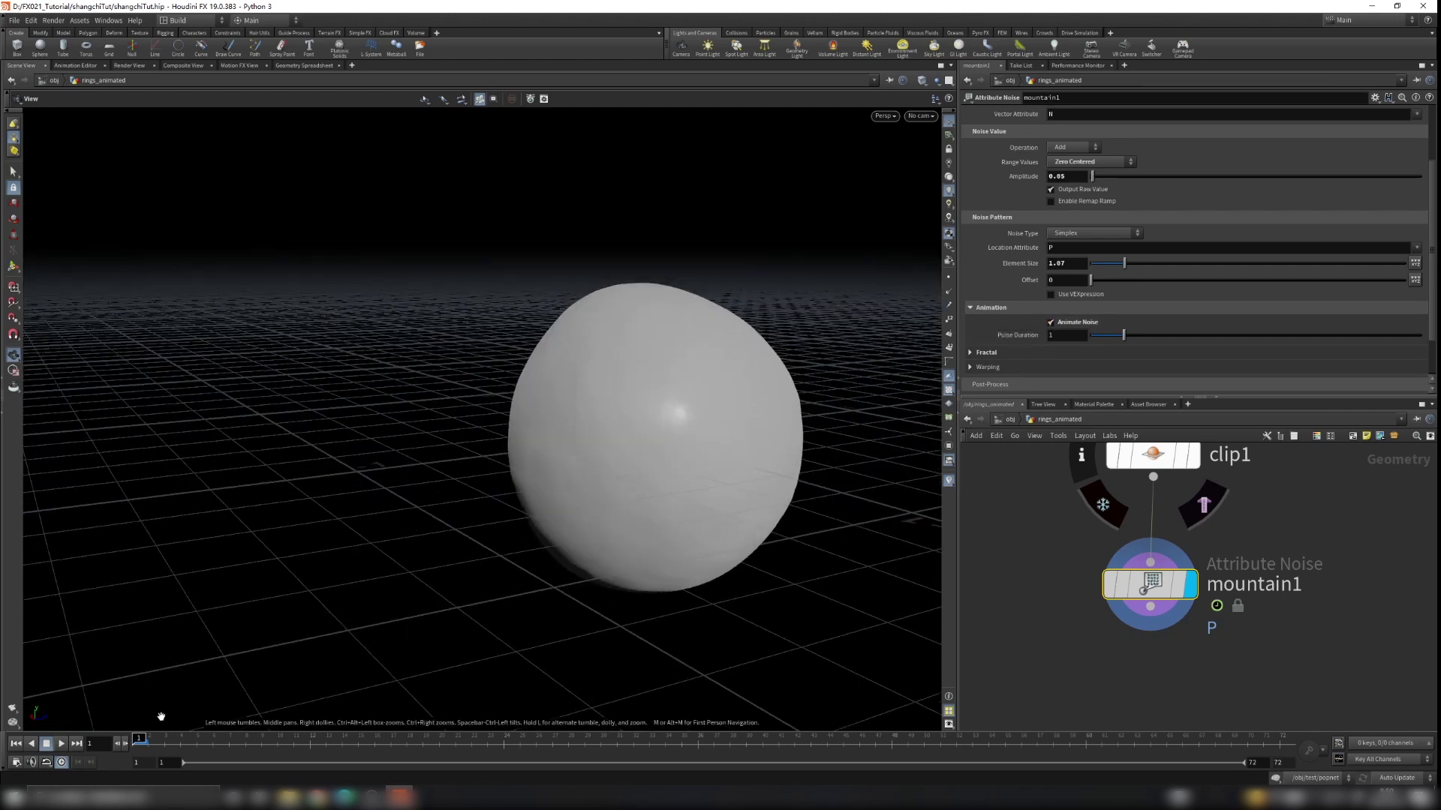
{"action": "left_click", "coordinate": [61, 743]}
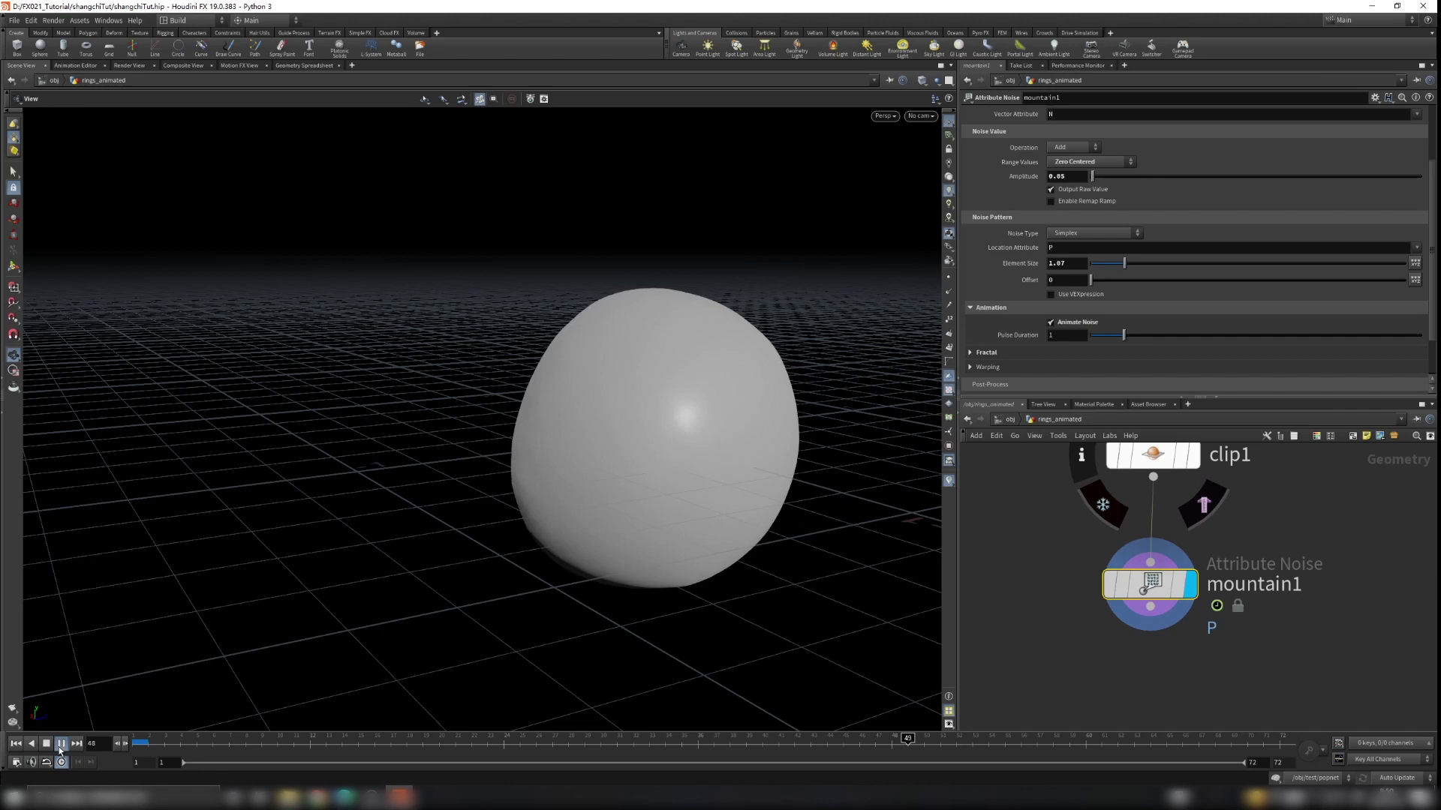
{"action": "left_click_drag", "start_coordinate": [570, 420], "coordinate": [661, 415]}
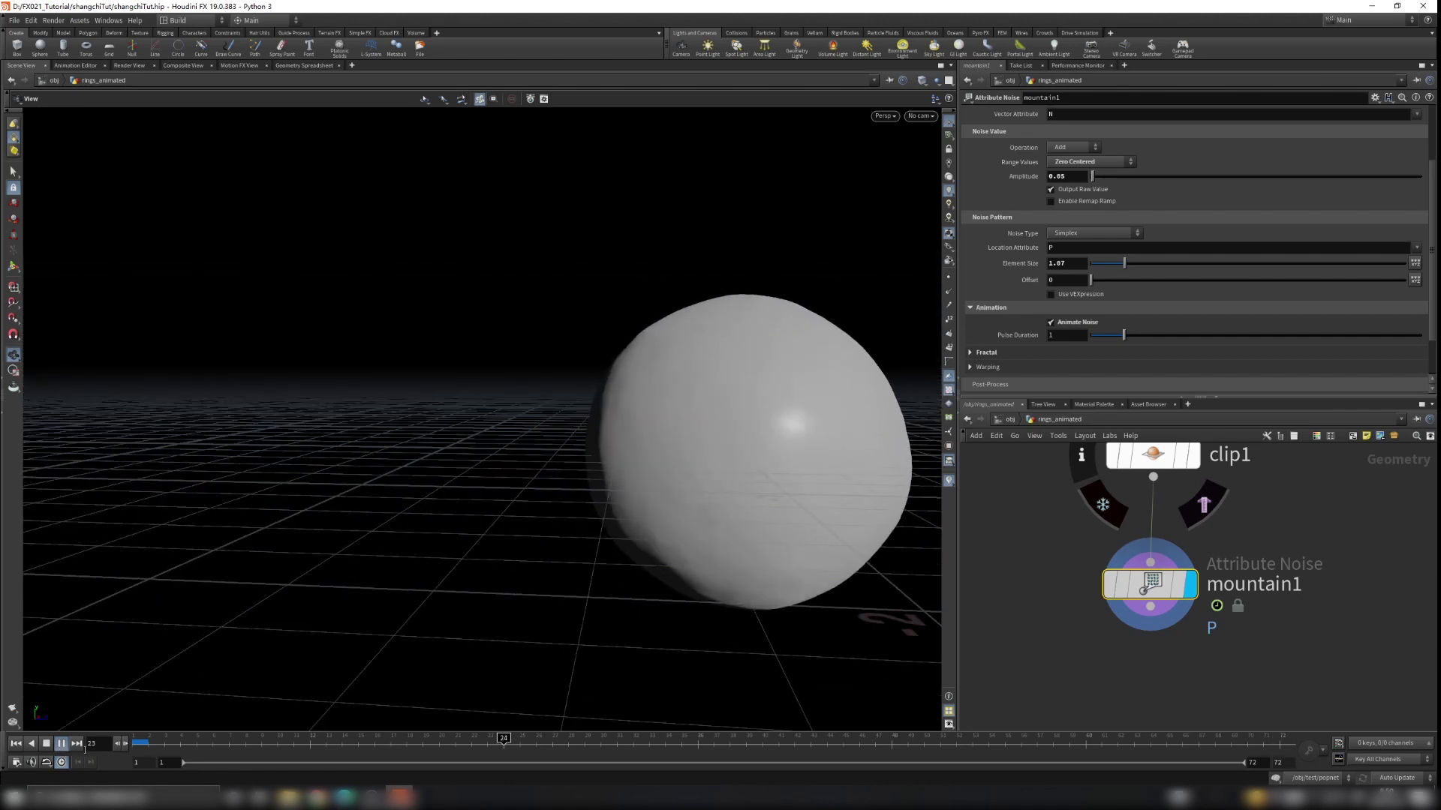
{"action": "left_click", "coordinate": [61, 743]}
{"action": "scroll", "coordinate": [662, 402], "scroll_direction": "down", "scroll_amount": 5}
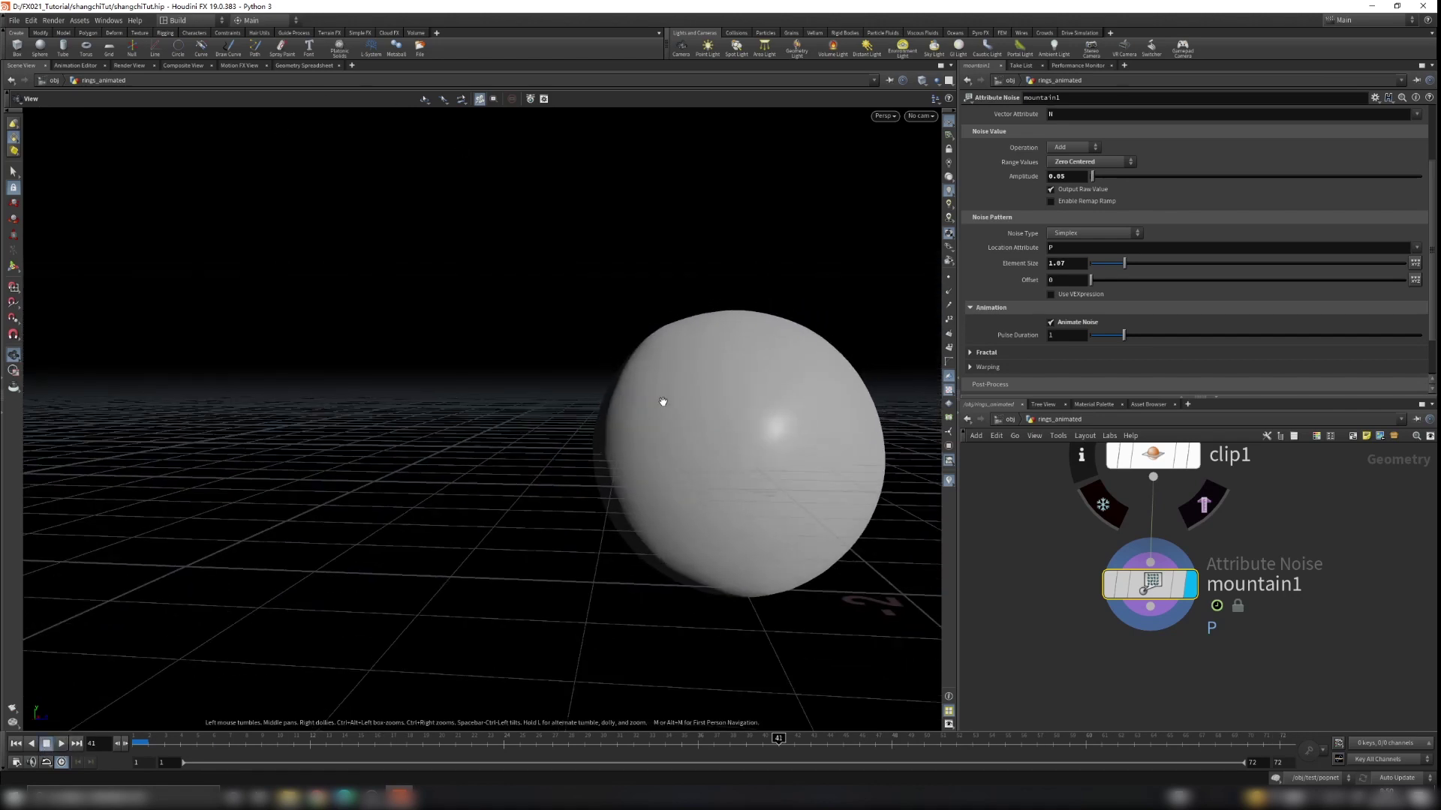
{"action": "left_click_drag", "start_coordinate": [714, 397], "coordinate": [873, 426]}
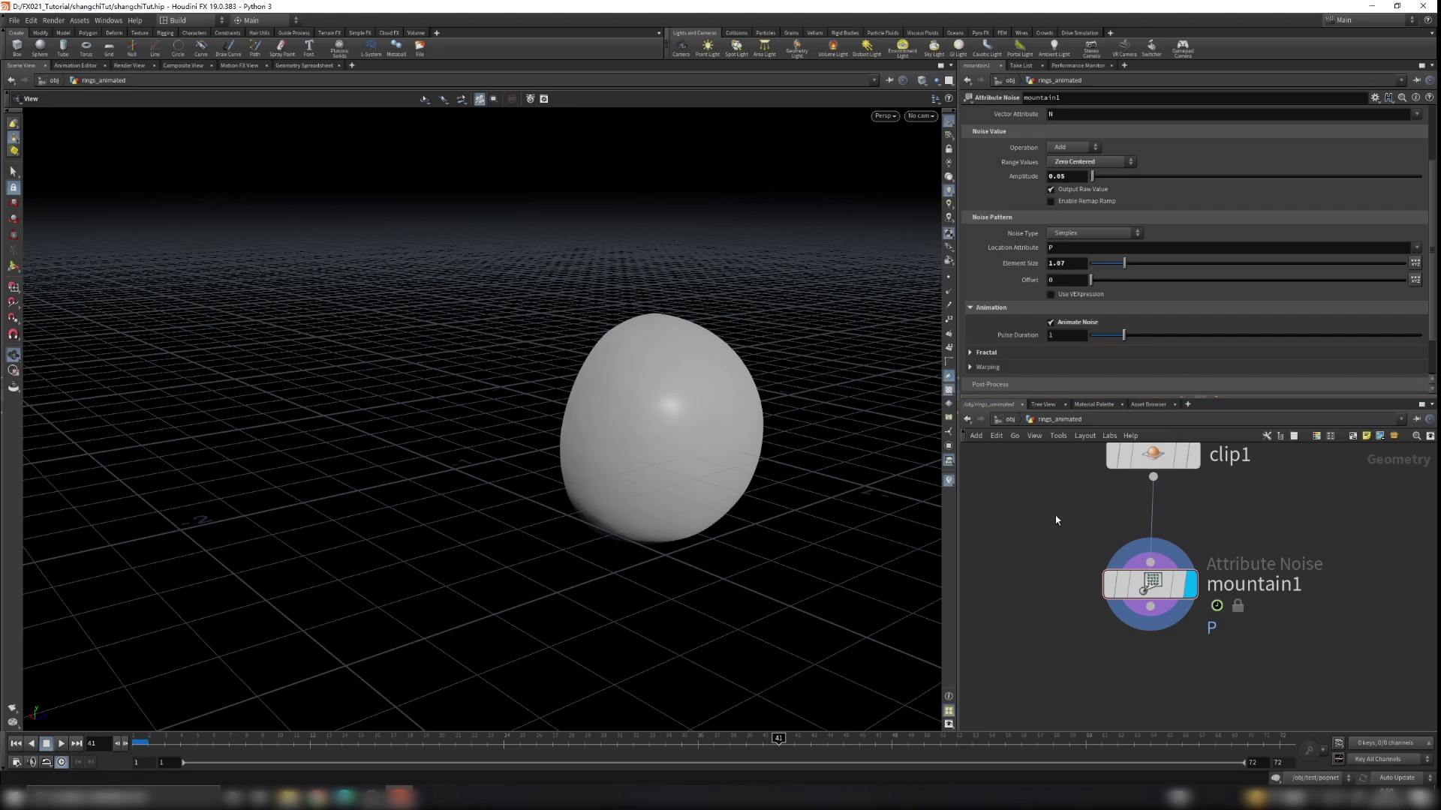
Try $T as the noise's pulse duration, preview the playback briefly and return to the first frame
{"action": "left_click", "coordinate": [1051, 336]}
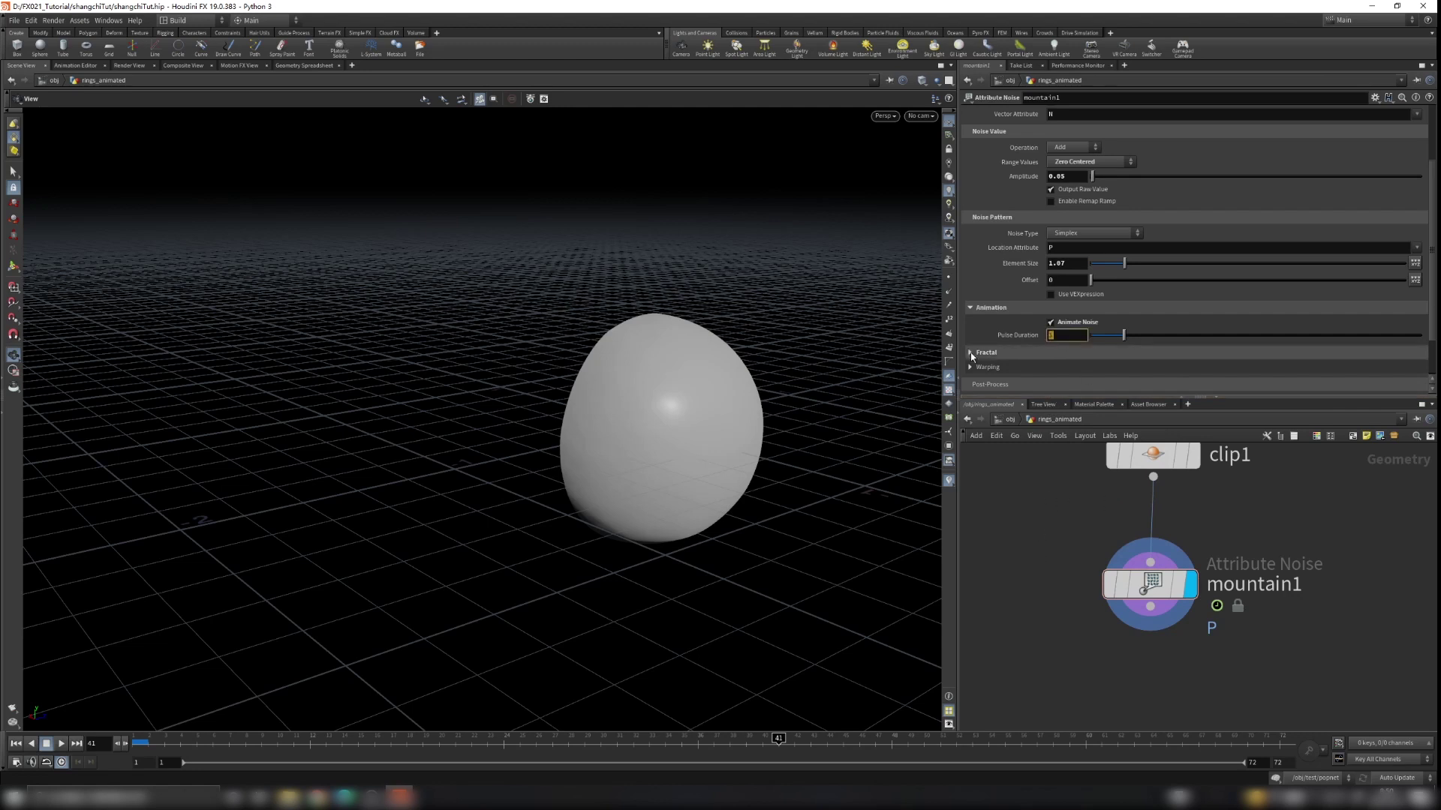
{"action": "type", "text": "$T"}
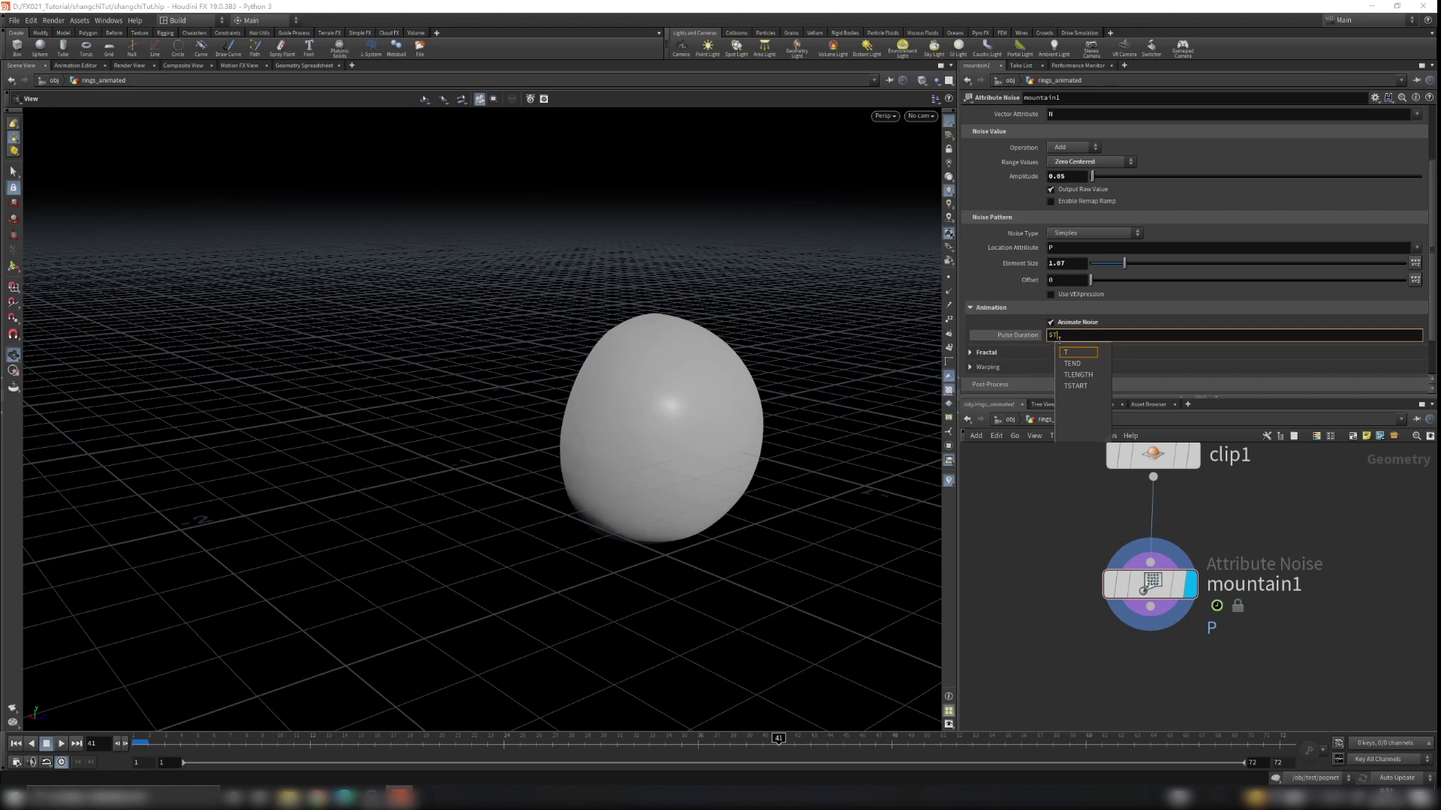
{"action": "key", "text": "Return"}
{"action": "left_click", "coordinate": [1029, 450]}
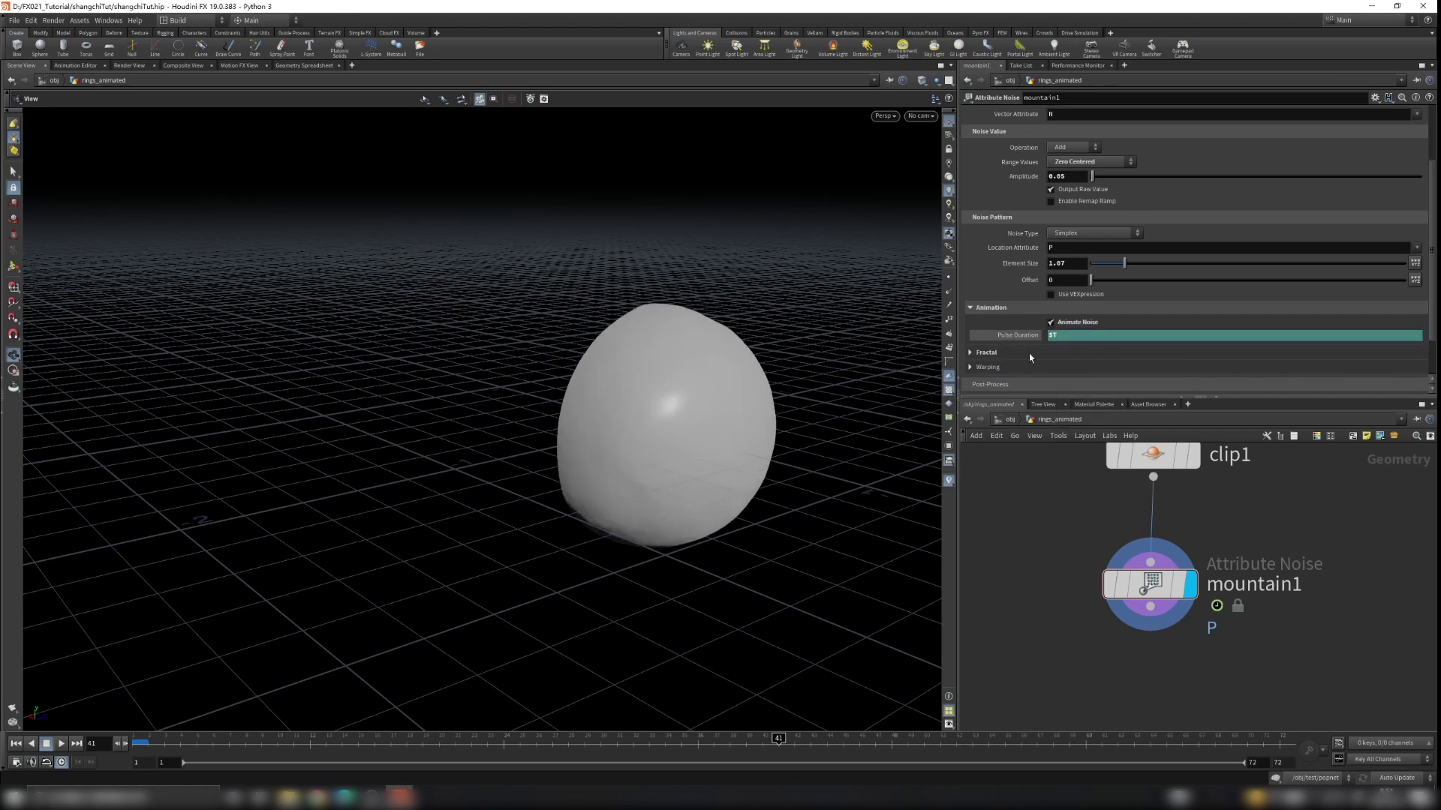
{"action": "left_click", "coordinate": [63, 743]}
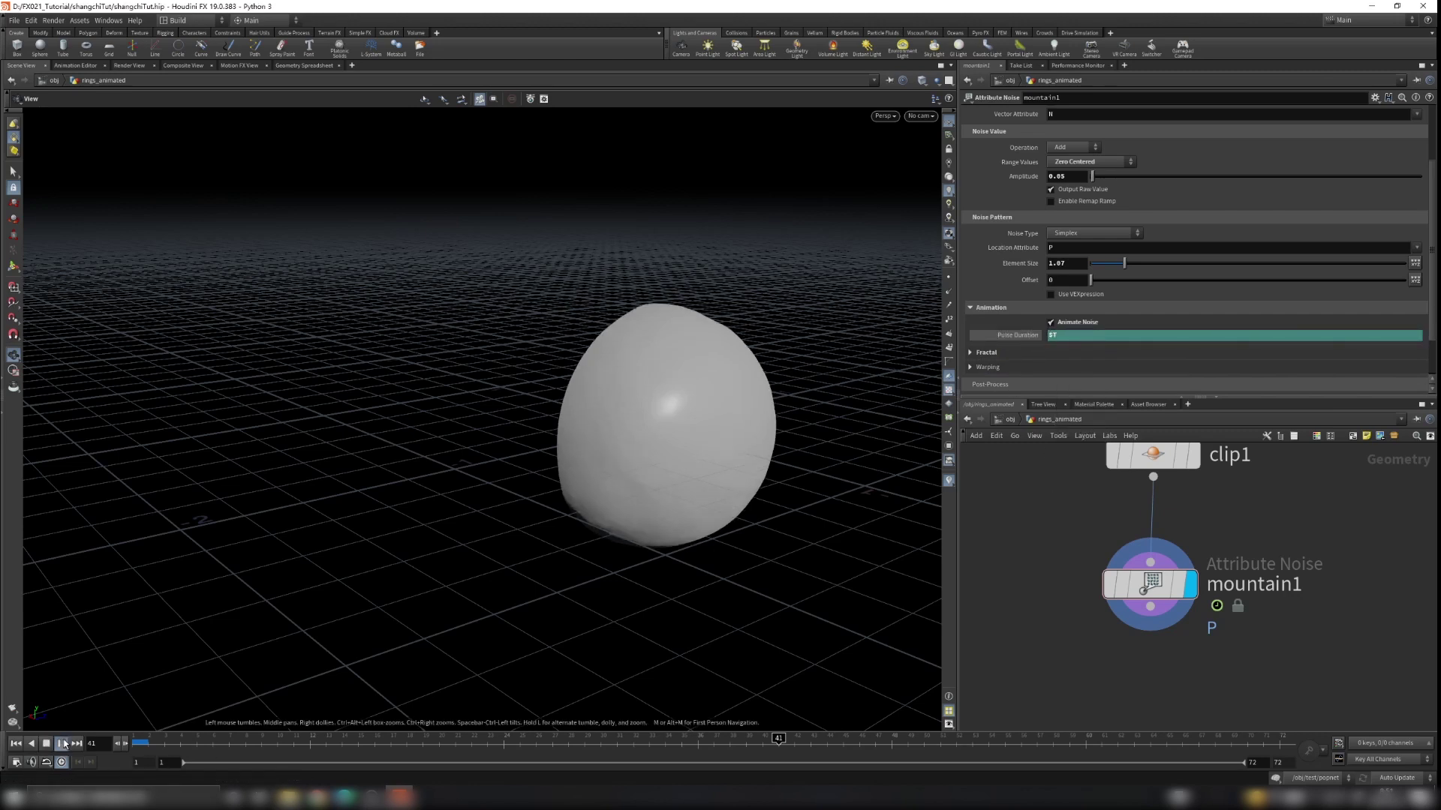
{"action": "left_click", "coordinate": [62, 744]}
{"action": "left_click", "coordinate": [17, 743]}
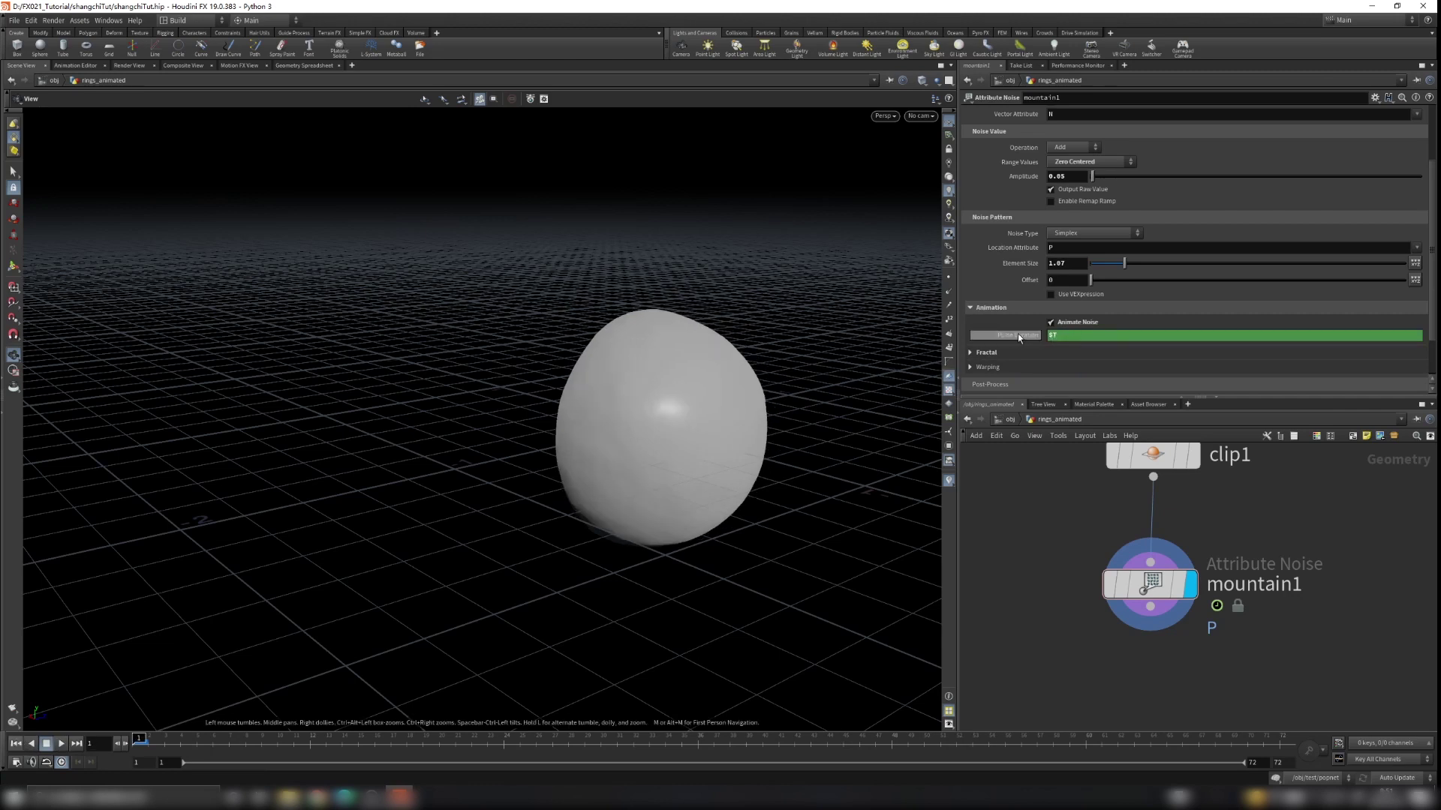
Restore the noise's pulse duration to its default value and save the scene
{"action": "right_click", "coordinate": [1017, 337]}
{"action": "mouse_move", "coordinate": [1061, 379]}
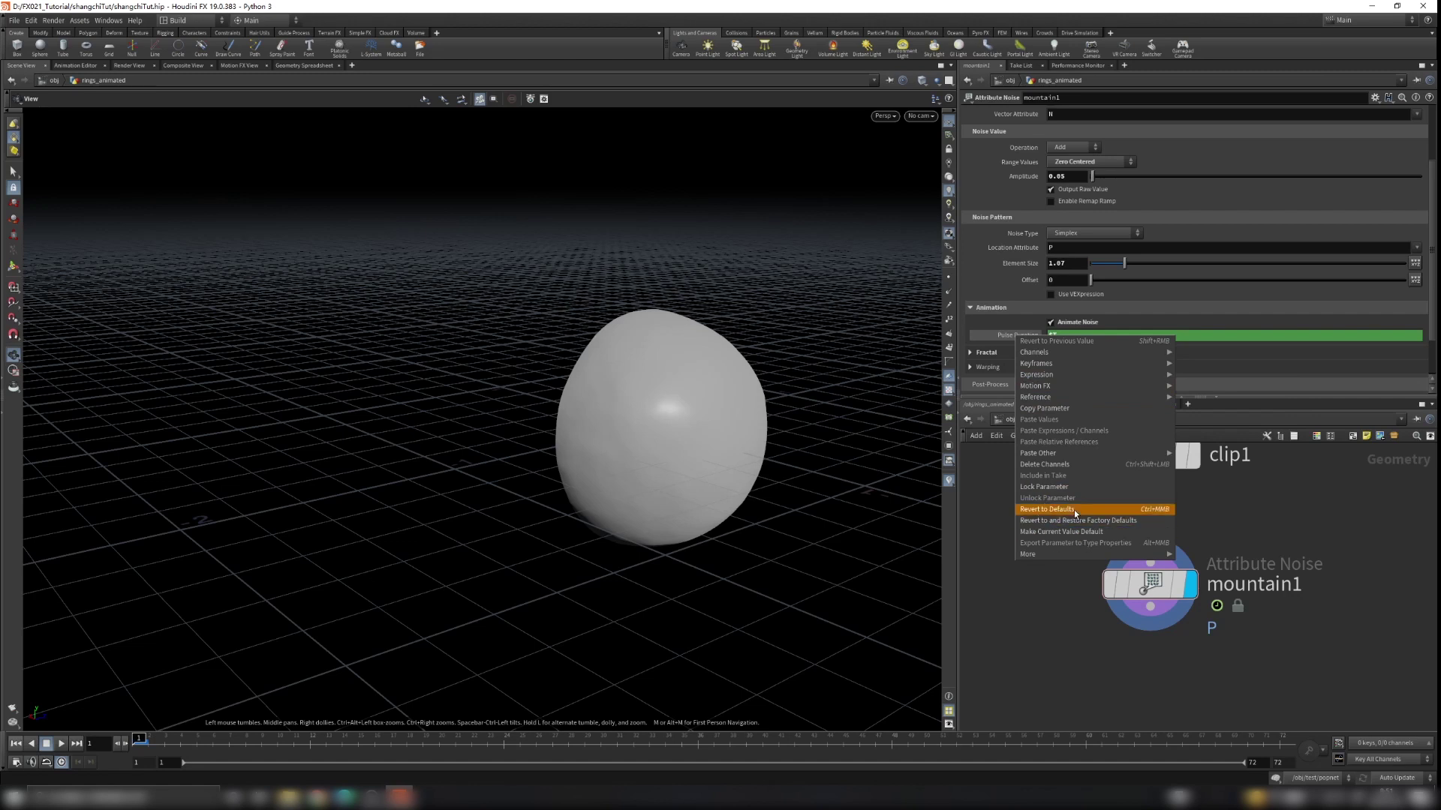
{"action": "key", "text": "Escape"}
{"action": "right_click", "coordinate": [1032, 336]}
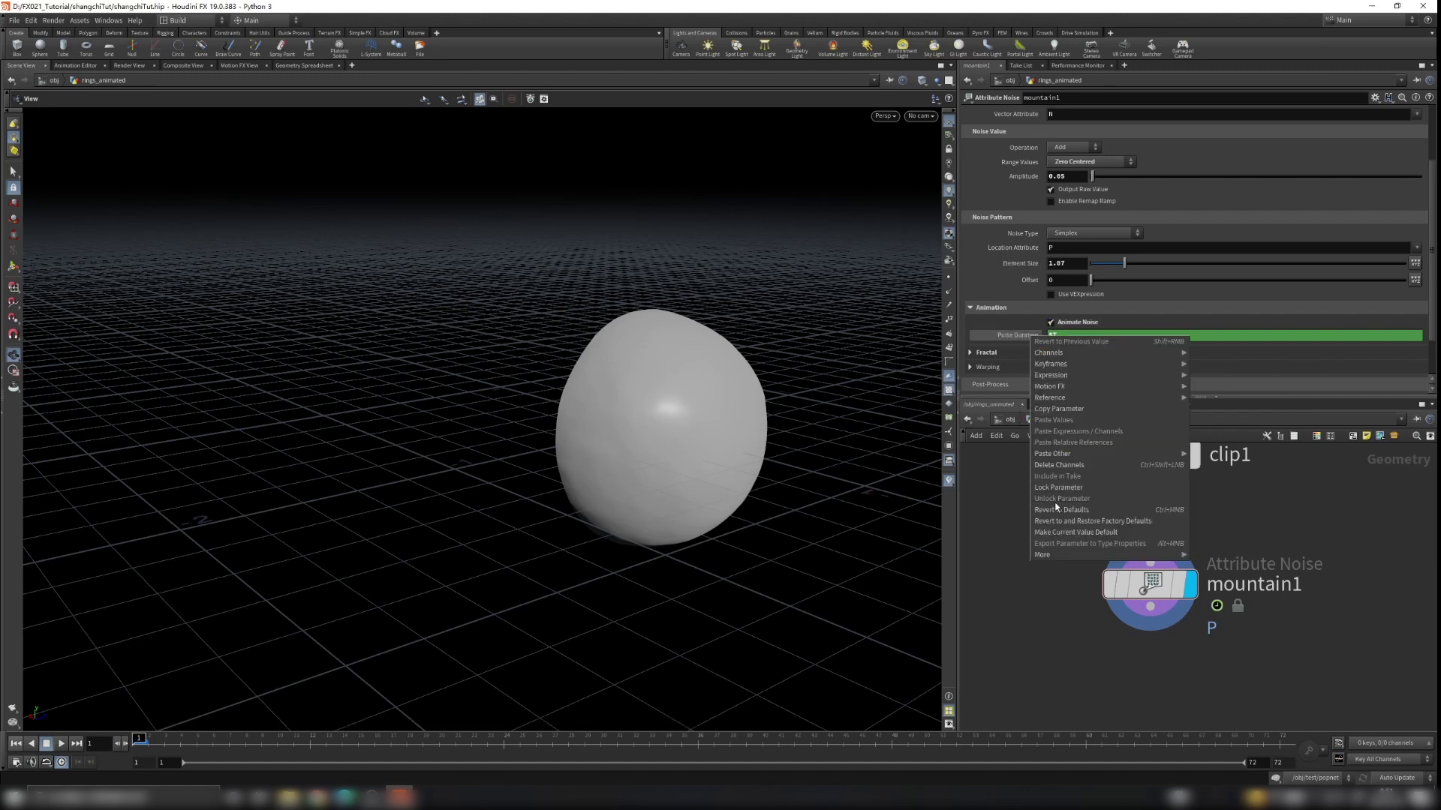
{"action": "left_click", "coordinate": [1052, 510]}
{"action": "right_click", "coordinate": [1038, 342]}
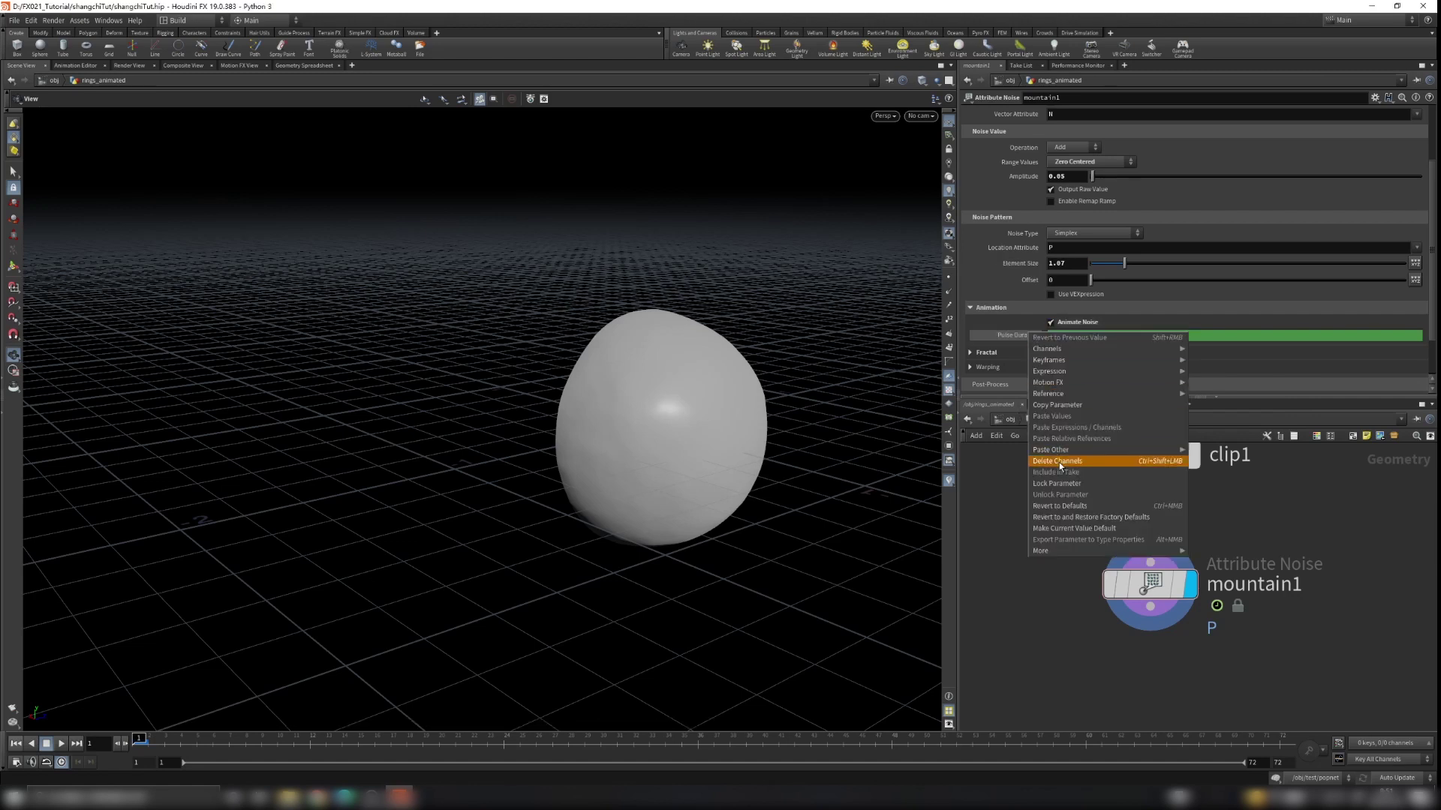
{"action": "left_click", "coordinate": [1050, 464]}
{"action": "right_click", "coordinate": [1020, 337]}
{"action": "left_click", "coordinate": [1051, 509]}
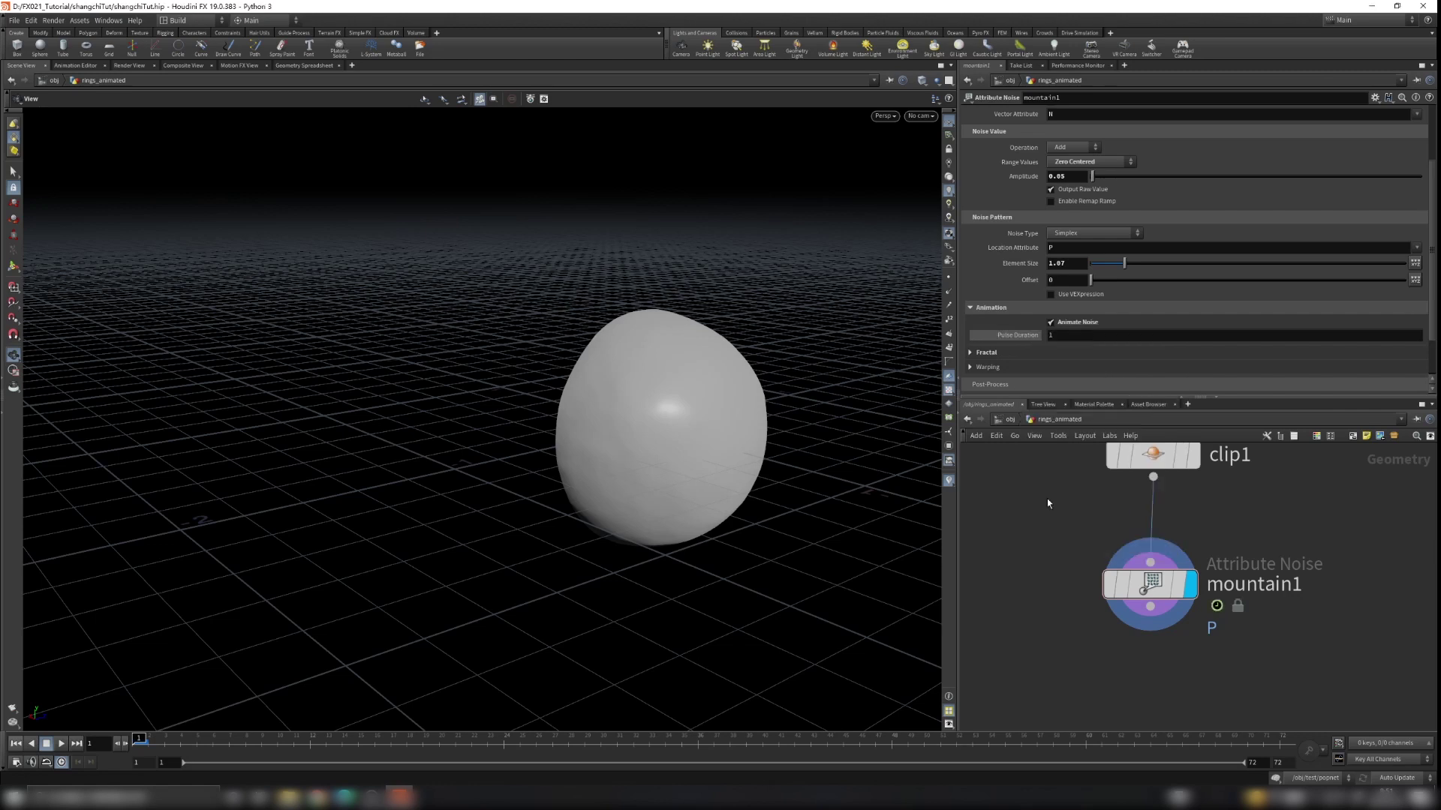
{"action": "key", "text": "ctrl+s"}
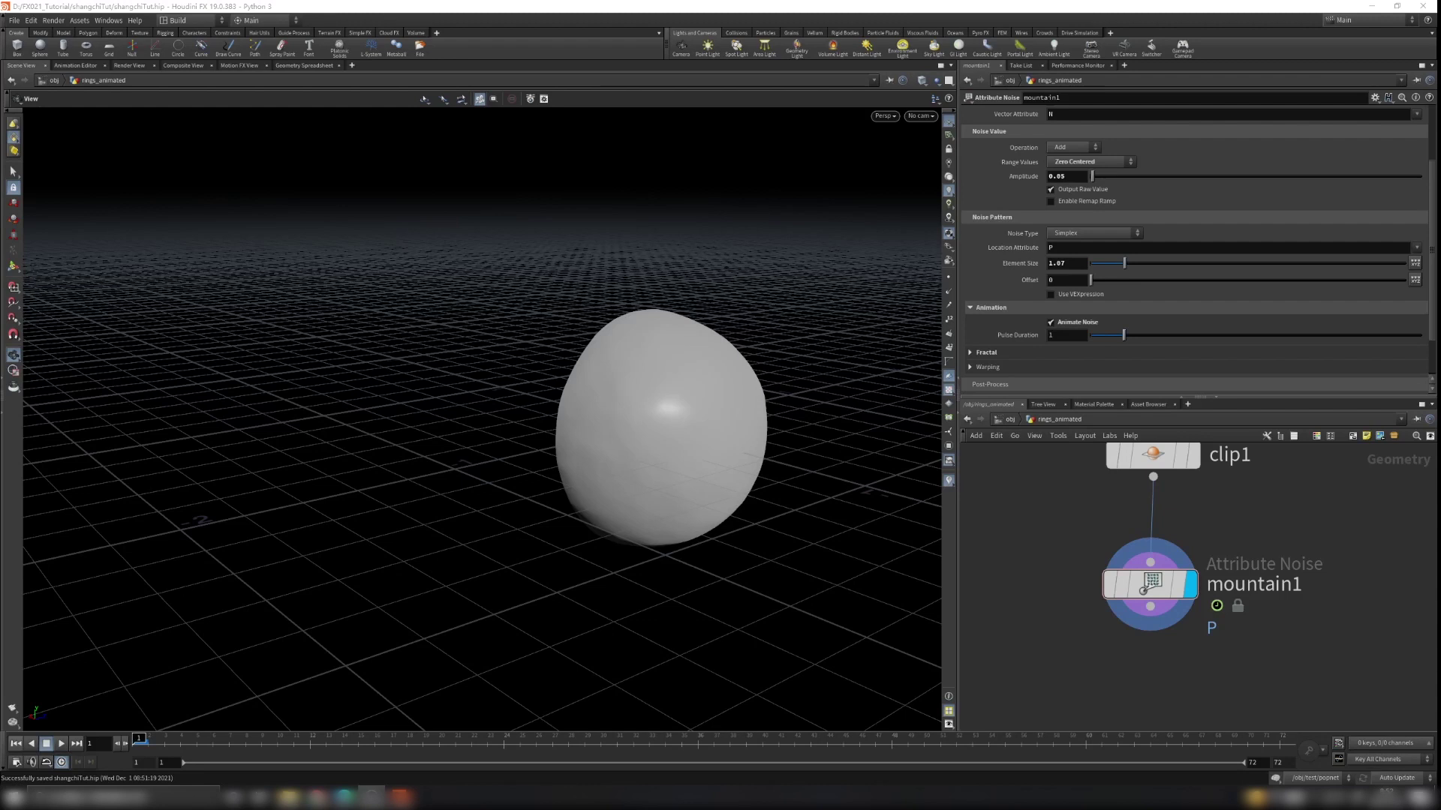
Switch to the browser showing the Shang-Chi visual effects video on YouTube and float its window over Houdini as reference
{"action": "left_click_drag", "start_coordinate": [658, 0], "coordinate": [667, 92]}
{"action": "double_click", "coordinate": [666, 92]}
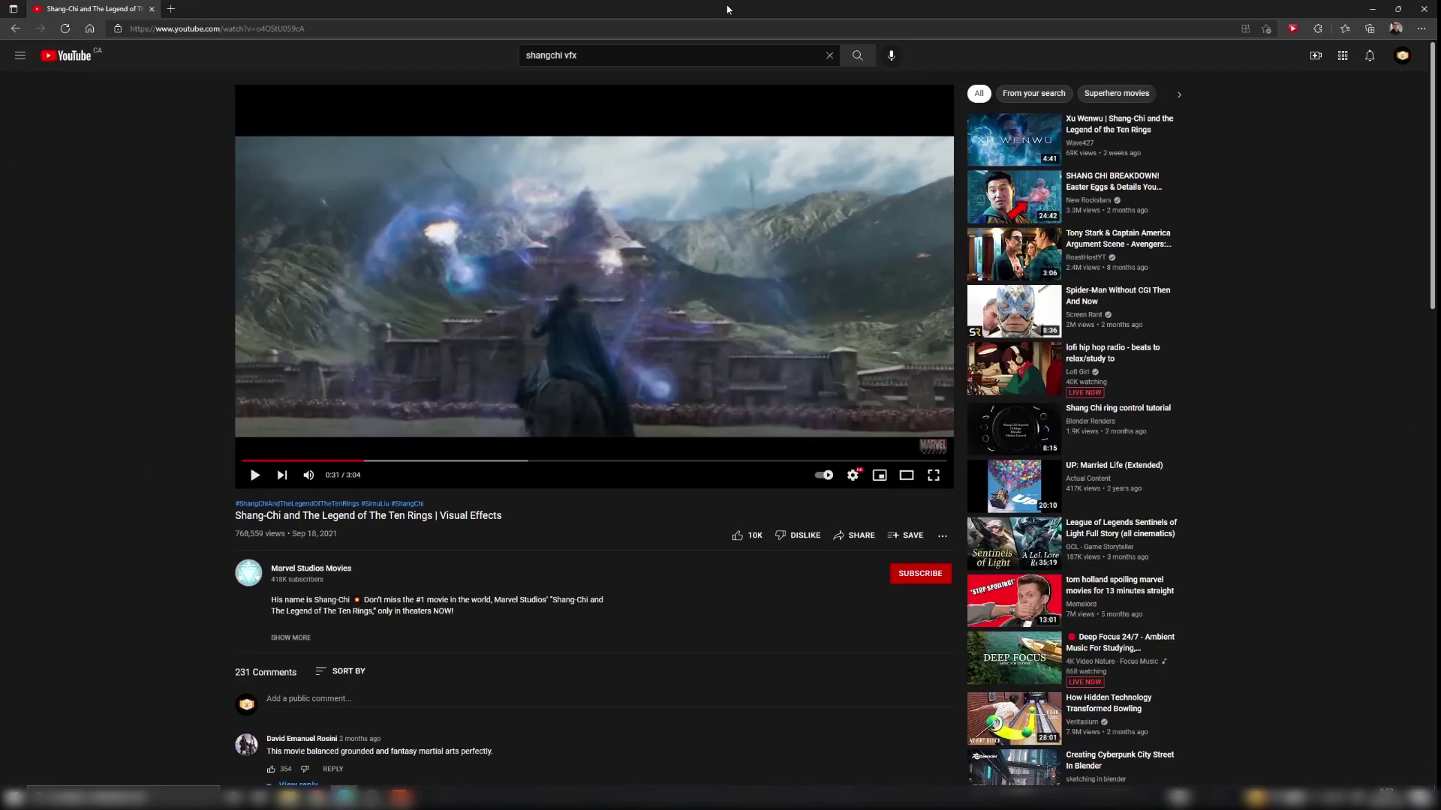
{"action": "left_click_drag", "start_coordinate": [727, 9], "coordinate": [802, 116]}
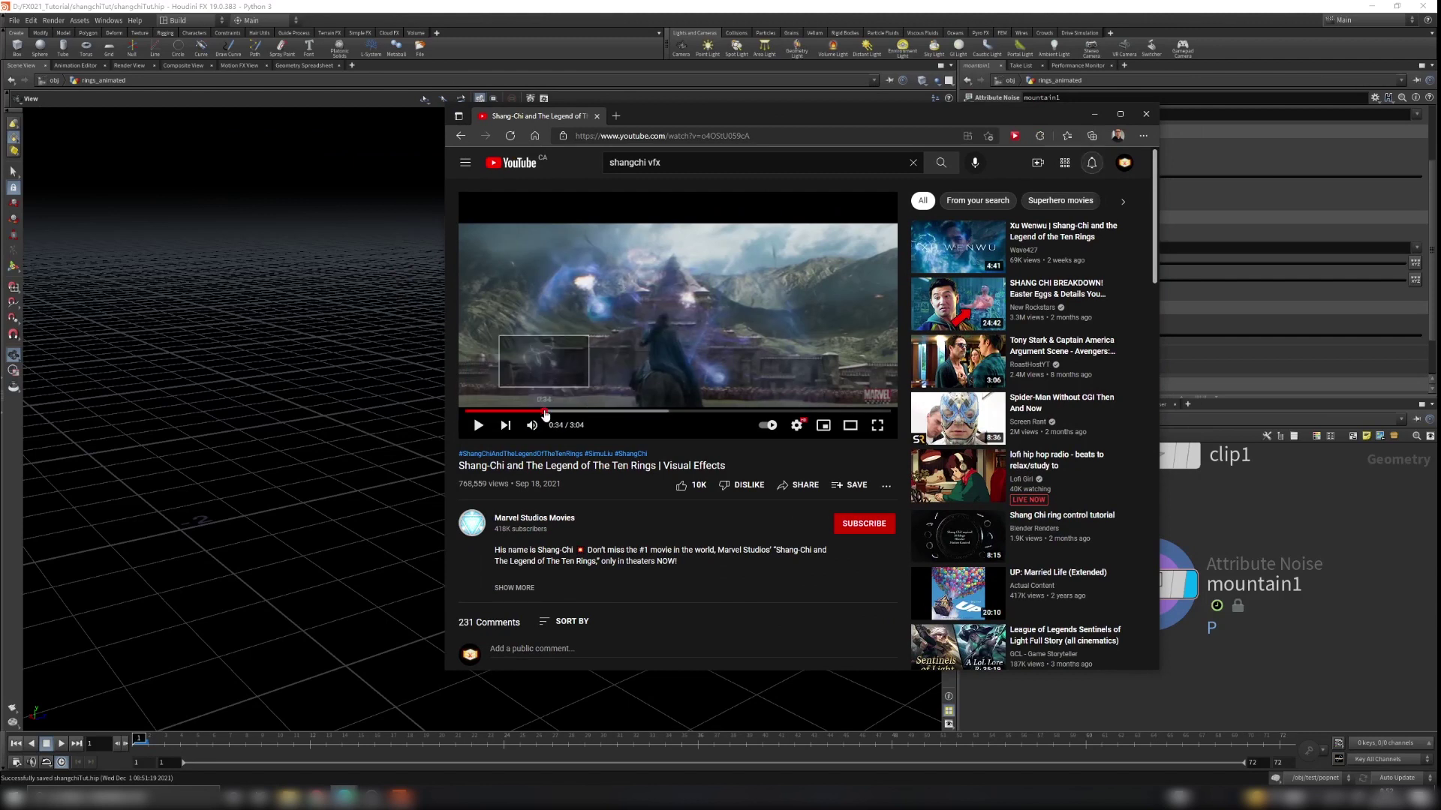
Review the ring shield shot around 0:33 in the reference video and move the browser window off Houdini
{"action": "left_click", "coordinate": [543, 412]}
{"action": "key", "text": "space"}
{"action": "key", "text": "space"}
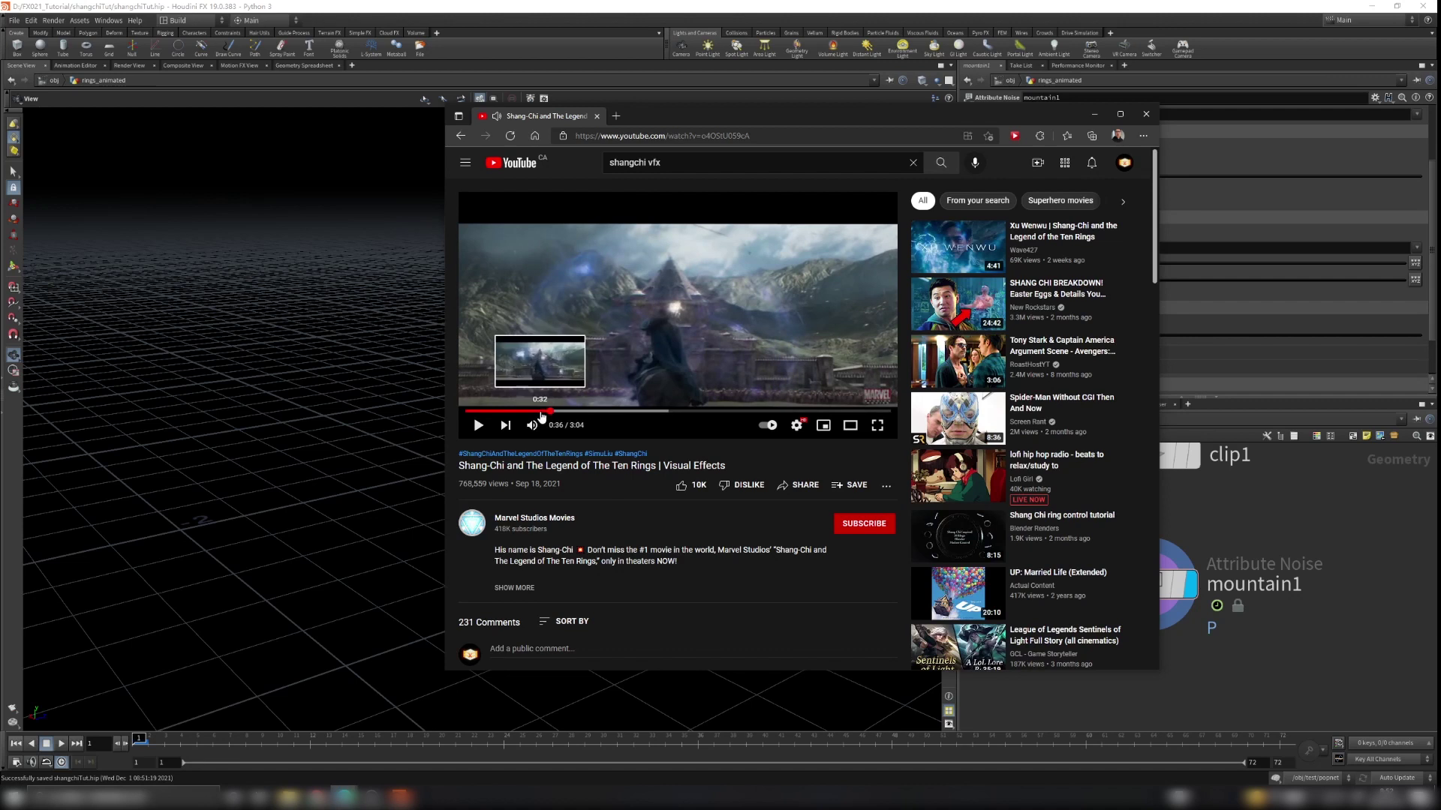
{"action": "left_click", "coordinate": [541, 411]}
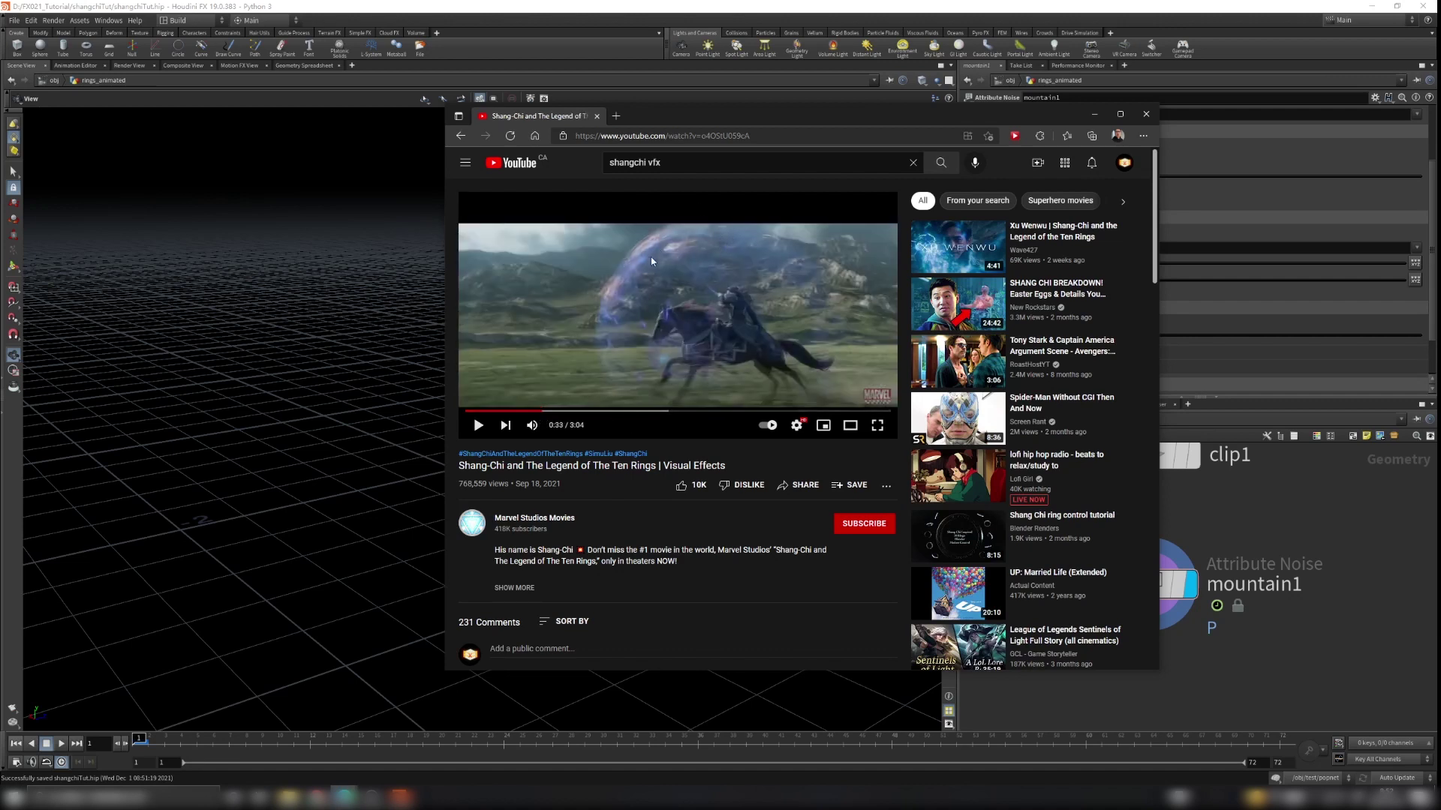
{"action": "left_click", "coordinate": [640, 226]}
{"action": "left_click", "coordinate": [536, 411]}
{"action": "left_click_drag", "start_coordinate": [840, 118], "coordinate": [1440, 150]}
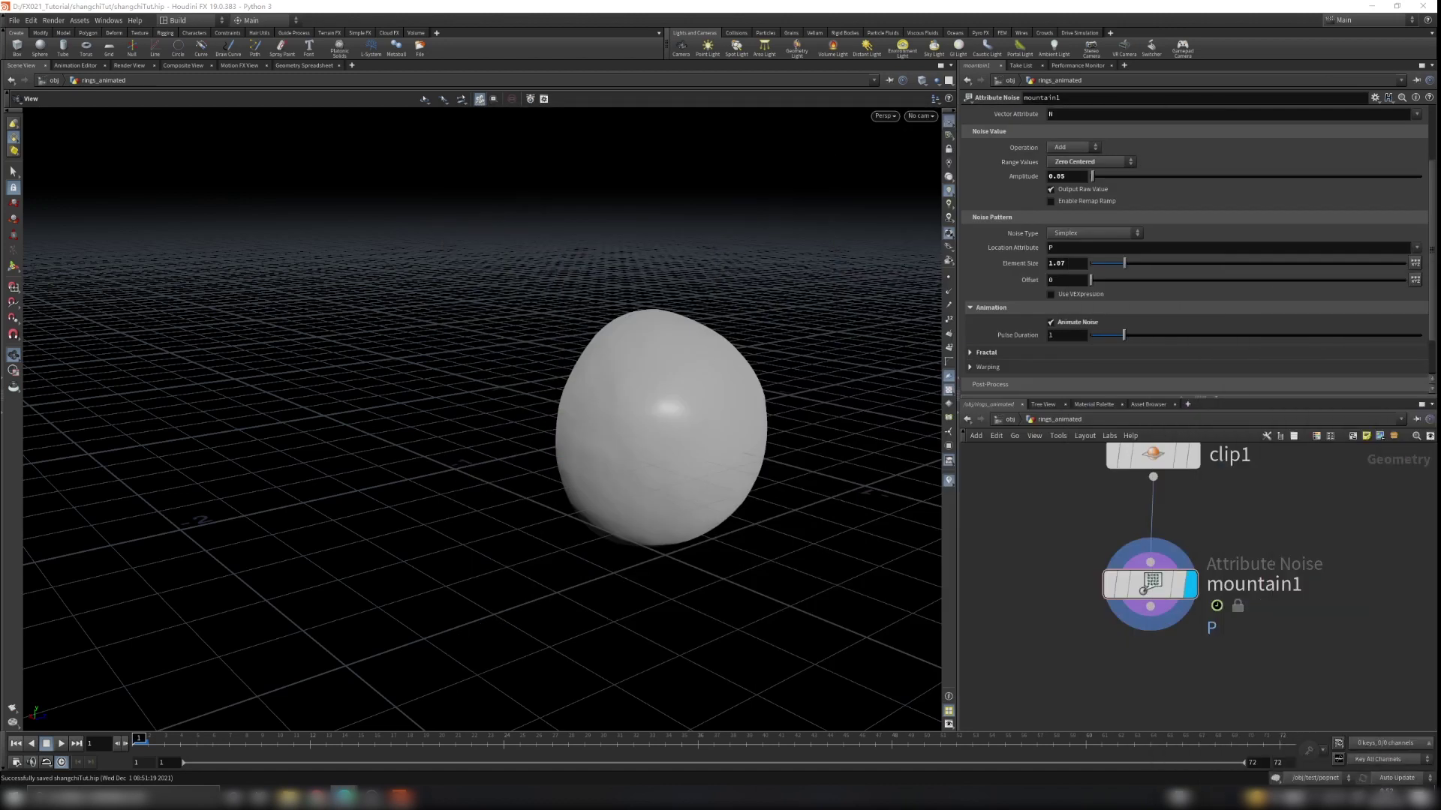
Examine the noisy half sphere from several angles and display the sphere1 node for comparison
{"action": "left_click_drag", "start_coordinate": [547, 460], "coordinate": [832, 320]}
{"action": "mouse_move", "coordinate": [881, 410]}
{"action": "left_mouse_down"}
{"action": "mouse_move", "coordinate": [813, 415]}
{"action": "mouse_move", "coordinate": [791, 381]}
{"action": "mouse_move", "coordinate": [797, 447]}
{"action": "mouse_move", "coordinate": [867, 424]}
{"action": "left_mouse_up"}
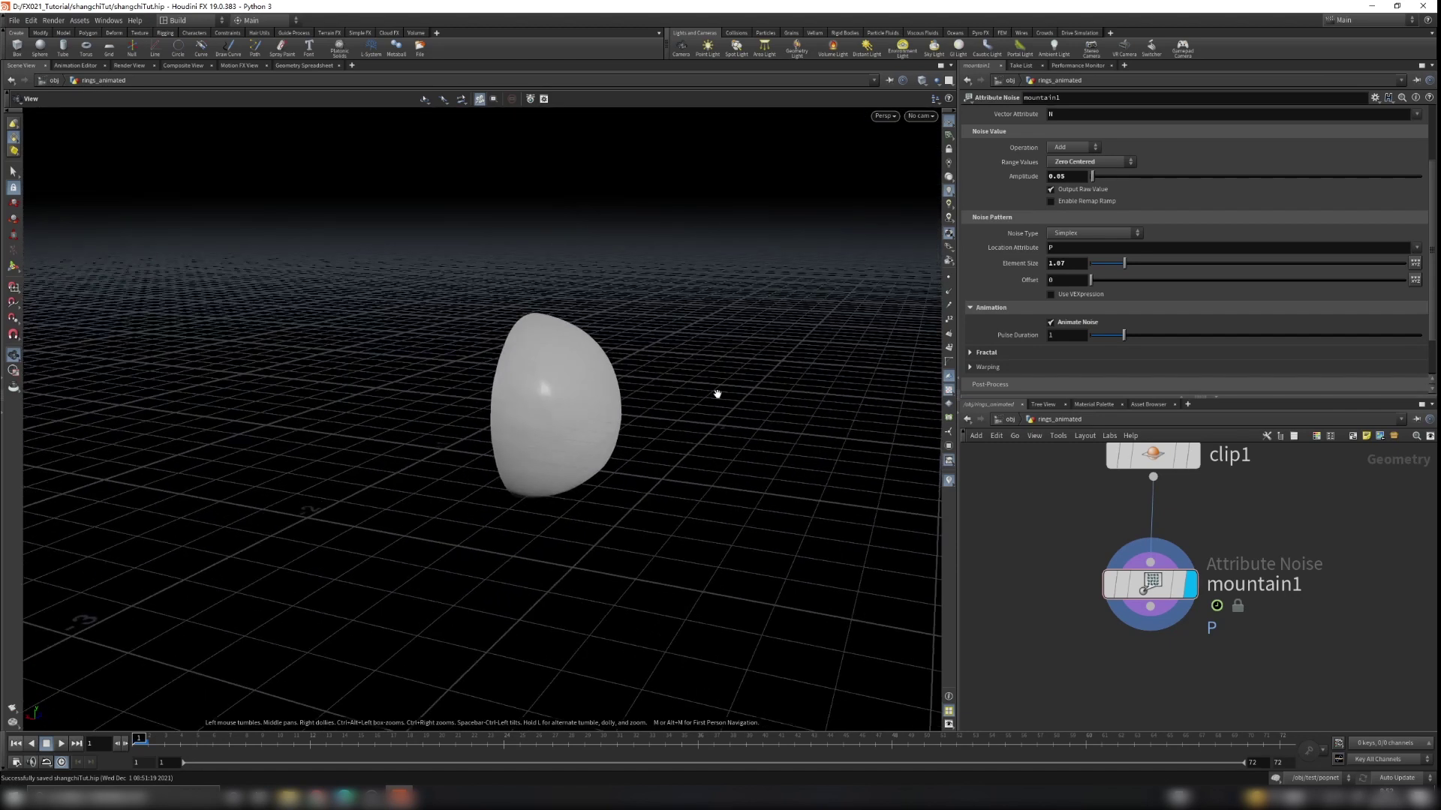
{"action": "left_click_drag", "start_coordinate": [641, 438], "coordinate": [636, 358]}
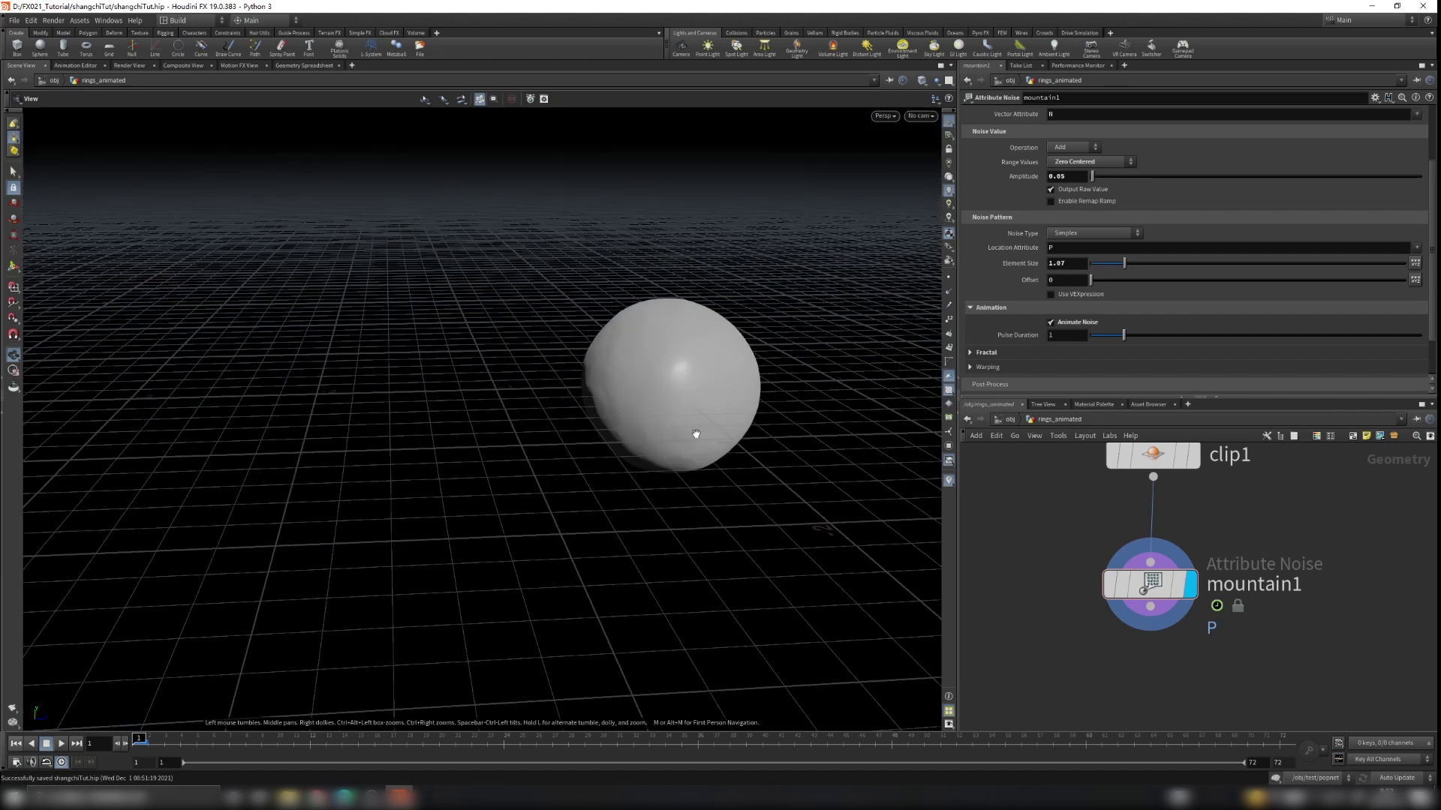
{"action": "left_click_drag", "start_coordinate": [719, 342], "coordinate": [621, 306]}
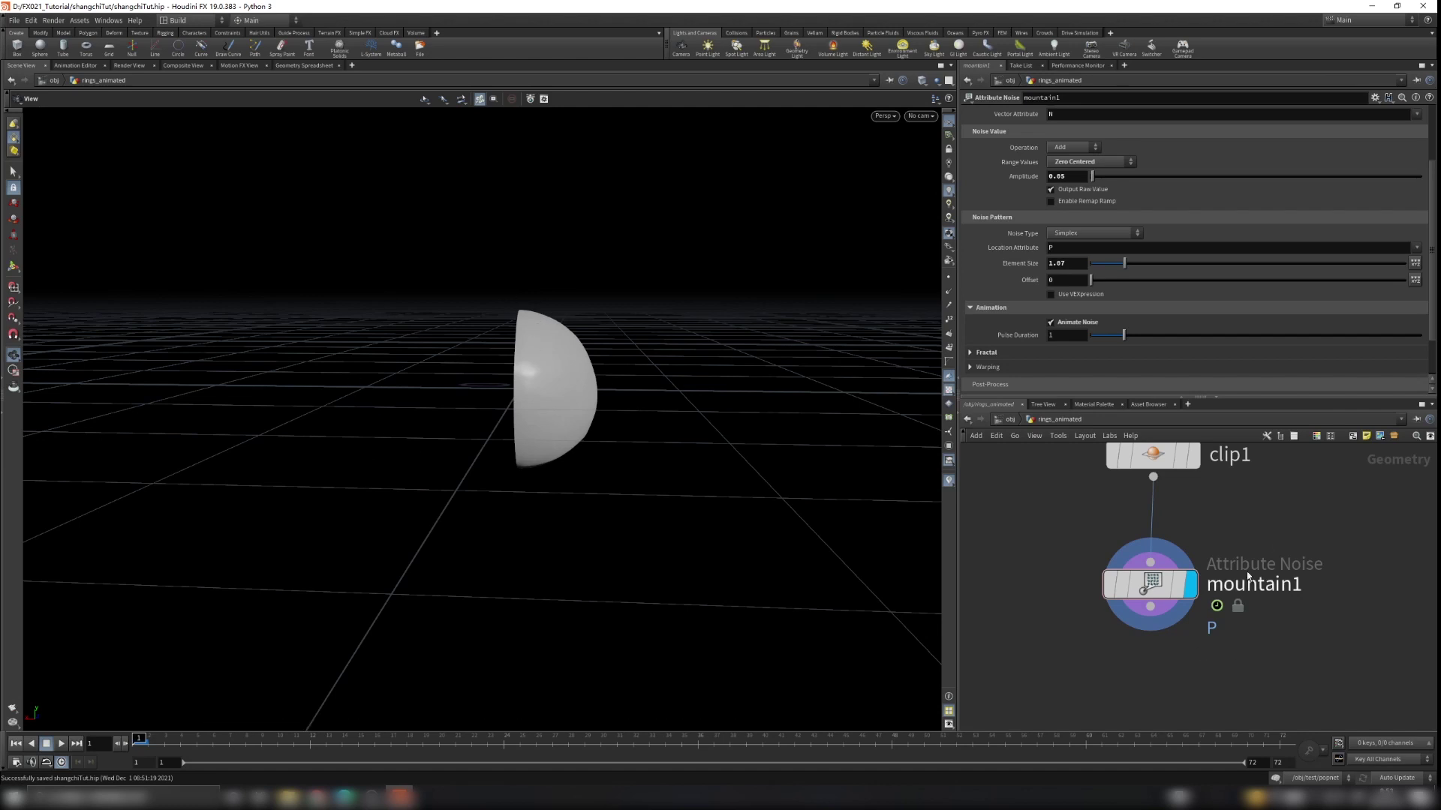
{"action": "middle_click_drag", "start_coordinate": [1246, 582], "coordinate": [1231, 665]}
{"action": "scroll", "coordinate": [1238, 623], "scroll_direction": "down", "scroll_amount": 3}
{"action": "scroll", "coordinate": [1213, 536], "scroll_direction": "up", "scroll_amount": 2}
{"action": "left_click", "coordinate": [1202, 506]}
{"action": "left_click_drag", "start_coordinate": [819, 410], "coordinate": [482, 320]}
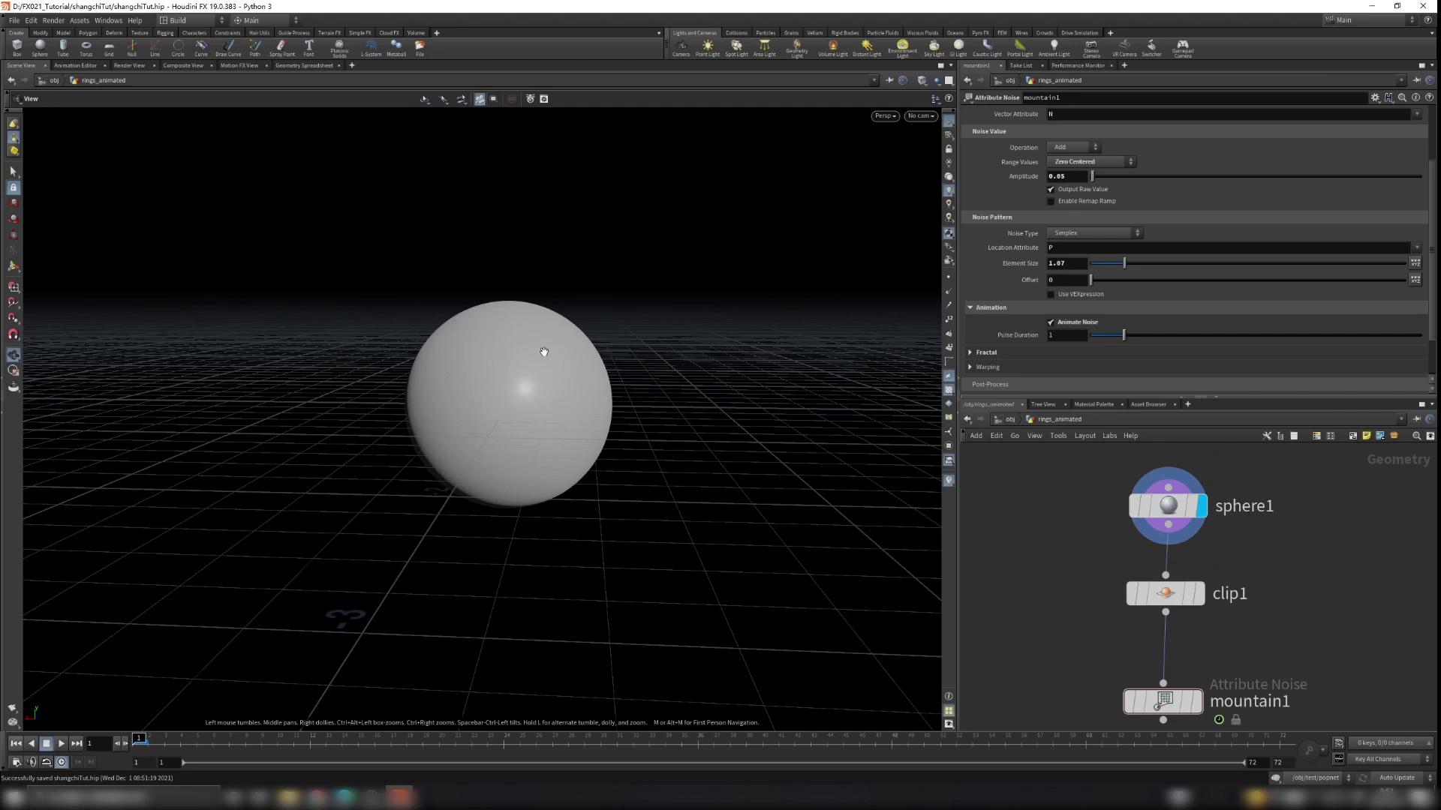
{"action": "left_click_drag", "start_coordinate": [547, 325], "coordinate": [532, 315]}
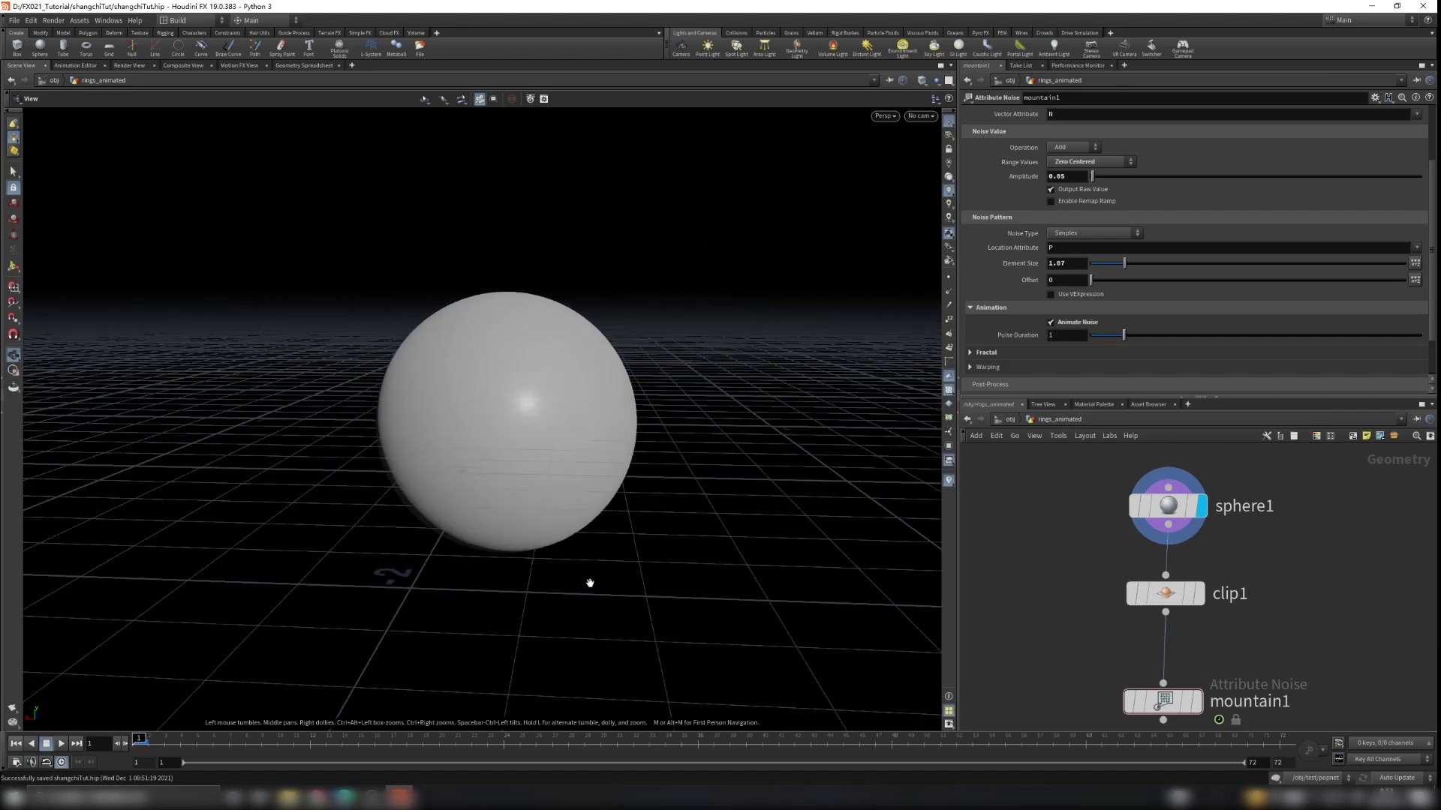
{"action": "left_click_drag", "start_coordinate": [473, 367], "coordinate": [571, 390]}
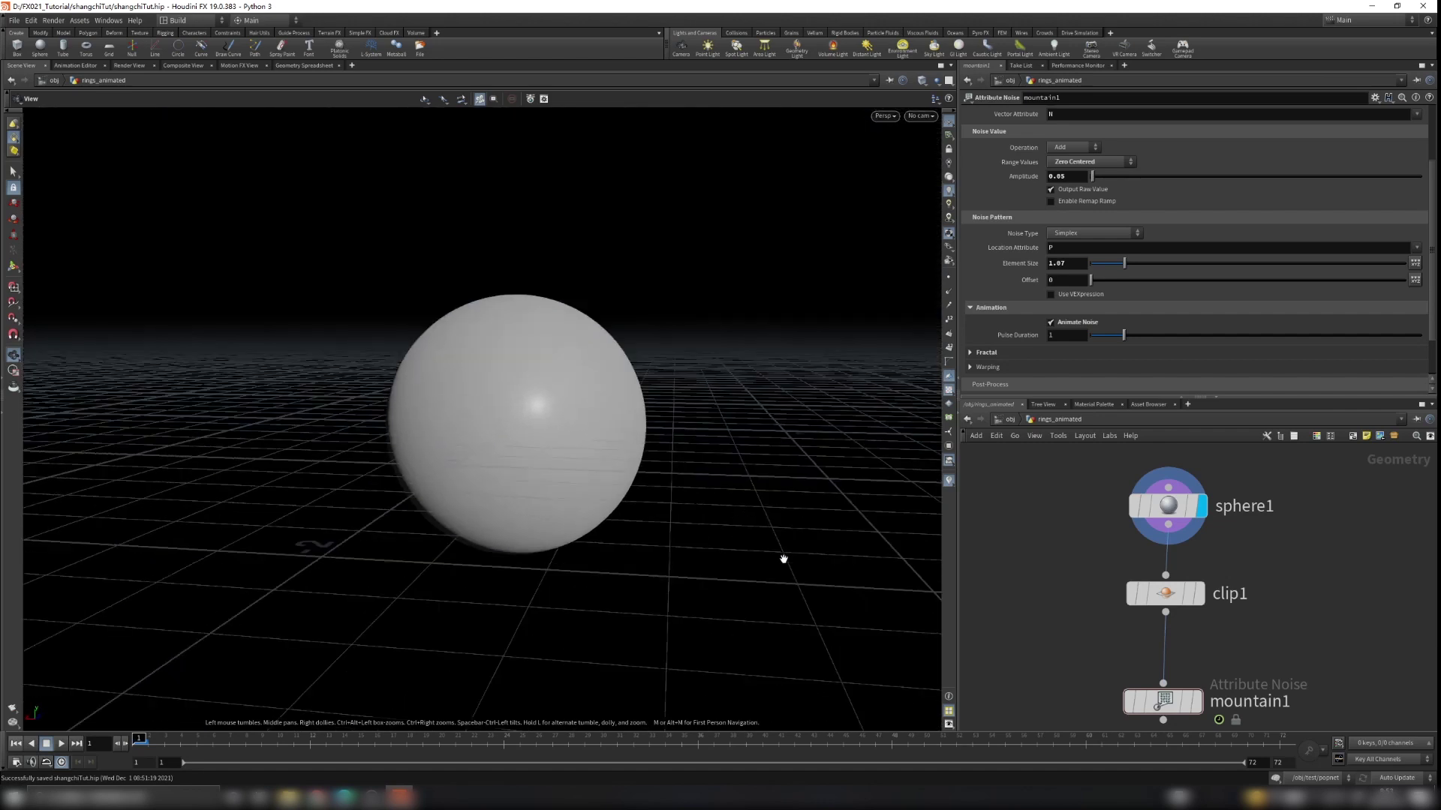
Display the mountain1 node again and examine the half sphere's open side and its position relative to the grid
{"action": "middle_click_drag", "start_coordinate": [1267, 679], "coordinate": [1256, 580]}
{"action": "left_click", "coordinate": [1187, 603]}
{"action": "left_click_drag", "start_coordinate": [833, 505], "coordinate": [623, 344]}
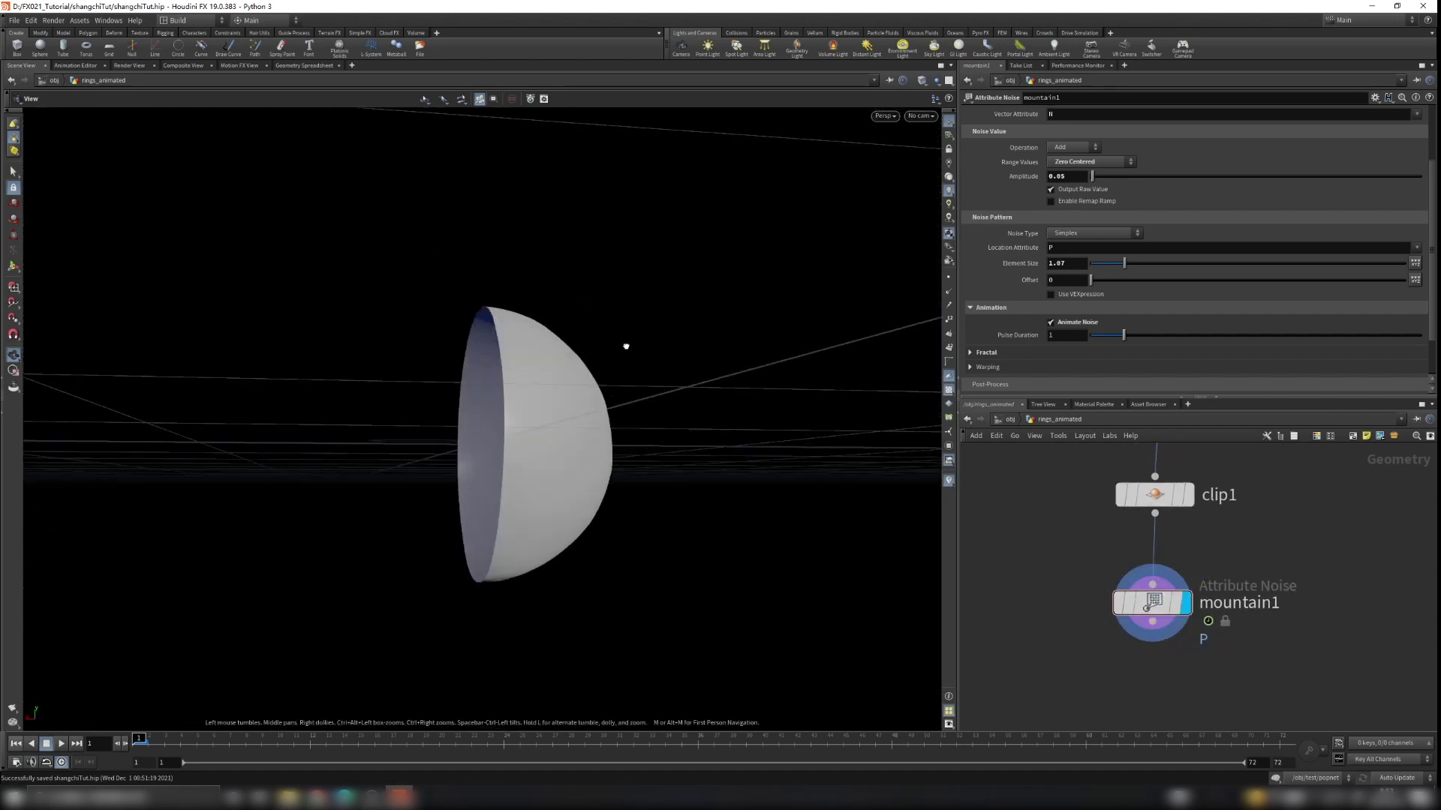
{"action": "left_click_drag", "start_coordinate": [579, 478], "coordinate": [678, 420]}
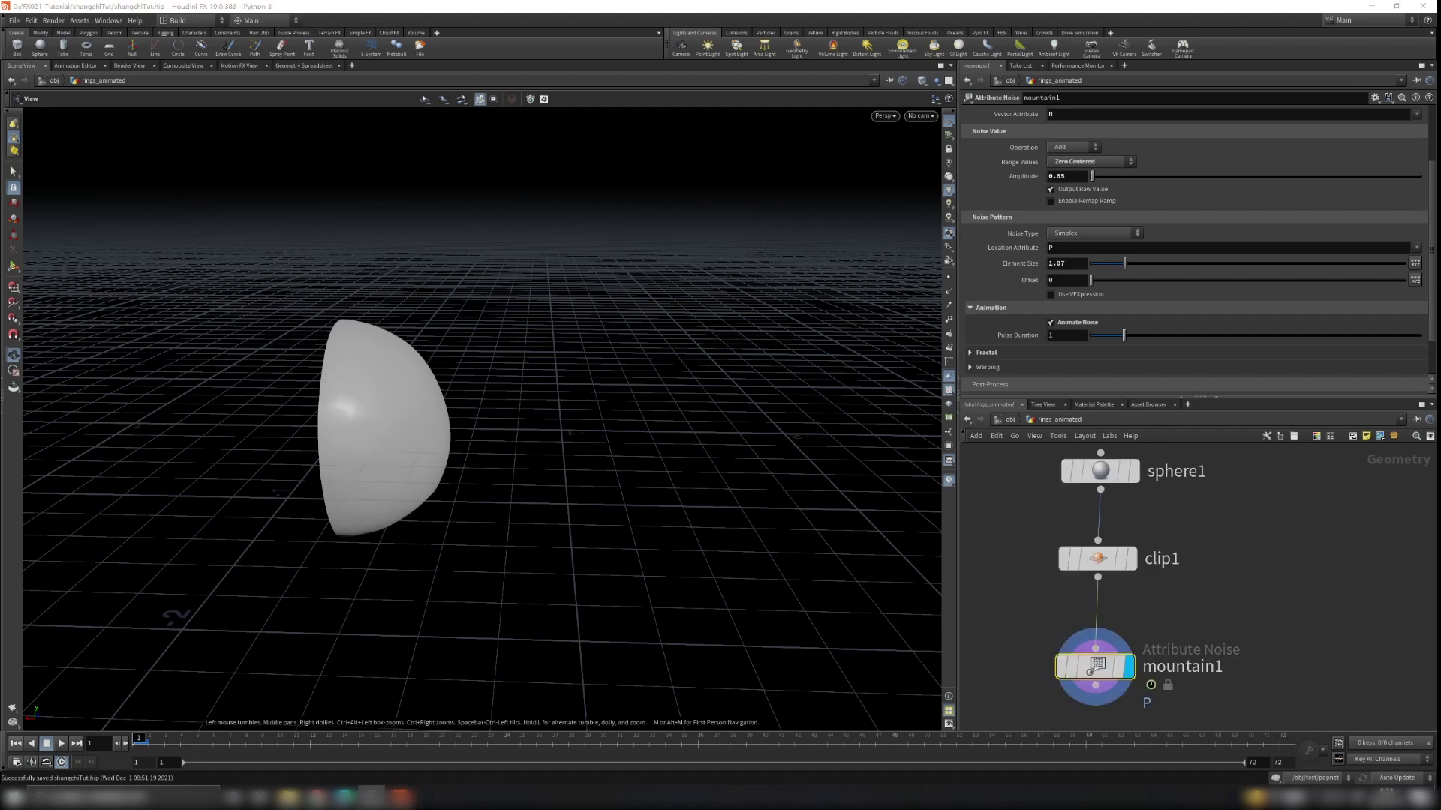
{"action": "key", "text": "h"}
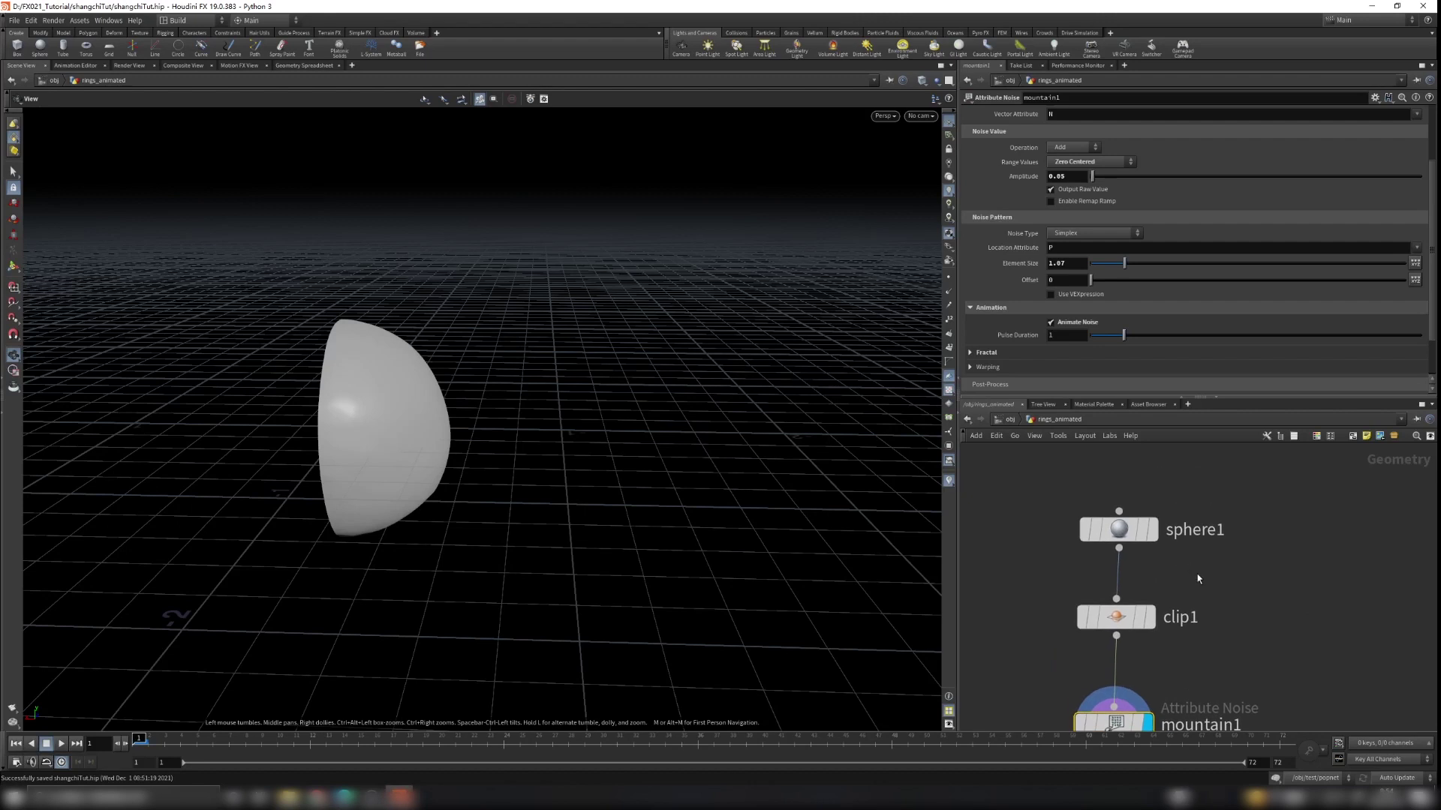
{"action": "scroll", "coordinate": [1132, 592], "scroll_direction": "up", "scroll_amount": 2}
{"action": "left_click_drag", "start_coordinate": [450, 507], "coordinate": [289, 382]}
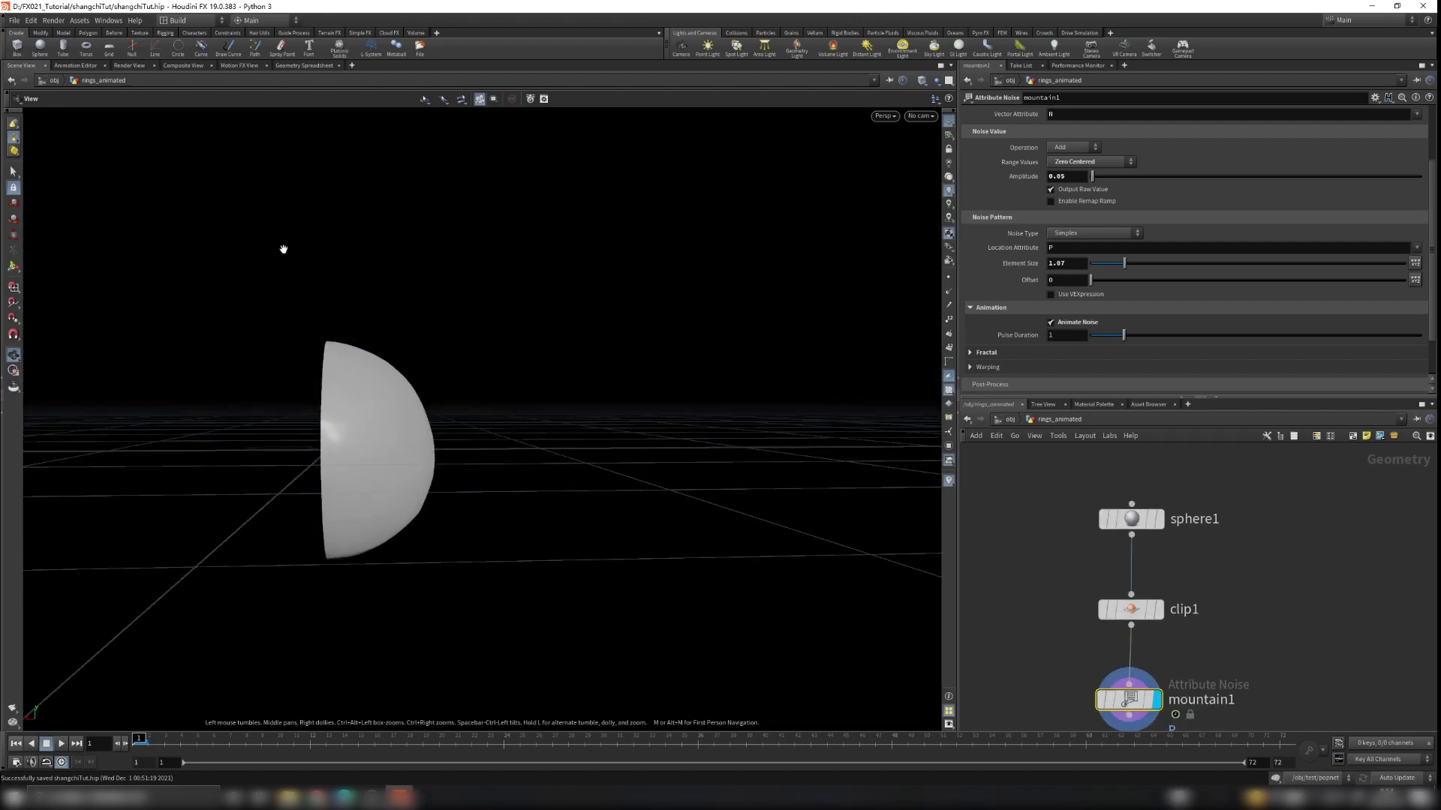
{"action": "key", "text": "Tab"}
{"action": "type", "text": "match"}
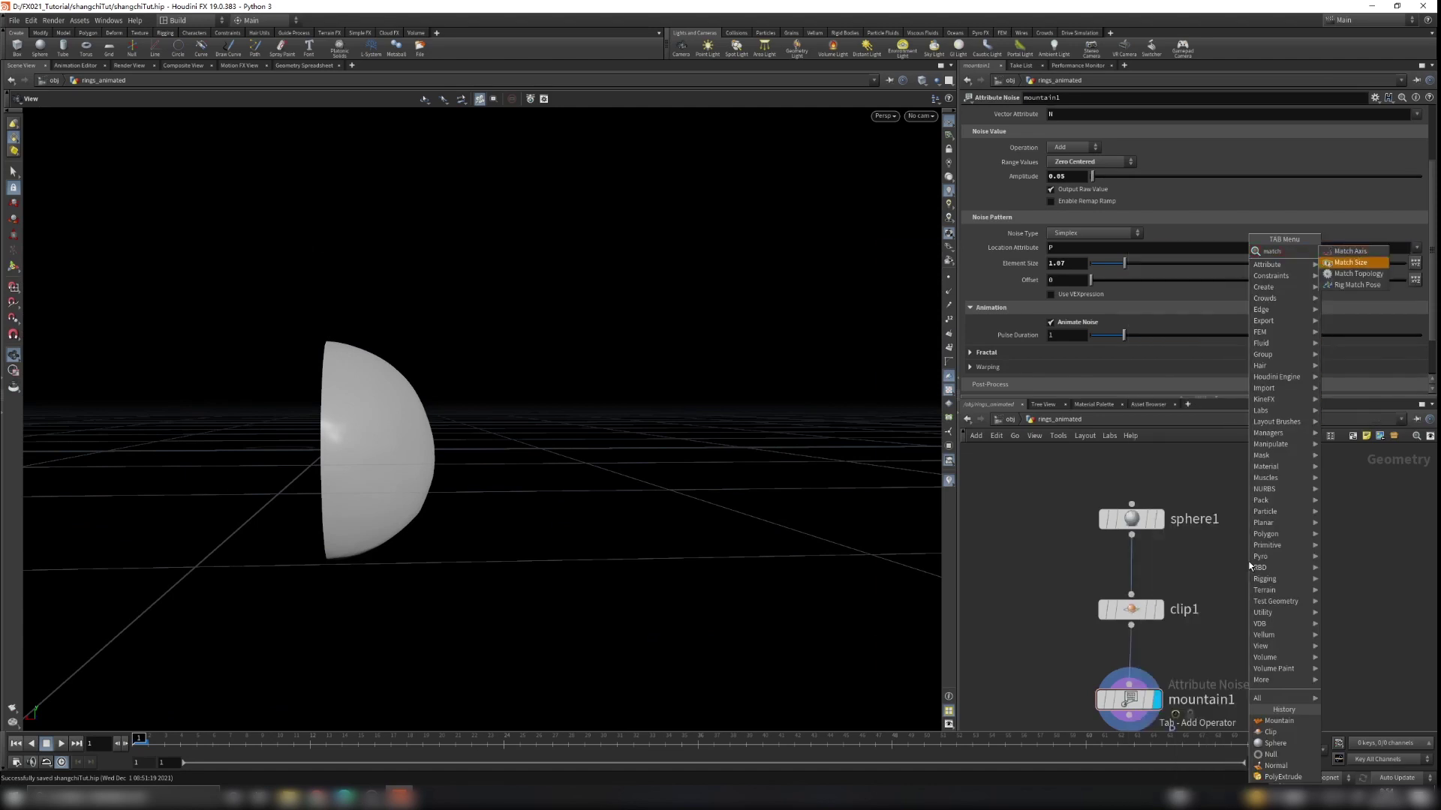
{"action": "key", "text": "Return"}
{"action": "left_click", "coordinate": [1248, 563]}
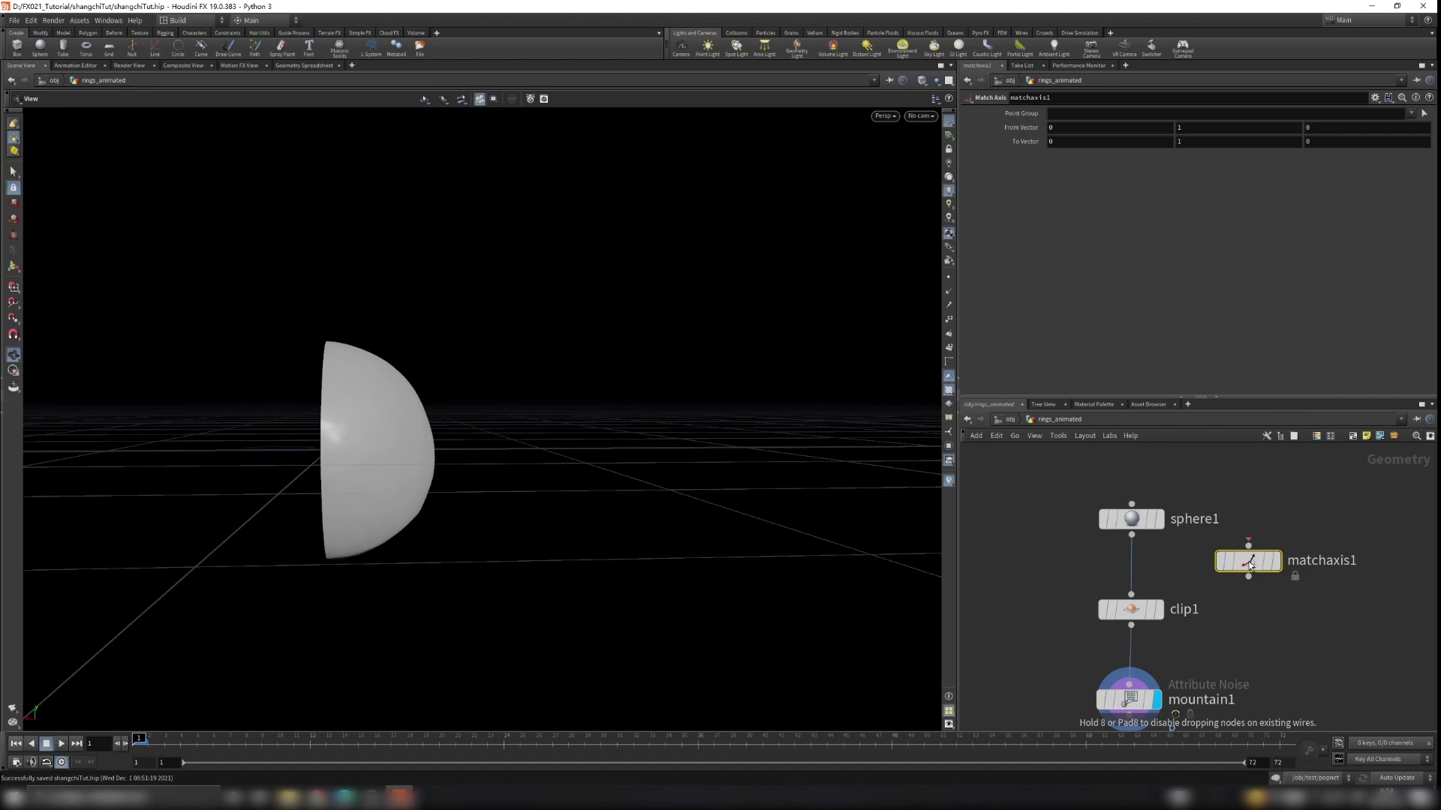
{"action": "key", "text": "Delete"}
Insert a Match Size node between sphere1 and clip1, display it and set Justify Y to Min
{"action": "key", "text": "Tab"}
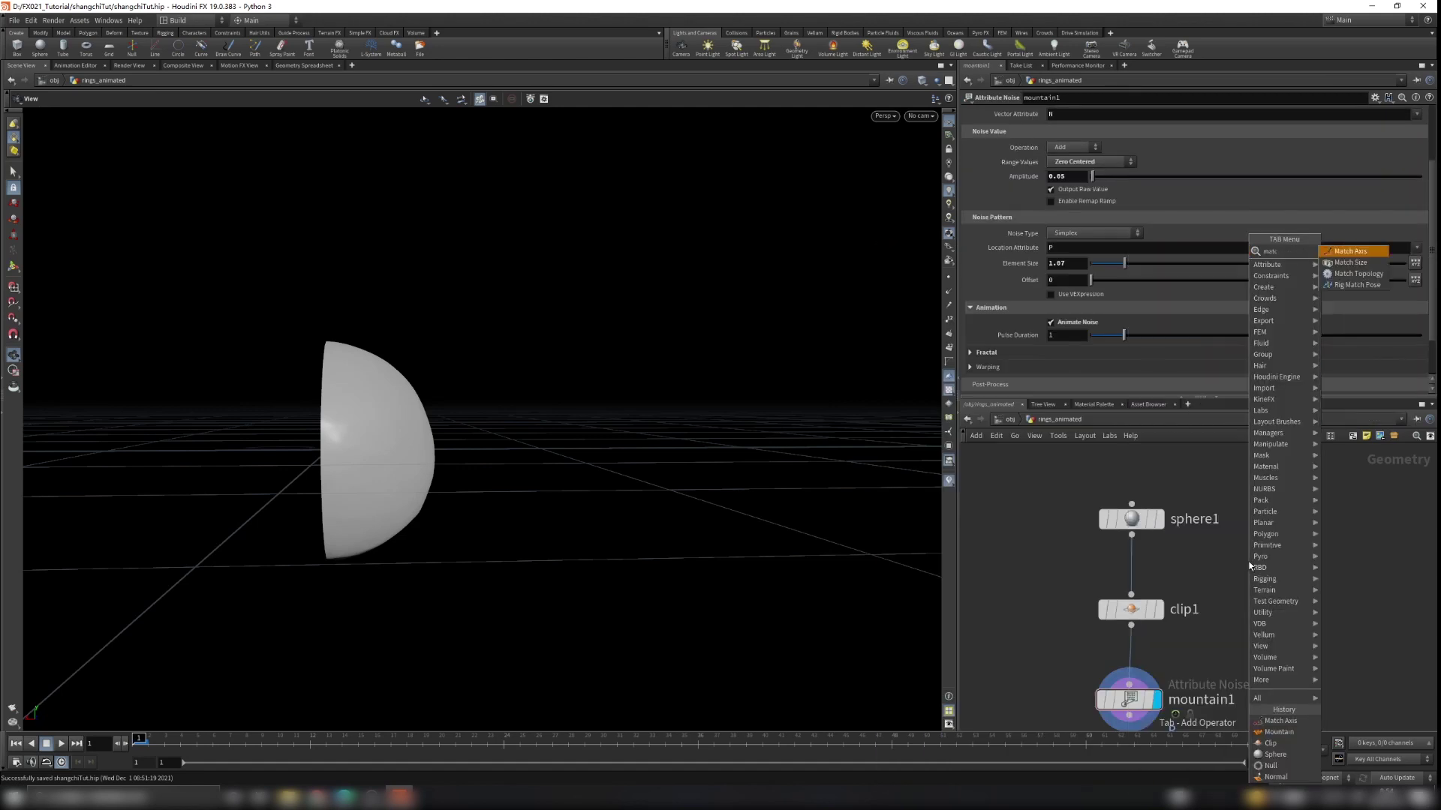
{"action": "key", "text": "Escape"}
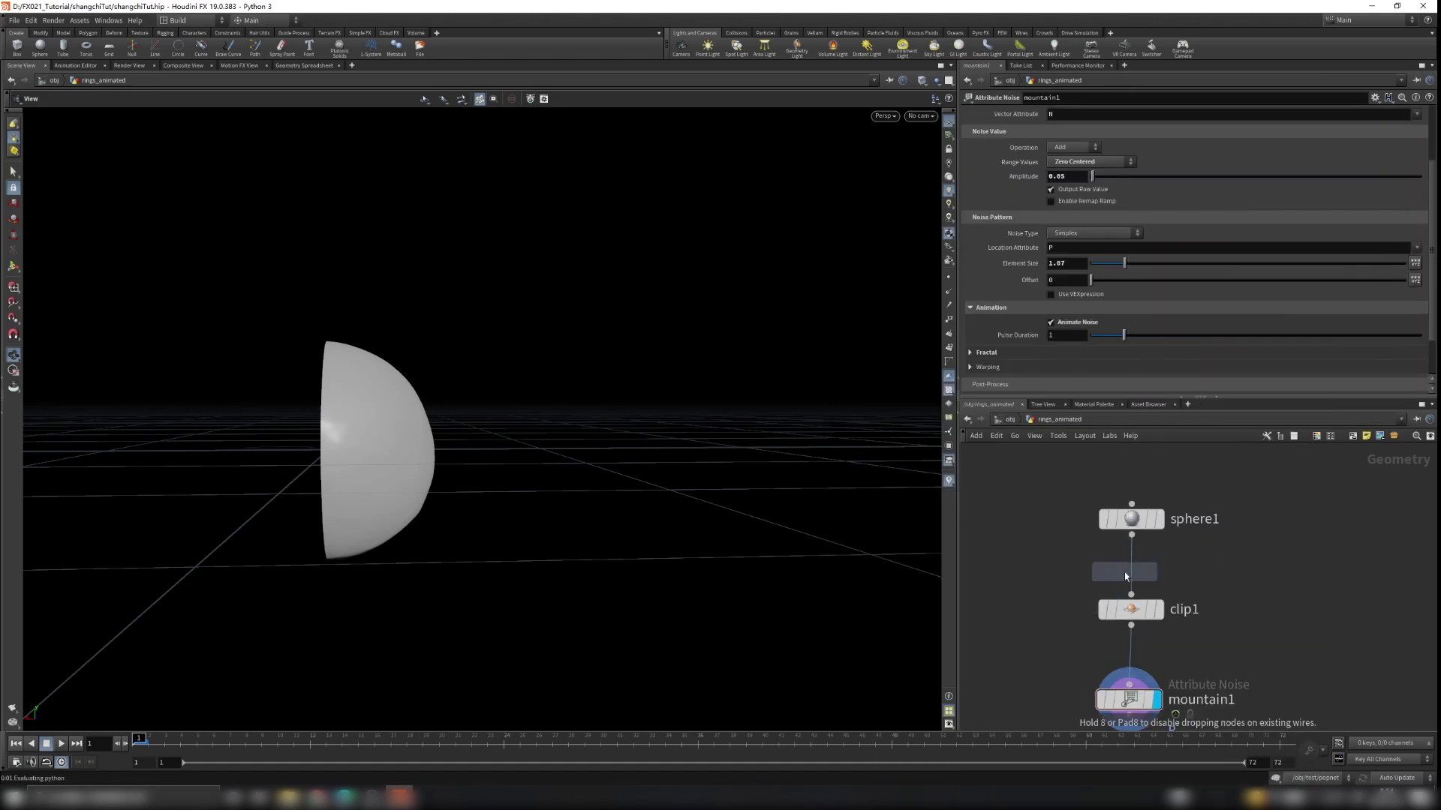
{"action": "left_click", "coordinate": [1133, 573]}
{"action": "mouse_move", "coordinate": [1167, 584]}
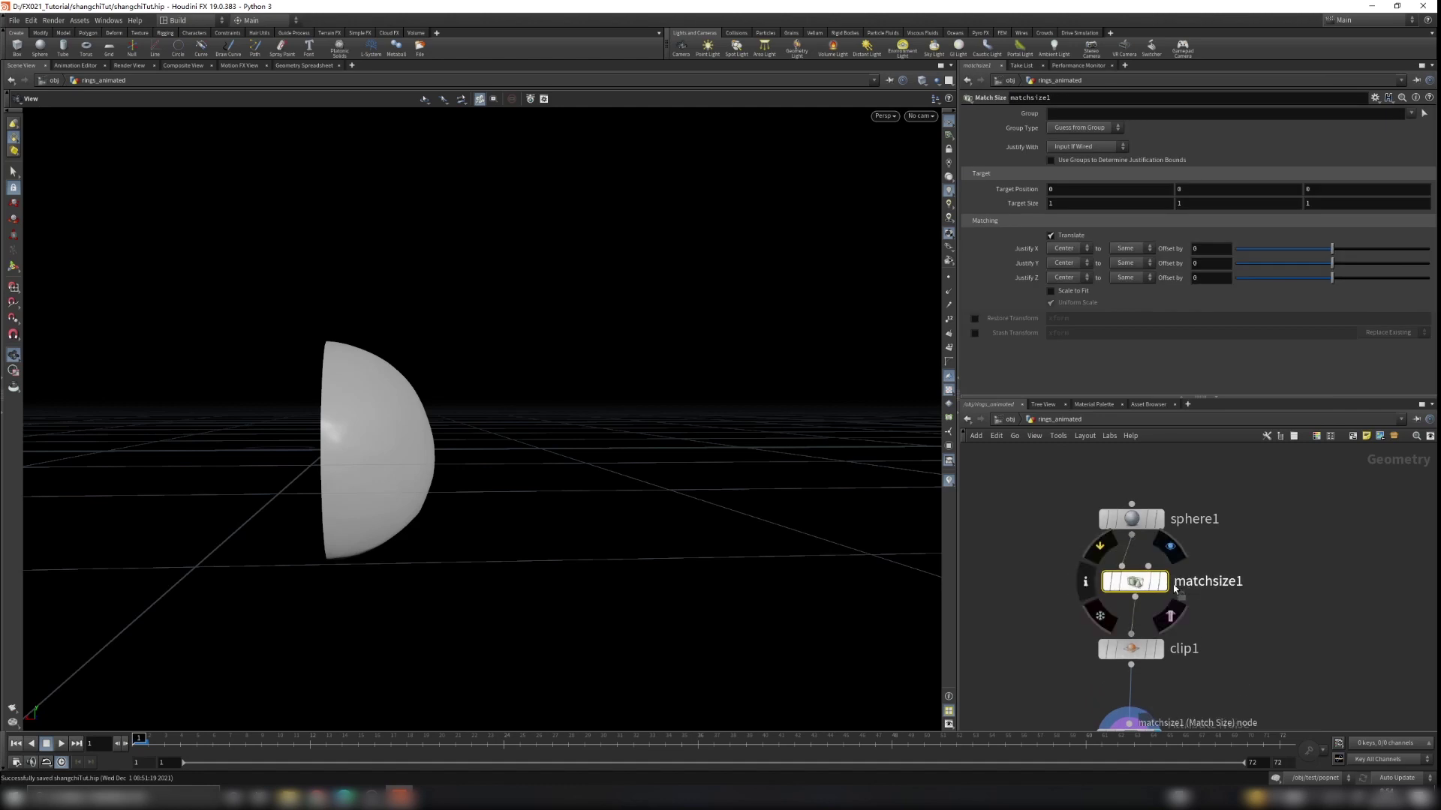
{"action": "middle_click_drag", "start_coordinate": [1255, 611], "coordinate": [1239, 564]}
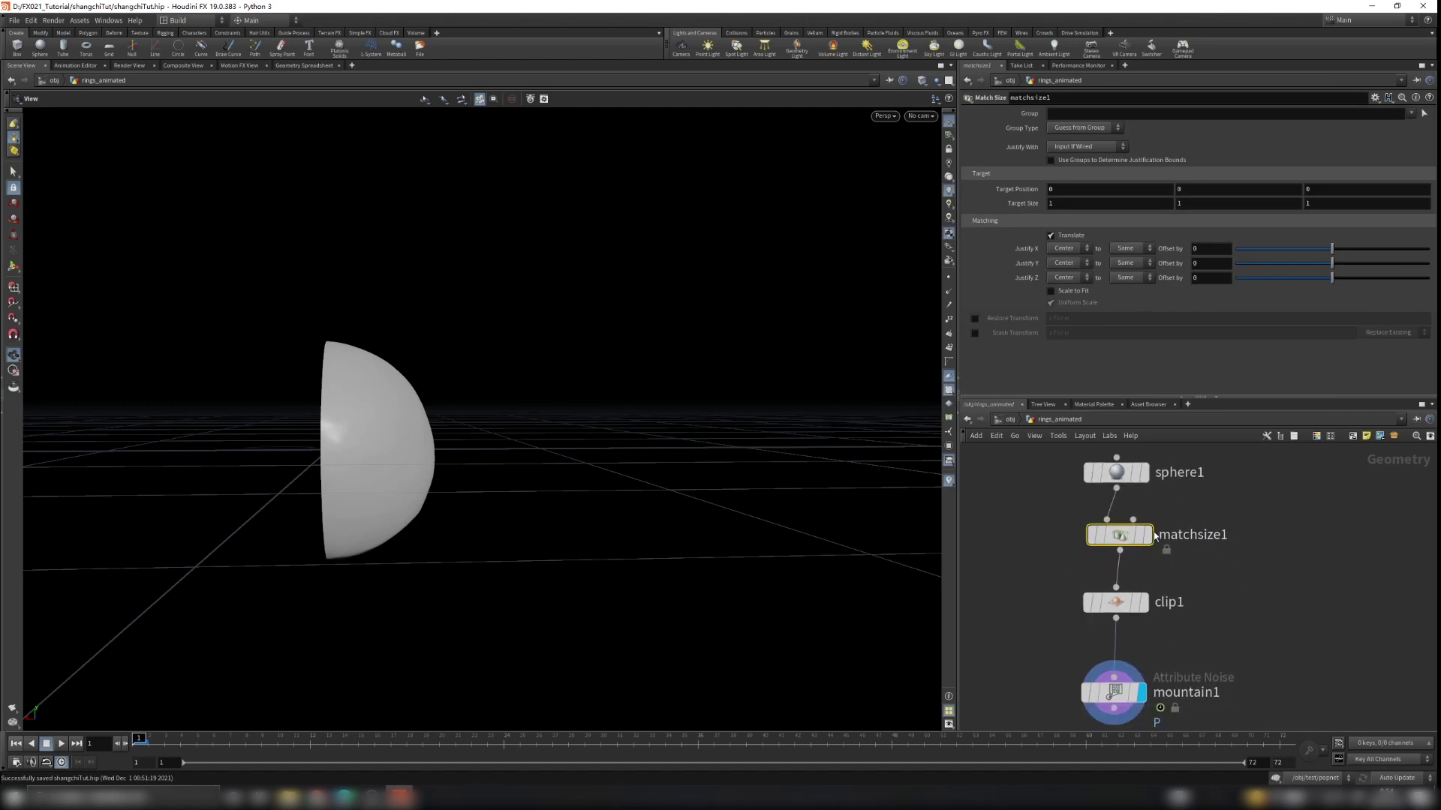
{"action": "left_click", "coordinate": [1149, 534]}
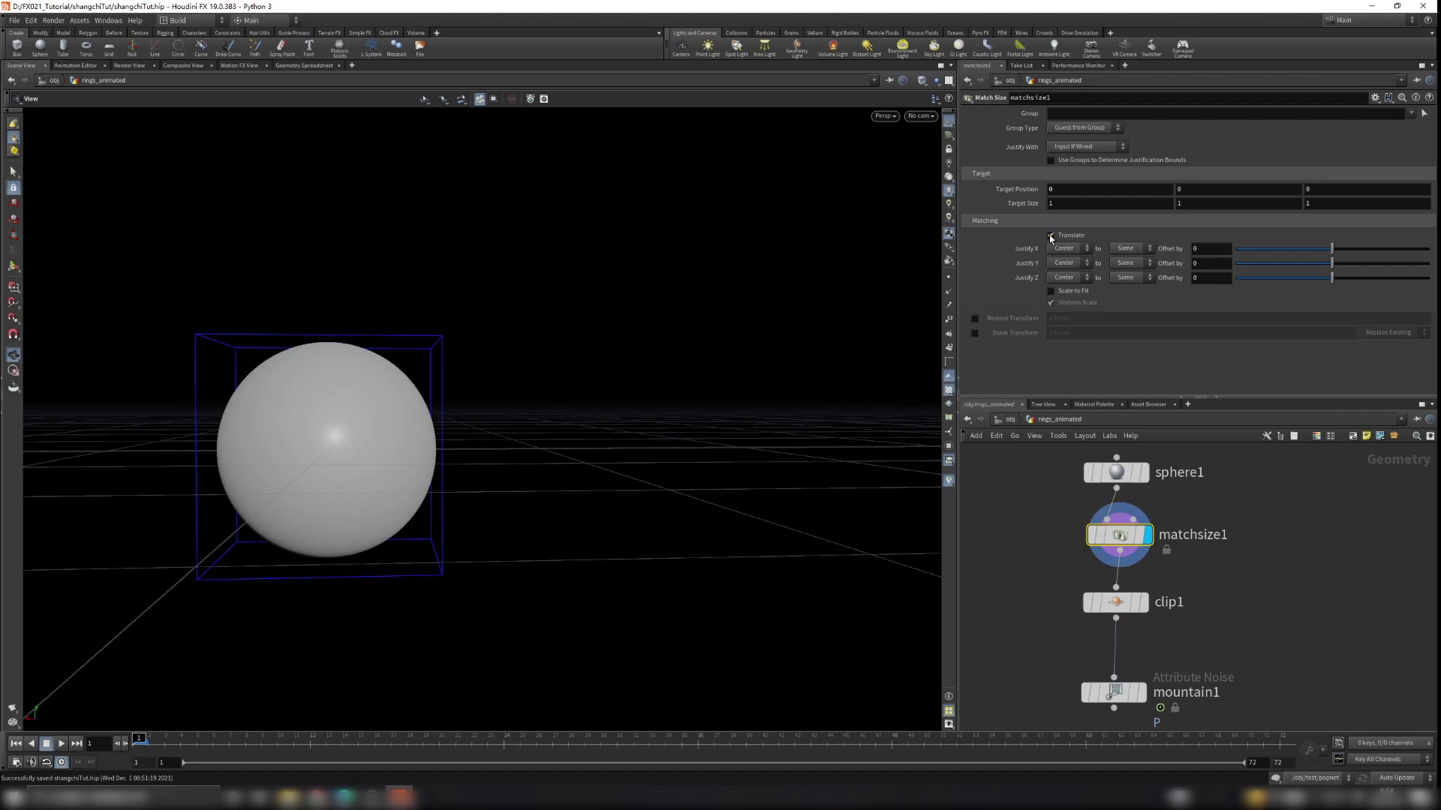
{"action": "left_click", "coordinate": [1080, 264]}
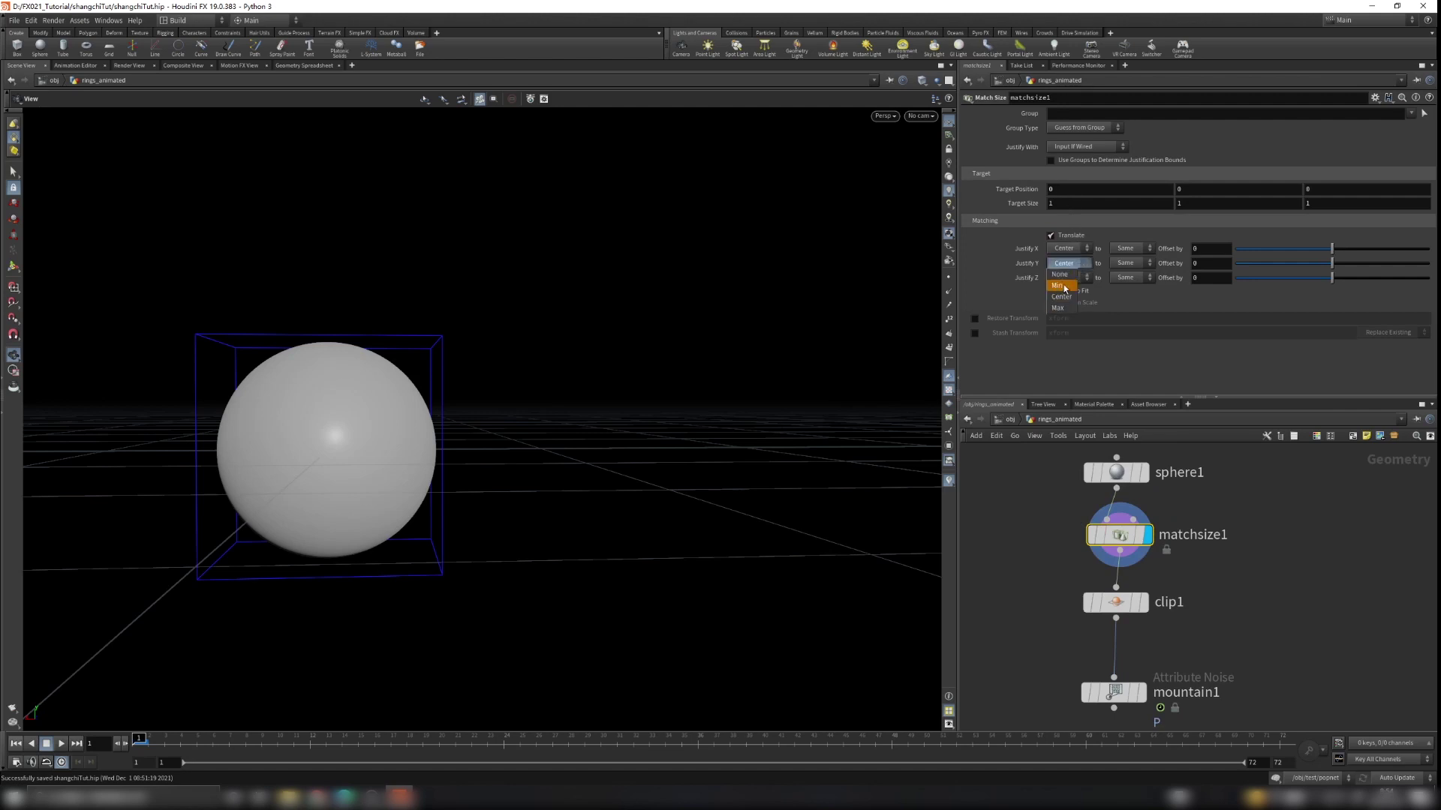
{"action": "left_click", "coordinate": [1066, 289]}
Examine the grounded sphere and display the clip1 and mountain1 nodes in turn to check the half sphere
{"action": "right_click_drag", "start_coordinate": [676, 430], "coordinate": [605, 433]}
{"action": "left_click_drag", "start_coordinate": [604, 434], "coordinate": [885, 518]}
{"action": "mouse_move", "coordinate": [1234, 595]}
{"action": "middle_mouse_down"}
{"action": "mouse_move", "coordinate": [1247, 620]}
{"action": "mouse_move", "coordinate": [1248, 574]}
{"action": "middle_mouse_up"}
{"action": "left_click", "coordinate": [1141, 597]}
{"action": "left_click", "coordinate": [1143, 630]}
{"action": "left_click_drag", "start_coordinate": [351, 473], "coordinate": [382, 488]}
Add a Transform node in empty space beside the mountain1 node
{"action": "scroll", "coordinate": [1139, 536], "scroll_direction": "down", "scroll_amount": 3}
{"action": "scroll", "coordinate": [1139, 535], "scroll_direction": "down", "scroll_amount": 3}
{"action": "key", "text": "Tab"}
{"action": "type", "text": "tub"}
{"action": "key", "text": "Return"}
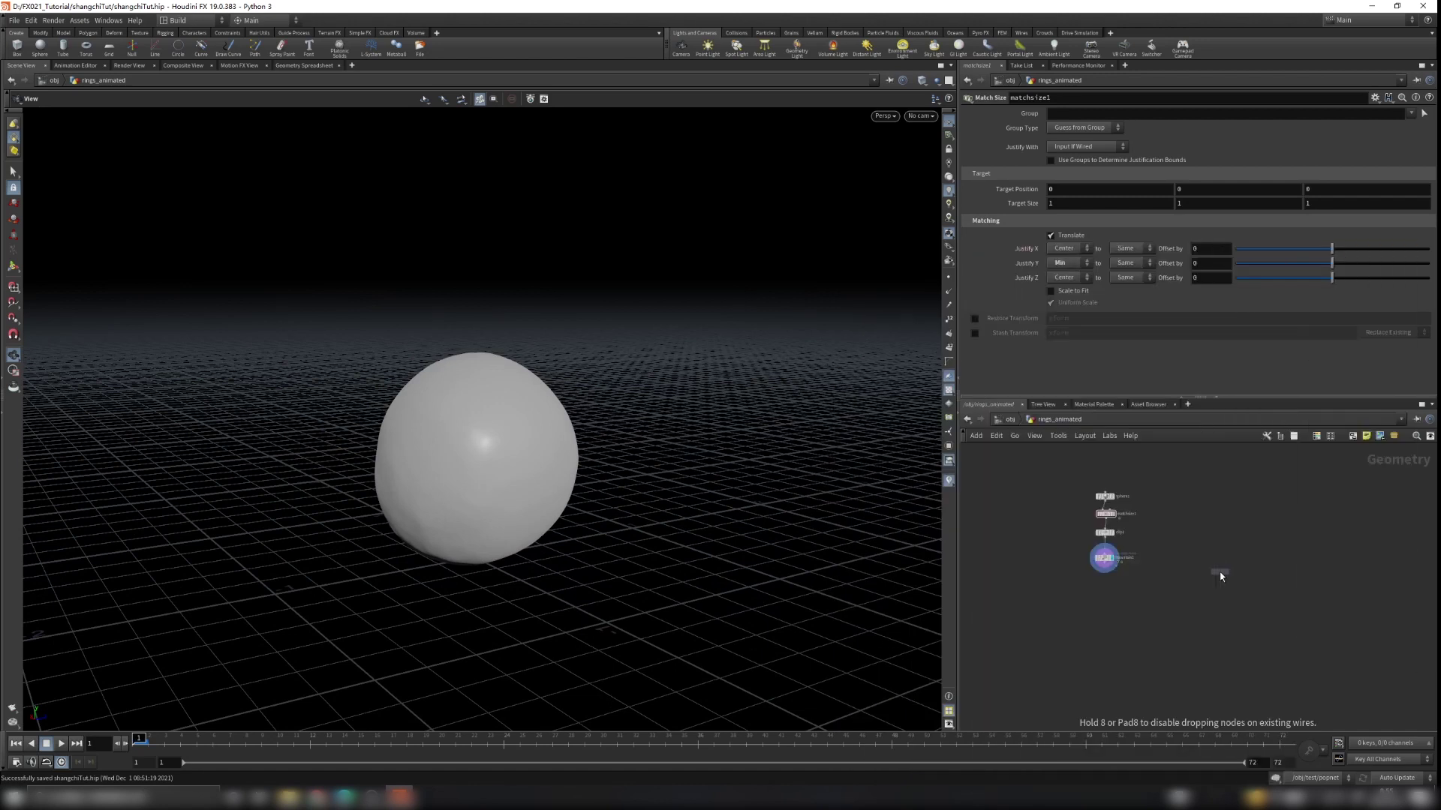
{"action": "left_click", "coordinate": [1188, 562]}
{"action": "scroll", "coordinate": [1137, 542], "scroll_direction": "up", "scroll_amount": 5}
Template the matchsize1 node, connect its output to transform1 and display the transform
{"action": "left_click_drag", "start_coordinate": [698, 525], "coordinate": [781, 457]}
{"action": "mouse_move", "coordinate": [1083, 499]}
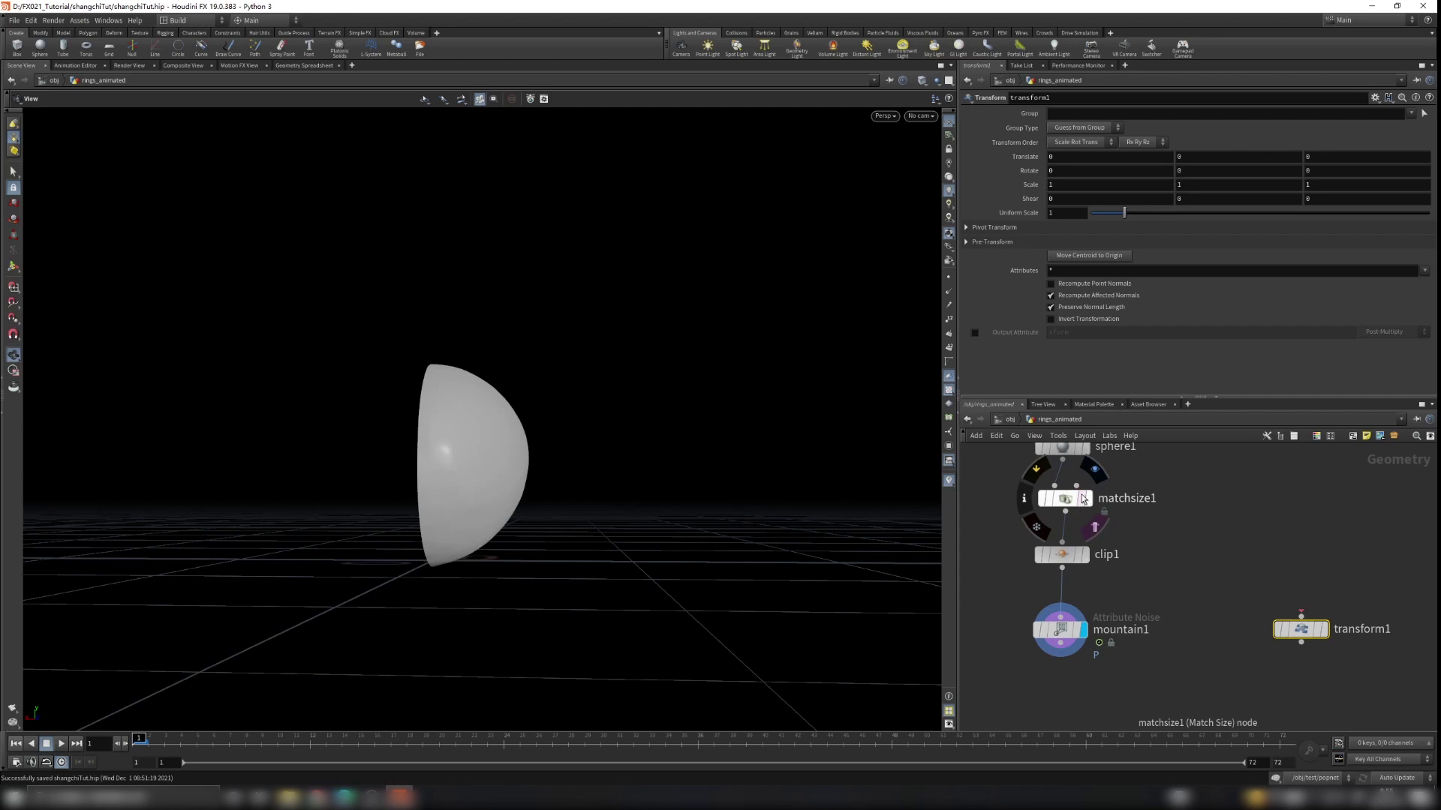
{"action": "left_click", "coordinate": [1082, 499]}
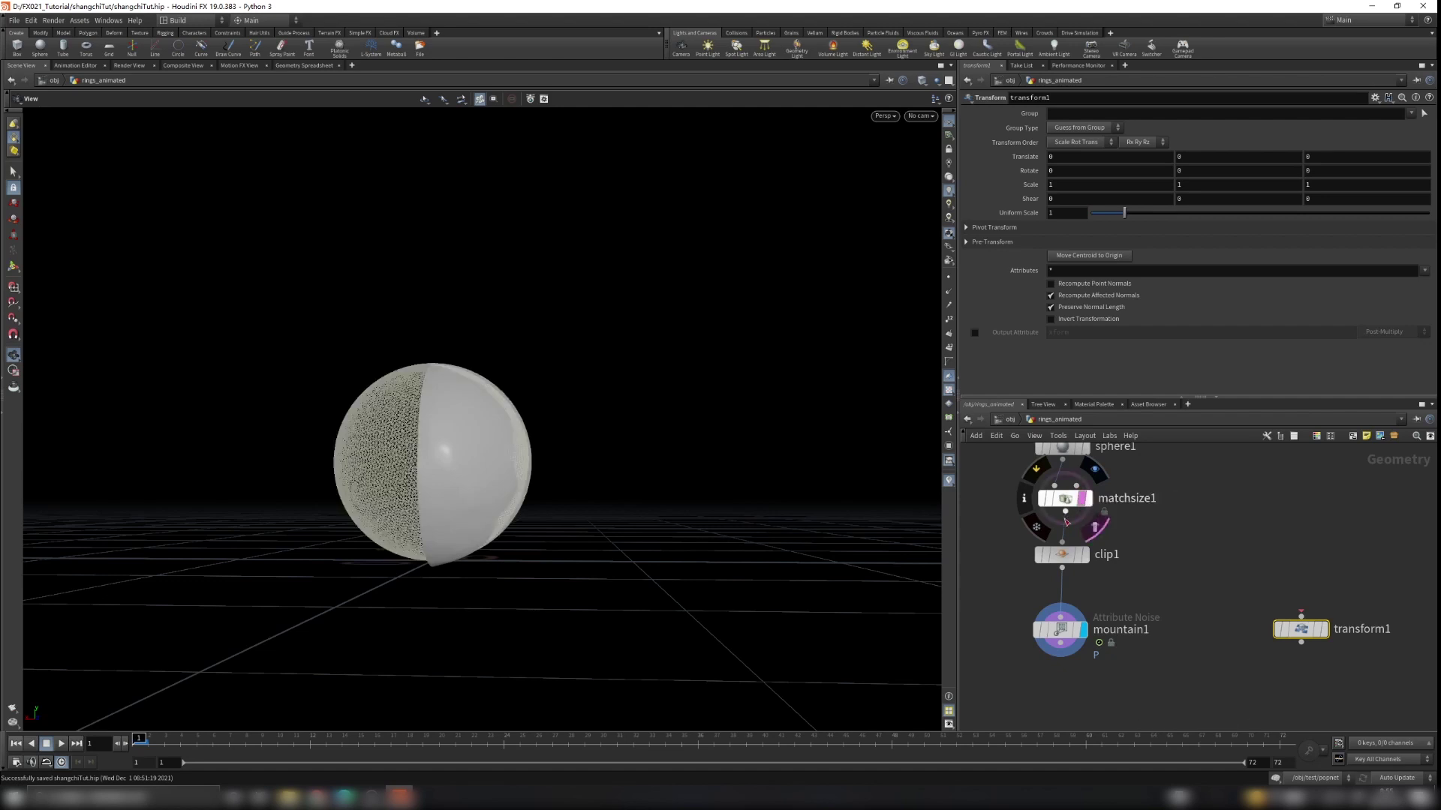
{"action": "left_click_drag", "start_coordinate": [1065, 513], "coordinate": [1292, 642]}
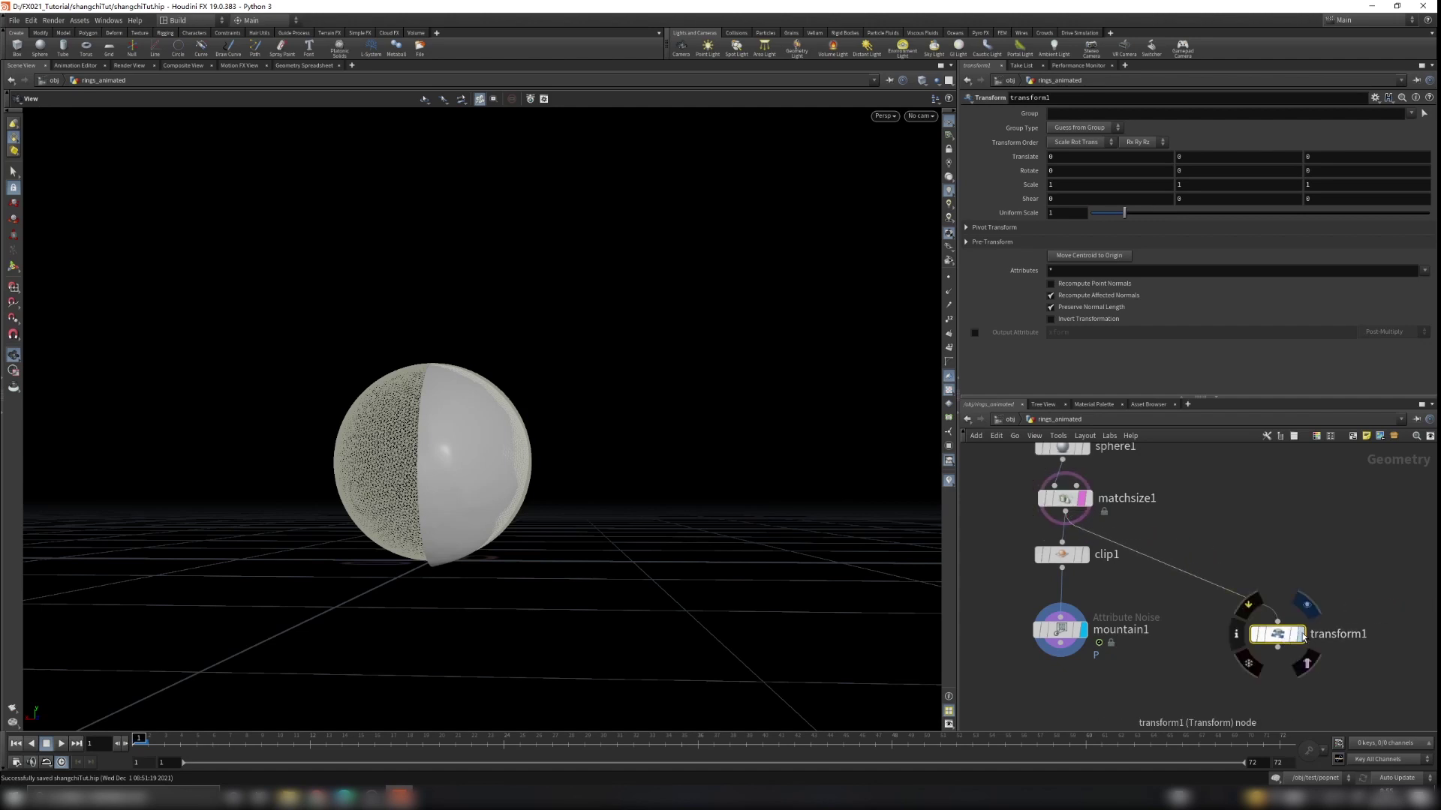
{"action": "left_click", "coordinate": [1302, 637]}
Set the X translation of transform1 to -2.4 to separate the sphere copy from the templated one
{"action": "scroll", "coordinate": [664, 498], "scroll_direction": "down", "scroll_amount": 2}
{"action": "left_click_drag", "start_coordinate": [820, 473], "coordinate": [488, 463]}
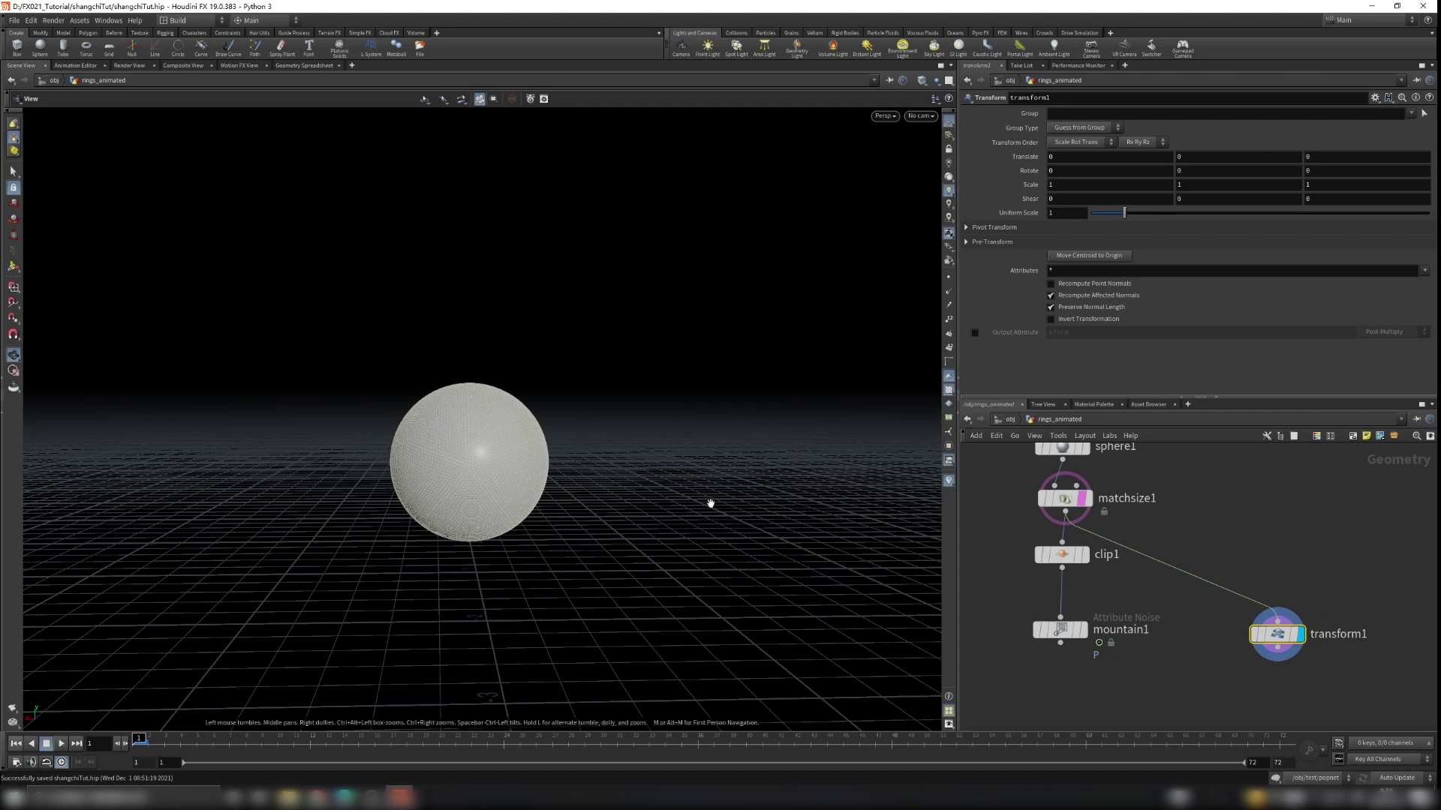
{"action": "middle_click_drag", "start_coordinate": [1054, 156], "coordinate": [927, 184]}
{"action": "type", "text": "4"}
{"action": "left_click", "coordinate": [1242, 544]}
{"action": "left_click_drag", "start_coordinate": [780, 492], "coordinate": [815, 436]}
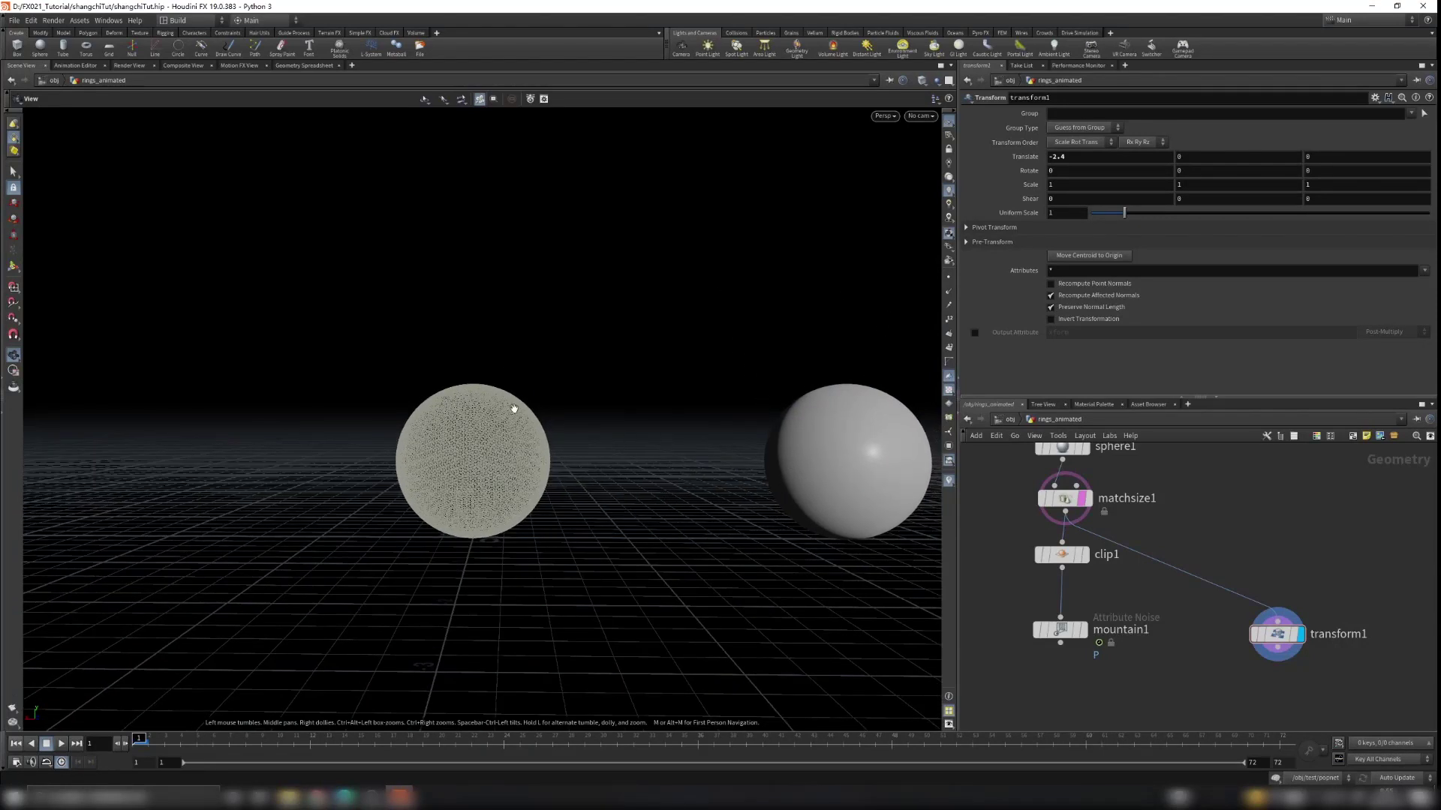
{"action": "middle_click_drag", "start_coordinate": [790, 464], "coordinate": [778, 450]}
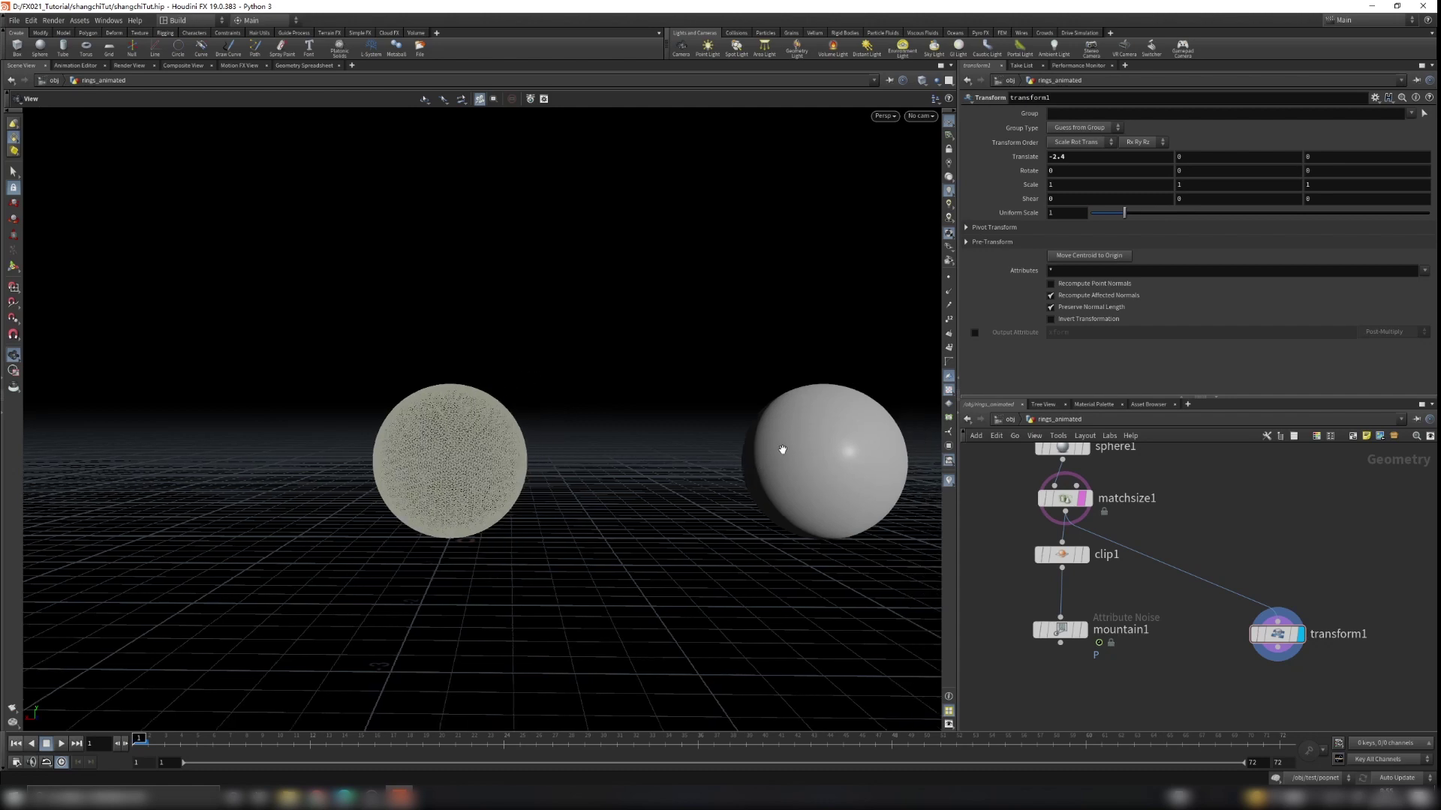
Set the uniform scale of transform1 to 0.8
{"action": "left_click_drag", "start_coordinate": [1123, 219], "coordinate": [1059, 216]}
{"action": "left_click", "coordinate": [1061, 215]}
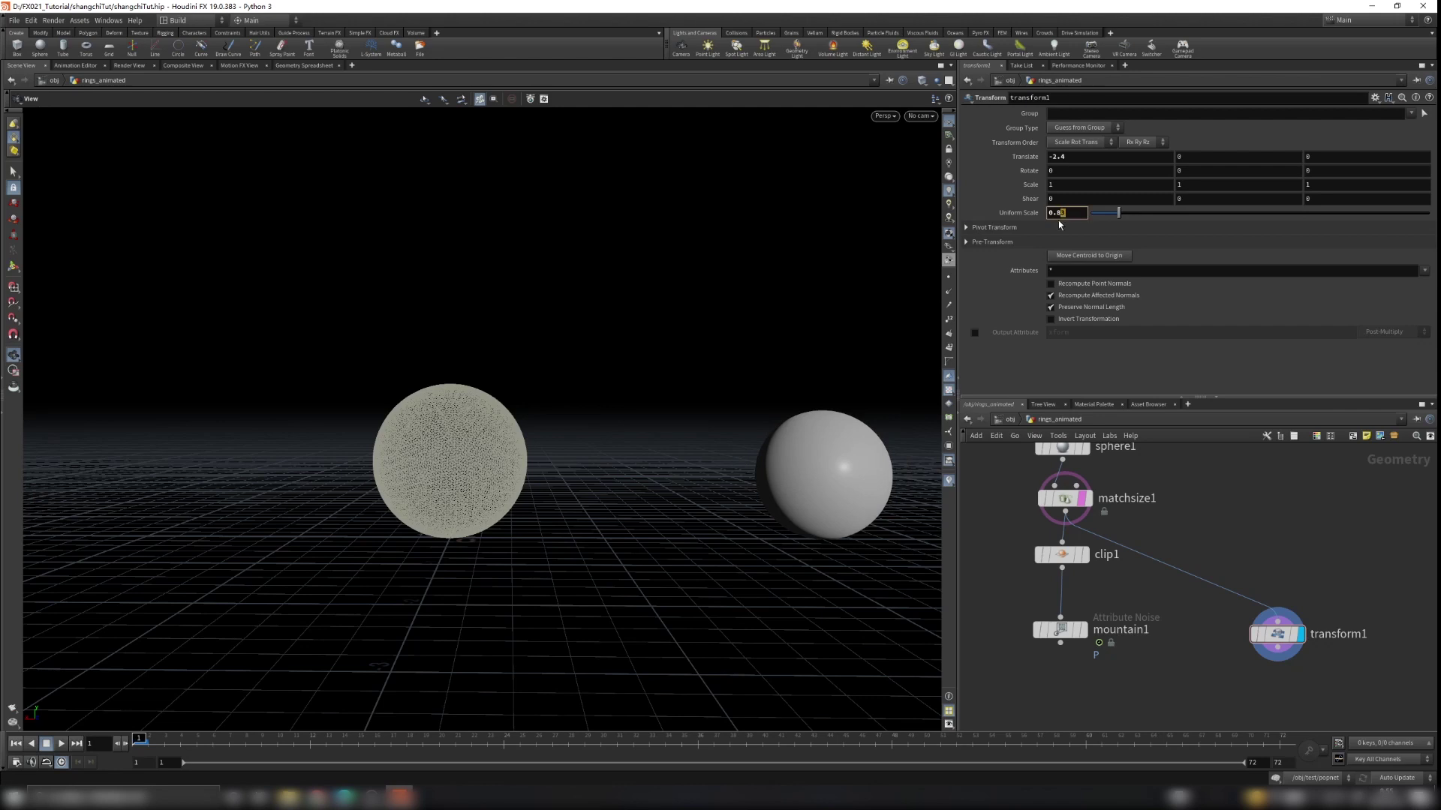
{"action": "key", "text": "Return"}
Compare the scaled sphere with the templated one, try a uniform scale of 0.76 and undo it
{"action": "middle_click_drag", "start_coordinate": [801, 499], "coordinate": [656, 435]}
{"action": "left_click_drag", "start_coordinate": [757, 500], "coordinate": [726, 490]}
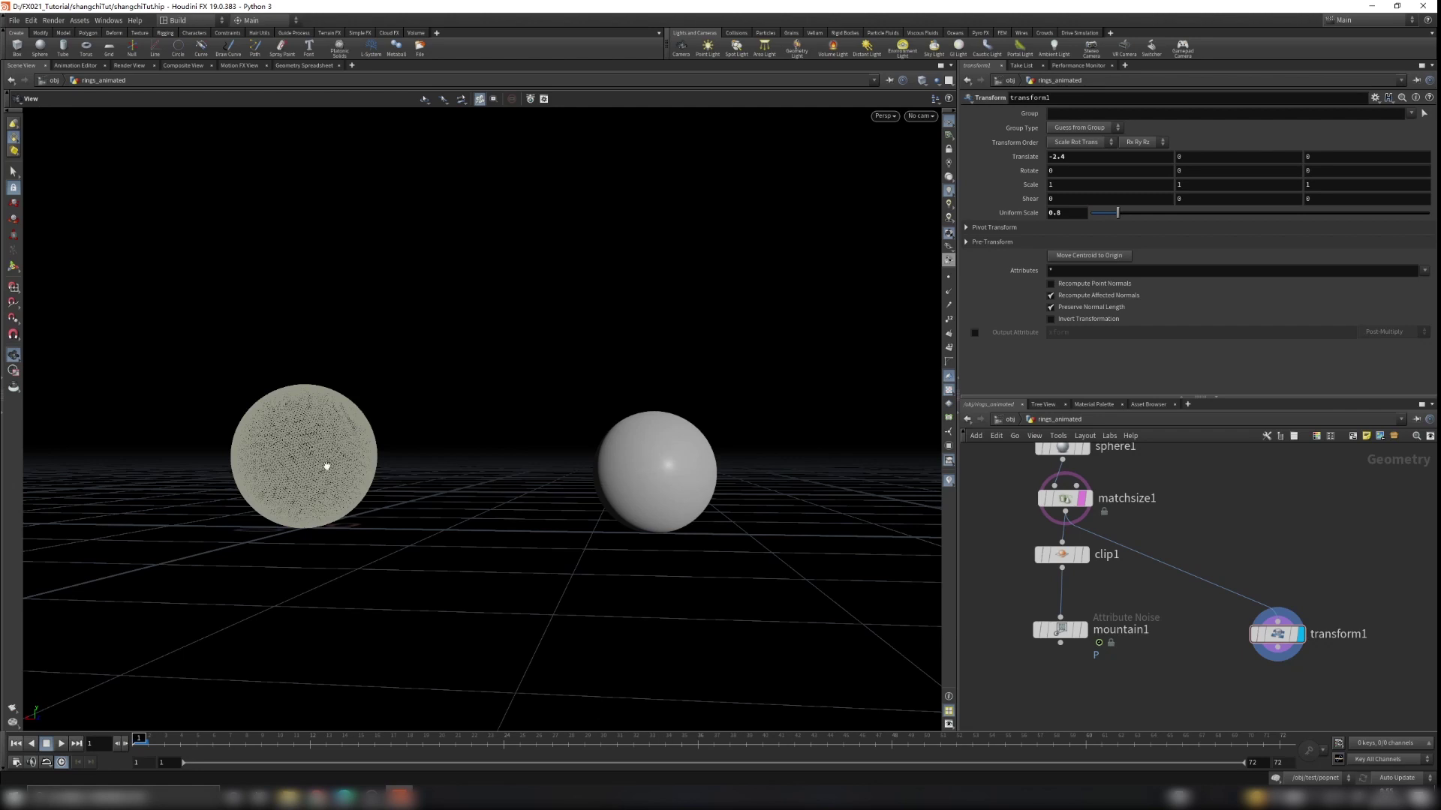
{"action": "left_click_drag", "start_coordinate": [303, 466], "coordinate": [370, 448]}
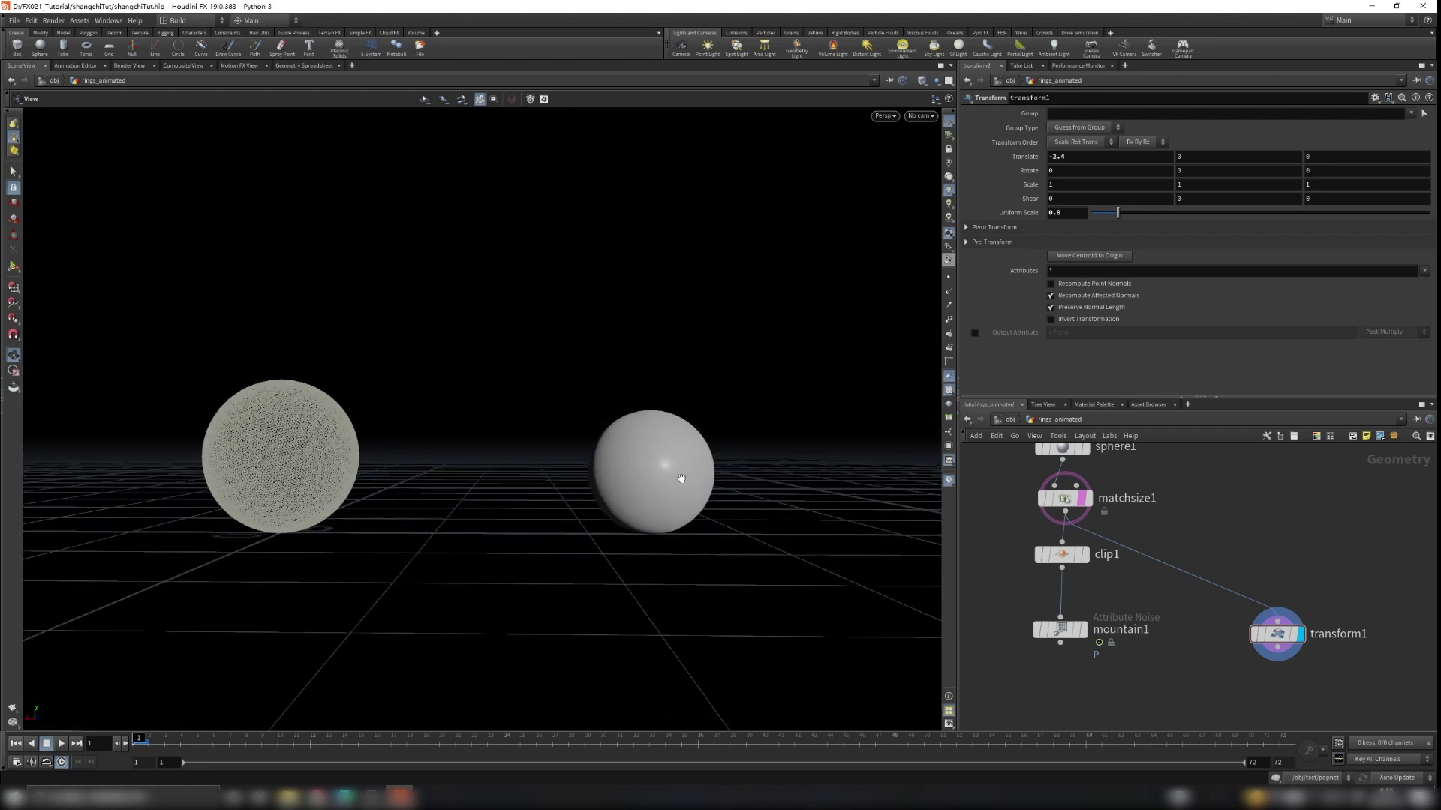
{"action": "left_click_drag", "start_coordinate": [1118, 214], "coordinate": [1081, 233]}
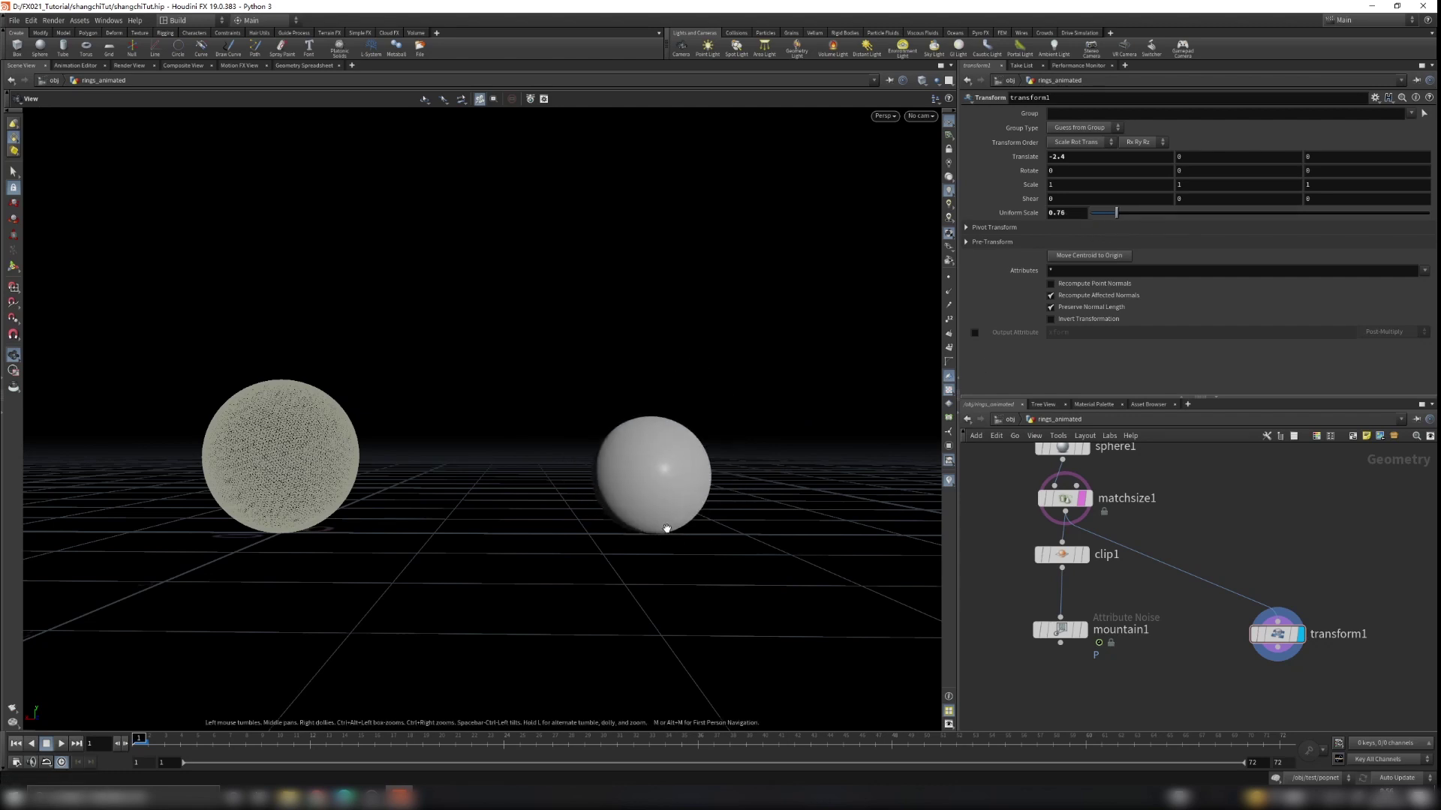
{"action": "key", "text": "ctrl+z"}
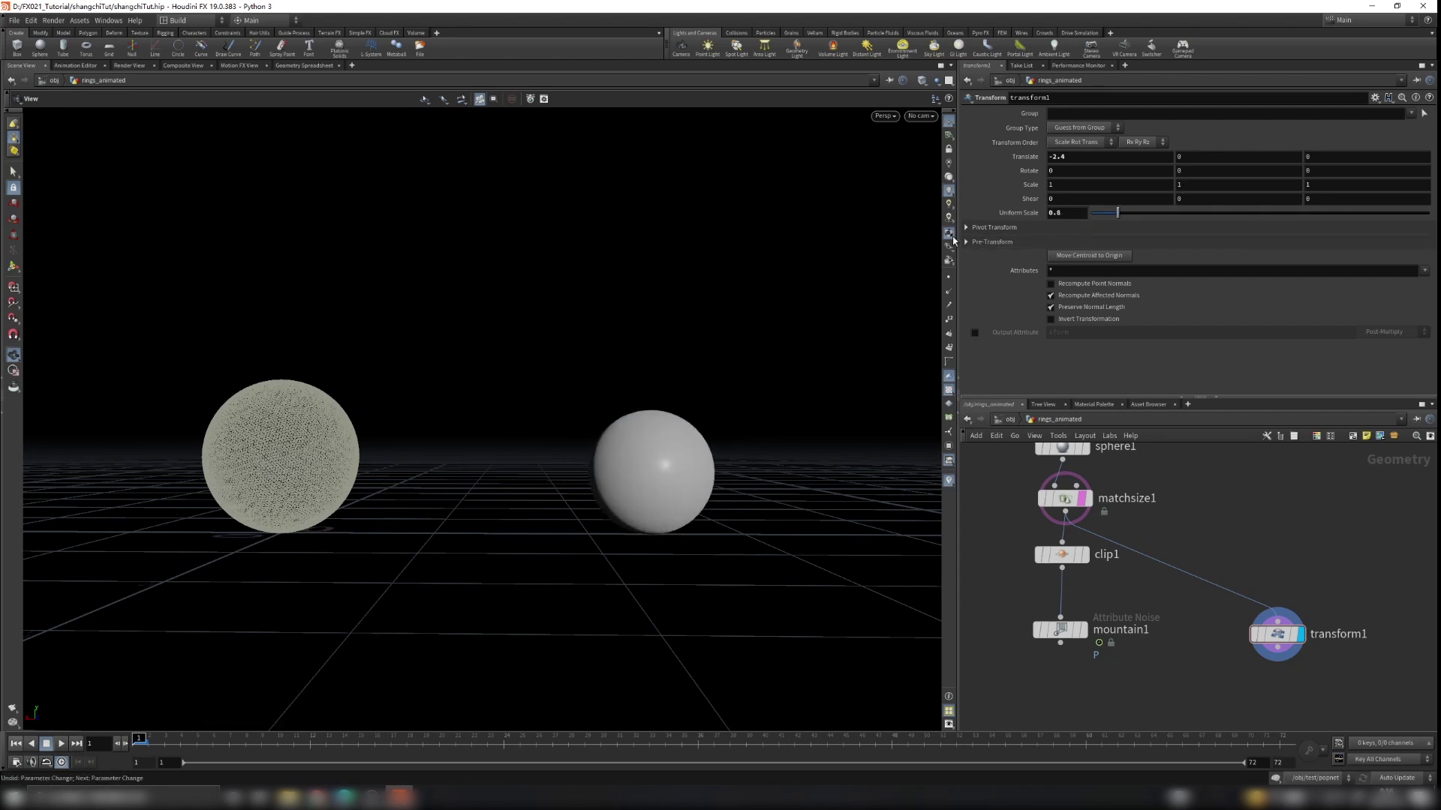
Set the pivot translation of transform1 to the centroid expressions $CEX, $CEY and $CEZ
{"action": "left_click", "coordinate": [966, 229]}
{"action": "left_click_drag", "start_coordinate": [1067, 243], "coordinate": [966, 259]}
{"action": "type", "text": "$CEX"}
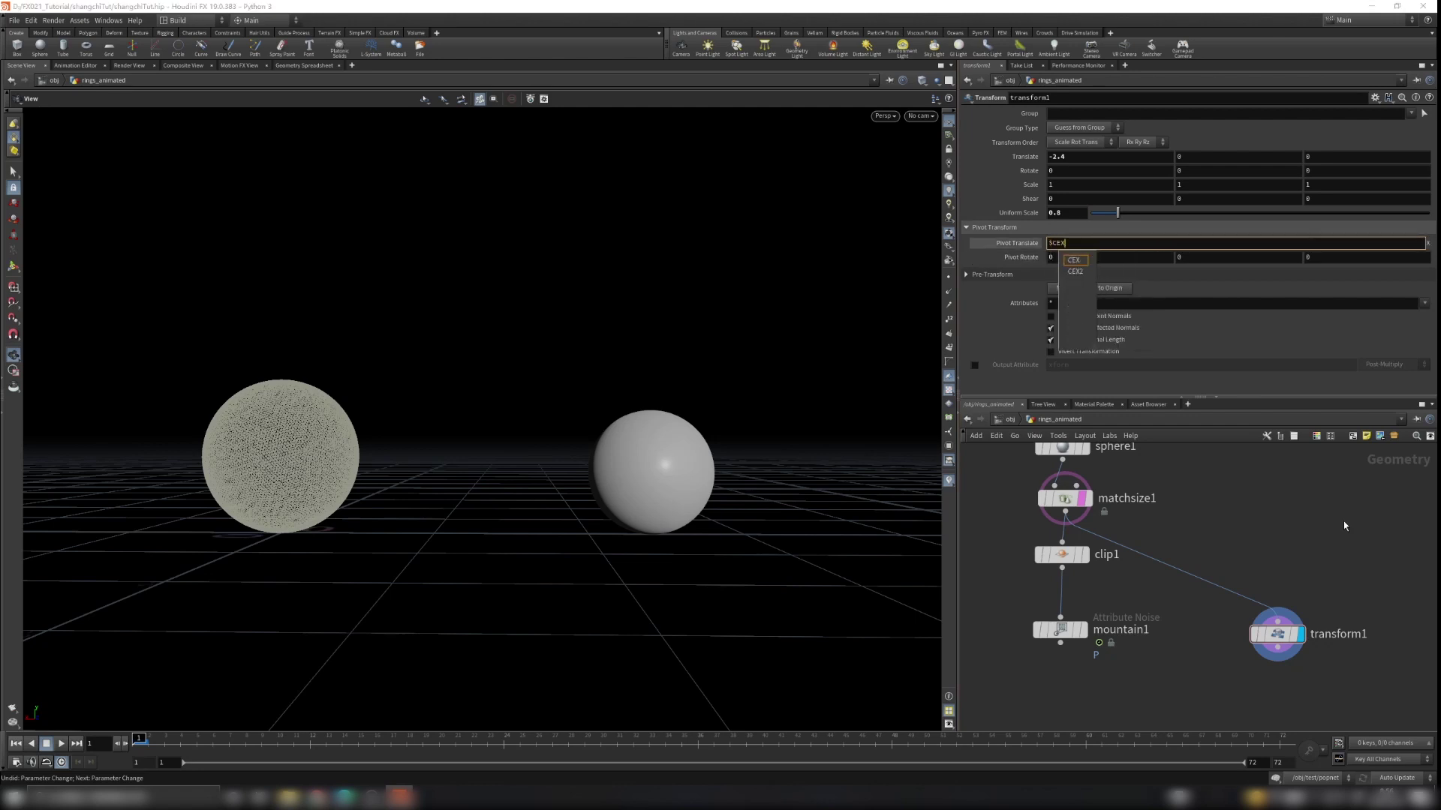
{"action": "key", "text": "Return"}
{"action": "left_click", "coordinate": [1177, 246]}
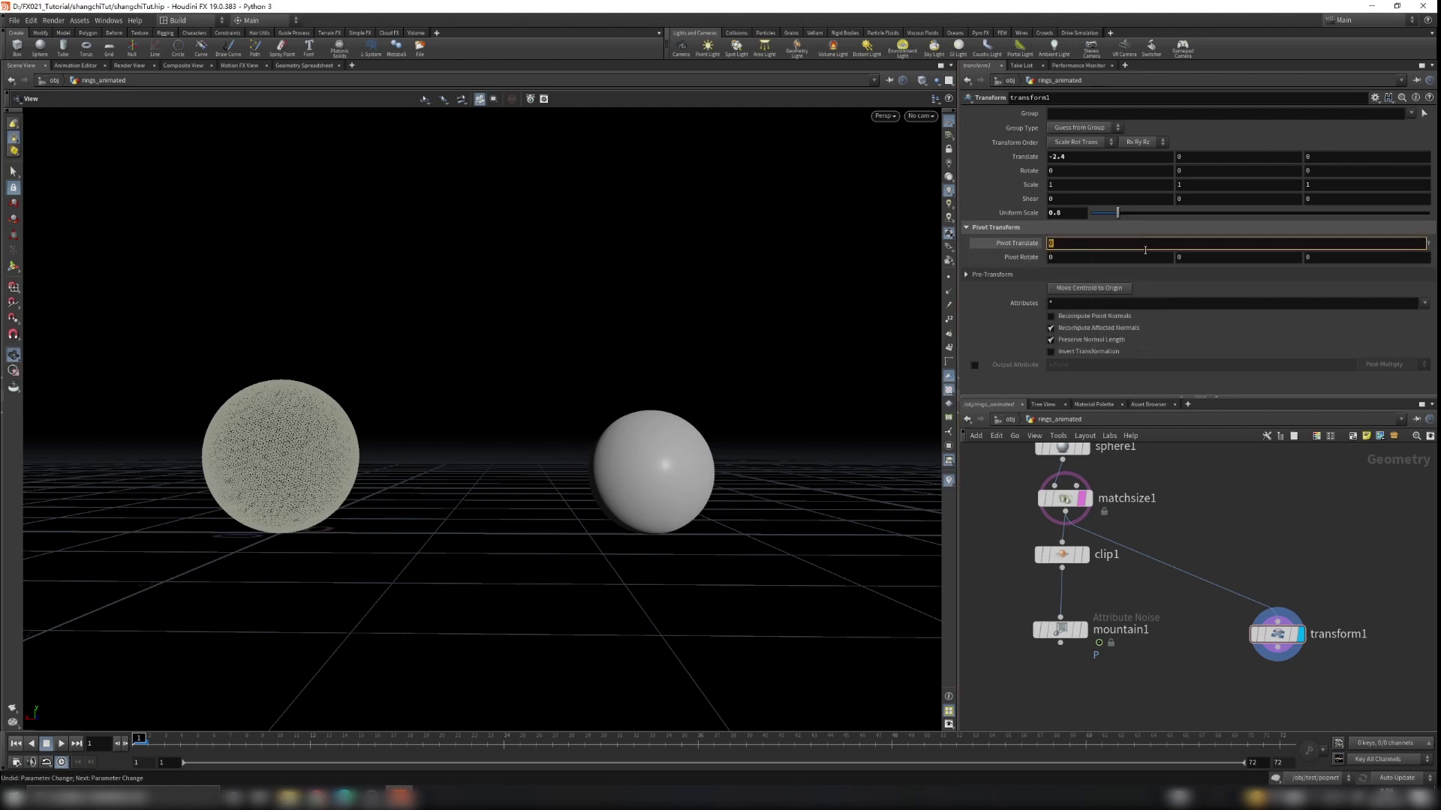
{"action": "type", "text": "$CEY"}
{"action": "key", "text": "Return"}
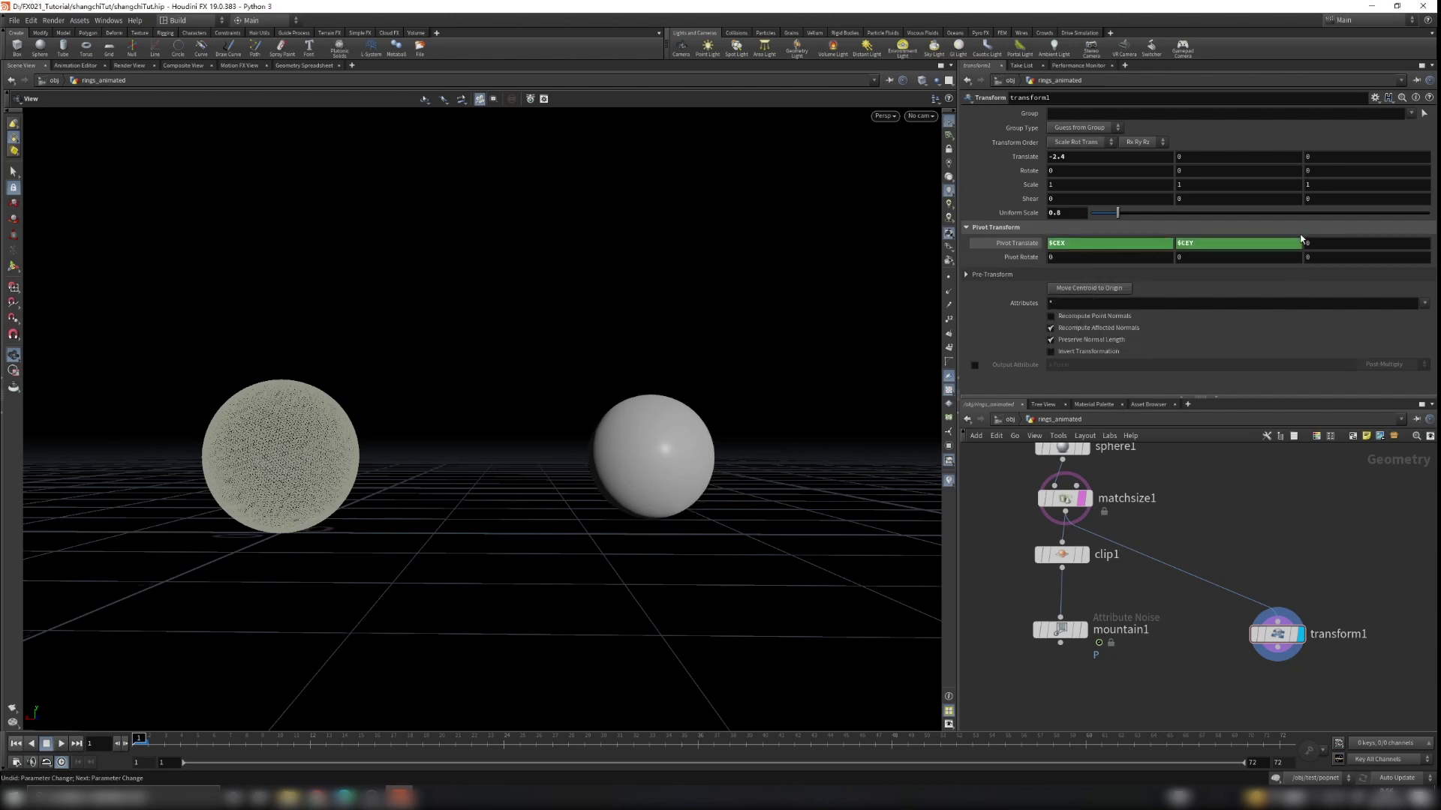
{"action": "type", "text": "$CEZ"}
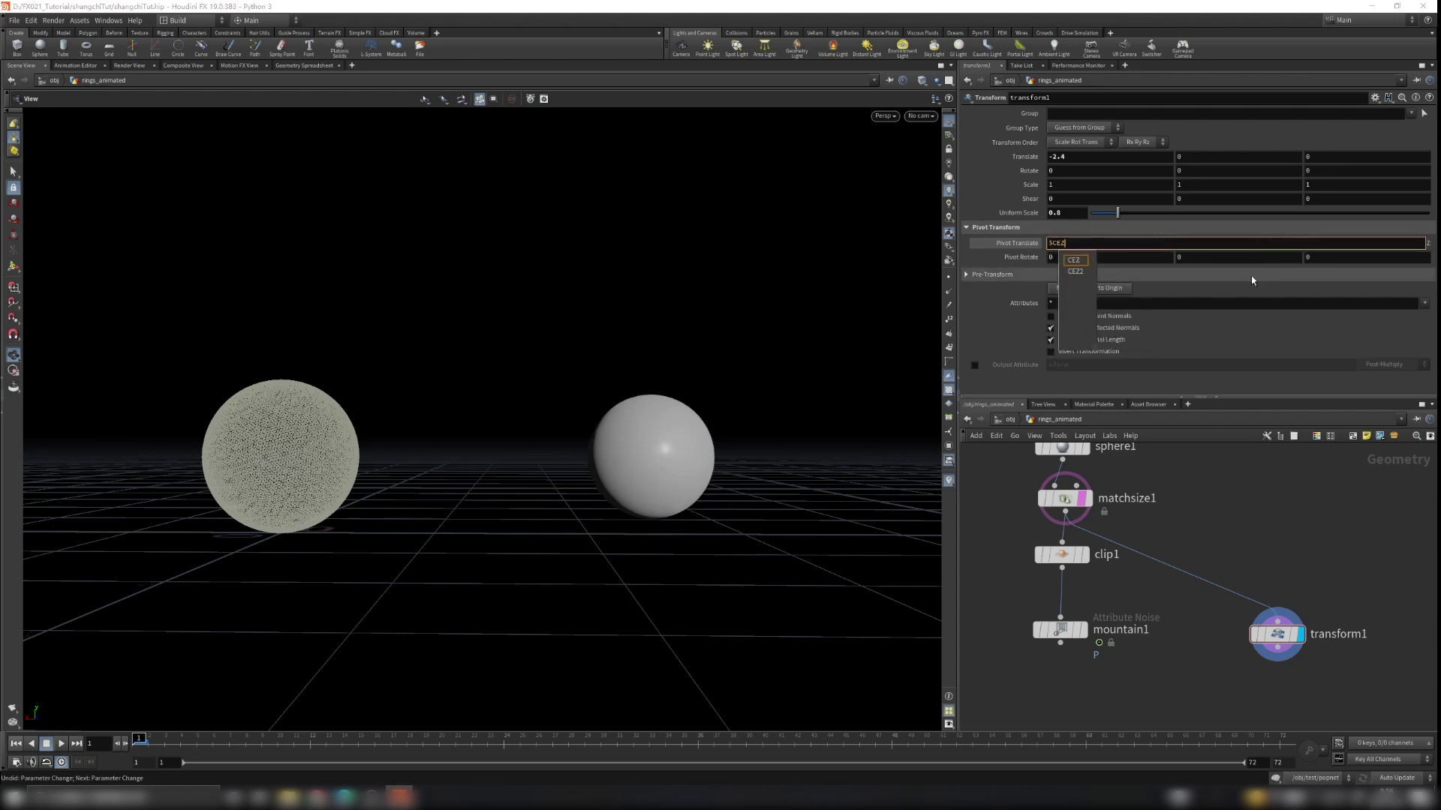
{"action": "key", "text": "Return"}
Try a different uniform scale on transform1 with the centroid pivot, undo it and compare both spheres
{"action": "mouse_move", "coordinate": [1118, 213]}
{"action": "left_mouse_down"}
{"action": "mouse_move", "coordinate": [1091, 223]}
{"action": "mouse_move", "coordinate": [1139, 231]}
{"action": "left_mouse_up"}
{"action": "key", "text": "ctrl+z"}
{"action": "left_click_drag", "start_coordinate": [648, 486], "coordinate": [627, 519]}
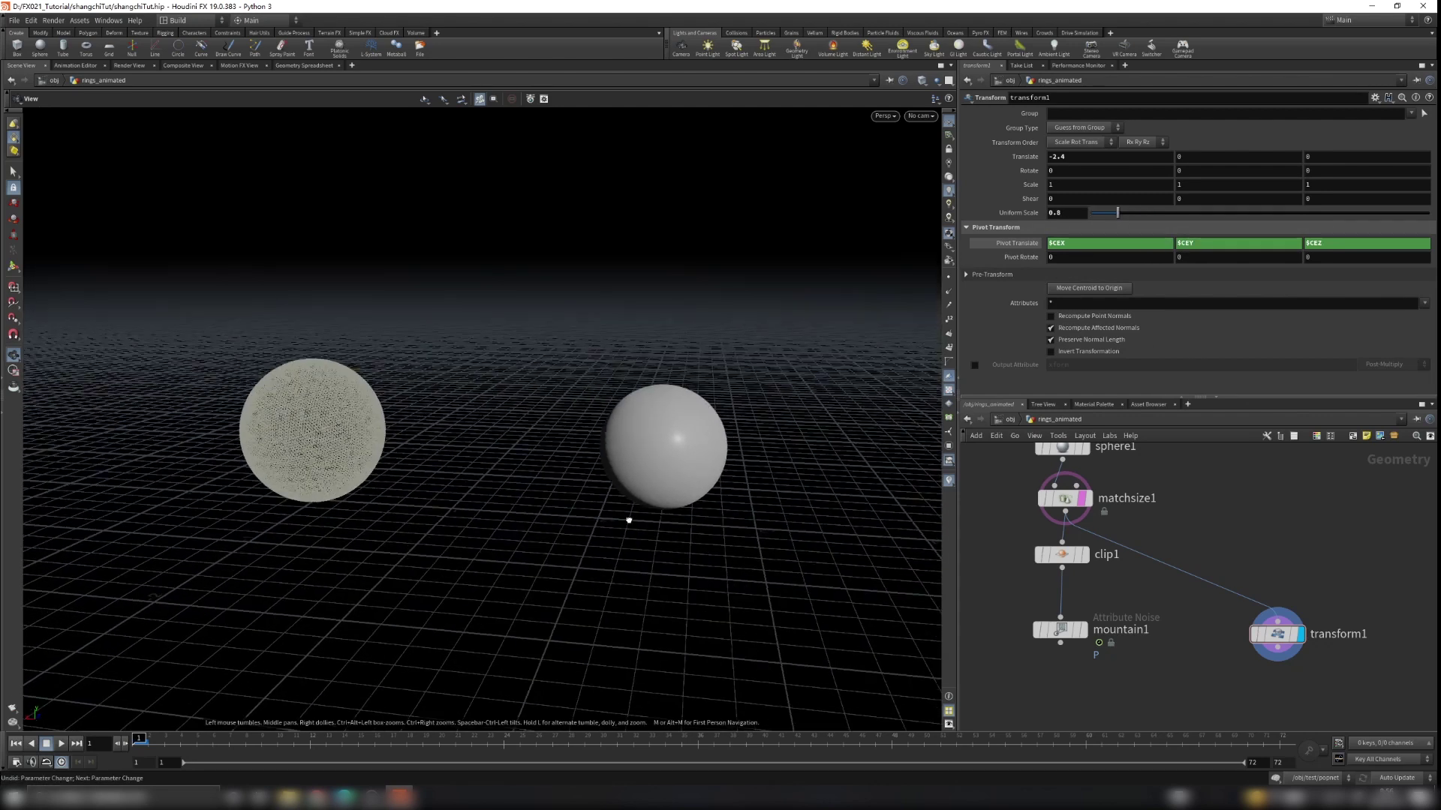
{"action": "middle_click_drag", "start_coordinate": [1283, 629], "coordinate": [1245, 492]}
{"action": "left_click_drag", "start_coordinate": [562, 540], "coordinate": [589, 470]}
{"action": "scroll", "coordinate": [1227, 476], "scroll_direction": "up", "scroll_amount": 4}
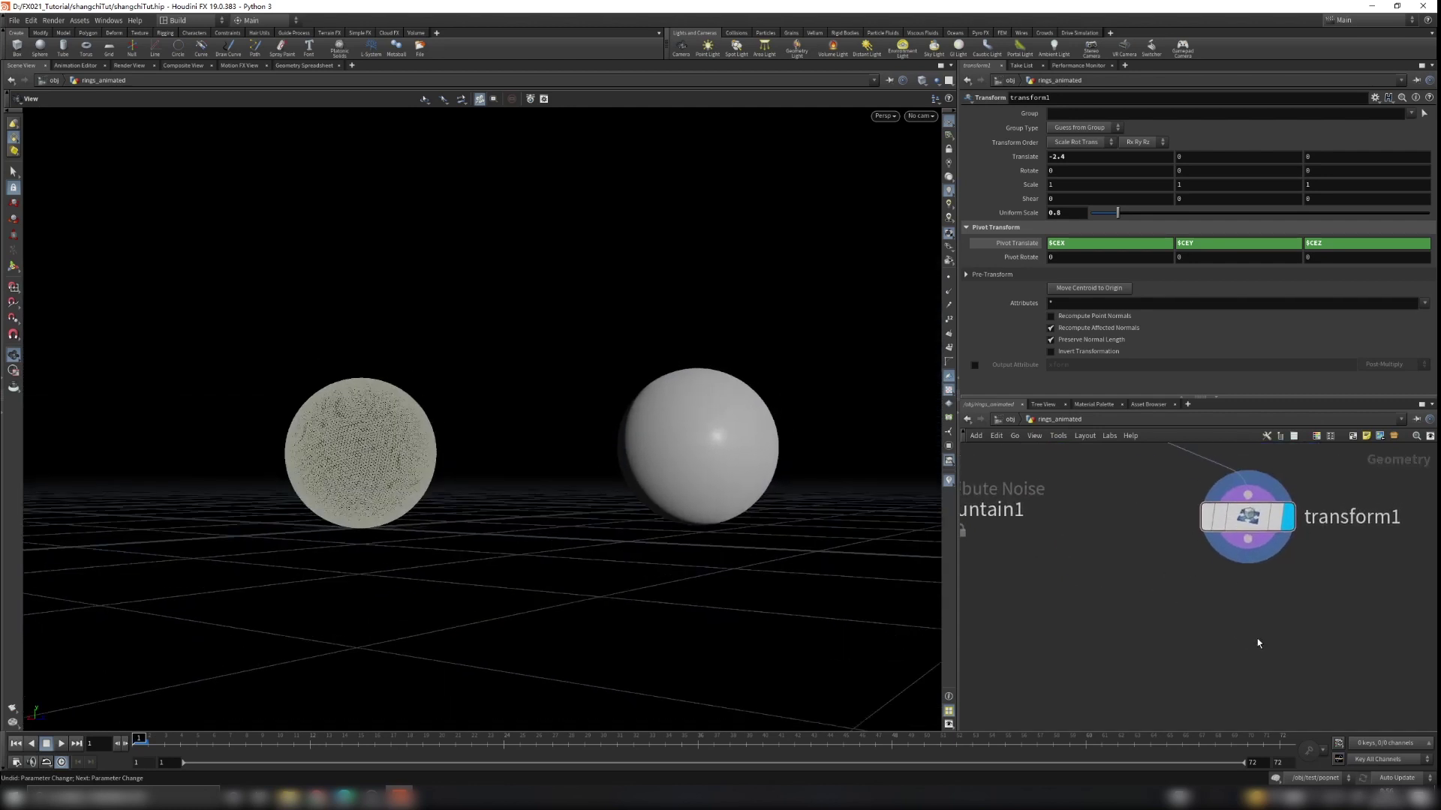
Show the point normals on the transformed sphere in the viewport
{"action": "key", "text": "Tab"}
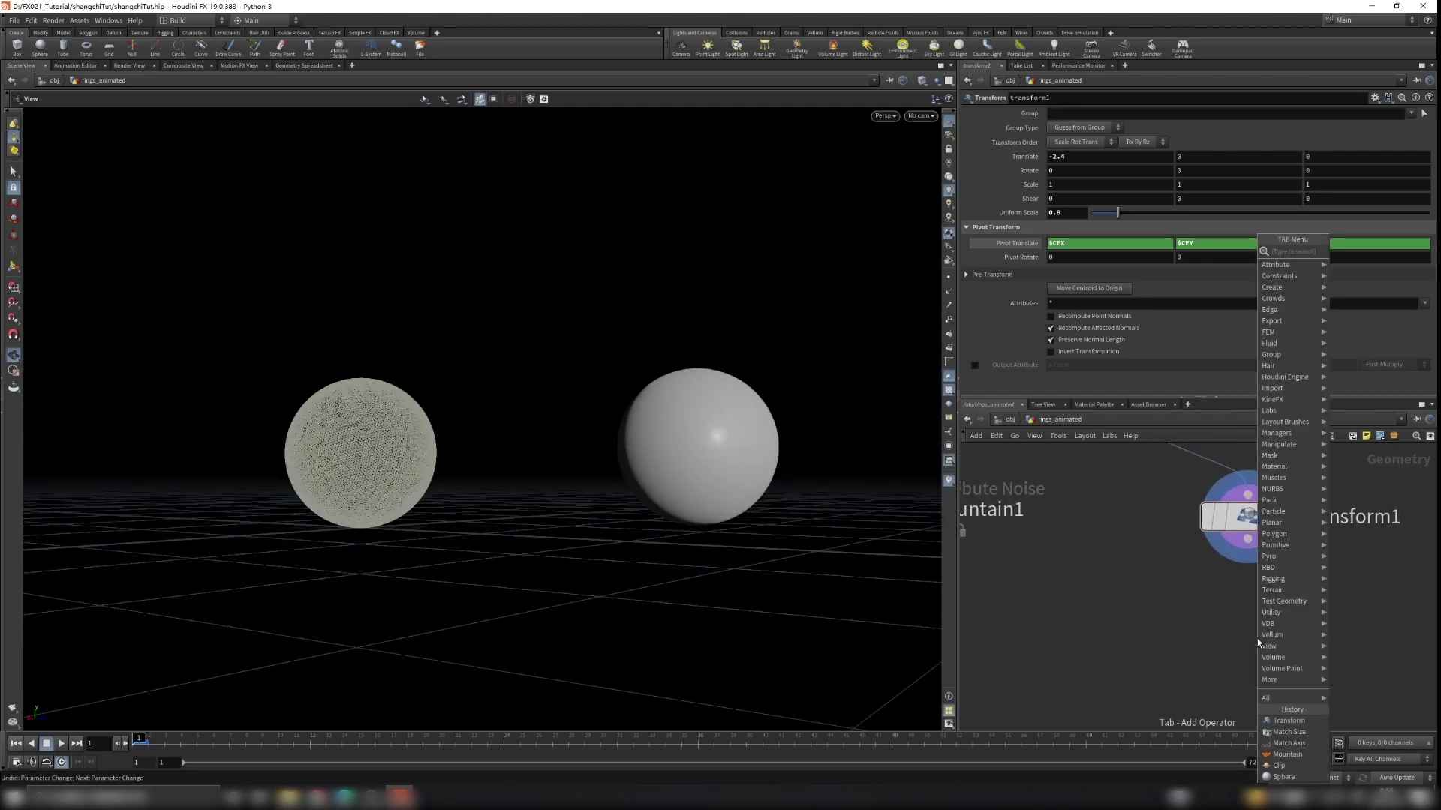
{"action": "left_click", "coordinate": [1174, 624]}
{"action": "left_click", "coordinate": [949, 291]}
{"action": "mouse_move", "coordinate": [744, 378]}
{"action": "left_mouse_down"}
{"action": "mouse_move", "coordinate": [712, 404]}
{"action": "mouse_move", "coordinate": [728, 448]}
{"action": "left_mouse_up"}
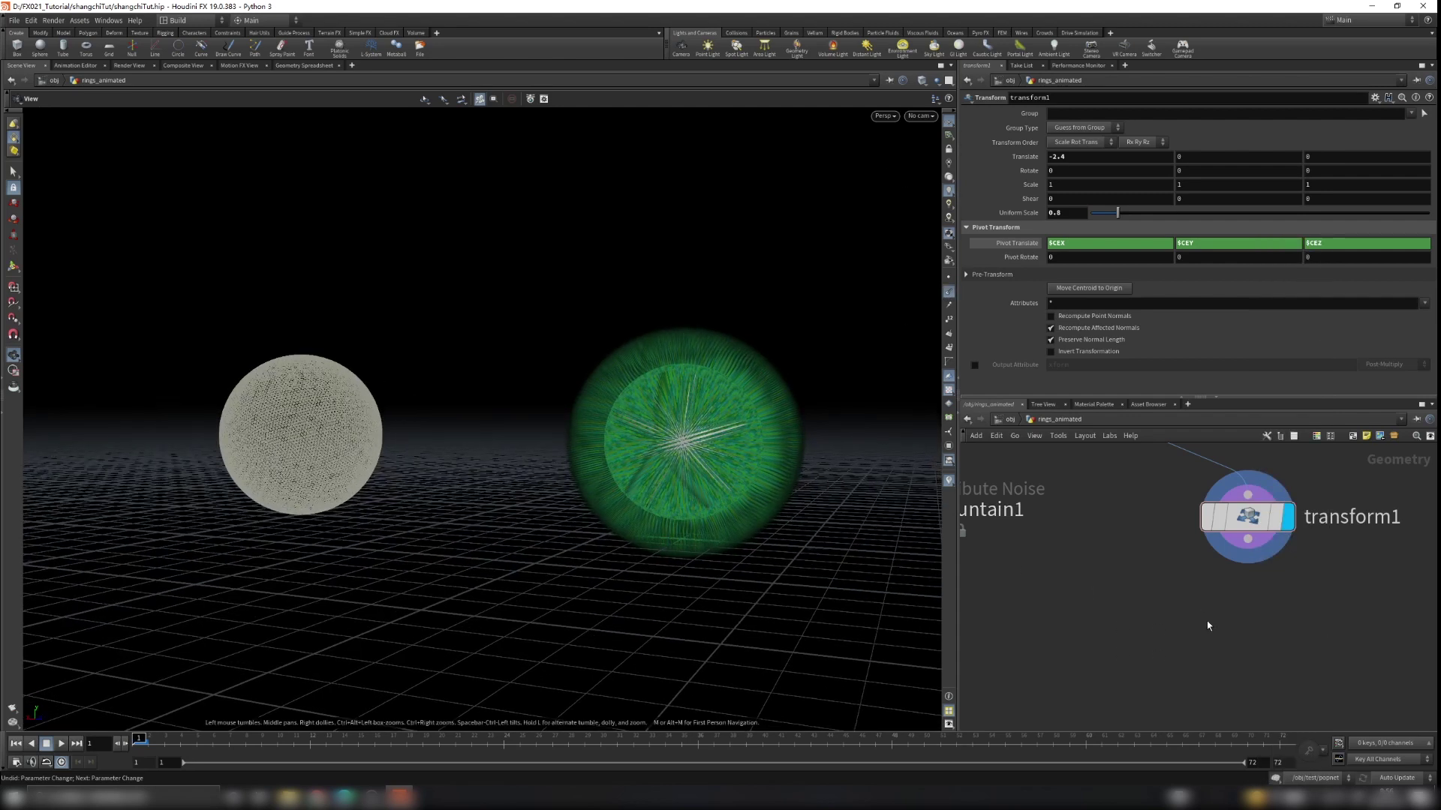
Add a Normal node after transform1, displayed, and set it to add normals to Points
{"action": "key", "text": "Tab"}
{"action": "type", "text": "nor"}
{"action": "key", "text": "Return"}
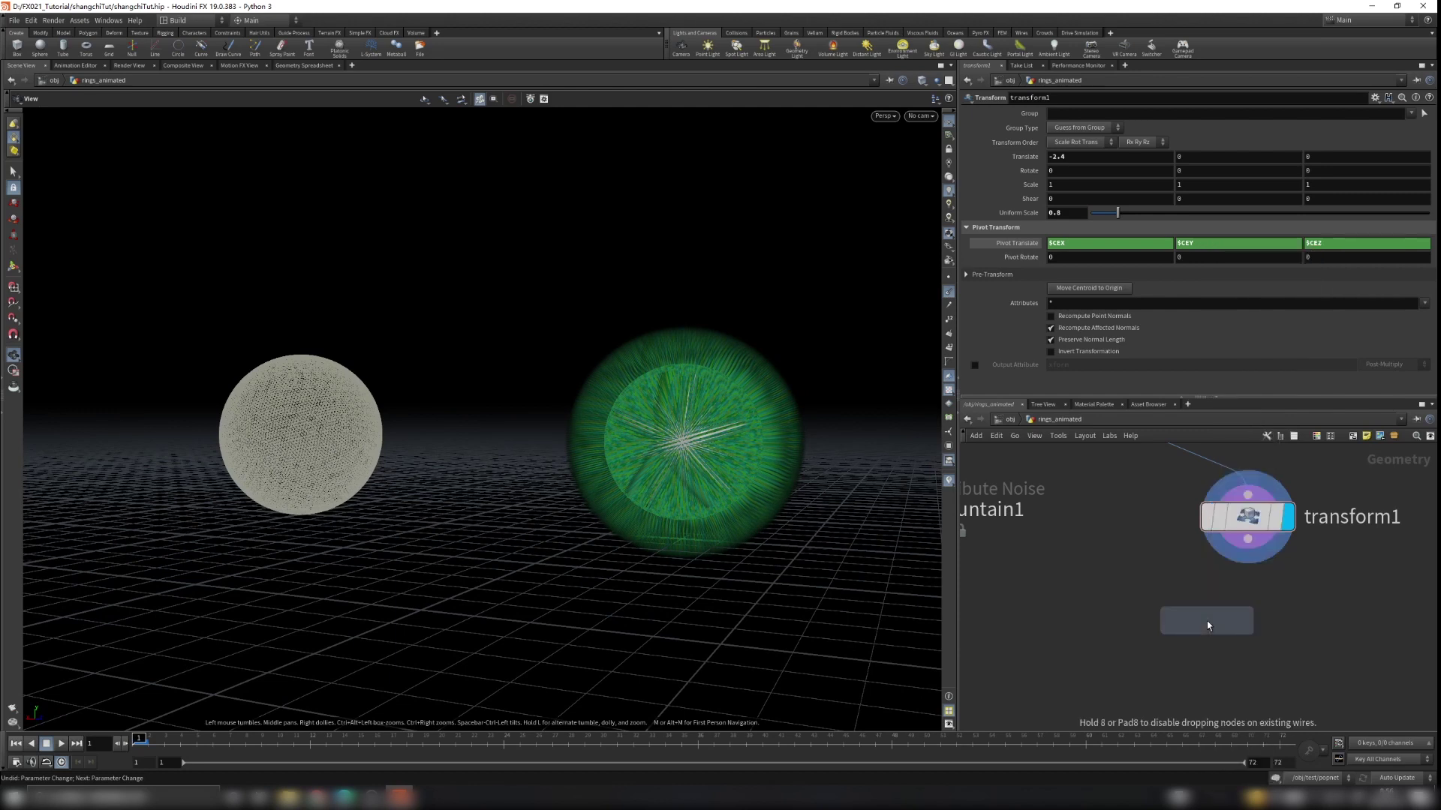
{"action": "left_click", "coordinate": [1207, 619]}
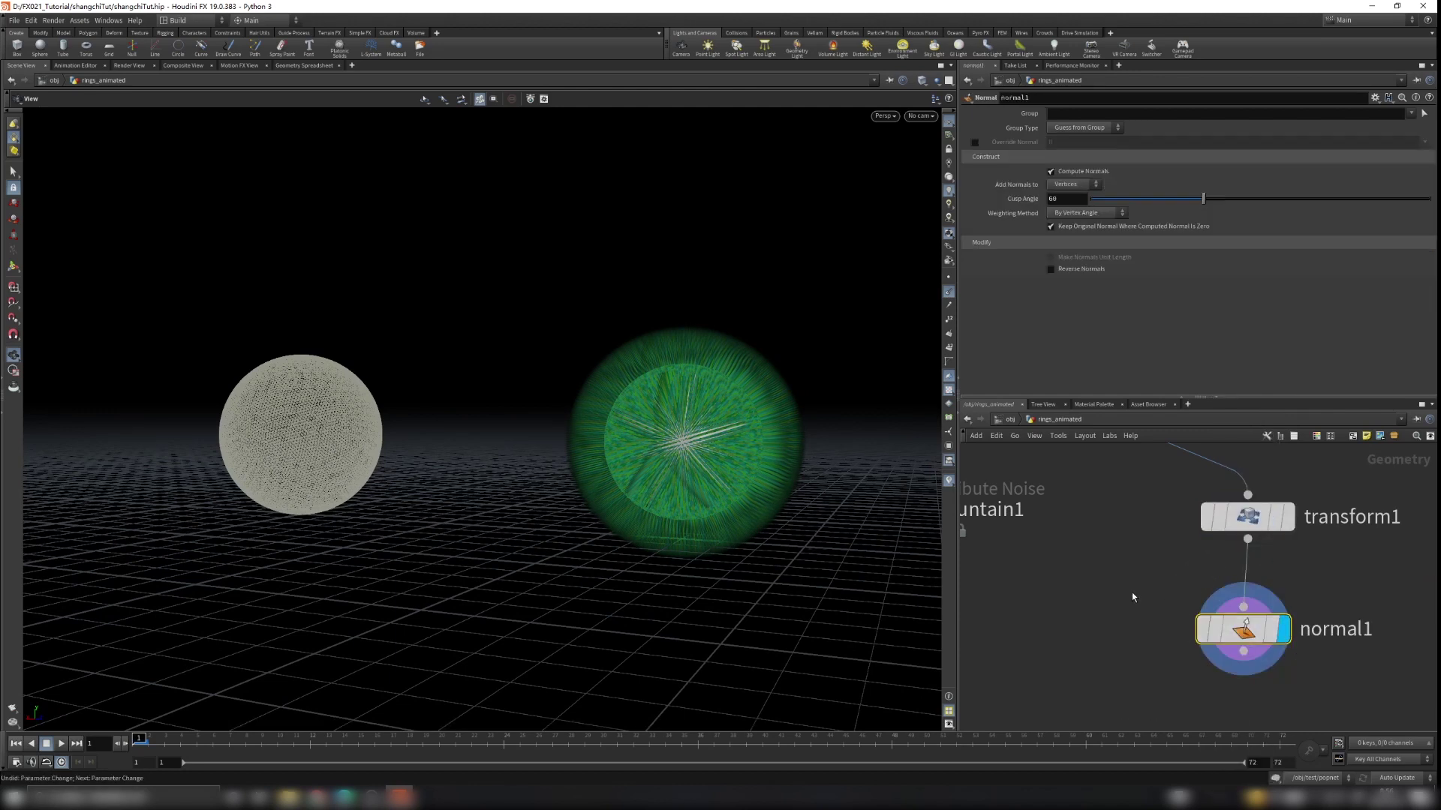
{"action": "left_click", "coordinate": [1074, 183]}
{"action": "left_click", "coordinate": [1065, 187]}
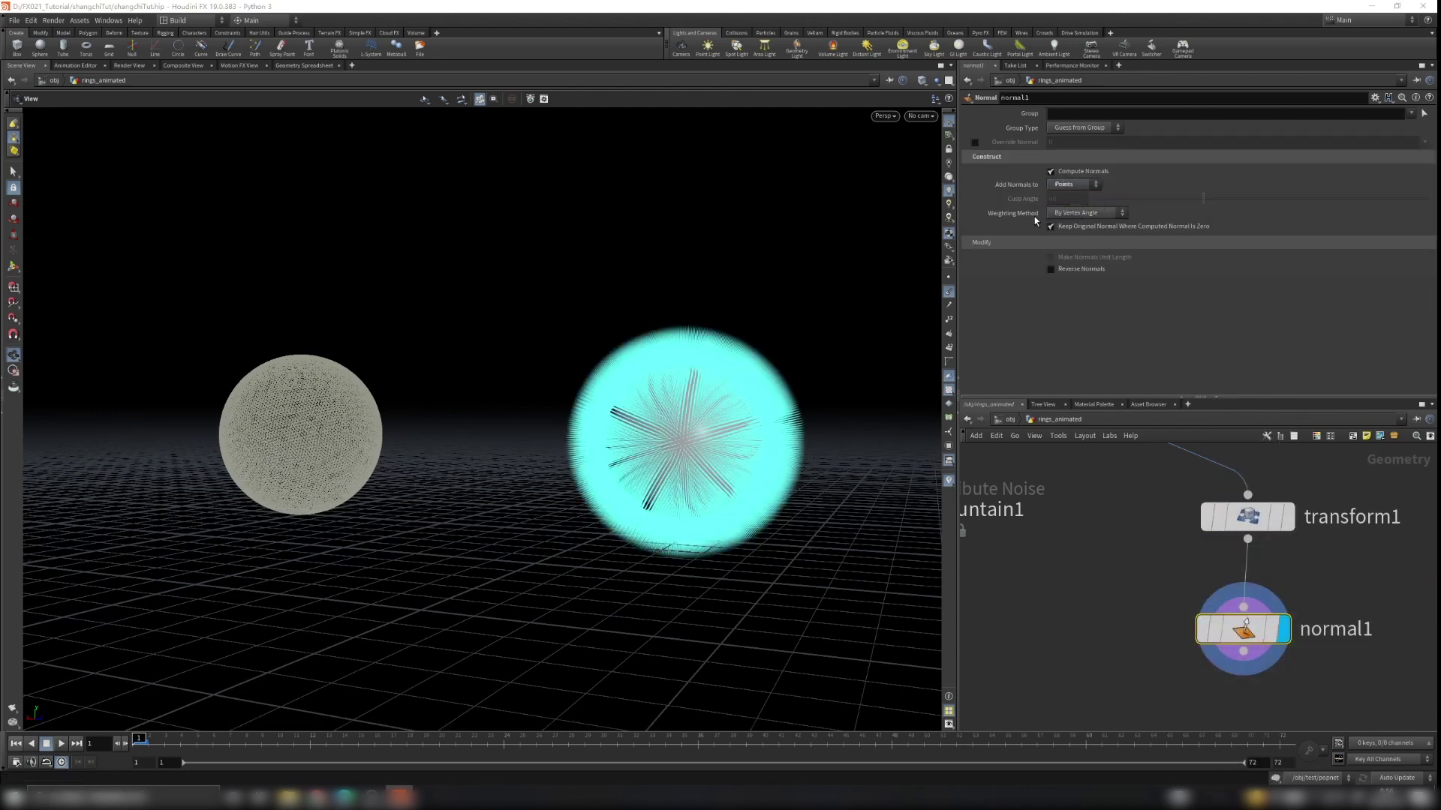
Inspect the sphere's point normals, add an Attribute Wrangle and connect normal1's output to its first input
{"action": "left_click_drag", "start_coordinate": [743, 375], "coordinate": [788, 377]}
{"action": "scroll", "coordinate": [655, 449], "scroll_direction": "up", "scroll_amount": 5}
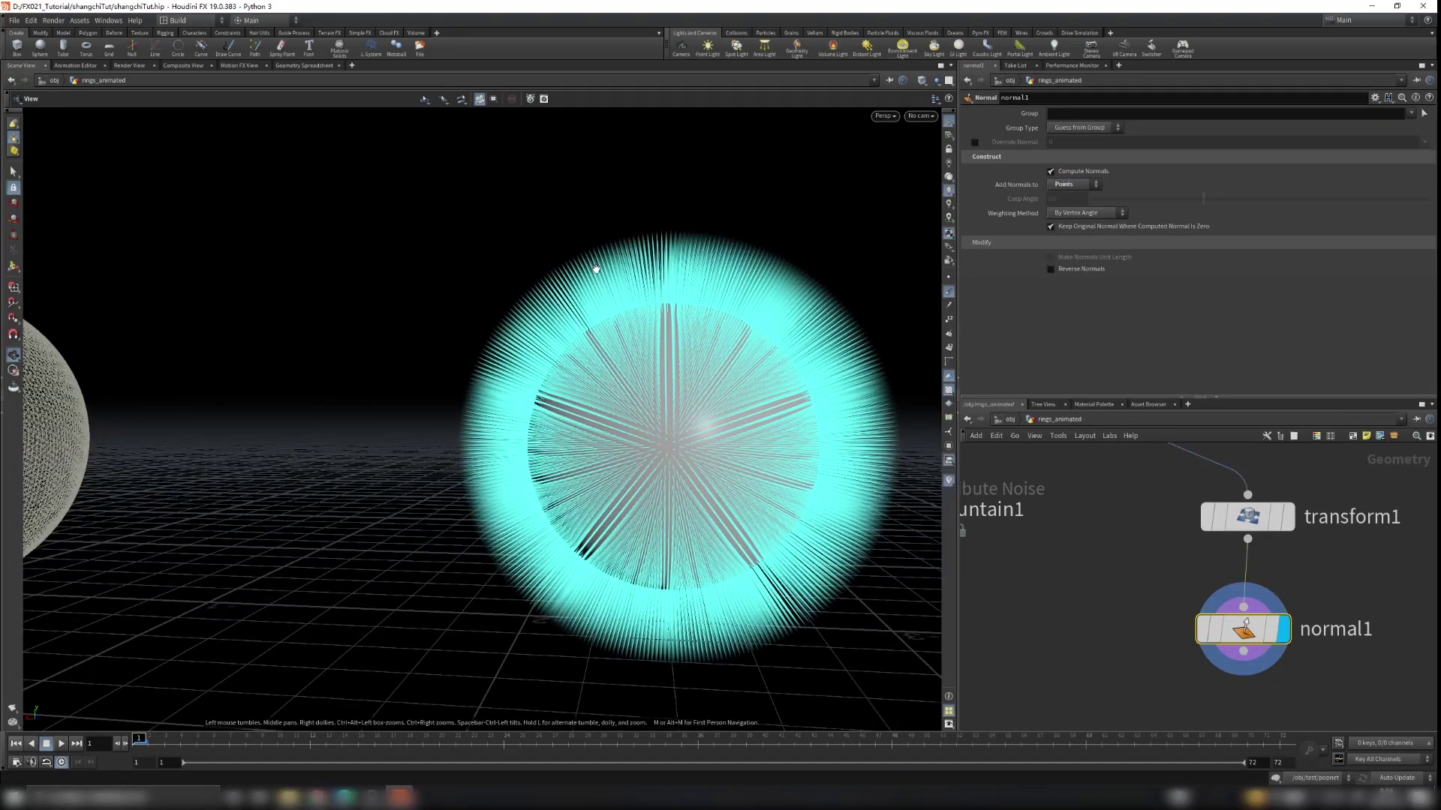
{"action": "scroll", "coordinate": [723, 450], "scroll_direction": "down", "scroll_amount": 3}
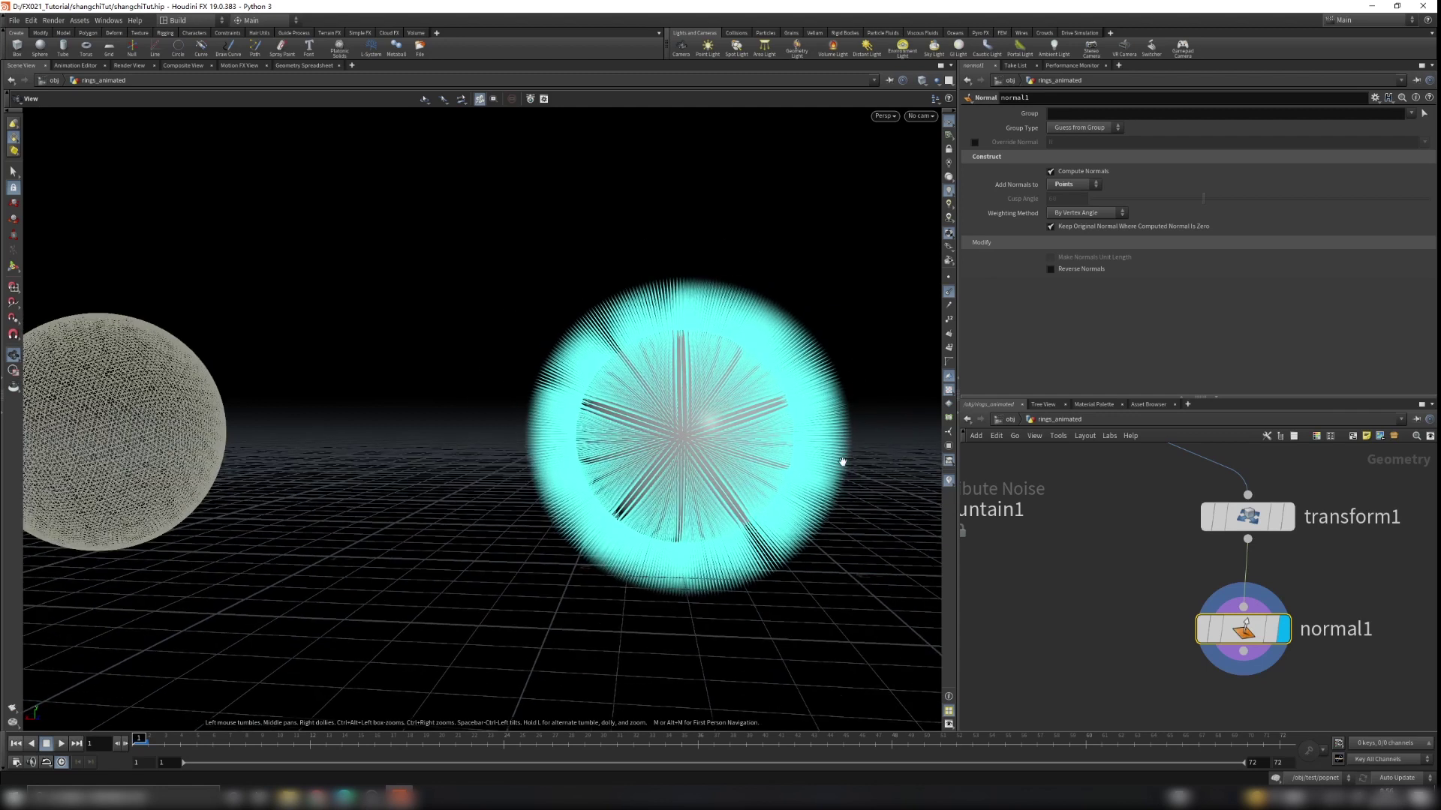
{"action": "scroll", "coordinate": [1144, 648], "scroll_direction": "down", "scroll_amount": 2}
{"action": "scroll", "coordinate": [1204, 614], "scroll_direction": "up", "scroll_amount": 2}
{"action": "key", "text": "Tab"}
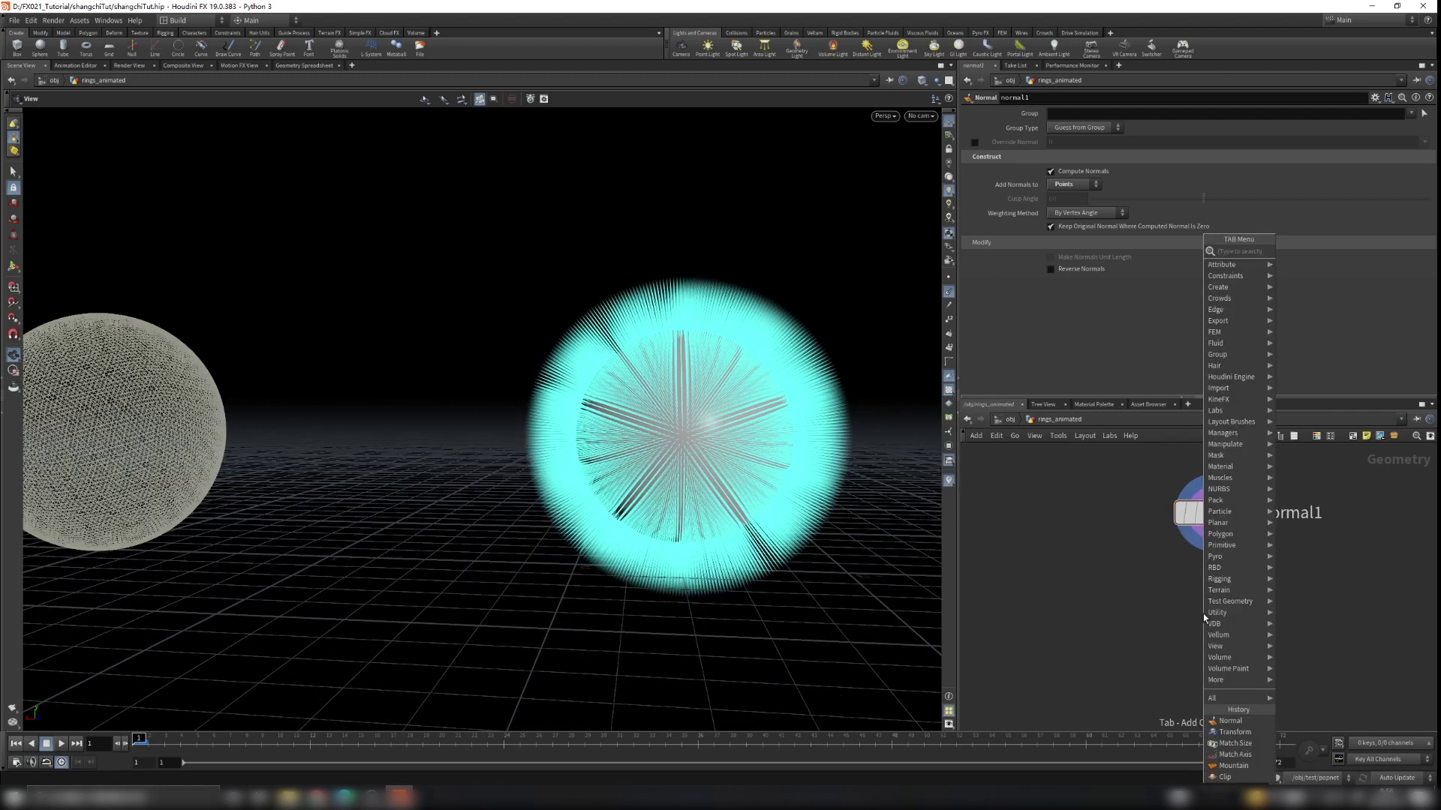
{"action": "type", "text": "wra"}
{"action": "key", "text": "Return"}
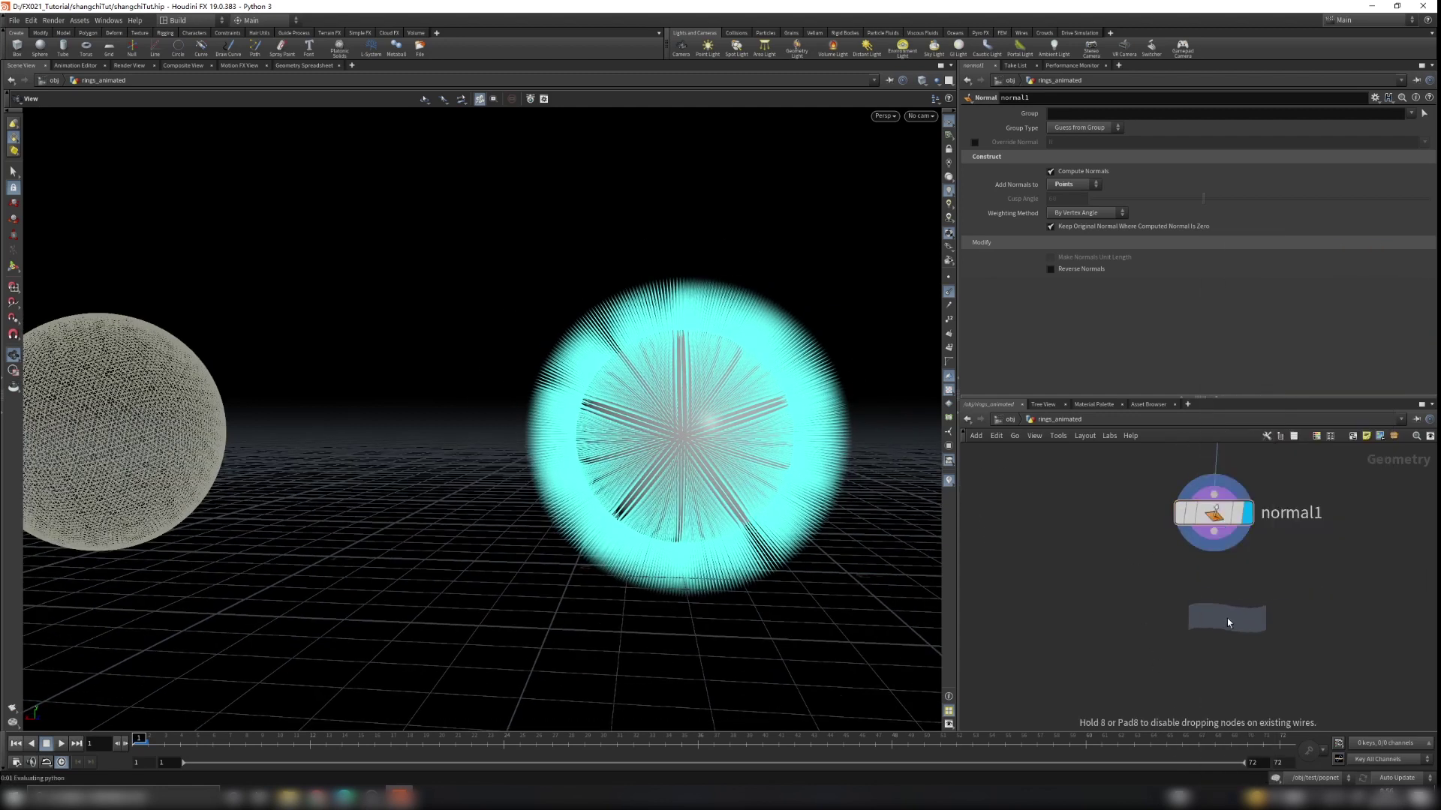
{"action": "left_click", "coordinate": [1227, 618]}
{"action": "left_click_drag", "start_coordinate": [1214, 532], "coordinate": [1203, 599]}
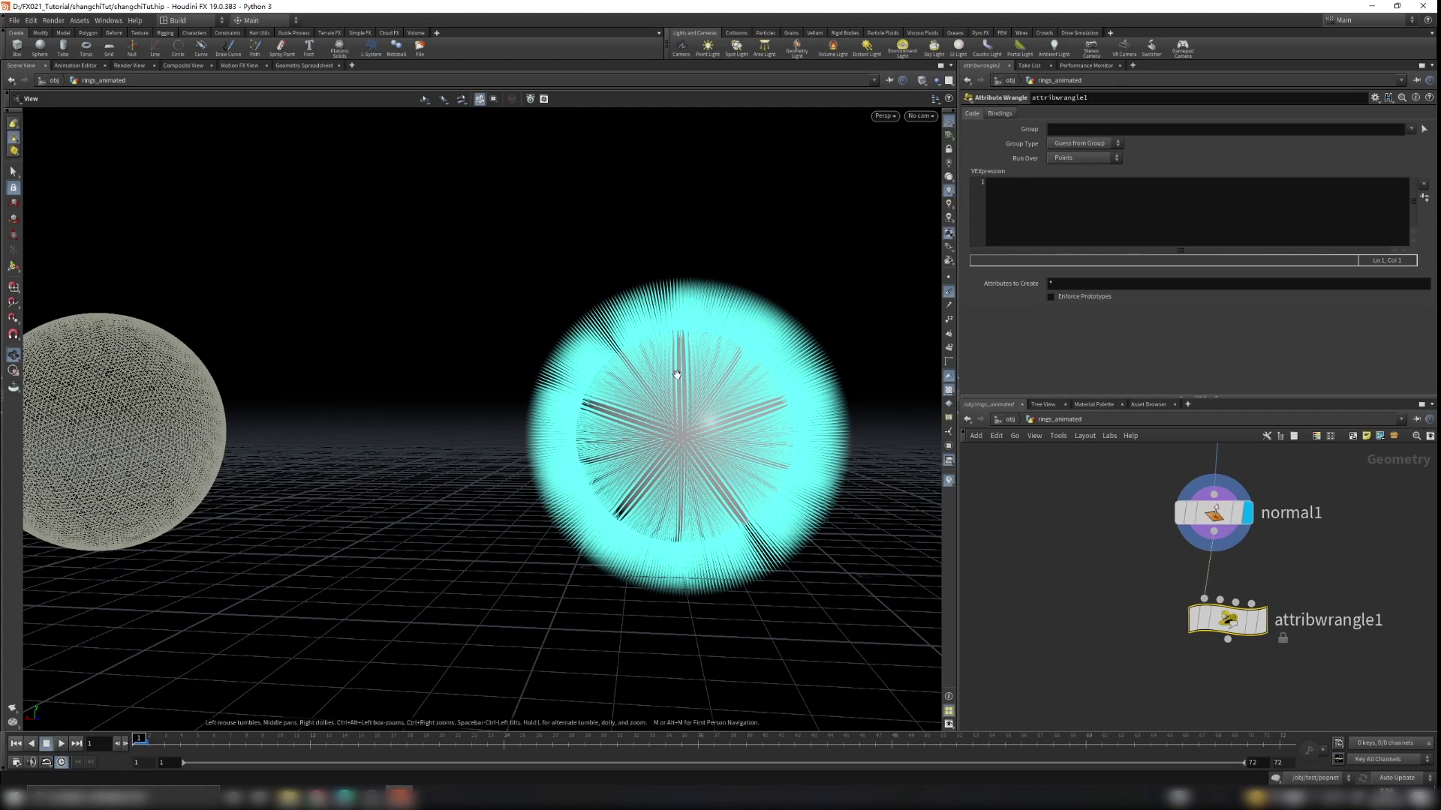
Write the VEX expression @v = @N; in the attribute wrangle so velocity follows the normals
{"action": "scroll", "coordinate": [685, 390], "scroll_direction": "up", "scroll_amount": 3}
{"action": "scroll", "coordinate": [685, 390], "scroll_direction": "up", "scroll_amount": 10}
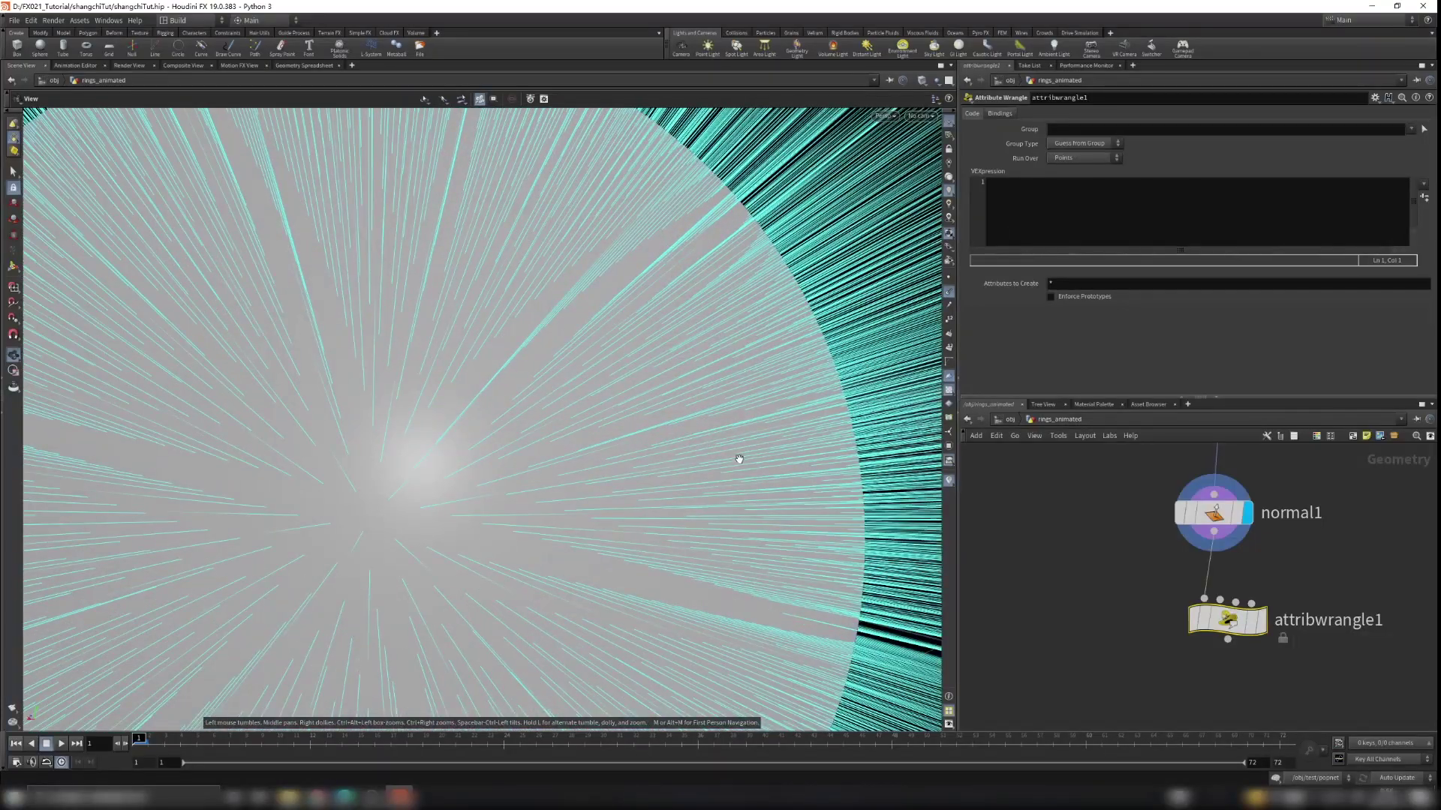
{"action": "scroll", "coordinate": [738, 472], "scroll_direction": "down", "scroll_amount": 3}
{"action": "scroll", "coordinate": [737, 471], "scroll_direction": "down", "scroll_amount": 10}
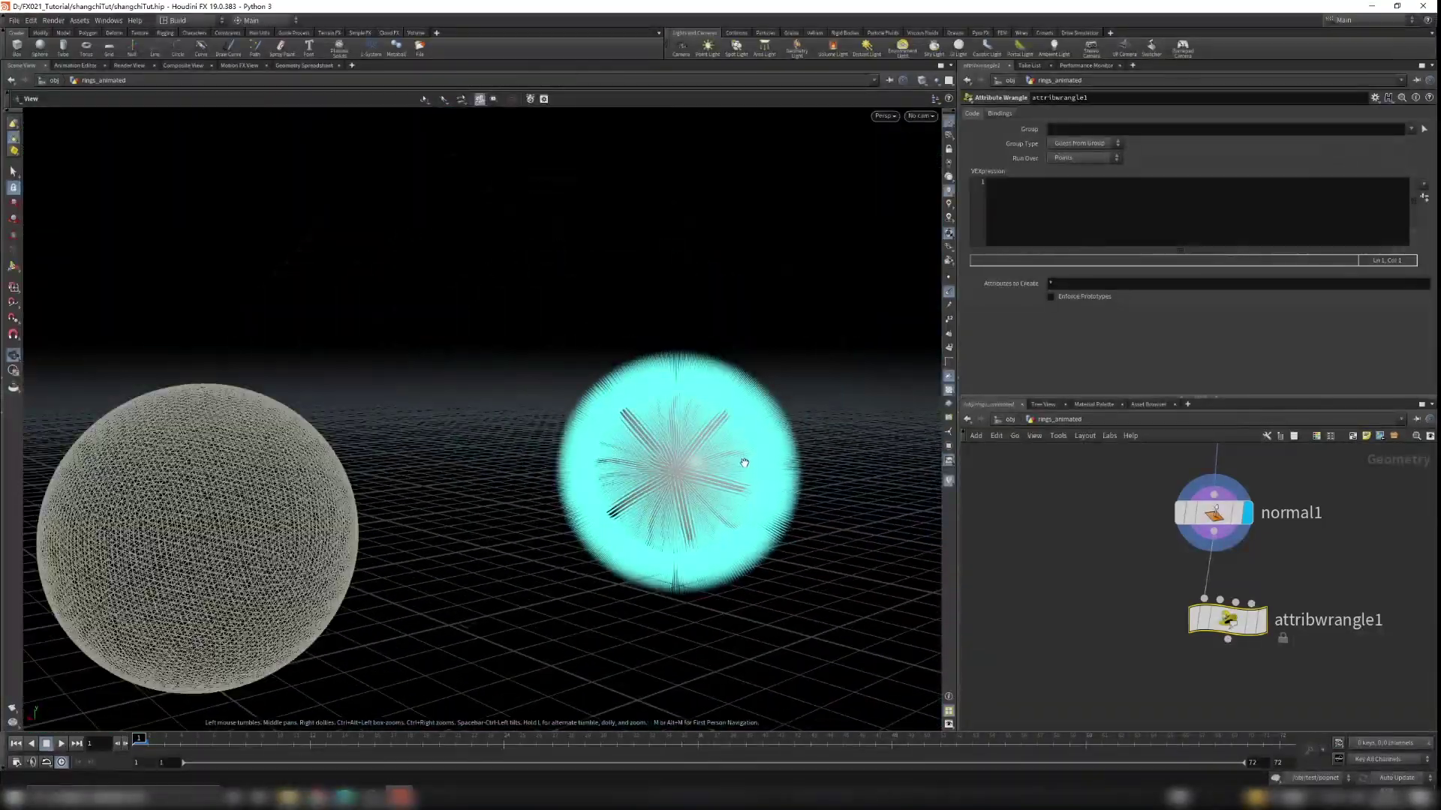
{"action": "left_click", "coordinate": [1027, 194]}
{"action": "type", "text": "v@"}
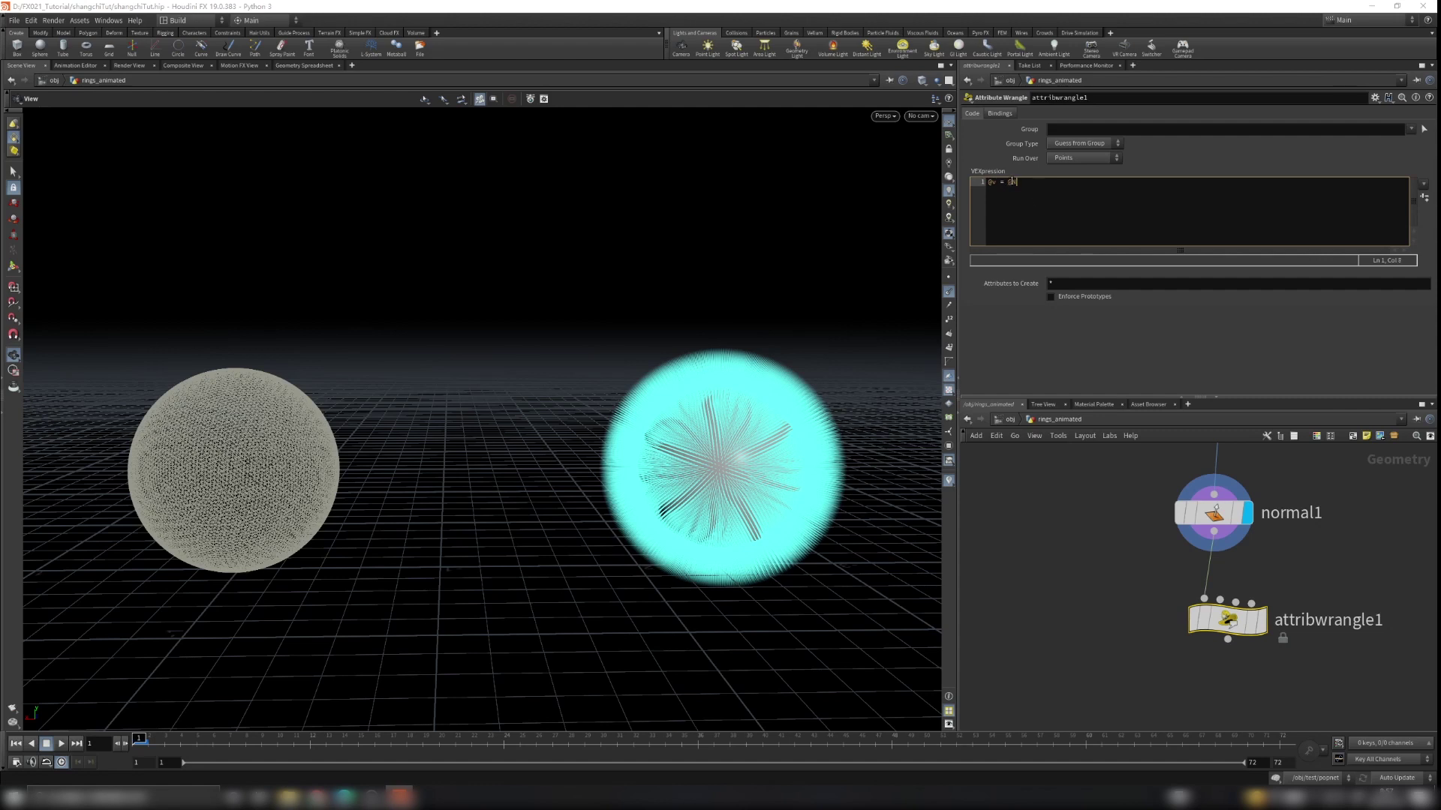
{"action": "left_click_drag", "start_coordinate": [1018, 183], "coordinate": [978, 191]}
{"action": "left_click", "coordinate": [1043, 189]}
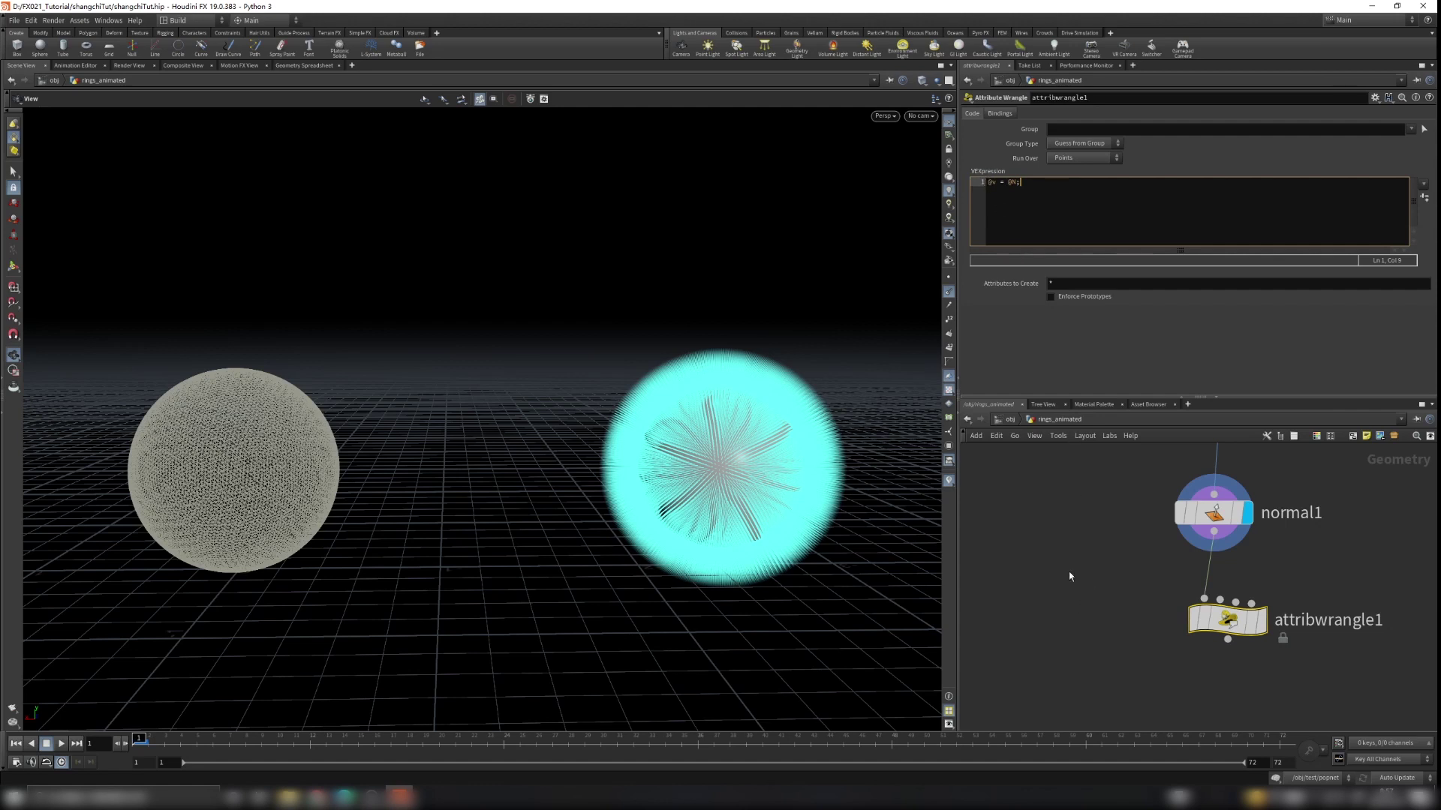
Display the attribute wrangle and rename it set_v
{"action": "left_click", "coordinate": [1263, 620]}
{"action": "double_click", "coordinate": [1322, 636]}
{"action": "type", "text": "set_v"}
{"action": "key", "text": "Return"}
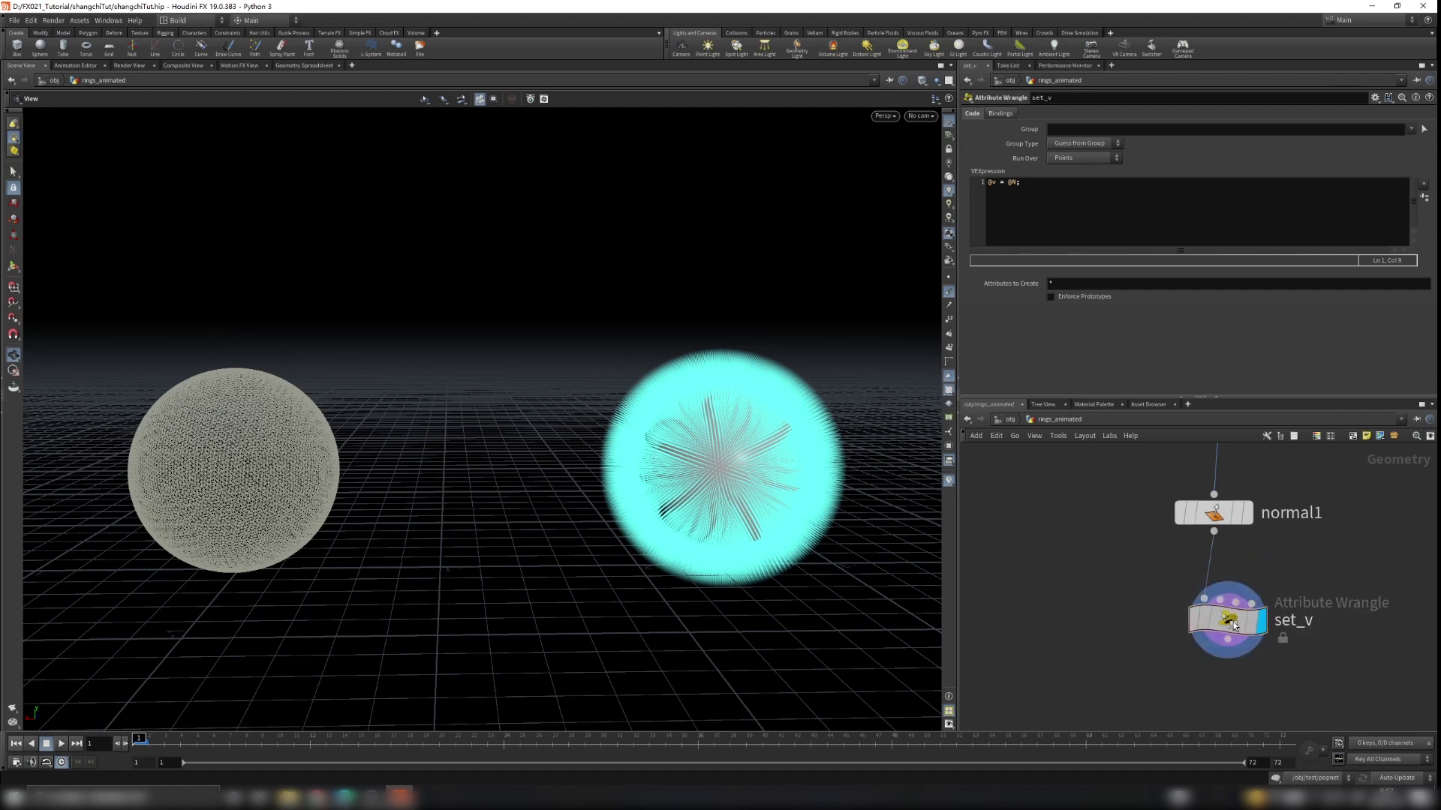
Switch the viewport from point normals to point trails and inspect the sphere's velocity vectors in wireframe and shaded view
{"action": "left_click", "coordinate": [949, 291]}
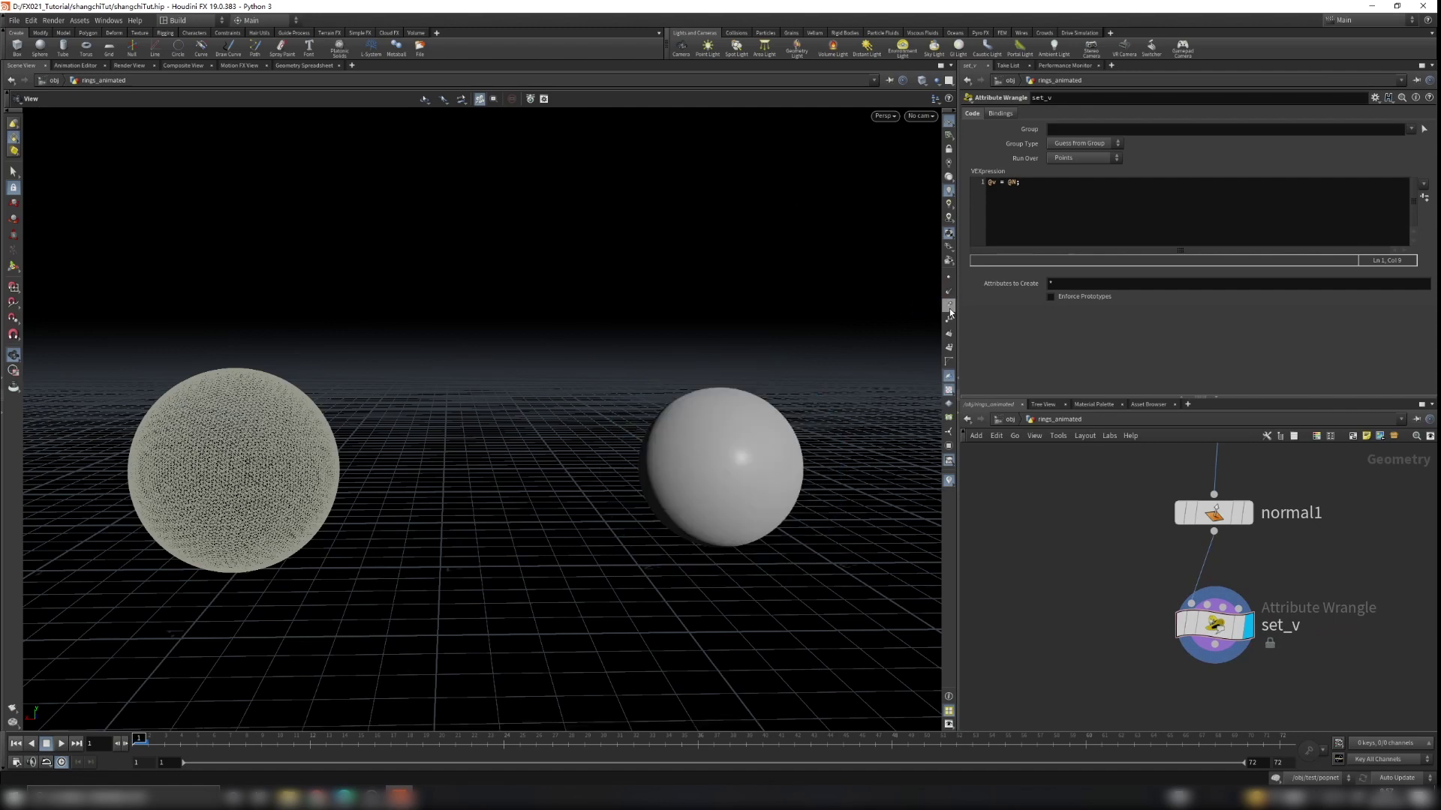
{"action": "right_click_drag", "start_coordinate": [656, 492], "coordinate": [775, 450]}
{"action": "key", "text": "w"}
{"action": "scroll", "coordinate": [736, 444], "scroll_direction": "up", "scroll_amount": 6}
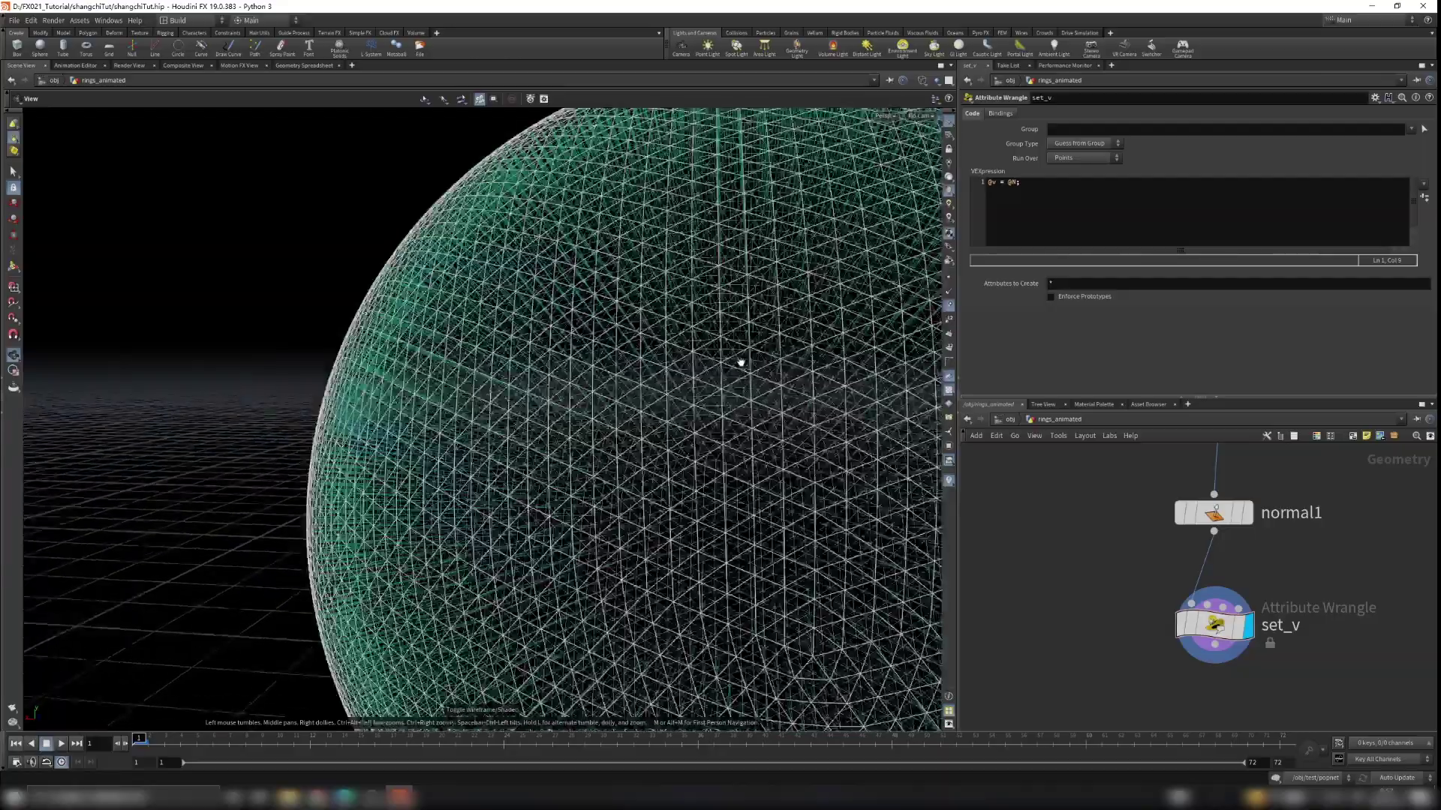
{"action": "scroll", "coordinate": [734, 386], "scroll_direction": "up", "scroll_amount": 10}
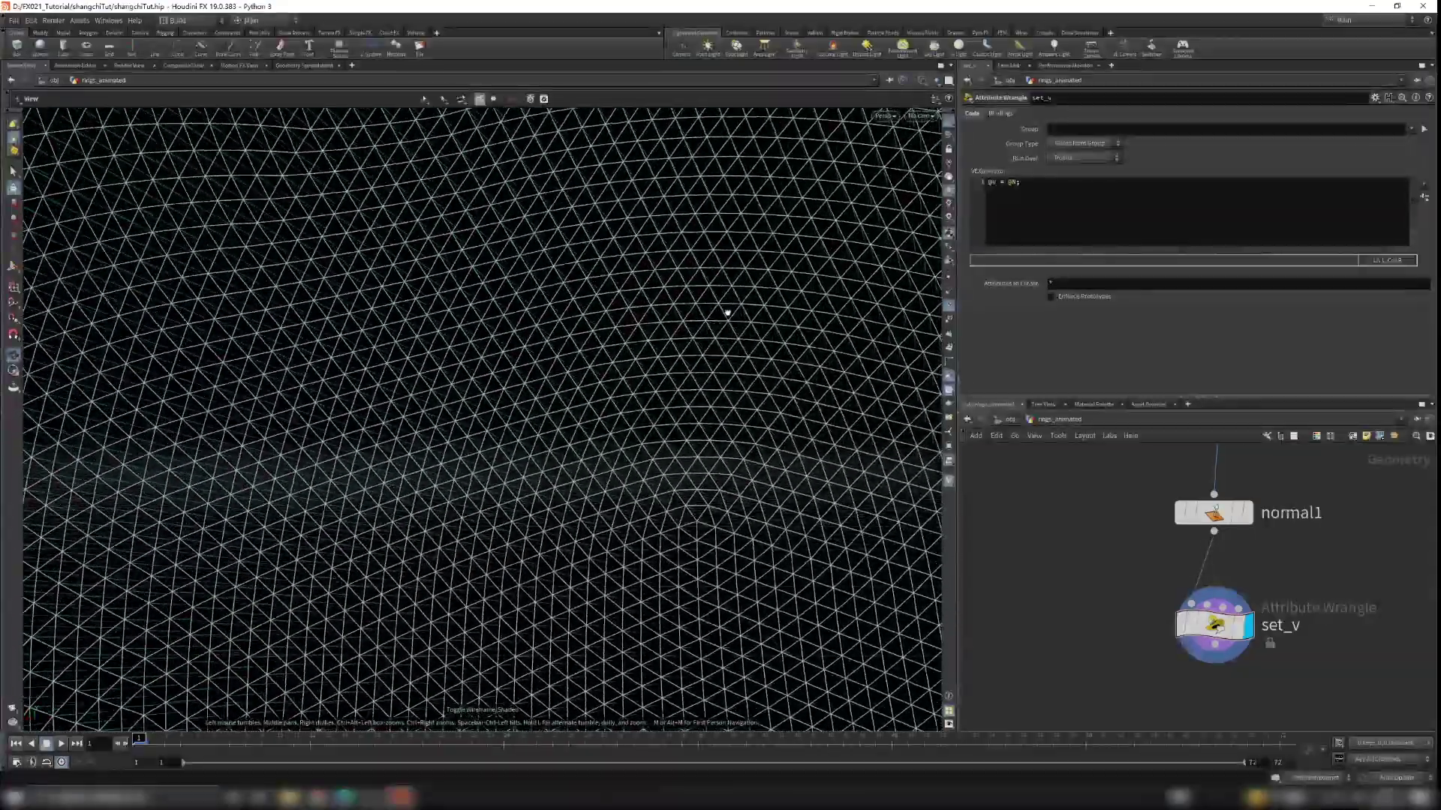
{"action": "scroll", "coordinate": [669, 280], "scroll_direction": "down", "scroll_amount": 15}
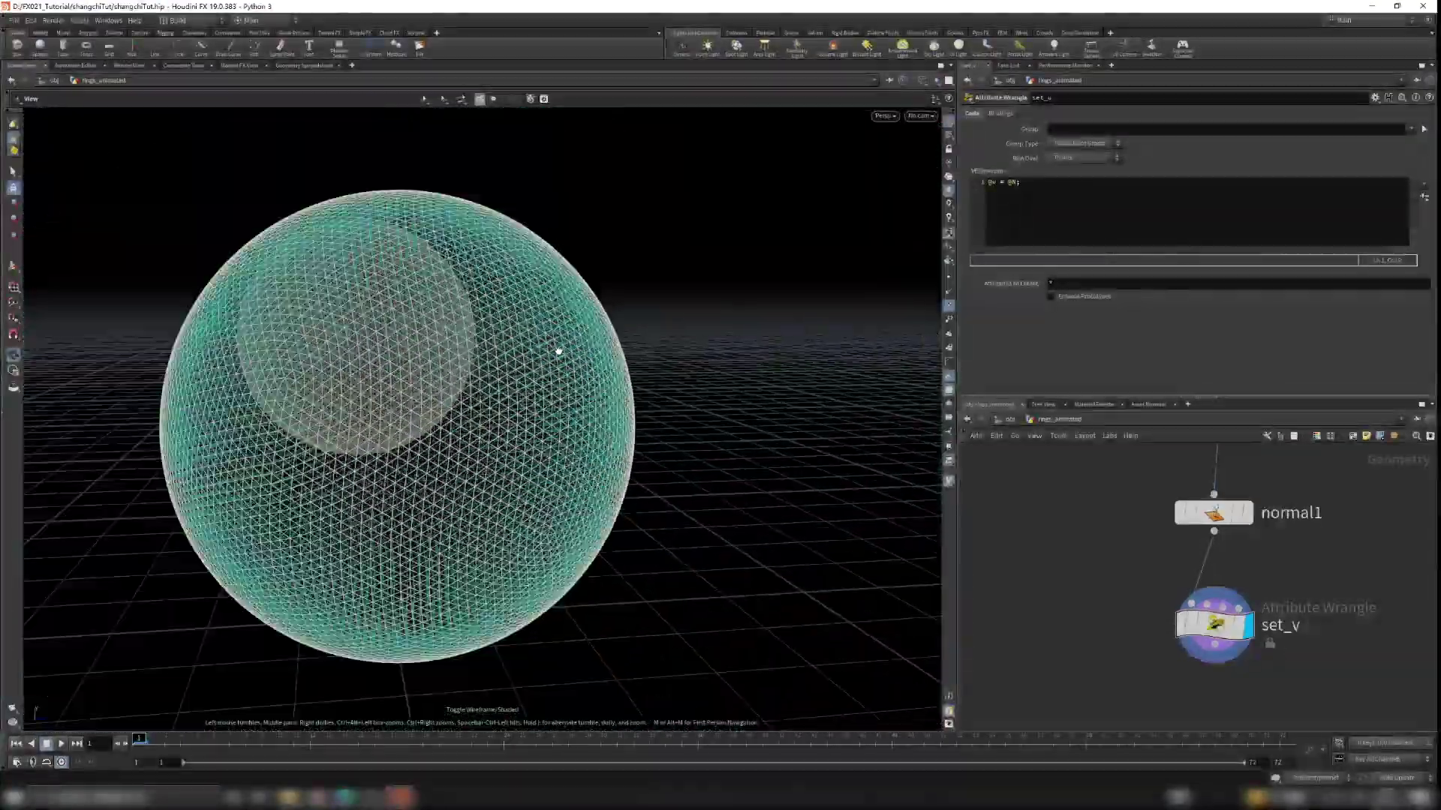
{"action": "key", "text": "w"}
{"action": "left_click_drag", "start_coordinate": [560, 345], "coordinate": [758, 357]}
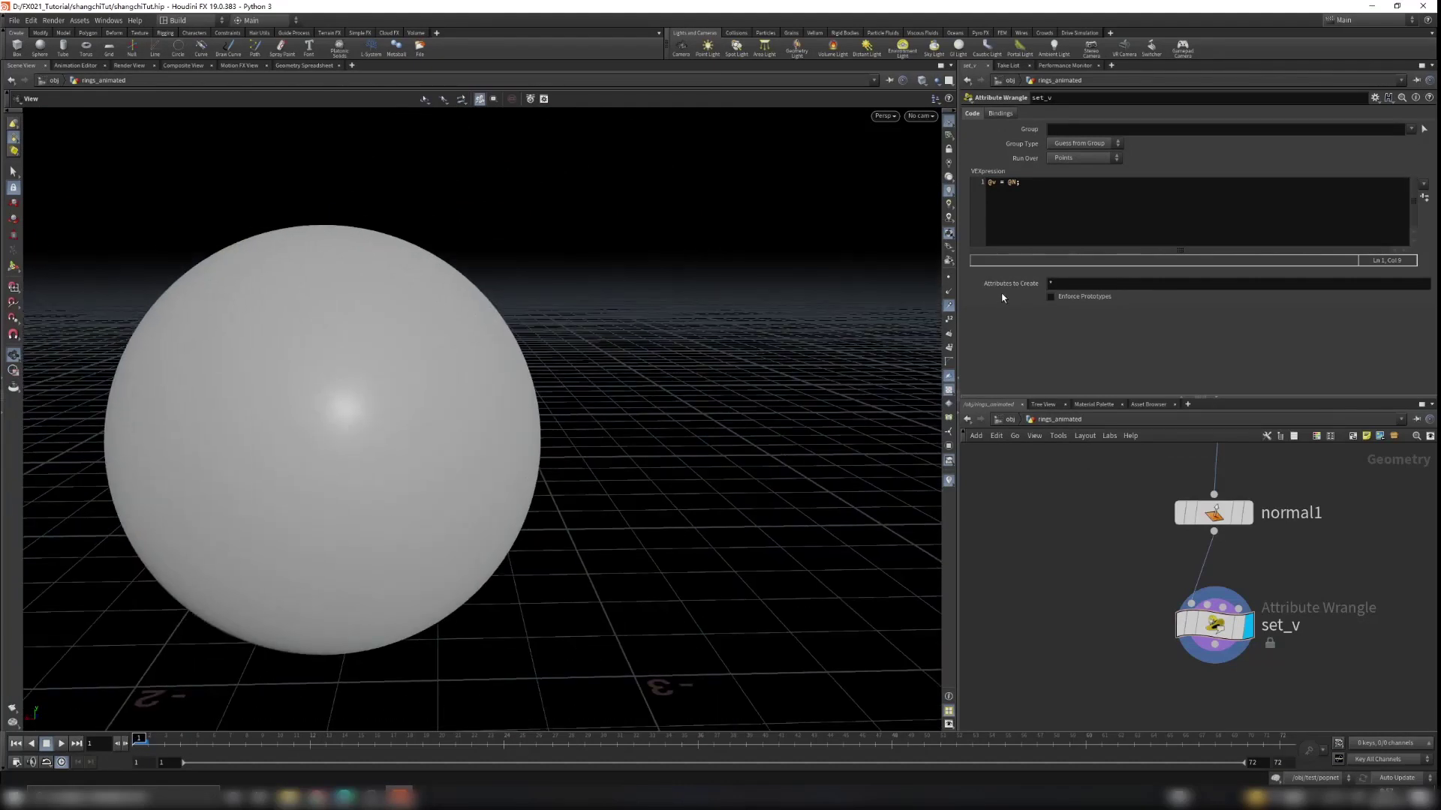
Add a POP Network node below set_v, fed by set_v's output
{"action": "scroll", "coordinate": [1201, 563], "scroll_direction": "down", "scroll_amount": 3}
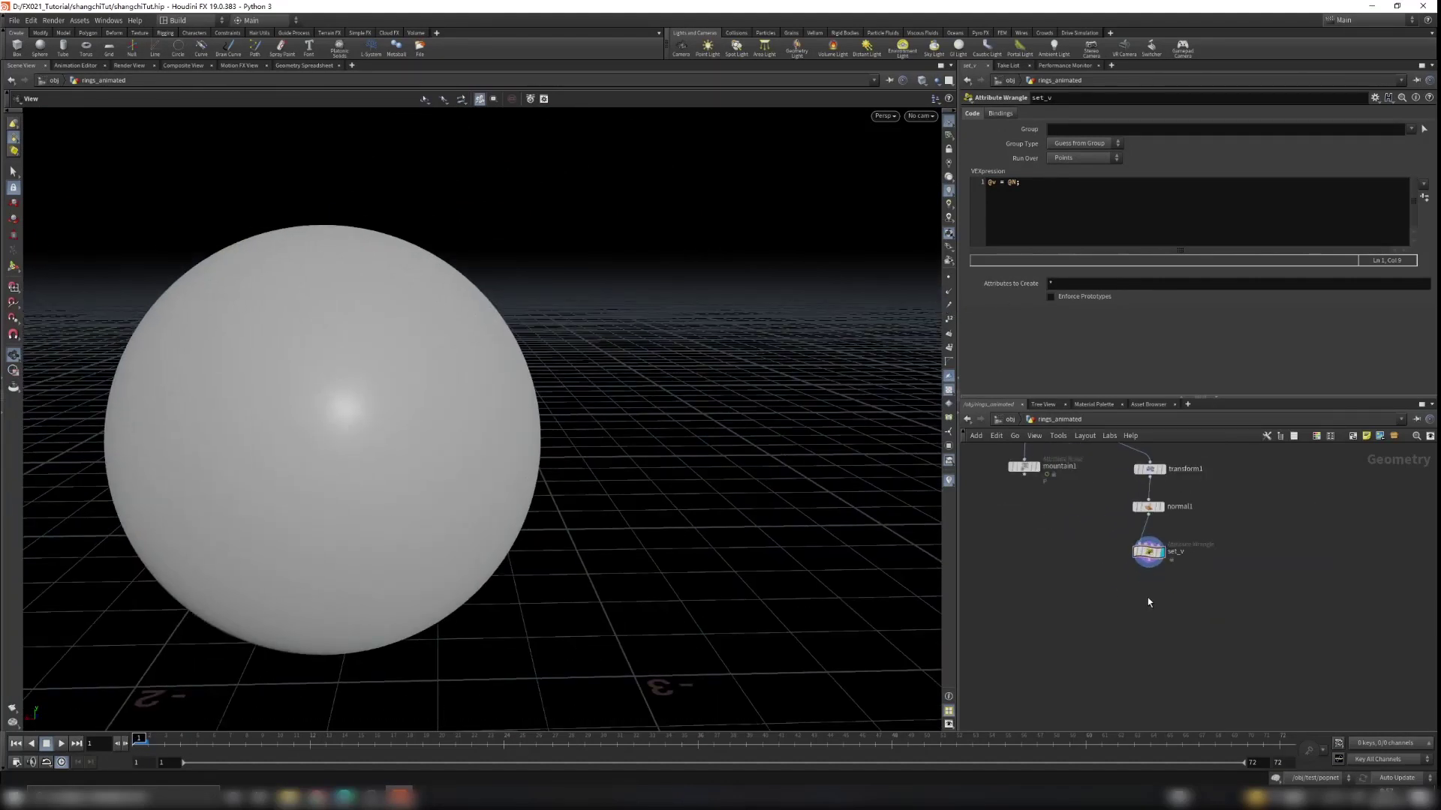
{"action": "key", "text": "Tab"}
{"action": "type", "text": "popnet"}
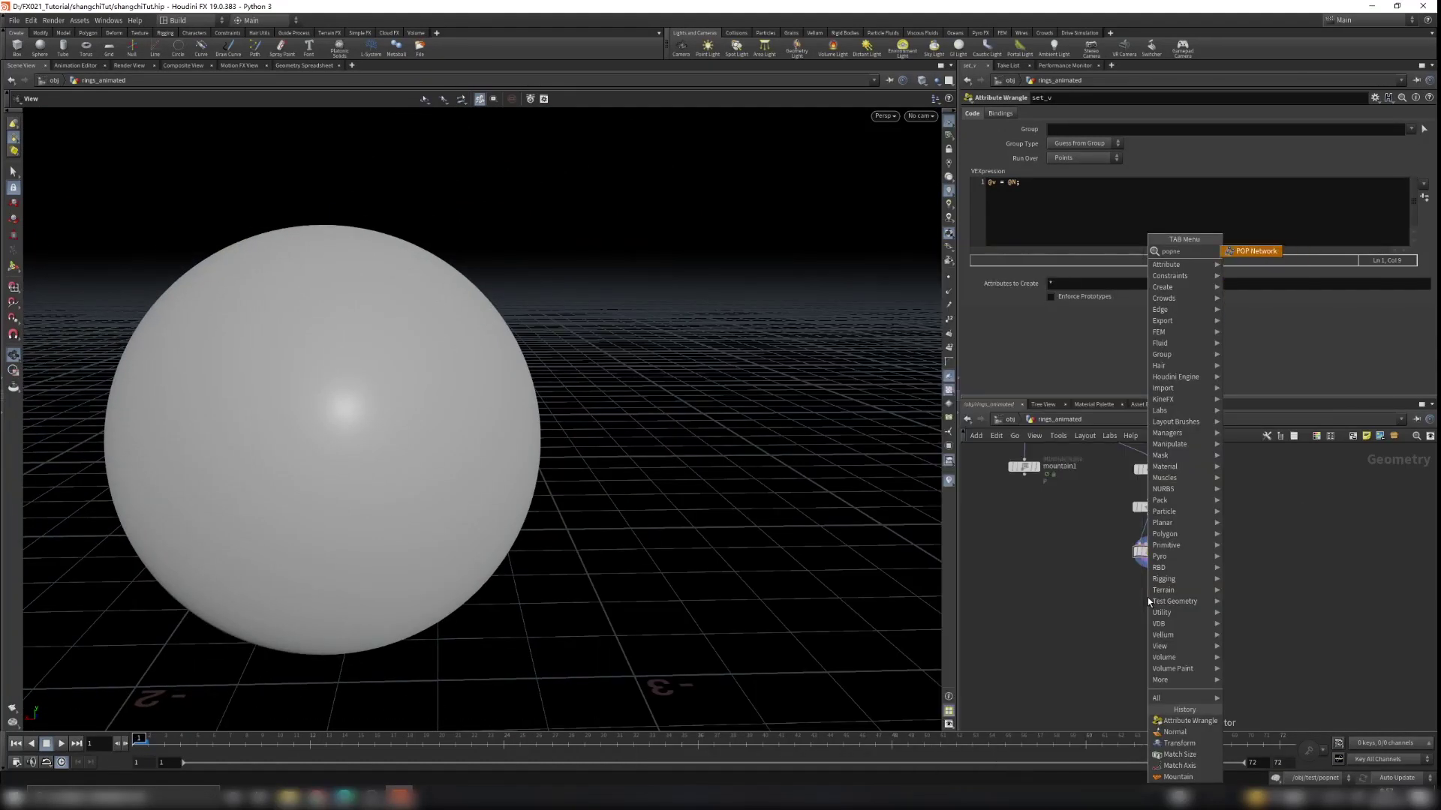
{"action": "key", "text": "Return"}
{"action": "left_click", "coordinate": [1154, 609]}
{"action": "scroll", "coordinate": [1154, 576], "scroll_direction": "up", "scroll_amount": 3}
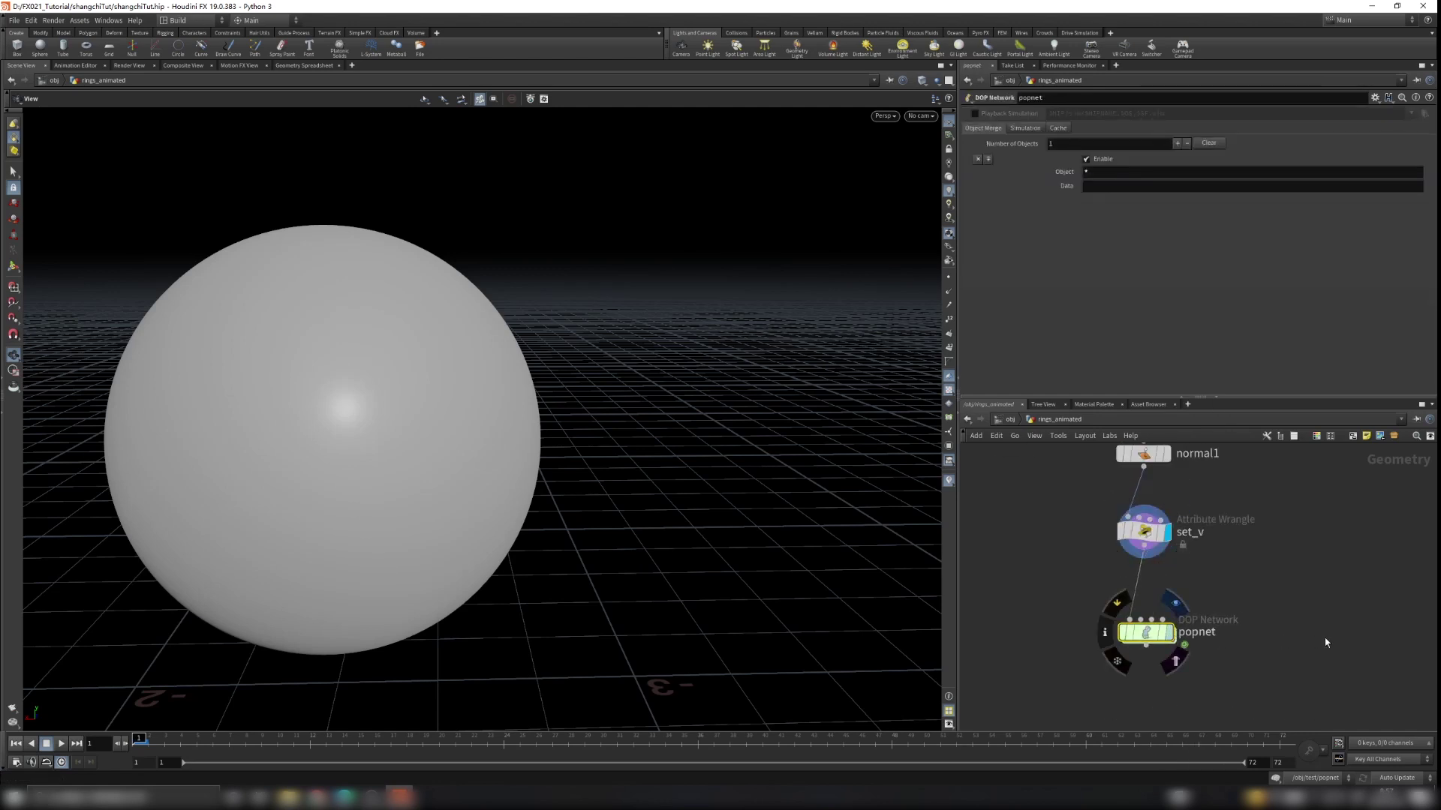
Display the popnet node and show its emitted particles as points in the viewport
{"action": "left_click", "coordinate": [1174, 631]}
{"action": "left_click_drag", "start_coordinate": [648, 632], "coordinate": [607, 493]}
{"action": "scroll", "coordinate": [607, 493], "scroll_direction": "up", "scroll_amount": 3}
{"action": "left_click", "coordinate": [949, 280]}
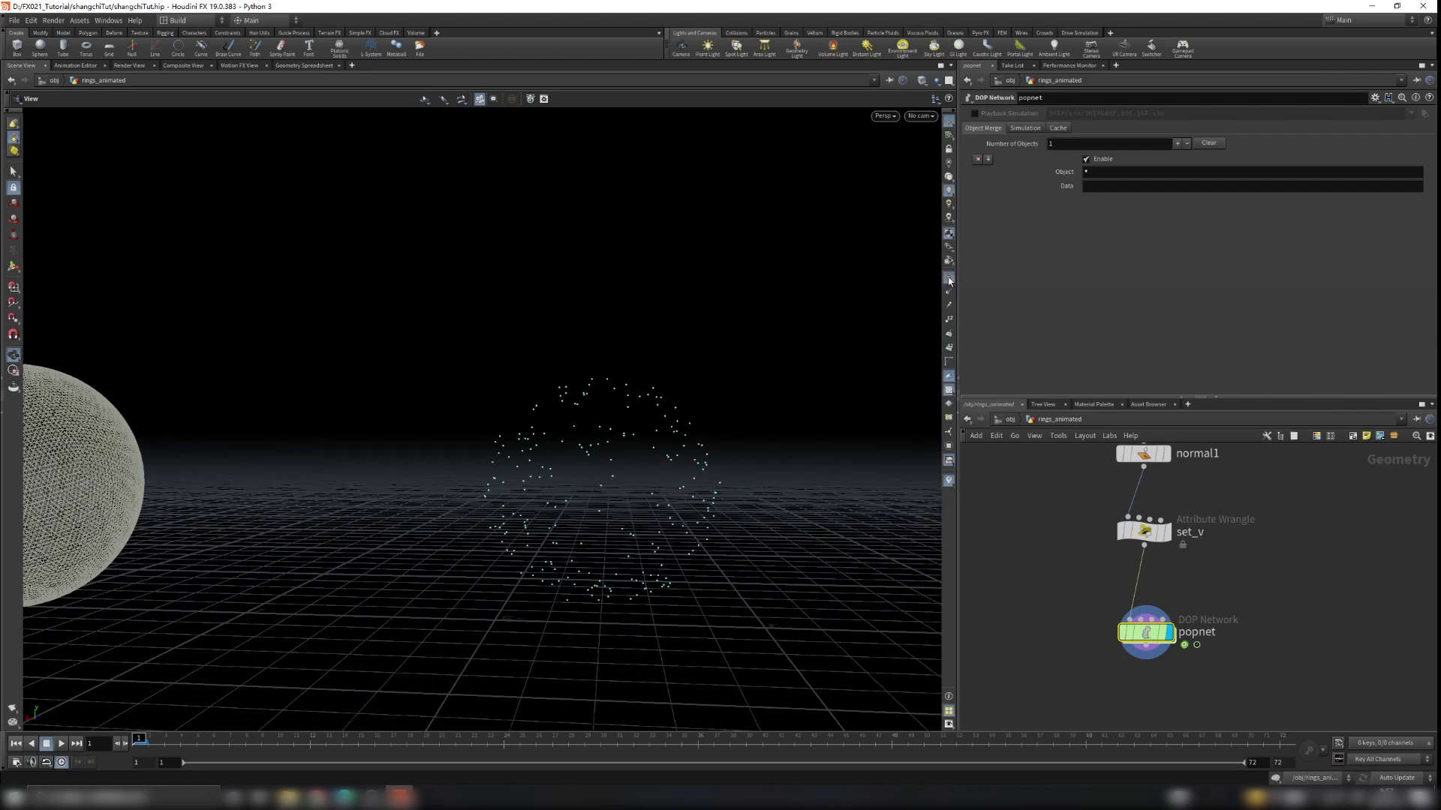
Play the particle simulation to about frame 32 and view the whole expanding particle cloud
{"action": "left_click", "coordinate": [64, 745]}
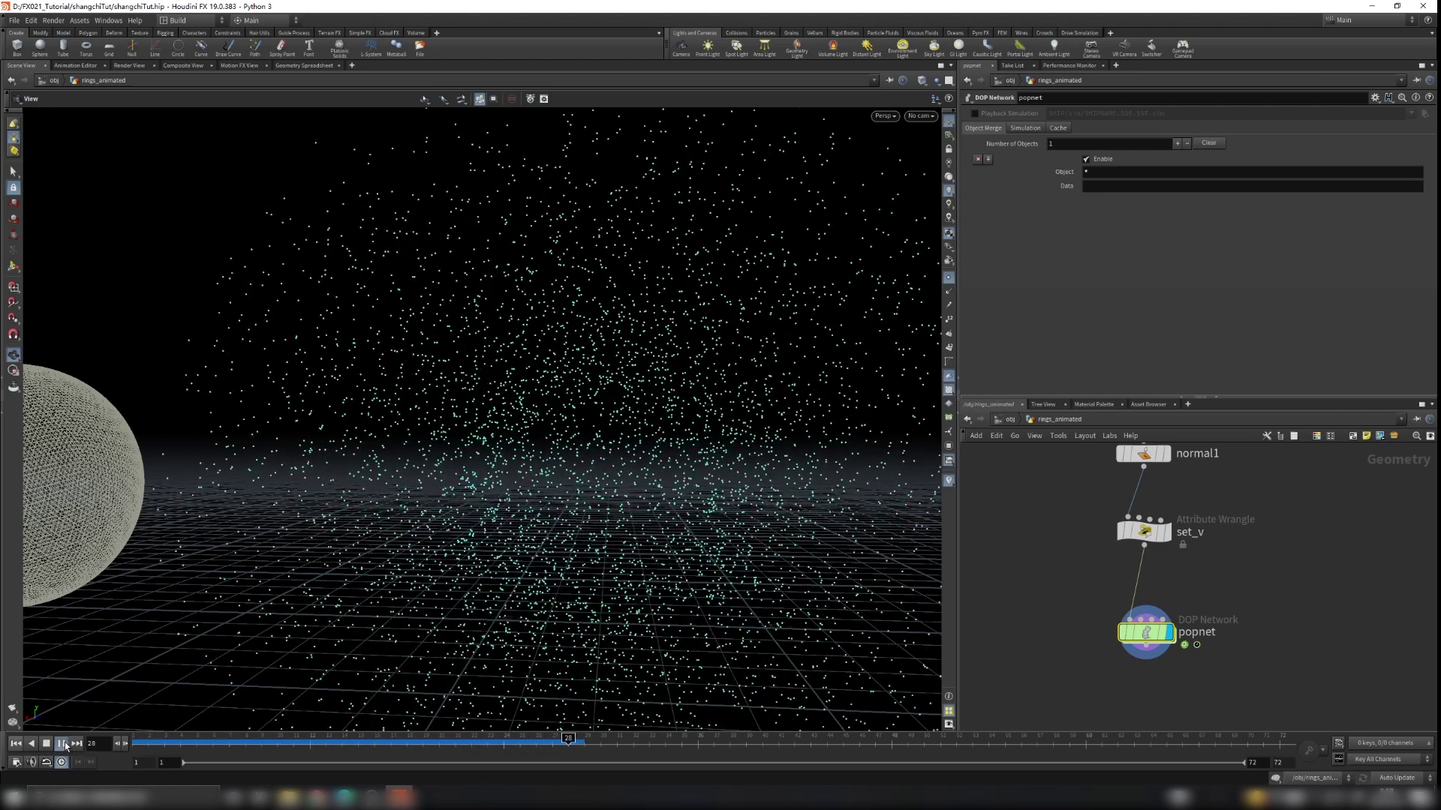
{"action": "scroll", "coordinate": [826, 455], "scroll_direction": "down", "scroll_amount": 3}
{"action": "scroll", "coordinate": [826, 455], "scroll_direction": "down", "scroll_amount": 5}
{"action": "middle_click_drag", "start_coordinate": [776, 472], "coordinate": [687, 433]}
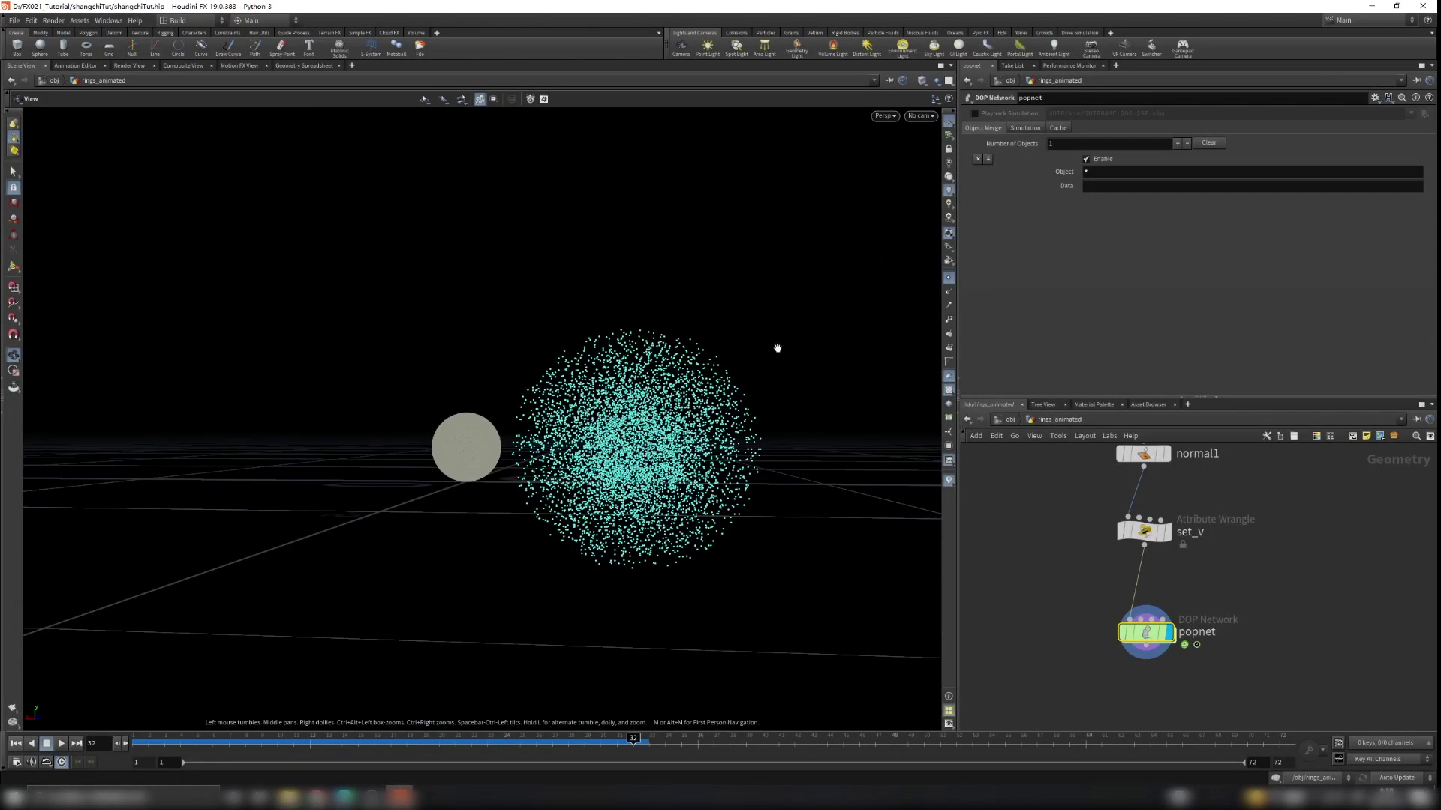
Go inside popnet to reach its POP Source and solver nodes
{"action": "scroll", "coordinate": [1141, 634], "scroll_direction": "up", "scroll_amount": 4}
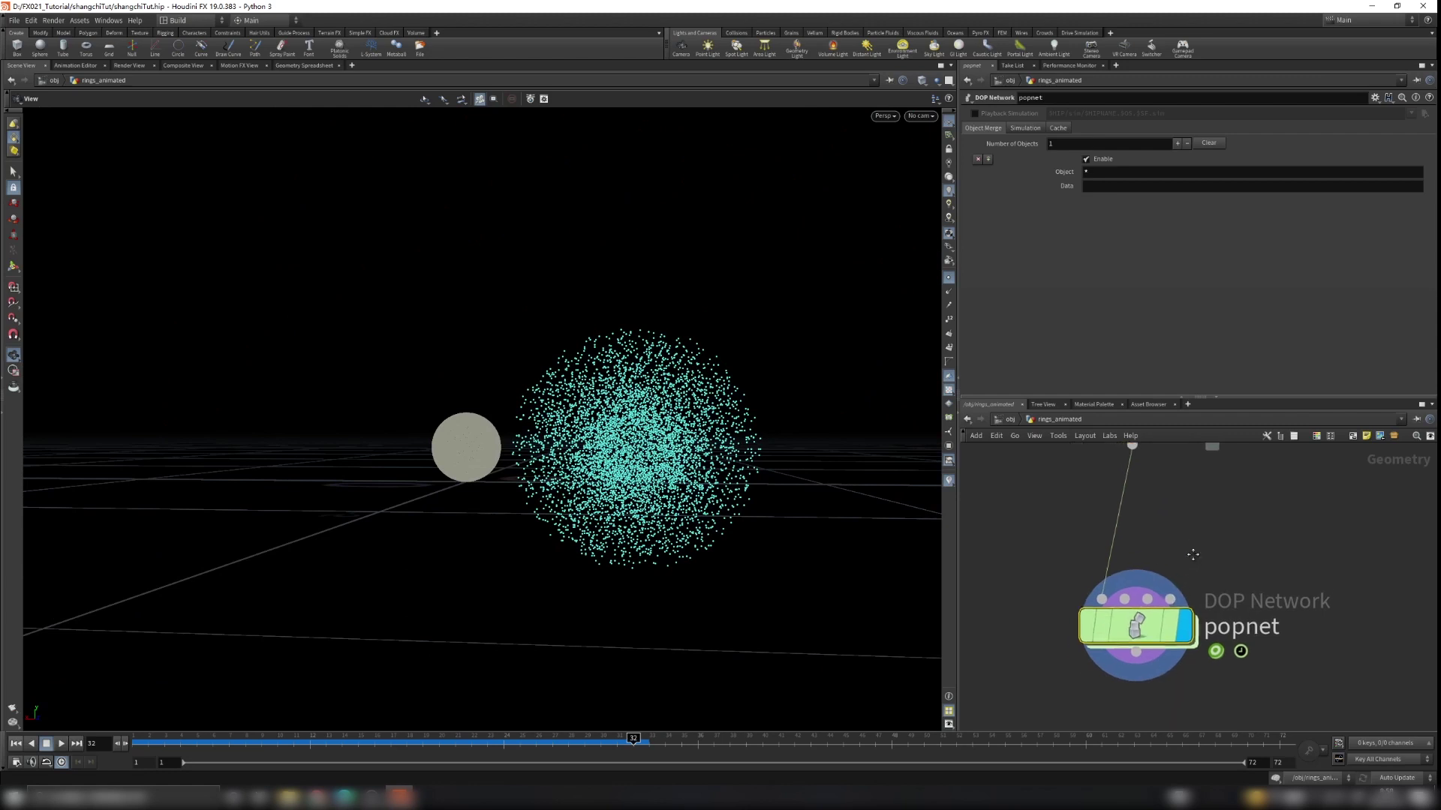
{"action": "double_click", "coordinate": [1149, 625]}
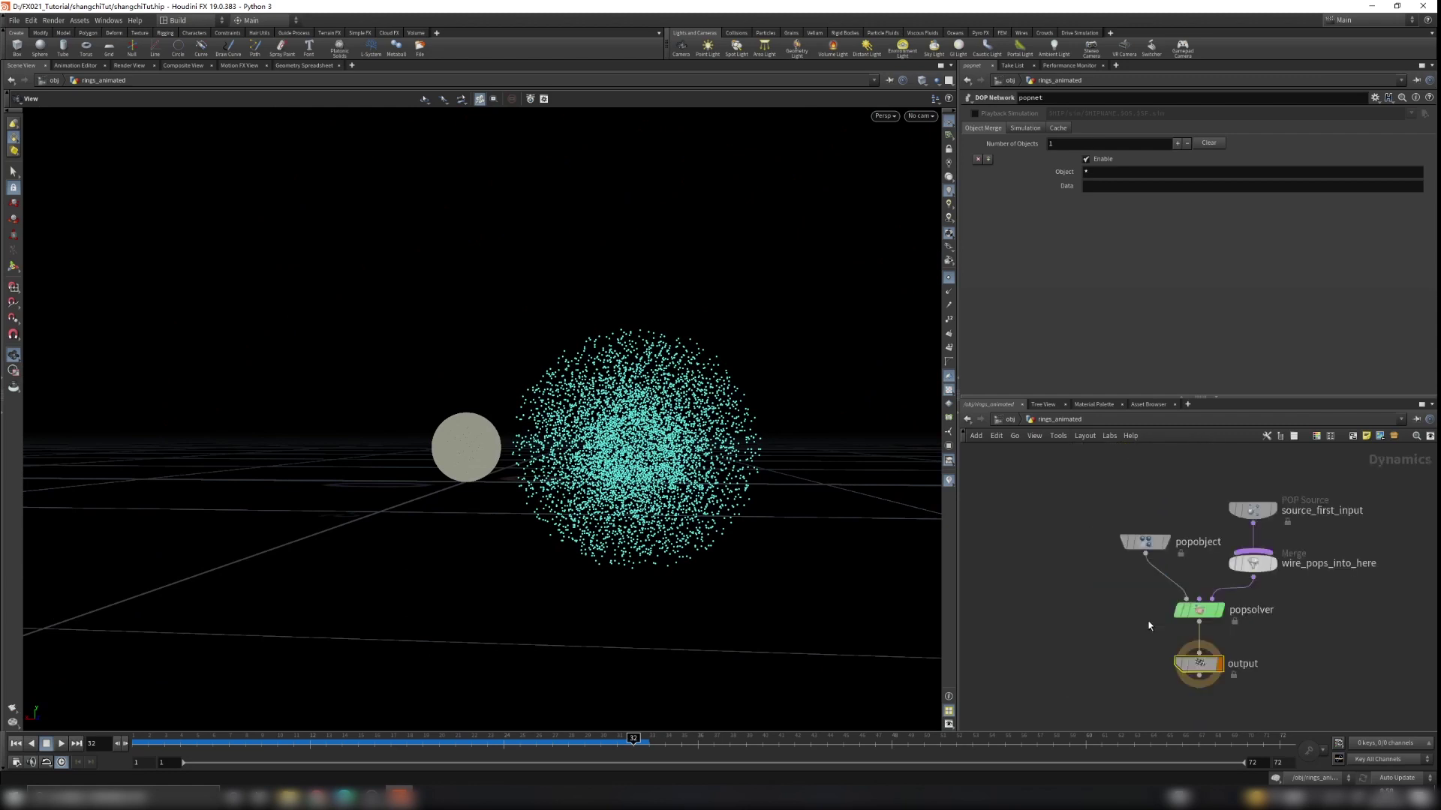
{"action": "scroll", "coordinate": [1253, 596], "scroll_direction": "up", "scroll_amount": 2}
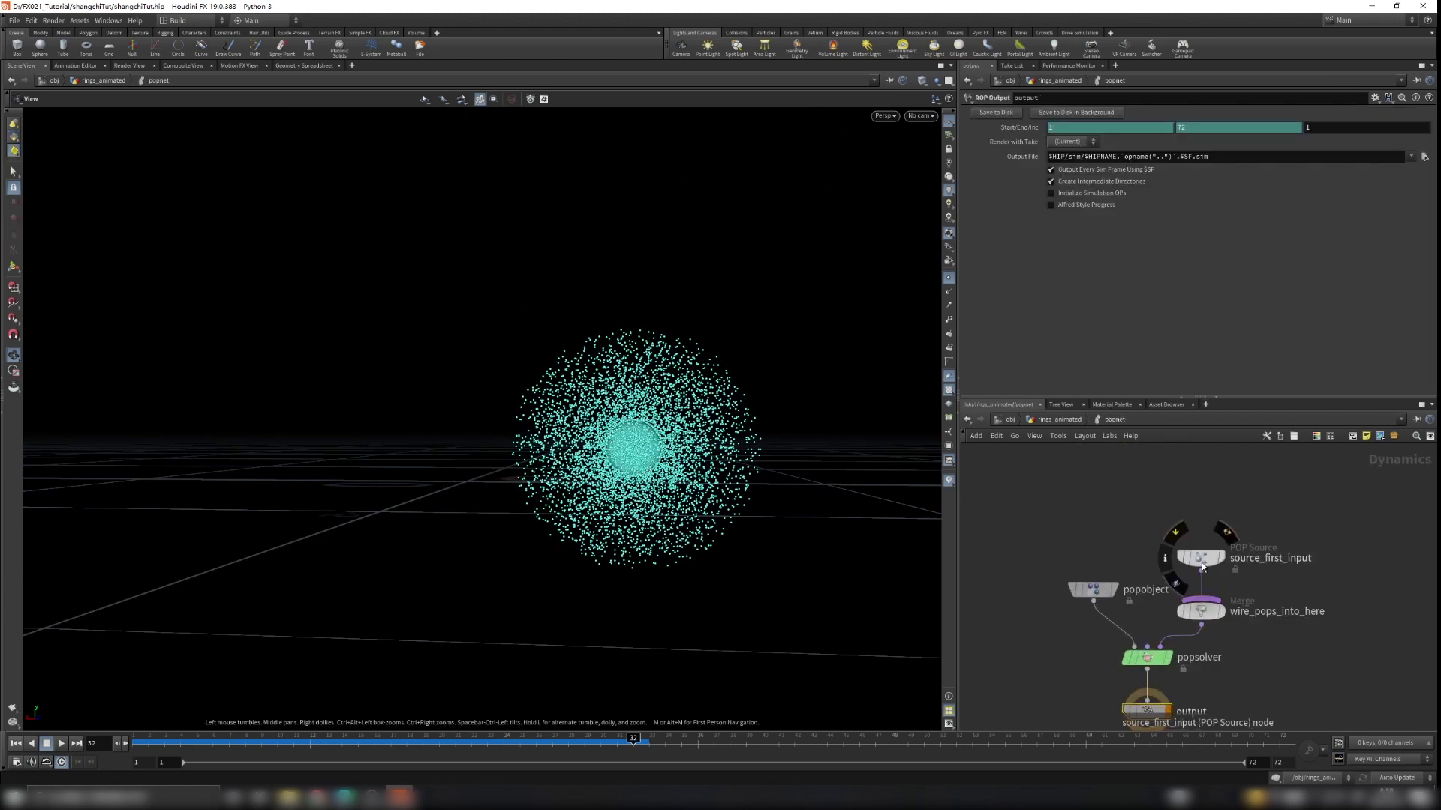
Set source_first_input's Const. Activation to 0 and its Impulse Count to 10 in the birth settings
{"action": "scroll", "coordinate": [1292, 532], "scroll_direction": "up", "scroll_amount": 2}
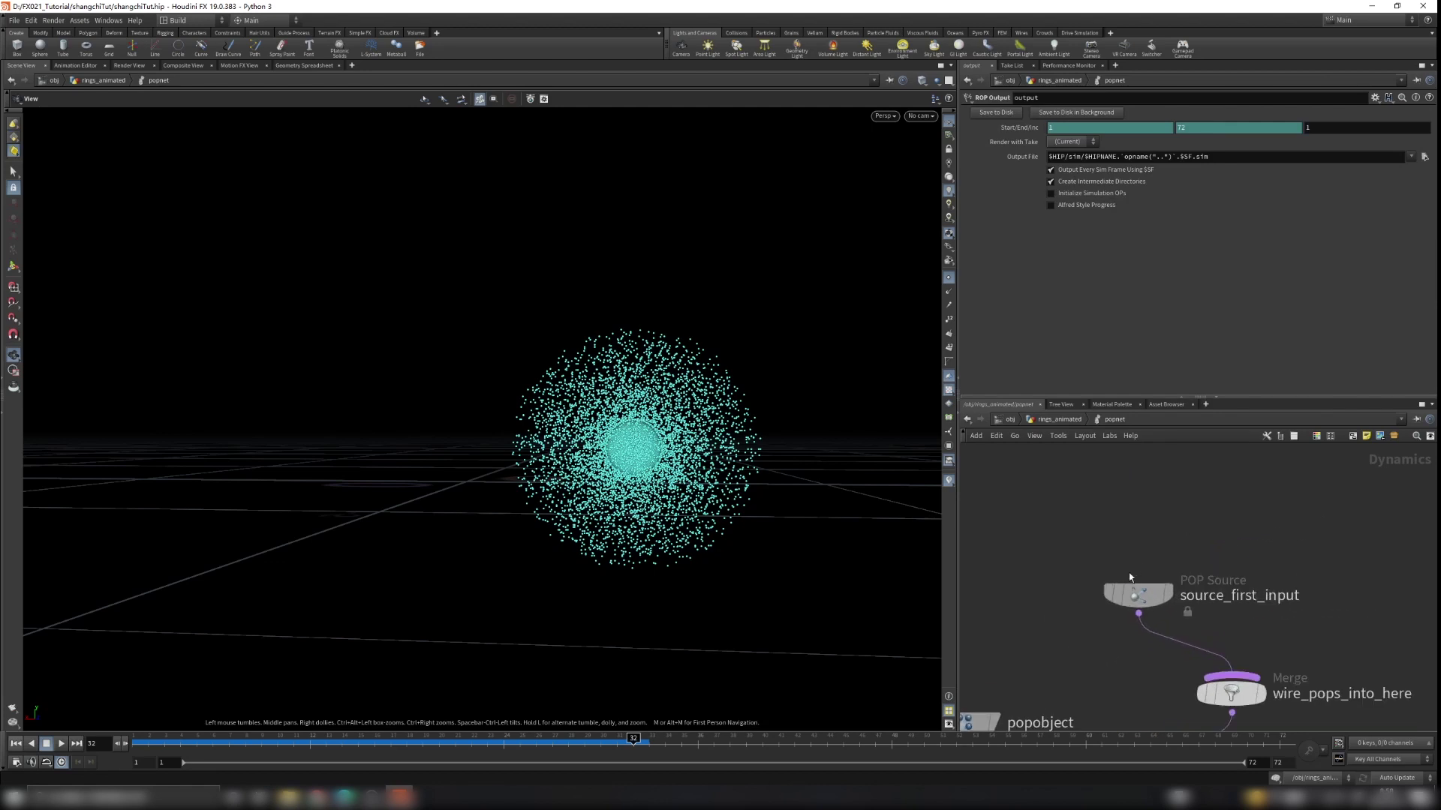
{"action": "left_click", "coordinate": [1141, 550]}
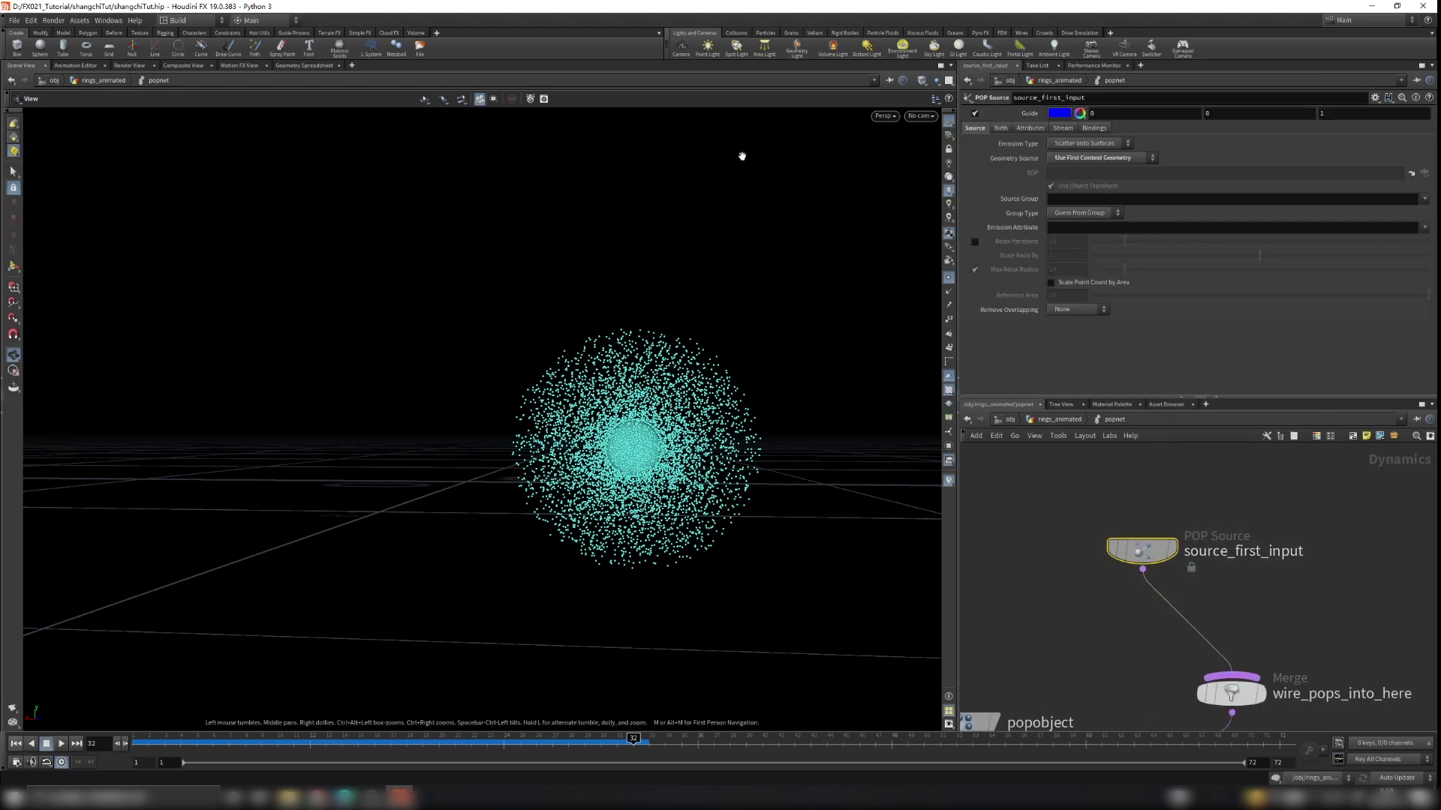
{"action": "left_click", "coordinate": [1001, 128]}
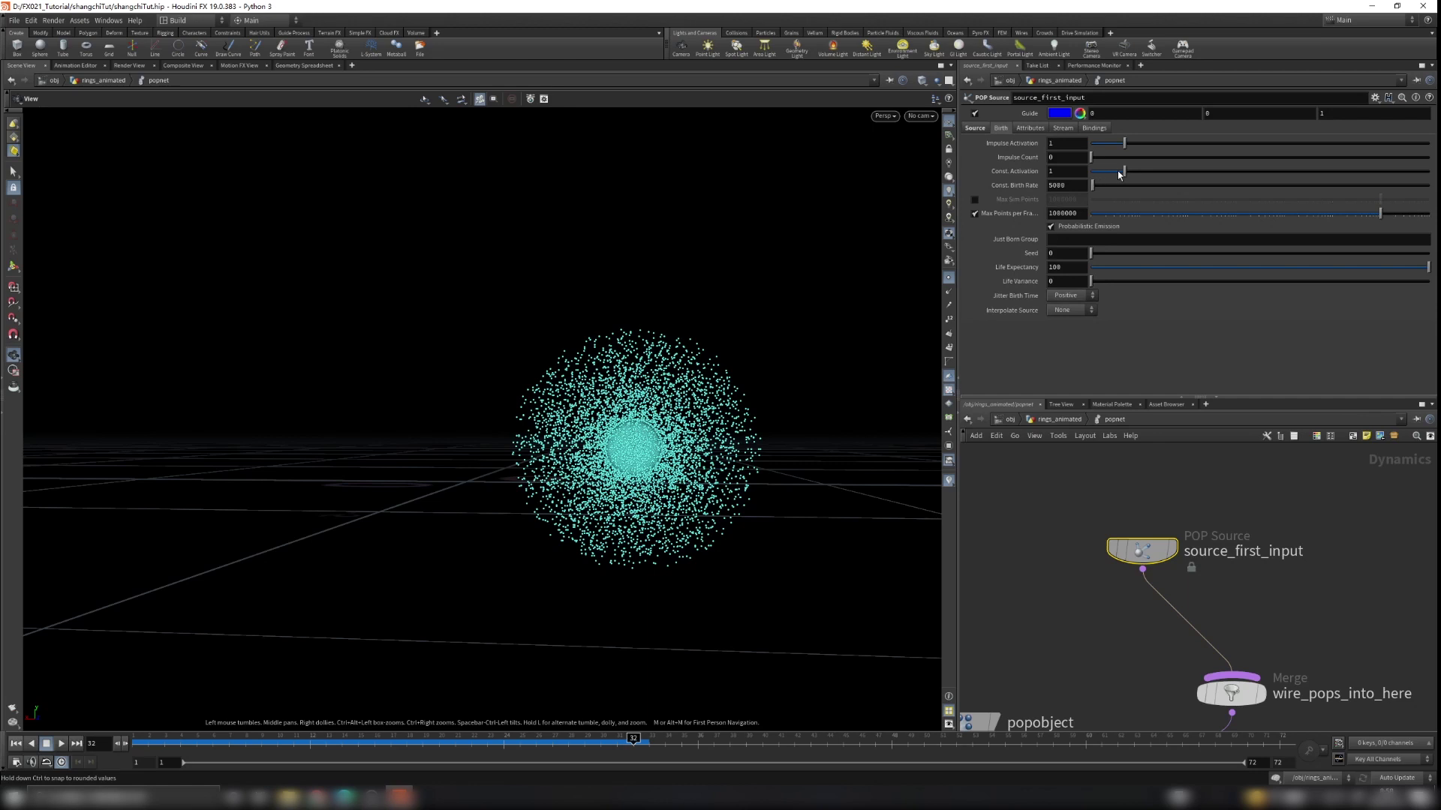
{"action": "left_click_drag", "start_coordinate": [1124, 174], "coordinate": [1087, 171]}
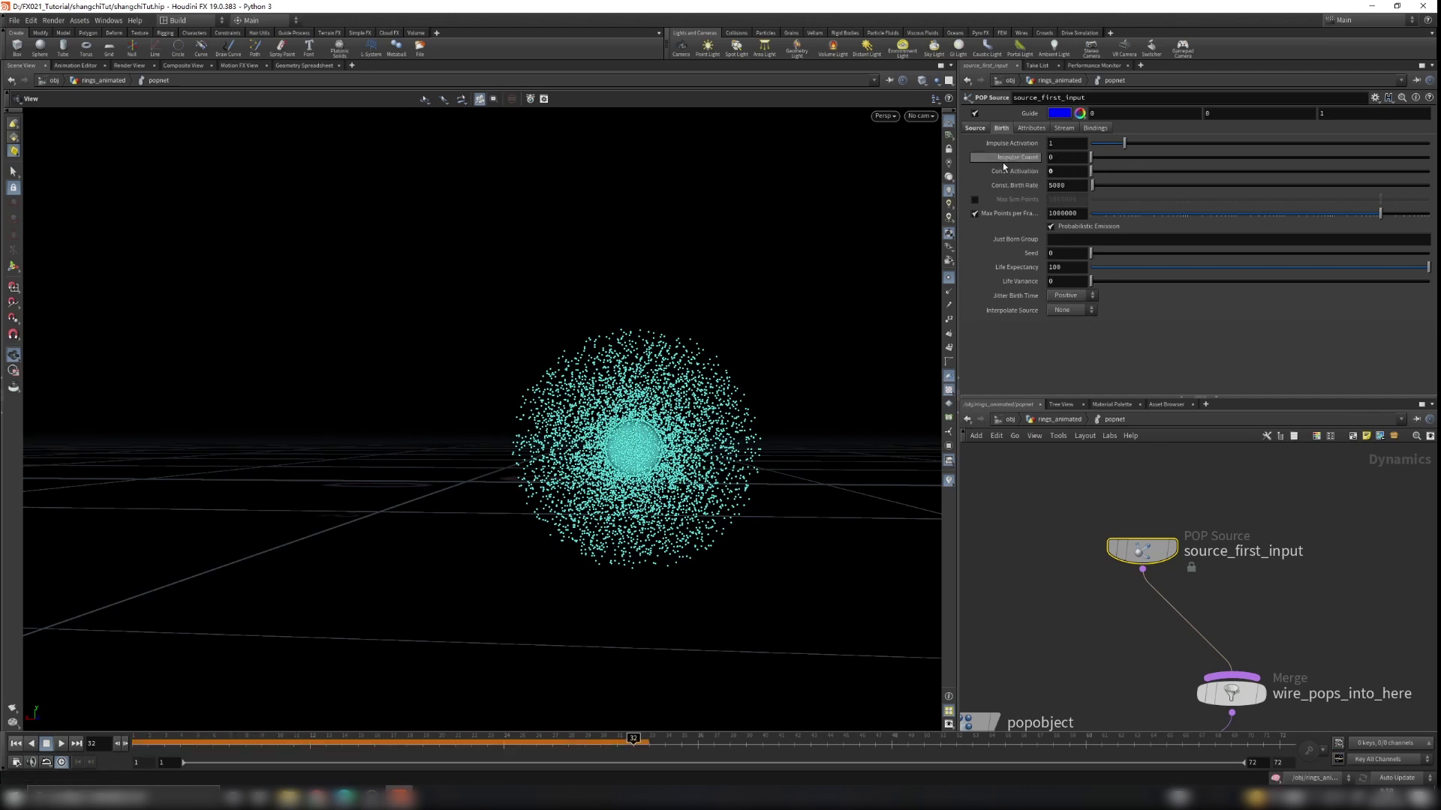
{"action": "left_click", "coordinate": [1068, 154]}
{"action": "type", "text": "10"}
{"action": "left_click", "coordinate": [1045, 531]}
Replay the simulation from frame 1 to about frame 26 to check the impulse emission
{"action": "left_click", "coordinate": [16, 744]}
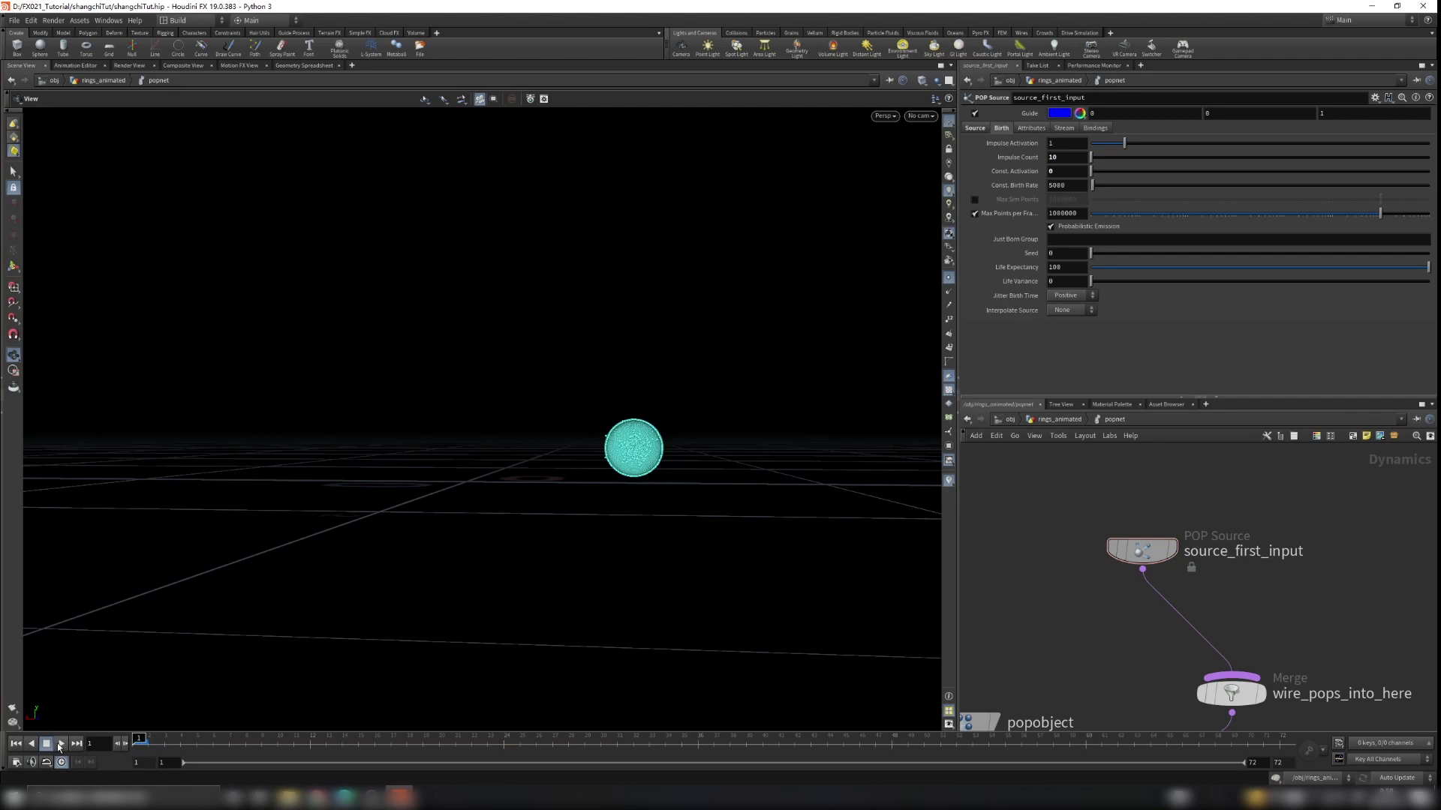
{"action": "left_click_drag", "start_coordinate": [645, 420], "coordinate": [660, 495]}
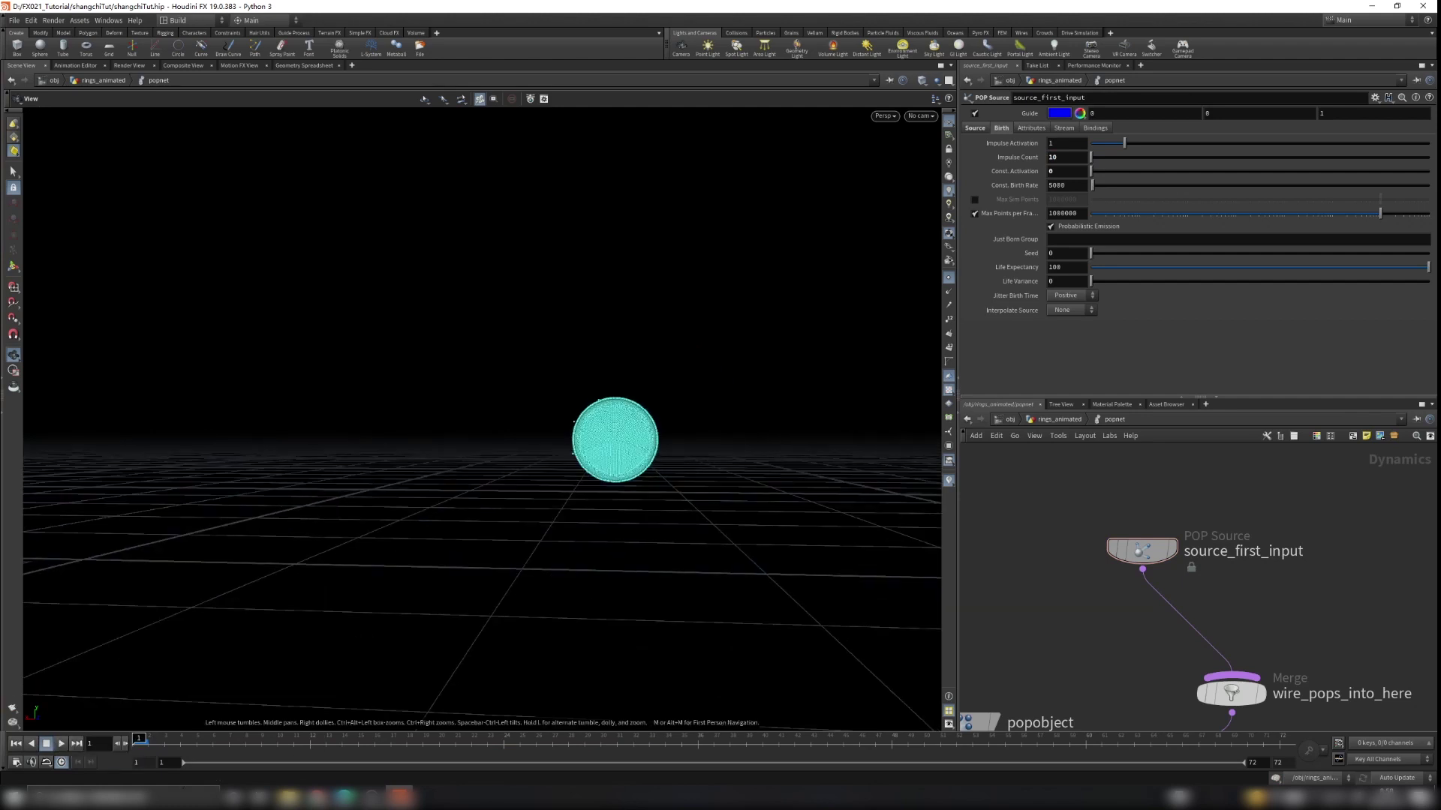
{"action": "left_click", "coordinate": [62, 744]}
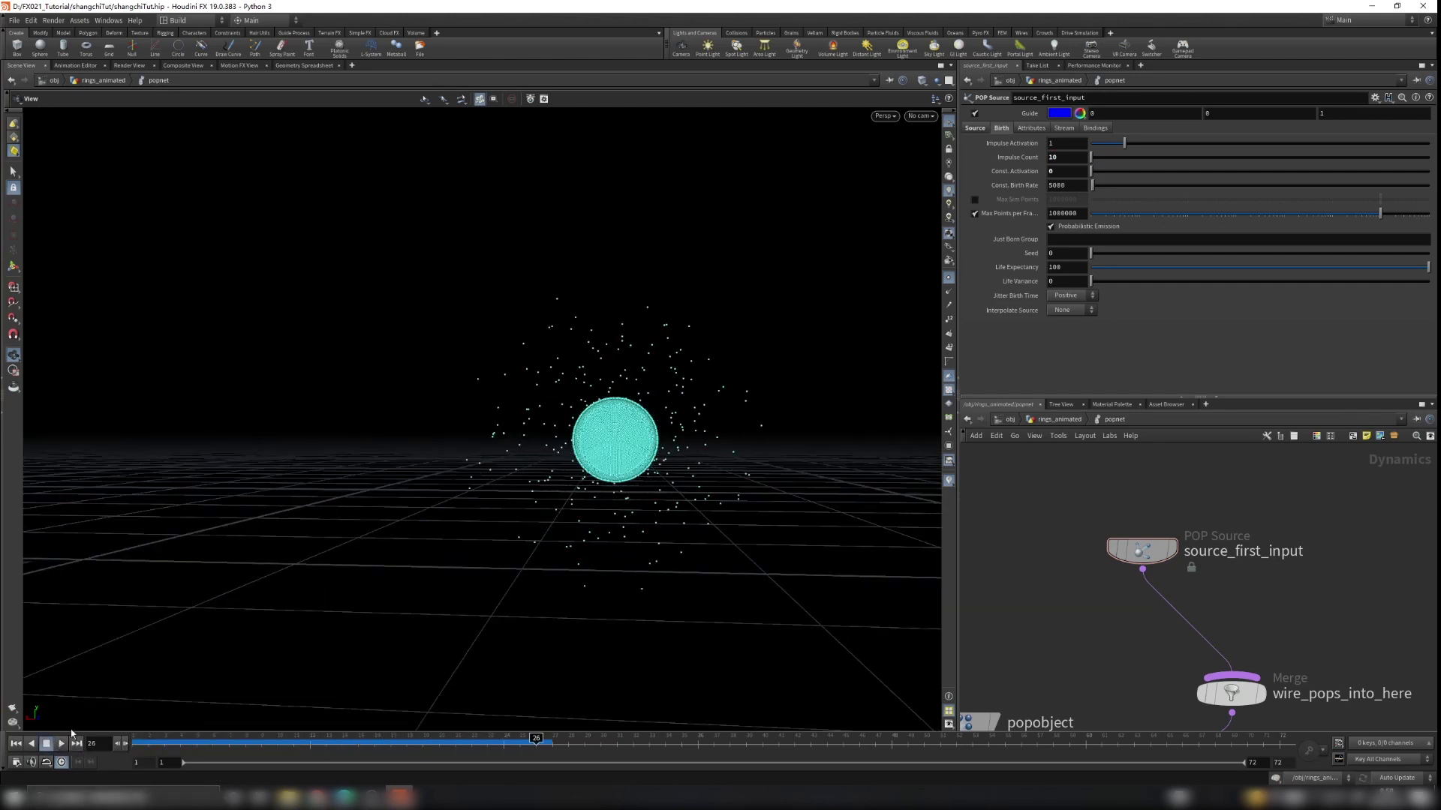
Hide the POP Source's guide geometry and inspect the emitted particles on their own
{"action": "left_click", "coordinate": [974, 113]}
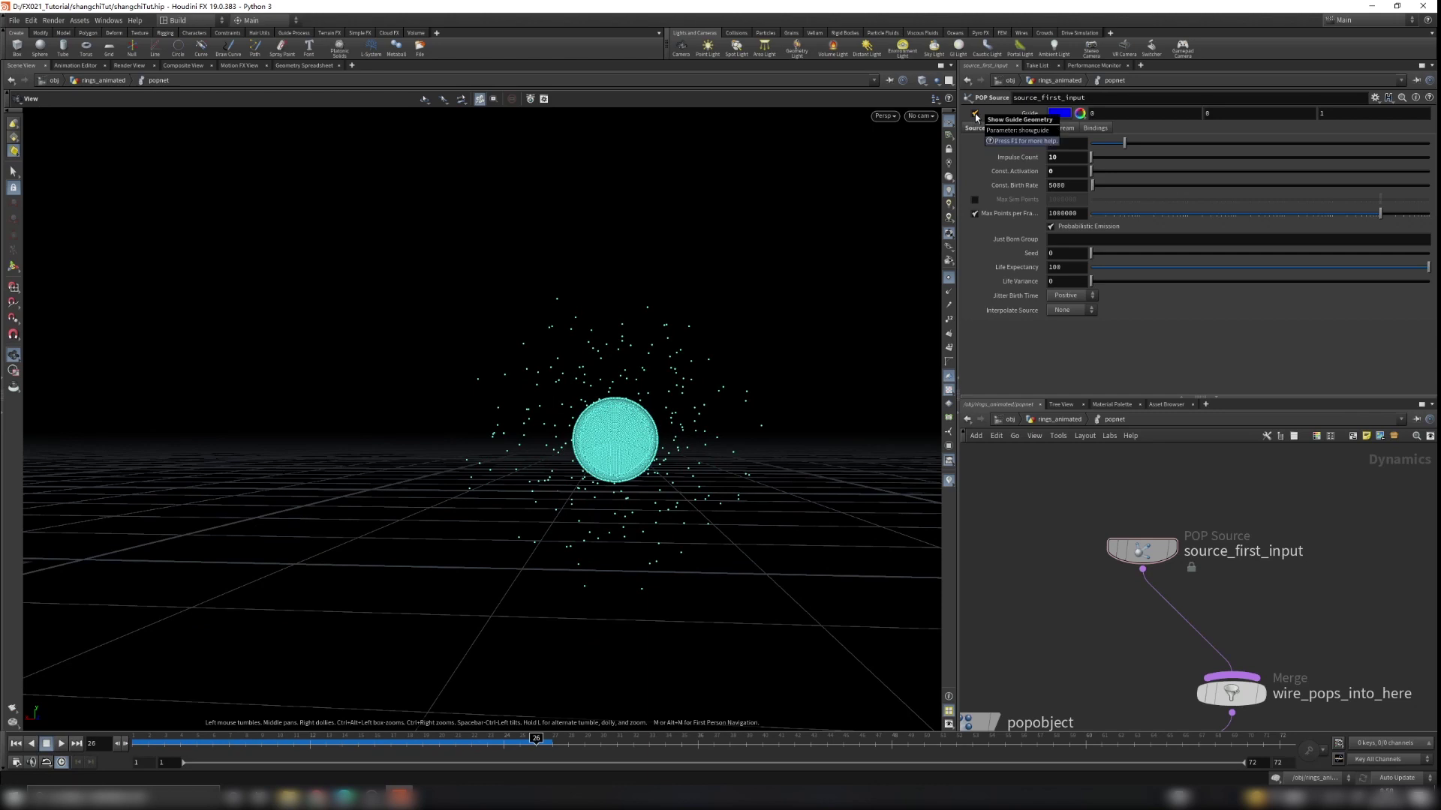
{"action": "right_click_drag", "start_coordinate": [643, 498], "coordinate": [672, 458]}
{"action": "left_click_drag", "start_coordinate": [672, 458], "coordinate": [698, 473]}
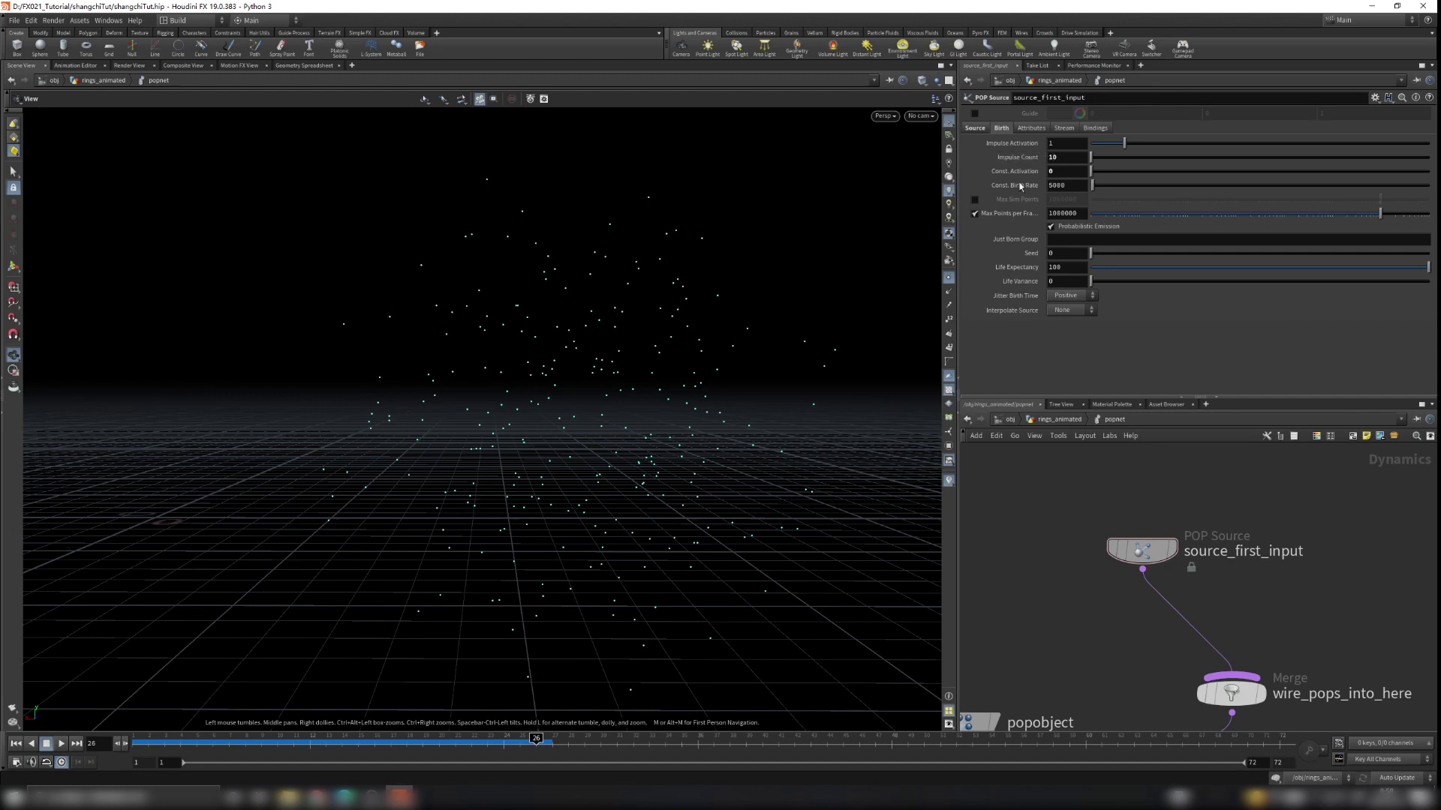
{"action": "right_click_drag", "start_coordinate": [581, 420], "coordinate": [618, 518]}
Return to frame 1 and set the POP Source's Impulse Activation to the expression $F==1
{"action": "left_click_drag", "start_coordinate": [536, 739], "coordinate": [138, 739]}
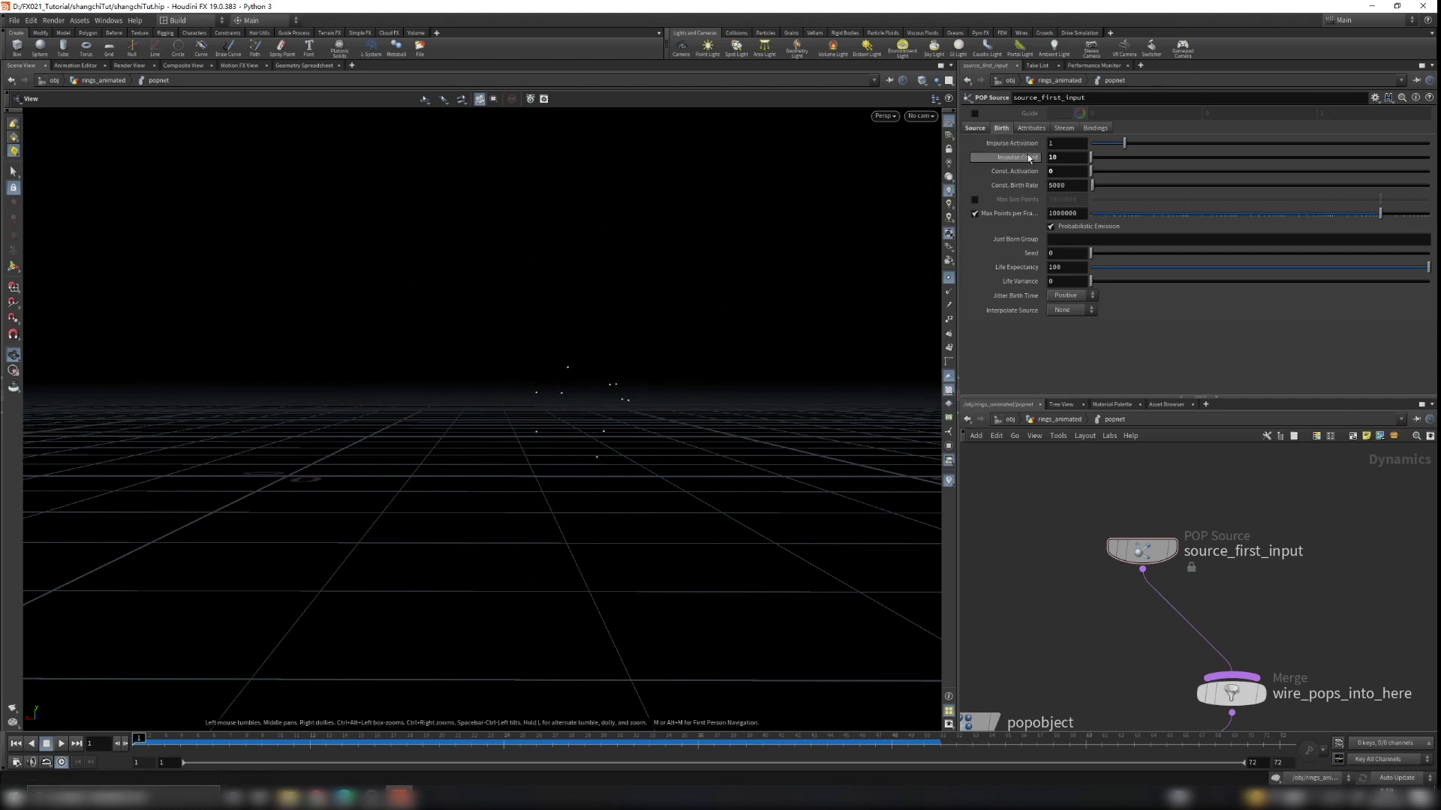
{"action": "mouse_move", "coordinate": [1031, 147]}
{"action": "double_click", "coordinate": [1072, 186]}
{"action": "left_click", "coordinate": [1061, 157]}
{"action": "left_click", "coordinate": [198, 738]}
{"action": "left_click_drag", "start_coordinate": [199, 737], "coordinate": [71, 724]}
{"action": "type", "text": "$F"}
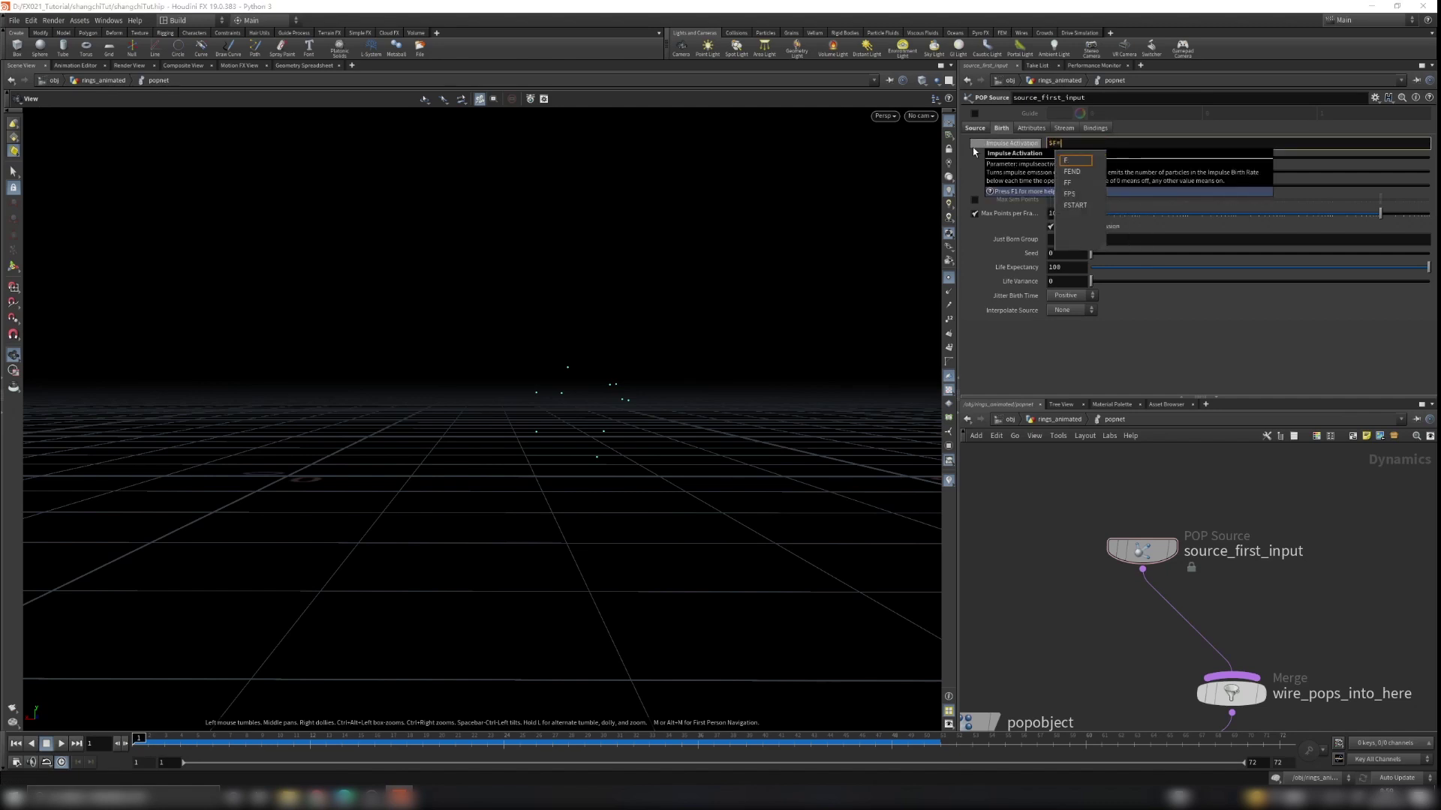
{"action": "type", "text": "==1"}
{"action": "key", "text": "Return"}
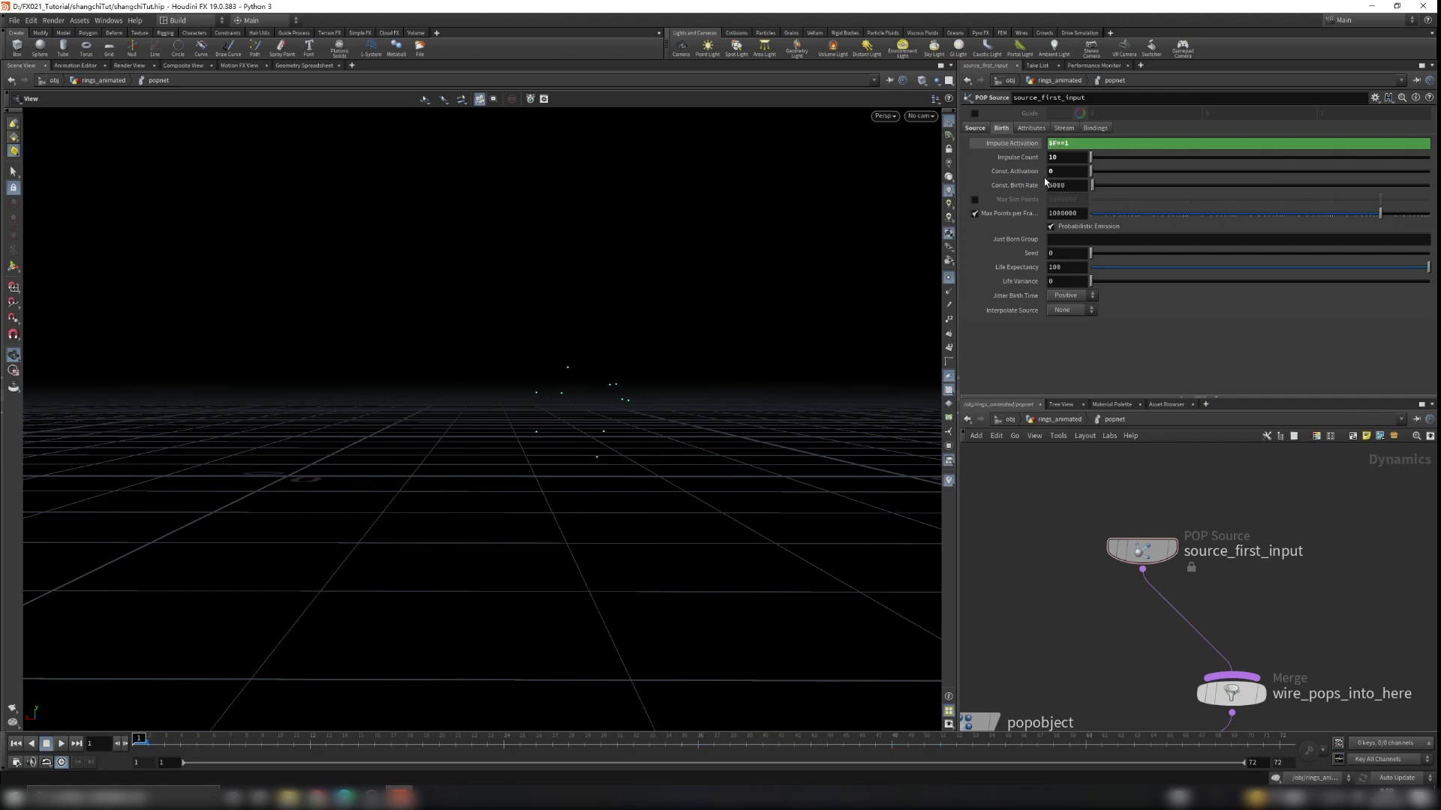
{"action": "left_click", "coordinate": [1029, 143]}
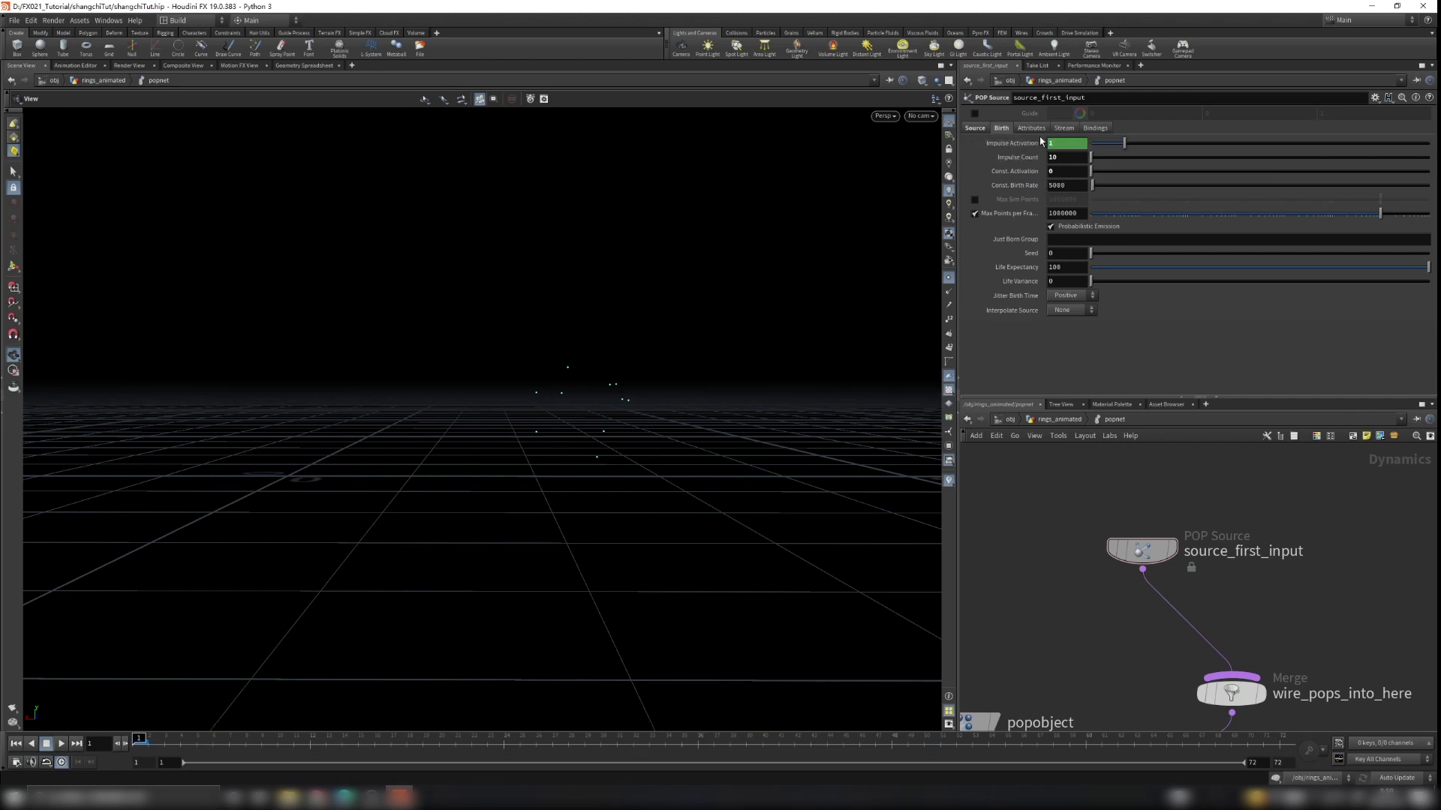
Compare Impulse Activation at frames 1 and 2, and scrub to frame 17 to check the particles
{"action": "left_click", "coordinate": [155, 739]}
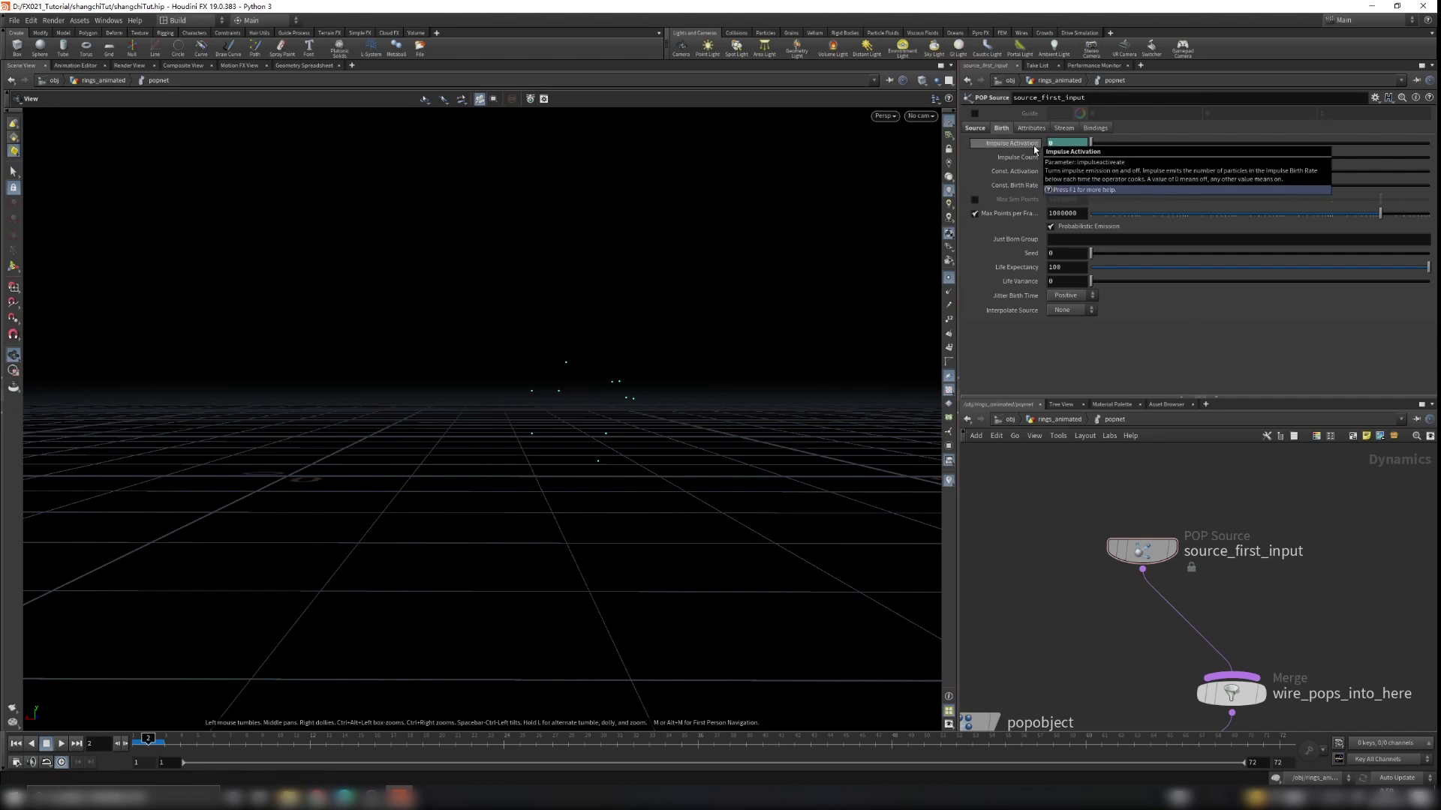
{"action": "left_click", "coordinate": [133, 740]}
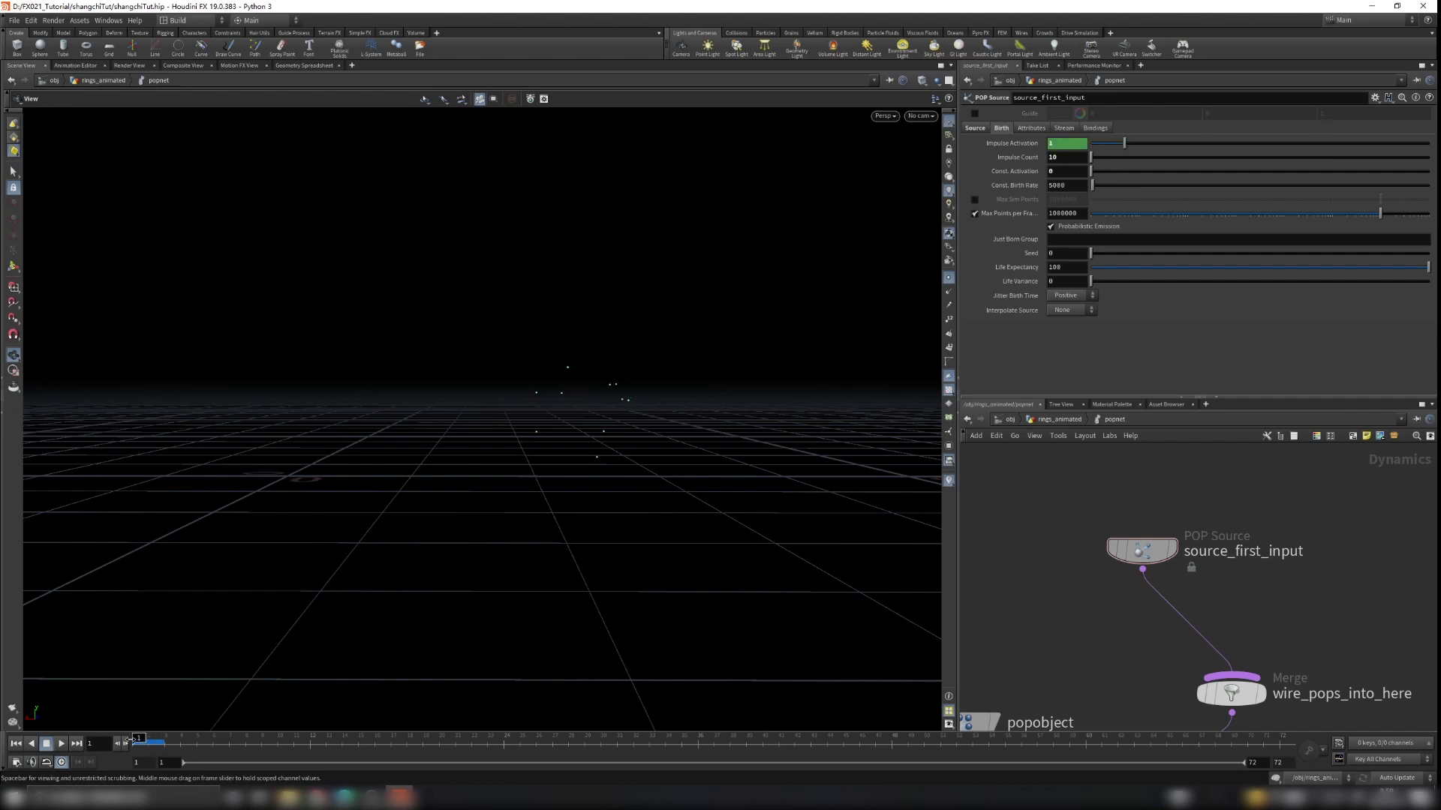
{"action": "mouse_move", "coordinate": [141, 739]}
{"action": "left_mouse_down"}
{"action": "mouse_move", "coordinate": [1182, 737]}
{"action": "mouse_move", "coordinate": [390, 738]}
{"action": "left_mouse_up"}
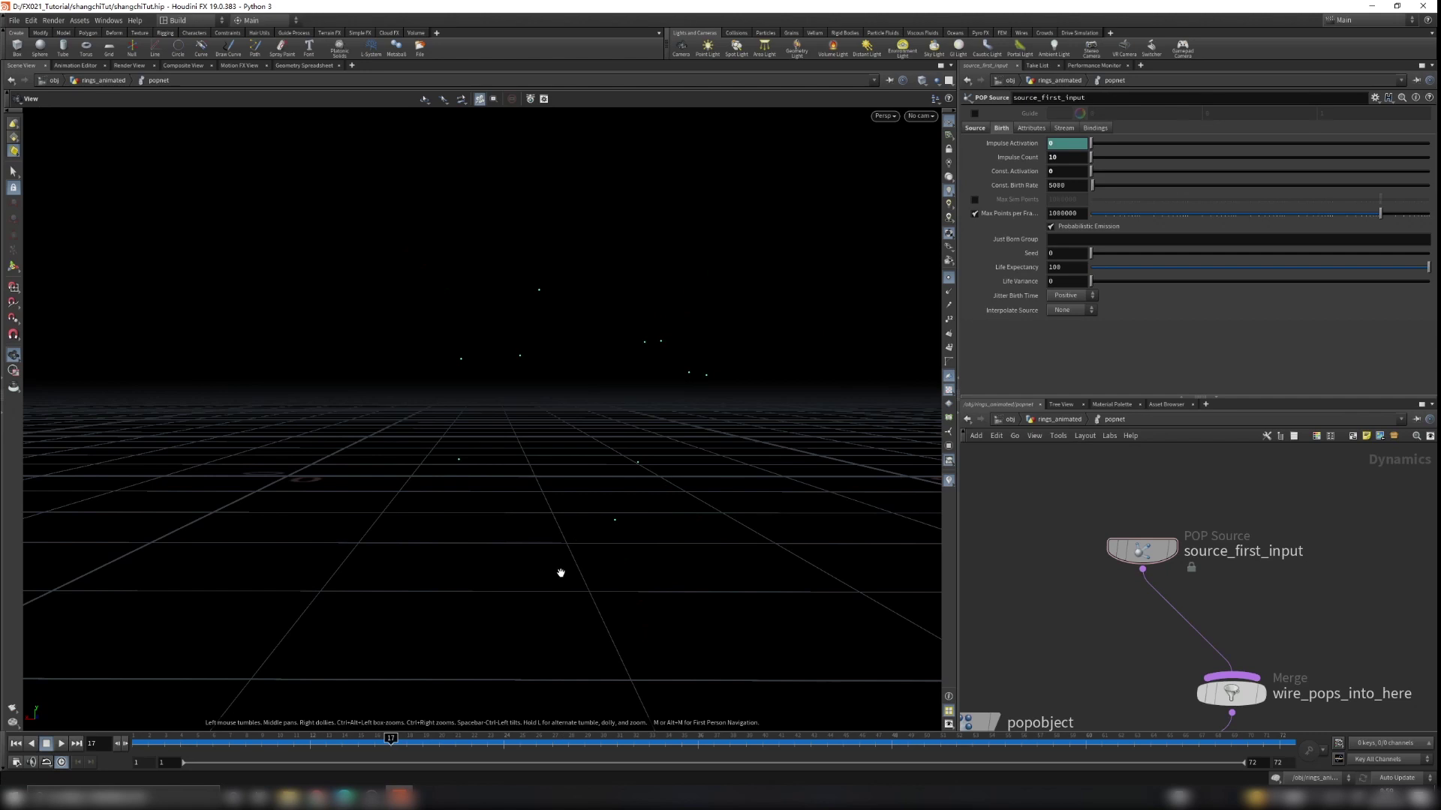
Temporarily show the particles' point numbers in the viewport, and return the timeline to frame 1
{"action": "left_click", "coordinate": [950, 322]}
{"action": "scroll", "coordinate": [631, 501], "scroll_direction": "up", "scroll_amount": 1}
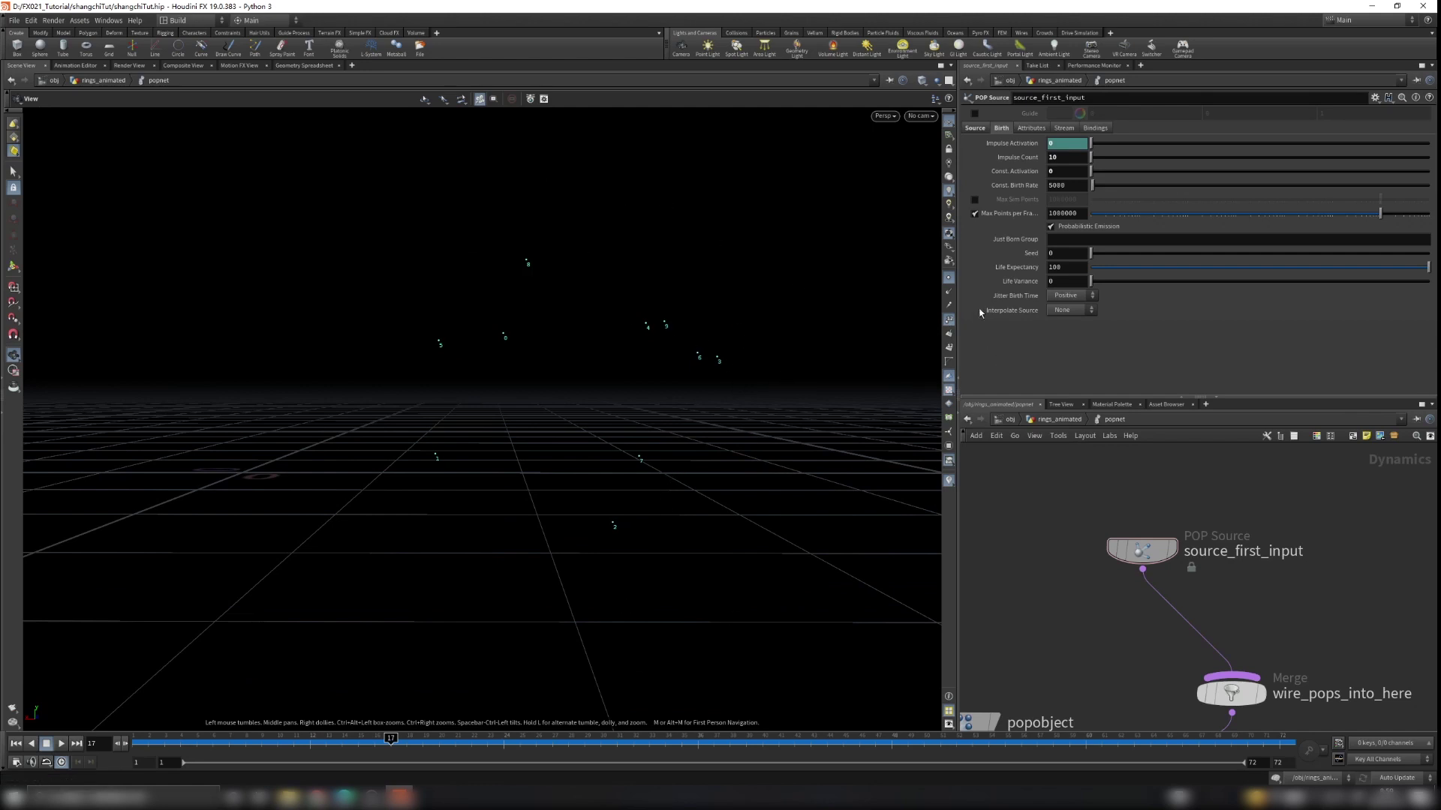
{"action": "left_click", "coordinate": [948, 321]}
{"action": "left_click", "coordinate": [949, 279]}
{"action": "left_click_drag", "start_coordinate": [341, 742], "coordinate": [81, 730]}
{"action": "left_click", "coordinate": [948, 279]}
Review the Impulse Activation expression and its evaluated values at frames 1 and 2
{"action": "left_click", "coordinate": [1039, 145]}
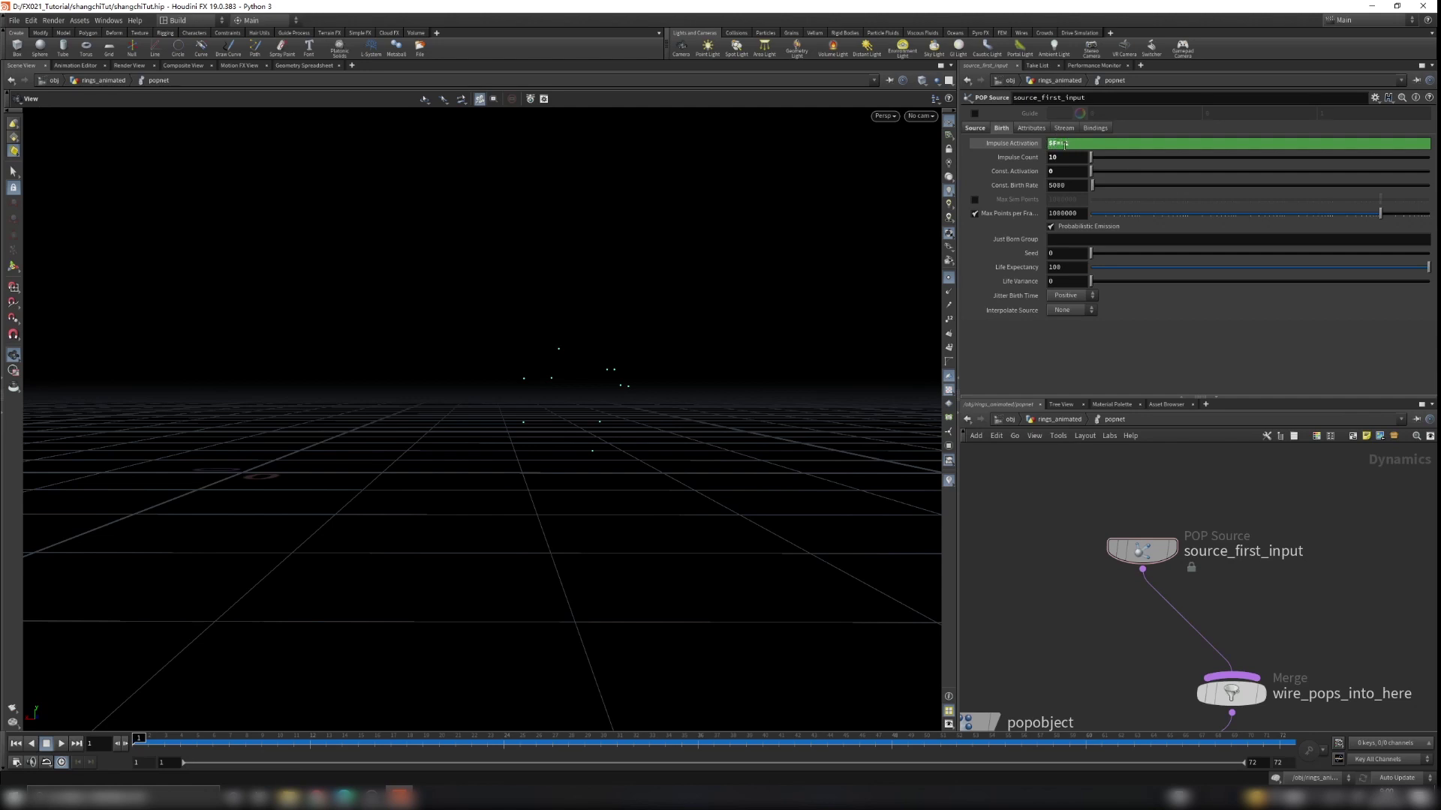
{"action": "left_click", "coordinate": [1035, 144]}
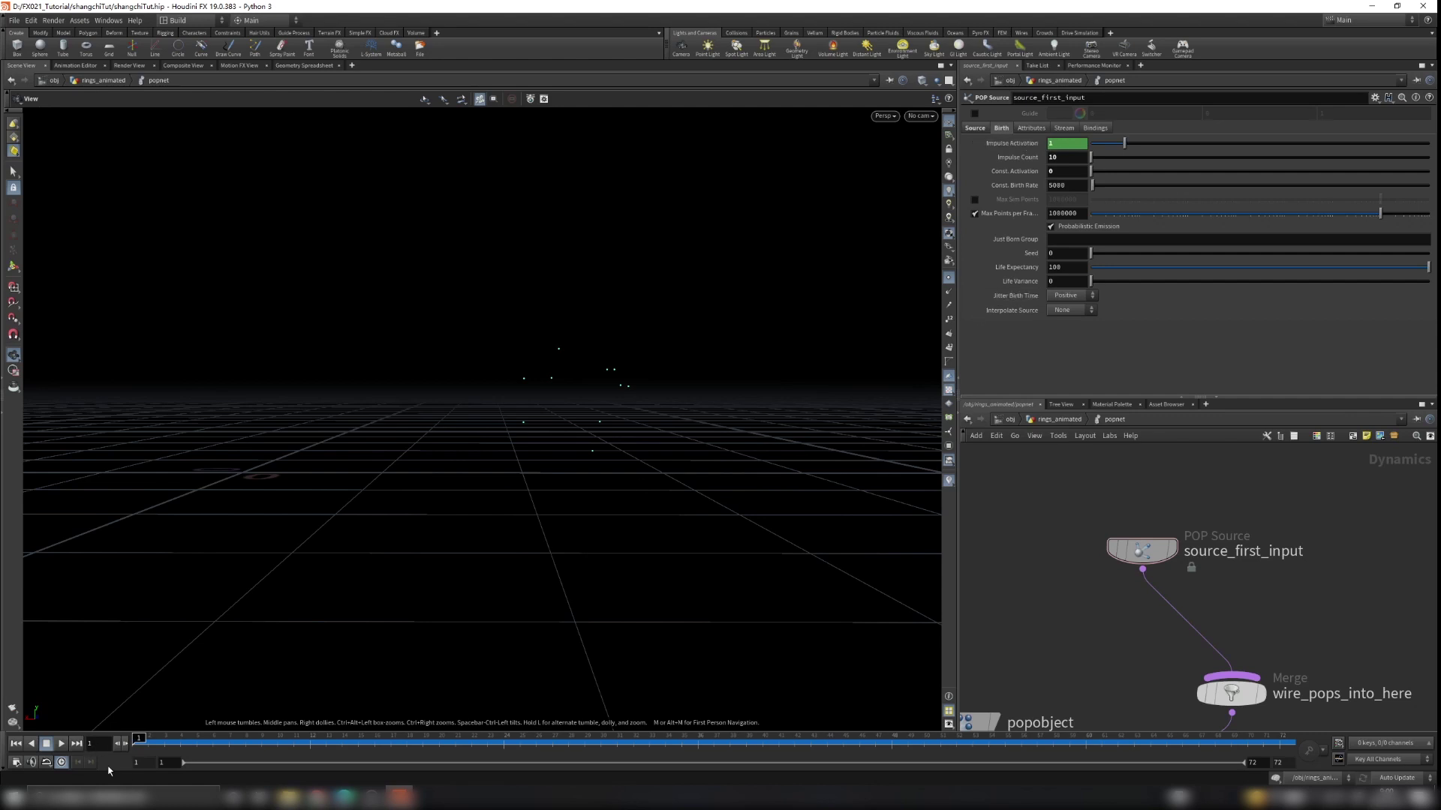
{"action": "left_click", "coordinate": [1013, 144]}
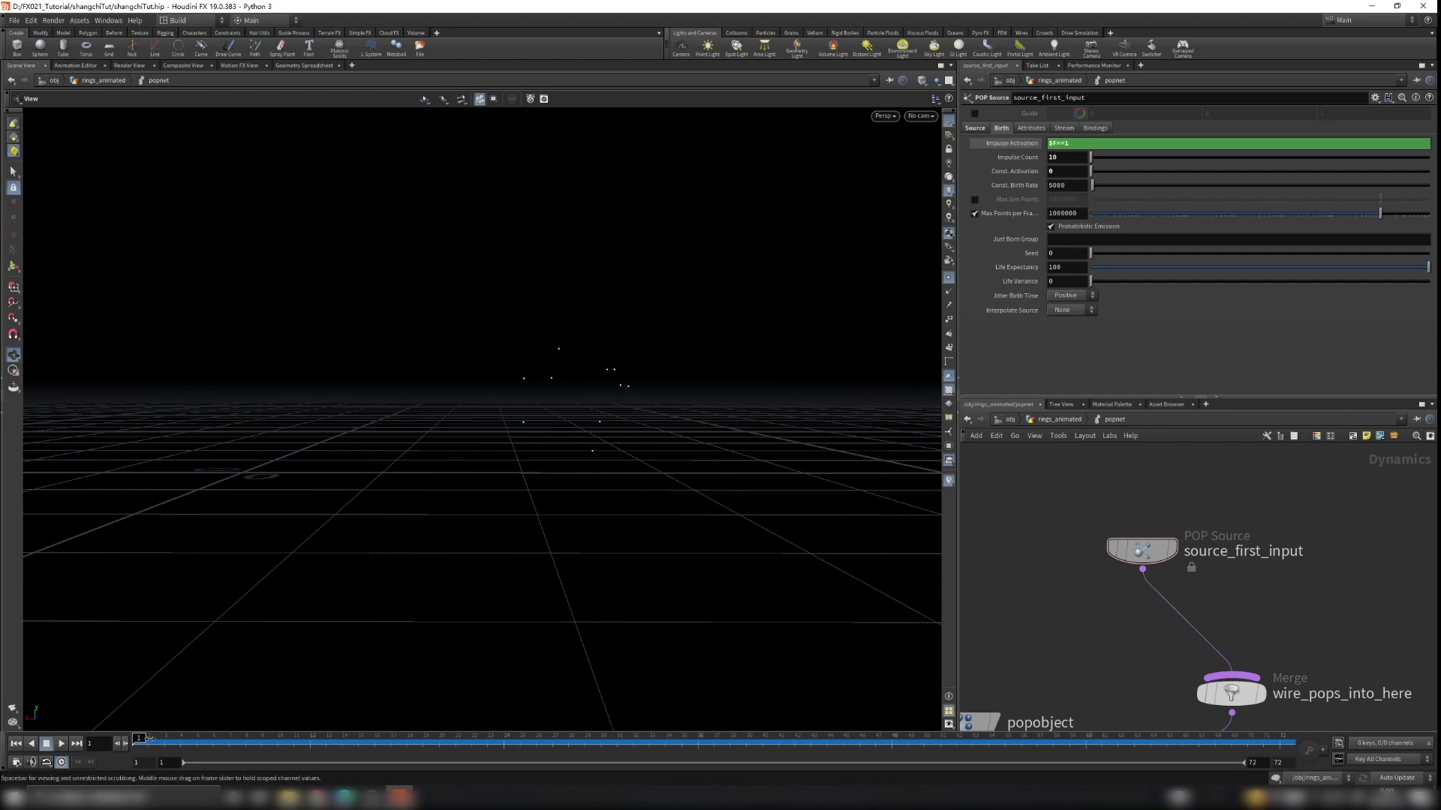
{"action": "left_click", "coordinate": [1015, 143]}
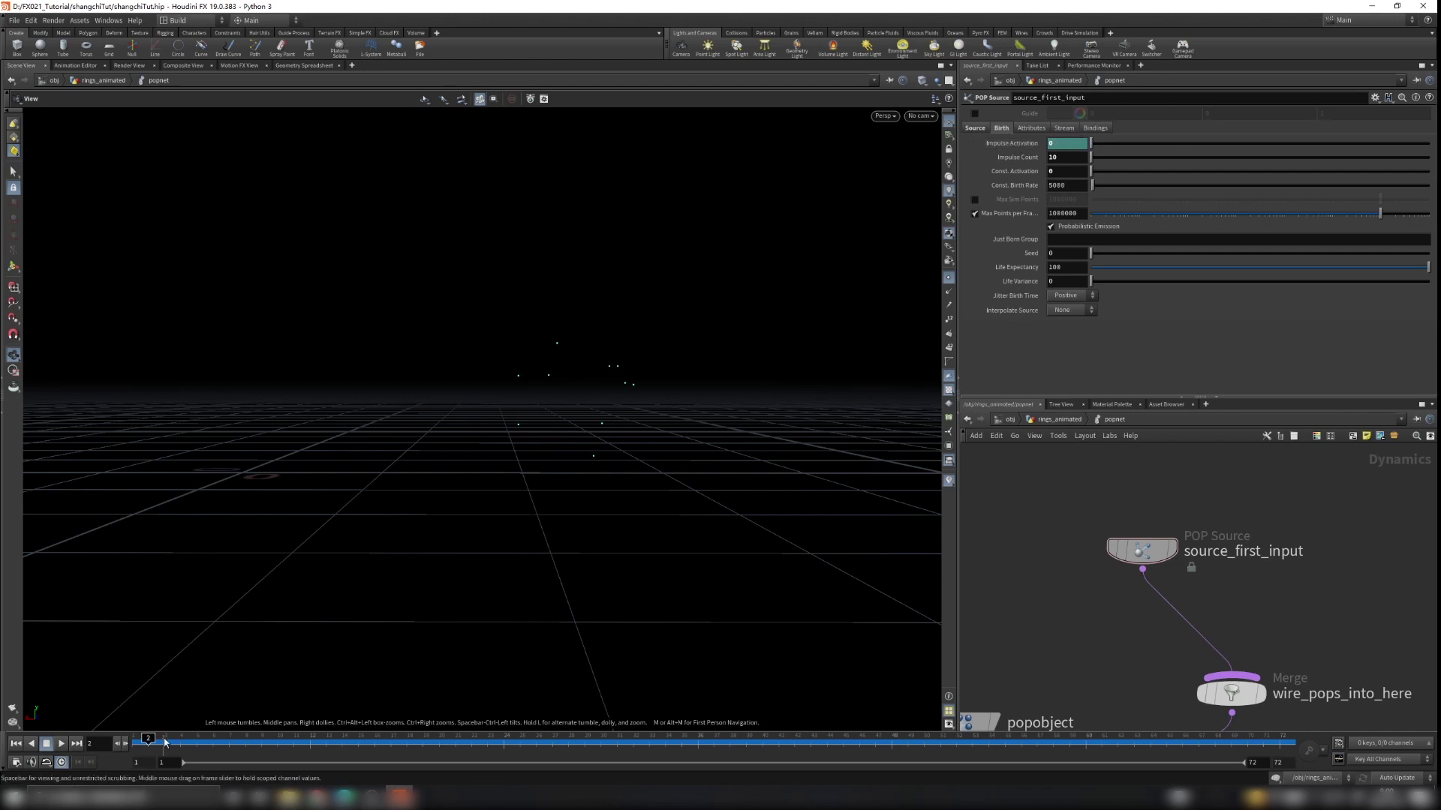
{"action": "left_click_drag", "start_coordinate": [153, 742], "coordinate": [86, 699]}
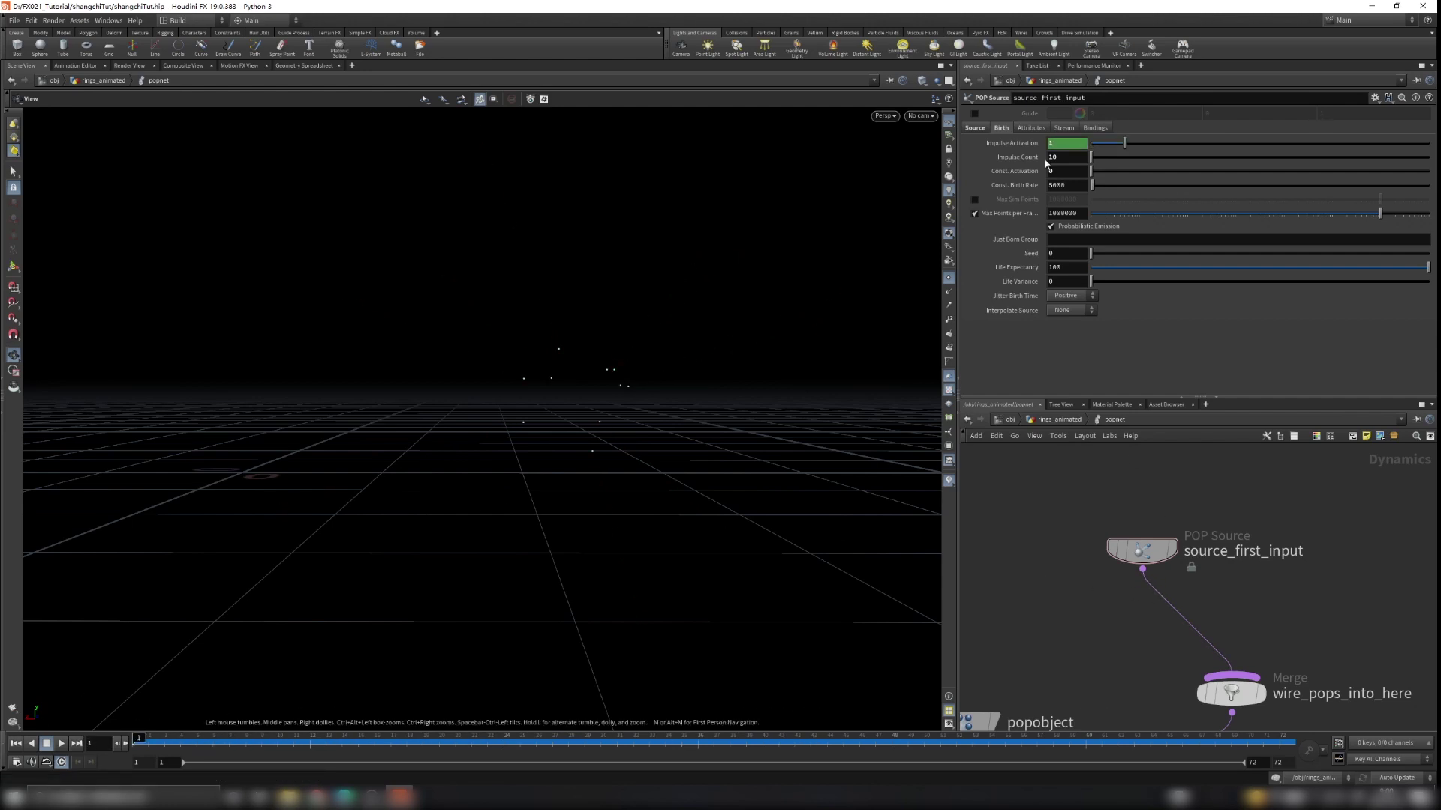
Show the POP Source's guide geometry again and scrub to frame 20 to view particles around the sphere
{"action": "left_click", "coordinate": [974, 112]}
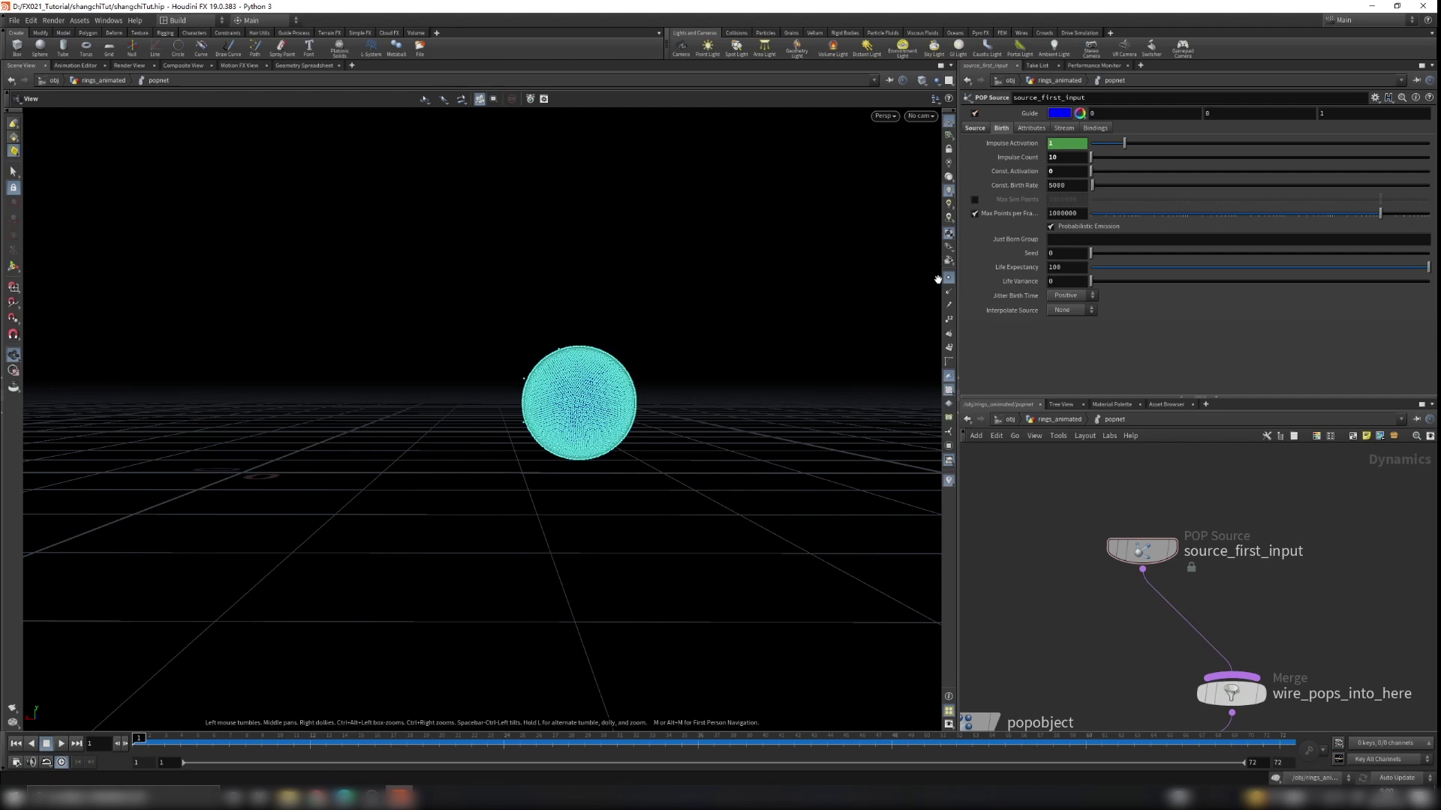
{"action": "left_click_drag", "start_coordinate": [863, 354], "coordinate": [629, 399]}
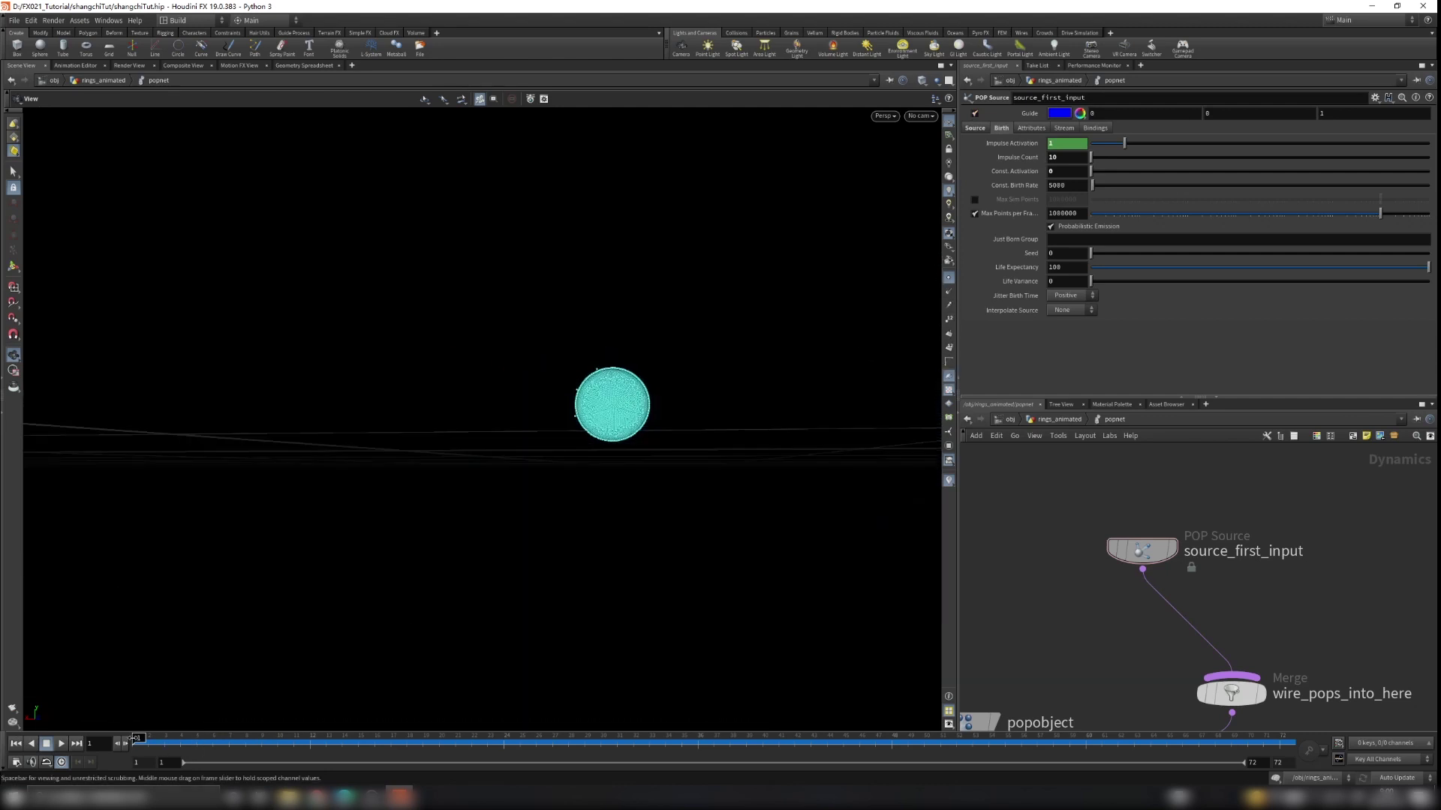
{"action": "left_click_drag", "start_coordinate": [136, 738], "coordinate": [441, 746]}
{"action": "left_click_drag", "start_coordinate": [660, 405], "coordinate": [567, 363]}
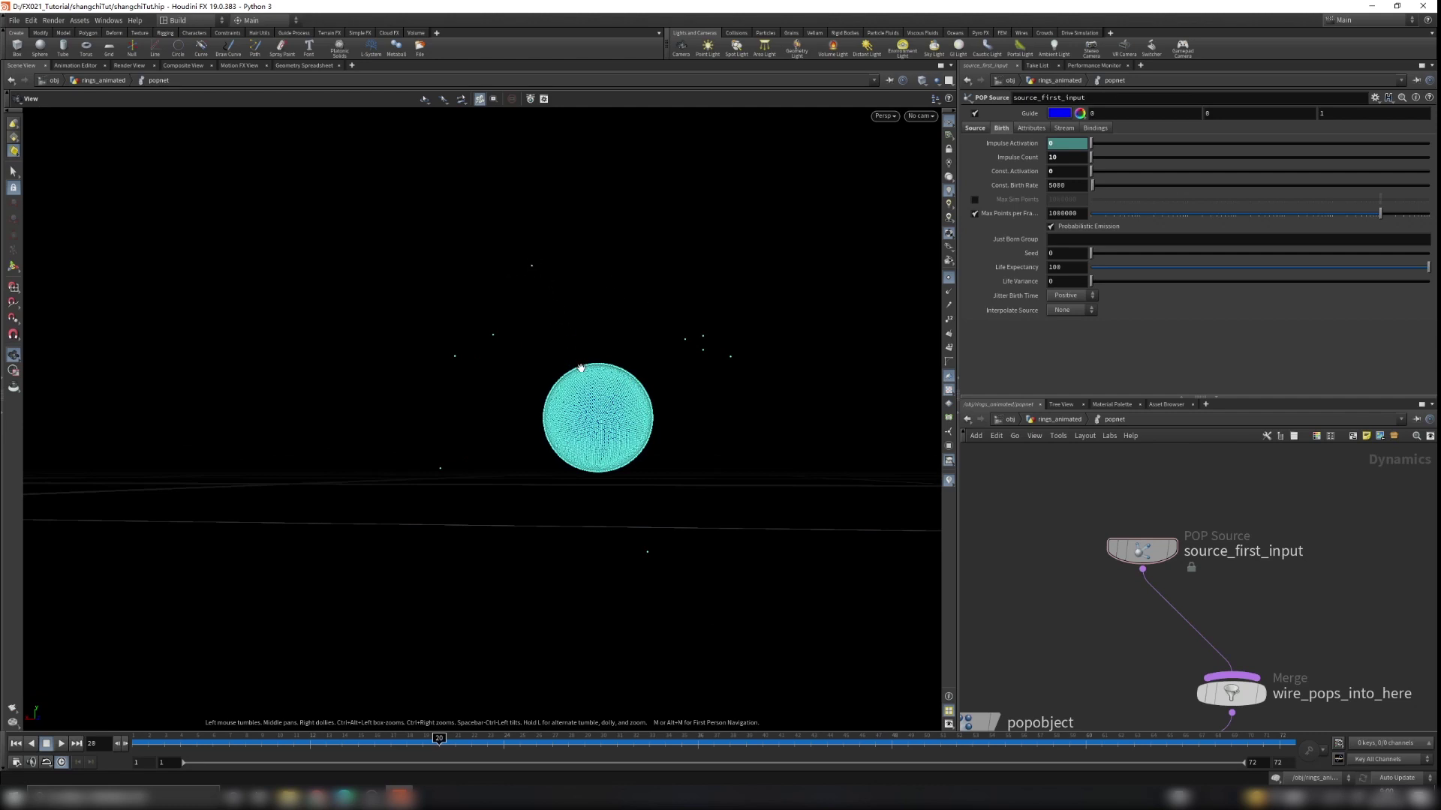
{"action": "left_click_drag", "start_coordinate": [597, 389], "coordinate": [644, 391]}
Add a SOP Solver node between source_first_input and wire_pops_into_here, leaving it unconnected
{"action": "scroll", "coordinate": [1155, 563], "scroll_direction": "down", "scroll_amount": 5}
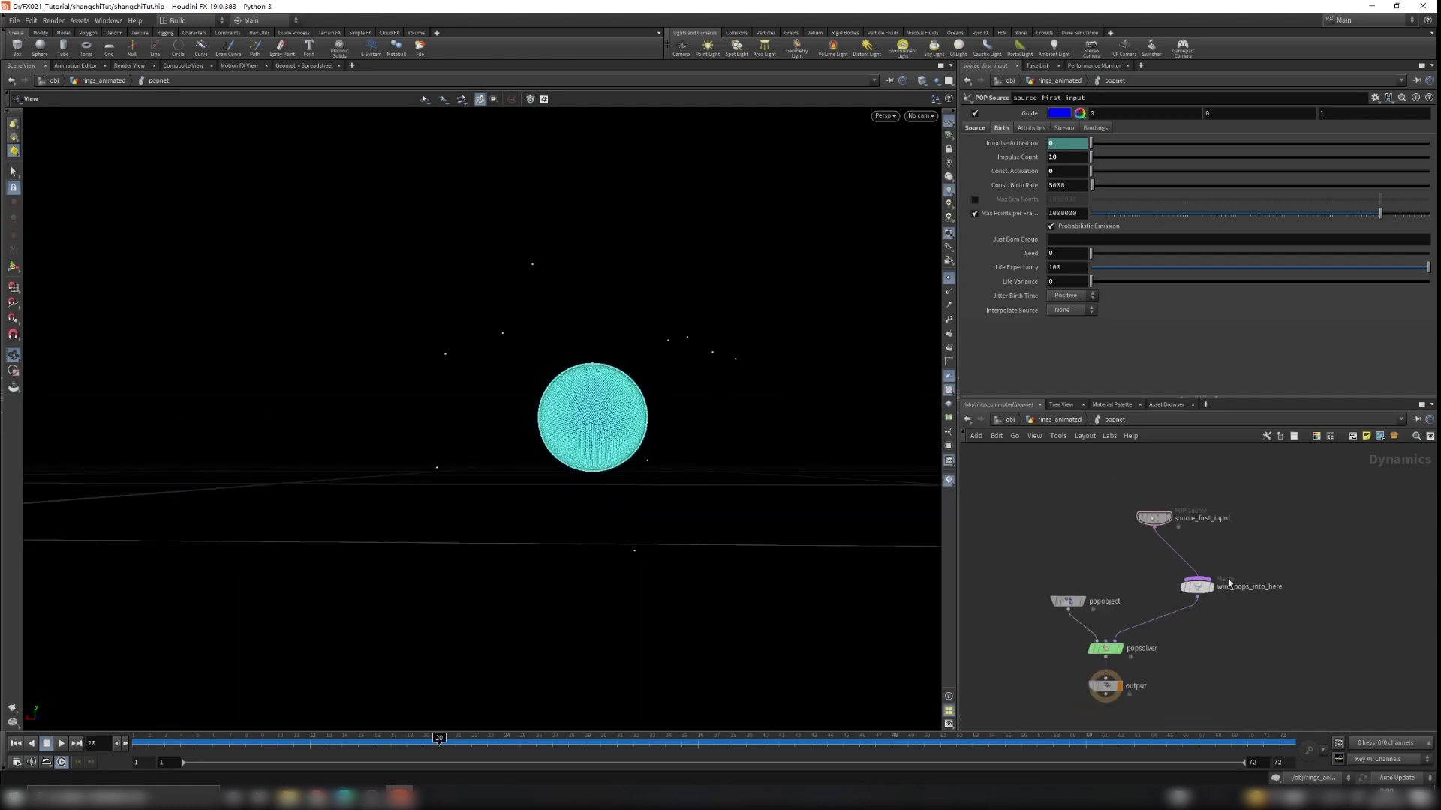
{"action": "left_click_drag", "start_coordinate": [1152, 561], "coordinate": [1158, 495]}
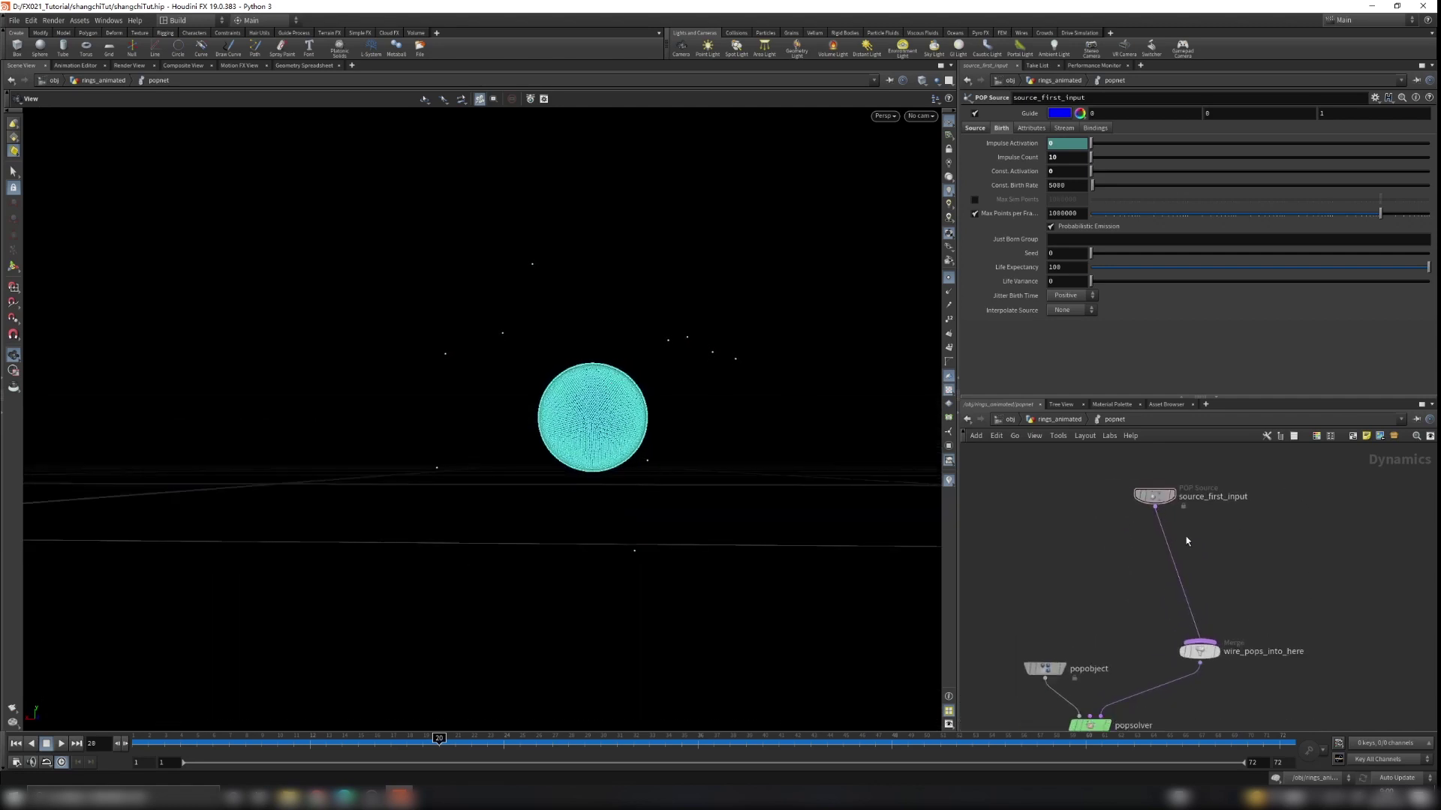
{"action": "key", "text": "Tab"}
{"action": "type", "text": "sopso"}
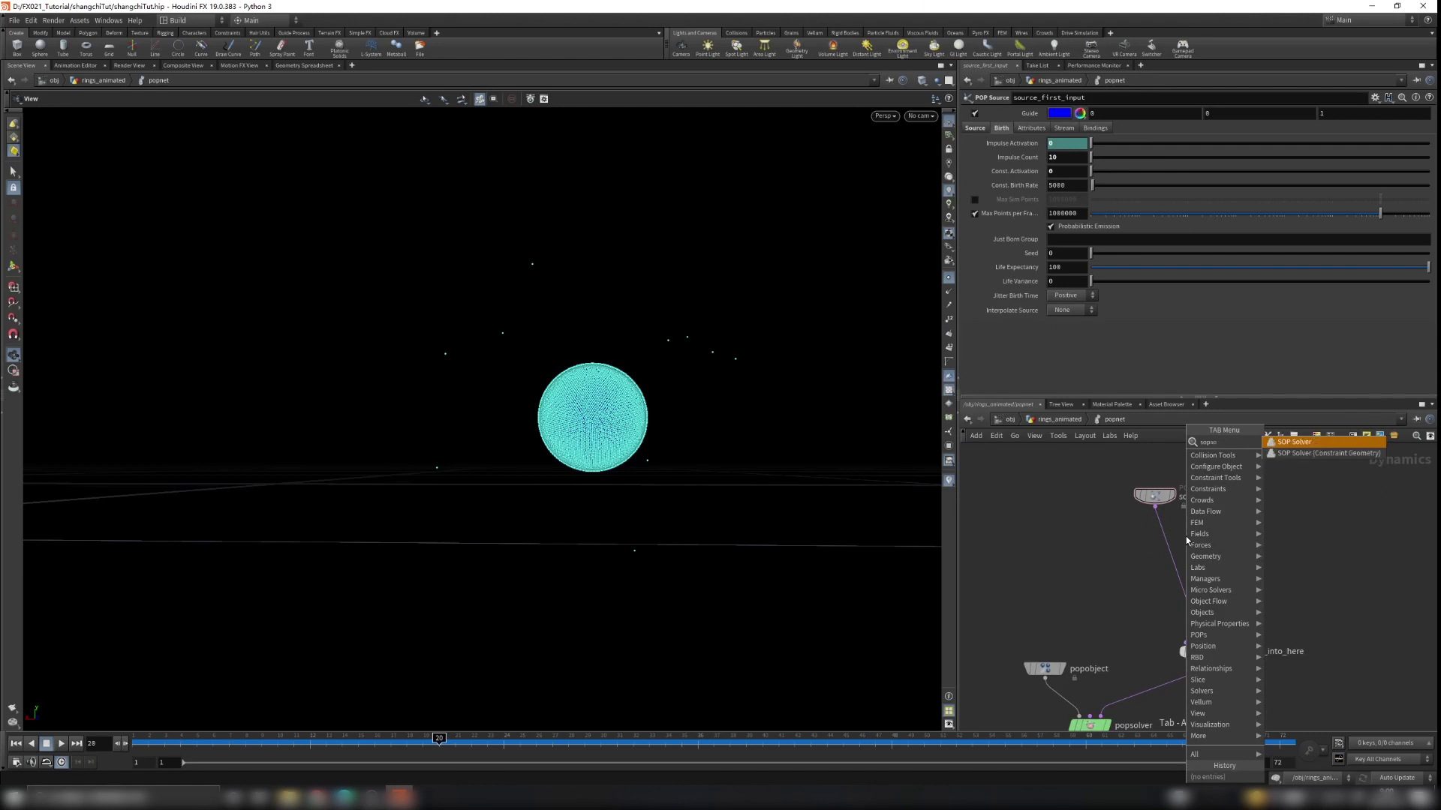
{"action": "key", "text": "Return"}
{"action": "left_click", "coordinate": [1215, 552]}
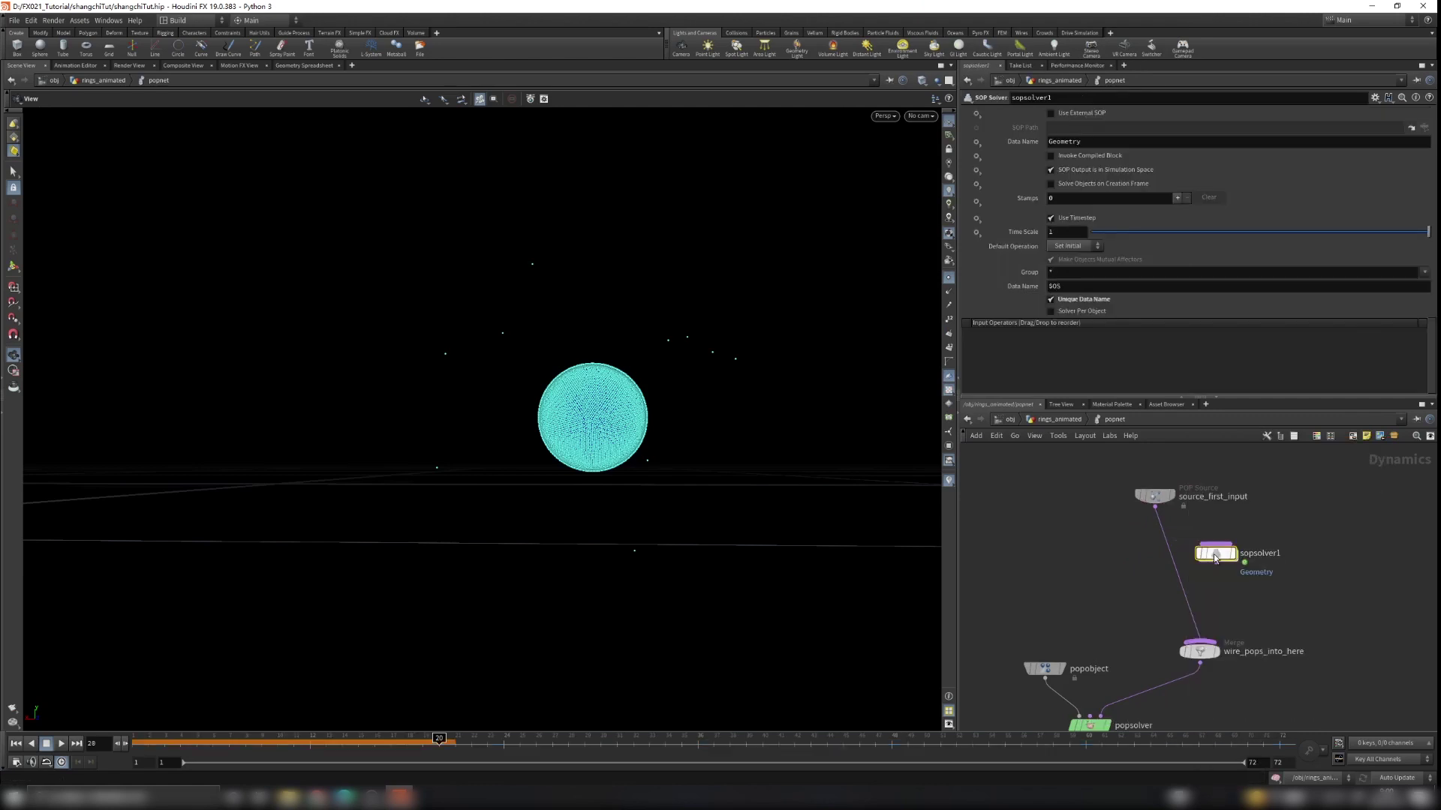
Insert sopsolver1 into the connection from source_first_input to wire_pops_into_here
{"action": "scroll", "coordinate": [1215, 549], "scroll_direction": "up", "scroll_amount": 4}
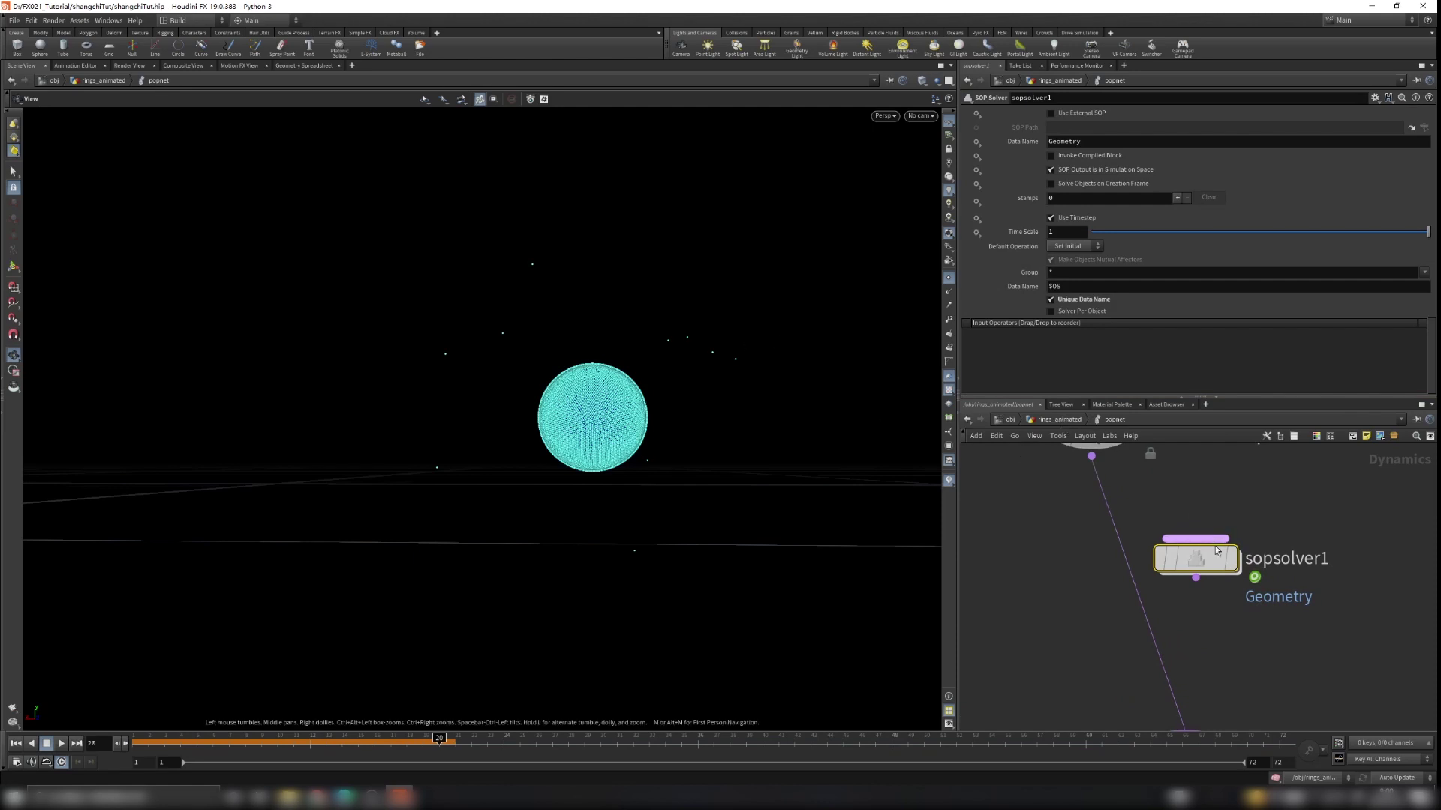
{"action": "scroll", "coordinate": [1262, 502], "scroll_direction": "down", "scroll_amount": 2}
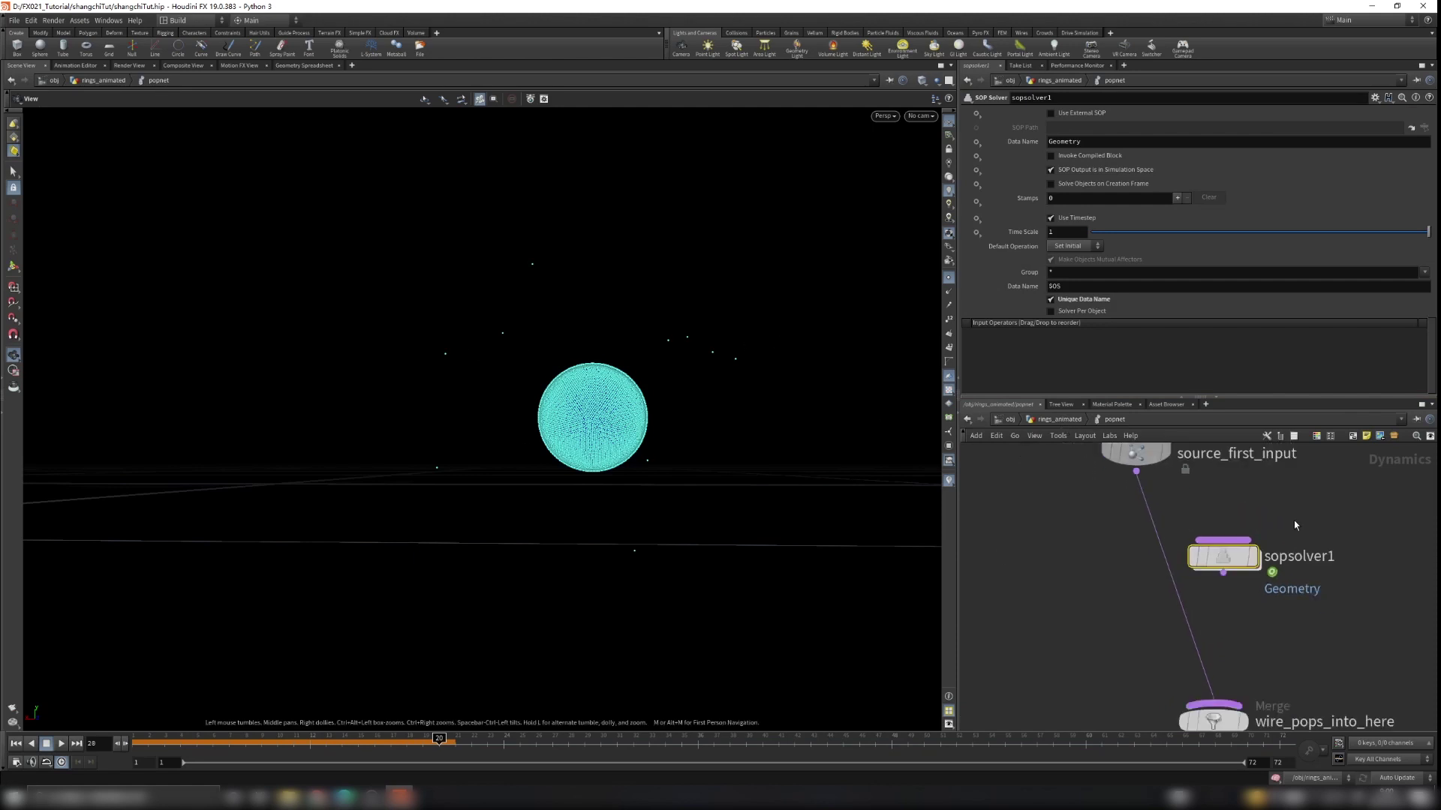
{"action": "left_click_drag", "start_coordinate": [1260, 566], "coordinate": [1174, 553]}
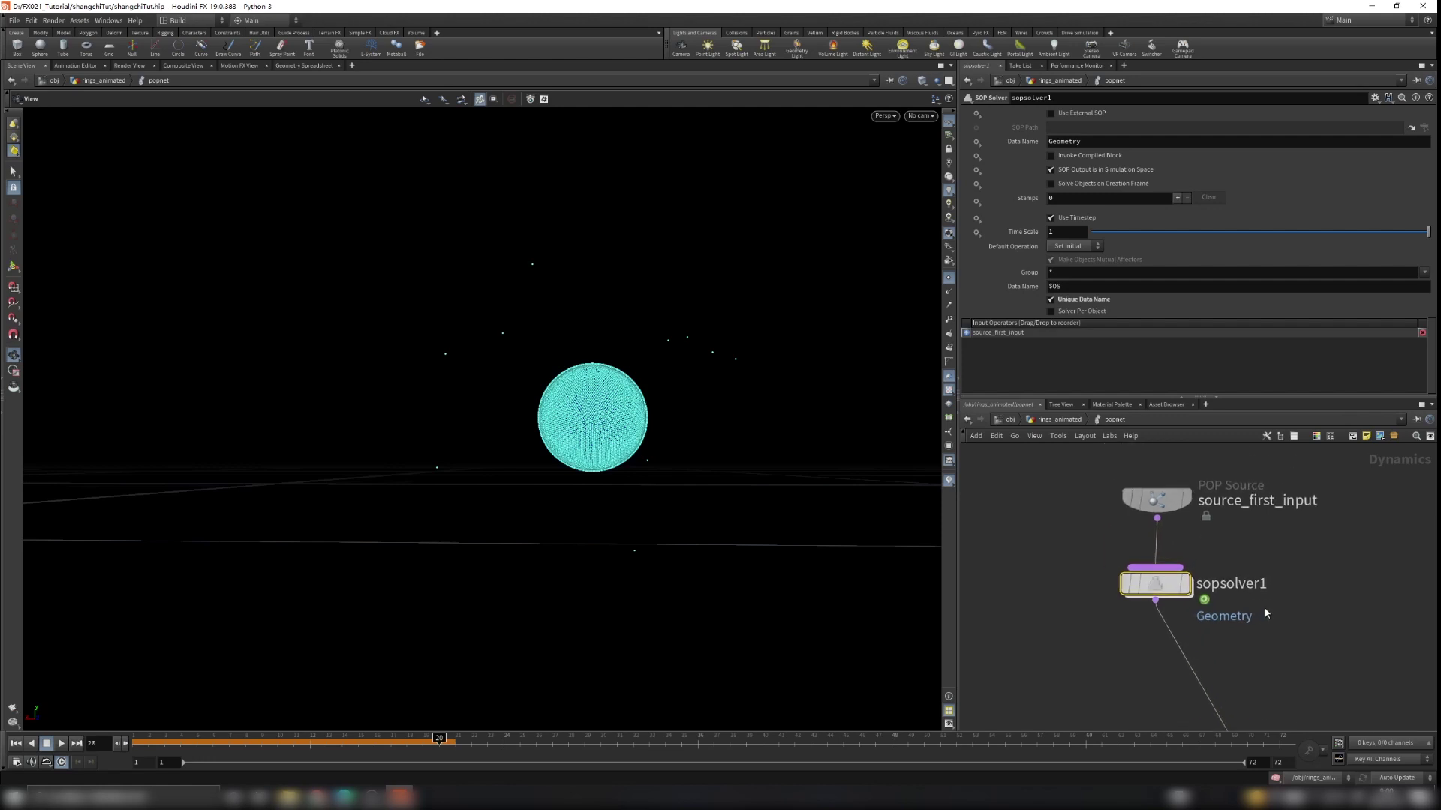
Go inside sopsolver1 and add an Object Merge node below the dop_geometry and impacts nodes
{"action": "double_click", "coordinate": [1137, 537]}
{"action": "middle_click_drag", "start_coordinate": [1136, 681], "coordinate": [1200, 598]}
{"action": "key", "text": "Tab"}
{"action": "type", "text": "obje"}
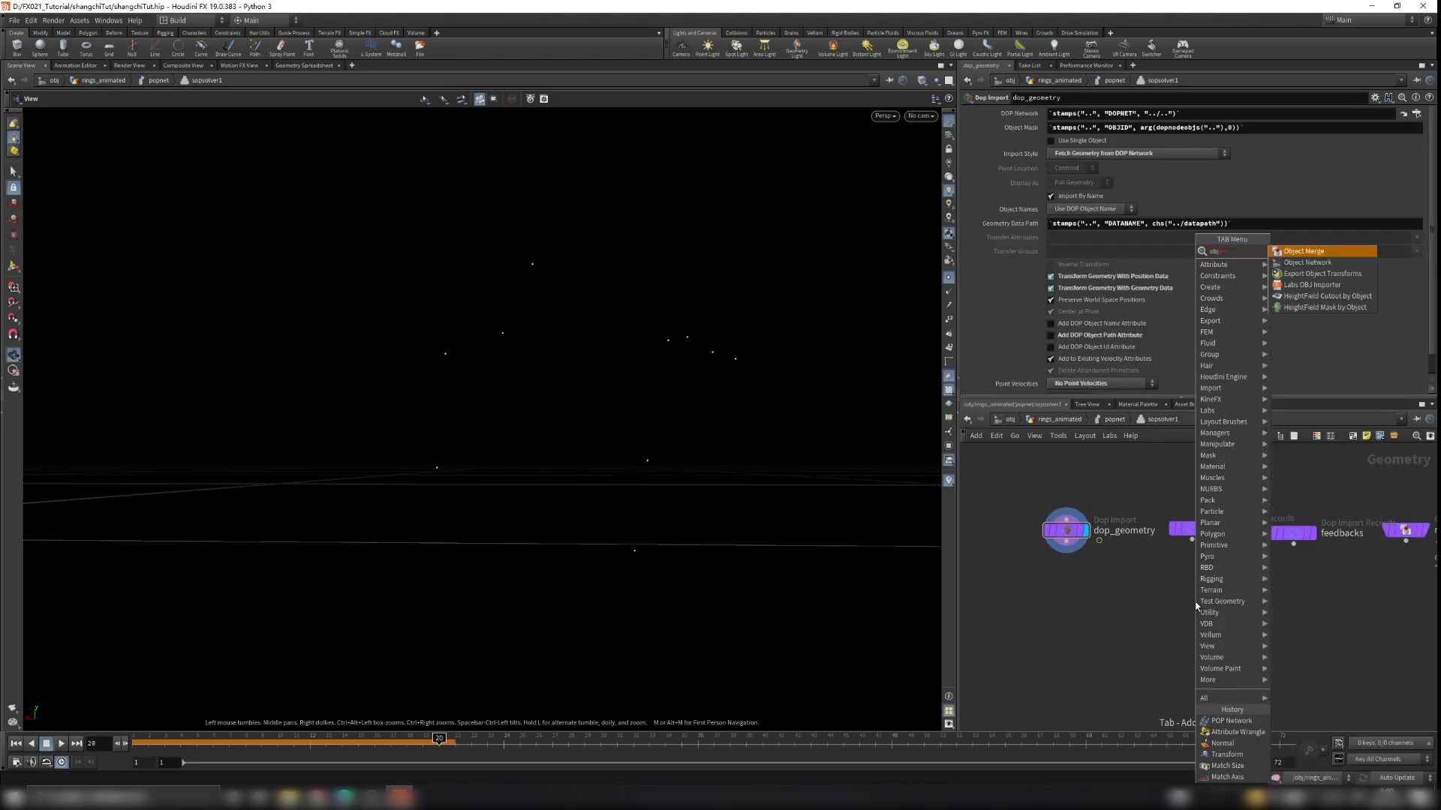
{"action": "key", "text": "Return"}
{"action": "left_click", "coordinate": [1182, 604]}
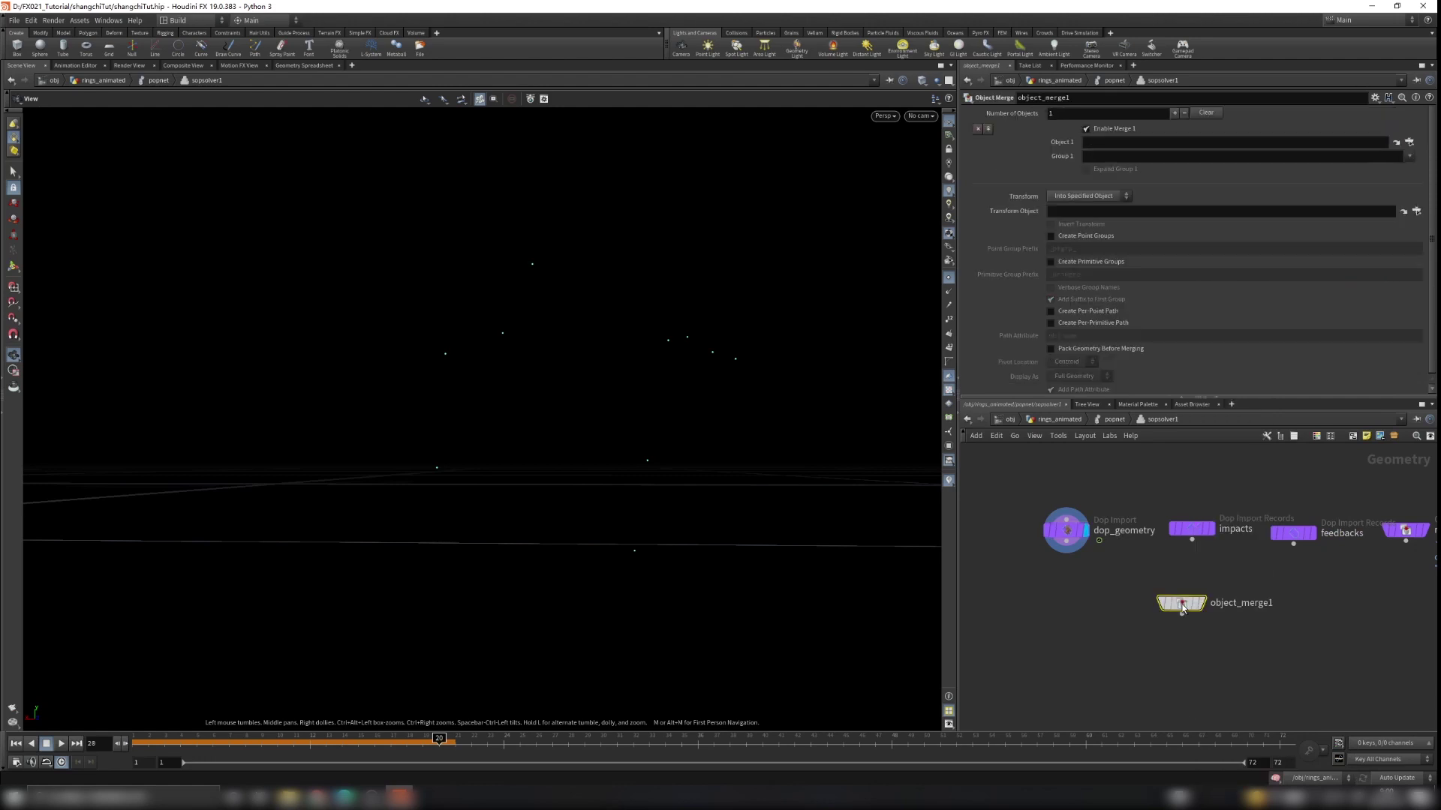
Return to the rings_animated network, display transform1, and insert a Null node between transform1 and normal1
{"action": "left_click", "coordinate": [1069, 420]}
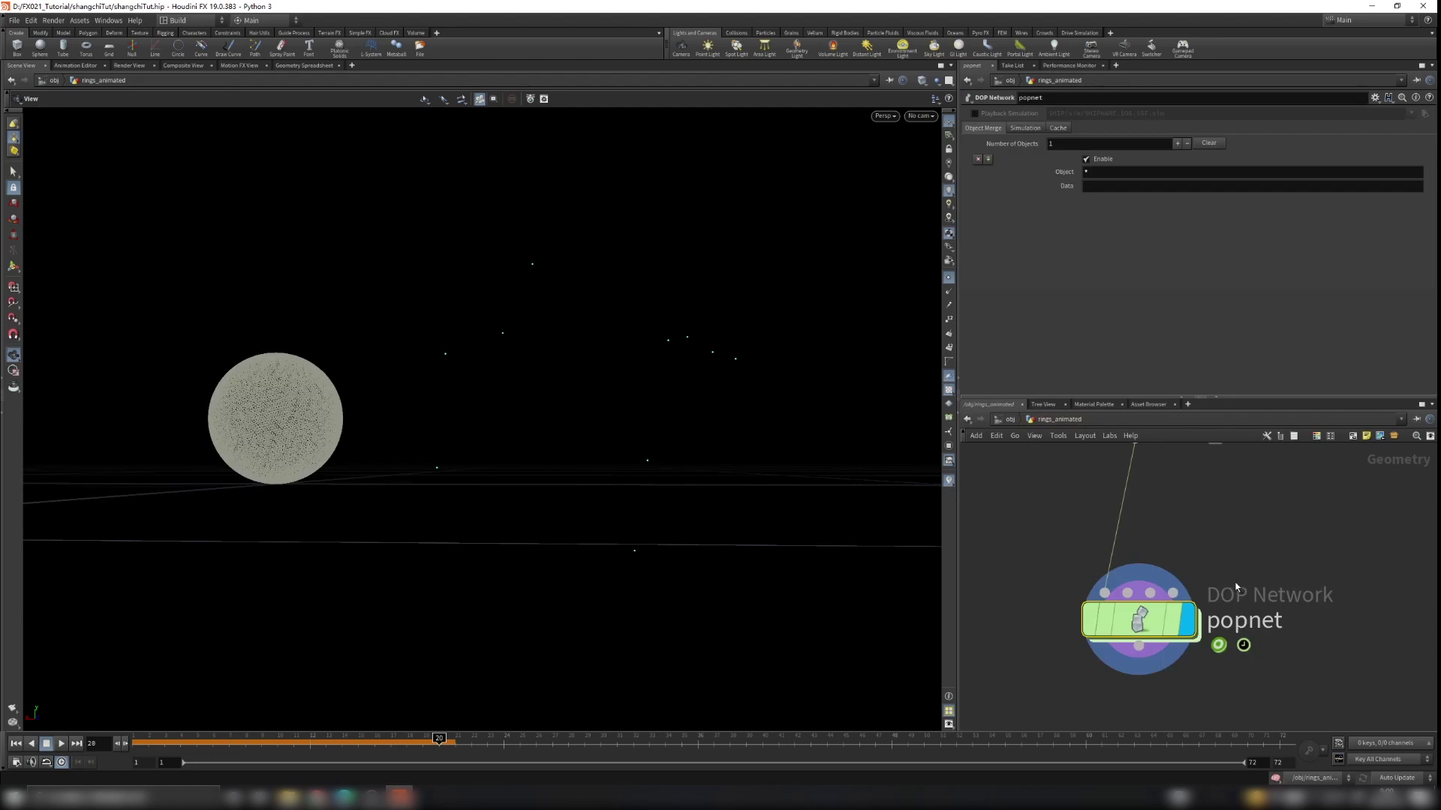
{"action": "scroll", "coordinate": [1236, 546], "scroll_direction": "up", "scroll_amount": 3}
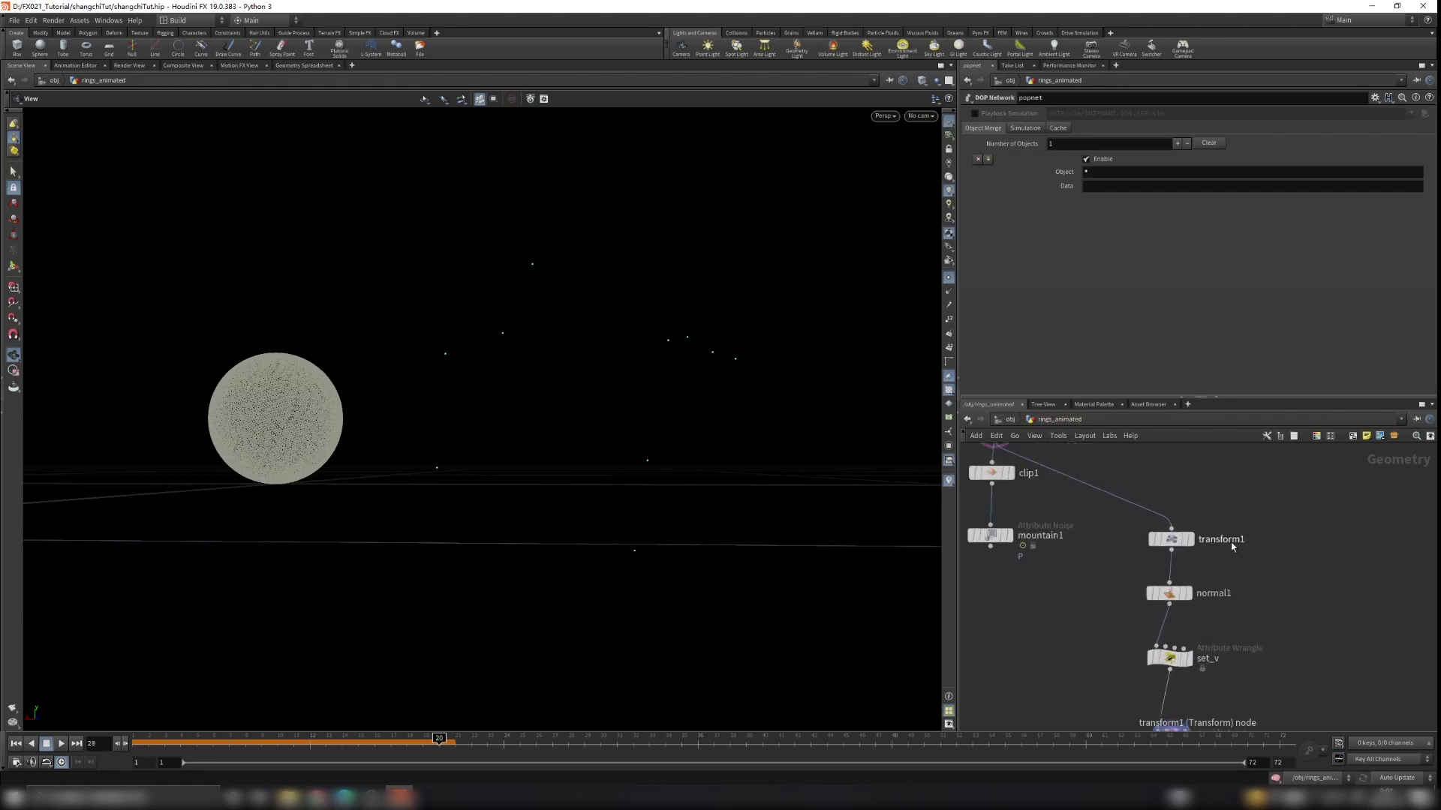
{"action": "left_click", "coordinate": [1158, 538]}
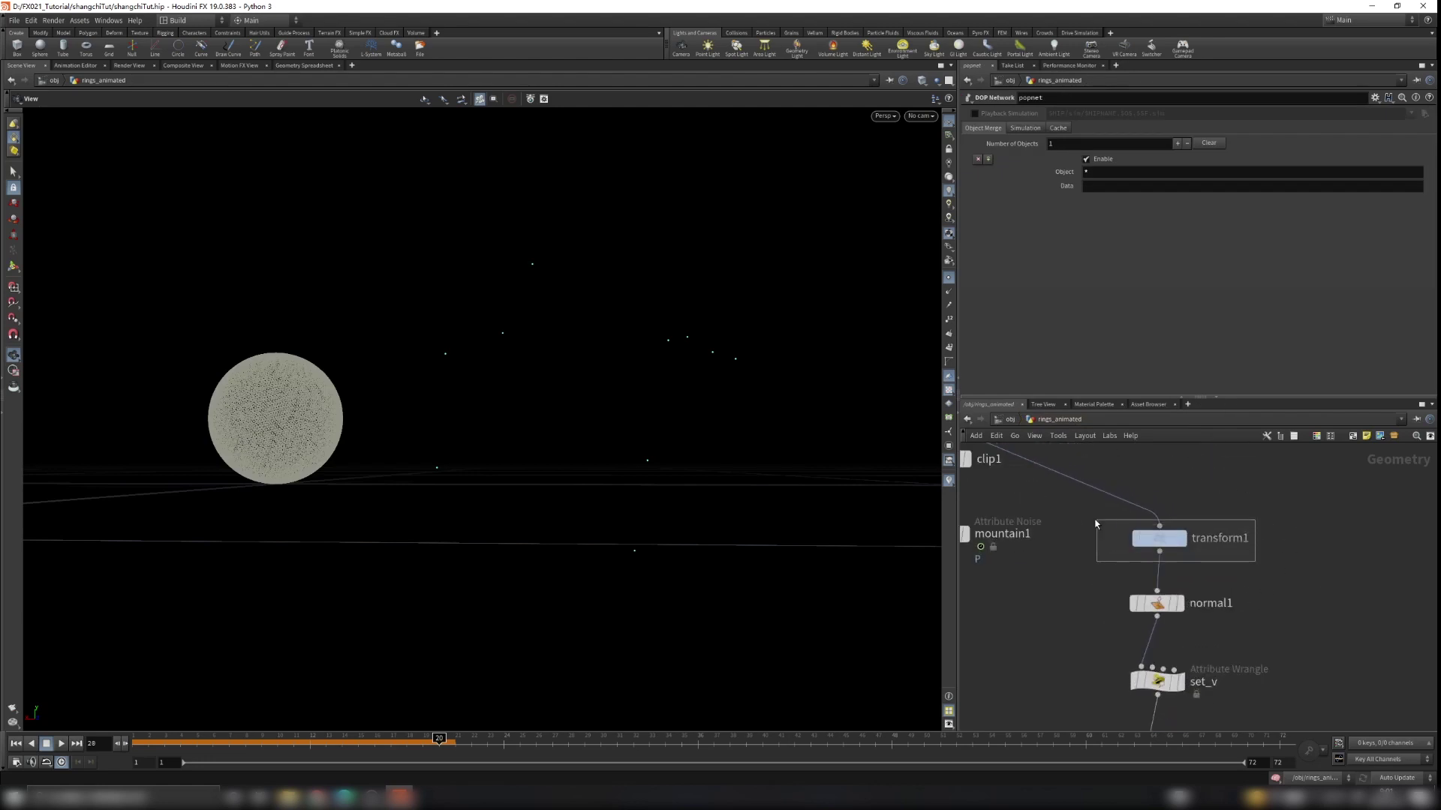
{"action": "left_click", "coordinate": [1184, 538]}
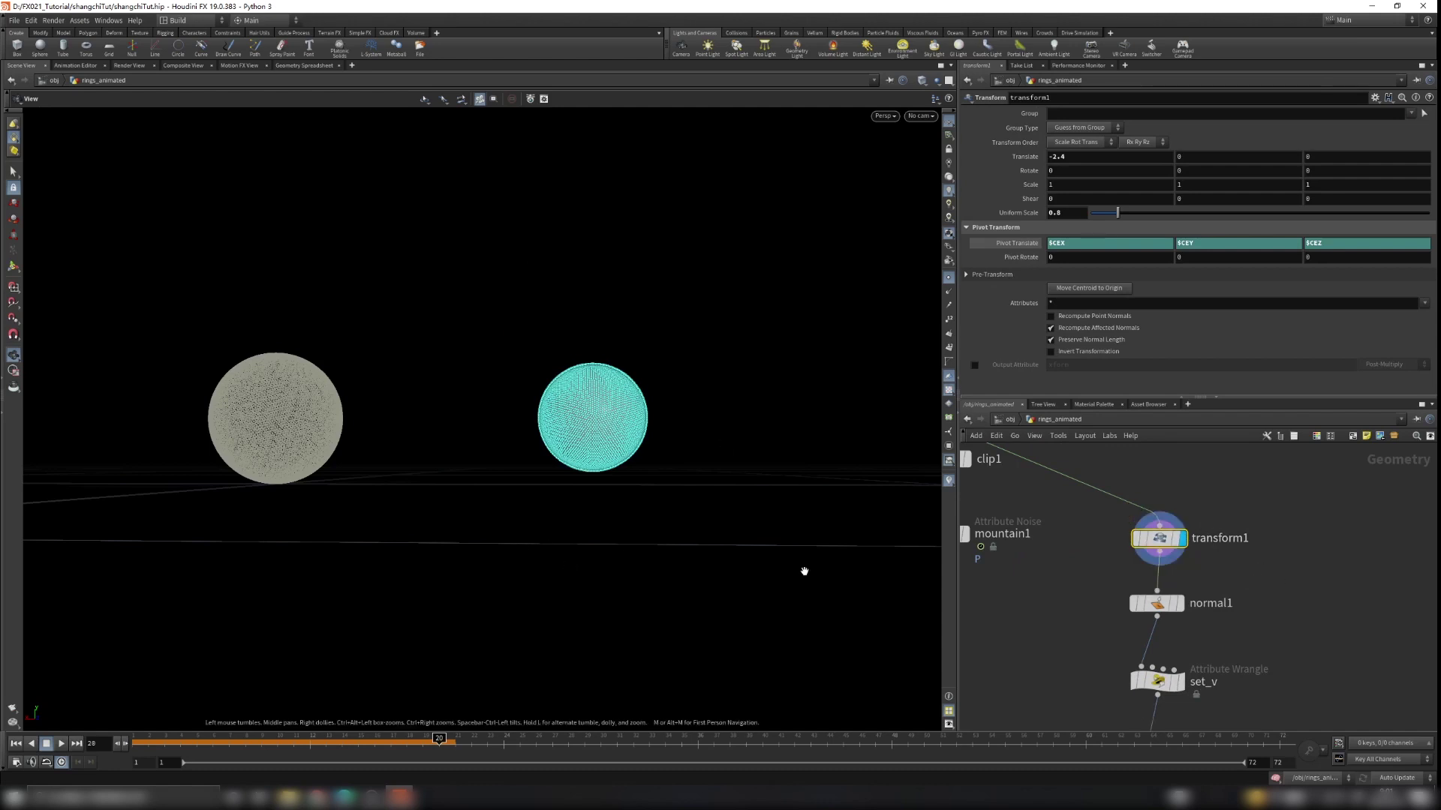
{"action": "key", "text": "Tab"}
{"action": "type", "text": "null"}
{"action": "key", "text": "Return"}
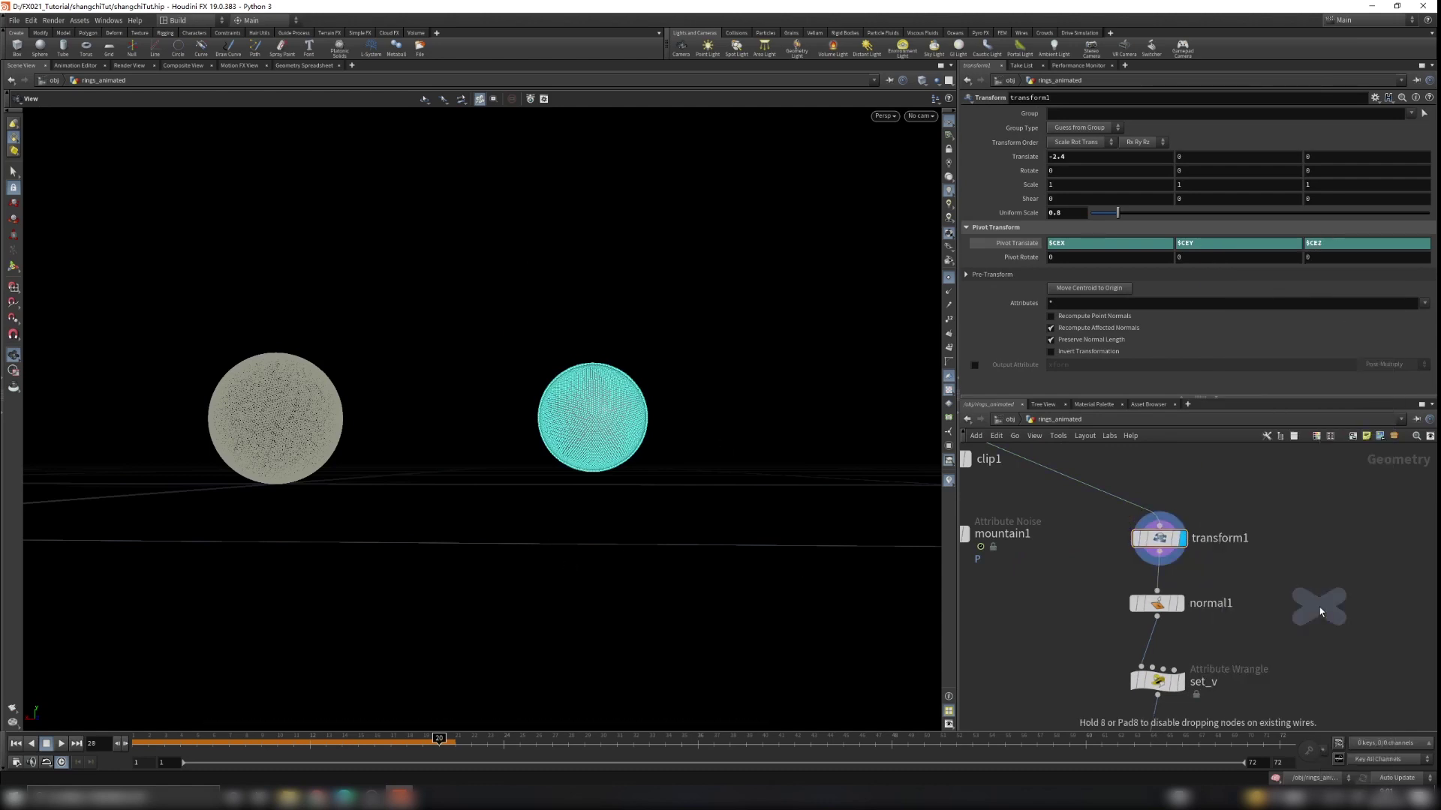
{"action": "left_click", "coordinate": [1169, 600]}
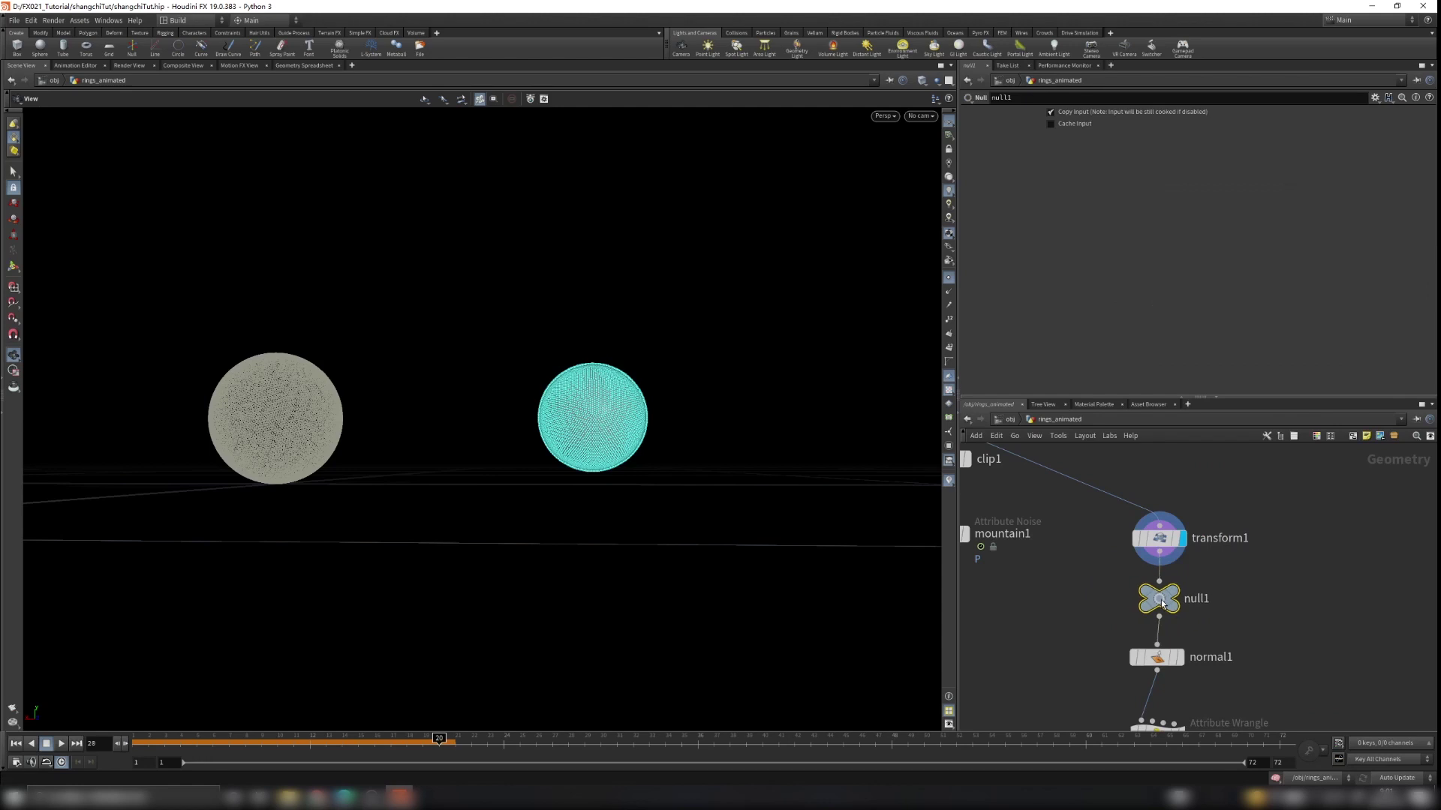
Rename the null below transform1 to GEO and copy the node
{"action": "left_click", "coordinate": [1208, 600]}
{"action": "left_click_drag", "start_coordinate": [1208, 600], "coordinate": [1254, 614]}
{"action": "type", "text": "GEO"}
{"action": "key", "text": "Return"}
{"action": "key", "text": "ctrl+c"}
Inside popnet's sopsolver1, set object_merge1's Object 1 to the copied path /obj/rings_animated/GEO and display the merged geometry
{"action": "scroll", "coordinate": [1248, 612], "scroll_direction": "down", "scroll_amount": 4}
{"action": "middle_click_drag", "start_coordinate": [1248, 721], "coordinate": [1220, 580]}
{"action": "scroll", "coordinate": [1216, 580], "scroll_direction": "up", "scroll_amount": 4}
{"action": "scroll", "coordinate": [1182, 508], "scroll_direction": "up", "scroll_amount": 3}
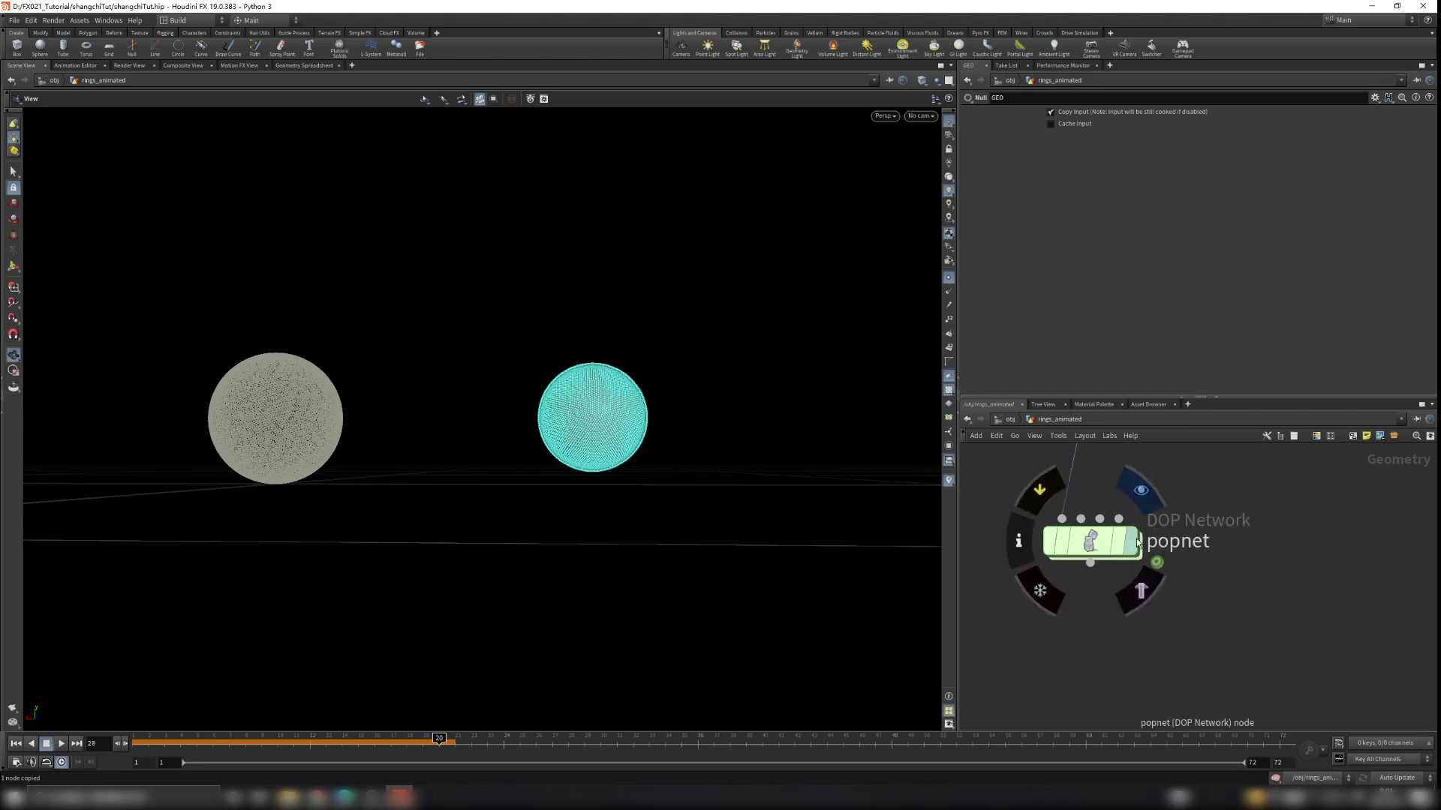
{"action": "left_click", "coordinate": [1130, 541]}
{"action": "double_click", "coordinate": [1092, 552]}
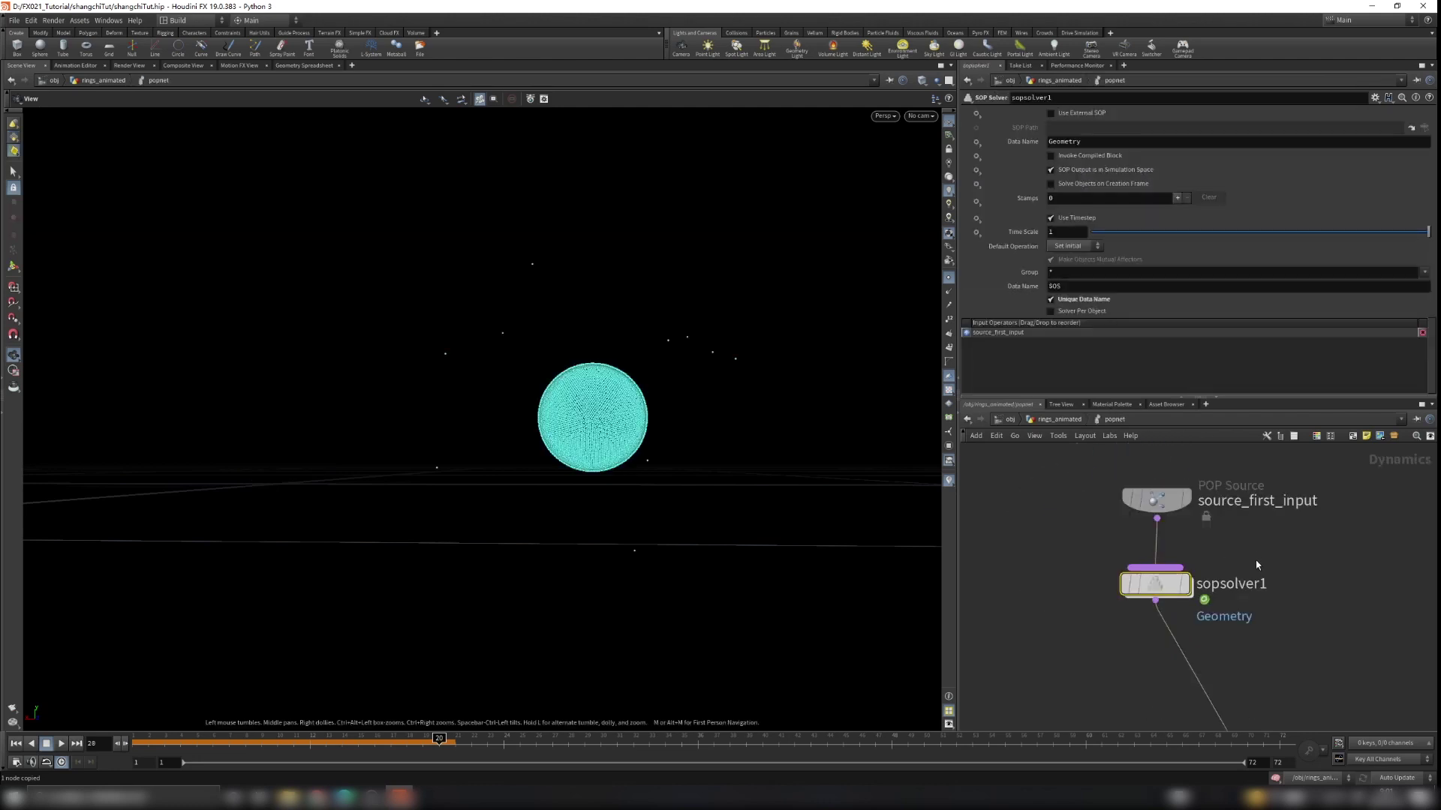
{"action": "double_click", "coordinate": [1155, 585]}
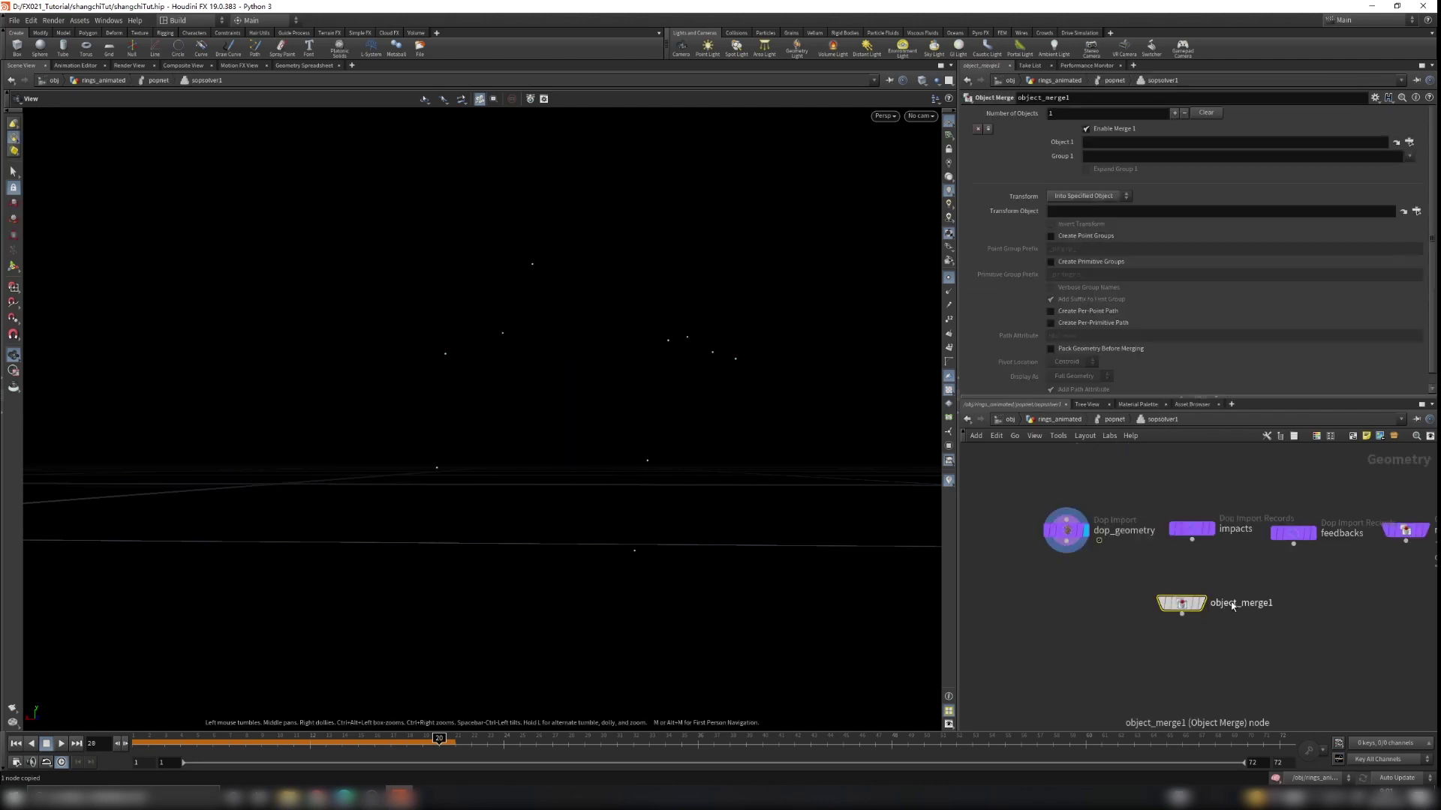
{"action": "left_click", "coordinate": [1112, 144]}
{"action": "key", "text": "ctrl+v"}
{"action": "key", "text": "Return"}
{"action": "left_click", "coordinate": [1199, 602]}
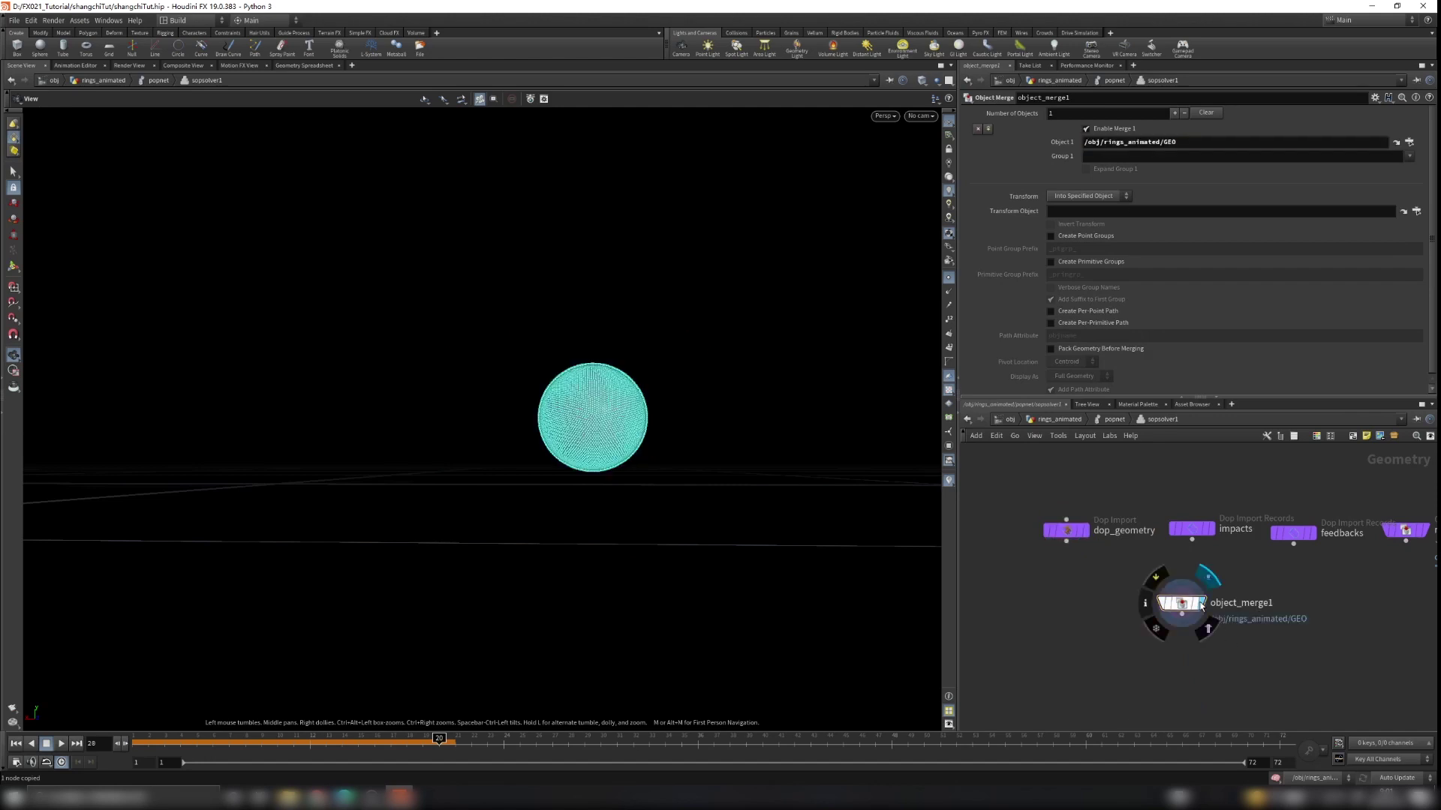
{"action": "left_click_drag", "start_coordinate": [711, 482], "coordinate": [691, 476]}
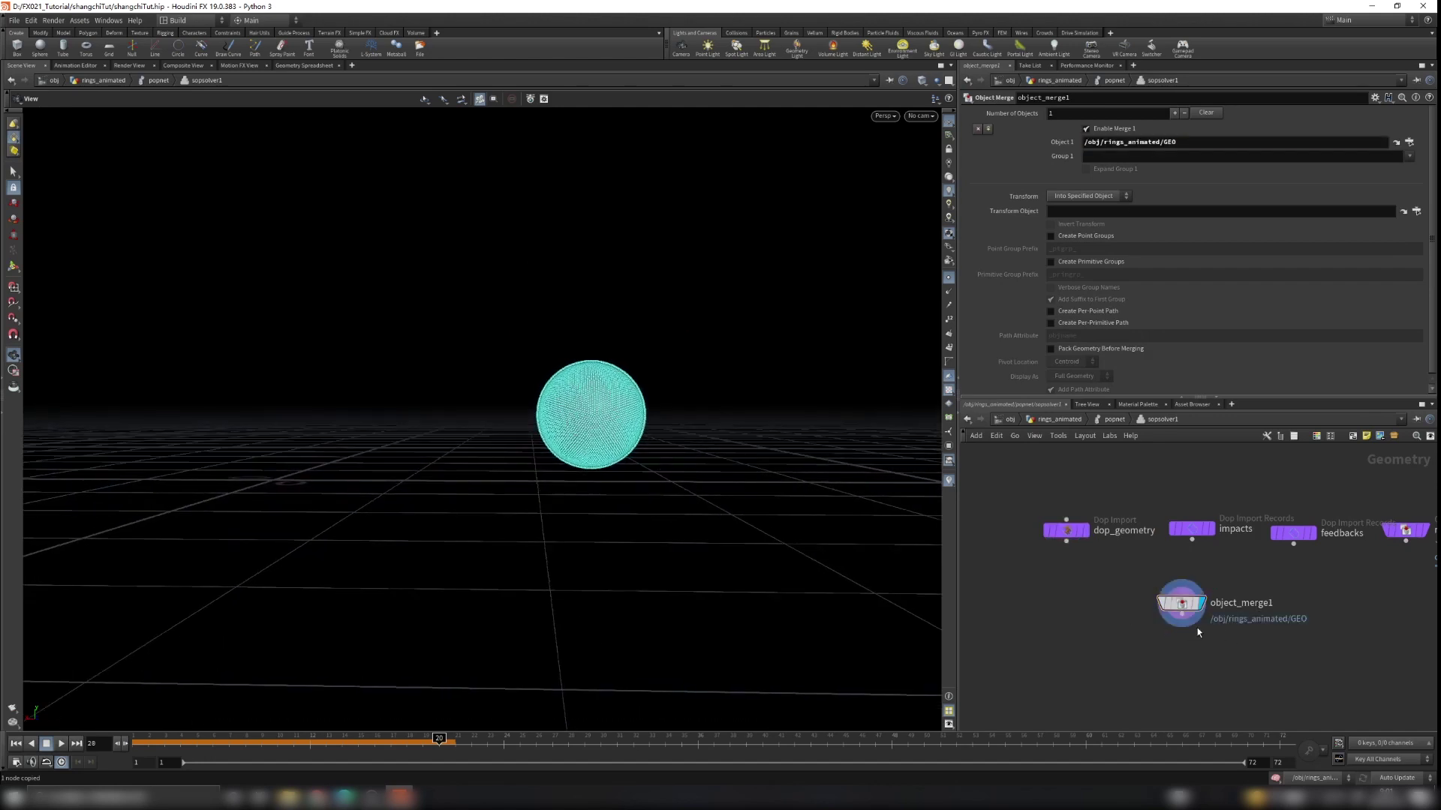
Add a Ray node with dop_geometry wired into its first input and object_merge1 into its second
{"action": "left_click_drag", "start_coordinate": [1184, 605], "coordinate": [1205, 605]}
{"action": "middle_click_drag", "start_coordinate": [1103, 688], "coordinate": [1107, 617]}
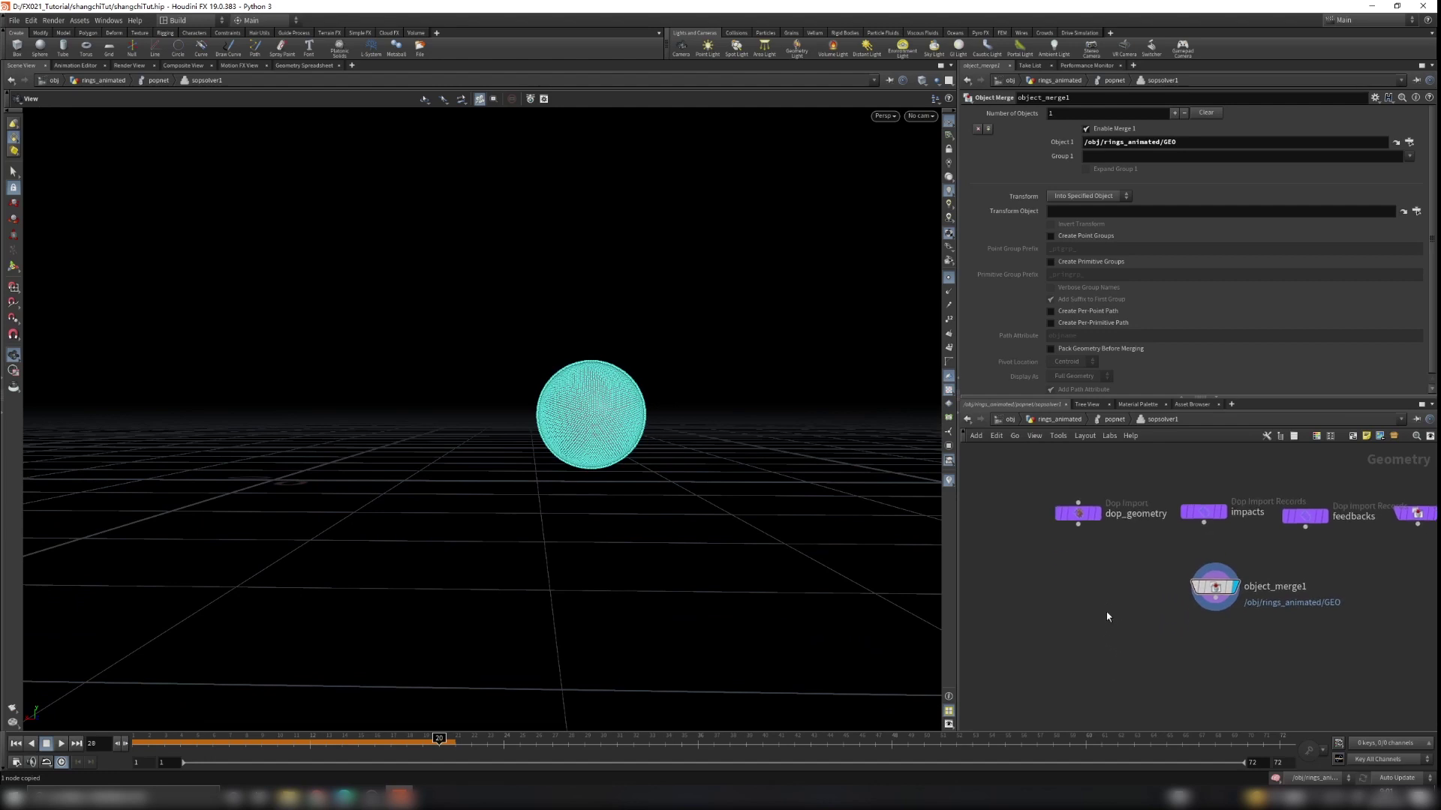
{"action": "scroll", "coordinate": [1077, 584], "scroll_direction": "up", "scroll_amount": 1}
{"action": "key", "text": "Tab"}
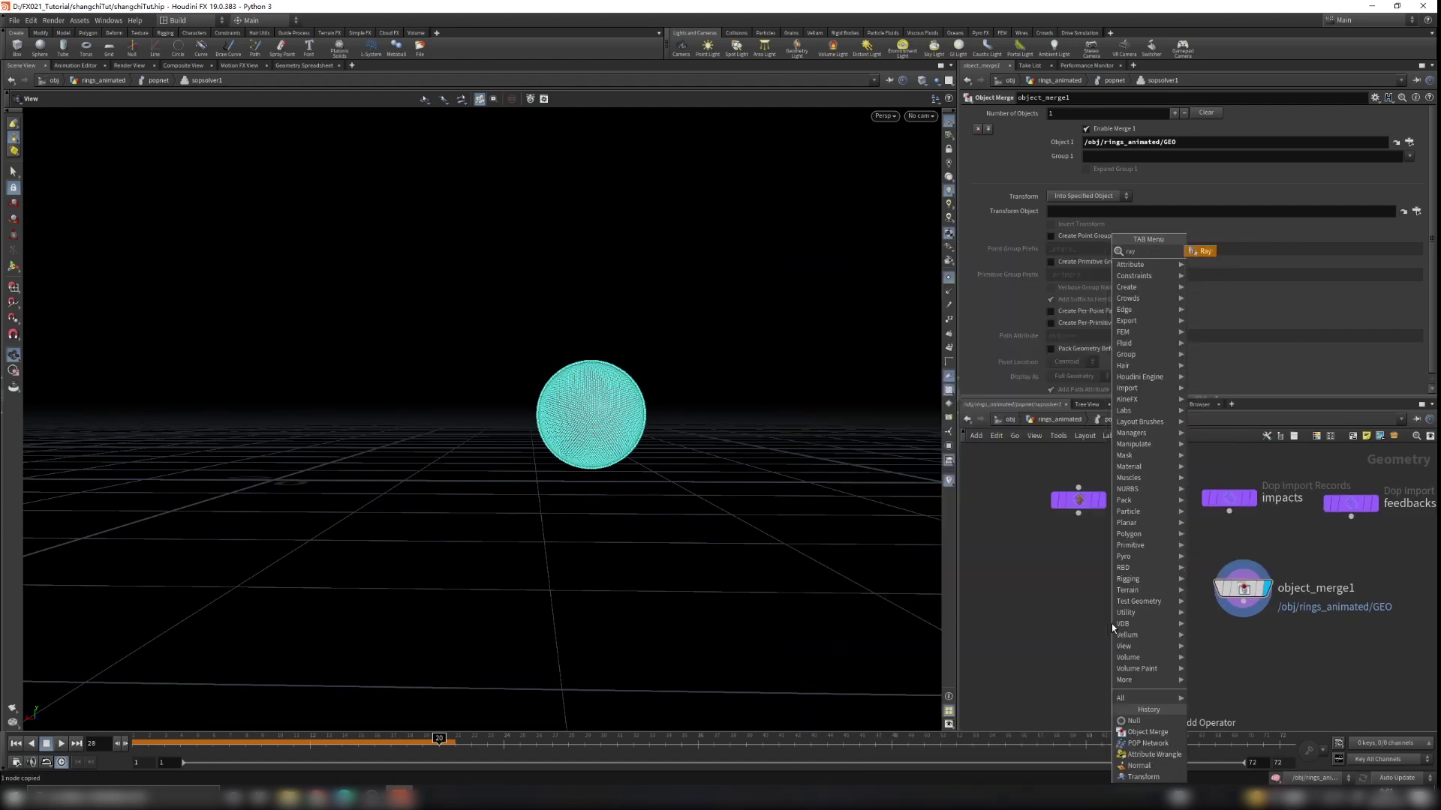
{"action": "left_click", "coordinate": [1110, 623]}
{"action": "left_click", "coordinate": [1110, 663]}
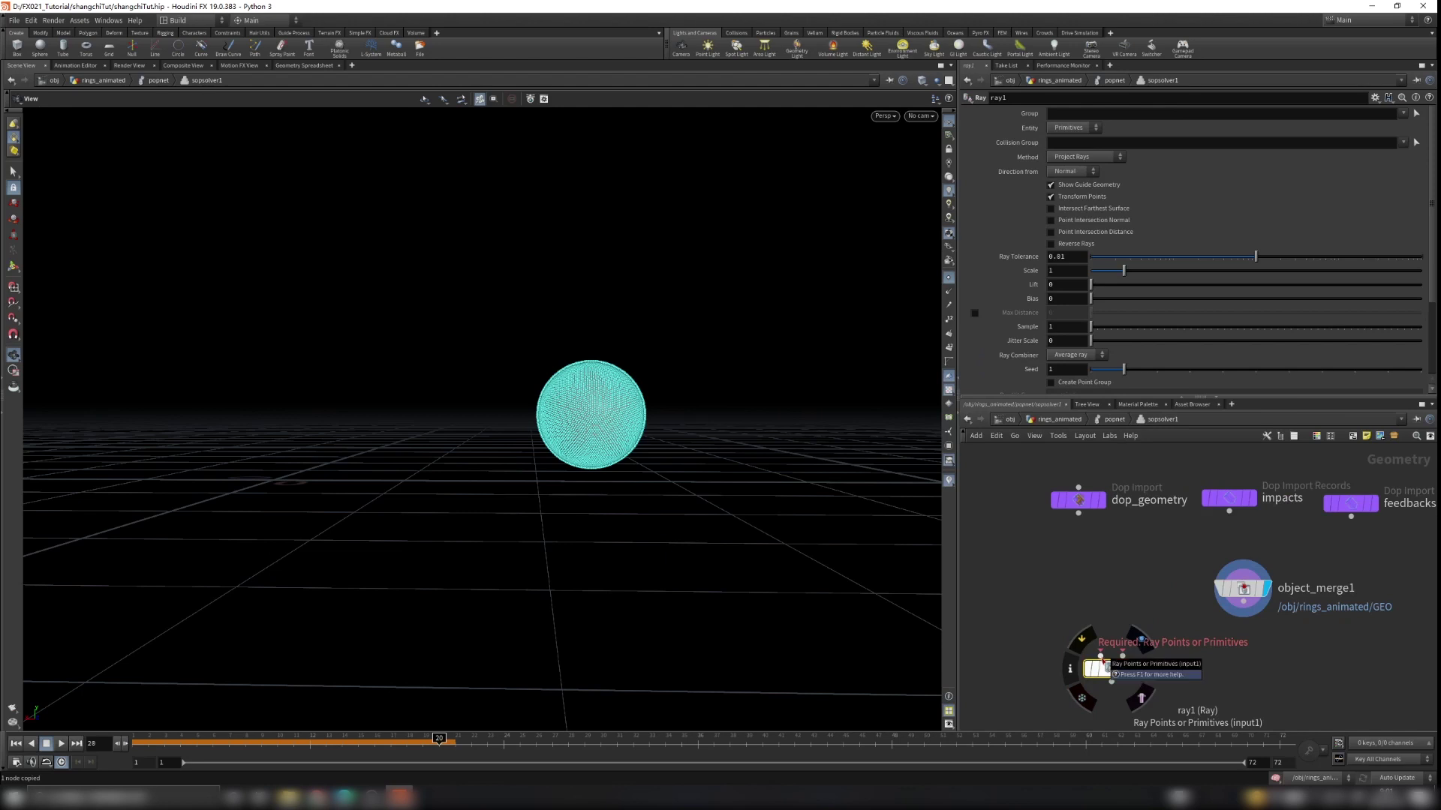
{"action": "left_click_drag", "start_coordinate": [1107, 665], "coordinate": [1078, 513]}
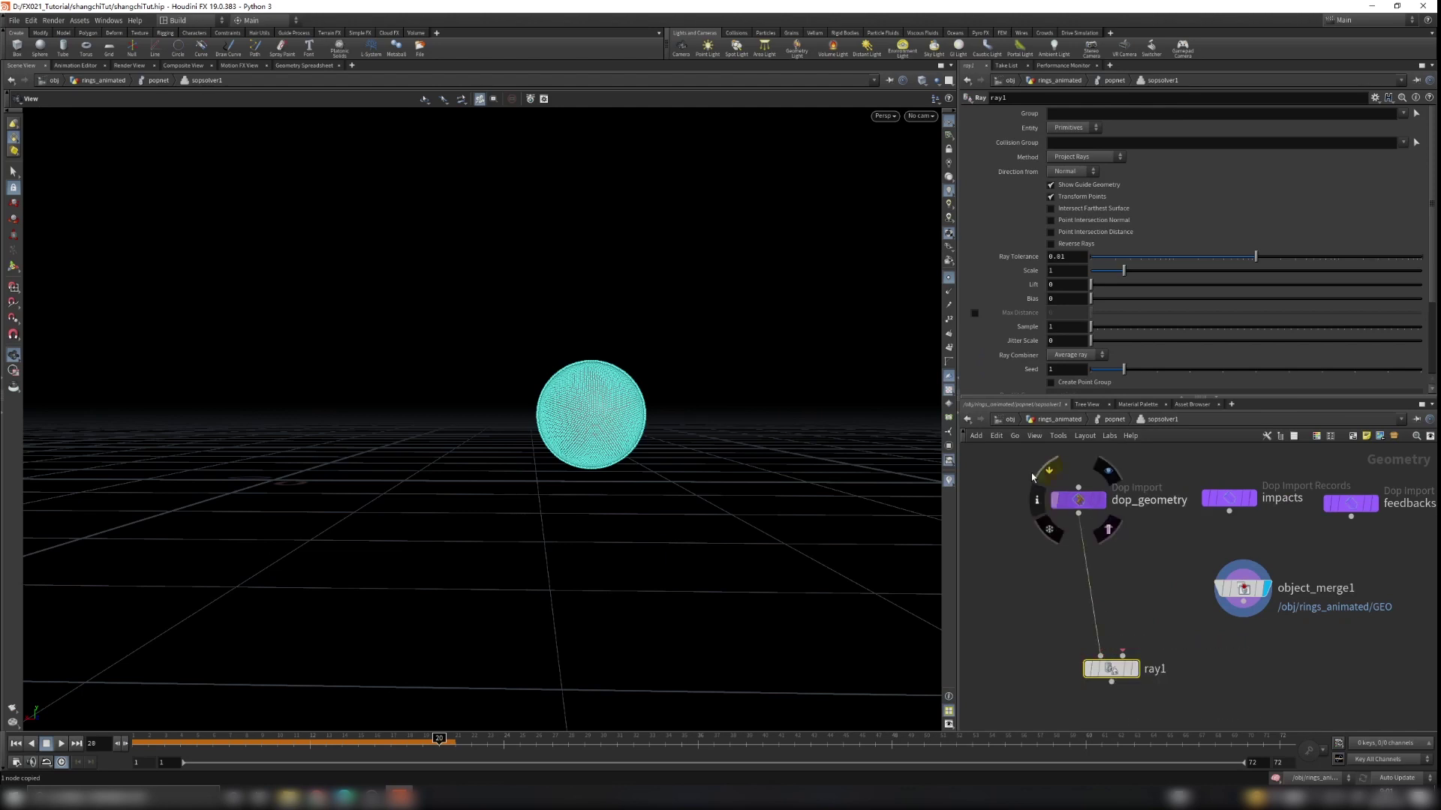
{"action": "left_click", "coordinate": [1084, 501]}
{"action": "middle_click_drag", "start_coordinate": [1217, 650], "coordinate": [1221, 601]}
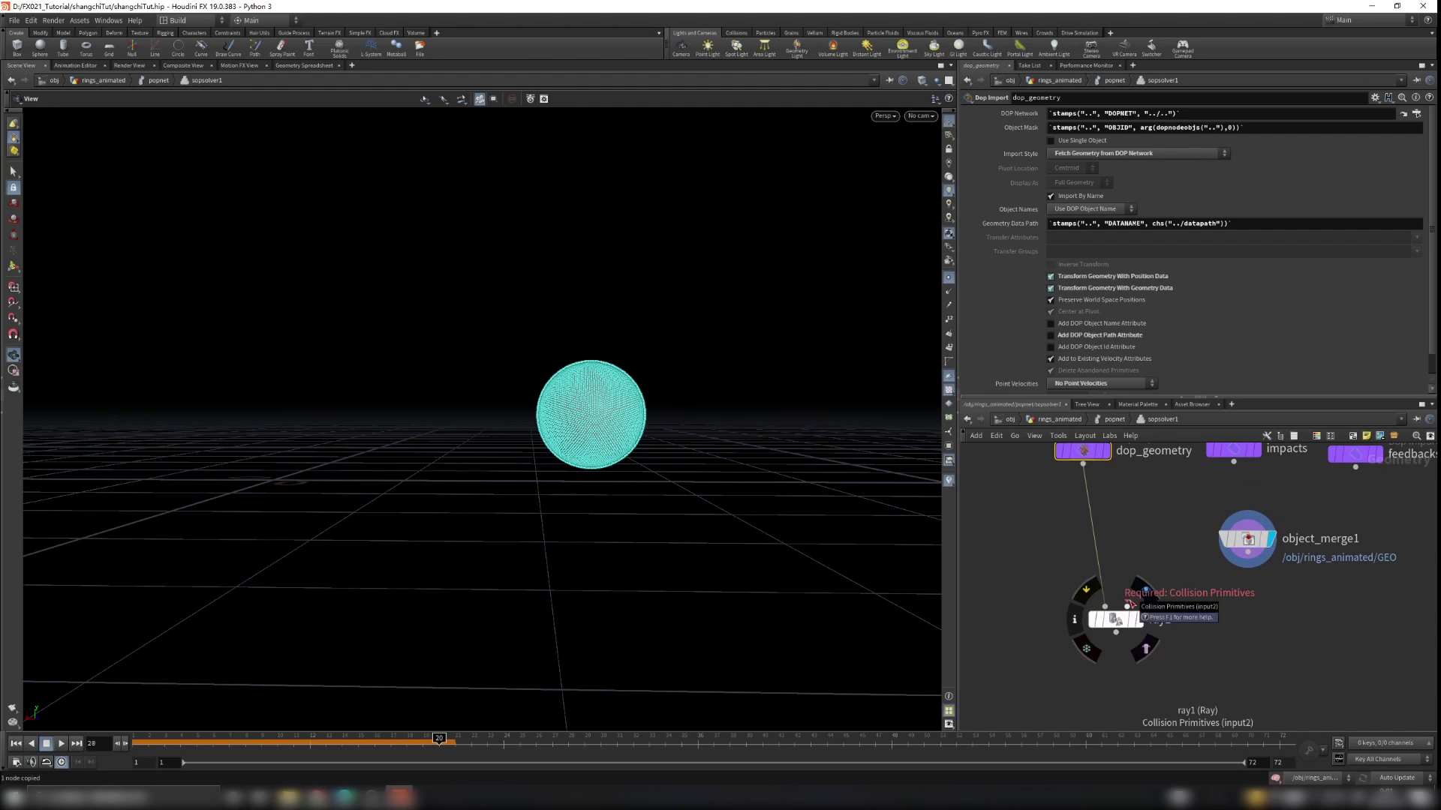
{"action": "left_click_drag", "start_coordinate": [1127, 605], "coordinate": [1247, 559]}
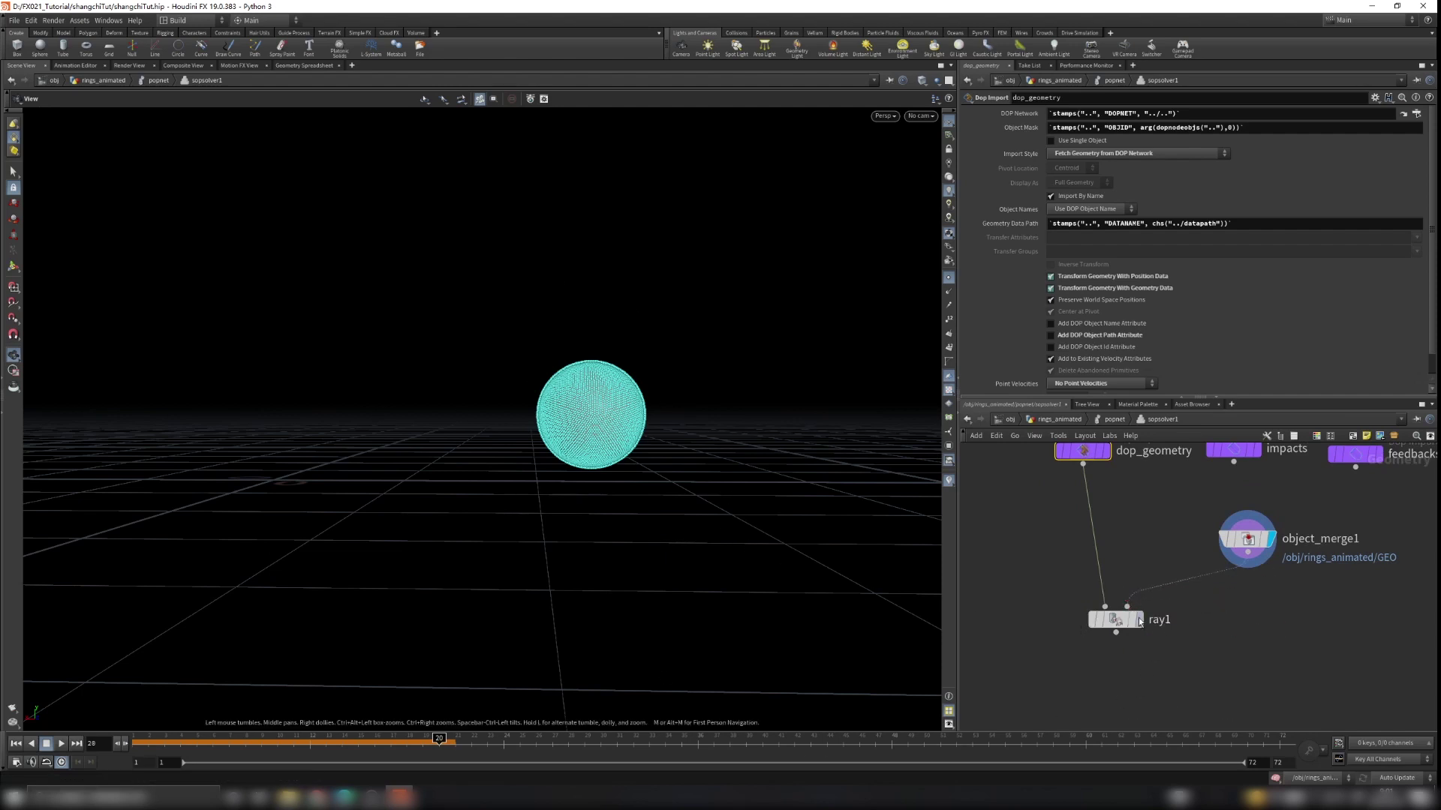
Return to frame 1, display ray1, and set its method to Minimum Distance
{"action": "left_click", "coordinate": [16, 743]}
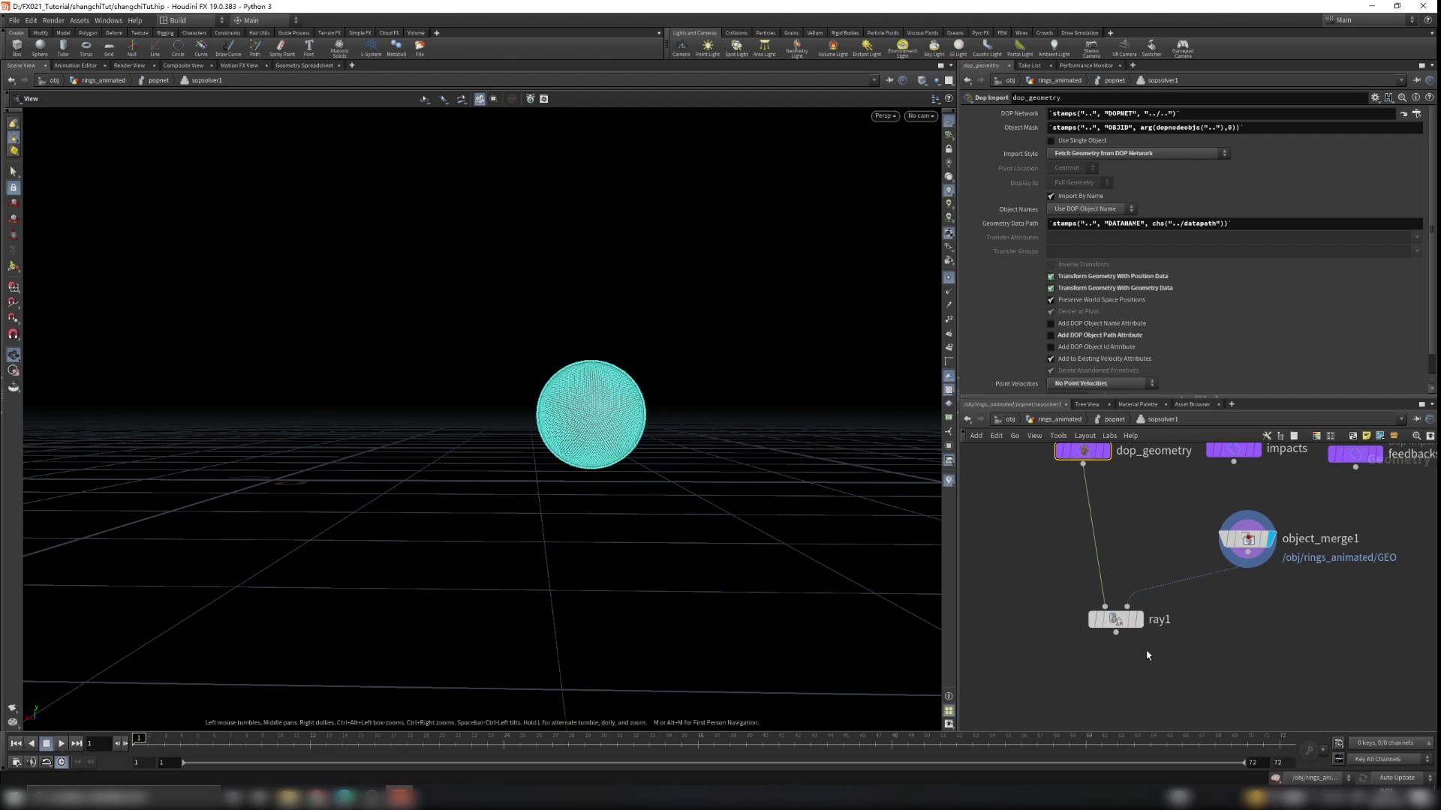
{"action": "left_click", "coordinate": [1138, 619]}
{"action": "mouse_move", "coordinate": [603, 480]}
{"action": "left_mouse_down"}
{"action": "mouse_move", "coordinate": [585, 473]}
{"action": "mouse_move", "coordinate": [597, 479]}
{"action": "left_mouse_up"}
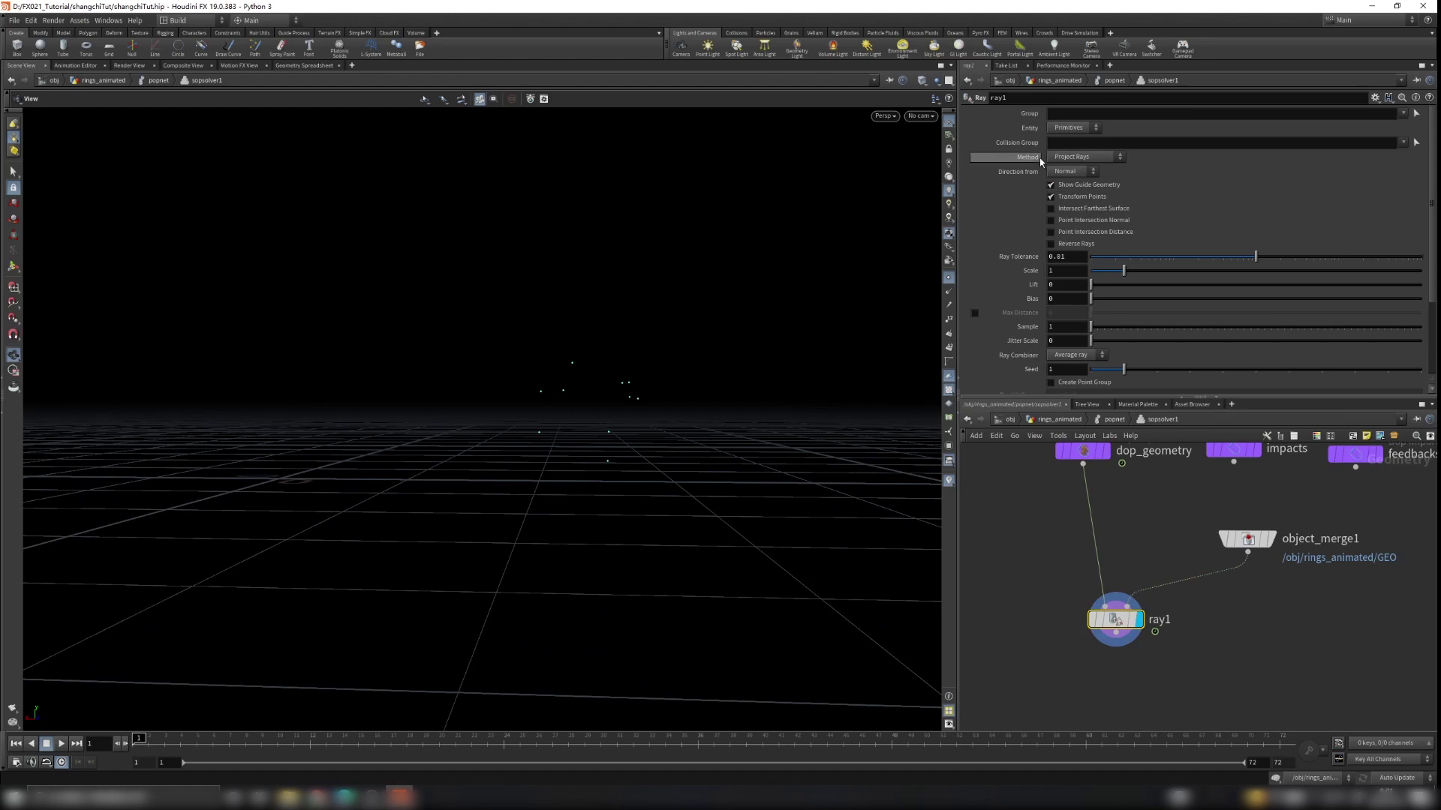
{"action": "left_click", "coordinate": [1069, 156]}
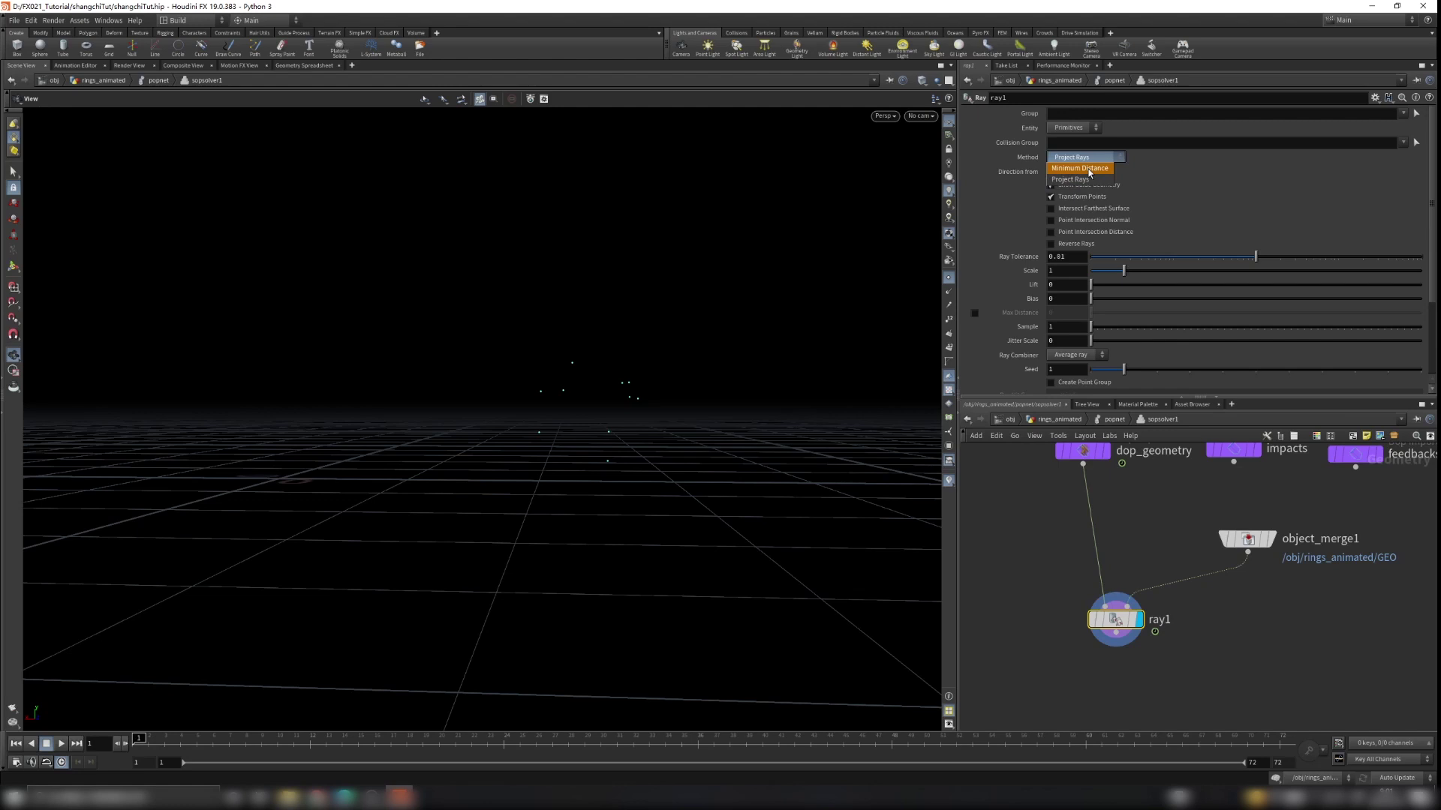
{"action": "left_click", "coordinate": [1089, 169]}
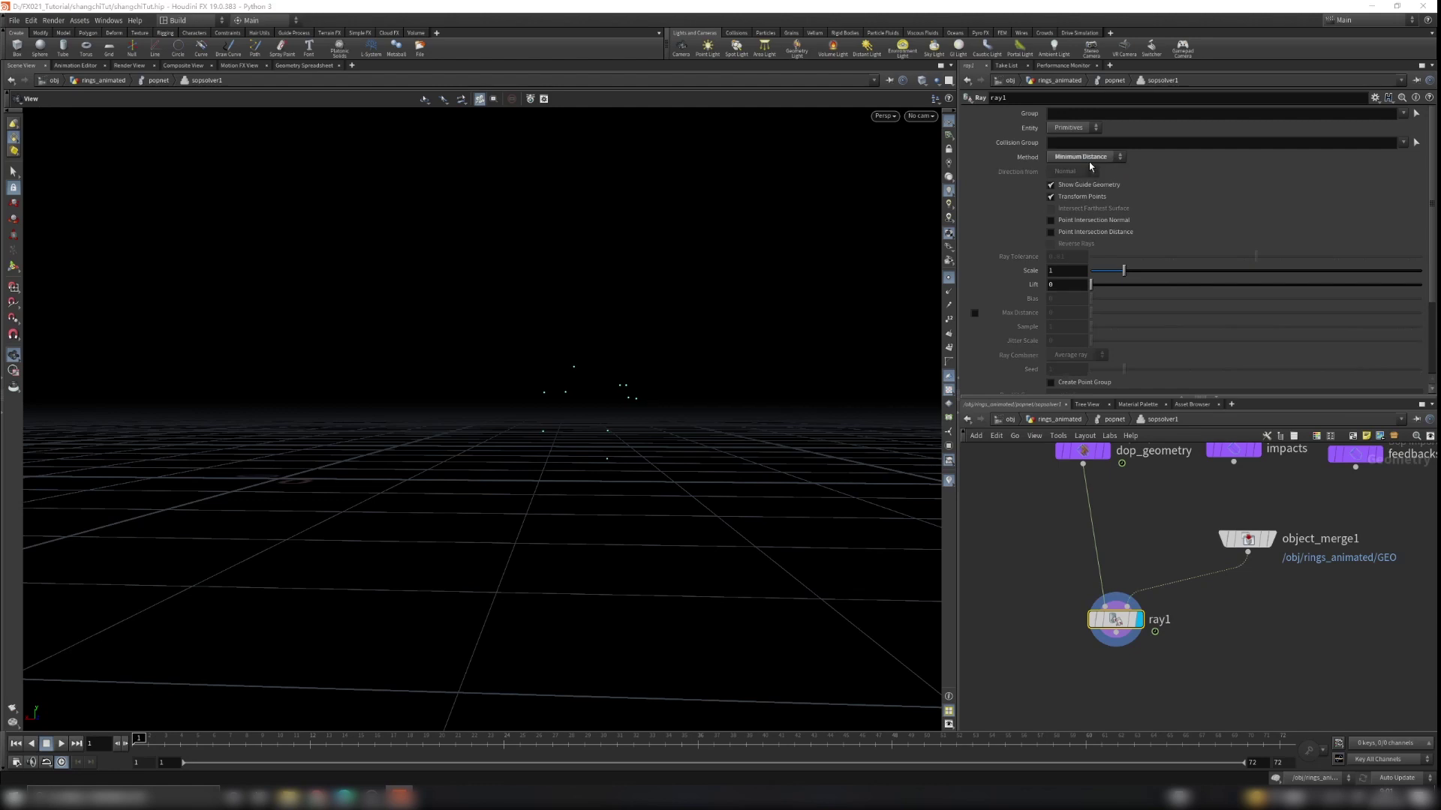
Go back up to the popnet network, play the simulation, and return to the first frame
{"action": "left_click", "coordinate": [1115, 421]}
{"action": "scroll", "coordinate": [1198, 609], "scroll_direction": "down", "scroll_amount": 7}
{"action": "scroll", "coordinate": [1225, 598], "scroll_direction": "up", "scroll_amount": 4}
{"action": "middle_click_drag", "start_coordinate": [1232, 643], "coordinate": [1231, 599]}
{"action": "left_click", "coordinate": [57, 744]}
{"action": "left_click", "coordinate": [61, 744]}
{"action": "left_click", "coordinate": [16, 744]}
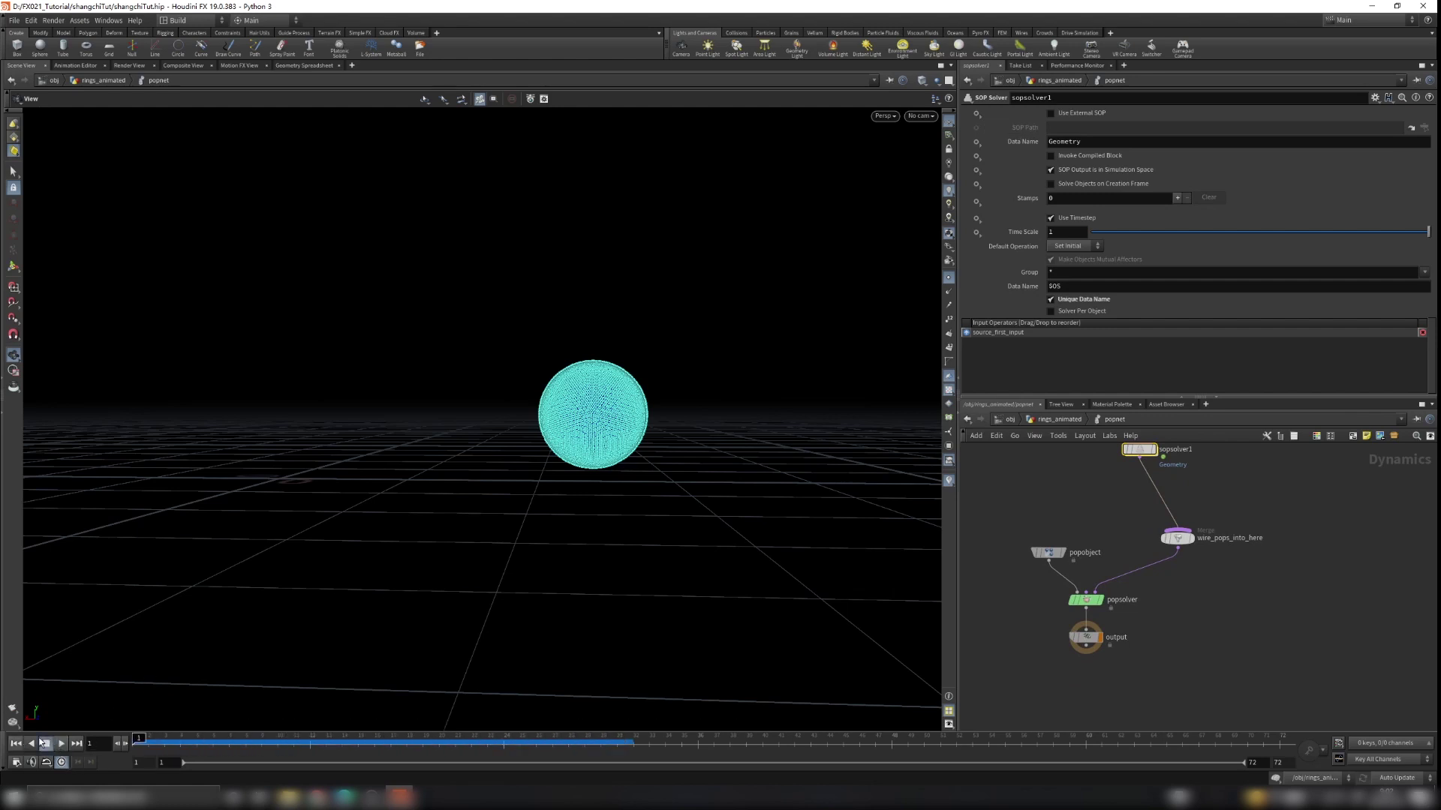
Turn off the guide on source_first_input, replay the simulation to inspect the particles, and return to frame 1
{"action": "middle_click_drag", "start_coordinate": [1088, 471], "coordinate": [1068, 543]}
{"action": "scroll", "coordinate": [1074, 517], "scroll_direction": "up", "scroll_amount": 3}
{"action": "left_click", "coordinate": [1134, 475]}
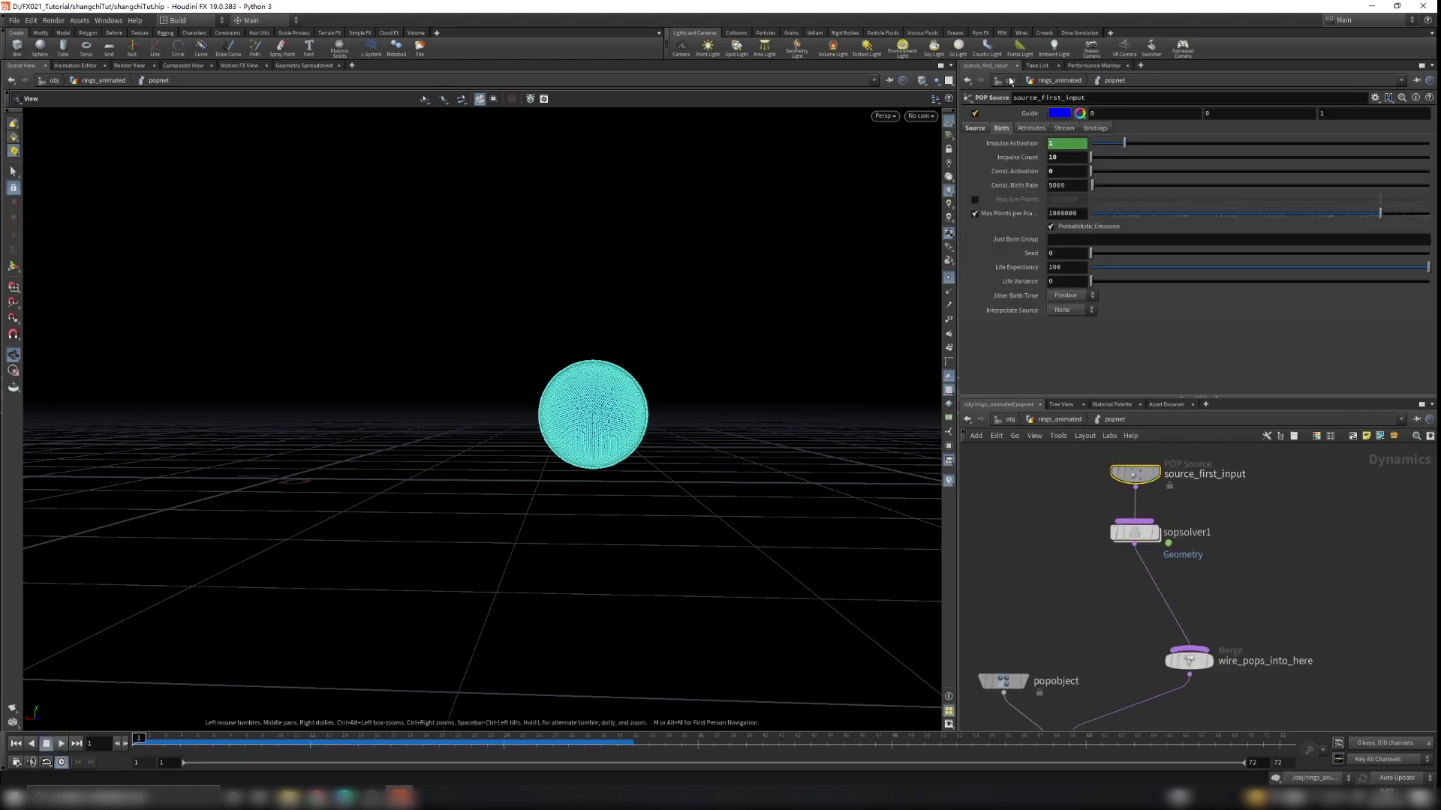
{"action": "left_click", "coordinate": [973, 113]}
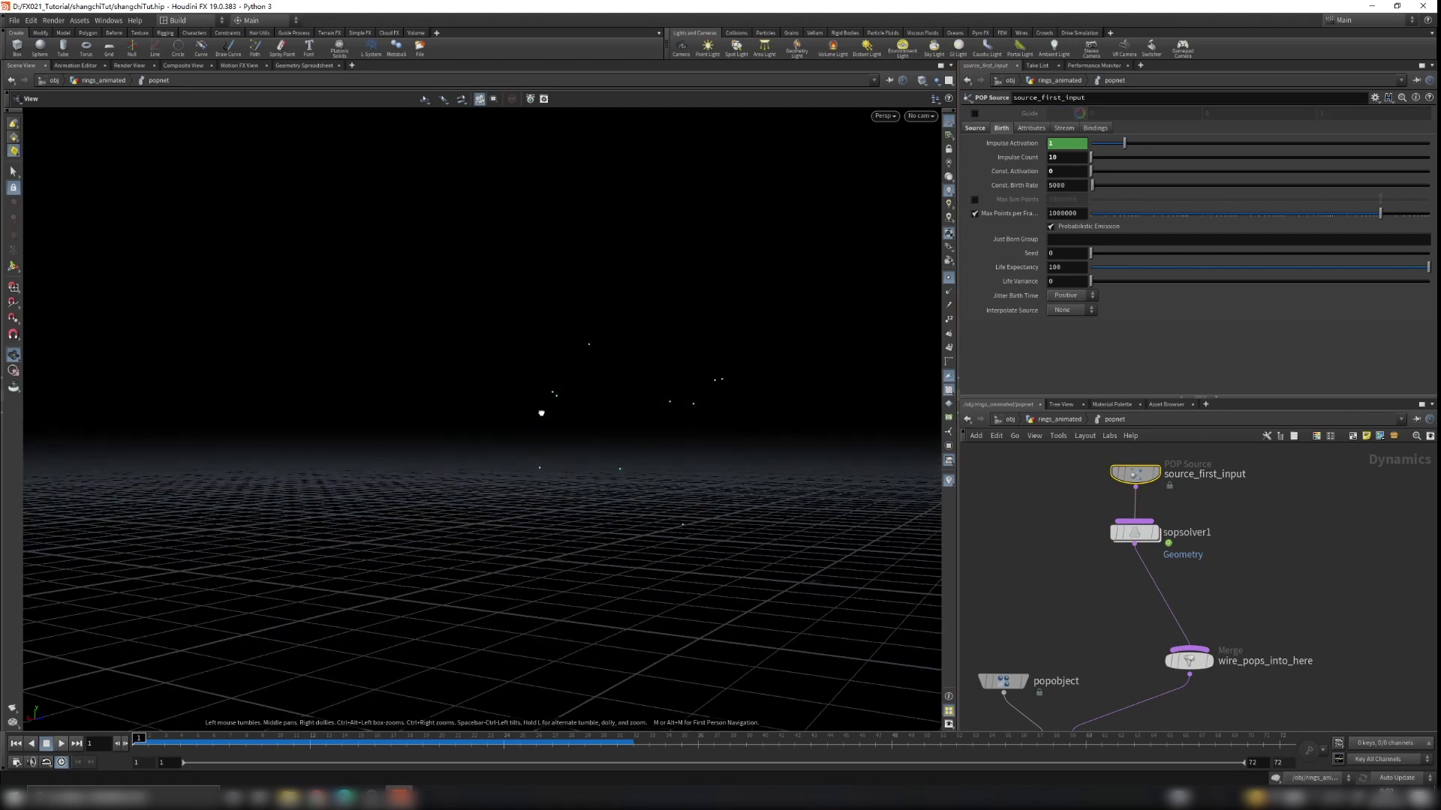
{"action": "left_click", "coordinate": [62, 744]}
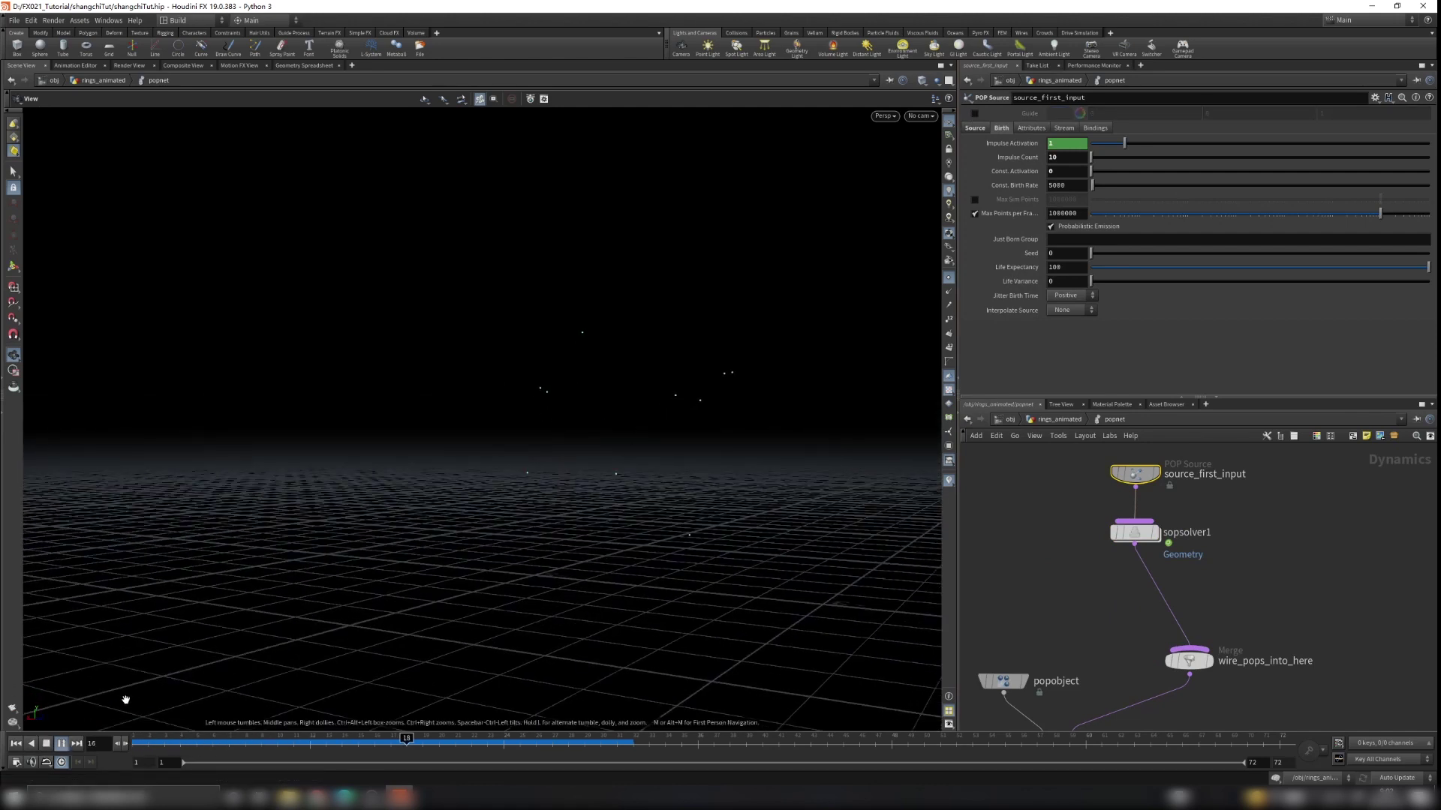
{"action": "left_click_drag", "start_coordinate": [691, 437], "coordinate": [781, 453]}
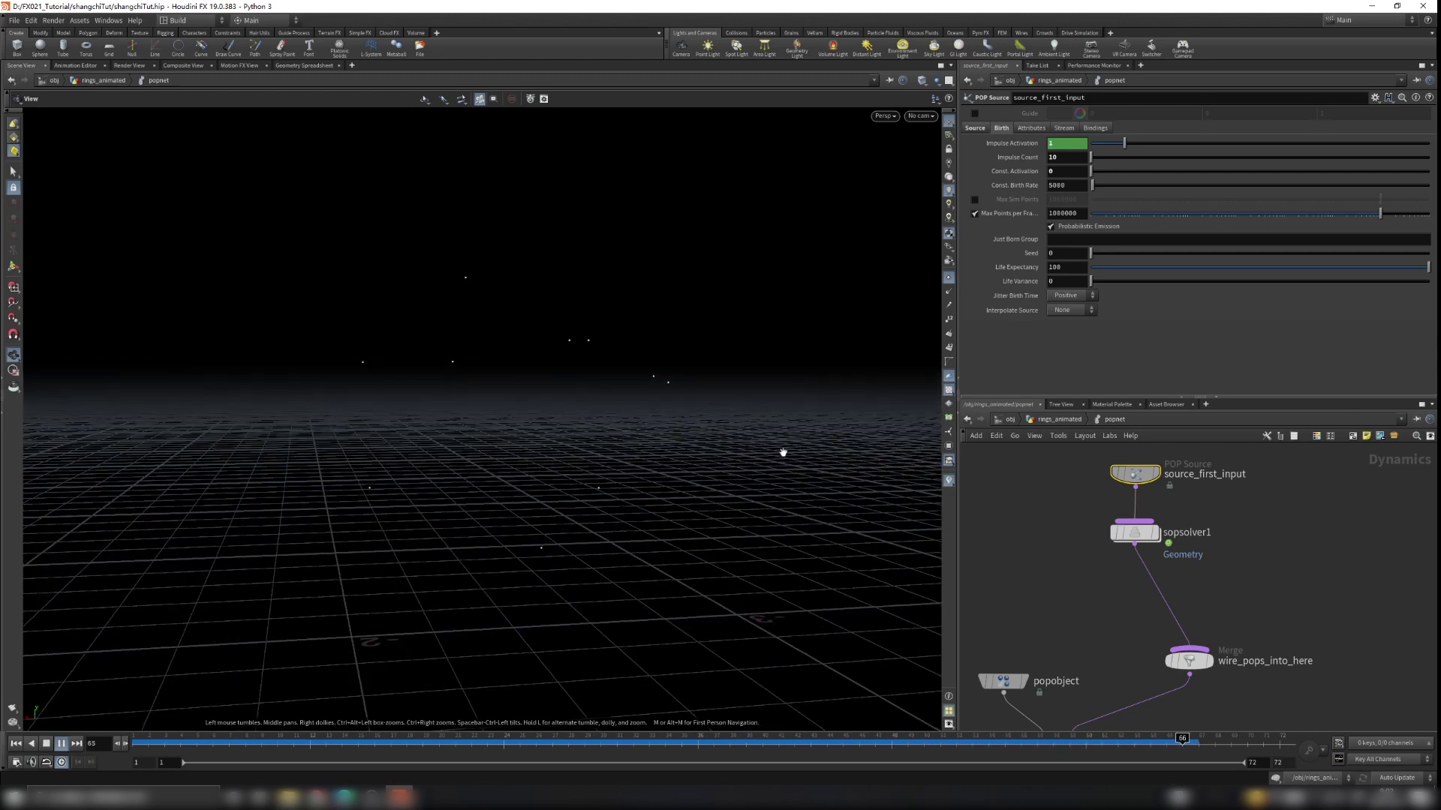
{"action": "left_click", "coordinate": [42, 745]}
{"action": "left_click", "coordinate": [18, 744]}
{"action": "left_click_drag", "start_coordinate": [612, 406], "coordinate": [624, 434]}
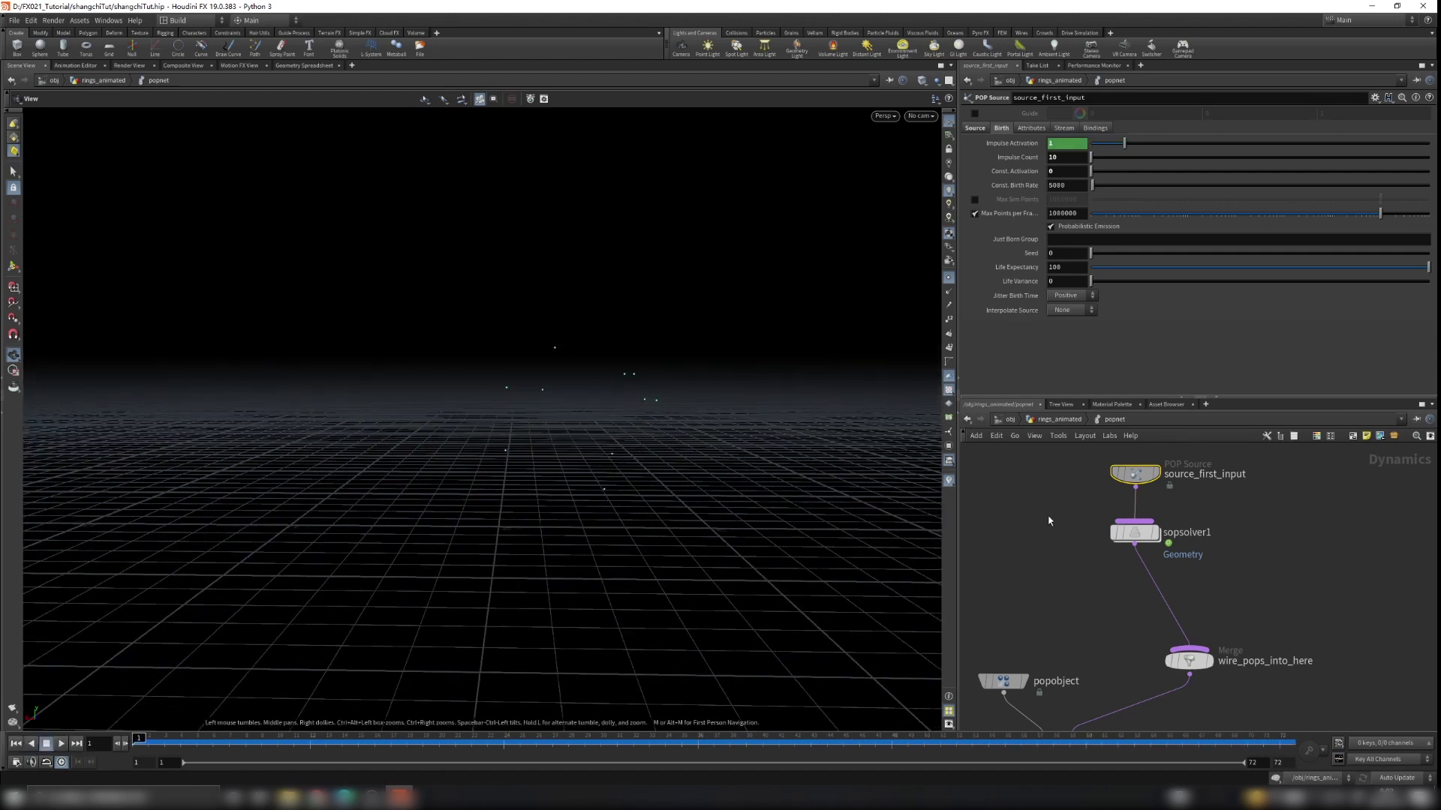
Move sopsolver1 down close to wire_pops_into_here to make room below source_first_input
{"action": "left_click", "coordinate": [1143, 531]}
{"action": "middle_click_drag", "start_coordinate": [1181, 517], "coordinate": [1182, 571]}
{"action": "left_click_drag", "start_coordinate": [1142, 586], "coordinate": [1180, 652]}
{"action": "left_click_drag", "start_coordinate": [1143, 532], "coordinate": [1139, 493]}
Insert a POP Wind node between source_first_input and sopsolver1 and align the nodes
{"action": "key", "text": "Tab"}
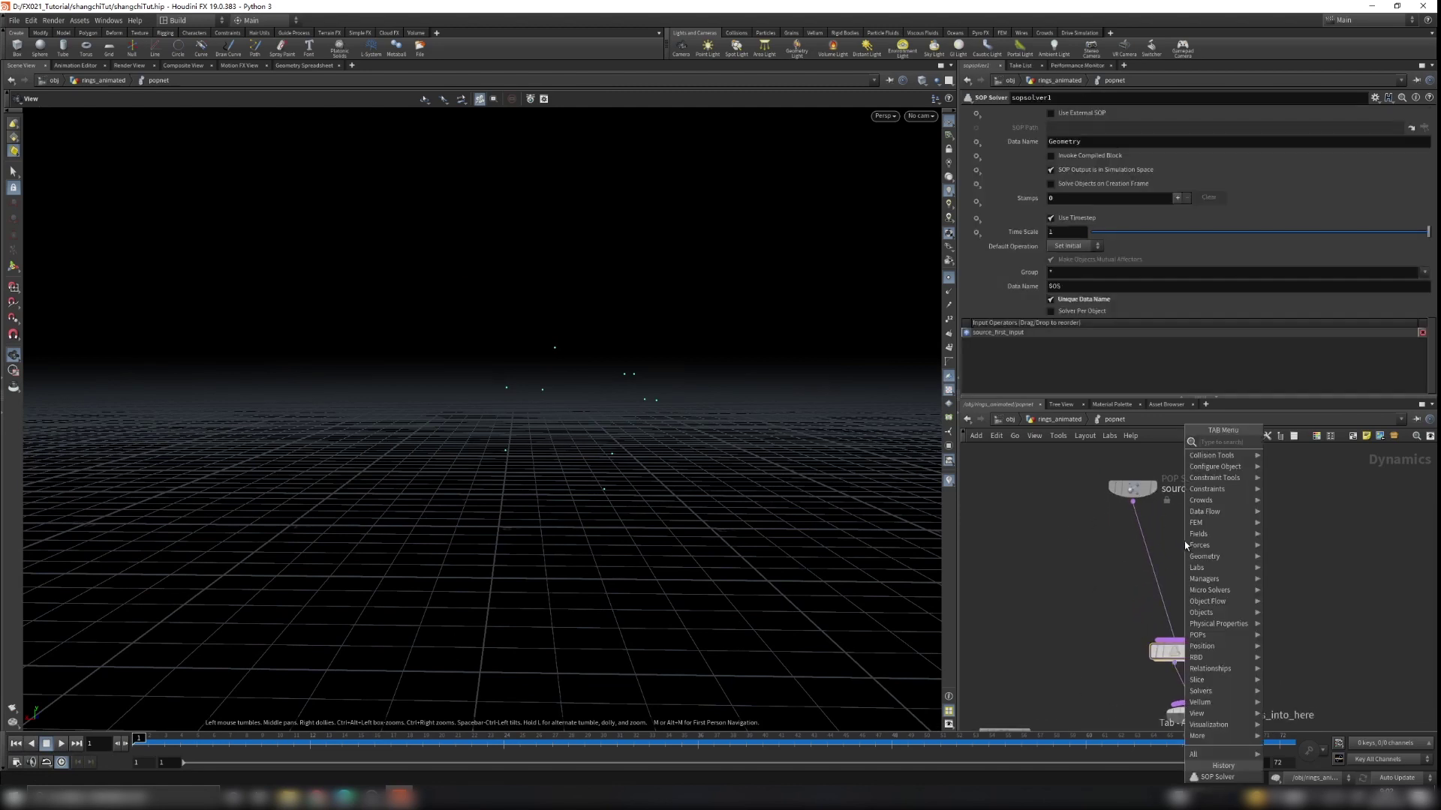
{"action": "type", "text": "popi"}
{"action": "key", "text": "BackSpace"}
{"action": "type", "text": "wi"}
{"action": "key", "text": "Return"}
{"action": "left_click", "coordinate": [1184, 541]}
{"action": "left_click_drag", "start_coordinate": [1184, 542], "coordinate": [1138, 555]}
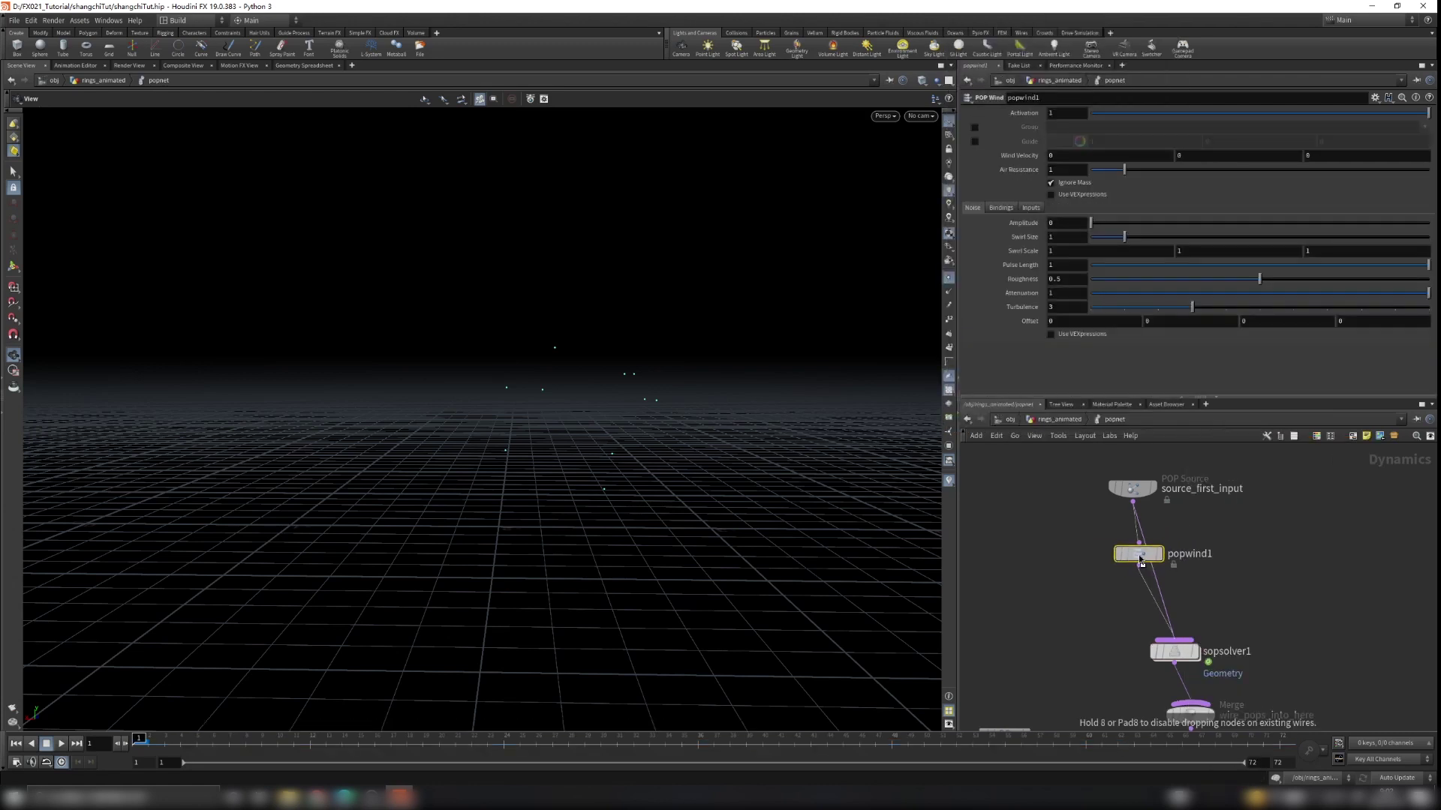
{"action": "left_click_drag", "start_coordinate": [1131, 488], "coordinate": [1169, 484]}
{"action": "left_click_drag", "start_coordinate": [1144, 560], "coordinate": [1163, 561]}
{"action": "left_click_drag", "start_coordinate": [1171, 486], "coordinate": [1162, 485]}
Set popwind1's noise amplitude to 4.24, play back the simulation to review the particle motion, and return to frame 1
{"action": "left_click_drag", "start_coordinate": [1091, 223], "coordinate": [1234, 223]}
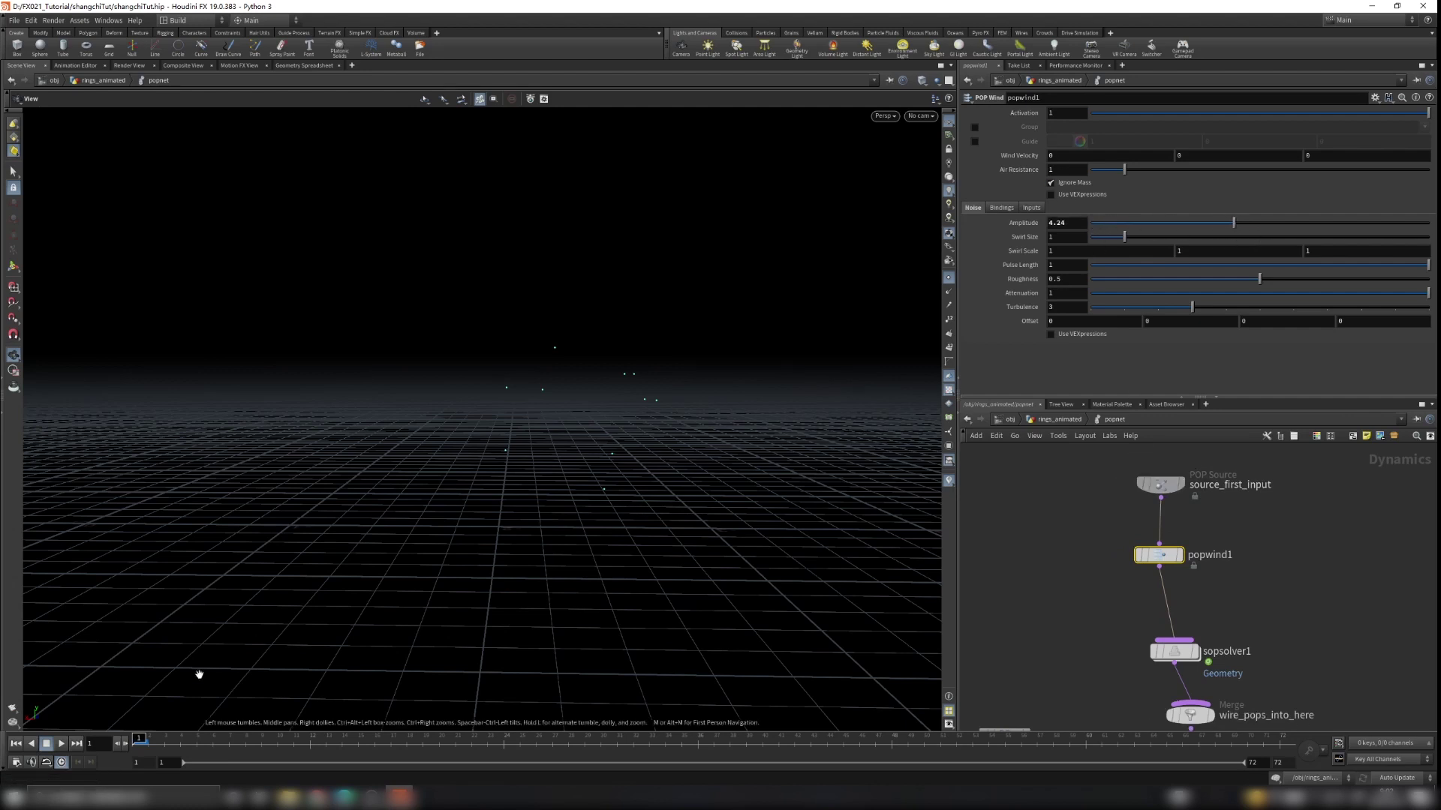
{"action": "left_click", "coordinate": [61, 744]}
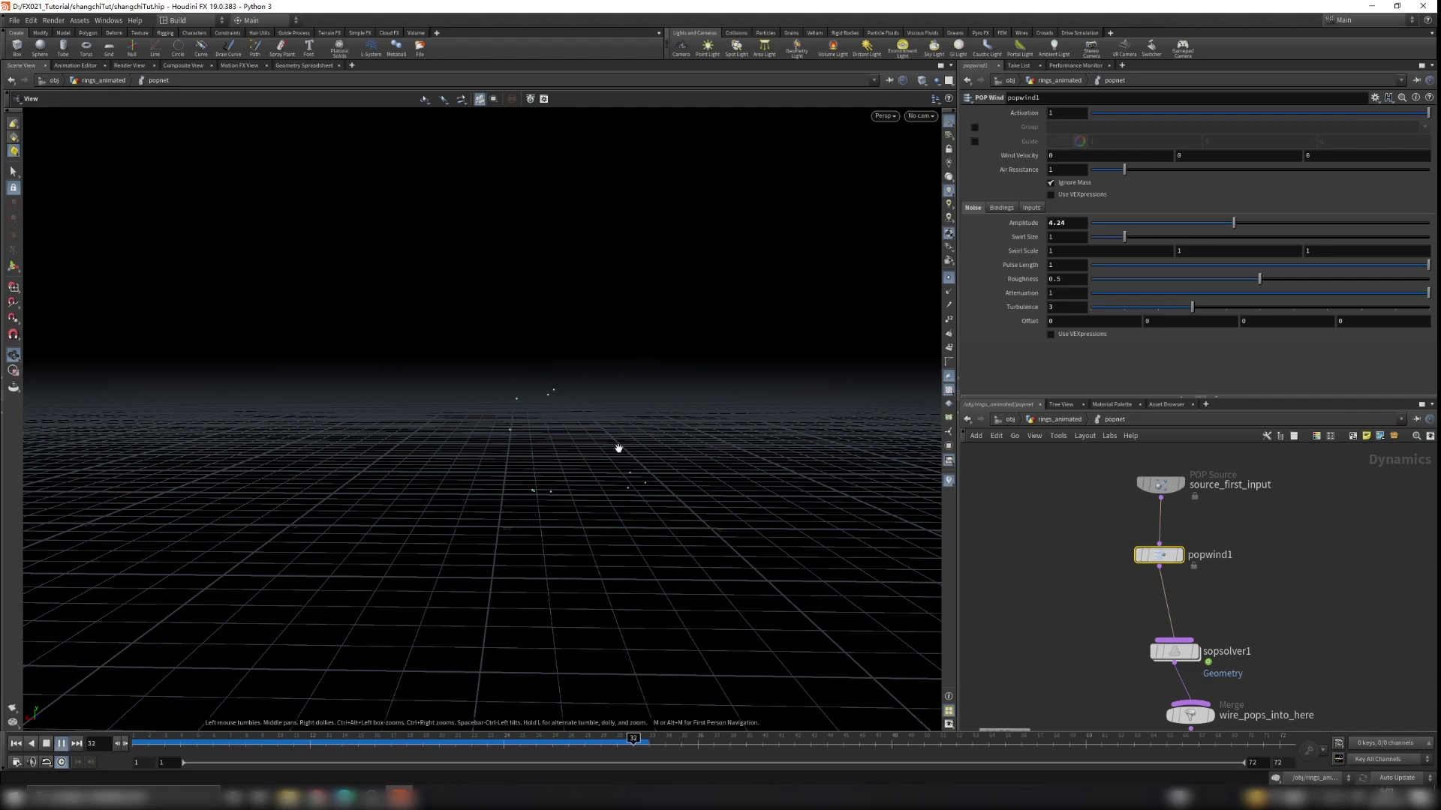
{"action": "left_click_drag", "start_coordinate": [617, 447], "coordinate": [535, 446]}
{"action": "left_click_drag", "start_coordinate": [556, 344], "coordinate": [772, 441]}
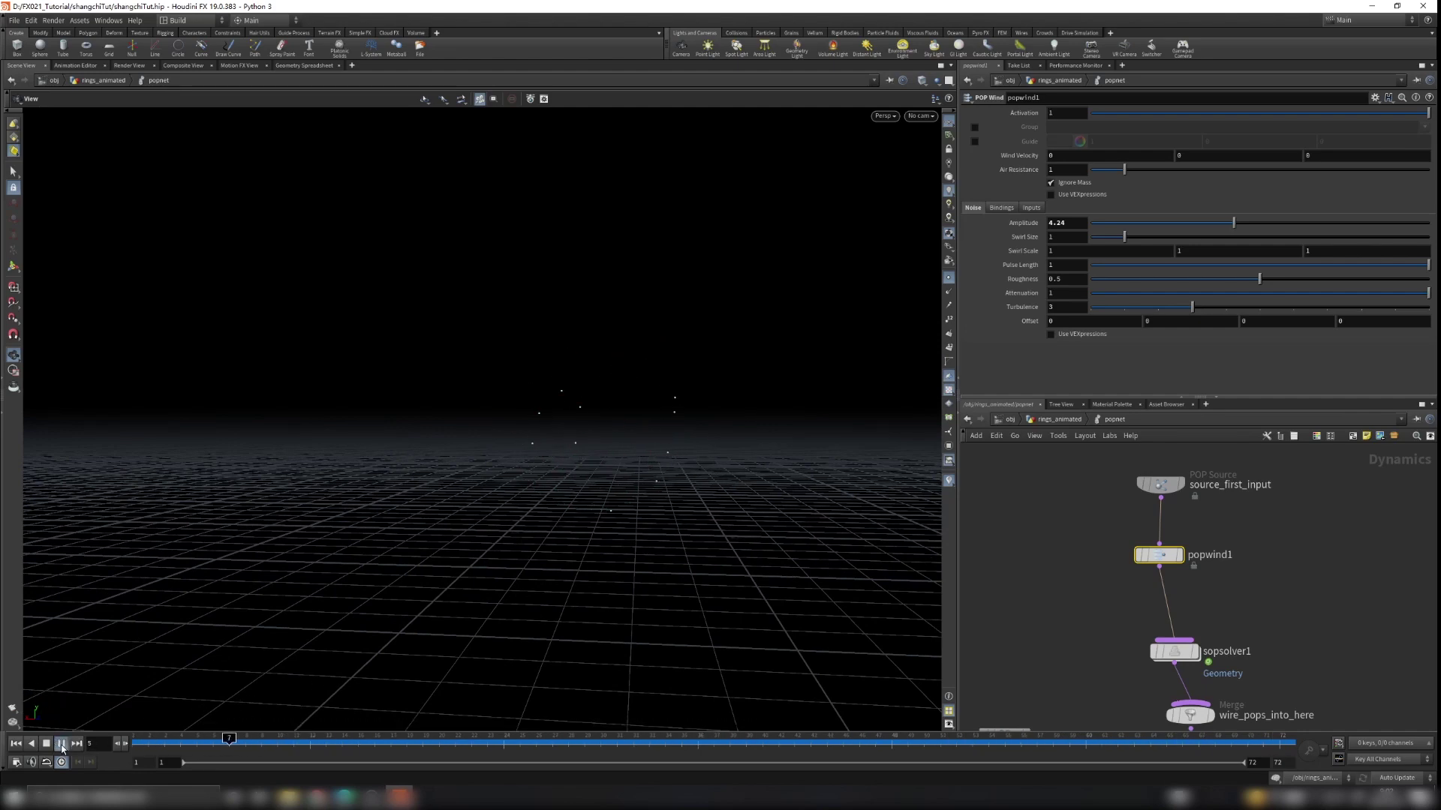
{"action": "left_click_drag", "start_coordinate": [581, 480], "coordinate": [446, 478]}
{"action": "left_click_drag", "start_coordinate": [424, 490], "coordinate": [435, 695]}
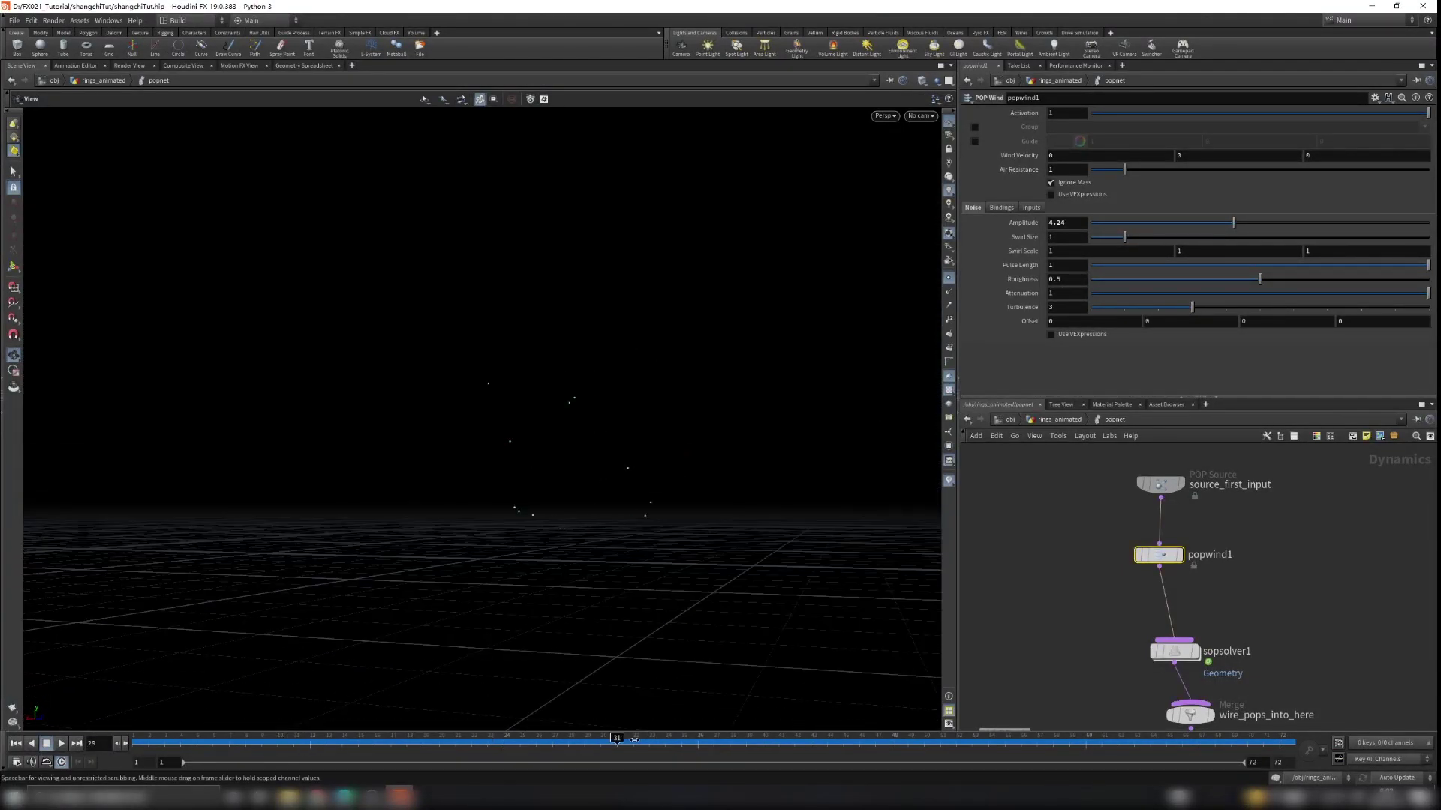
{"action": "left_click", "coordinate": [16, 743]}
{"action": "left_click", "coordinate": [58, 744]}
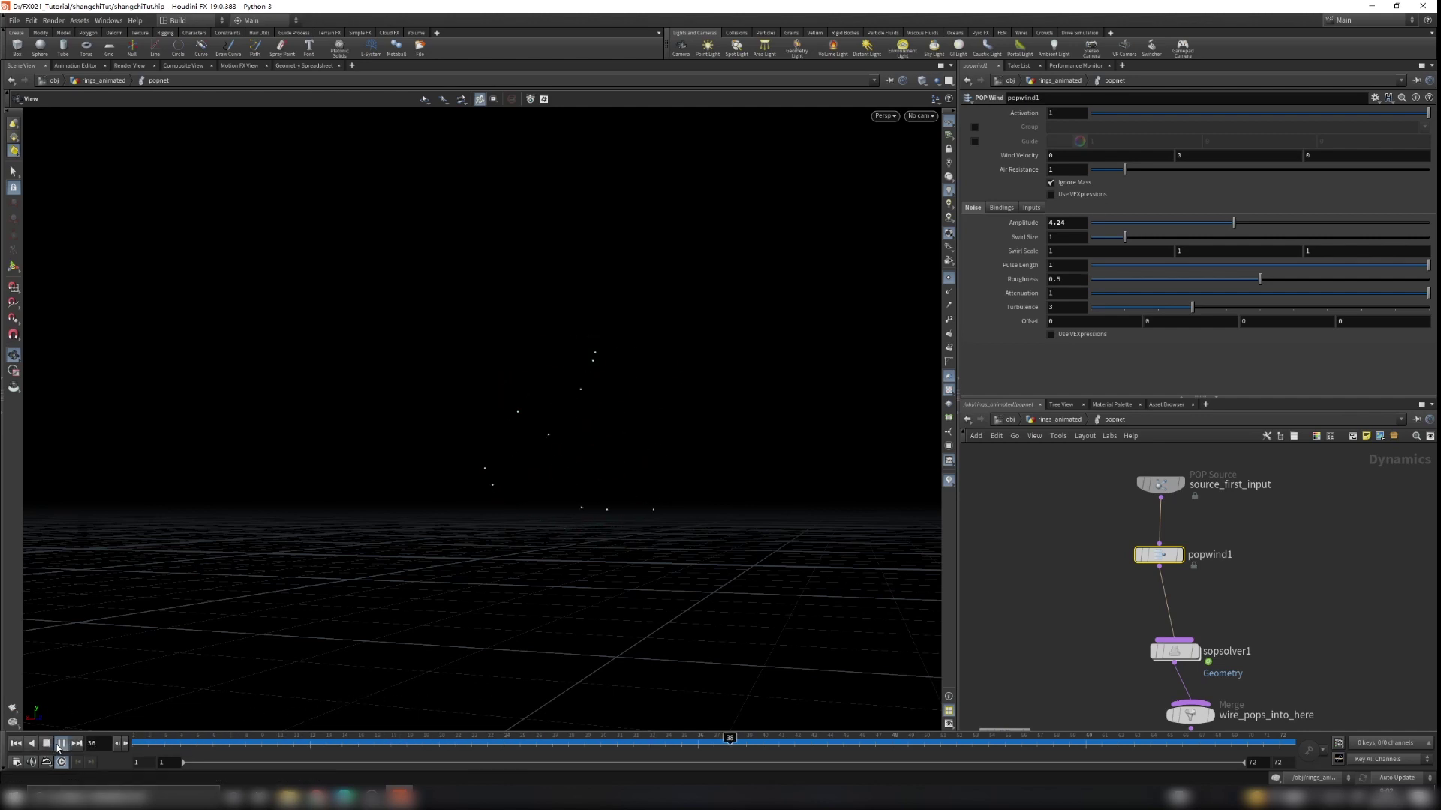
{"action": "left_click", "coordinate": [59, 744]}
{"action": "left_click", "coordinate": [16, 743]}
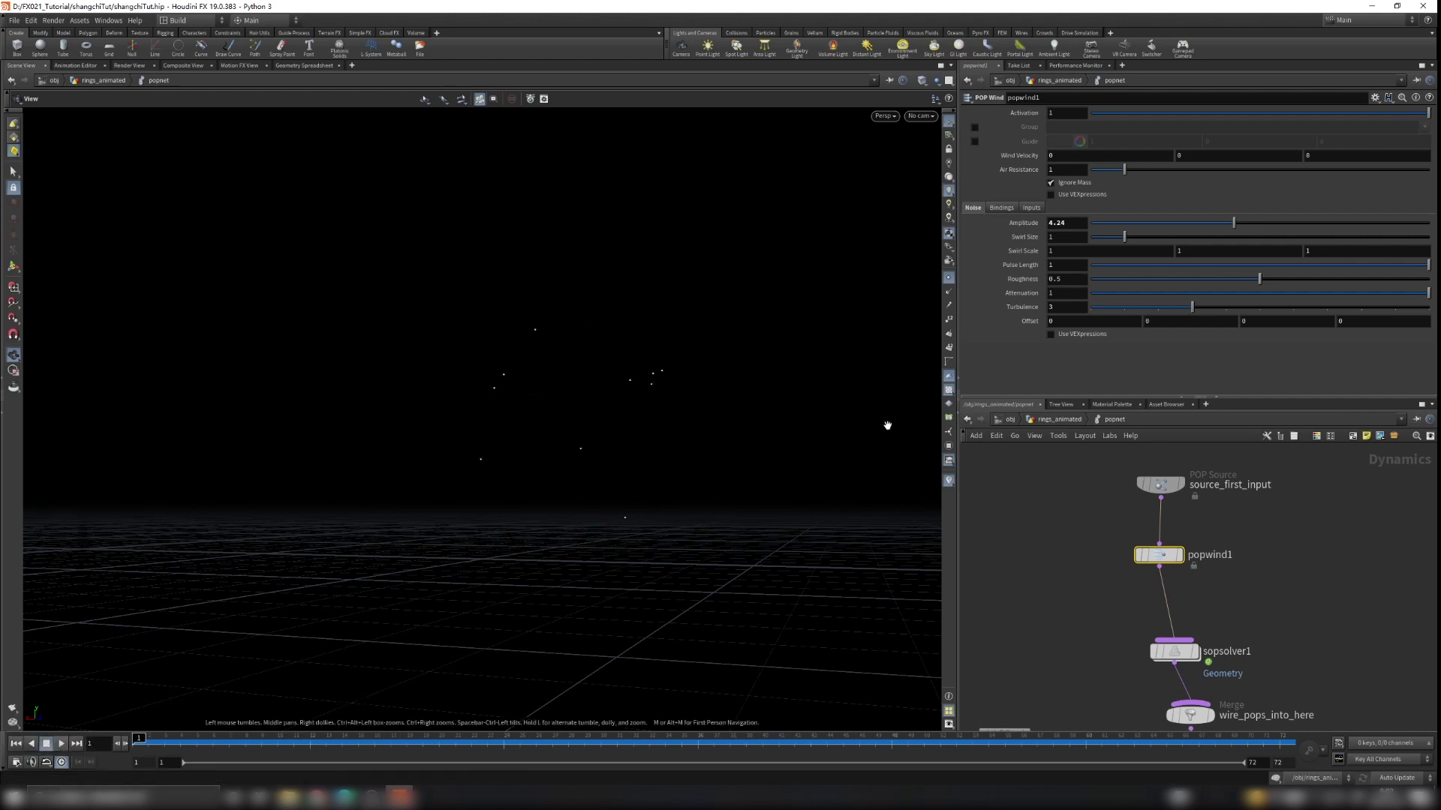
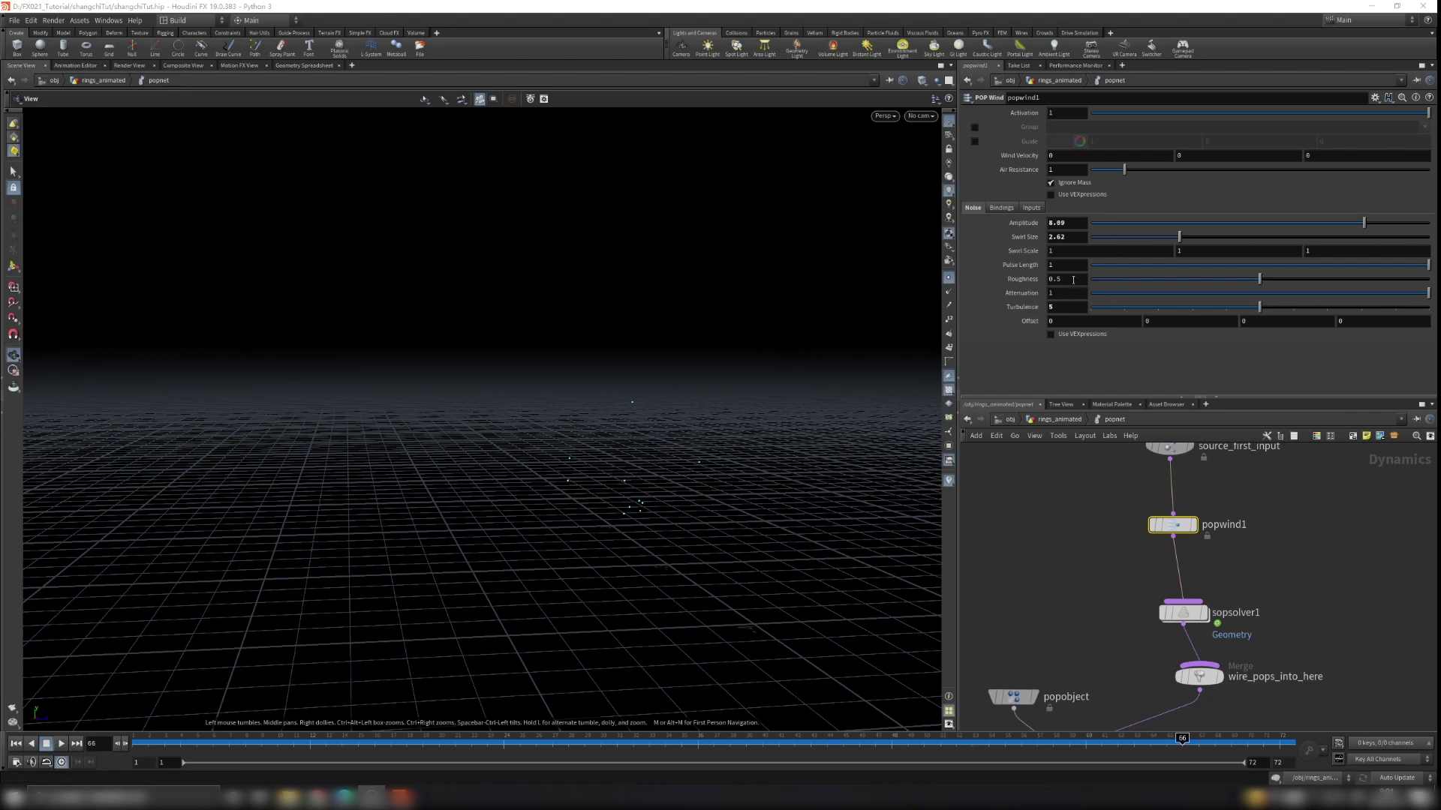
Play back part of the simulation to review the wind-driven particles, and return to the rings_animated network
{"action": "right_click_drag", "start_coordinate": [925, 485], "coordinate": [547, 465]}
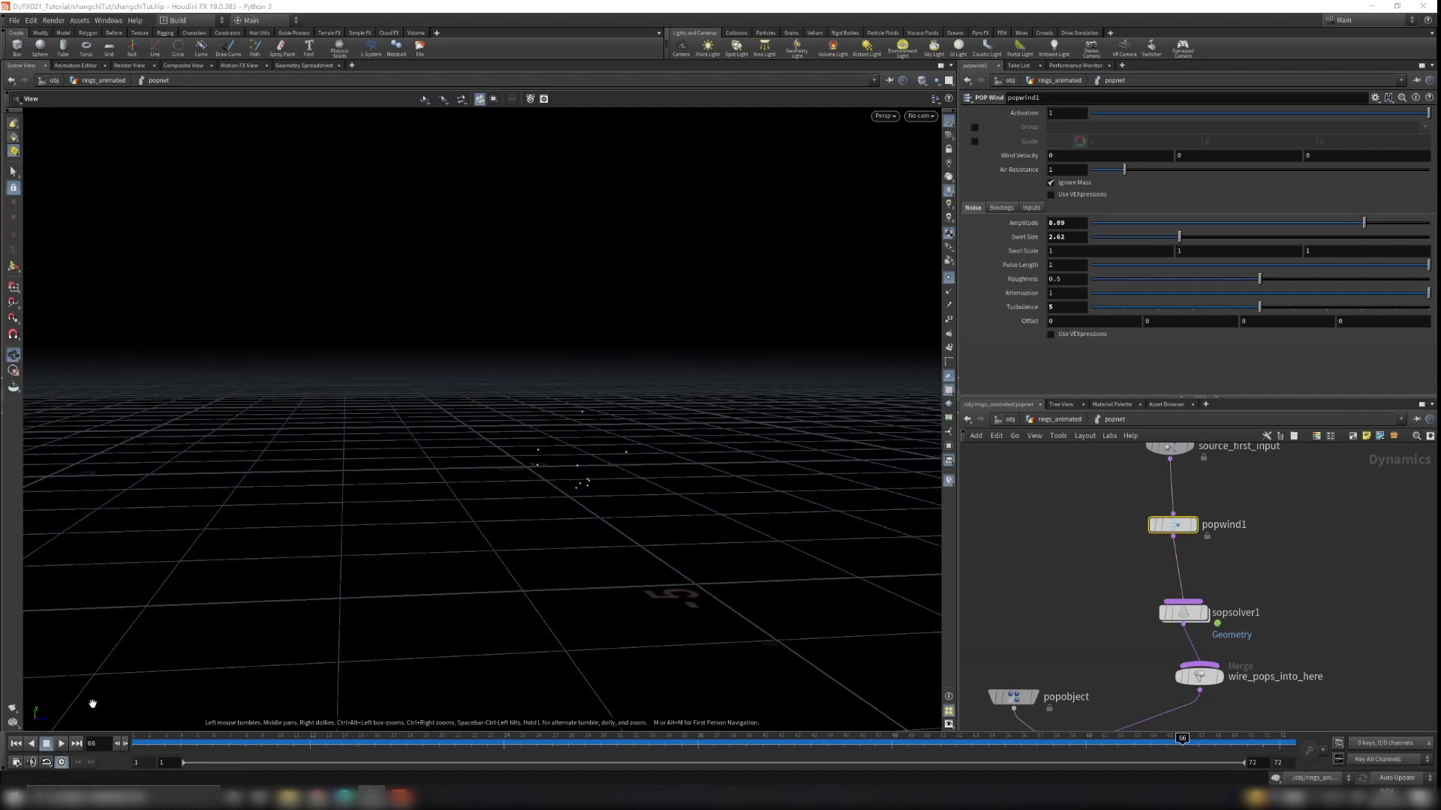
{"action": "left_click", "coordinate": [62, 743]}
{"action": "left_click", "coordinate": [46, 743]}
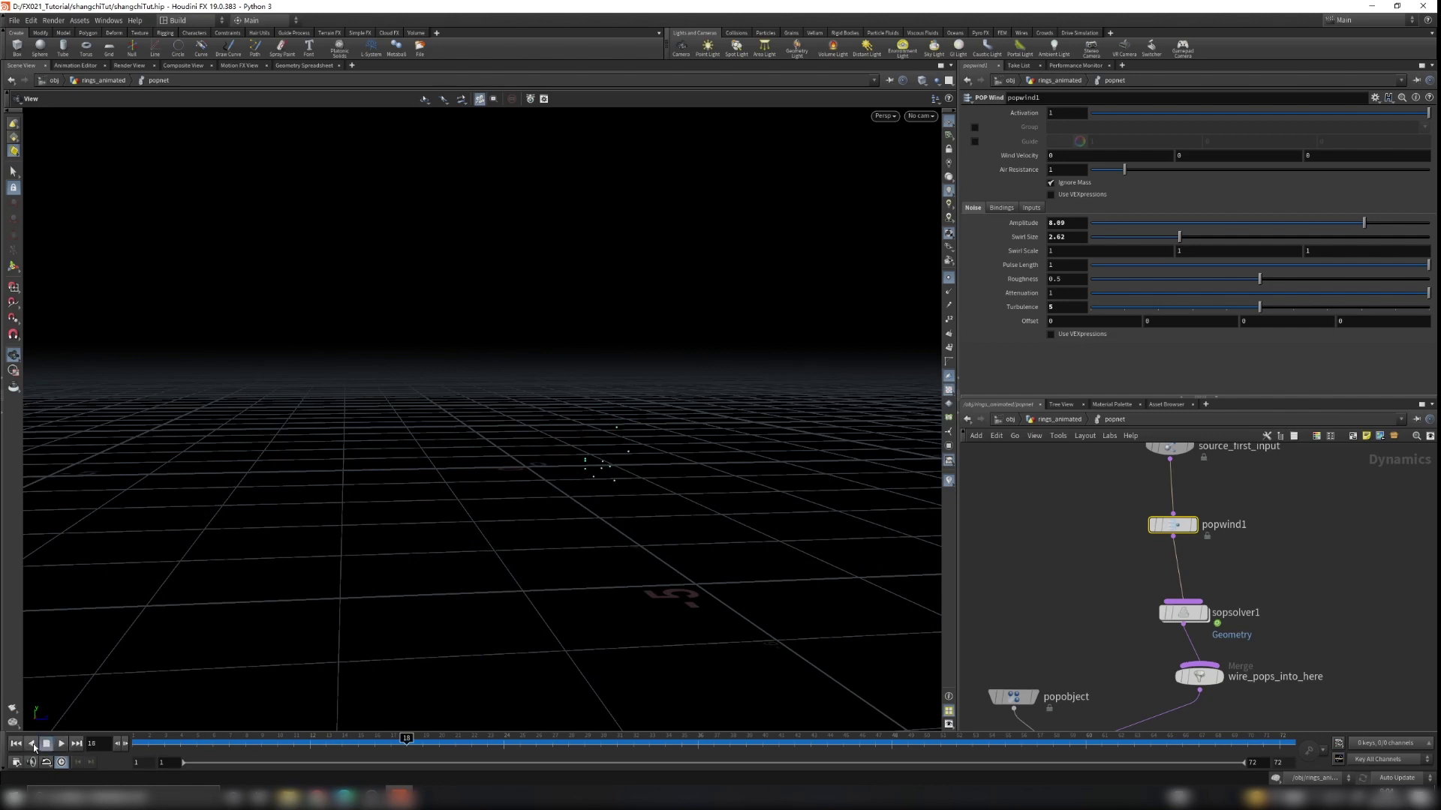
{"action": "scroll", "coordinate": [1051, 544], "scroll_direction": "down", "scroll_amount": 2}
{"action": "middle_click_drag", "start_coordinate": [1052, 543], "coordinate": [1090, 445]}
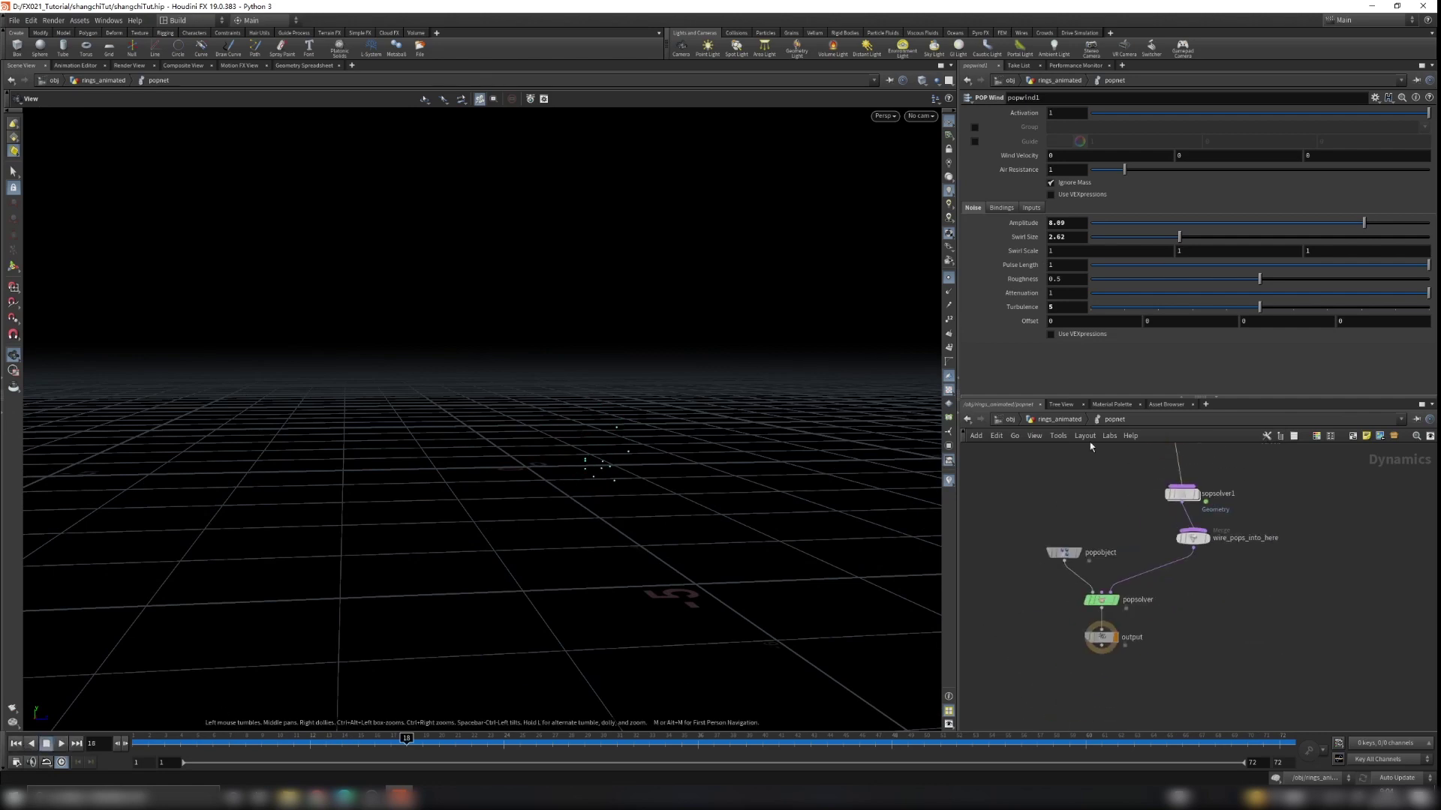
{"action": "left_click", "coordinate": [1058, 419]}
{"action": "left_click_drag", "start_coordinate": [530, 467], "coordinate": [705, 459]}
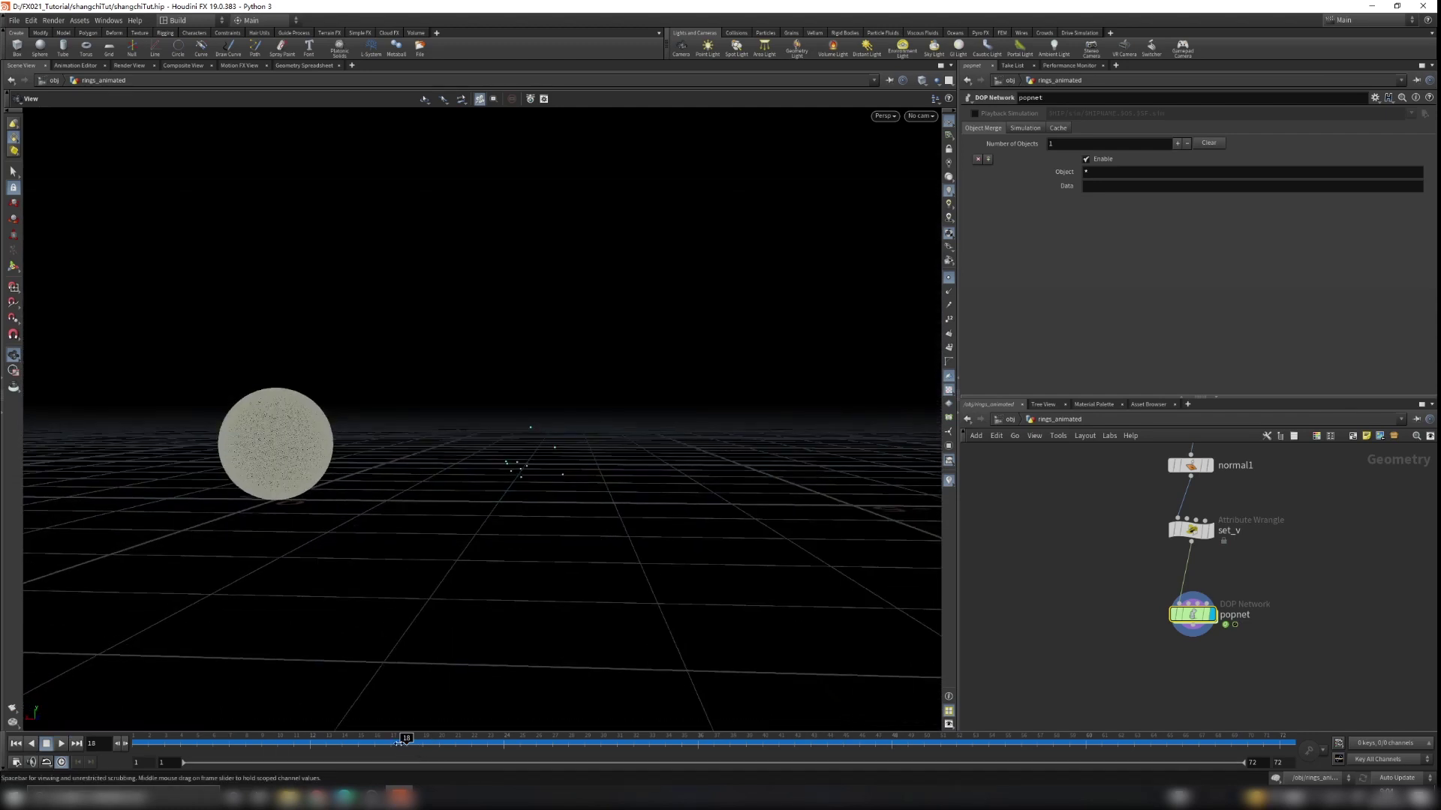
Show mountain1 as the template geometry in place of matchsize1
{"action": "middle_click_drag", "start_coordinate": [1085, 525], "coordinate": [1143, 693]}
{"action": "scroll", "coordinate": [1143, 705], "scroll_direction": "down", "scroll_amount": 3}
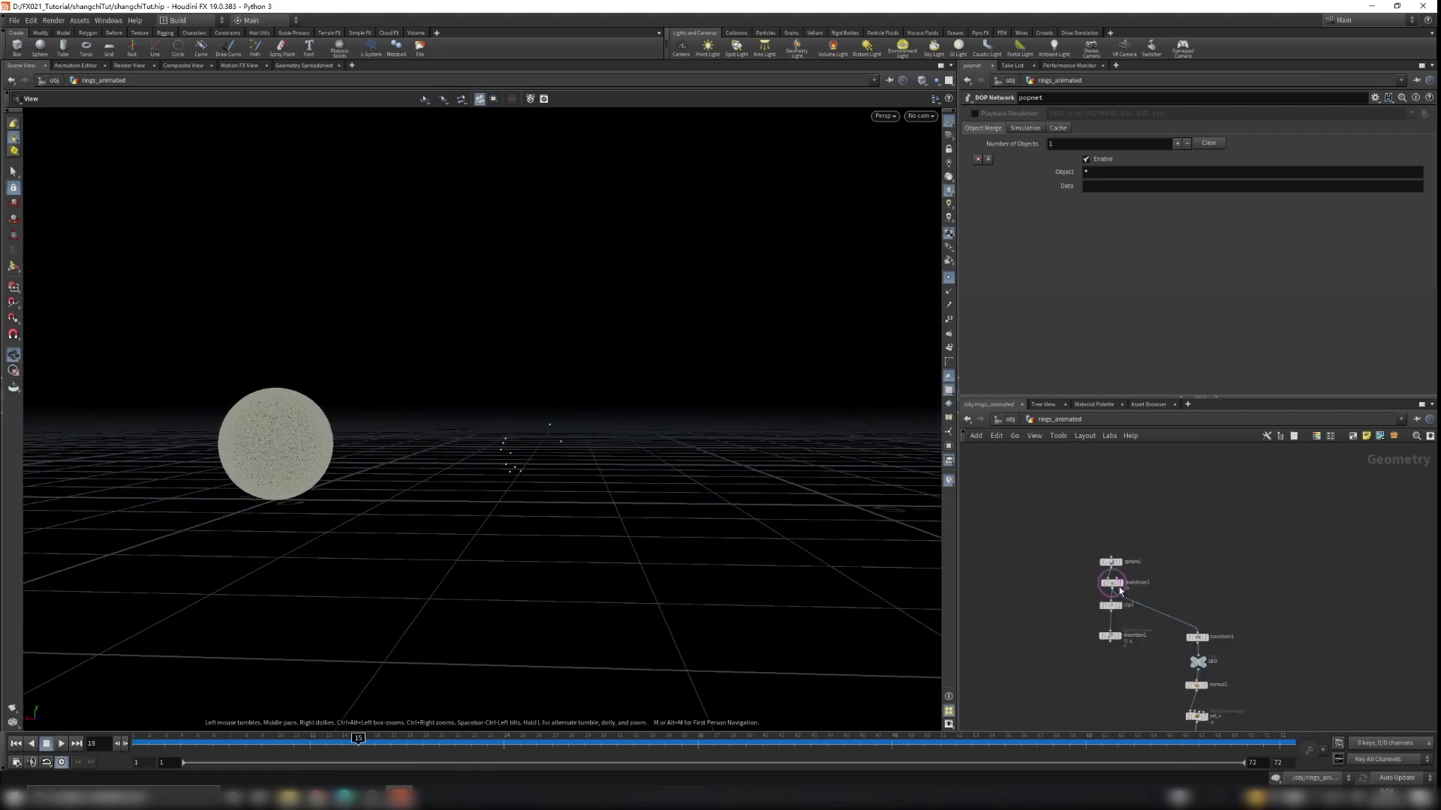
{"action": "scroll", "coordinate": [1117, 589], "scroll_direction": "up", "scroll_amount": 5}
{"action": "scroll", "coordinate": [517, 458], "scroll_direction": "up", "scroll_amount": 3}
{"action": "left_click_drag", "start_coordinate": [527, 463], "coordinate": [537, 469]}
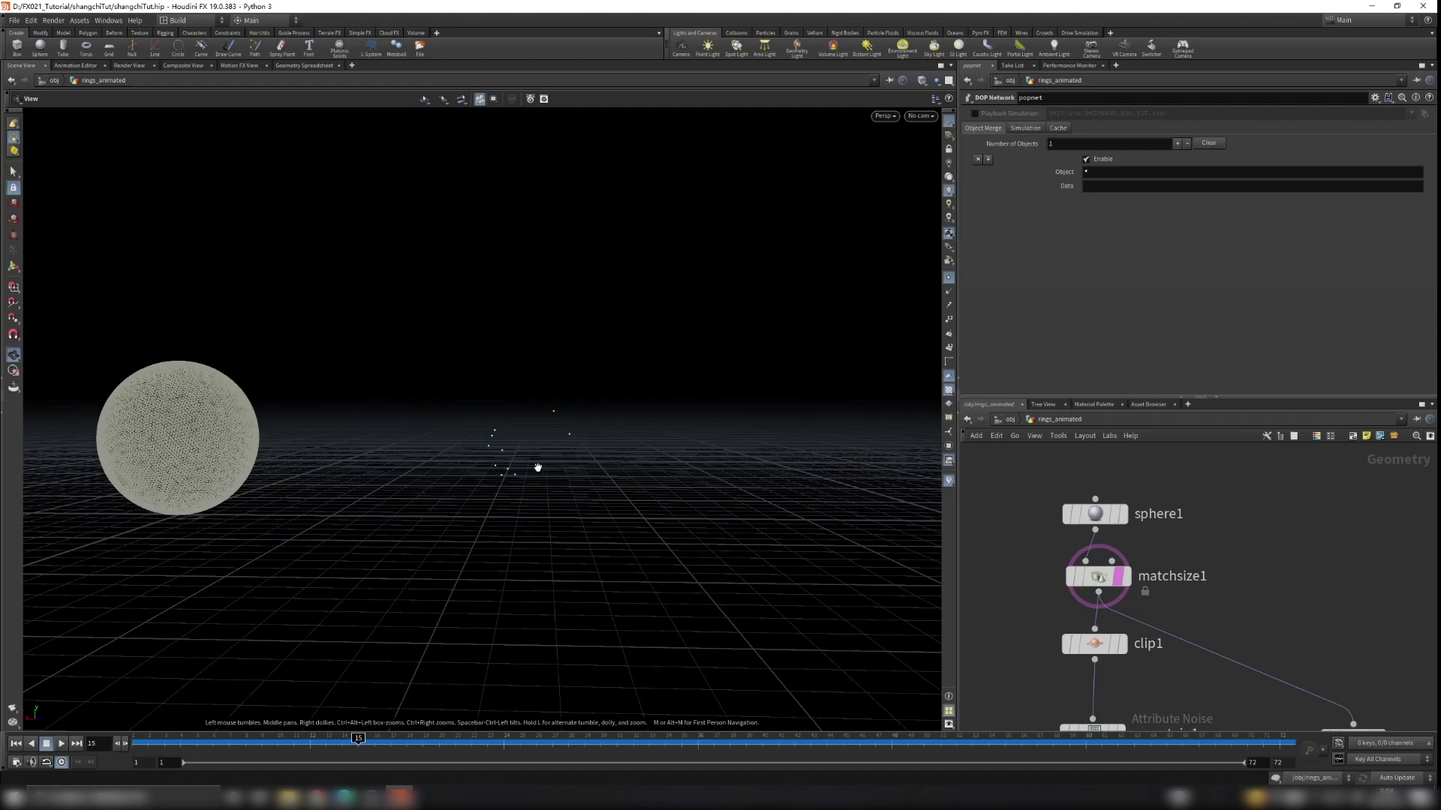
{"action": "middle_click_drag", "start_coordinate": [537, 469], "coordinate": [589, 429]}
{"action": "middle_click_drag", "start_coordinate": [1220, 690], "coordinate": [1201, 527]}
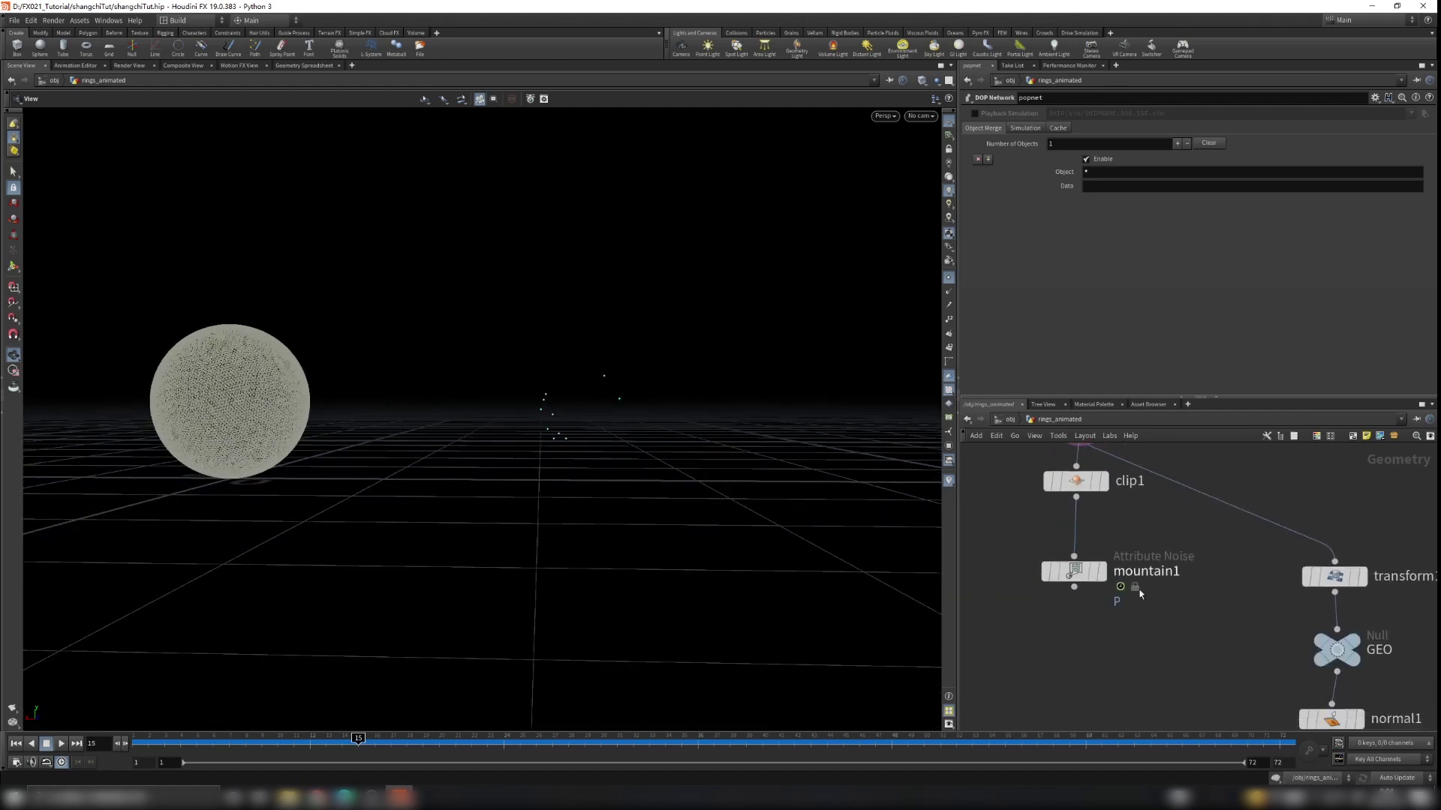
{"action": "left_click", "coordinate": [1097, 572]}
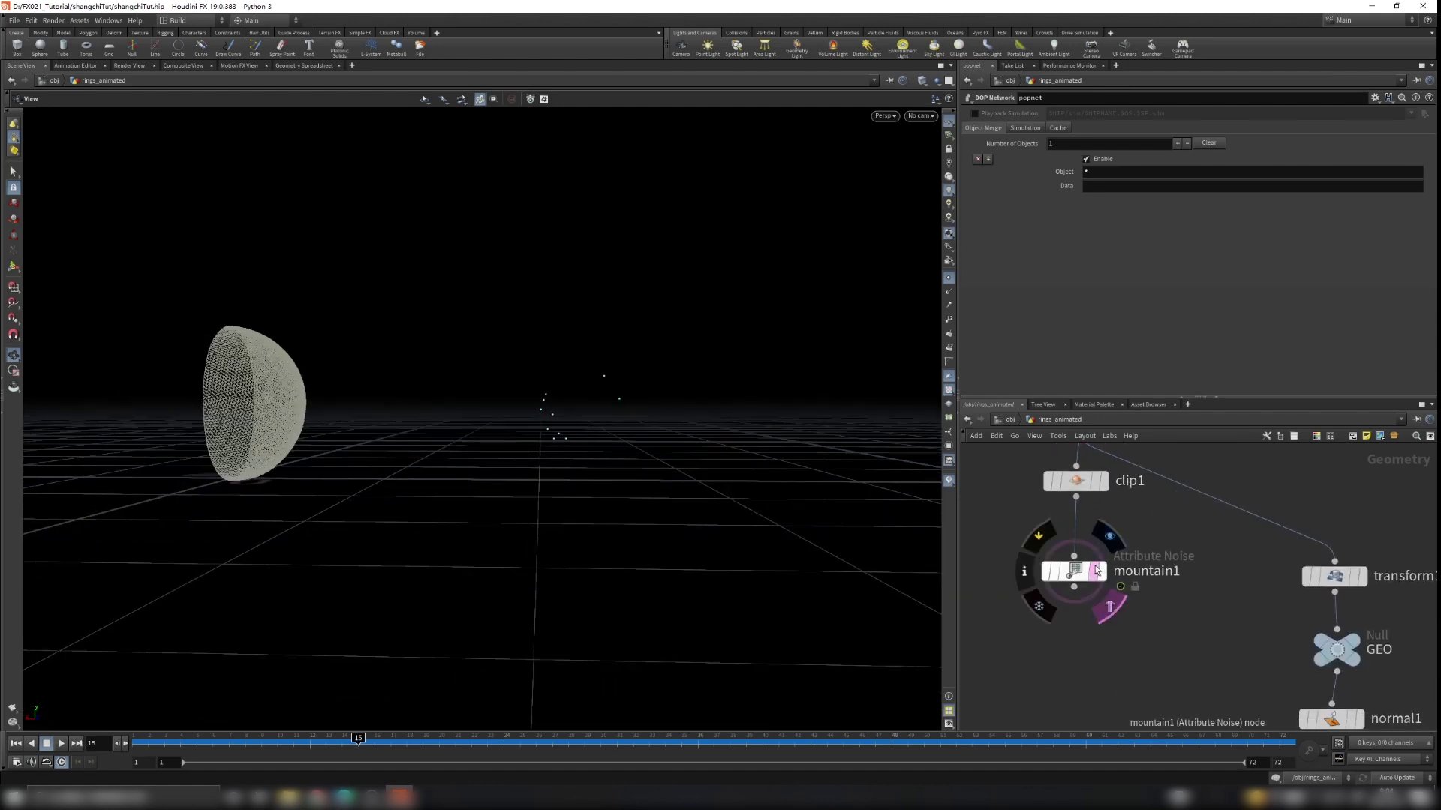
Go to frame 48, compare the particles with the noisy half sphere from several angles, and check transform1's settings
{"action": "left_click_drag", "start_coordinate": [525, 450], "coordinate": [707, 550]}
{"action": "left_click_drag", "start_coordinate": [336, 750], "coordinate": [891, 716]}
{"action": "left_click_drag", "start_coordinate": [679, 528], "coordinate": [586, 413]}
{"action": "left_click_drag", "start_coordinate": [184, 323], "coordinate": [252, 439]}
{"action": "left_click_drag", "start_coordinate": [346, 248], "coordinate": [326, 354]}
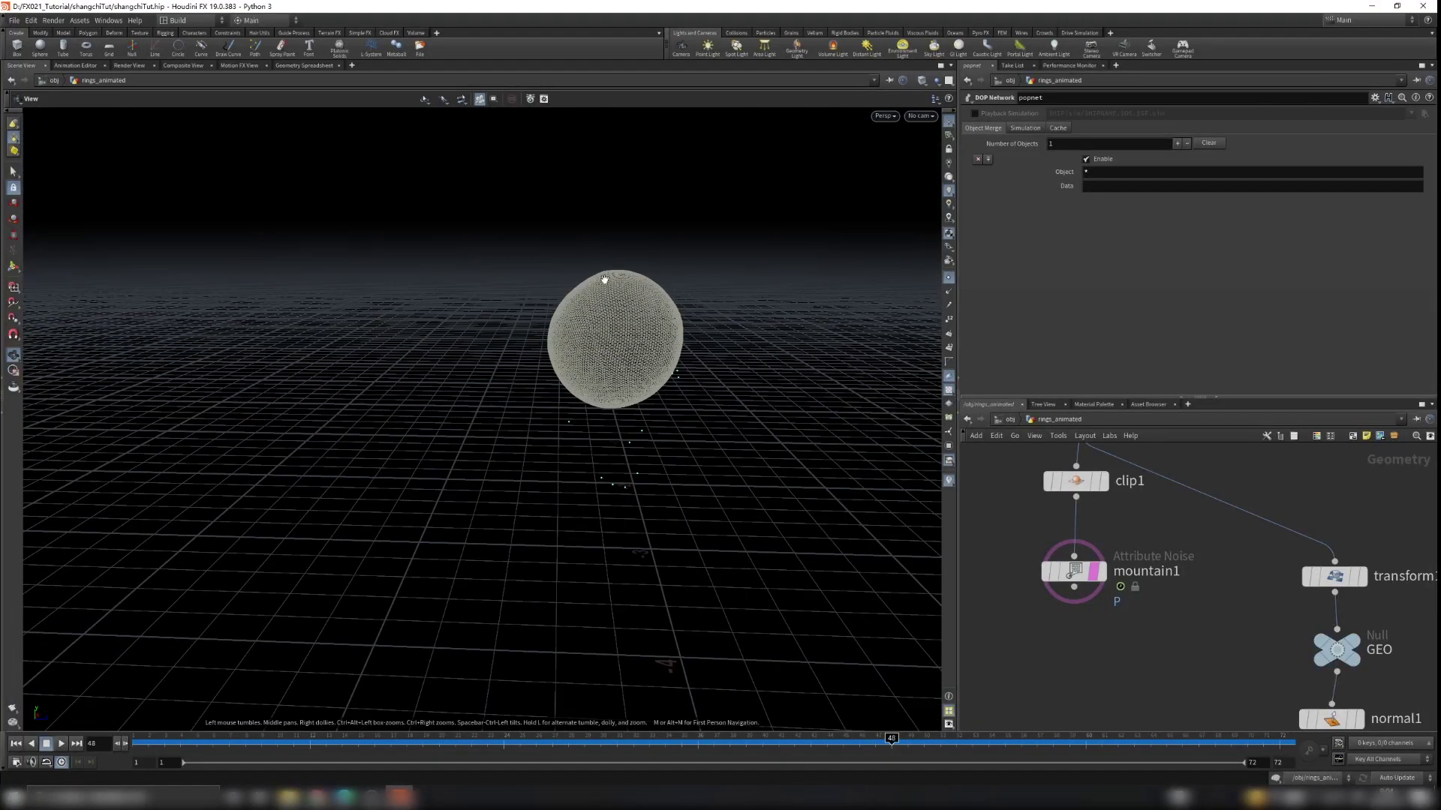
{"action": "scroll", "coordinate": [1201, 646], "scroll_direction": "down", "scroll_amount": 3}
{"action": "scroll", "coordinate": [1298, 637], "scroll_direction": "up", "scroll_amount": 3}
{"action": "left_click", "coordinate": [1231, 597]}
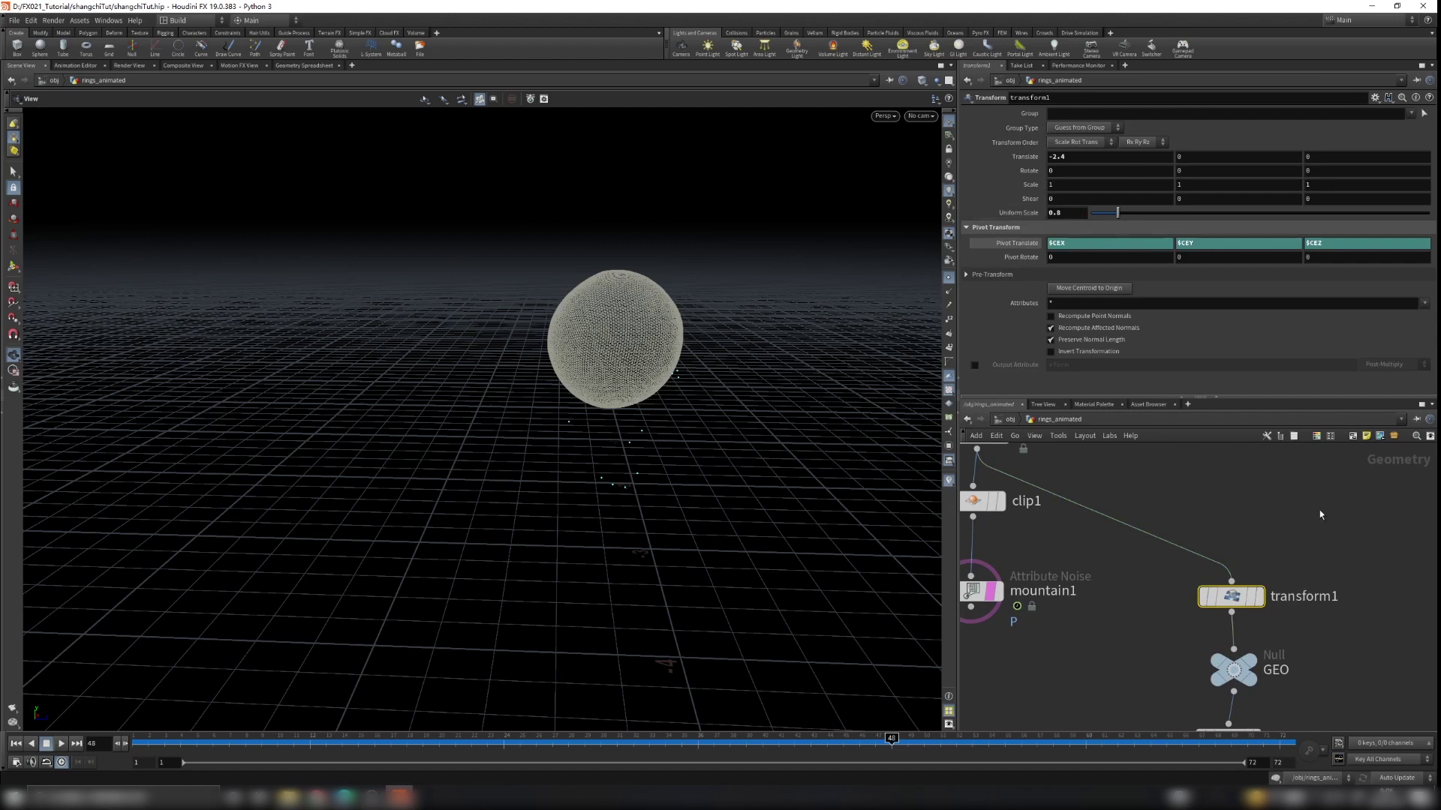
{"action": "left_click_drag", "start_coordinate": [750, 398], "coordinate": [878, 450]}
{"action": "left_click_drag", "start_coordinate": [221, 317], "coordinate": [461, 419]}
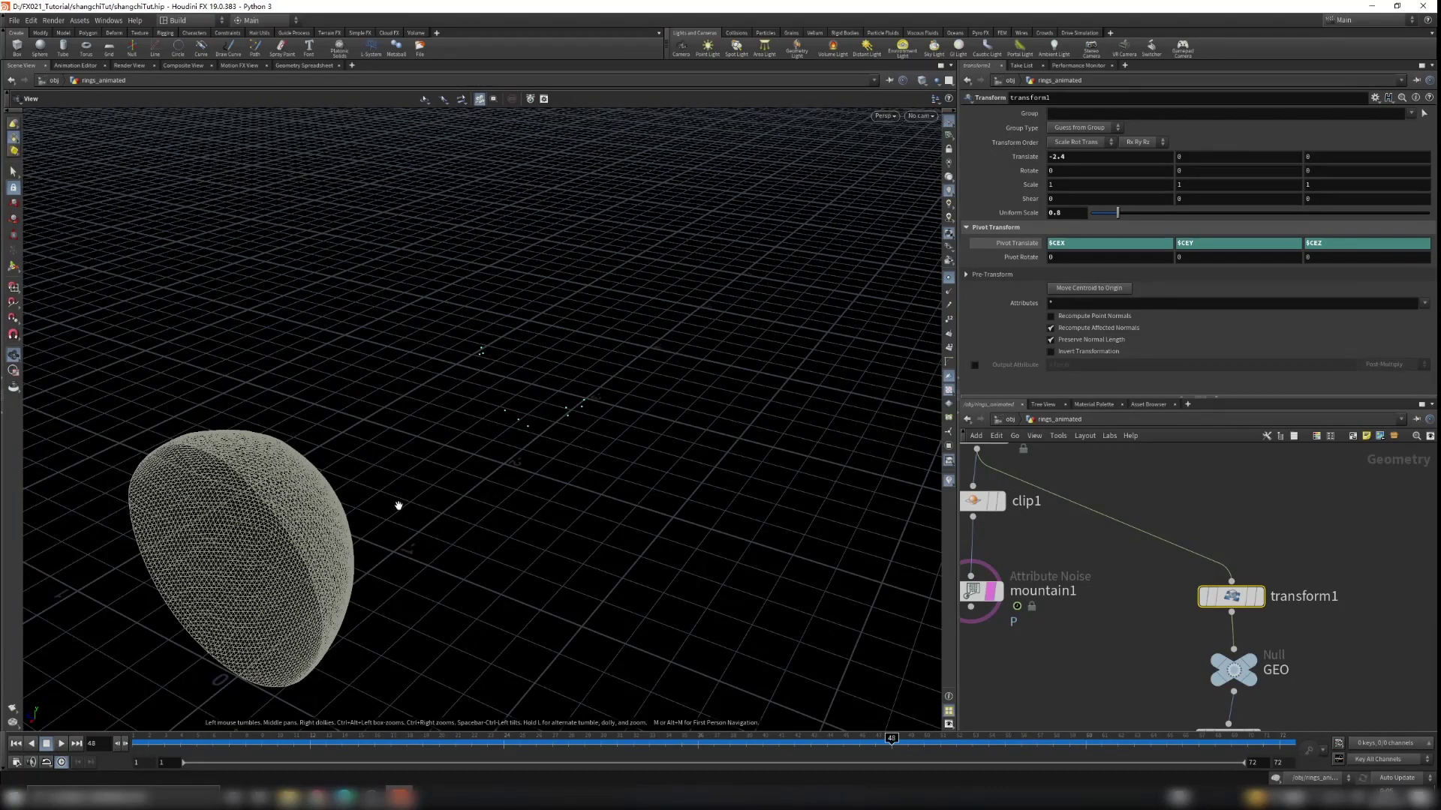
{"action": "left_click_drag", "start_coordinate": [399, 506], "coordinate": [289, 396]}
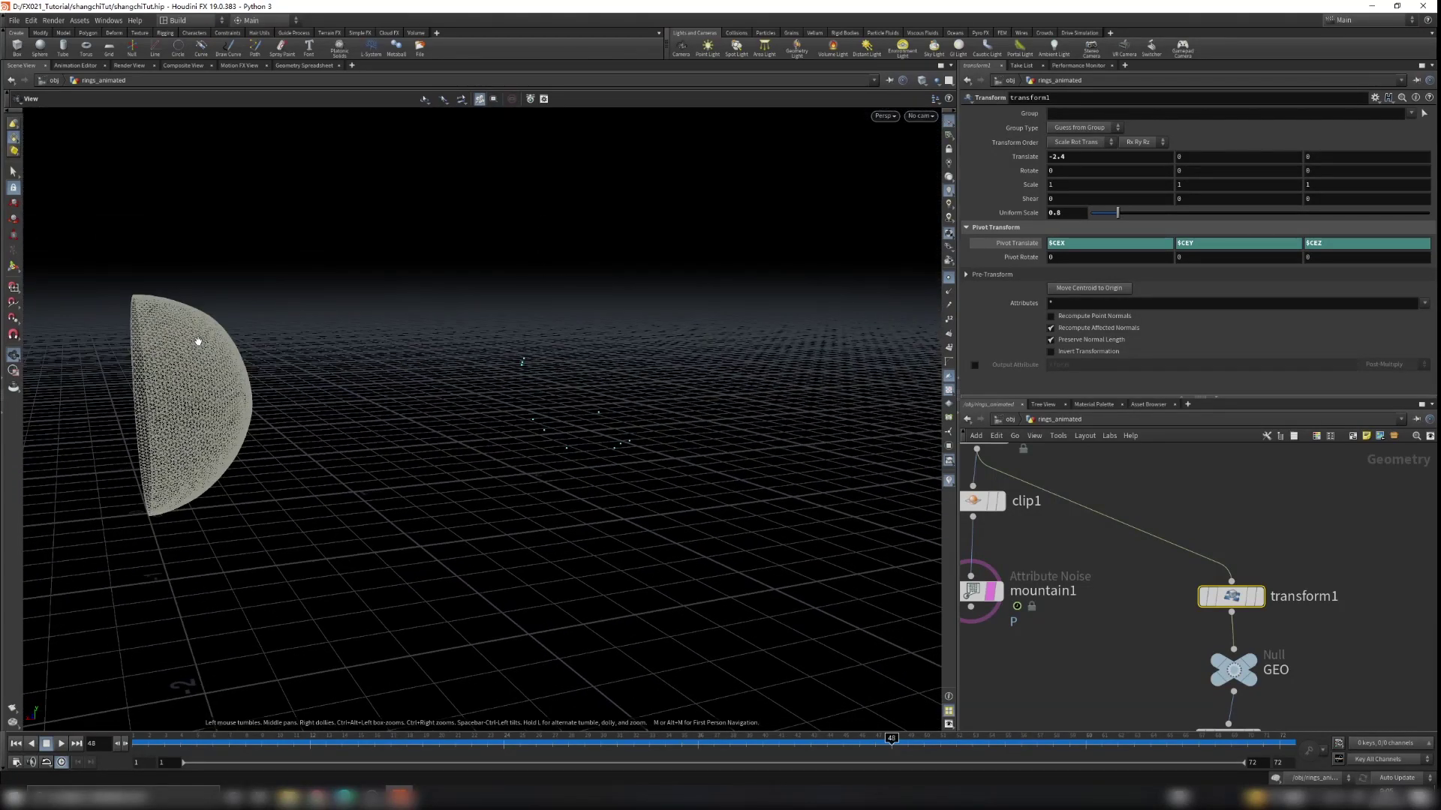
Add a Ray node below popnet in the rings_animated network
{"action": "scroll", "coordinate": [1030, 486], "scroll_direction": "down", "scroll_amount": 4}
{"action": "middle_click", "coordinate": [1122, 562]}
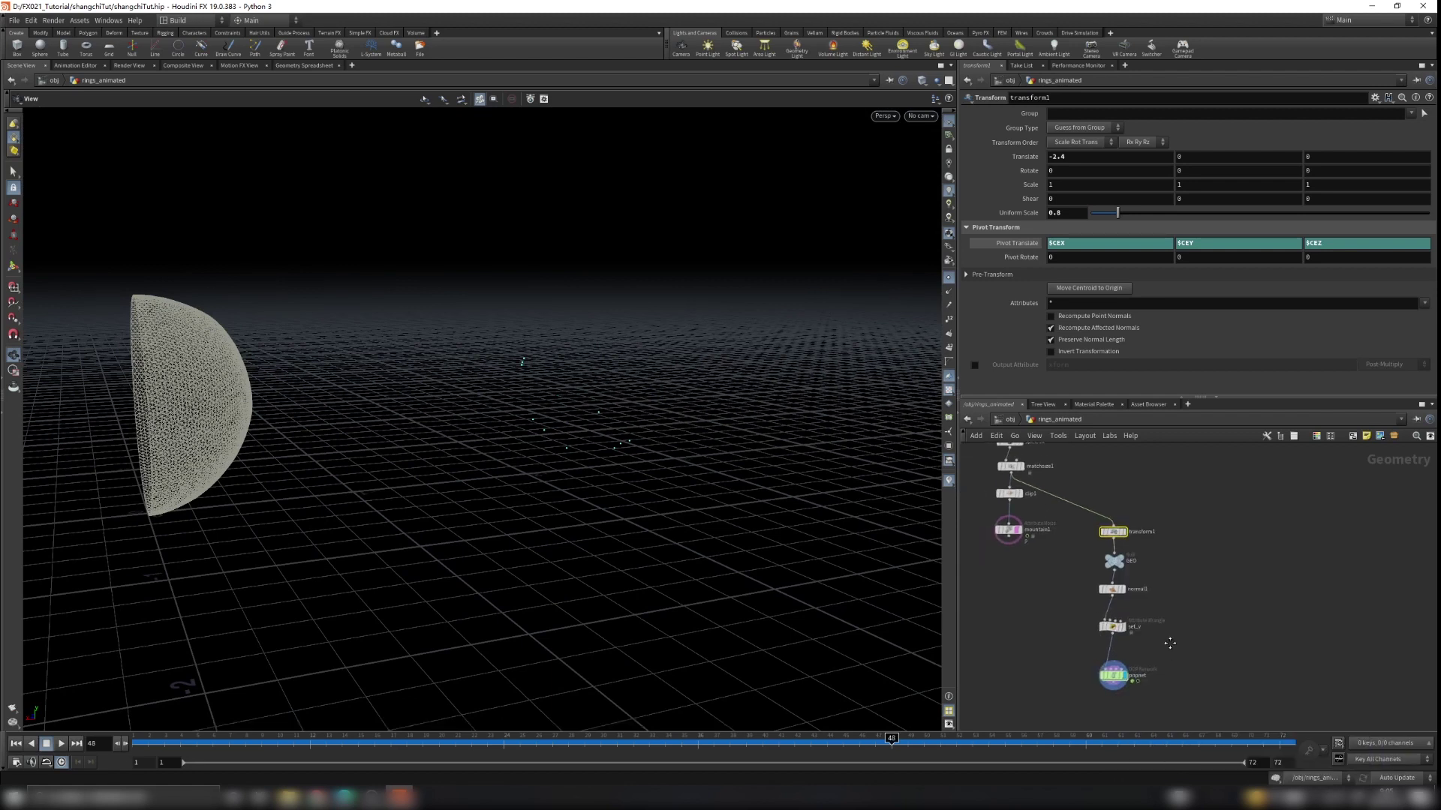
{"action": "middle_click_drag", "start_coordinate": [1097, 698], "coordinate": [1134, 583]}
{"action": "scroll", "coordinate": [1134, 583], "scroll_direction": "up", "scroll_amount": 3}
{"action": "key", "text": "Tab"}
{"action": "type", "text": "ray"}
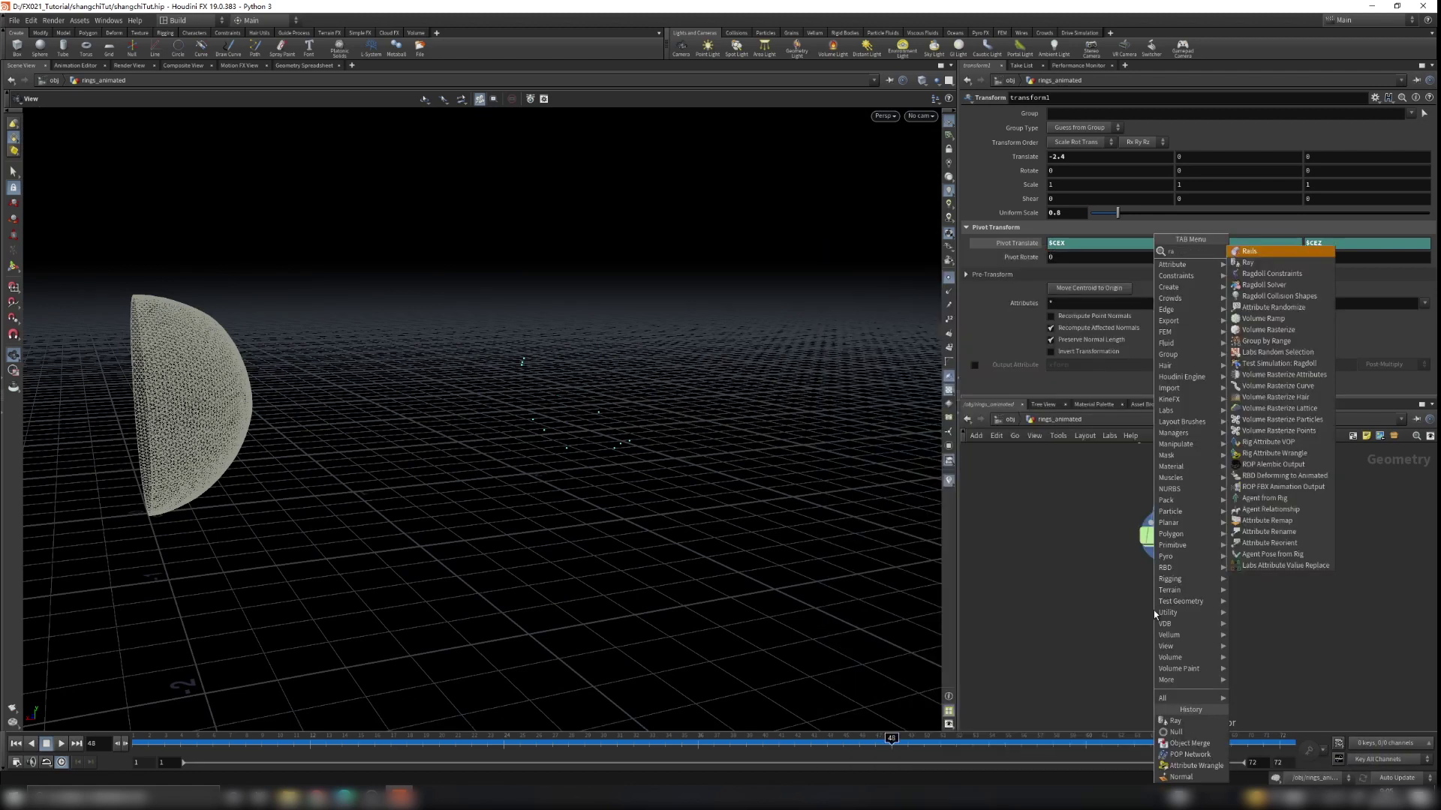
{"action": "key", "text": "Return"}
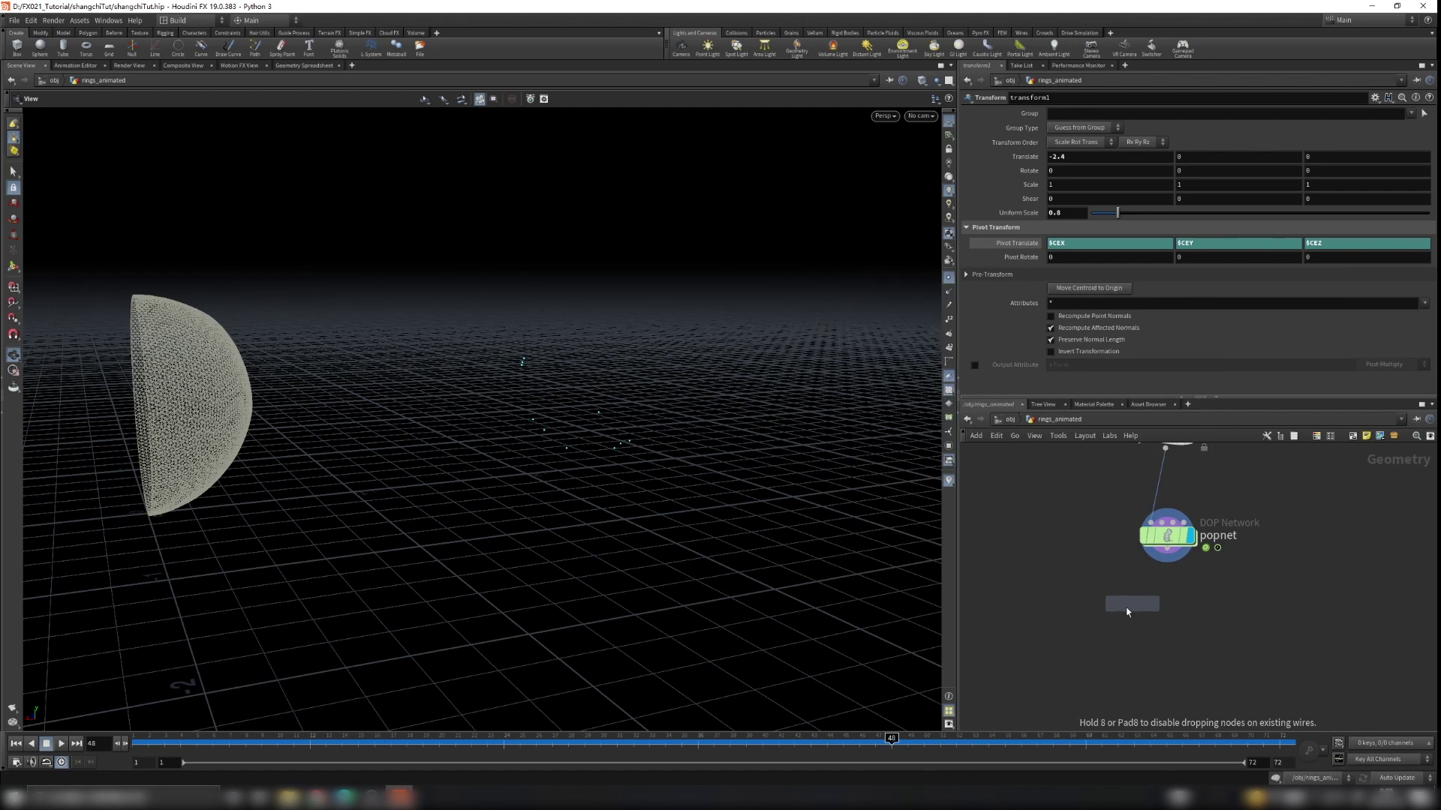
{"action": "left_click", "coordinate": [1092, 626]}
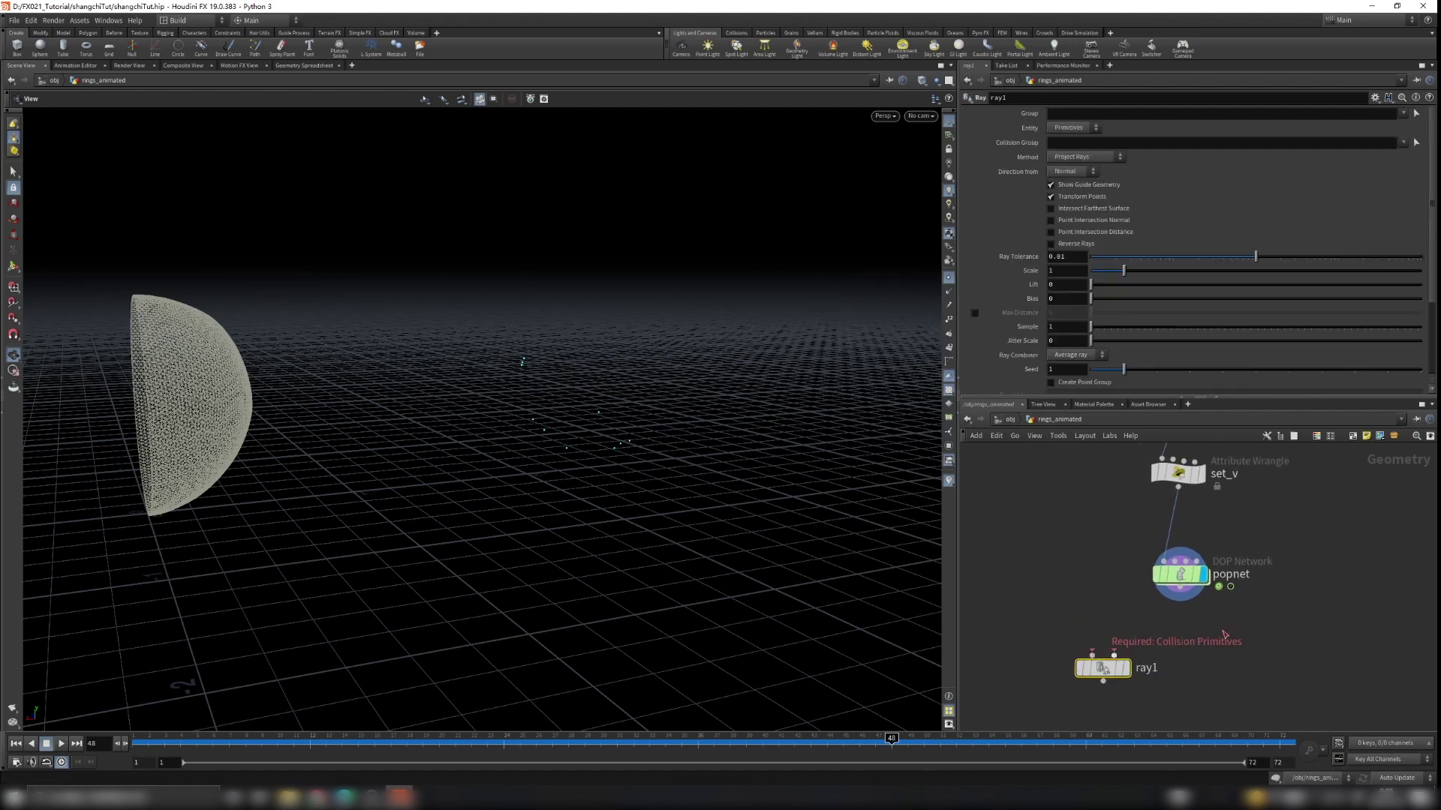
Wire popnet into ray1's first input and mountain1 into its second input, and display ray1
{"action": "middle_click_drag", "start_coordinate": [1230, 625], "coordinate": [1234, 656]}
{"action": "scroll", "coordinate": [1234, 656], "scroll_direction": "down", "scroll_amount": 1}
{"action": "left_click_drag", "start_coordinate": [1191, 636], "coordinate": [1118, 679]}
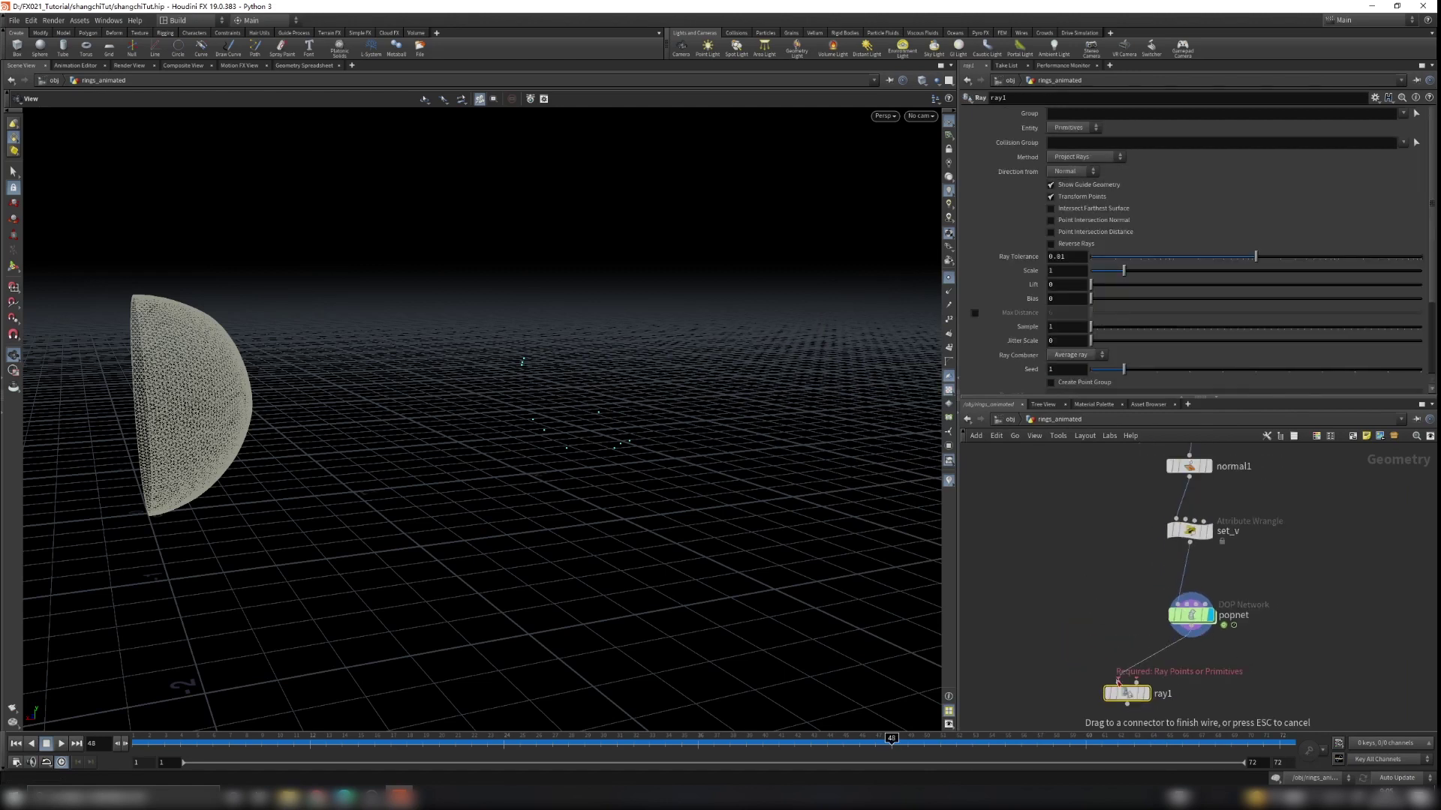
{"action": "middle_click_drag", "start_coordinate": [1114, 516], "coordinate": [1113, 596]}
{"action": "left_click_drag", "start_coordinate": [1037, 471], "coordinate": [1143, 726]}
{"action": "middle_click_drag", "start_coordinate": [1173, 672], "coordinate": [1186, 612]}
{"action": "scroll", "coordinate": [1204, 653], "scroll_direction": "up", "scroll_amount": 3}
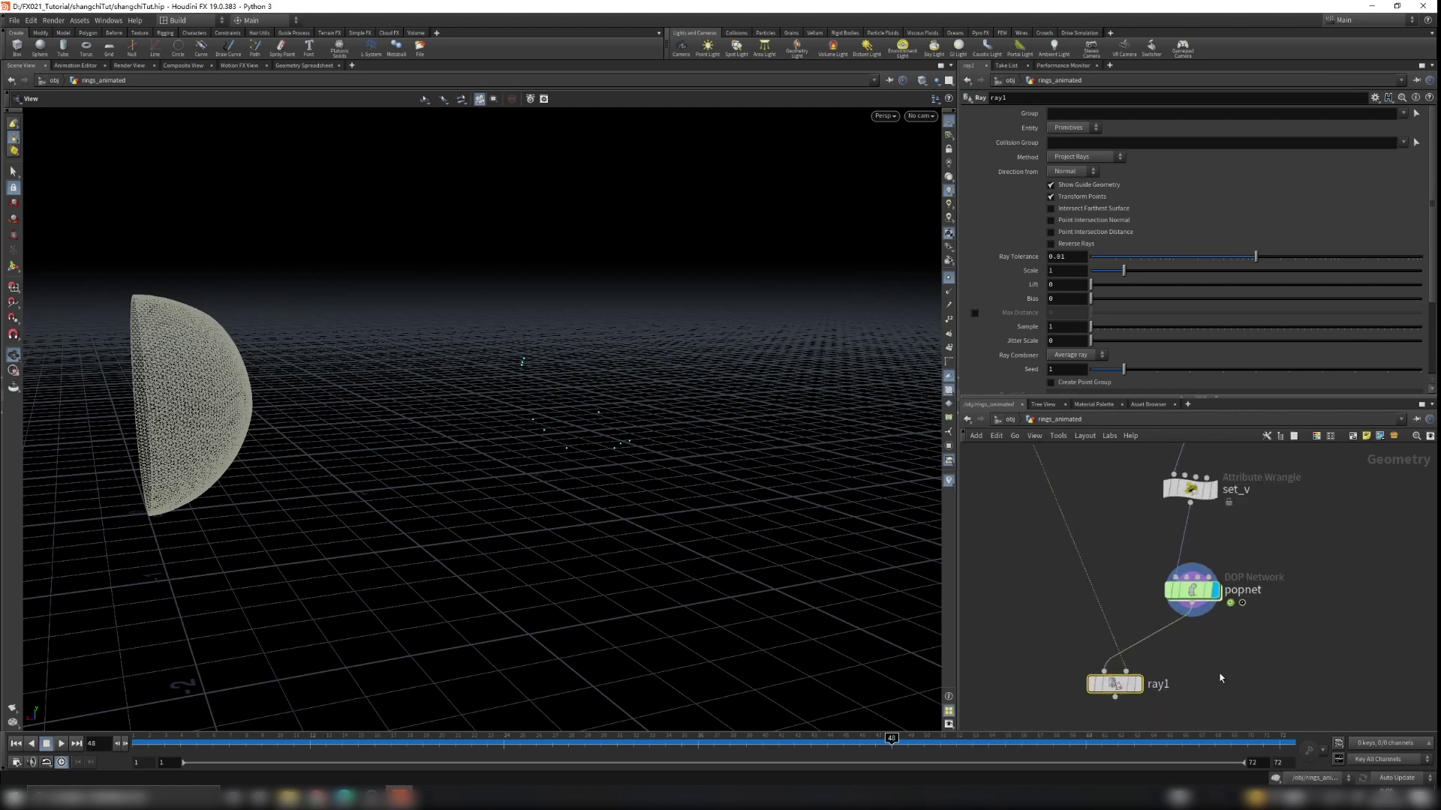
{"action": "key", "text": "r"}
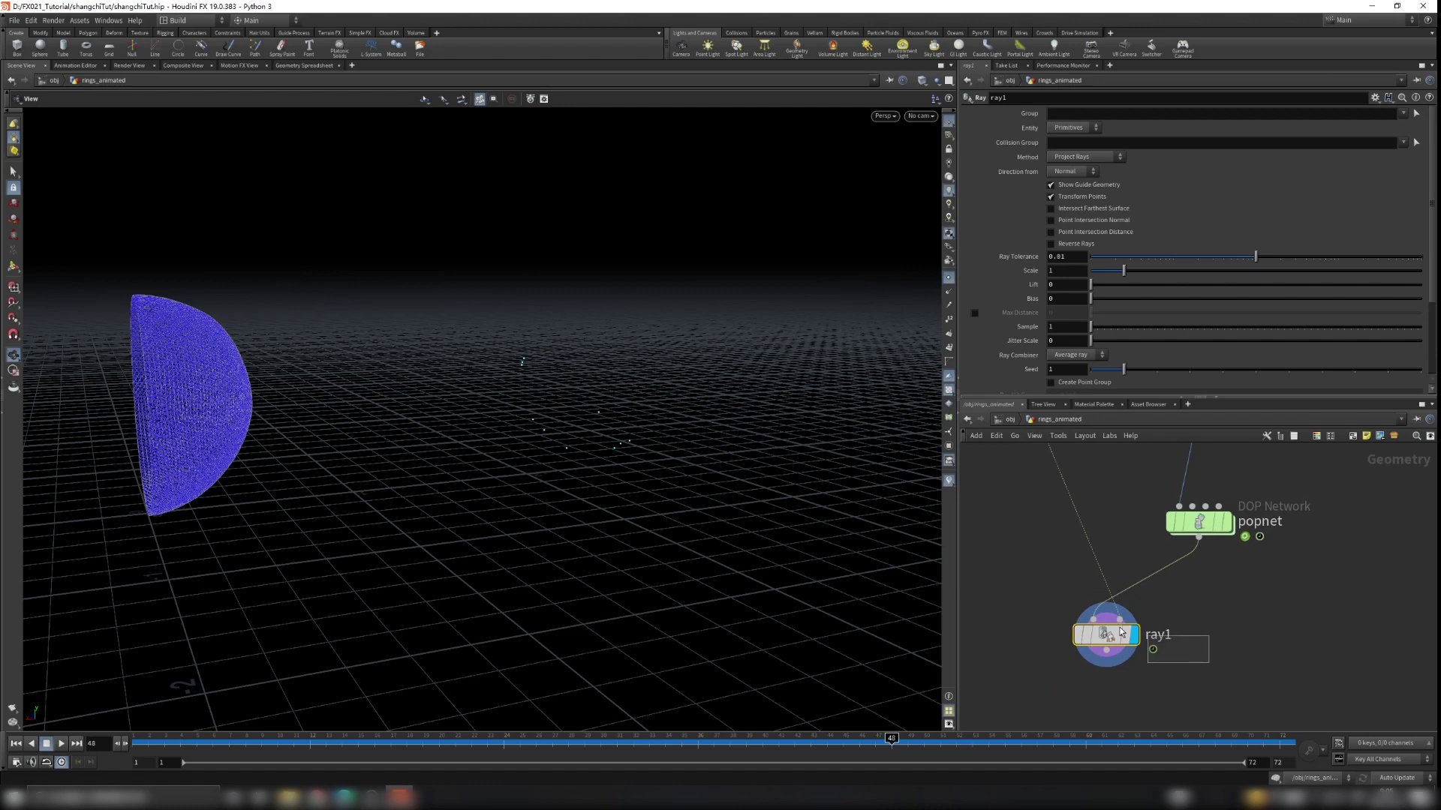
Turn off the template display of mountain1
{"action": "scroll", "coordinate": [1040, 601], "scroll_direction": "down", "scroll_amount": 3}
{"action": "middle_click_drag", "start_coordinate": [1029, 544], "coordinate": [1078, 654]}
{"action": "scroll", "coordinate": [1033, 527], "scroll_direction": "up", "scroll_amount": 3}
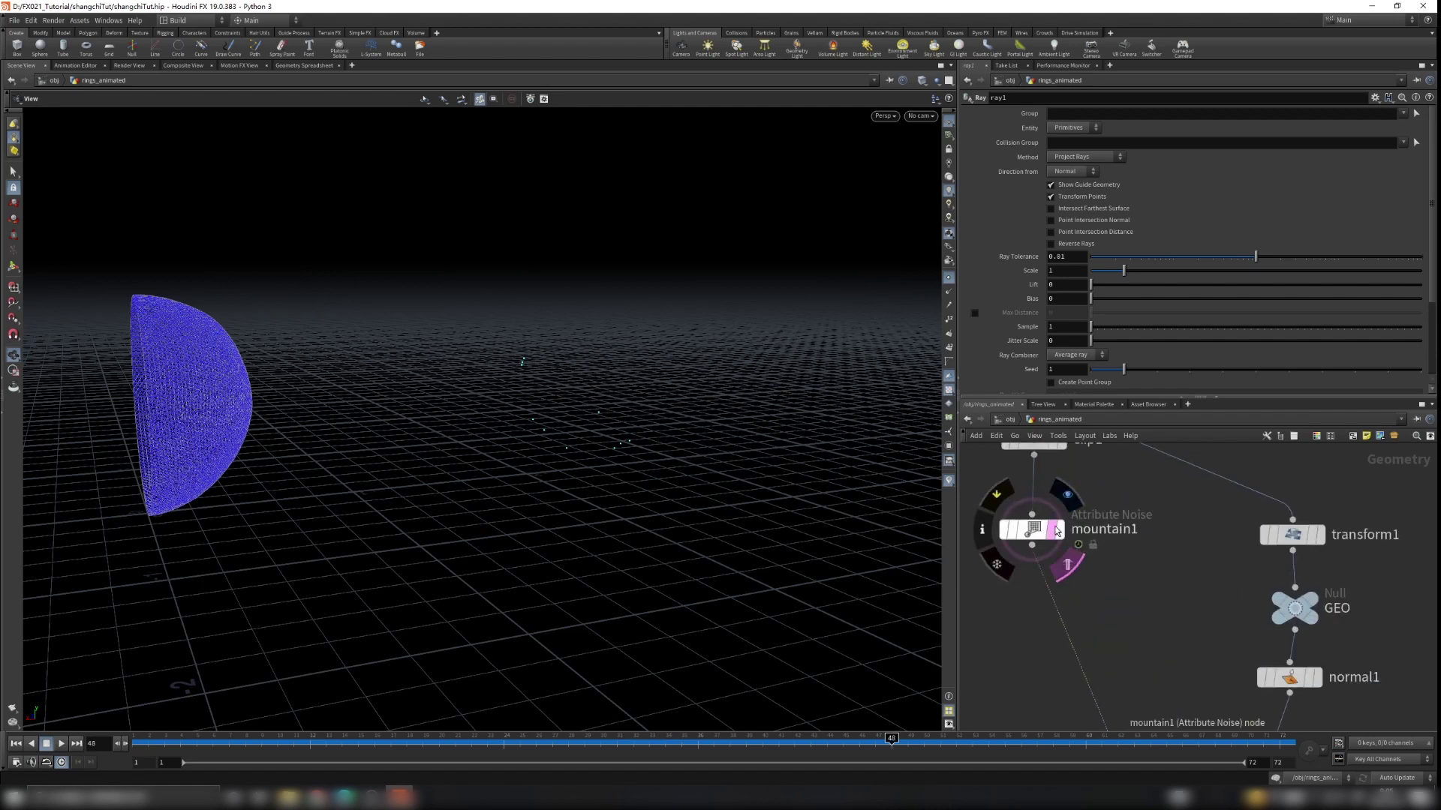
{"action": "scroll", "coordinate": [1052, 532], "scroll_direction": "down", "scroll_amount": 3}
{"action": "scroll", "coordinate": [1086, 638], "scroll_direction": "up", "scroll_amount": 3}
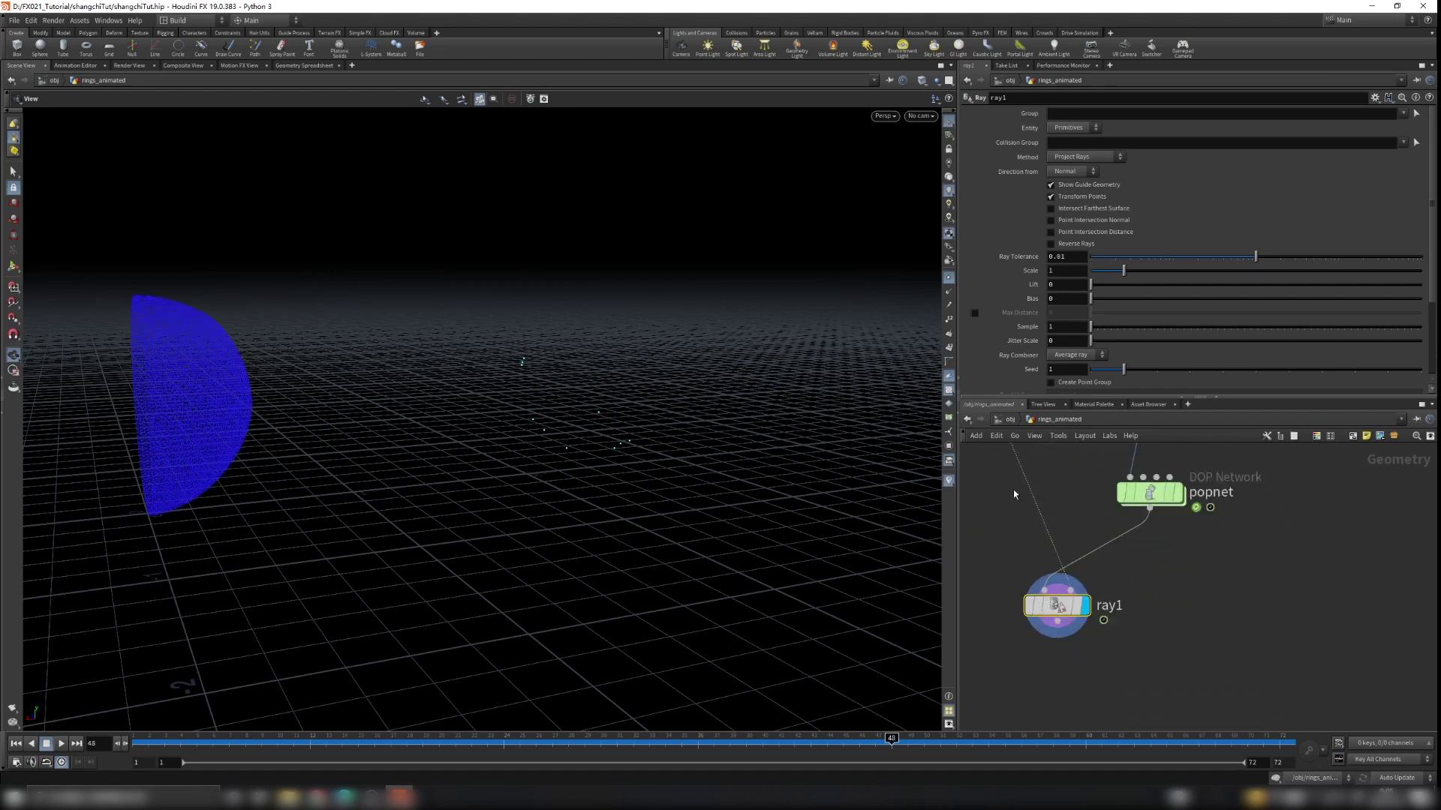
Examine ray1's projection method and ray direction settings against the particles and the half sphere
{"action": "left_click_drag", "start_coordinate": [675, 391], "coordinate": [571, 353]}
{"action": "right_click_drag", "start_coordinate": [1173, 352], "coordinate": [755, 473]}
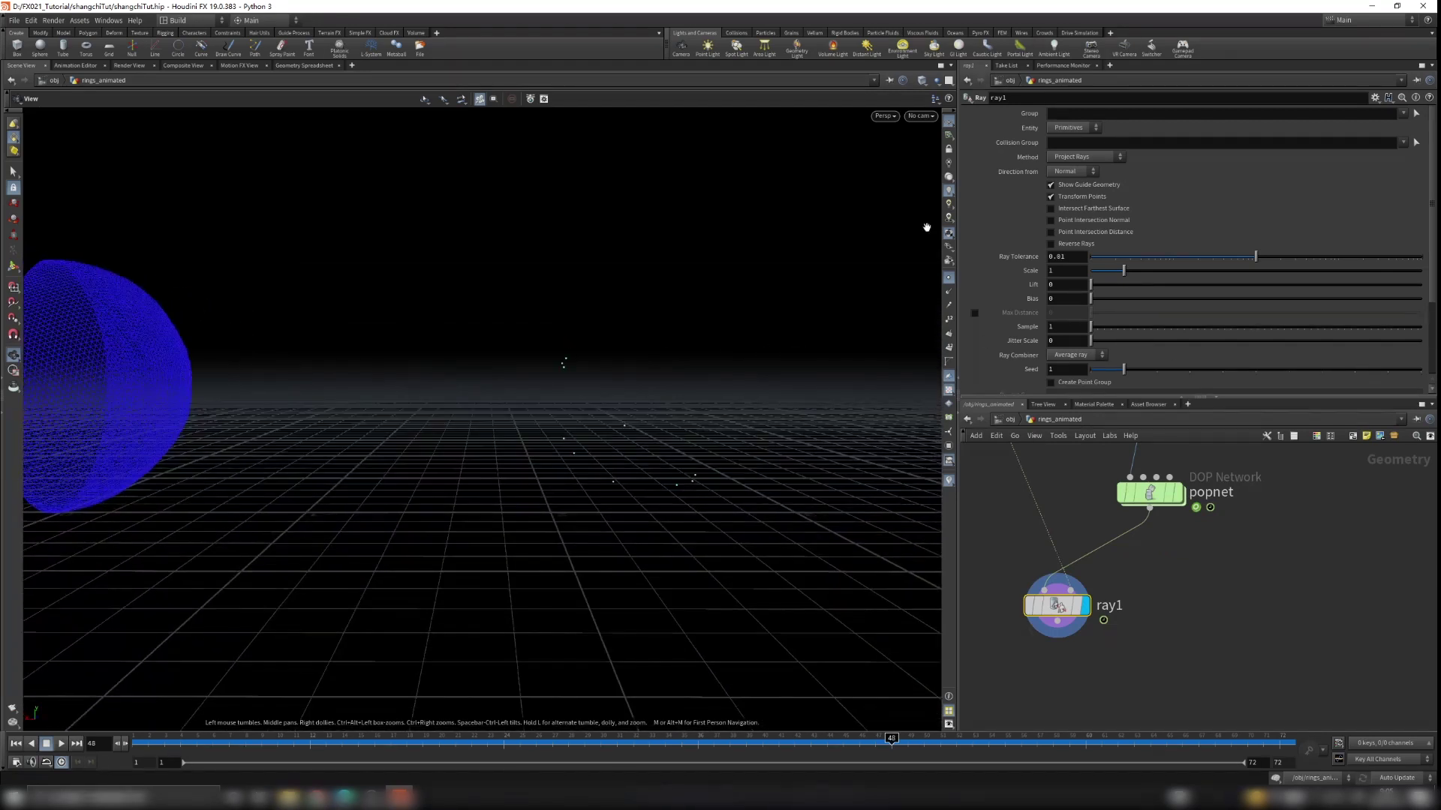
{"action": "left_click", "coordinate": [1082, 160]}
{"action": "left_click", "coordinate": [1084, 160]}
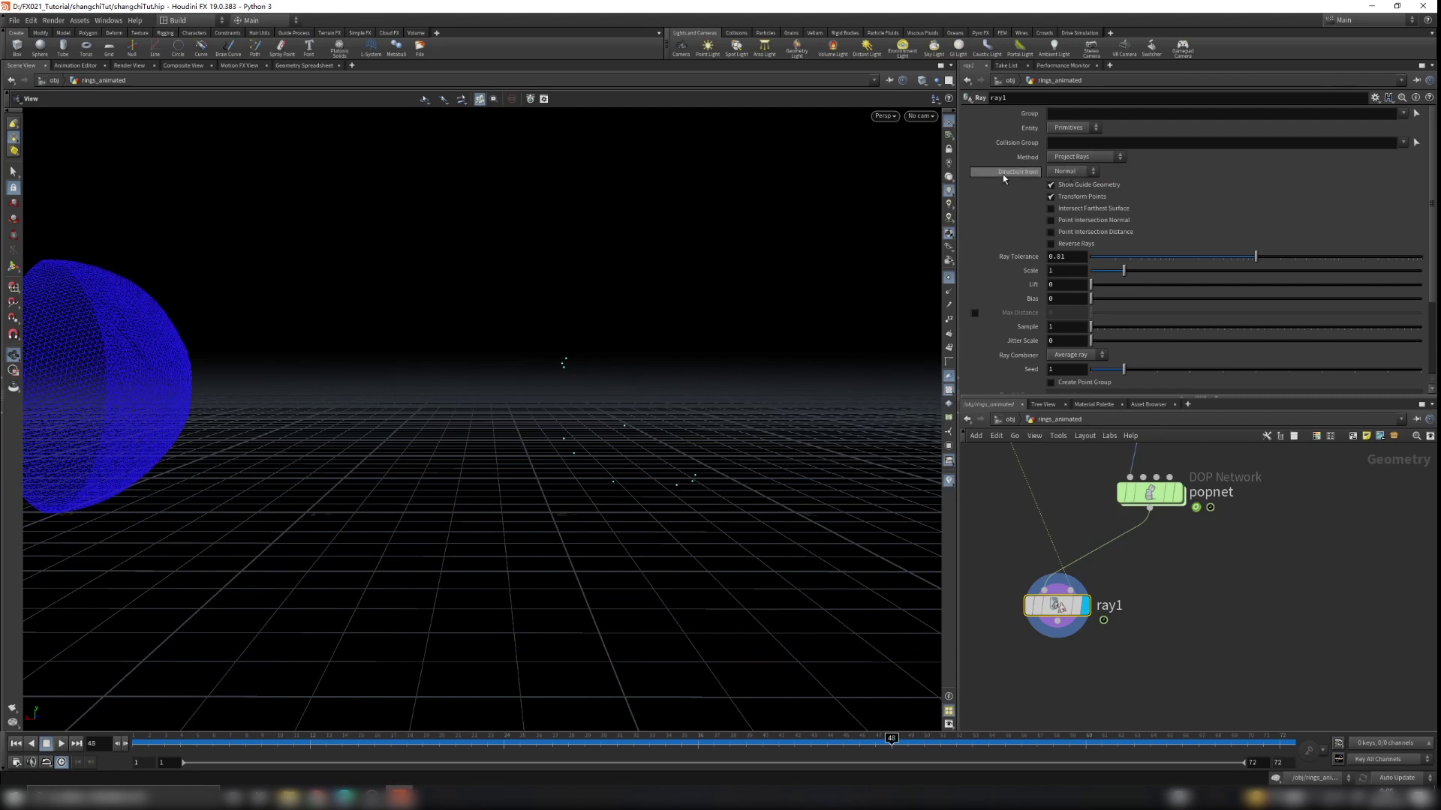
{"action": "left_click", "coordinate": [1062, 177]}
{"action": "left_click_drag", "start_coordinate": [633, 379], "coordinate": [599, 393]}
Display normal1 and turn on point normals in the viewport to inspect the sphere's outward normals
{"action": "scroll", "coordinate": [1237, 540], "scroll_direction": "down", "scroll_amount": 5}
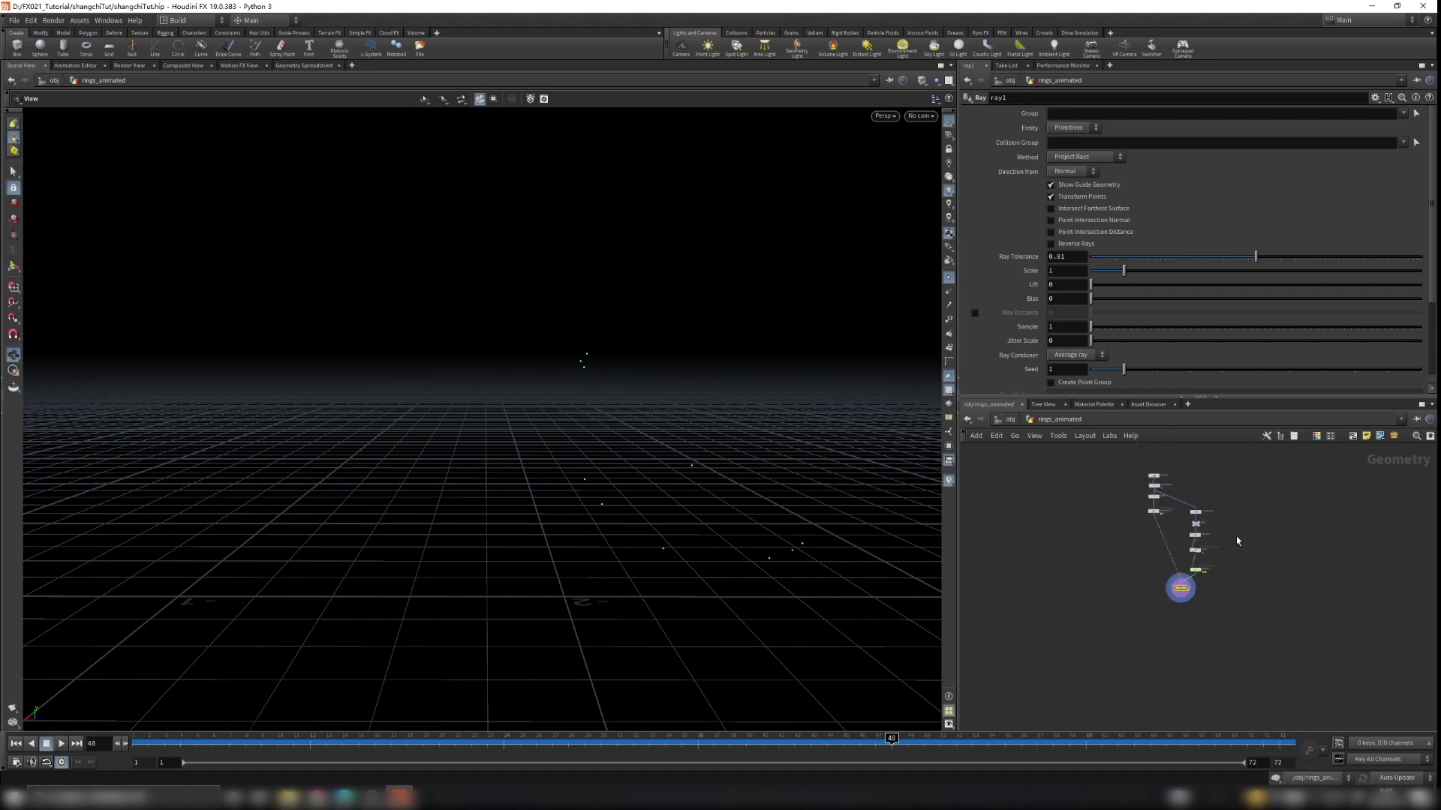
{"action": "scroll", "coordinate": [1176, 513], "scroll_direction": "up", "scroll_amount": 5}
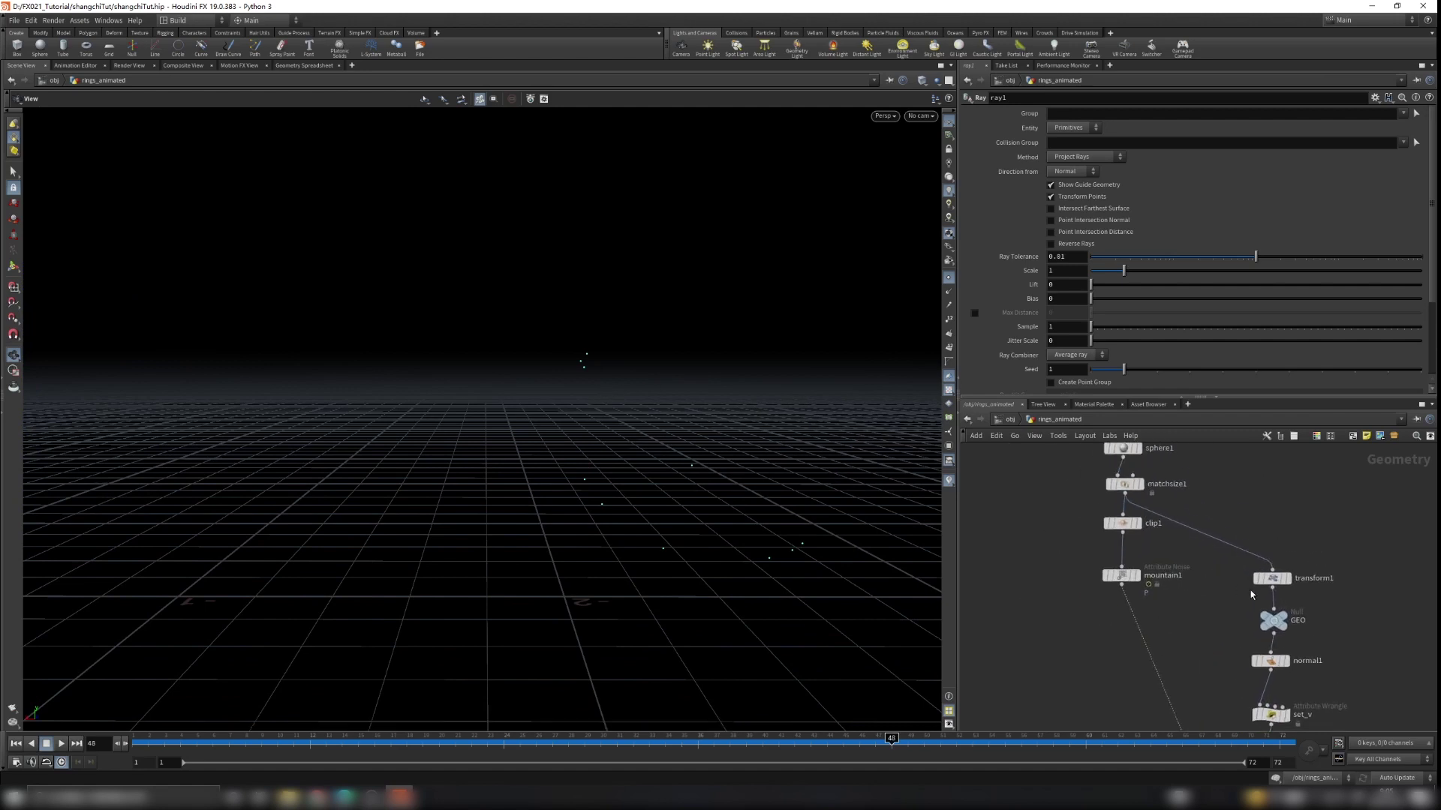
{"action": "middle_click_drag", "start_coordinate": [1319, 660], "coordinate": [1296, 571]}
{"action": "left_click", "coordinate": [1264, 570]}
{"action": "left_click", "coordinate": [1246, 571]}
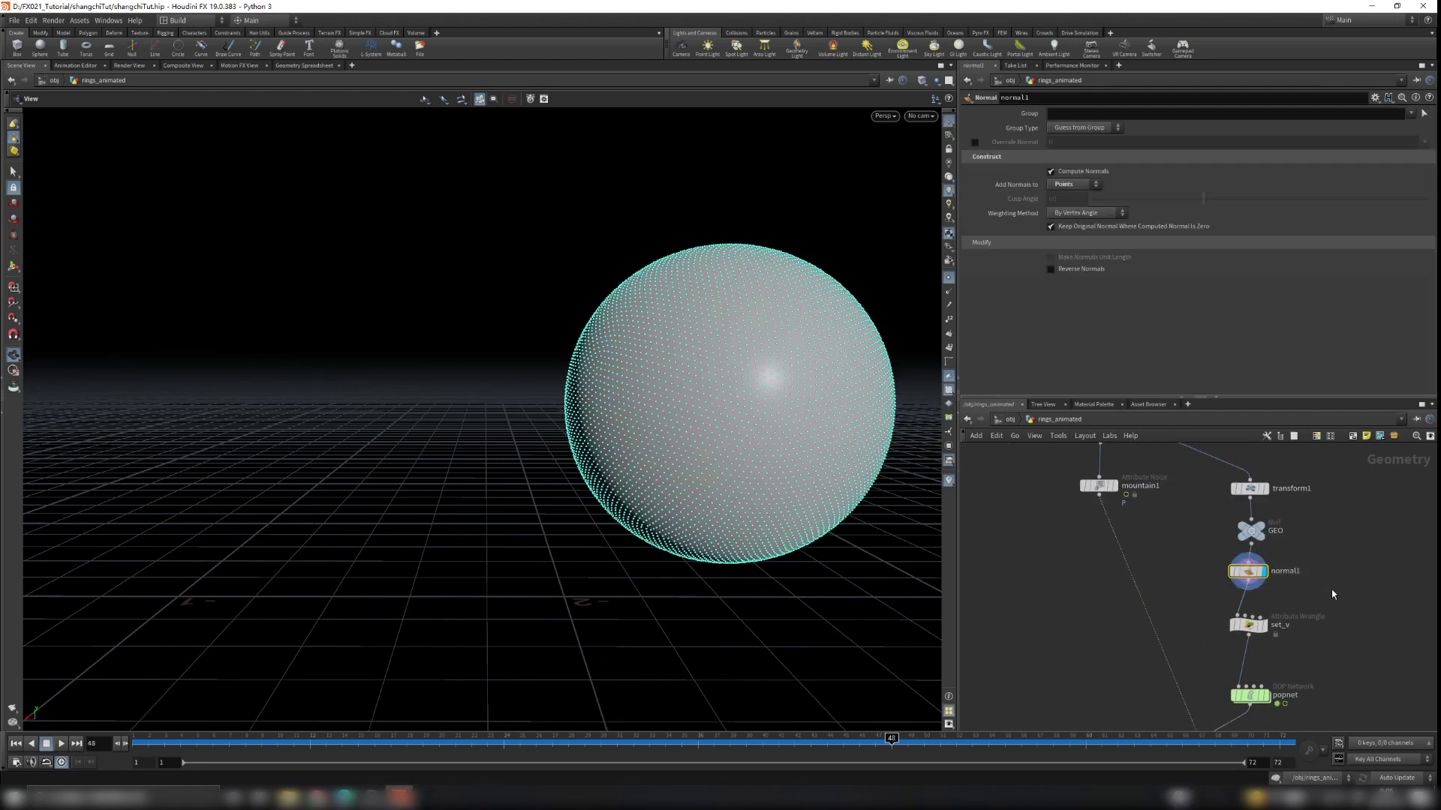
{"action": "left_click", "coordinate": [949, 292]}
{"action": "scroll", "coordinate": [794, 337], "scroll_direction": "down", "scroll_amount": 2}
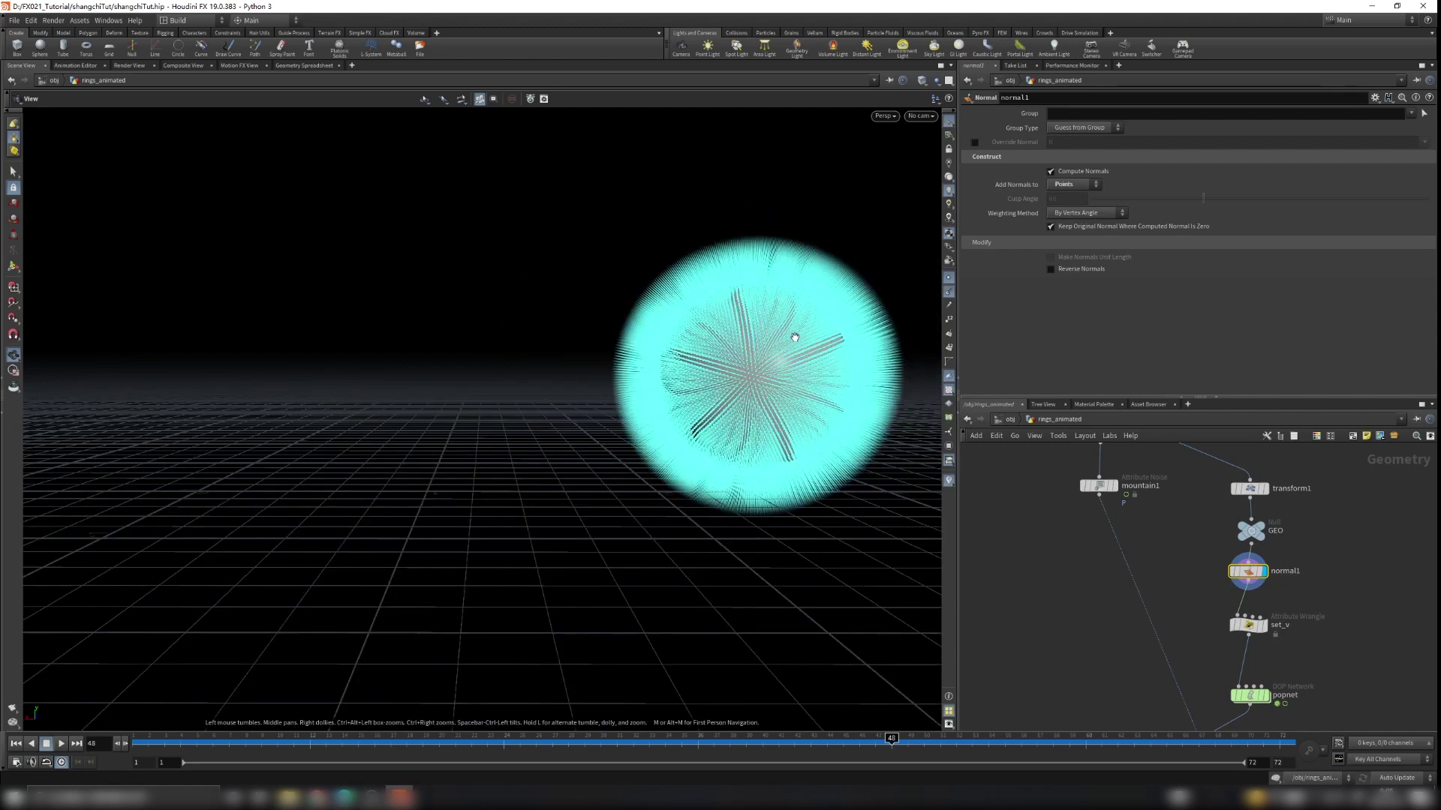
{"action": "scroll", "coordinate": [791, 334], "scroll_direction": "down", "scroll_amount": 3}
{"action": "scroll", "coordinate": [788, 352], "scroll_direction": "up", "scroll_amount": 5}
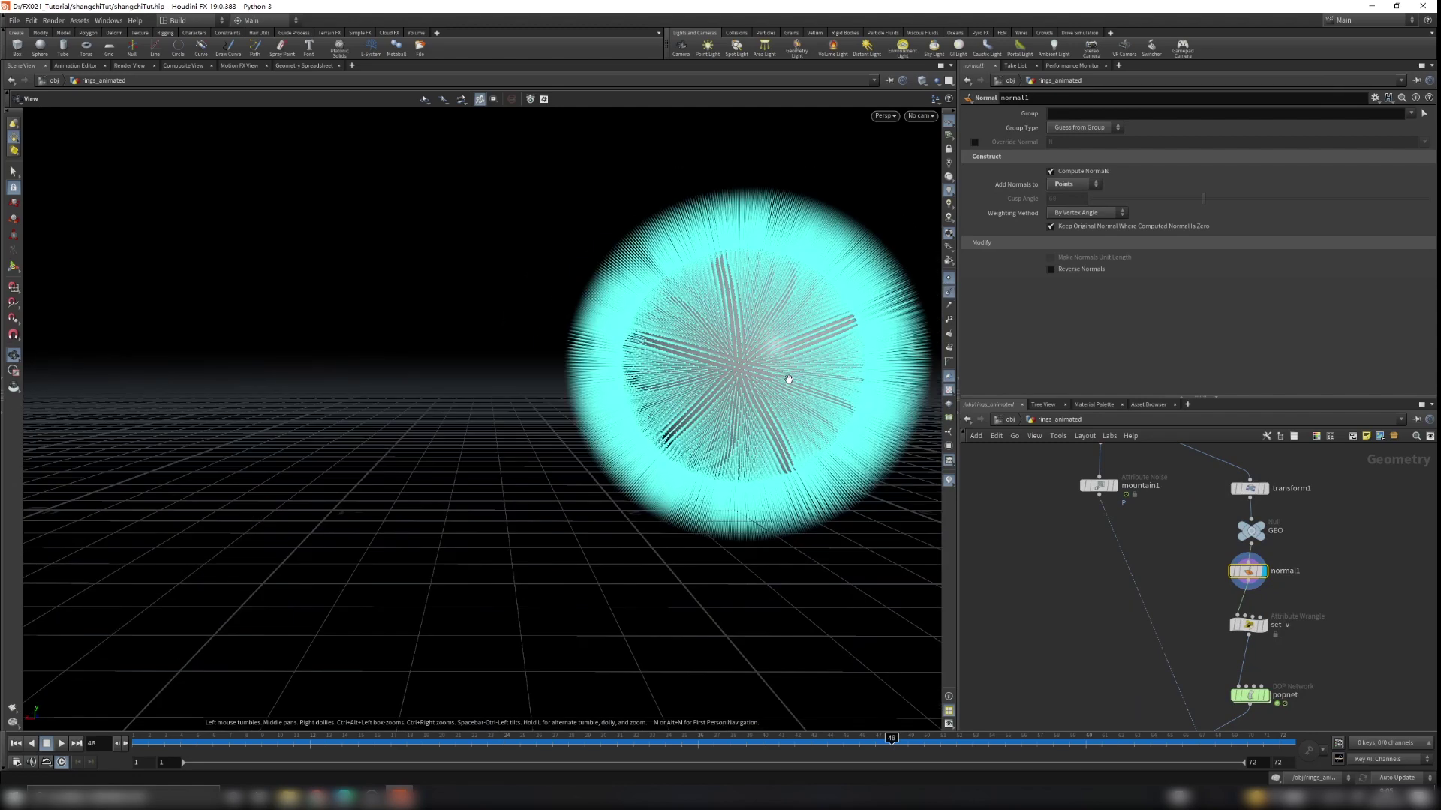
{"action": "scroll", "coordinate": [788, 379], "scroll_direction": "up", "scroll_amount": 4}
{"action": "scroll", "coordinate": [780, 381], "scroll_direction": "down", "scroll_amount": 5}
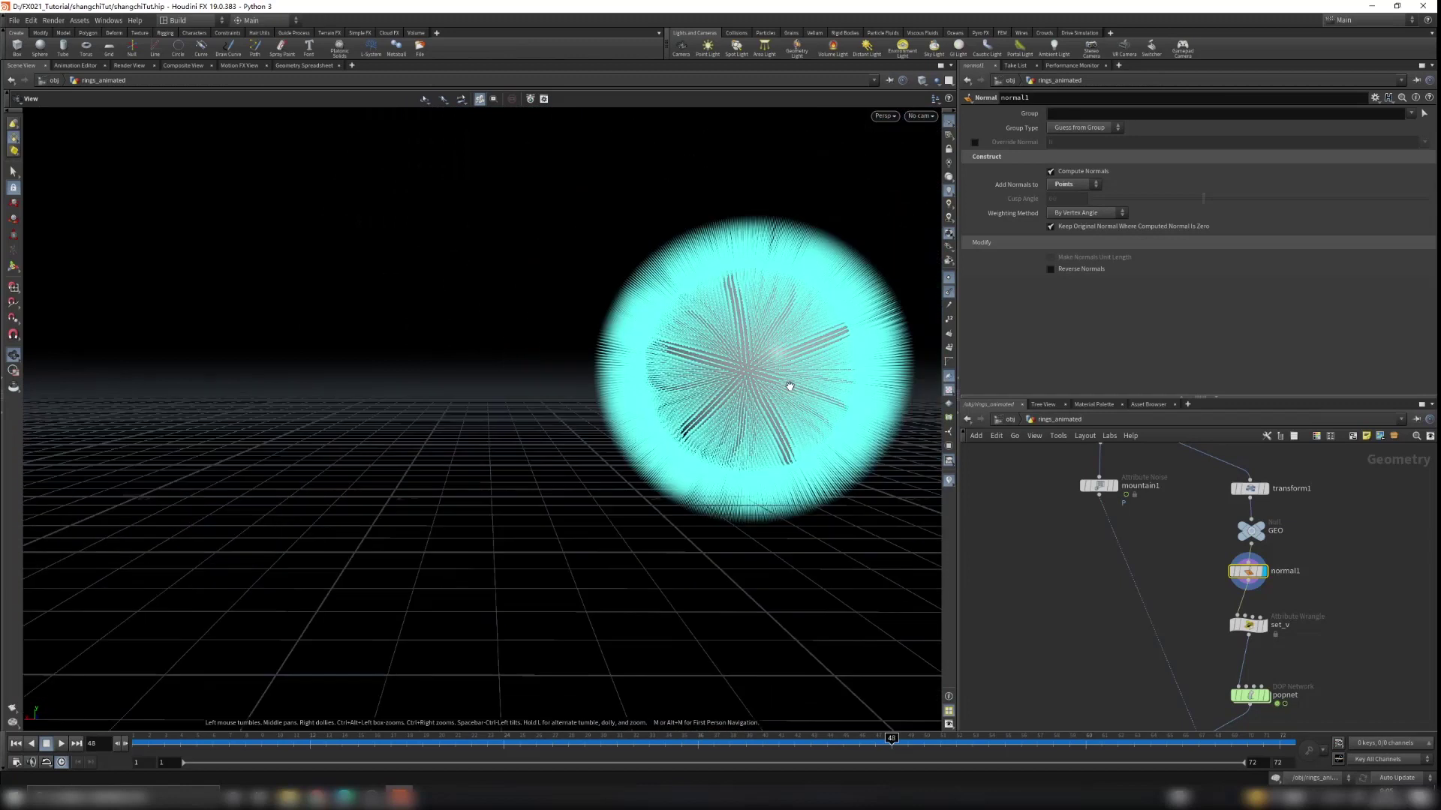
Make ray1 the displayed node again and open its parameters
{"action": "middle_click_drag", "start_coordinate": [1121, 663], "coordinate": [1071, 514]}
{"action": "scroll", "coordinate": [1166, 614], "scroll_direction": "up", "scroll_amount": 4}
{"action": "left_click", "coordinate": [1158, 609]}
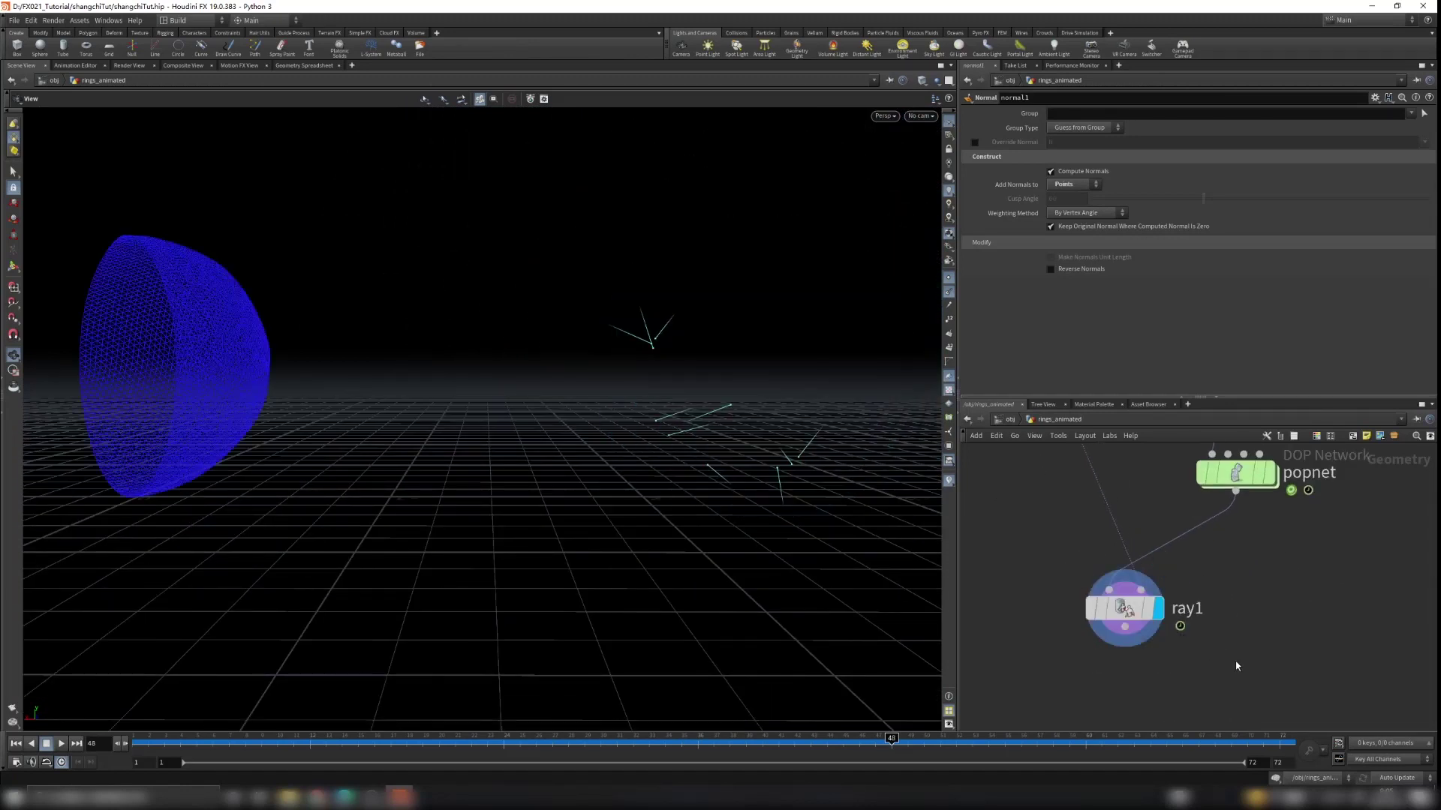
{"action": "left_click", "coordinate": [1126, 610]}
Play back the simulation from the start to inspect the particles' normals, and return to frame 1
{"action": "left_click_drag", "start_coordinate": [766, 478], "coordinate": [759, 465]}
{"action": "left_click_drag", "start_coordinate": [872, 363], "coordinate": [694, 345]}
{"action": "left_click", "coordinate": [15, 743]}
{"action": "left_click", "coordinate": [61, 744]}
{"action": "left_click", "coordinate": [47, 744]}
{"action": "left_click", "coordinate": [15, 744]}
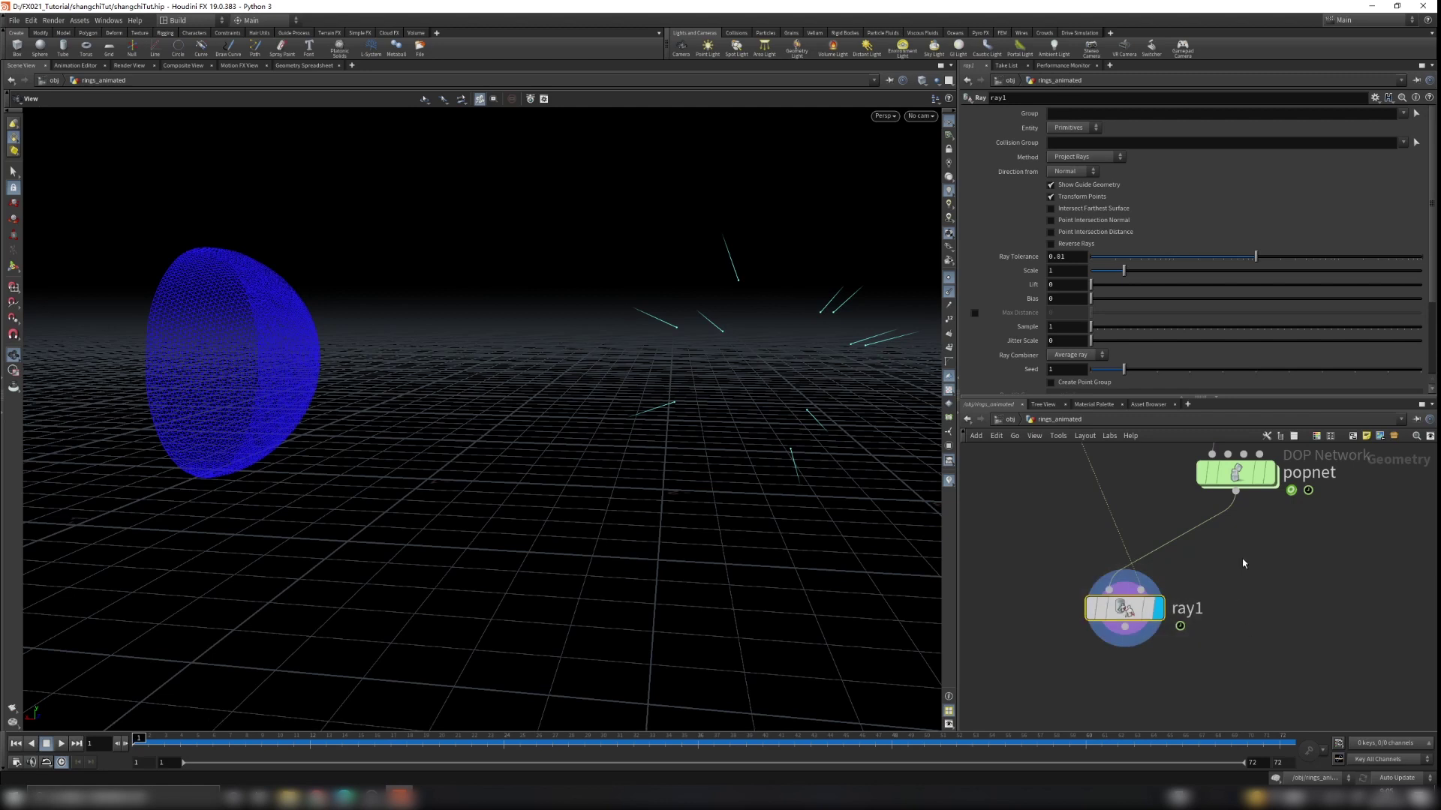
Insert an Attribute Wrangle between popnet and ray1, and position it below popnet
{"action": "scroll", "coordinate": [1238, 589], "scroll_direction": "down", "scroll_amount": 4}
{"action": "scroll", "coordinate": [1241, 604], "scroll_direction": "up", "scroll_amount": 3}
{"action": "key", "text": "Tab"}
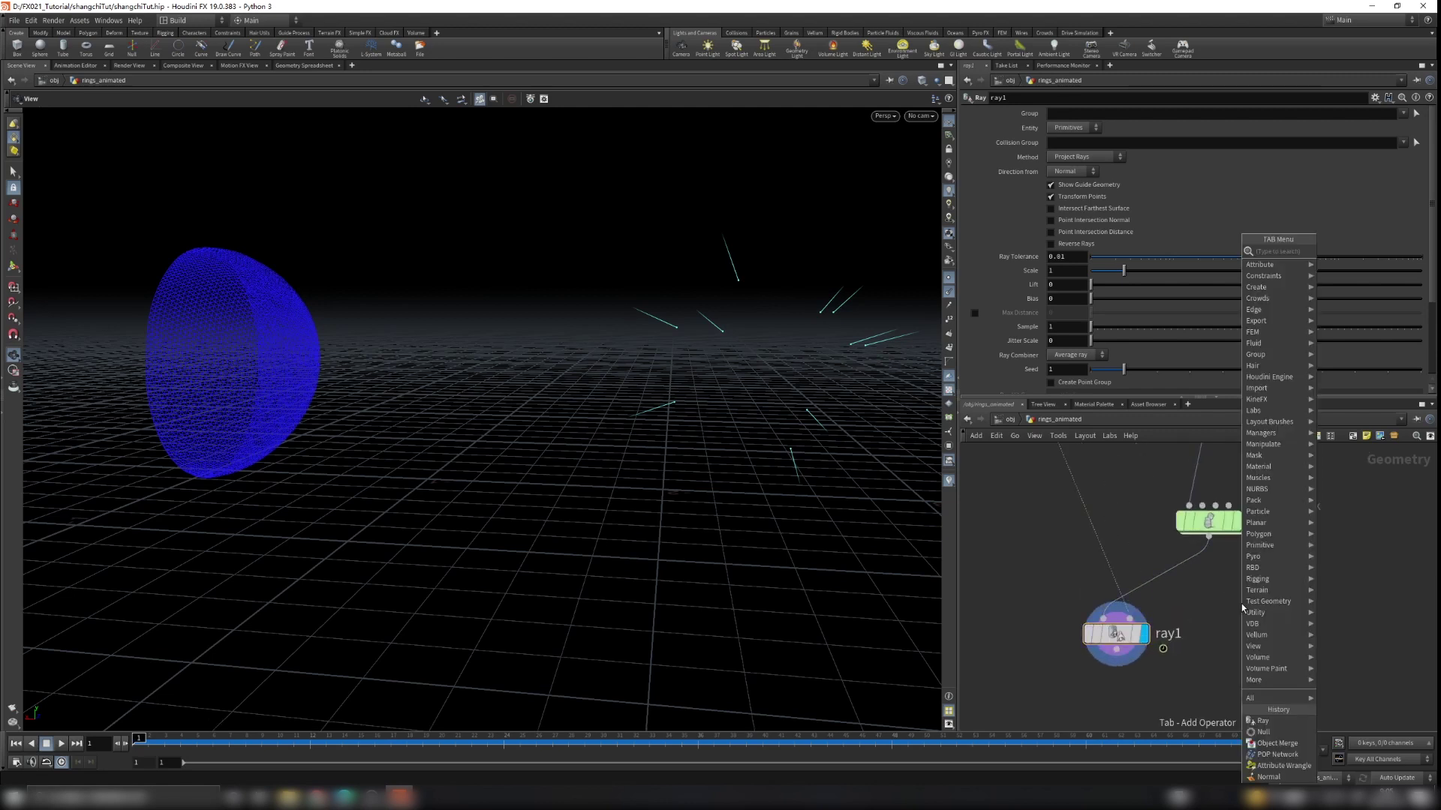
{"action": "type", "text": "wrangle"}
{"action": "key", "text": "Return"}
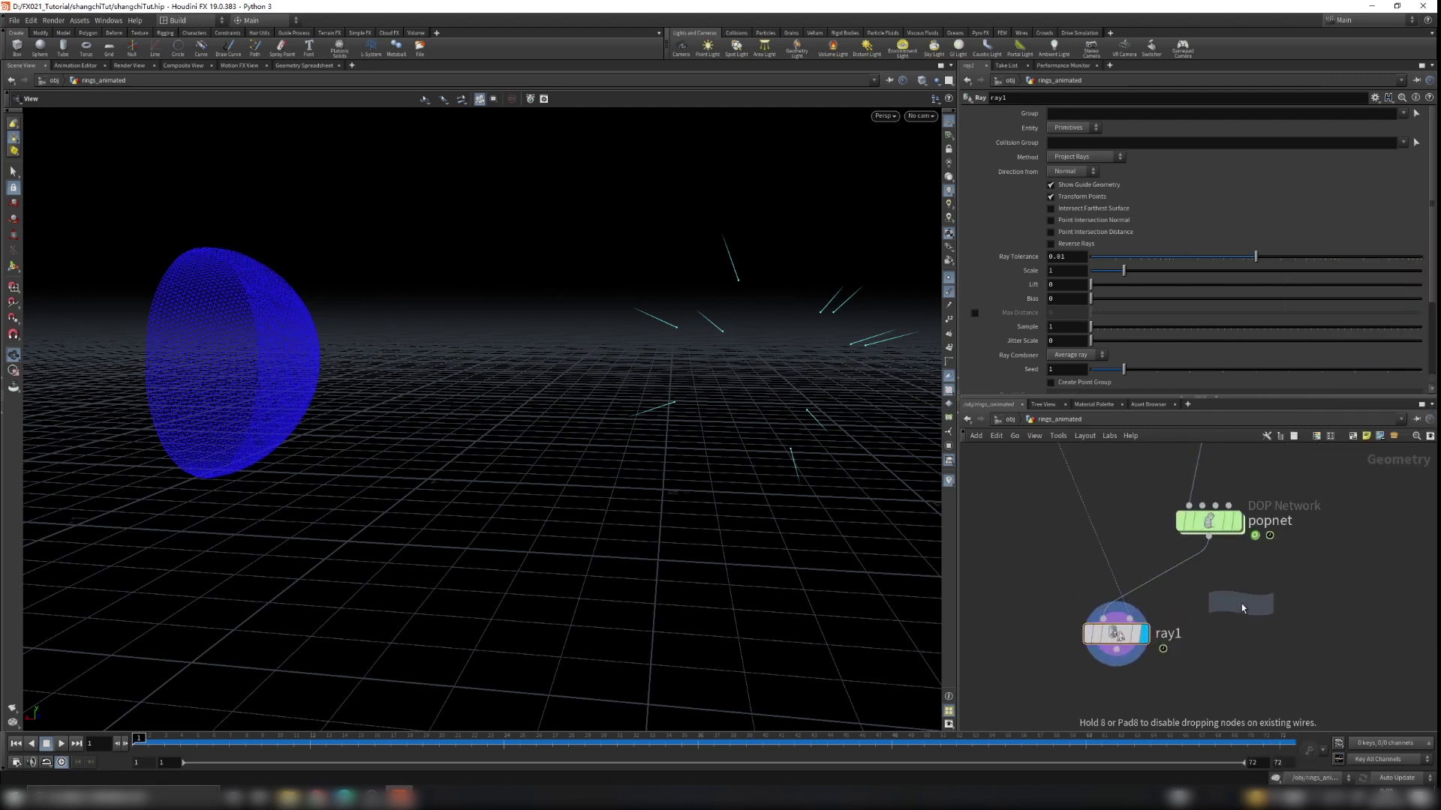
{"action": "left_click", "coordinate": [1184, 565]}
{"action": "left_click_drag", "start_coordinate": [1184, 589], "coordinate": [1214, 604]}
{"action": "left_click_drag", "start_coordinate": [344, 258], "coordinate": [550, 383]}
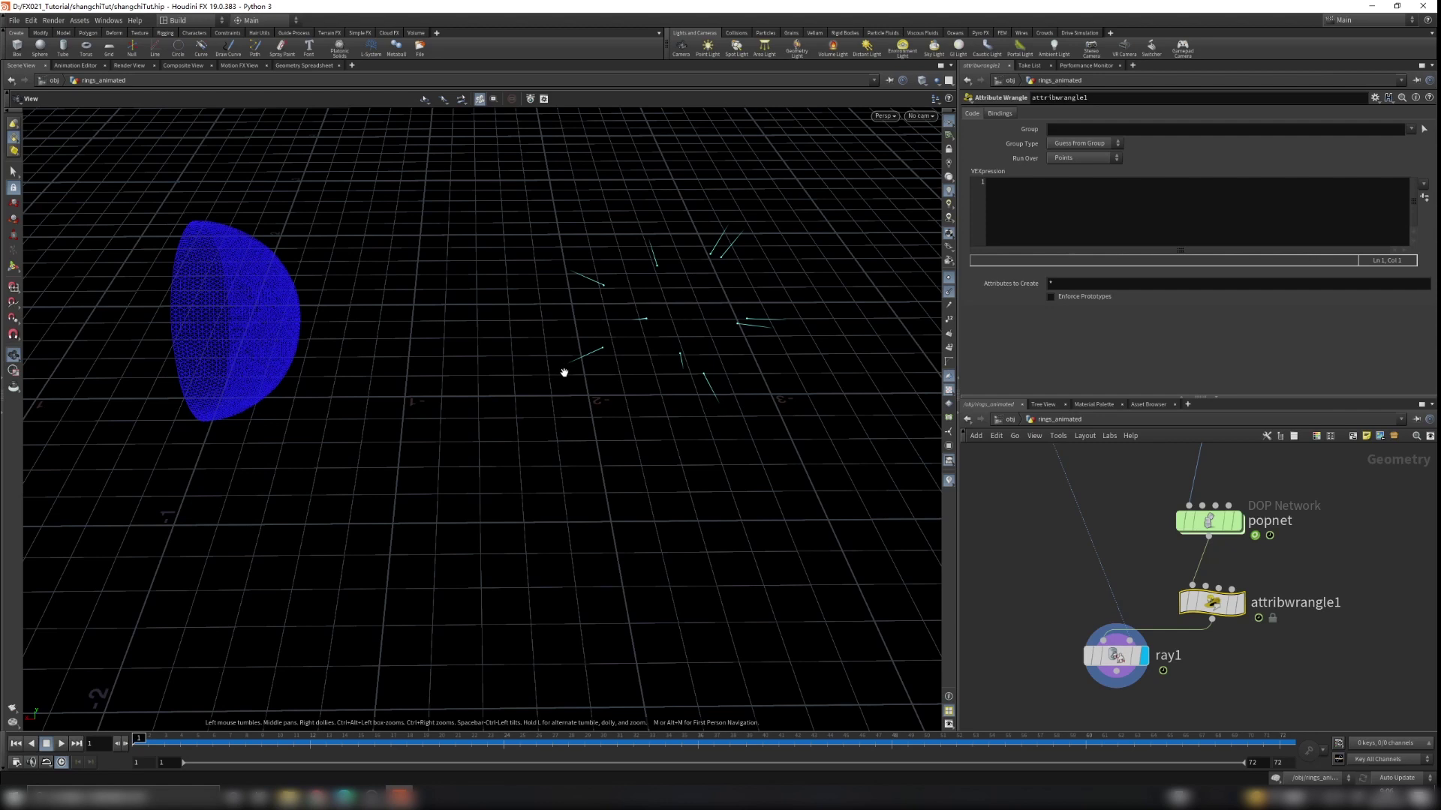
Write @N = {1,0,0}; in attribwrangle1 so all particle normals point along X, and make the wrangle the displayed node
{"action": "left_click", "coordinate": [1020, 211]}
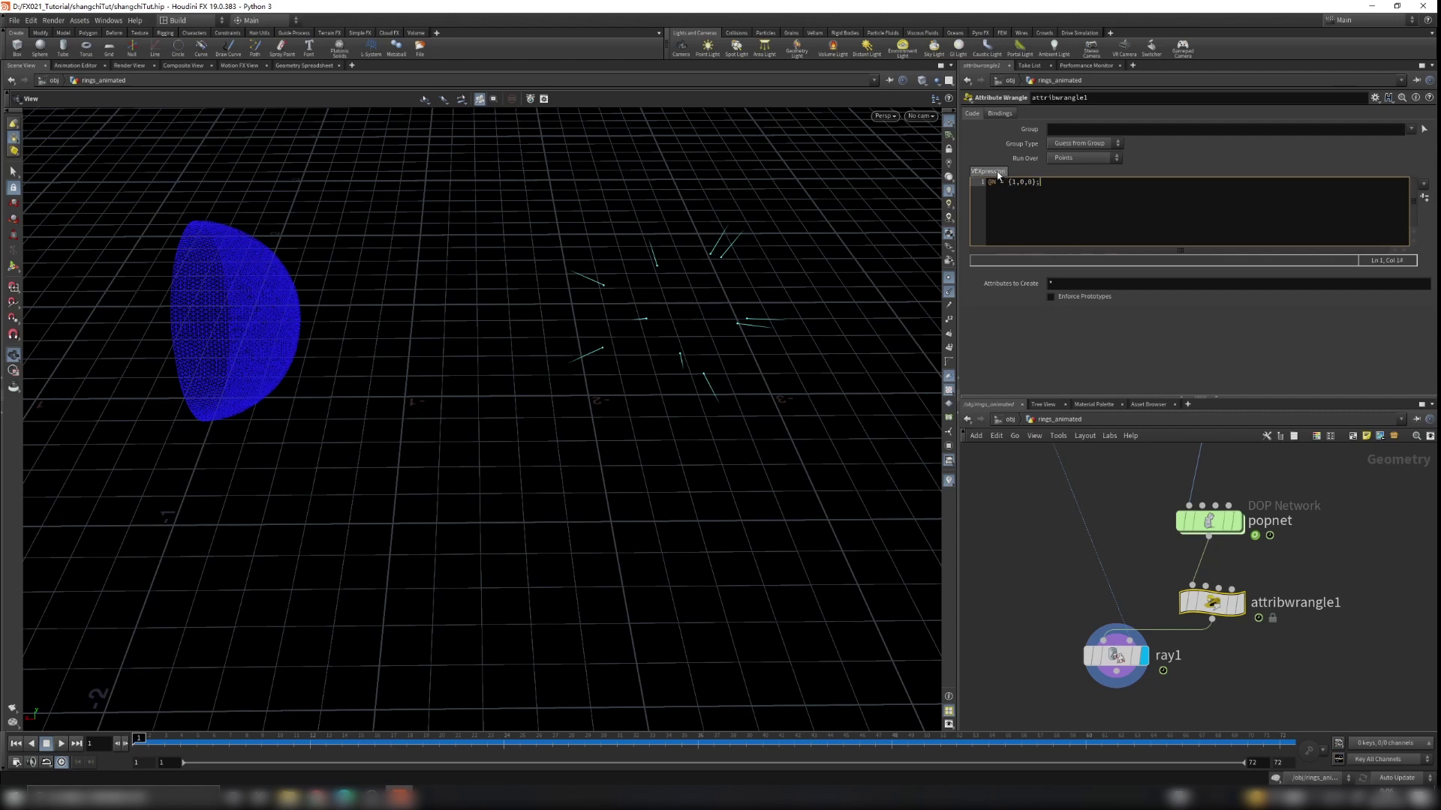
{"action": "left_click", "coordinate": [1236, 603]}
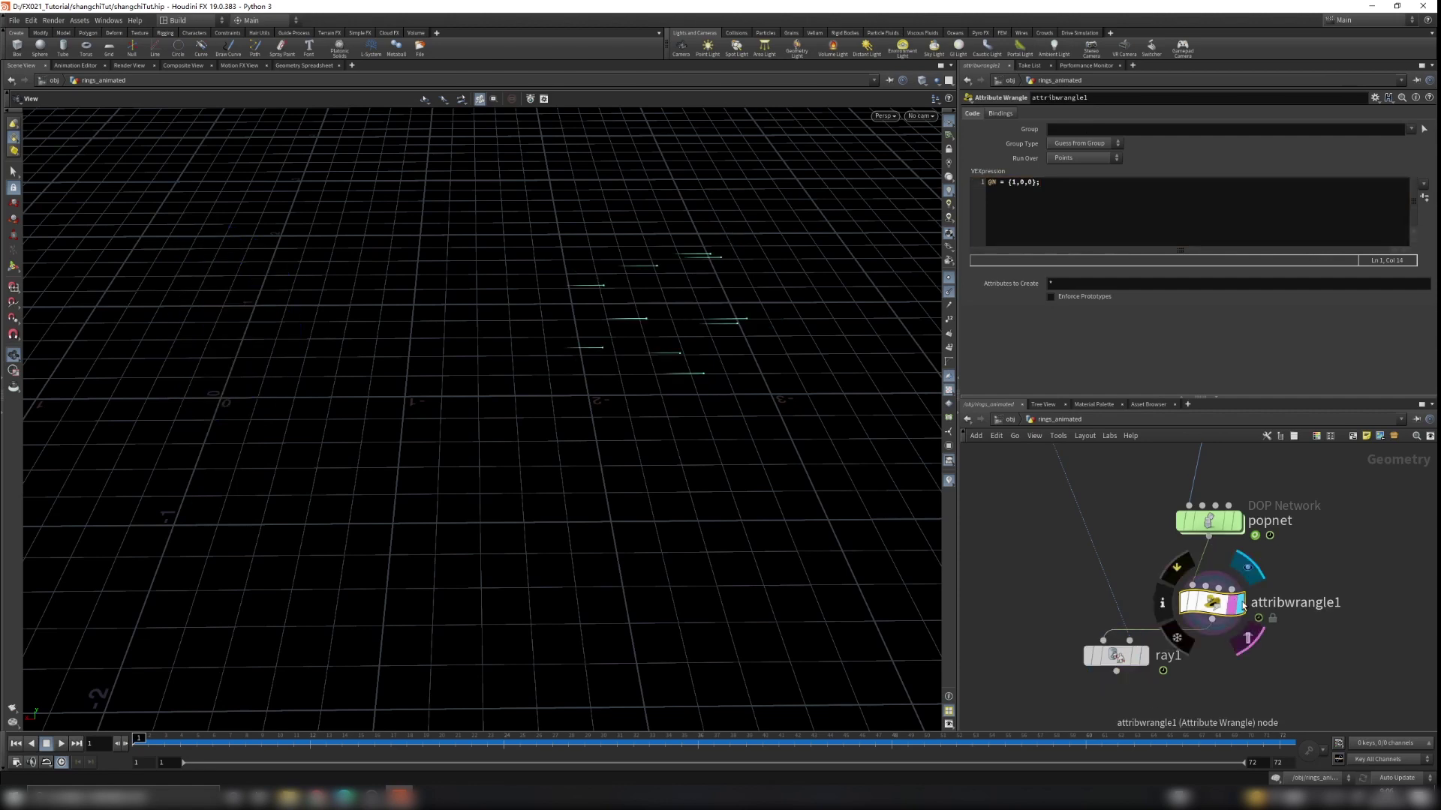
{"action": "left_click_drag", "start_coordinate": [705, 381], "coordinate": [647, 299]}
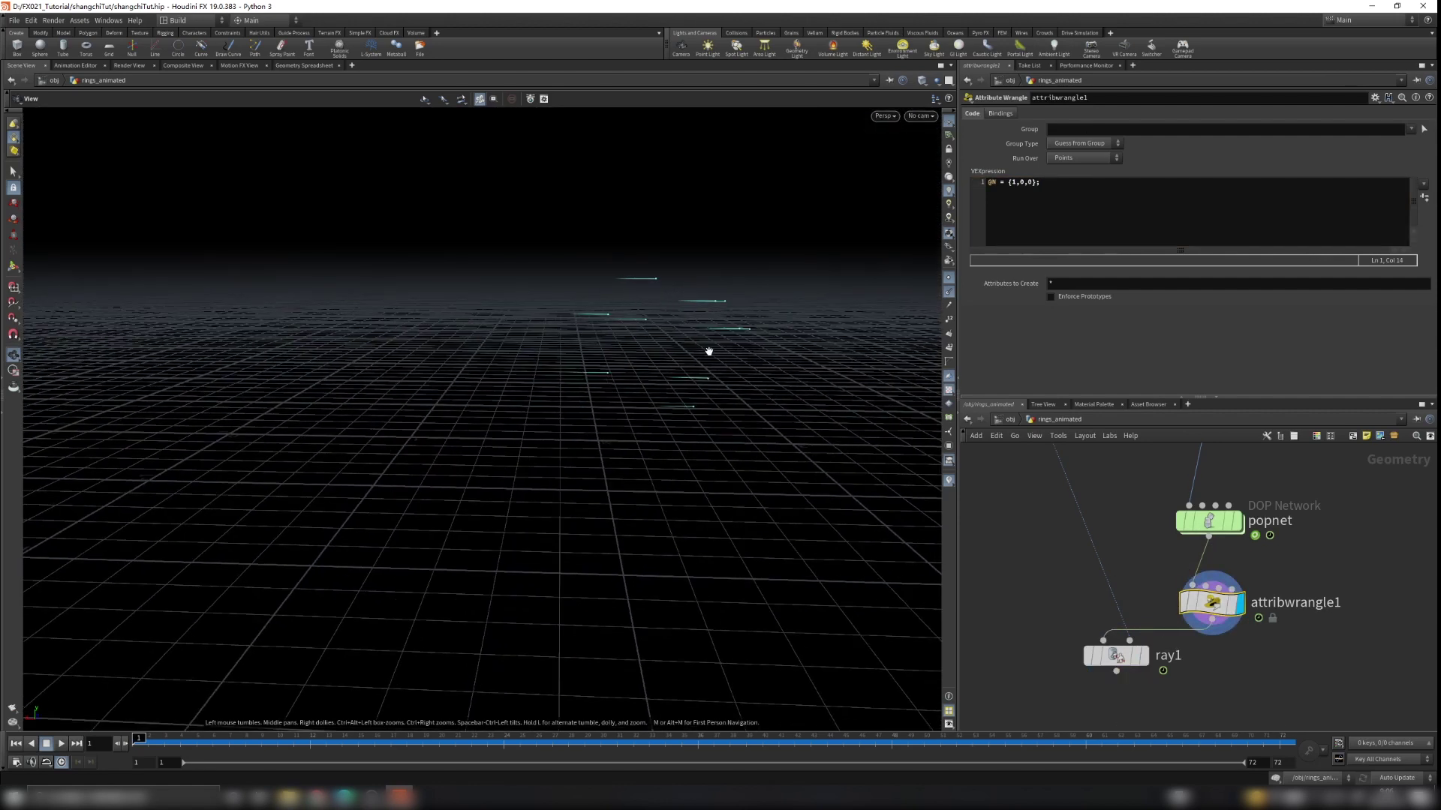
Play back the simulation to check the particles' uniform normals, and return to frame 1
{"action": "left_click", "coordinate": [61, 744]}
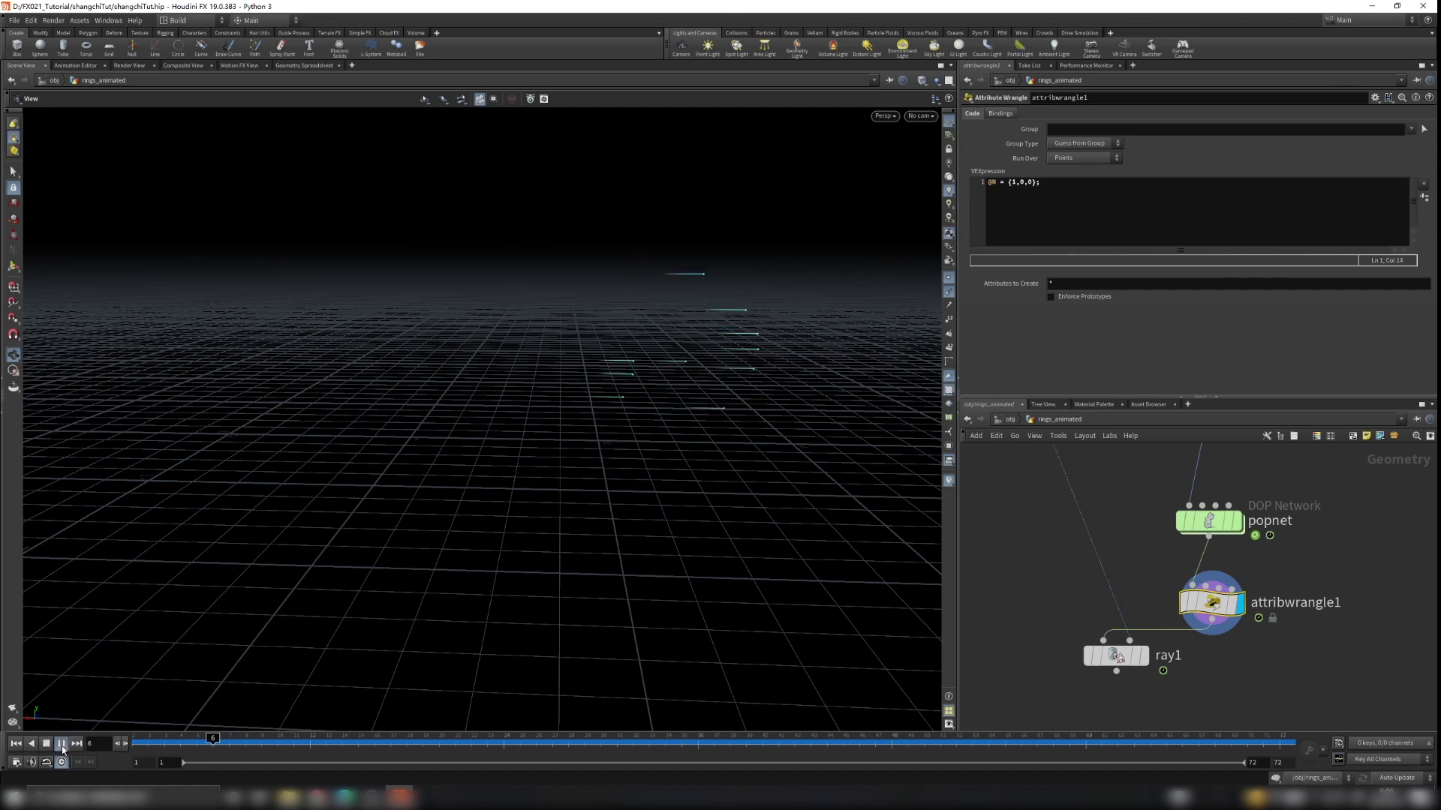
{"action": "left_click", "coordinate": [63, 744]}
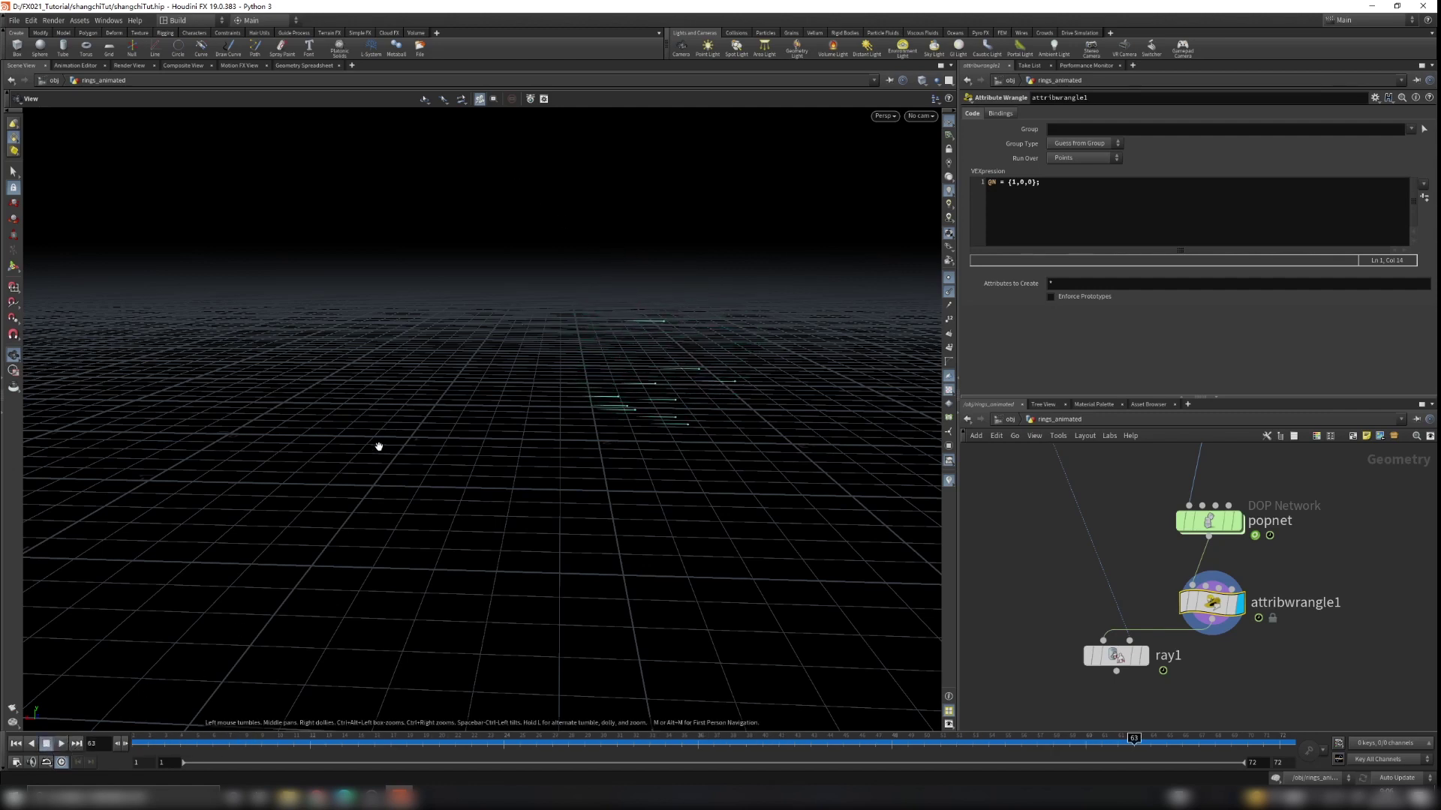
{"action": "left_click", "coordinate": [15, 743]}
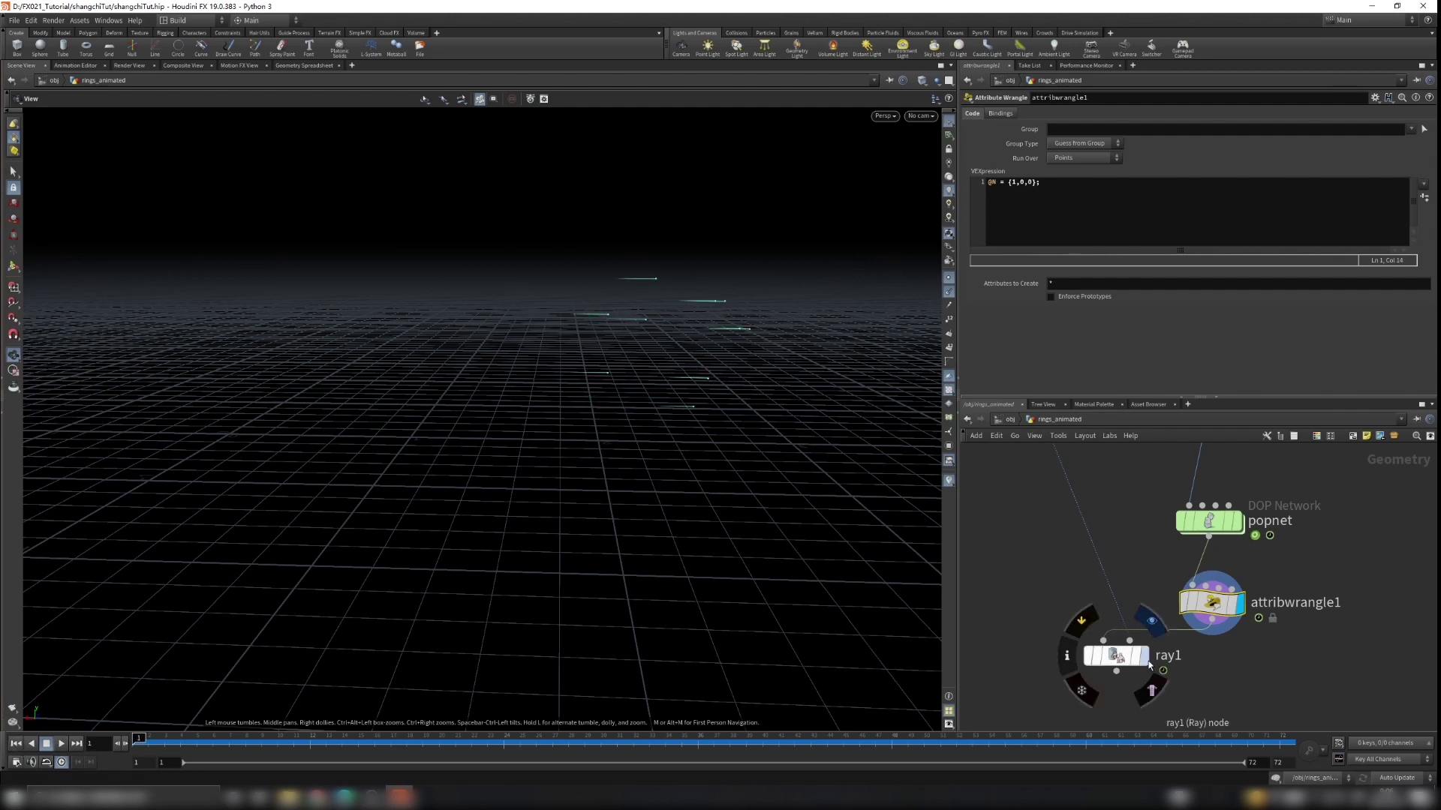
Make ray1 the displayed node, open its parameters and view the shield from the front
{"action": "left_click", "coordinate": [1146, 657]}
{"action": "left_click", "coordinate": [1122, 657]}
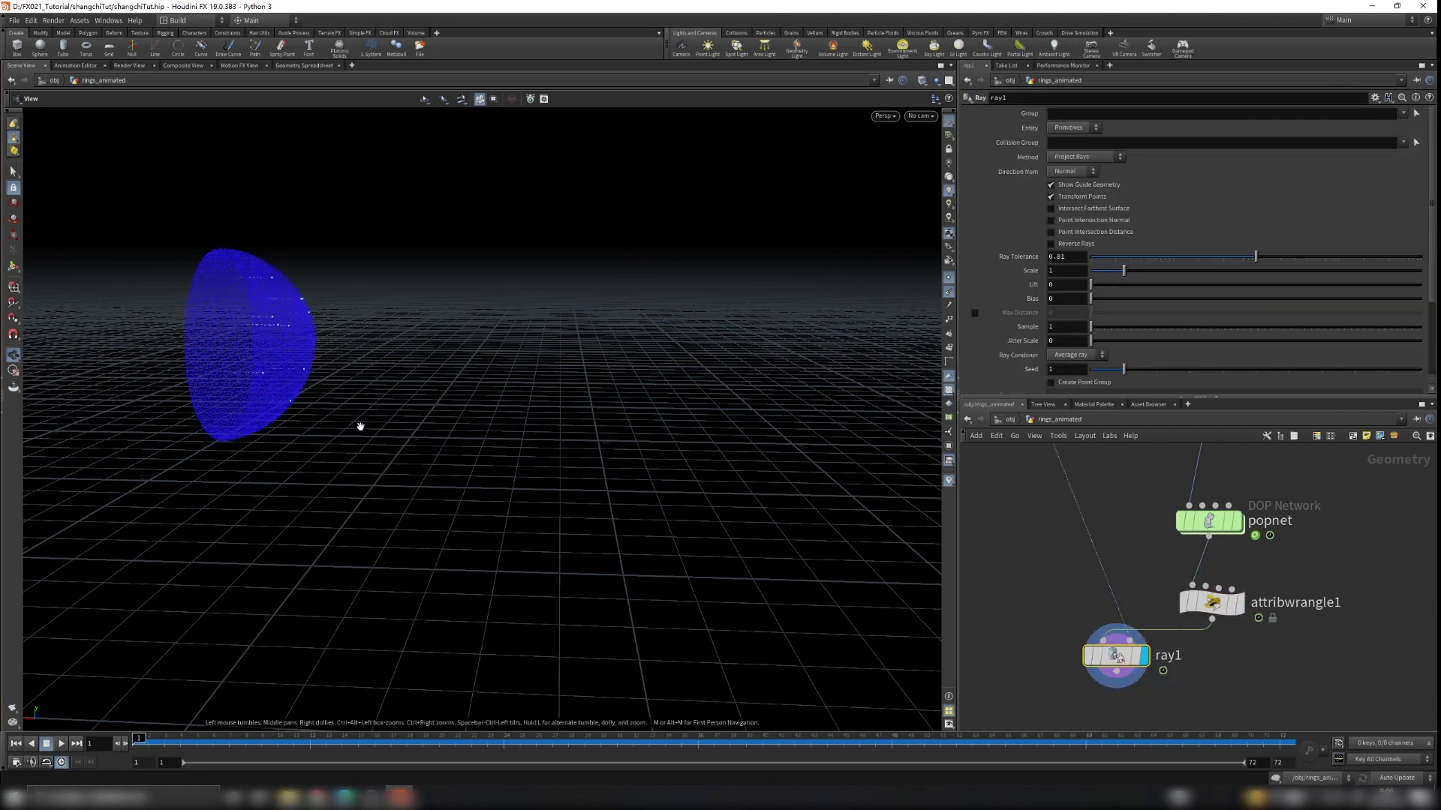
{"action": "left_click", "coordinate": [1084, 175]}
{"action": "left_click_drag", "start_coordinate": [807, 273], "coordinate": [640, 336]}
{"action": "right_click_drag", "start_coordinate": [640, 336], "coordinate": [646, 412]}
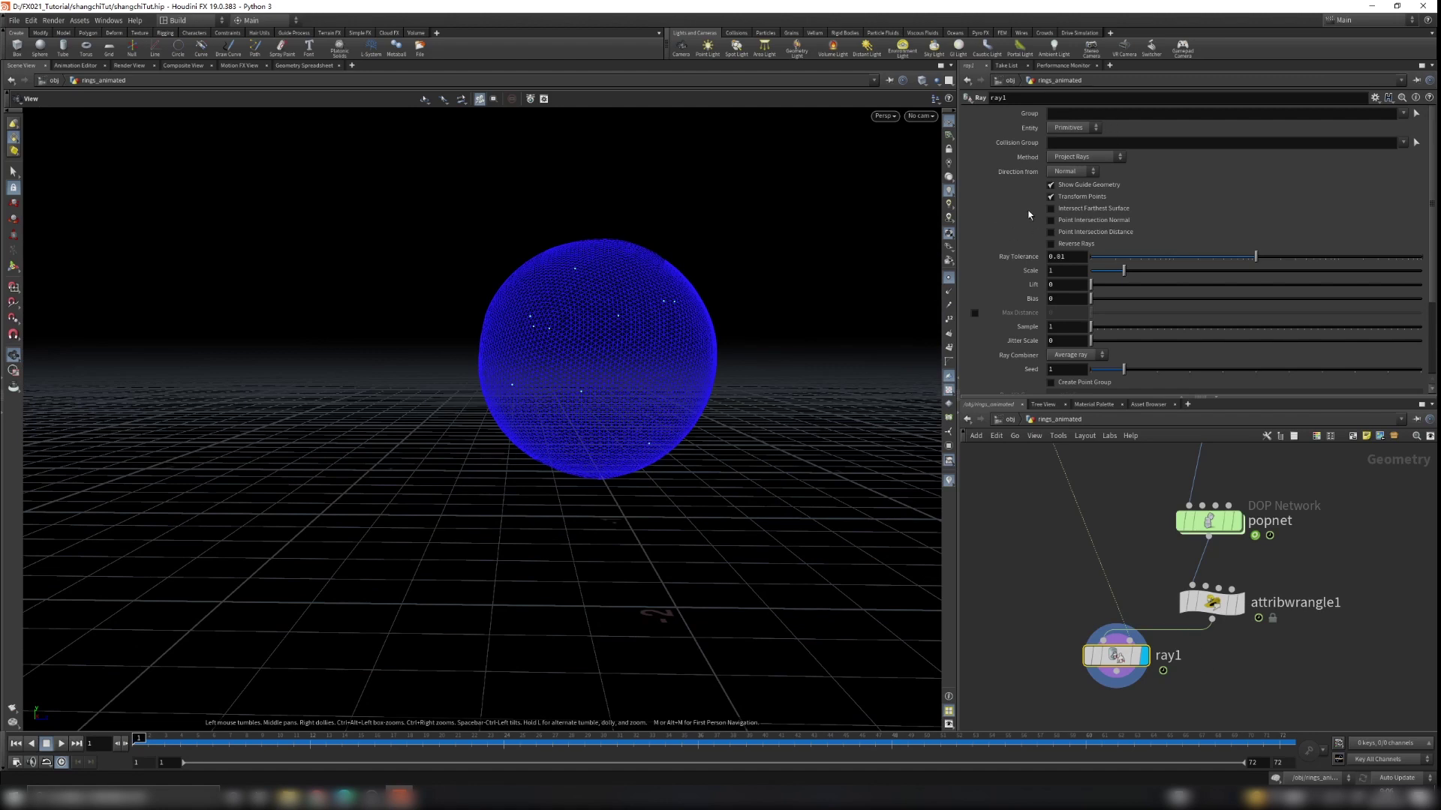
Turn off ray1's guide geometry to see only the projected points, and turn it back on
{"action": "left_click", "coordinate": [1052, 185]}
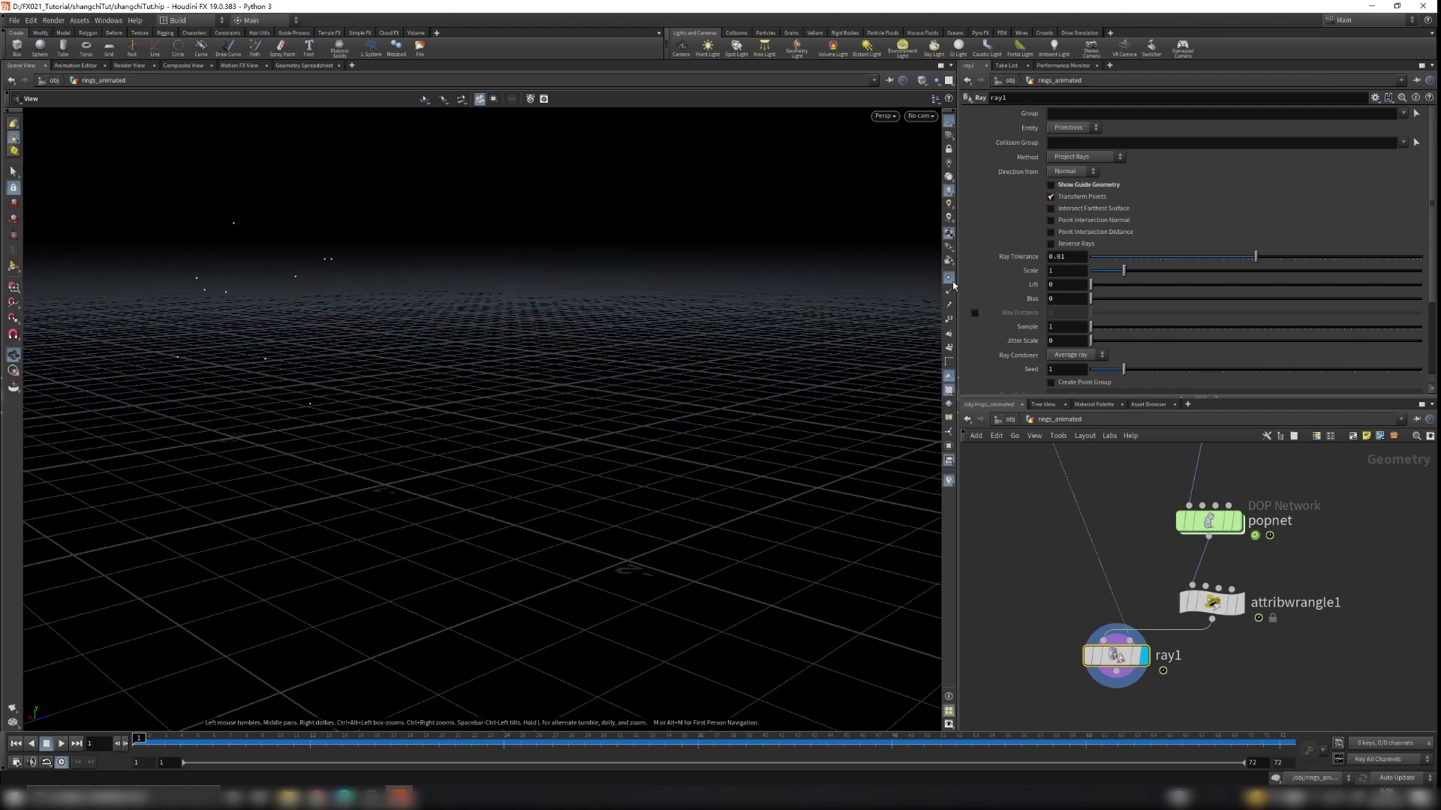
{"action": "left_click", "coordinate": [1051, 186]}
{"action": "mouse_move", "coordinate": [486, 418]}
{"action": "left_mouse_down"}
{"action": "mouse_move", "coordinate": [566, 418]}
{"action": "mouse_move", "coordinate": [508, 425]}
{"action": "left_mouse_up"}
{"action": "middle_click_drag", "start_coordinate": [508, 424], "coordinate": [338, 329]}
{"action": "right_click_drag", "start_coordinate": [458, 279], "coordinate": [347, 495]}
Play back the simulation to examine how the projected particles move over the shield
{"action": "left_click", "coordinate": [62, 743]}
{"action": "left_click_drag", "start_coordinate": [645, 514], "coordinate": [692, 487]}
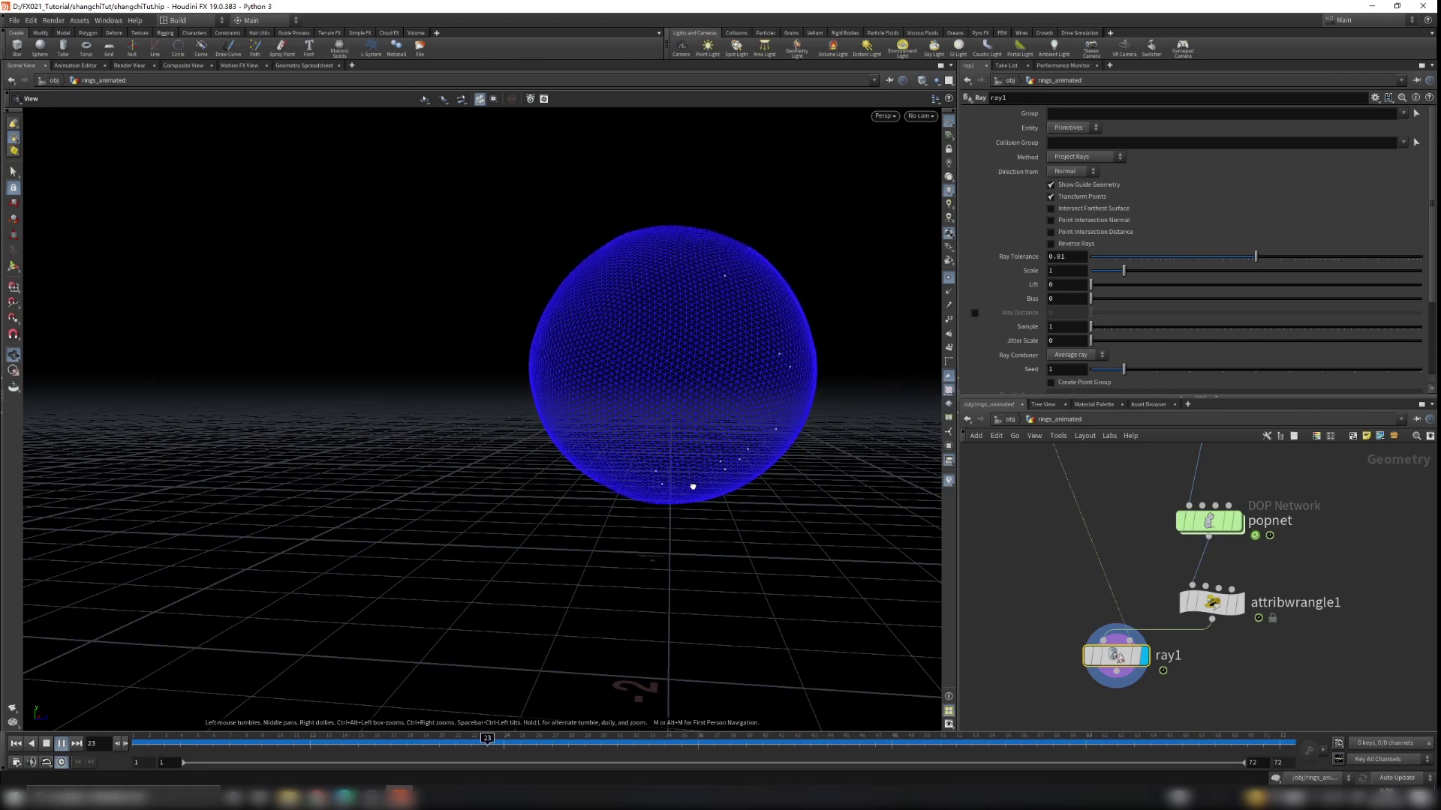
{"action": "left_click_drag", "start_coordinate": [691, 485], "coordinate": [711, 454]}
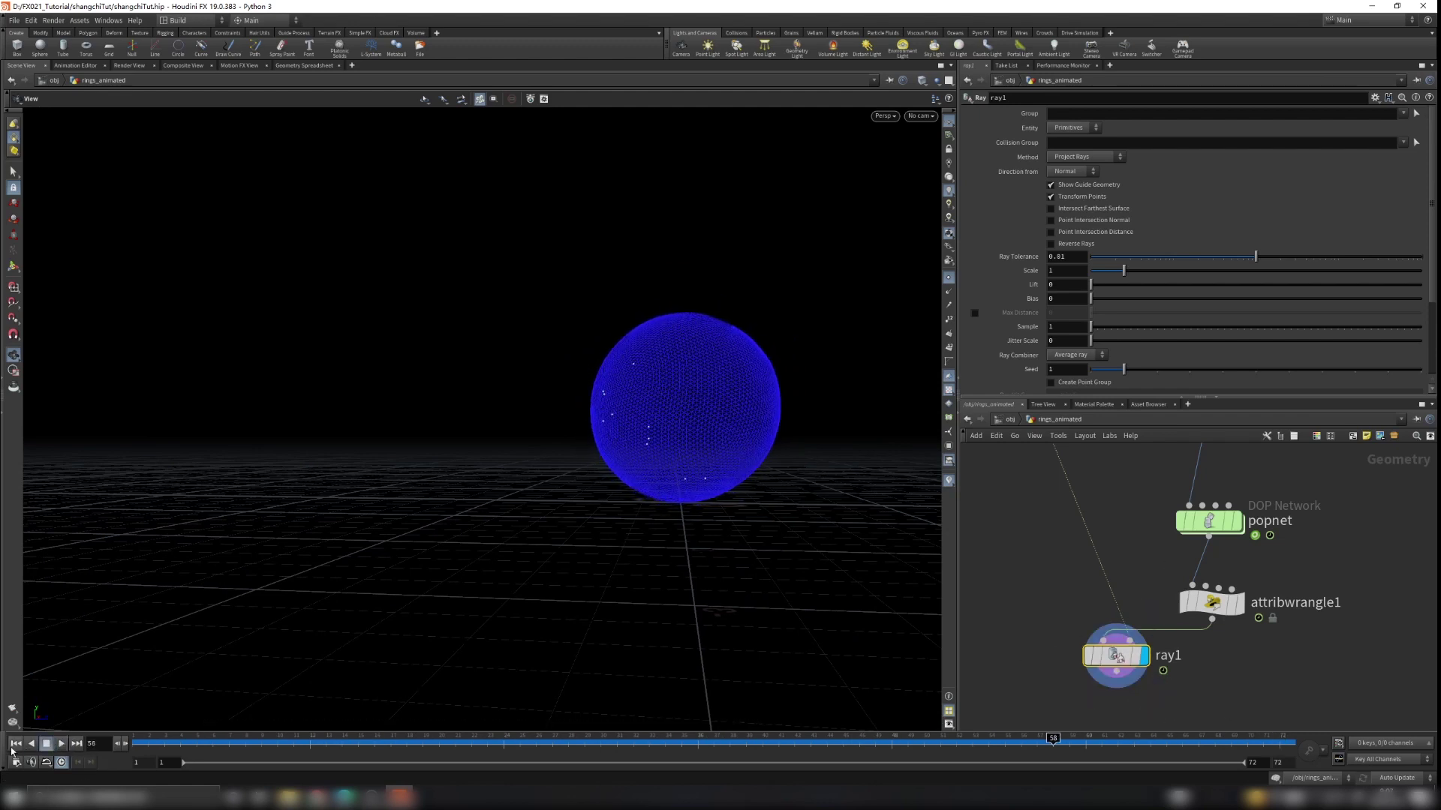
Lower popwind1's noise amplitude inside popnet to about 6.08 and play back the result on the shield in rings_animated
{"action": "double_click", "coordinate": [1209, 521]}
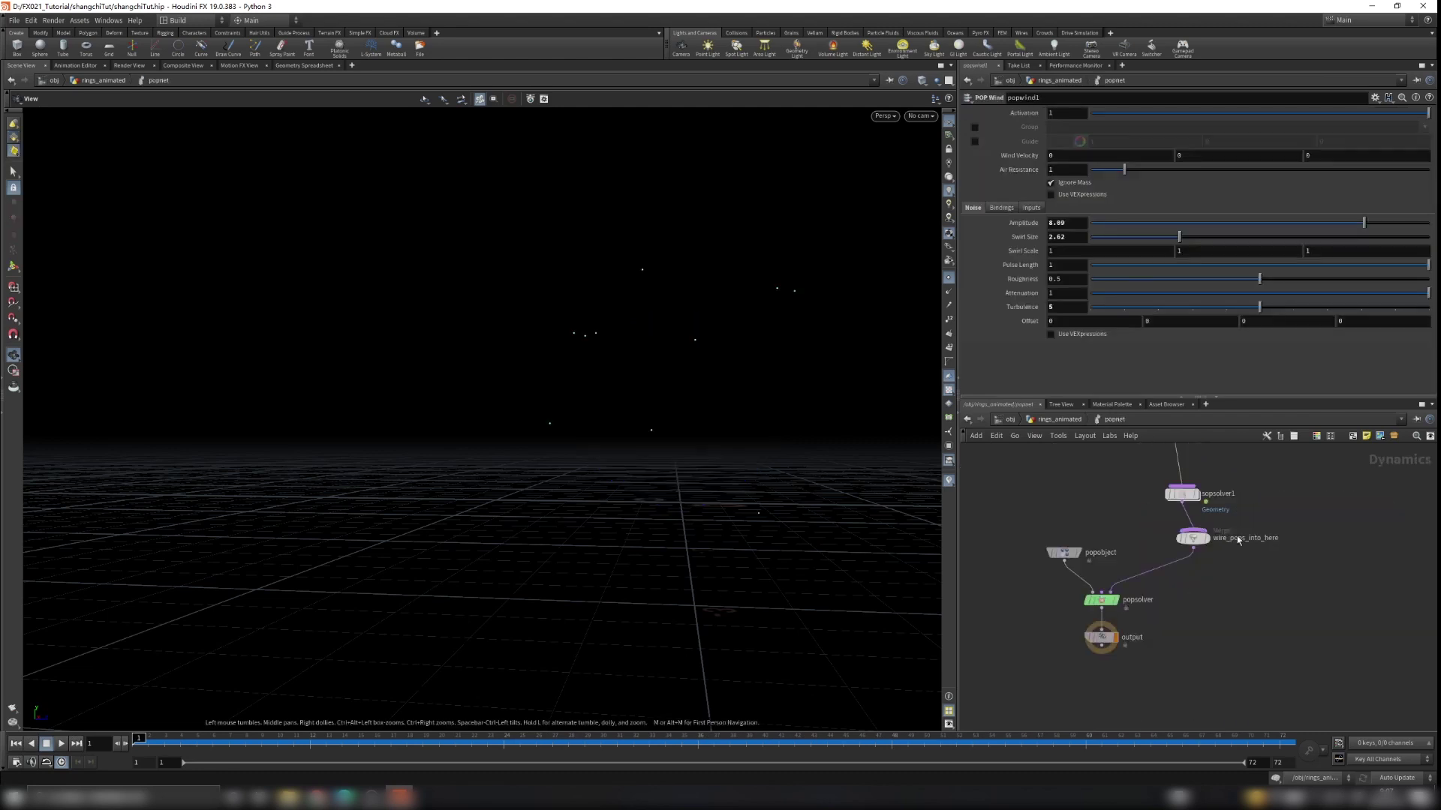
{"action": "scroll", "coordinate": [1249, 514], "scroll_direction": "up", "scroll_amount": 5}
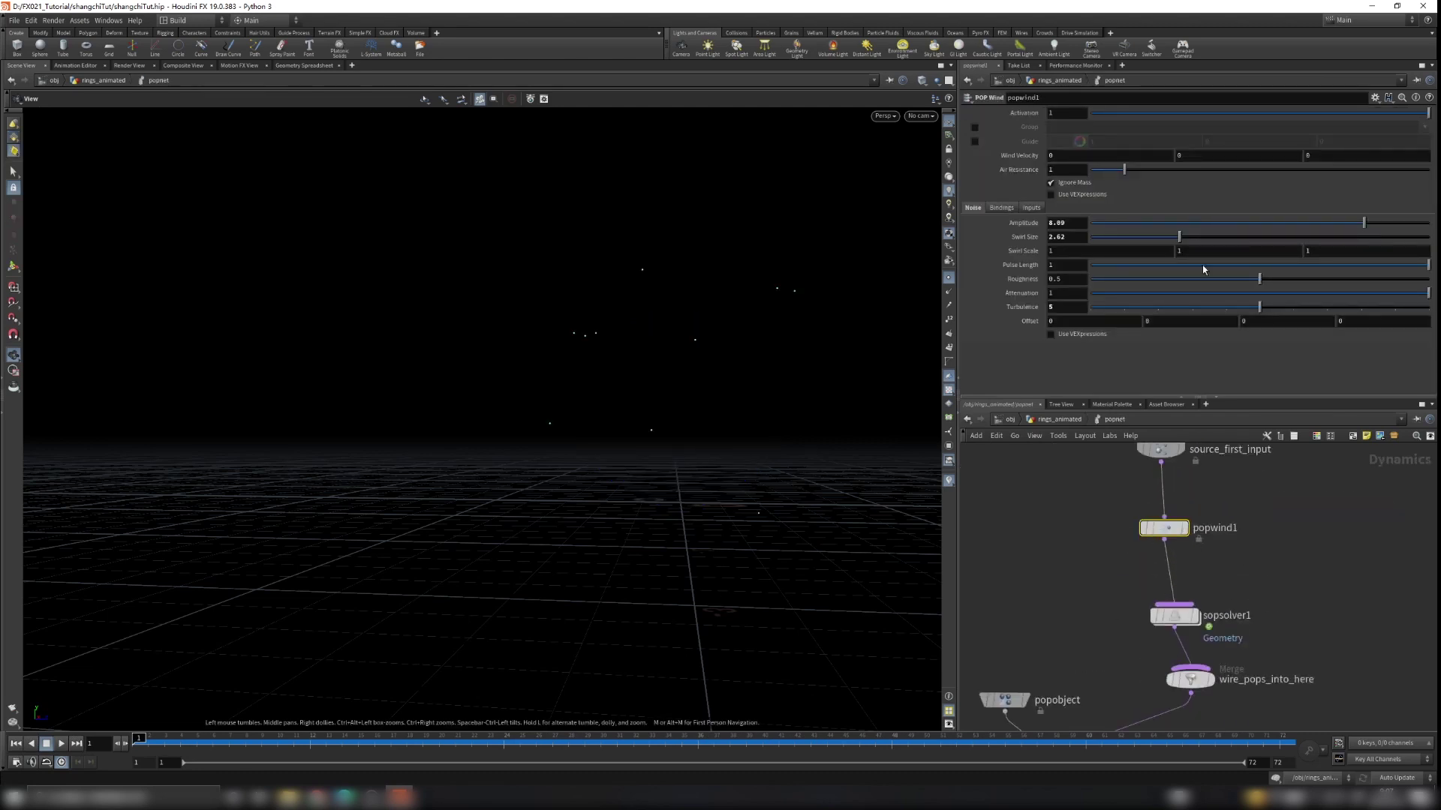
{"action": "left_click_drag", "start_coordinate": [1325, 223], "coordinate": [1295, 224]}
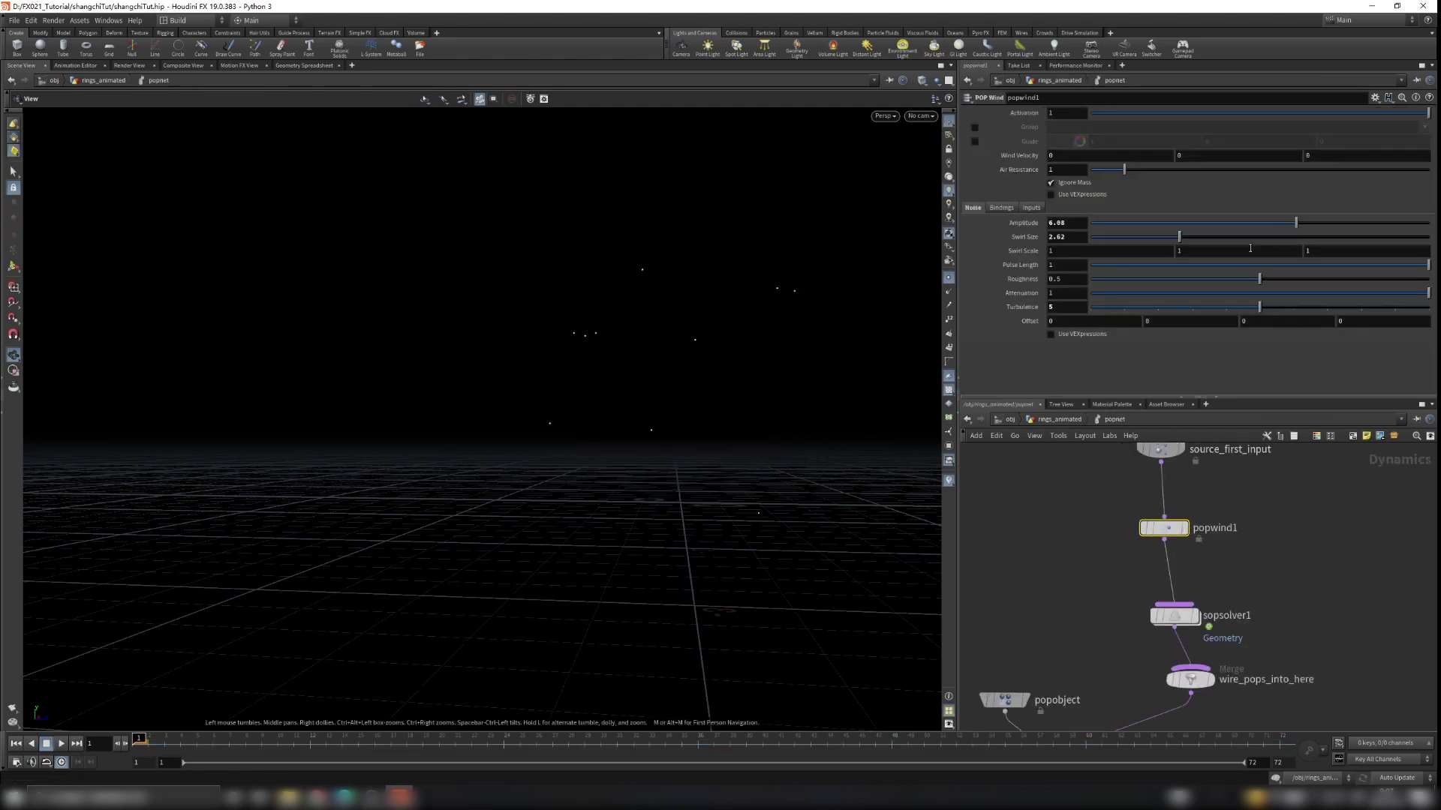
{"action": "left_click", "coordinate": [1264, 223]}
{"action": "left_click", "coordinate": [1064, 417]}
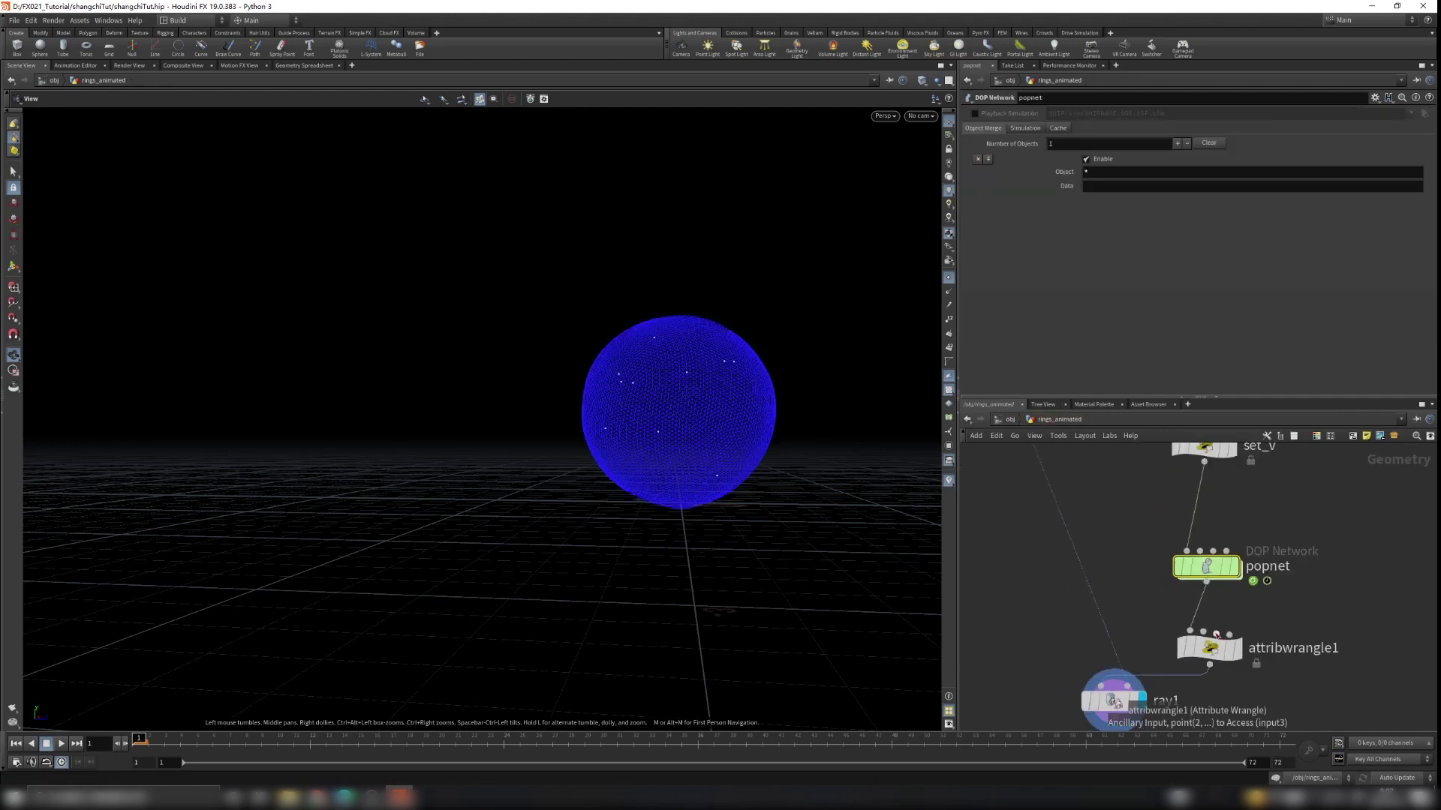
{"action": "left_click", "coordinate": [61, 745]}
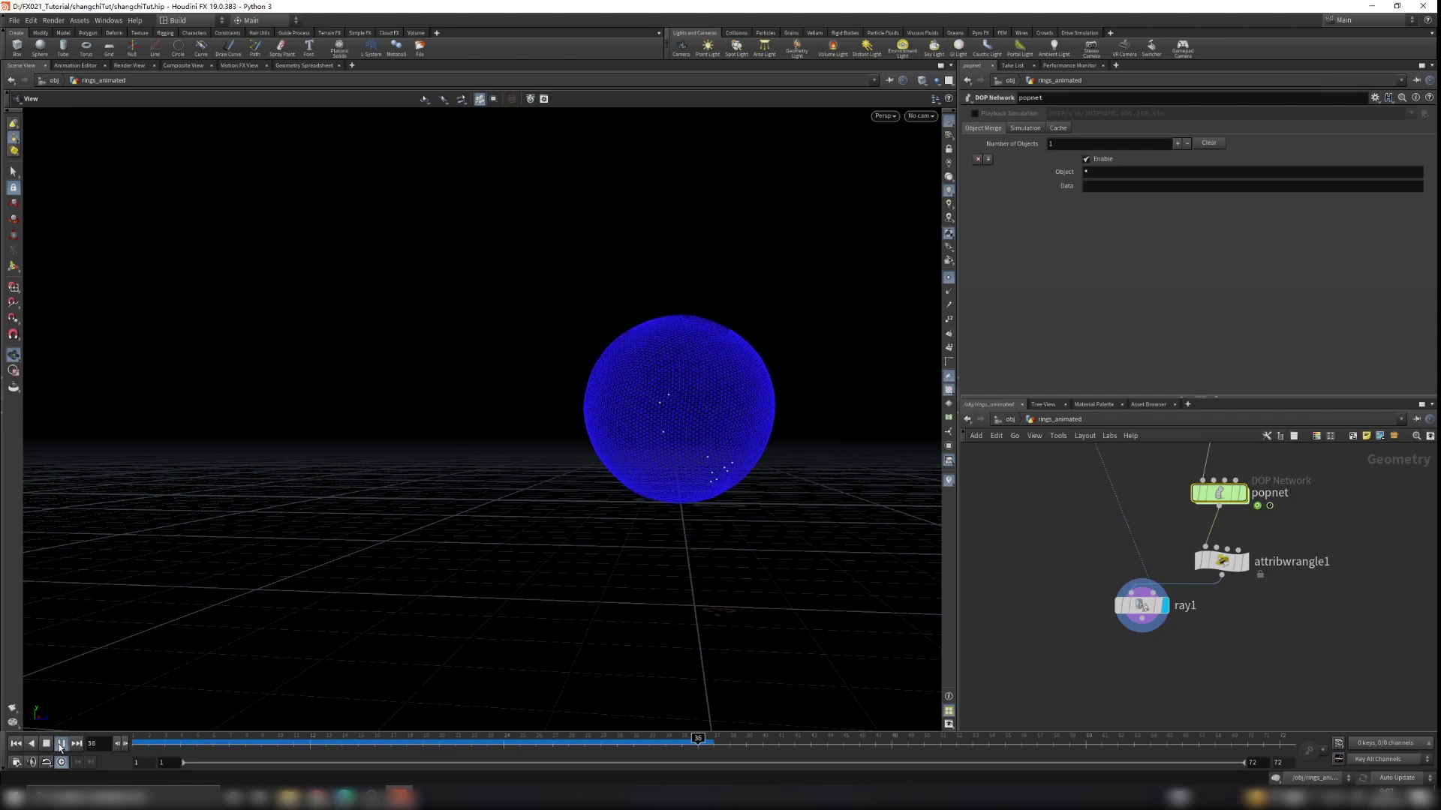
{"action": "left_click", "coordinate": [60, 745]}
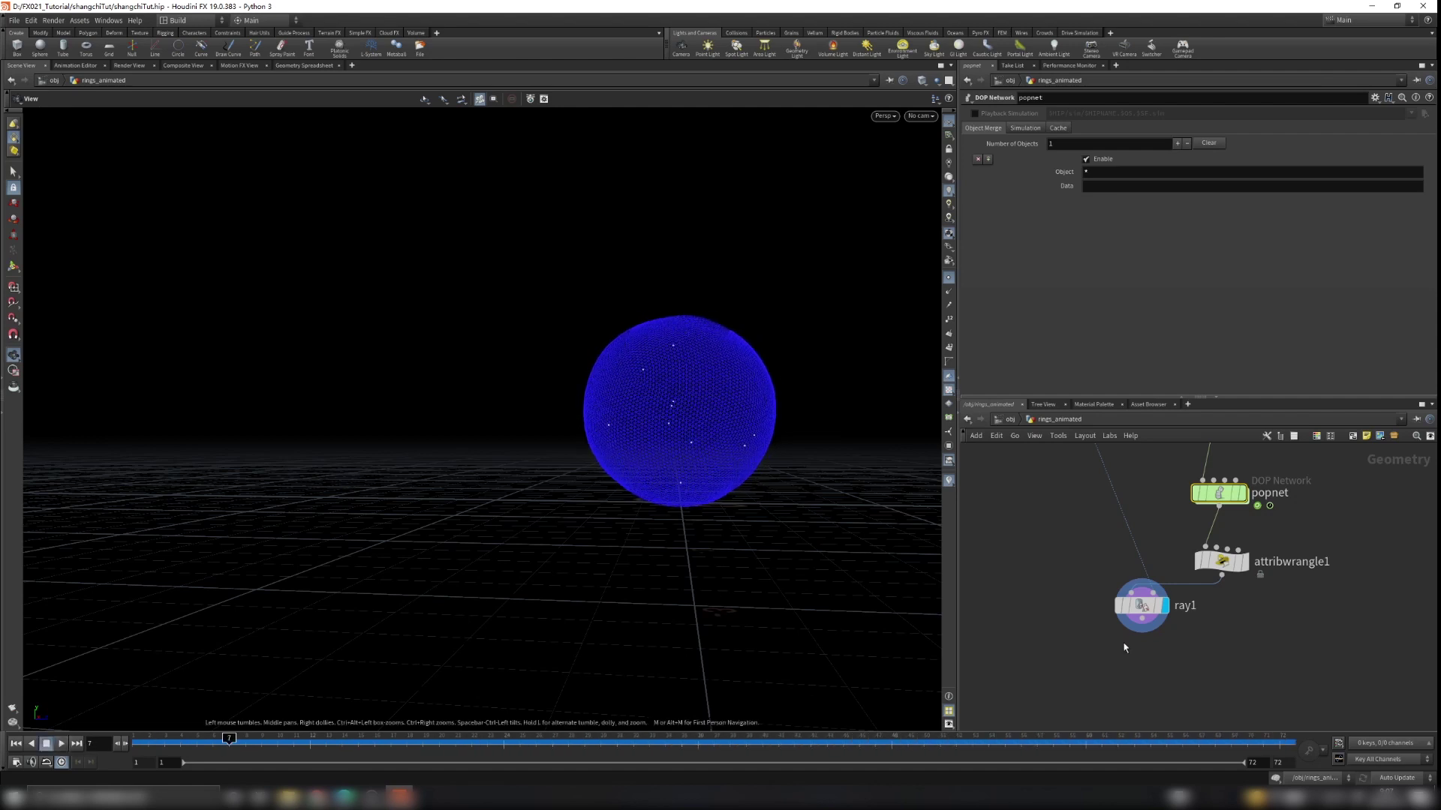
Set popwind1's amplitude to 5.78 and swirl size to 3.09, and play back the shield simulation from frame 1
{"action": "double_click", "coordinate": [1219, 493]}
{"action": "left_click_drag", "start_coordinate": [1189, 239], "coordinate": [1193, 242]}
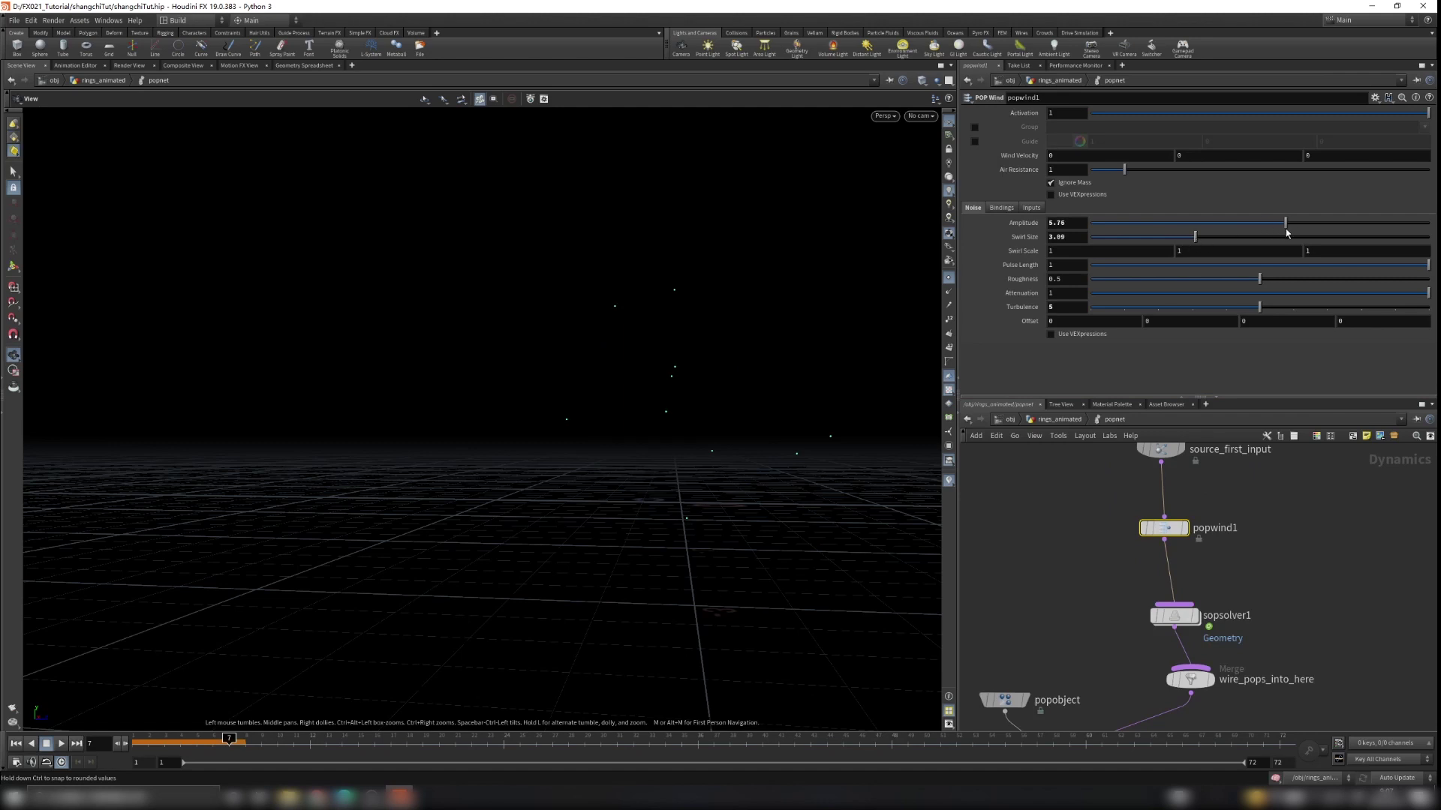
{"action": "left_click", "coordinate": [1058, 419]}
{"action": "left_click", "coordinate": [14, 745]}
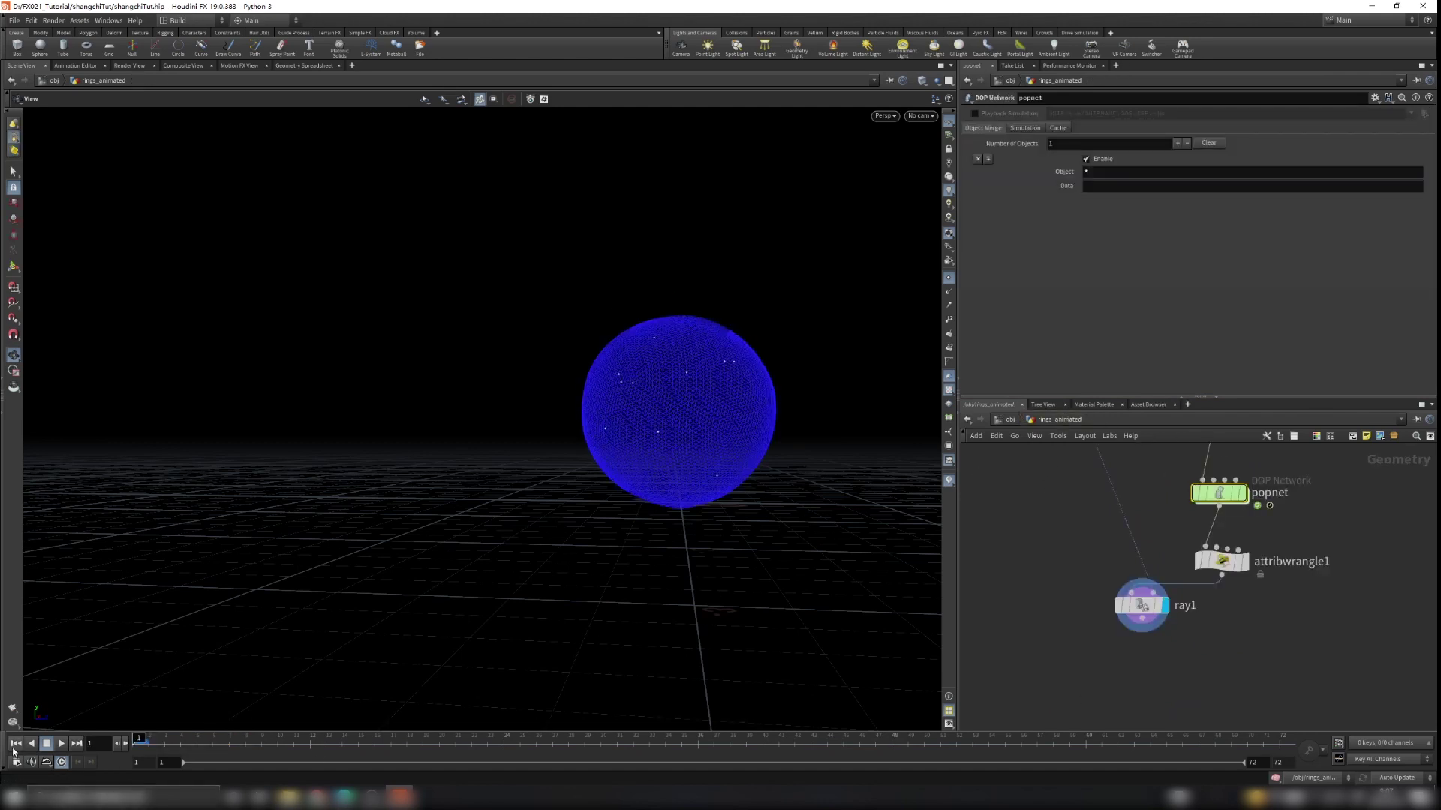
{"action": "left_click", "coordinate": [59, 745]}
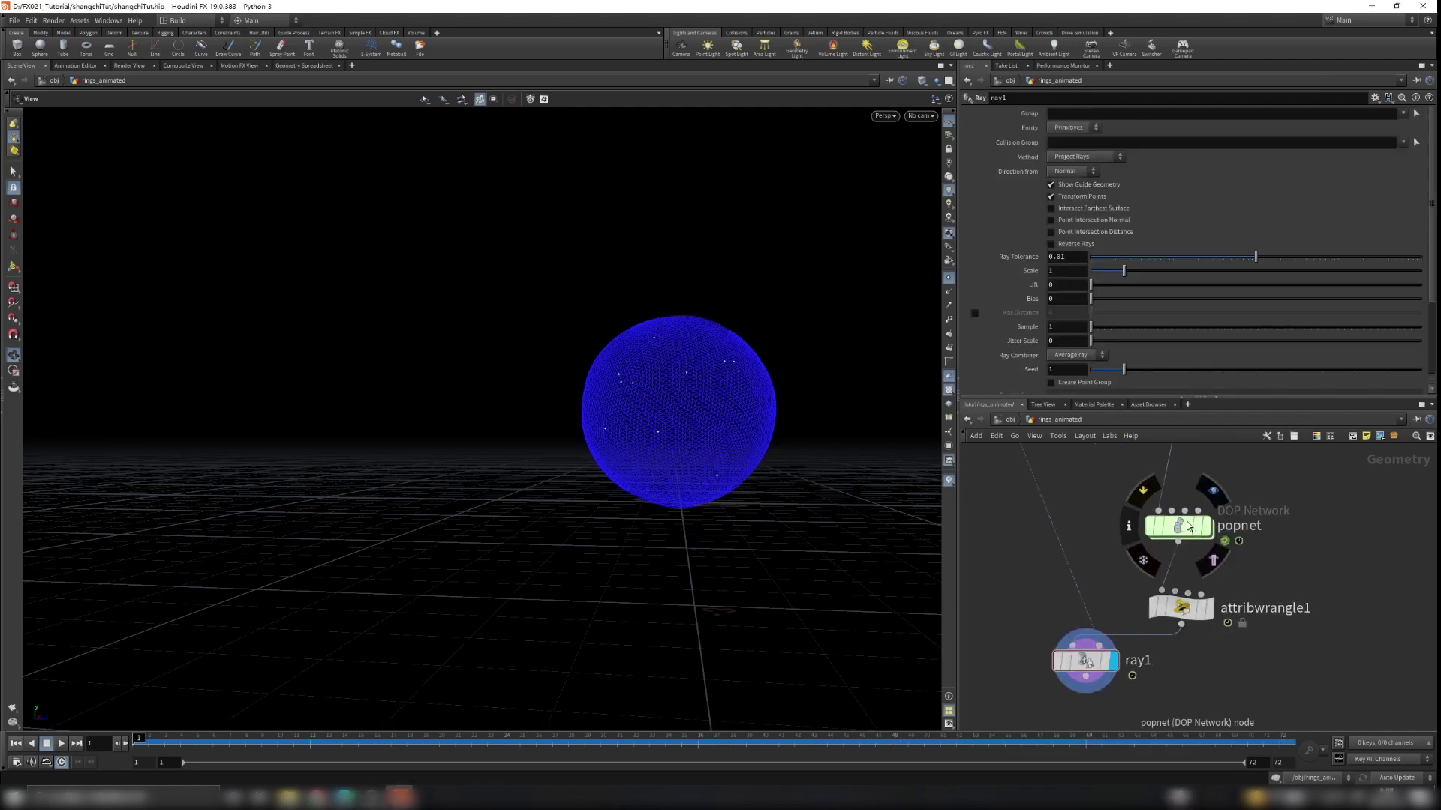
Check popwind1's noise settings inside popnet, and play back the projected particles in rings_animated to inspect them on the shield from several angles
{"action": "double_click", "coordinate": [1188, 527]}
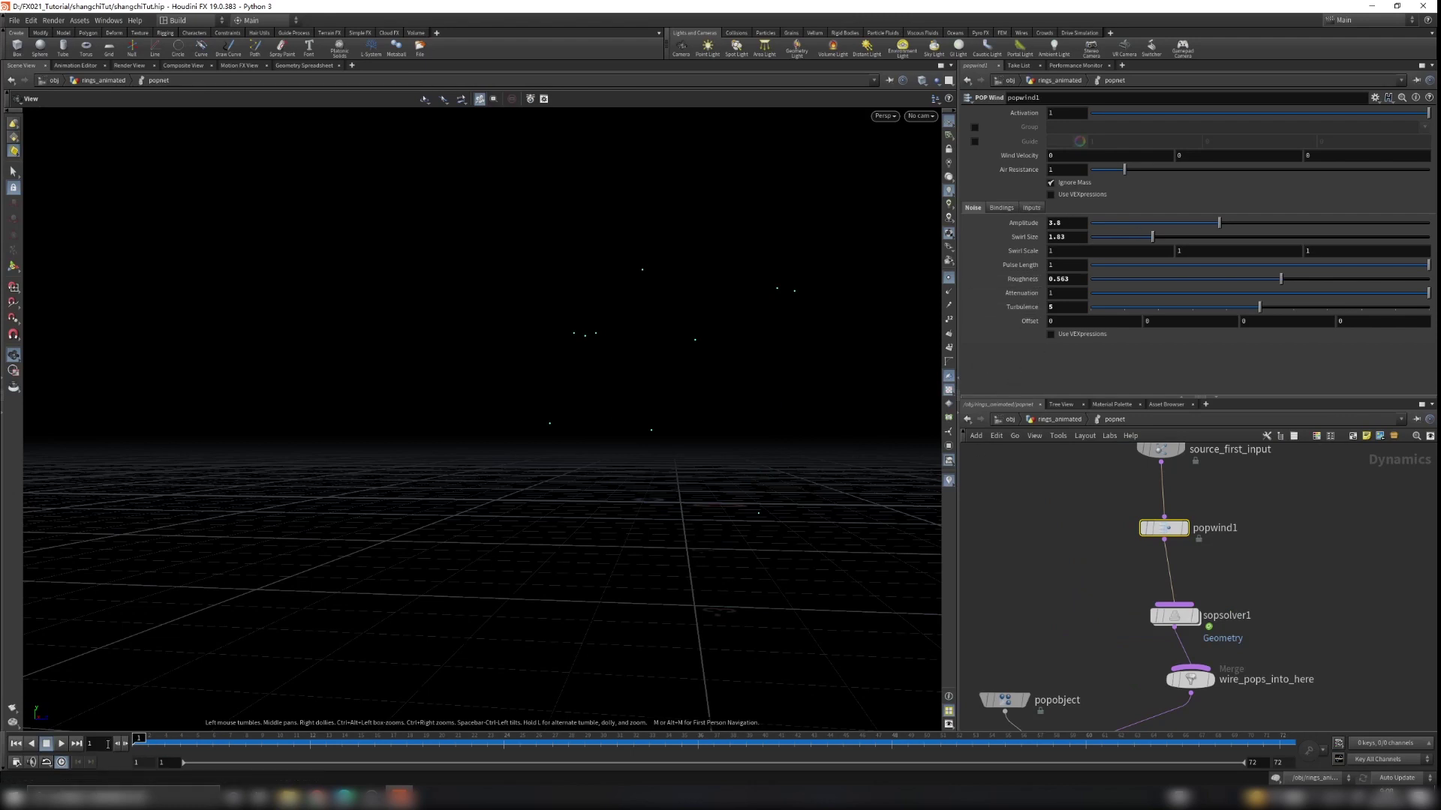
{"action": "left_click", "coordinate": [1070, 421]}
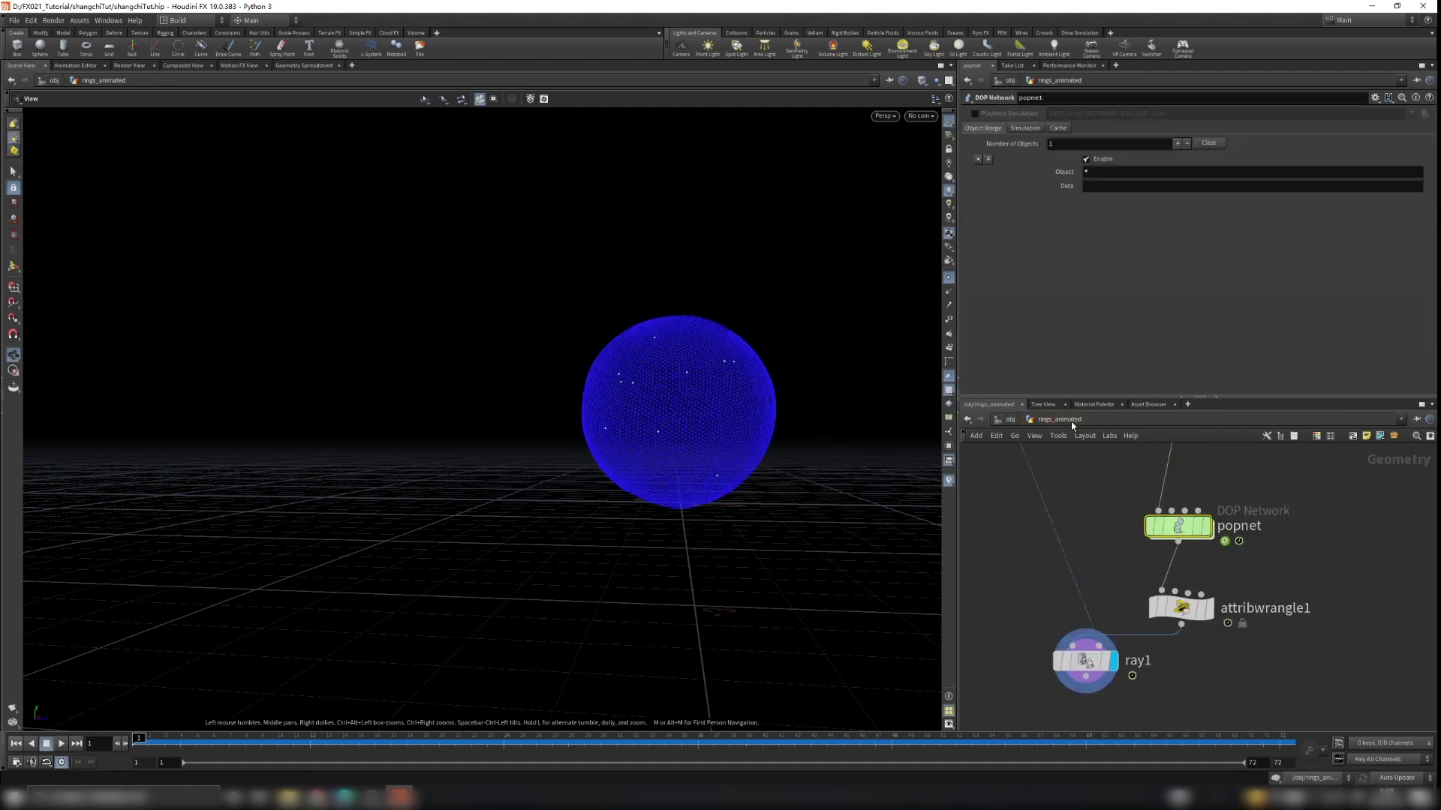
{"action": "left_click", "coordinate": [60, 744]}
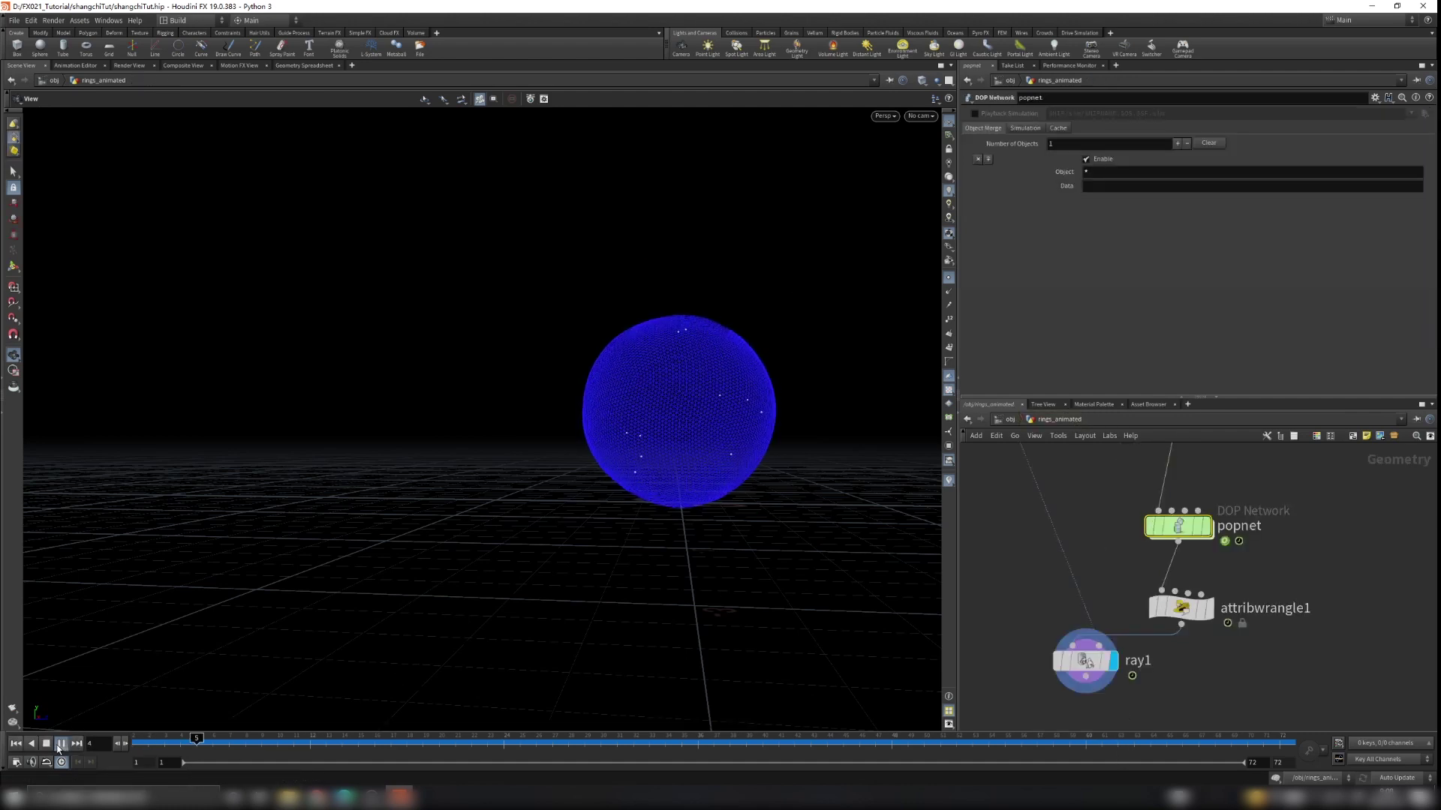
{"action": "left_click_drag", "start_coordinate": [540, 465], "coordinate": [591, 504]}
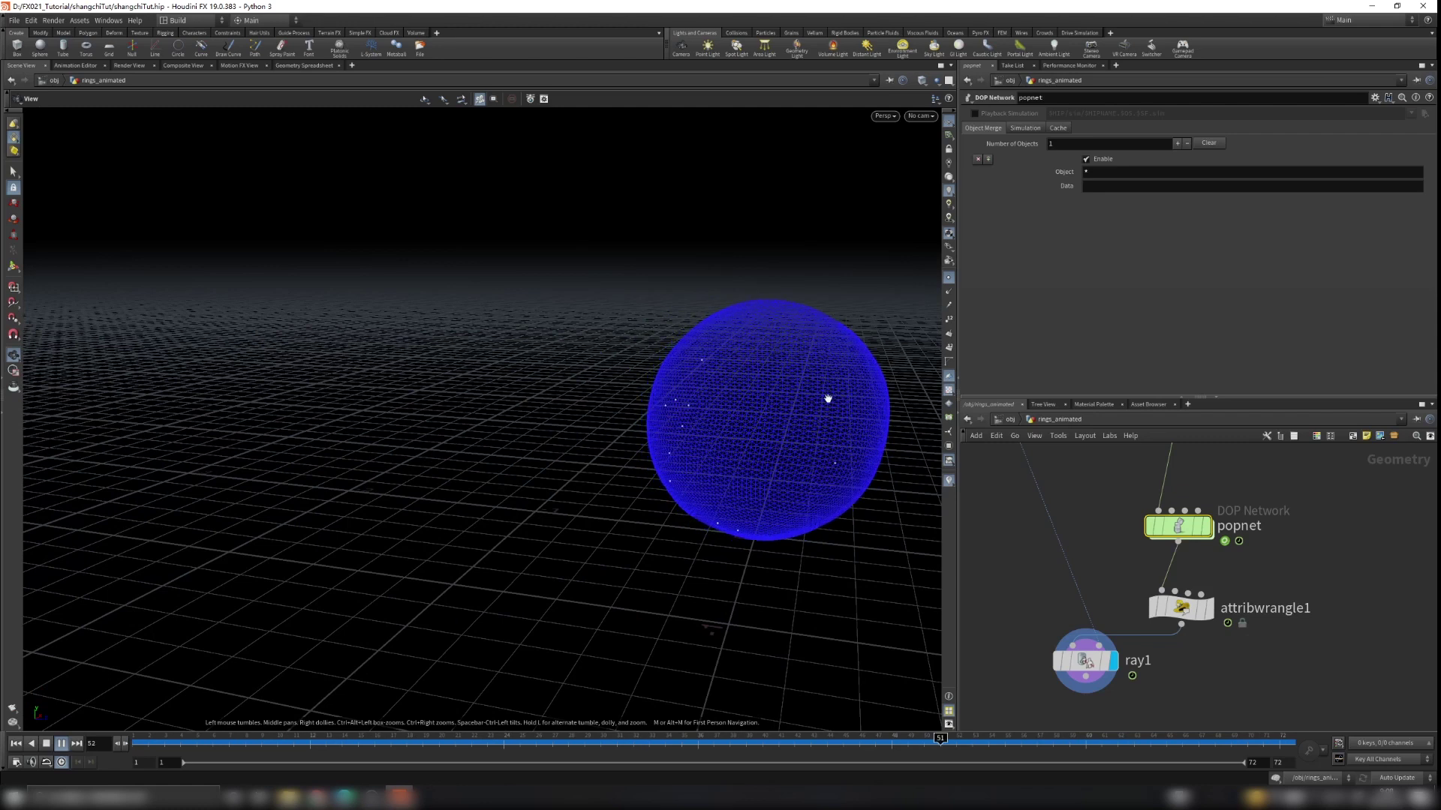
{"action": "left_click", "coordinate": [60, 747]}
{"action": "left_click_drag", "start_coordinate": [601, 488], "coordinate": [640, 367]}
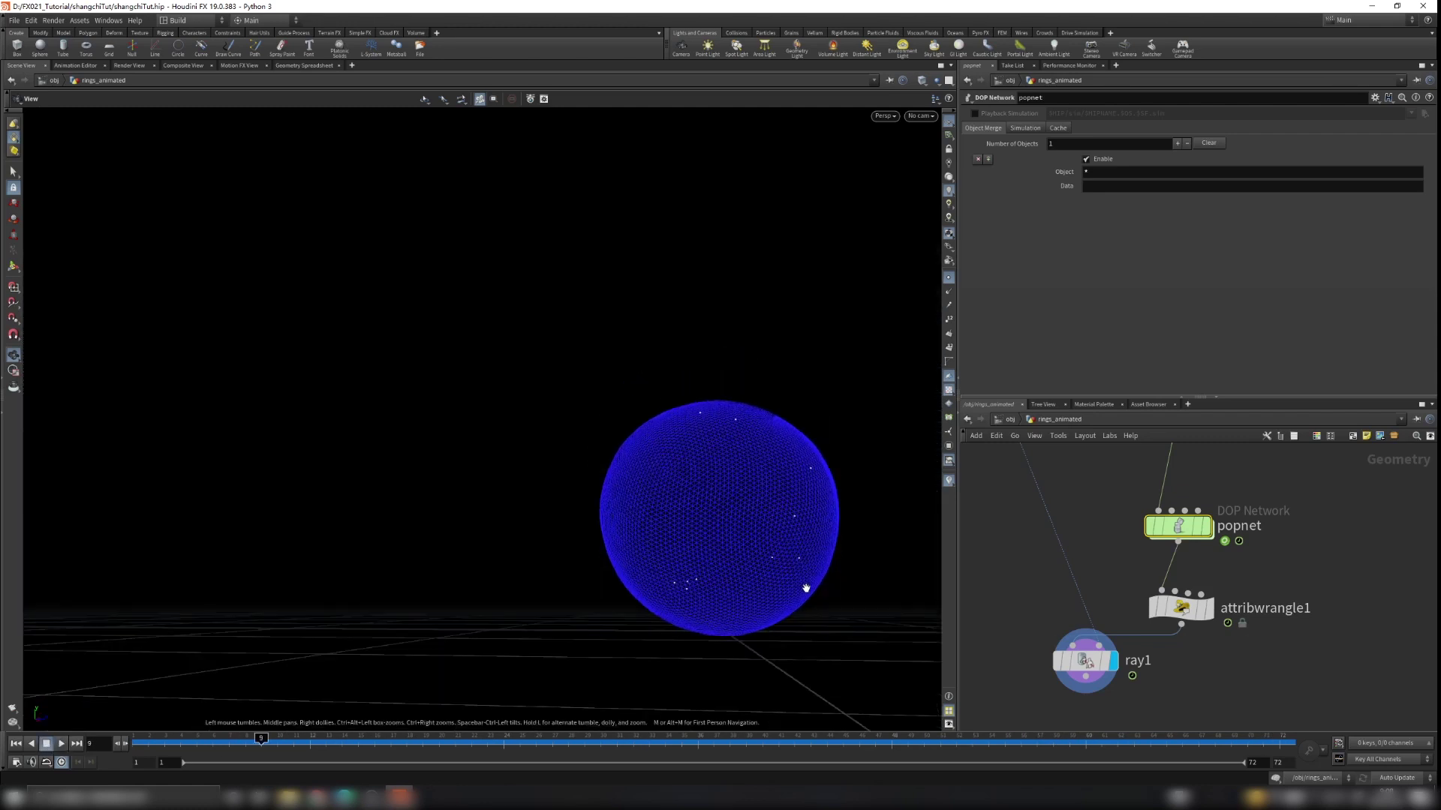
{"action": "right_click_drag", "start_coordinate": [804, 589], "coordinate": [785, 556]}
{"action": "middle_click_drag", "start_coordinate": [785, 556], "coordinate": [665, 488]}
{"action": "right_click_drag", "start_coordinate": [664, 488], "coordinate": [669, 525]}
{"action": "left_click_drag", "start_coordinate": [668, 525], "coordinate": [780, 518]}
Add an Object Merge node beside ray1 in the rings_animated network
{"action": "scroll", "coordinate": [1034, 580], "scroll_direction": "down", "scroll_amount": 6}
{"action": "middle_click_drag", "start_coordinate": [1016, 572], "coordinate": [1068, 560]}
{"action": "scroll", "coordinate": [1113, 575], "scroll_direction": "up", "scroll_amount": 4}
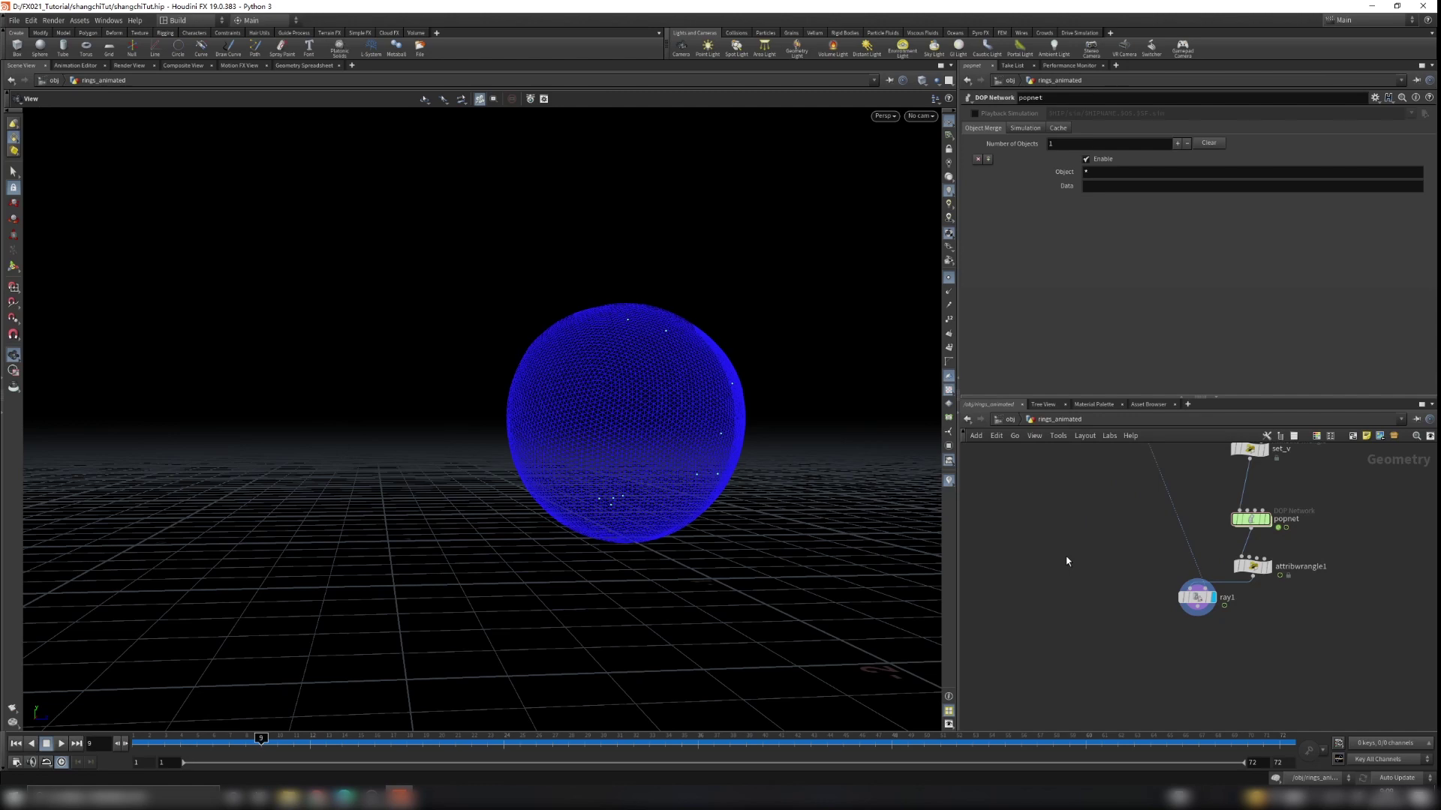
{"action": "key", "text": "Tab"}
{"action": "type", "text": "obj"}
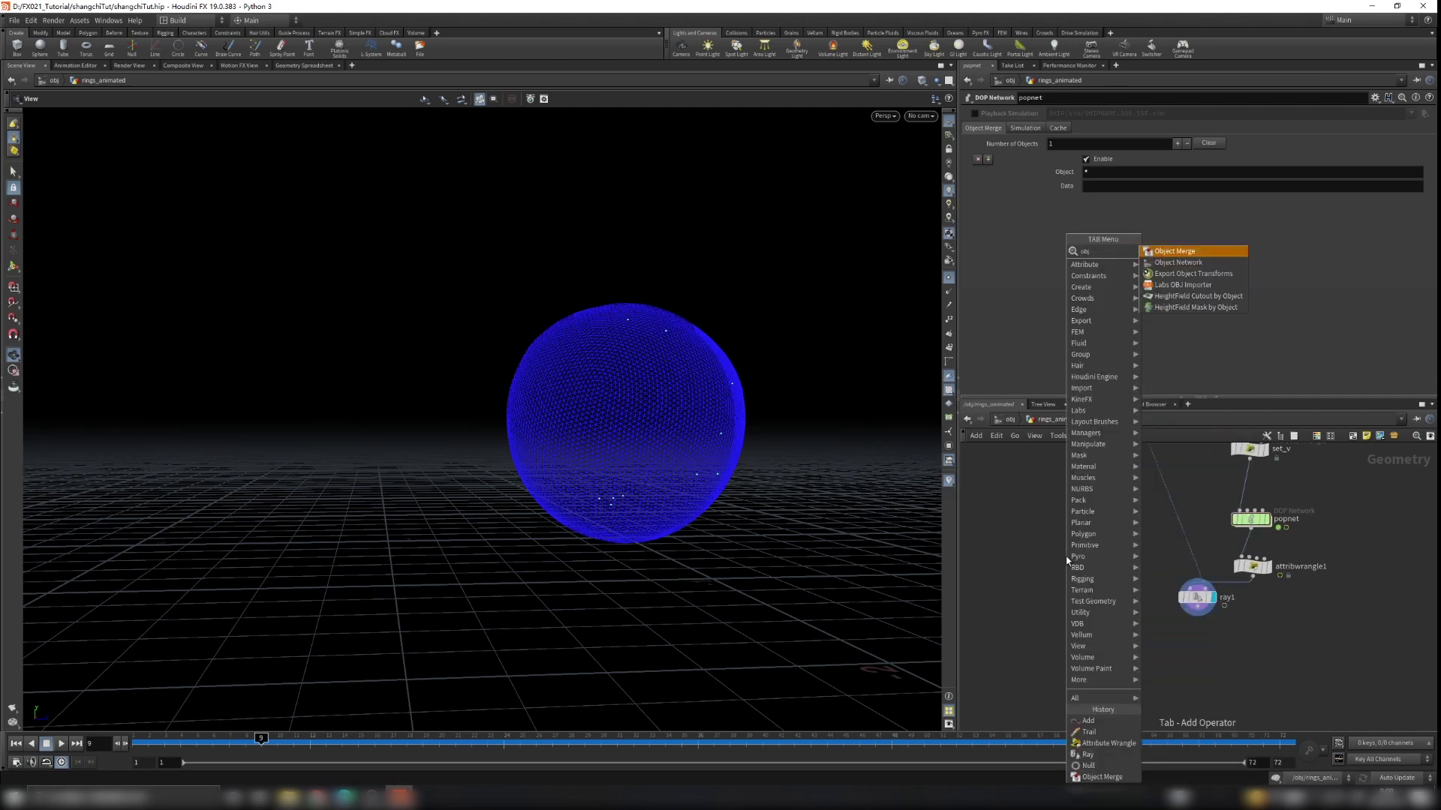
{"action": "key", "text": "Return"}
{"action": "left_click", "coordinate": [1122, 612]}
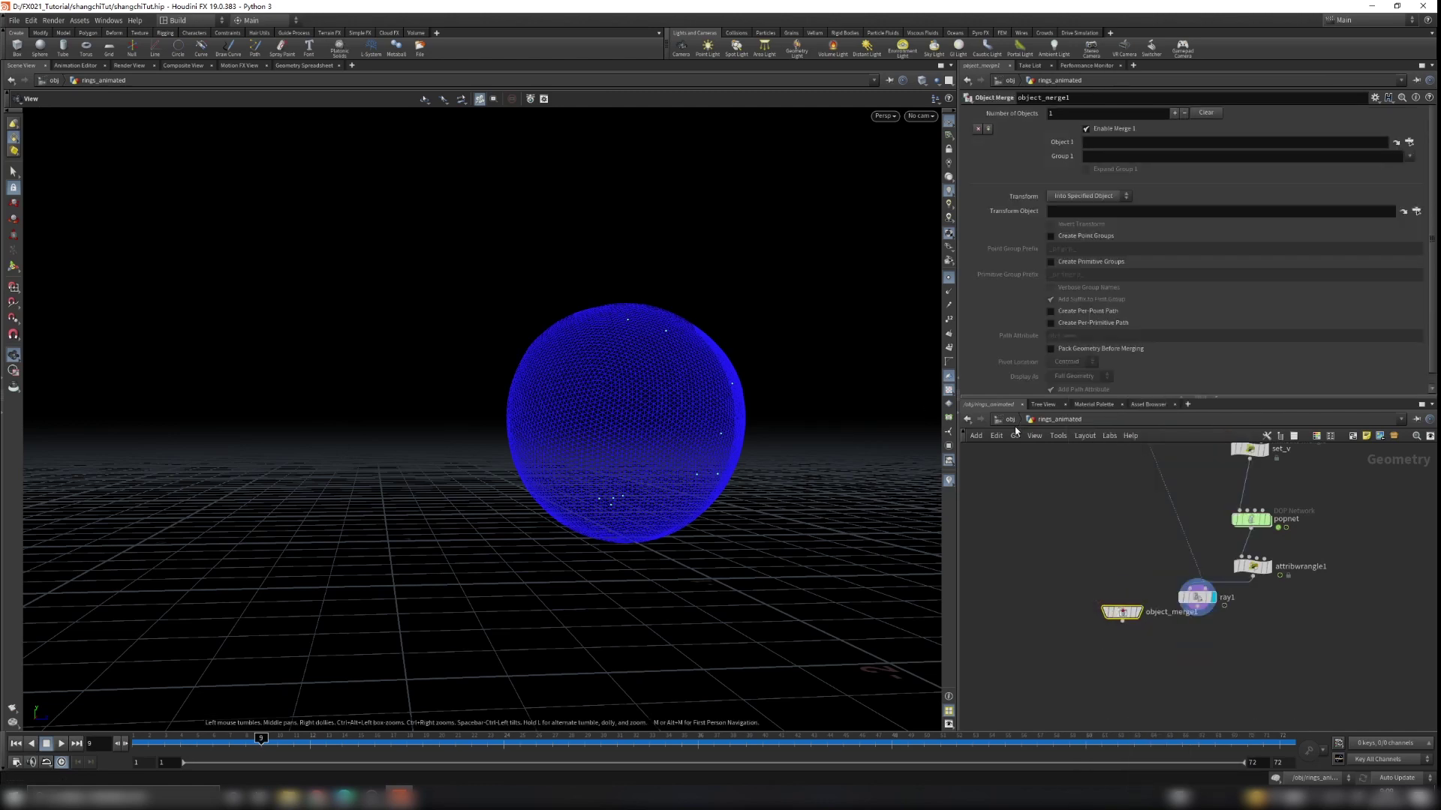
Copy the OUT null from the rings object and use /obj/rings/OUT as Object 1 of object_merge1
{"action": "key", "text": "u"}
{"action": "double_click", "coordinate": [1080, 574]}
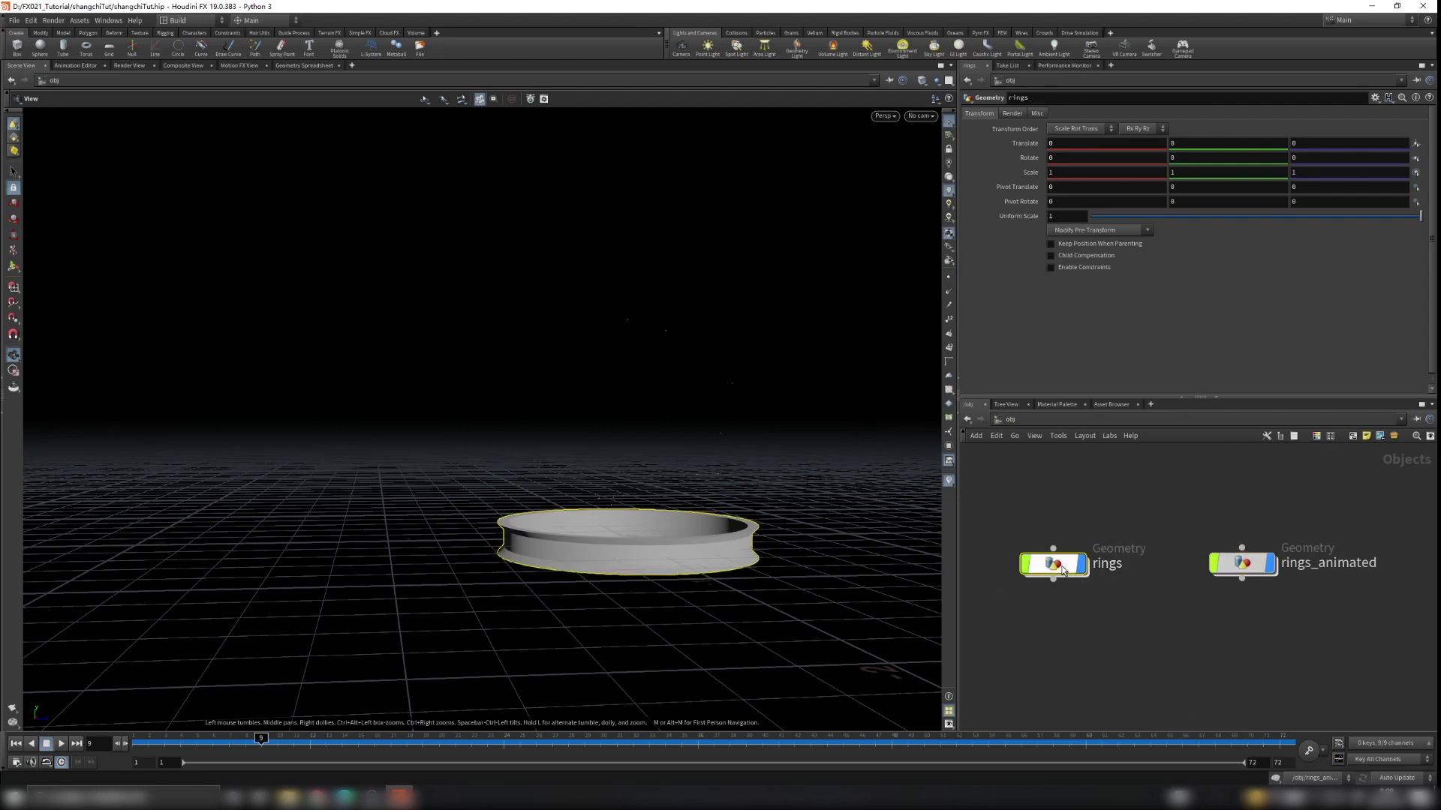
{"action": "left_click", "coordinate": [1010, 420]}
{"action": "double_click", "coordinate": [1241, 563]}
{"action": "middle_click_drag", "start_coordinate": [1183, 666], "coordinate": [1187, 634]}
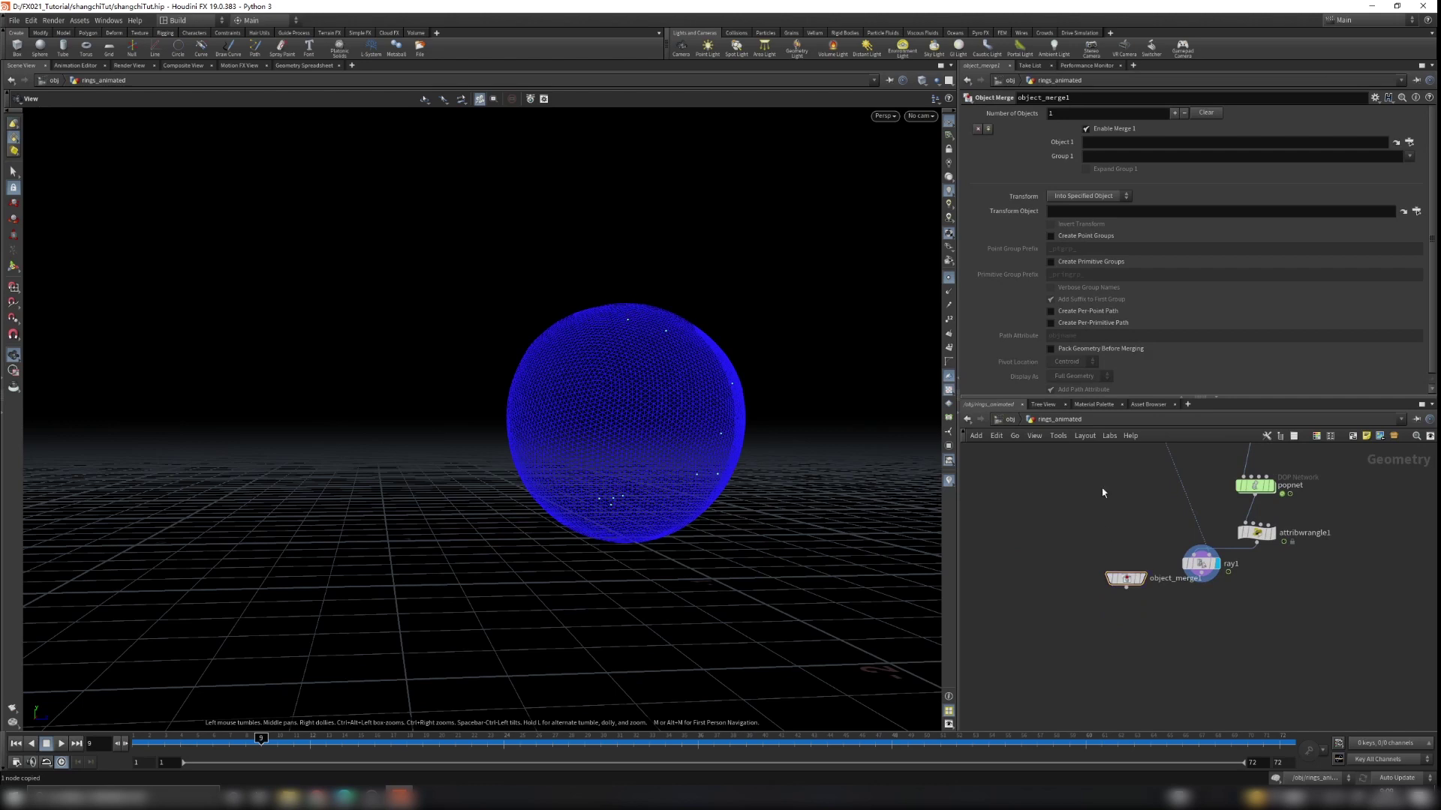
{"action": "left_click", "coordinate": [1118, 142]}
{"action": "type", "text": "/obj/rings/OUT"}
{"action": "left_click", "coordinate": [1149, 614]}
Template object_merge1 to compare the imported ring's size with the shield
{"action": "scroll", "coordinate": [1144, 596], "scroll_direction": "up", "scroll_amount": 2}
{"action": "left_click", "coordinate": [1133, 577]}
{"action": "left_click_drag", "start_coordinate": [551, 480], "coordinate": [732, 484]}
{"action": "right_click_drag", "start_coordinate": [731, 484], "coordinate": [615, 512]}
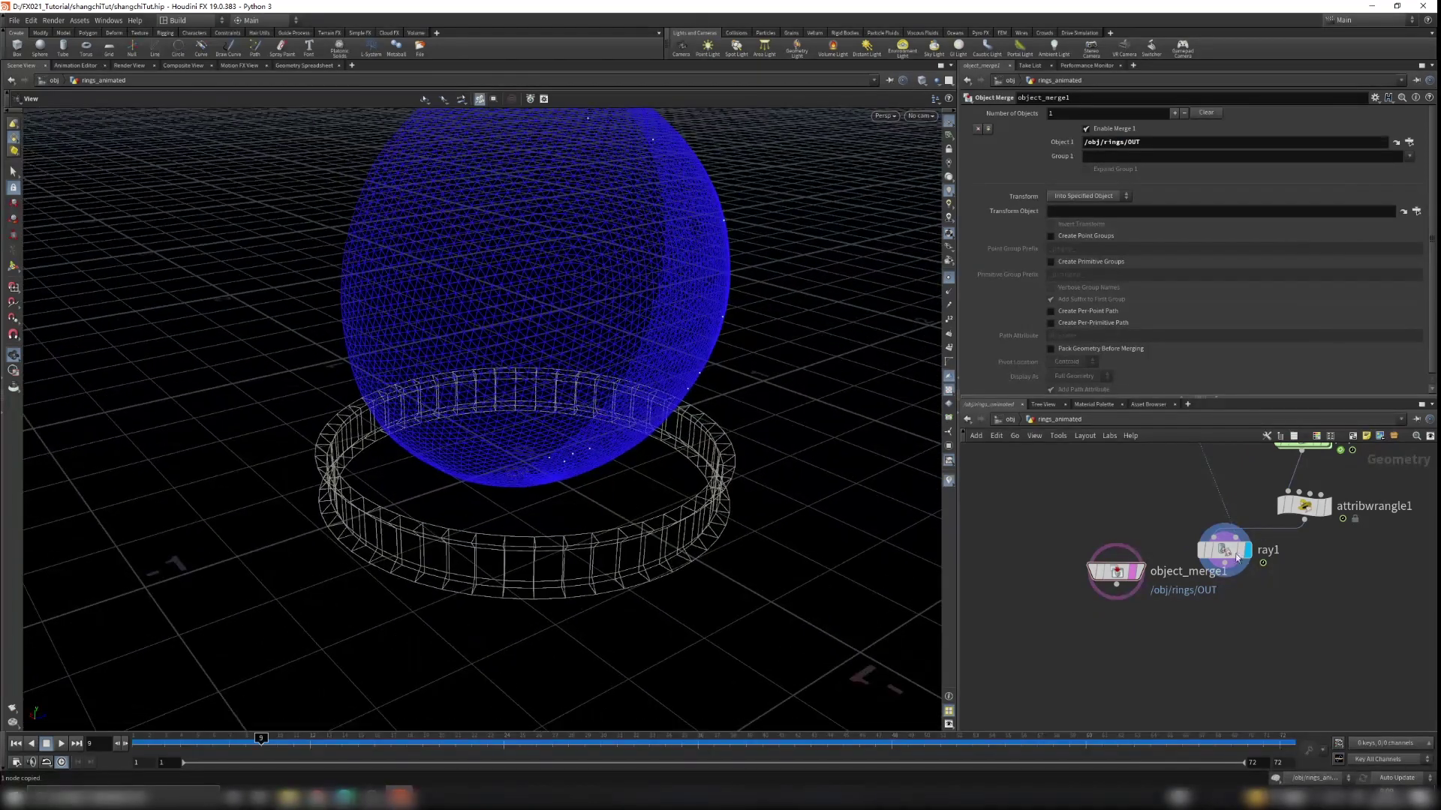
Insert a Transform node between normal1 and OUT in the rings network
{"action": "left_click", "coordinate": [1011, 420]}
{"action": "double_click", "coordinate": [1053, 566]}
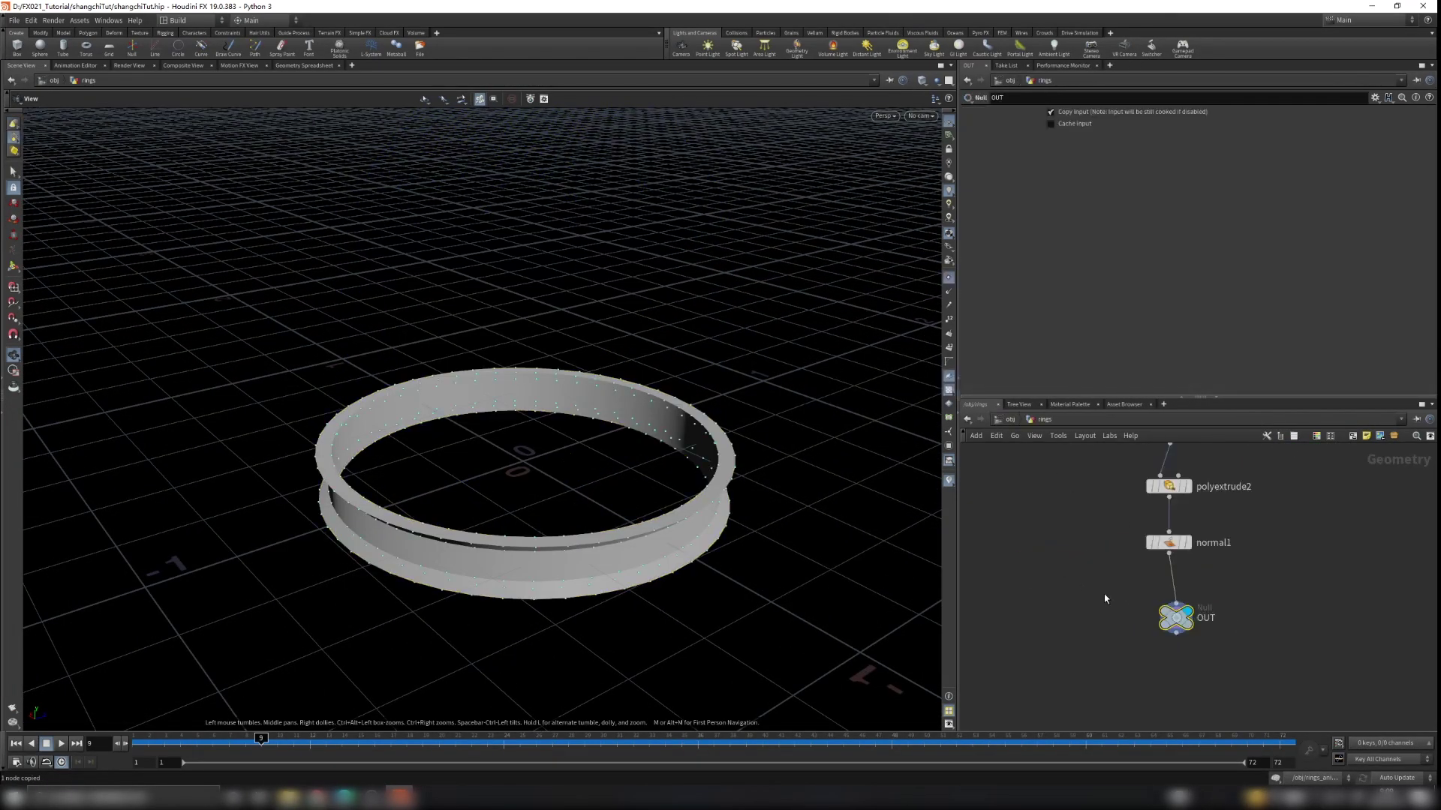
{"action": "left_click", "coordinate": [1136, 581]}
{"action": "key", "text": "Tab"}
{"action": "type", "text": "trq"}
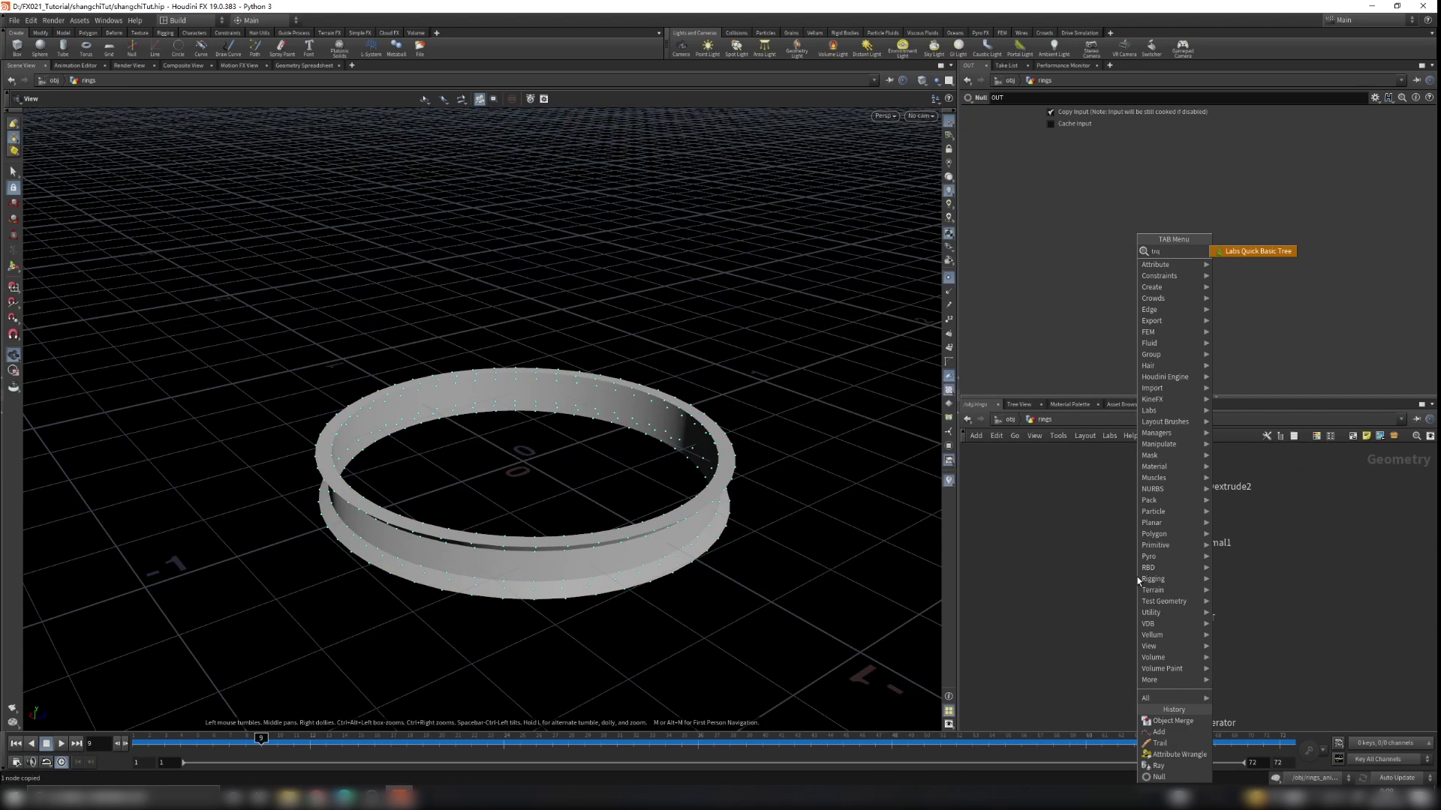
{"action": "key", "text": "BackSpace"}
{"action": "key", "text": "BackSpace"}
{"action": "type", "text": "rans"}
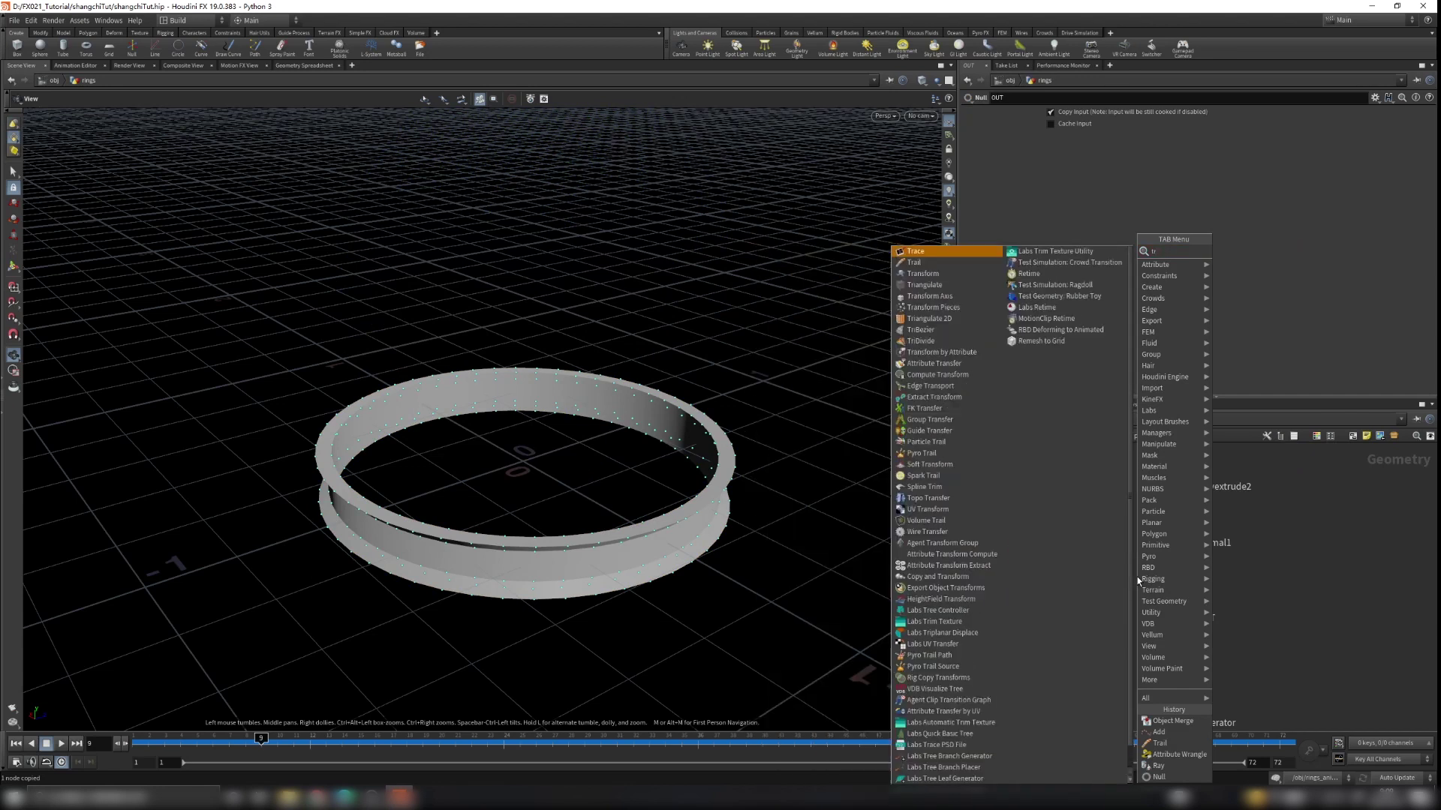
{"action": "key", "text": "Return"}
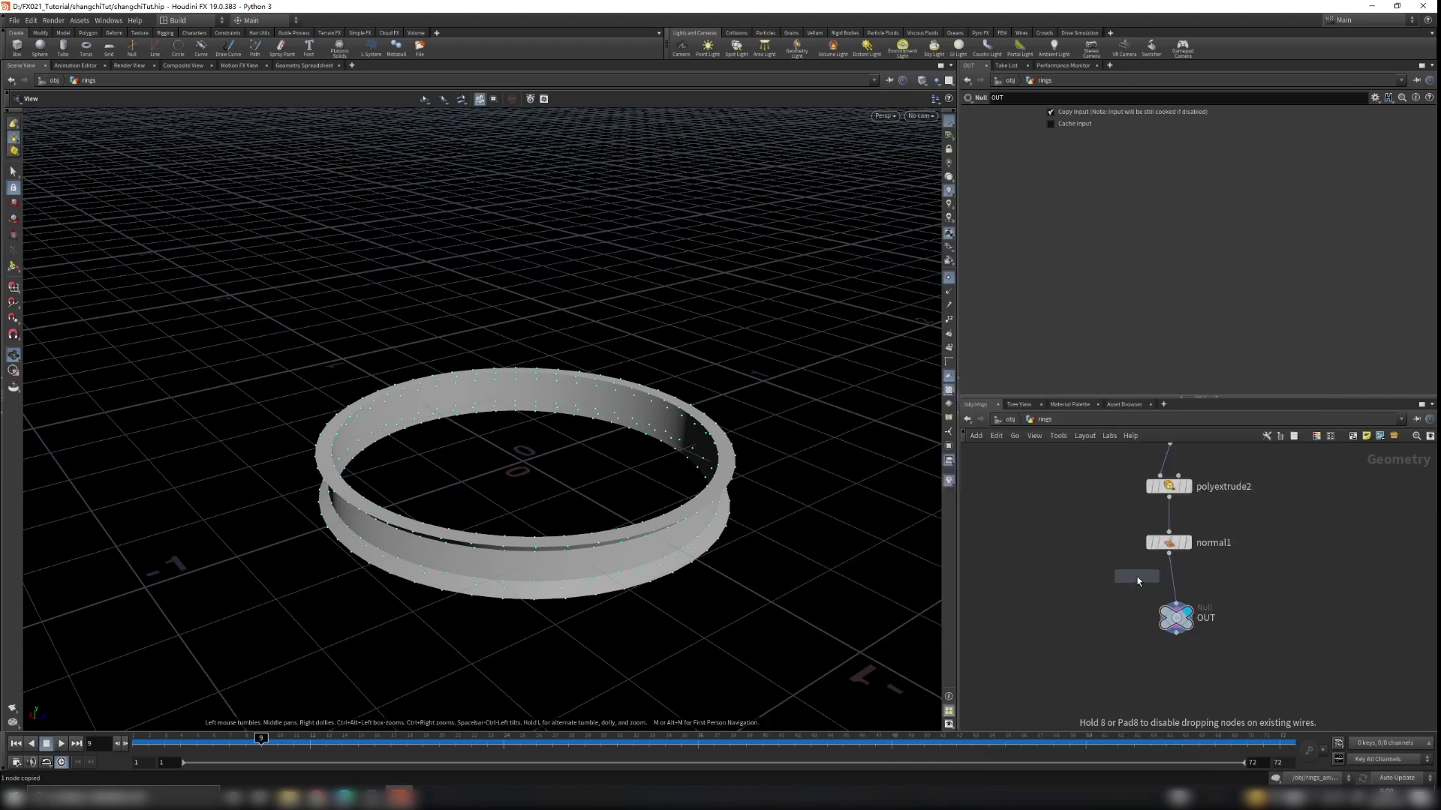
{"action": "left_click", "coordinate": [1175, 582]}
Set transform1's uniform scale to 0.1 and return to rings_animated to compare the ring with the shield
{"action": "left_click_drag", "start_coordinate": [1124, 213], "coordinate": [1095, 221]}
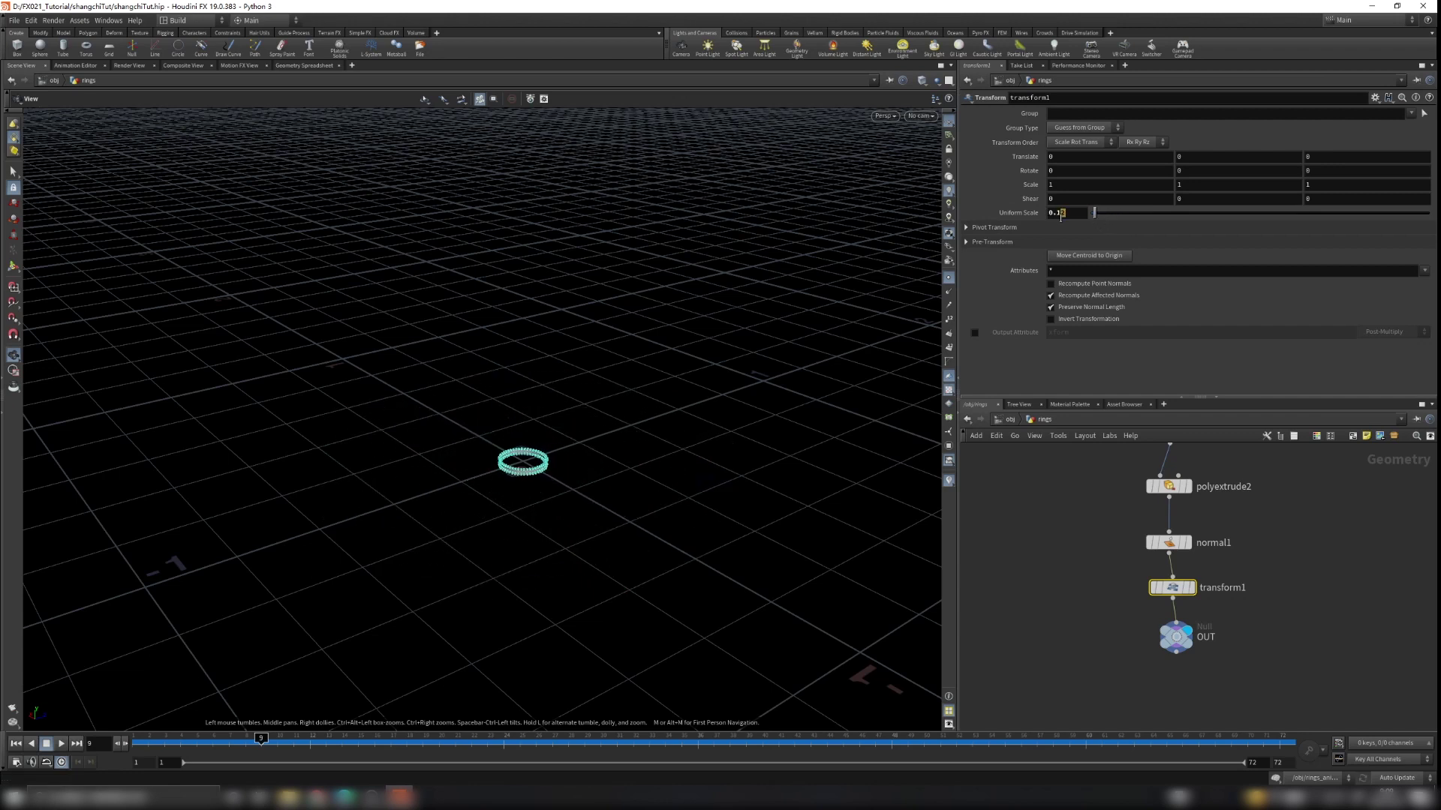
{"action": "key", "text": "Return"}
{"action": "left_click", "coordinate": [1016, 422]}
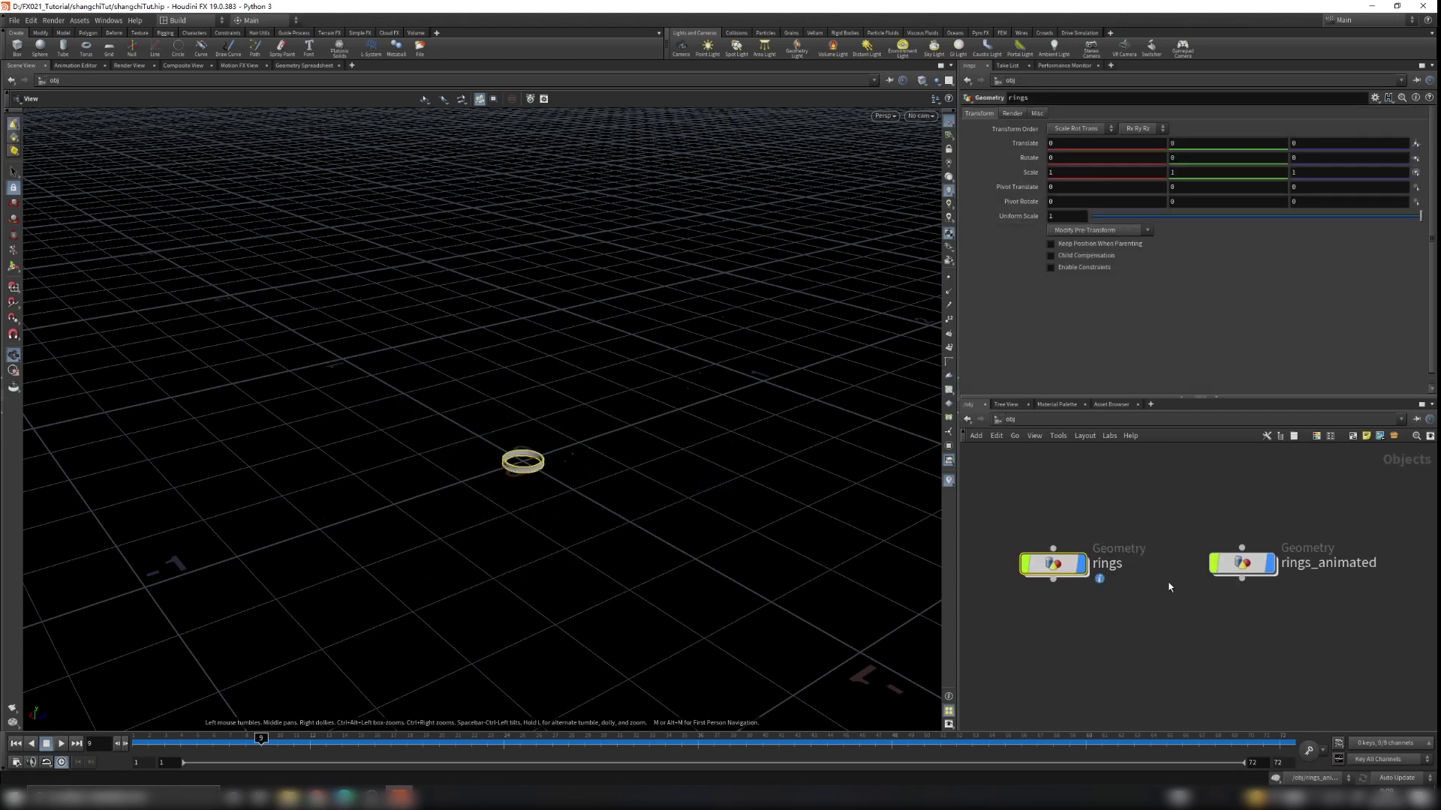
{"action": "double_click", "coordinate": [1246, 568]}
{"action": "left_click_drag", "start_coordinate": [515, 508], "coordinate": [589, 459]}
Add a Copy to Points node in rings_animated, using object_merge1 as the geometry and ray1 as the target points
{"action": "left_click_drag", "start_coordinate": [1116, 579], "coordinate": [1066, 571]}
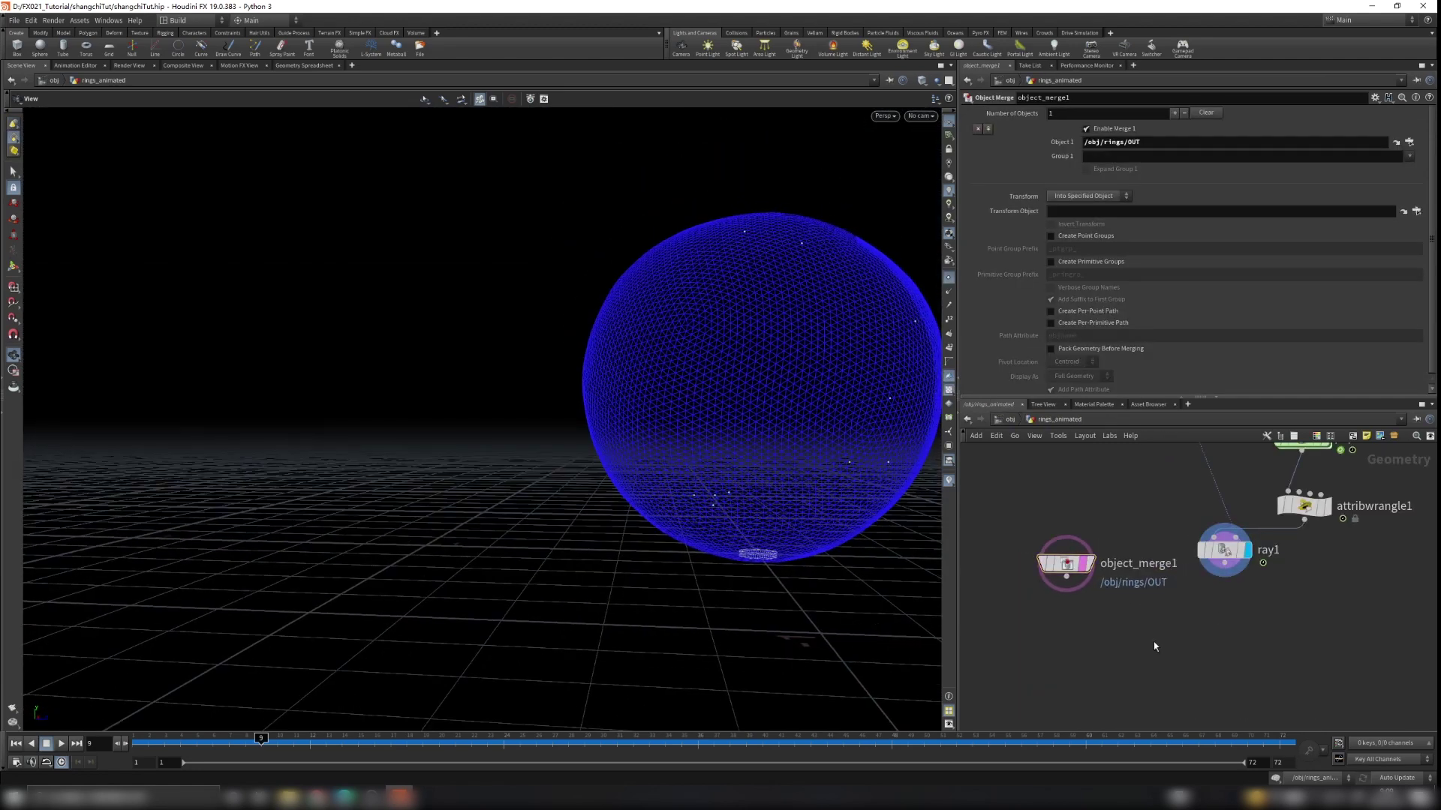
{"action": "key", "text": "Tab"}
{"action": "type", "text": "copy"}
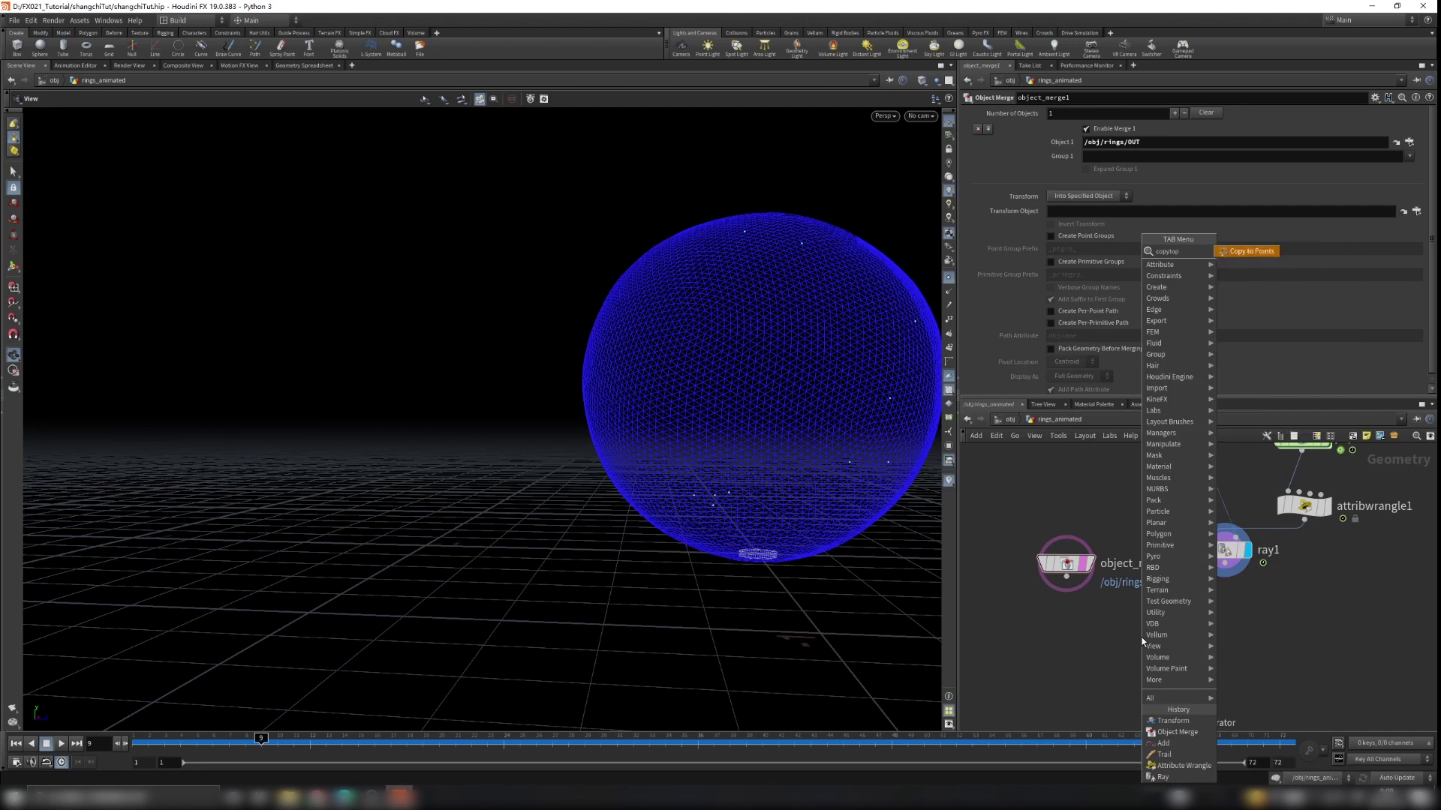
{"action": "key", "text": "Return"}
{"action": "left_click", "coordinate": [1141, 637]}
{"action": "left_click_drag", "start_coordinate": [1066, 577], "coordinate": [1149, 647]}
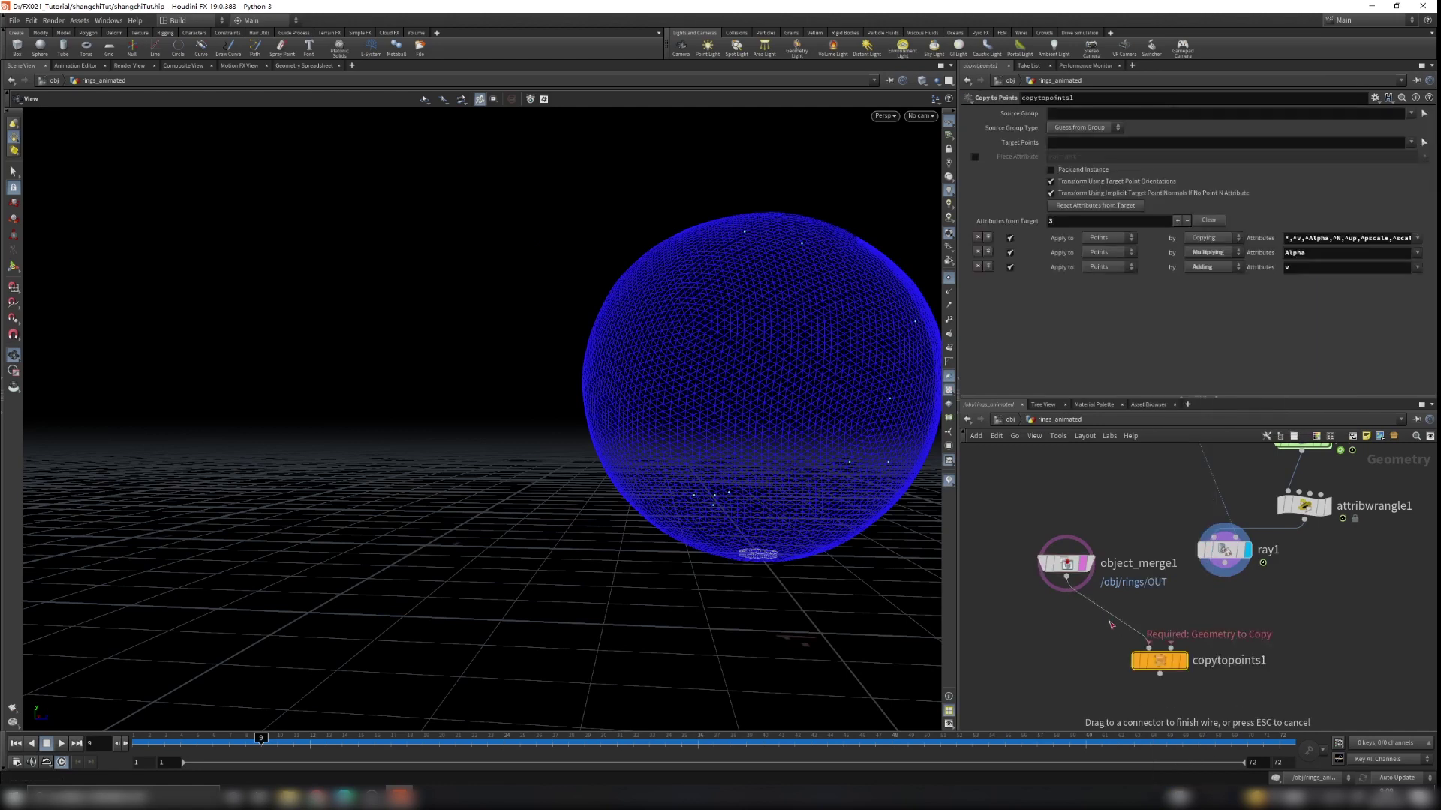
{"action": "mouse_move", "coordinate": [1163, 638]}
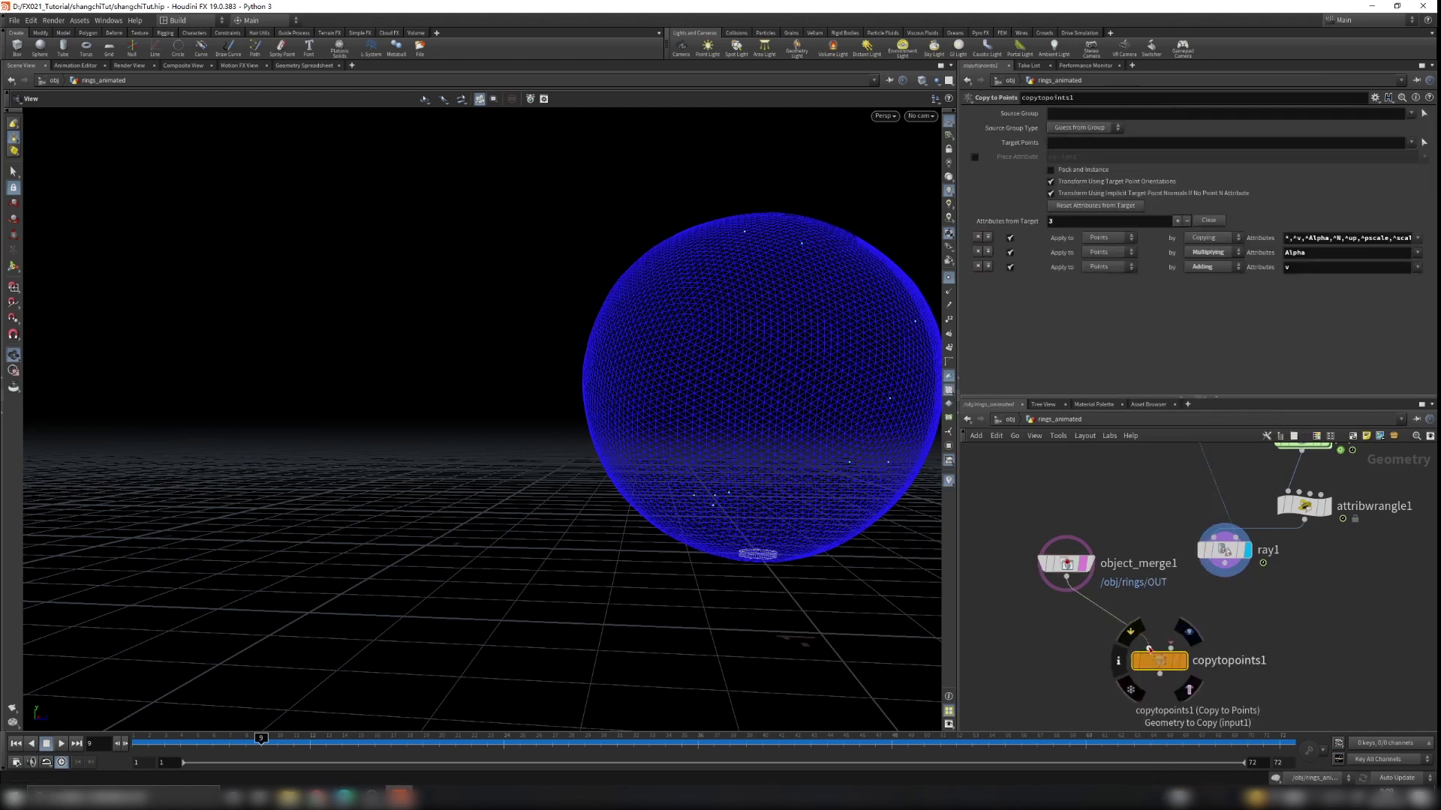
{"action": "left_click_drag", "start_coordinate": [1207, 605], "coordinate": [1171, 661]}
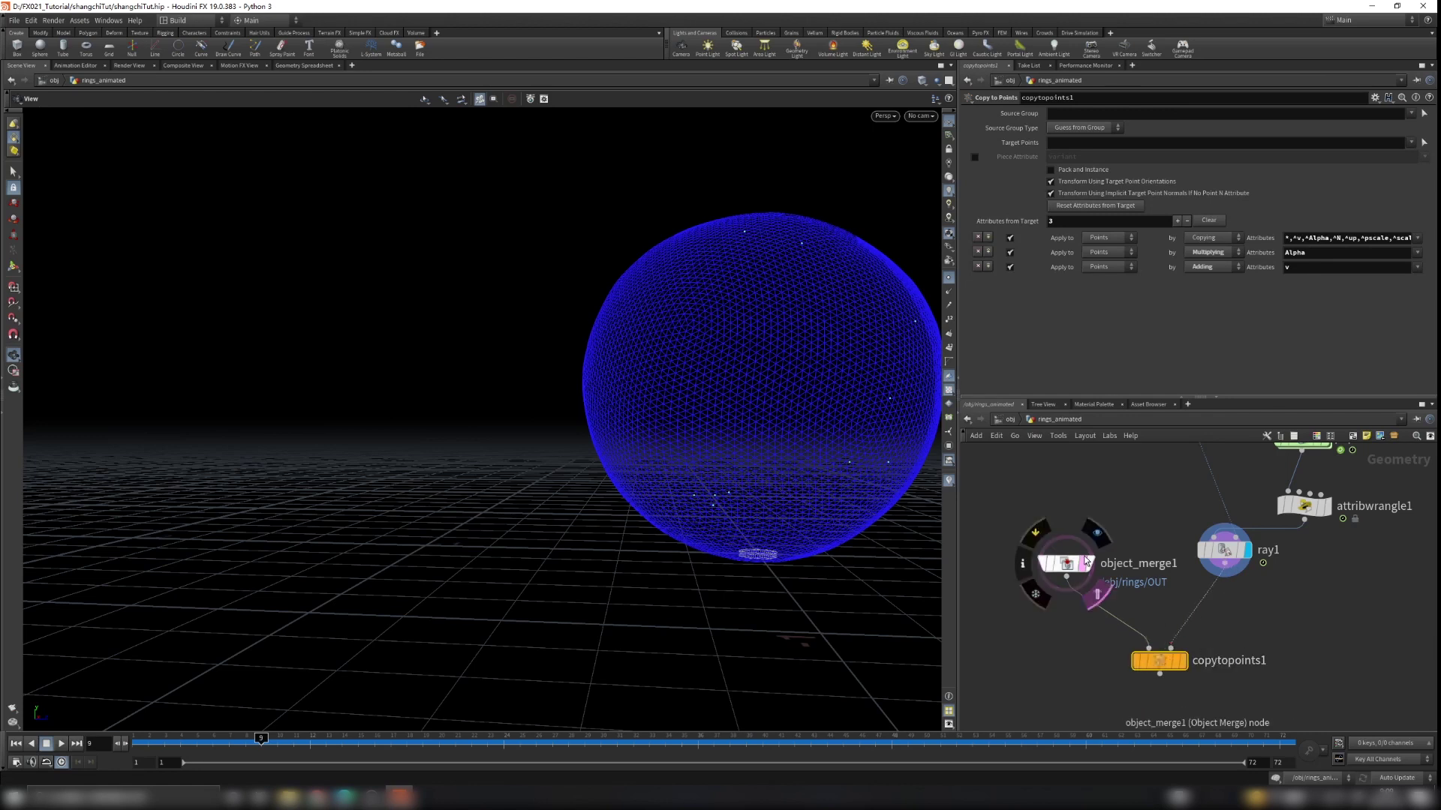
Display copytopoints1 and turn off point display in the viewport to see the copied rings clearly
{"action": "left_click", "coordinate": [1182, 660]}
{"action": "scroll", "coordinate": [1220, 561], "scroll_direction": "down", "scroll_amount": 5}
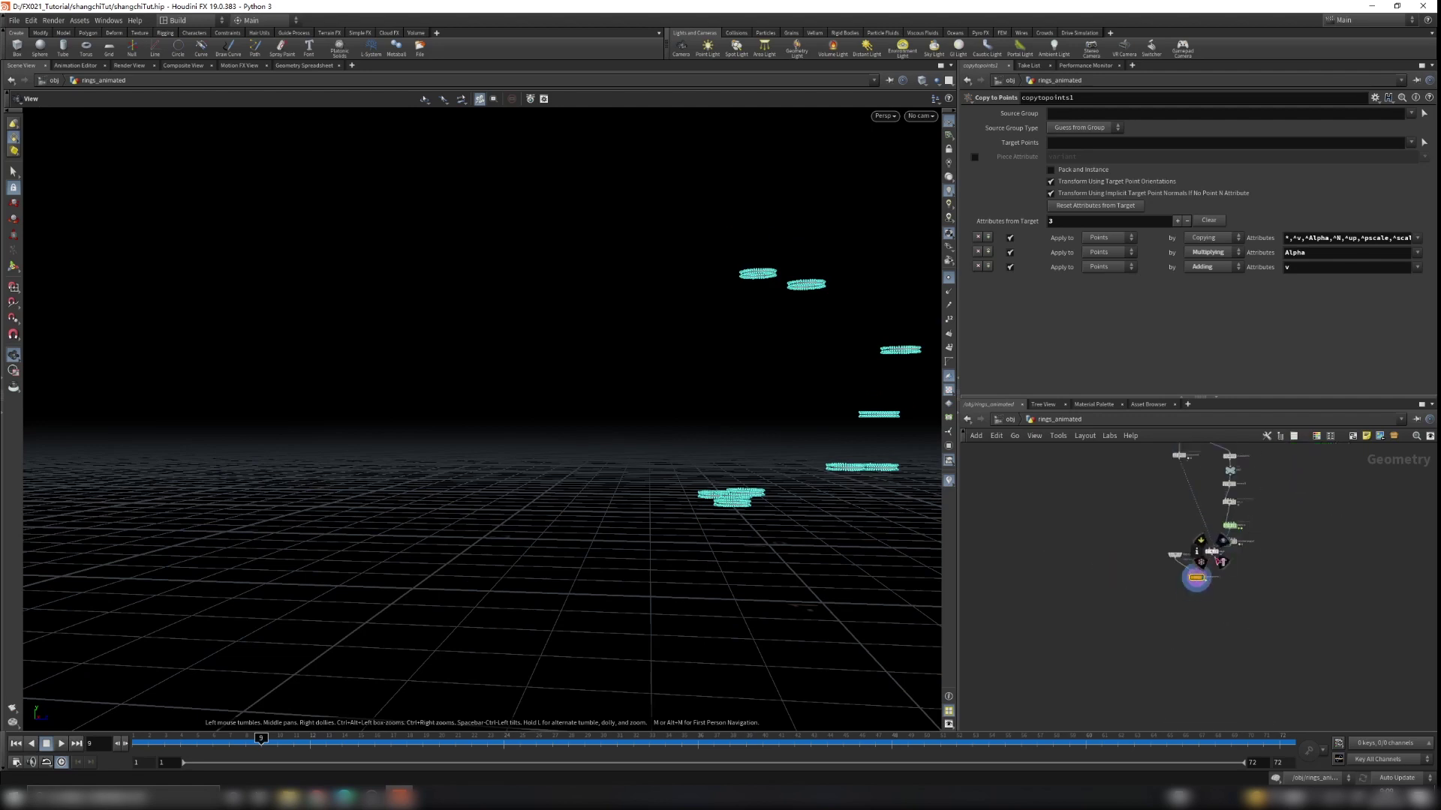
{"action": "left_click_drag", "start_coordinate": [796, 479], "coordinate": [890, 438]}
{"action": "left_click", "coordinate": [949, 278]}
{"action": "left_click_drag", "start_coordinate": [801, 409], "coordinate": [660, 405]}
Play back the copied rings, inspect their motion from several angles, and scrub to frame 44
{"action": "left_click", "coordinate": [61, 743]}
{"action": "left_click_drag", "start_coordinate": [283, 633], "coordinate": [600, 509]}
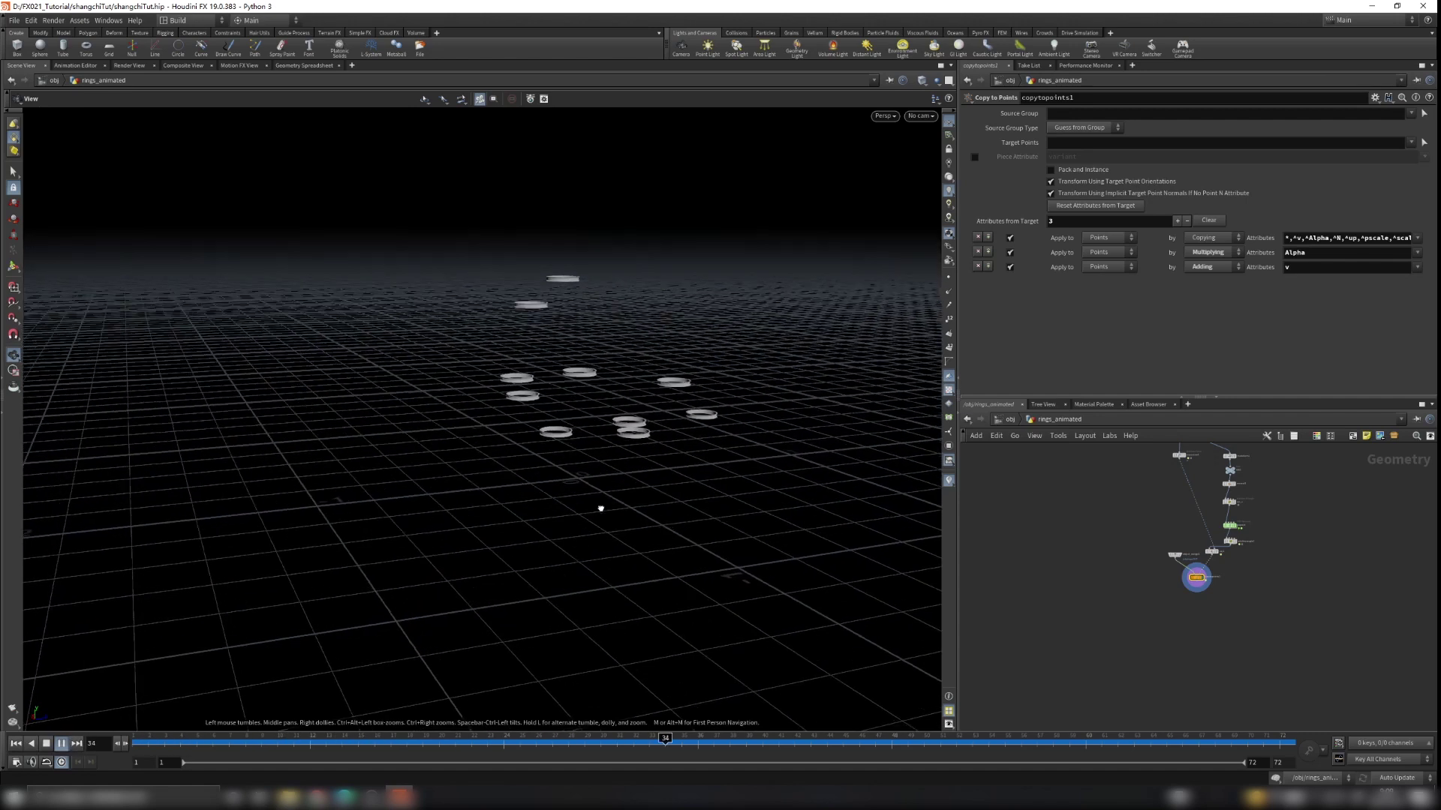
{"action": "left_click_drag", "start_coordinate": [482, 585], "coordinate": [609, 366]}
{"action": "scroll", "coordinate": [1261, 596], "scroll_direction": "up", "scroll_amount": 5}
{"action": "left_click_drag", "start_coordinate": [701, 379], "coordinate": [714, 446]}
{"action": "left_click_drag", "start_coordinate": [510, 207], "coordinate": [561, 231]}
{"action": "left_click_drag", "start_coordinate": [300, 739], "coordinate": [826, 738]}
Examine the orientation of the copied rings up close and check the normal code in attribwrangle1
{"action": "middle_click_drag", "start_coordinate": [1163, 535], "coordinate": [1172, 645]}
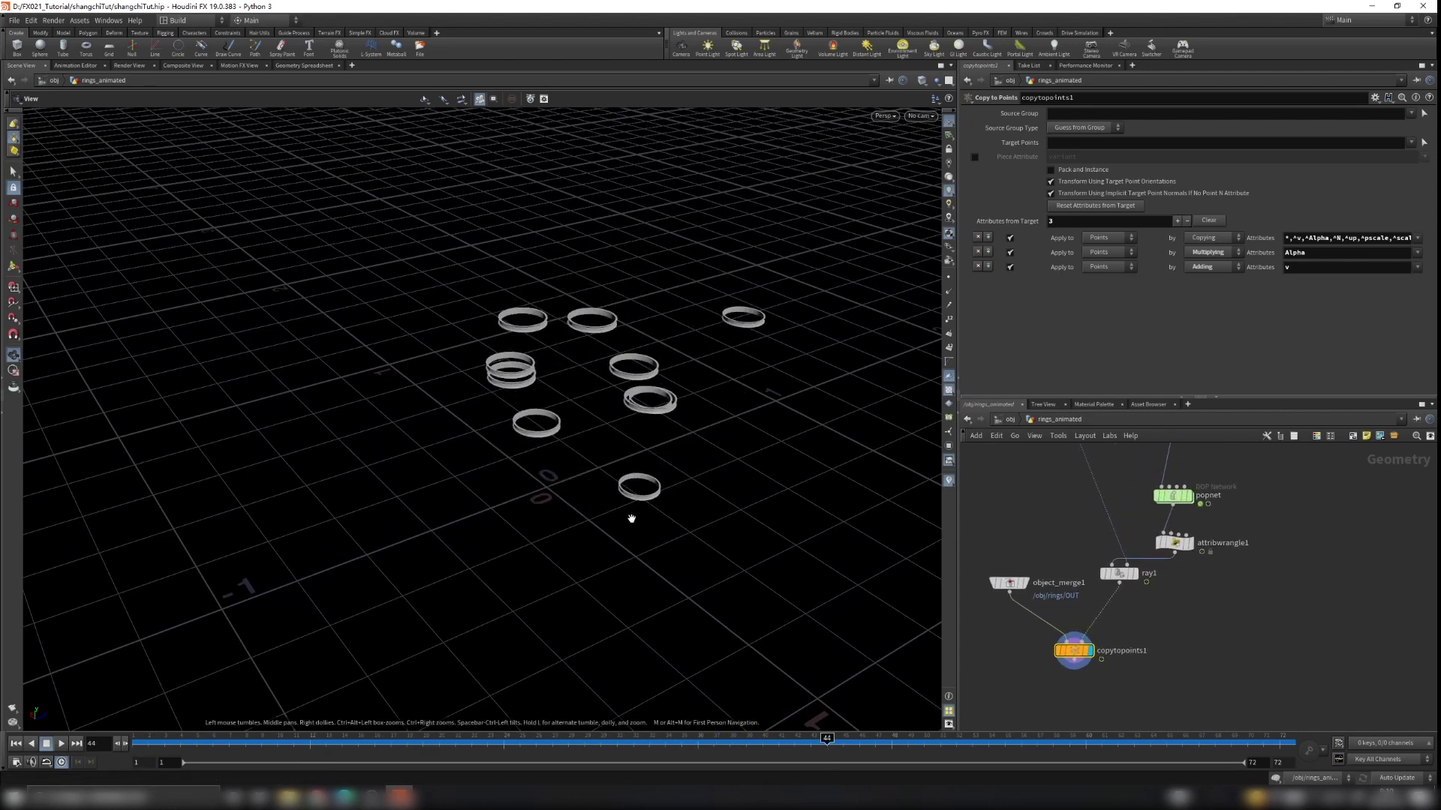
{"action": "left_click_drag", "start_coordinate": [631, 518], "coordinate": [602, 421]}
{"action": "scroll", "coordinate": [515, 296], "scroll_direction": "up", "scroll_amount": 3}
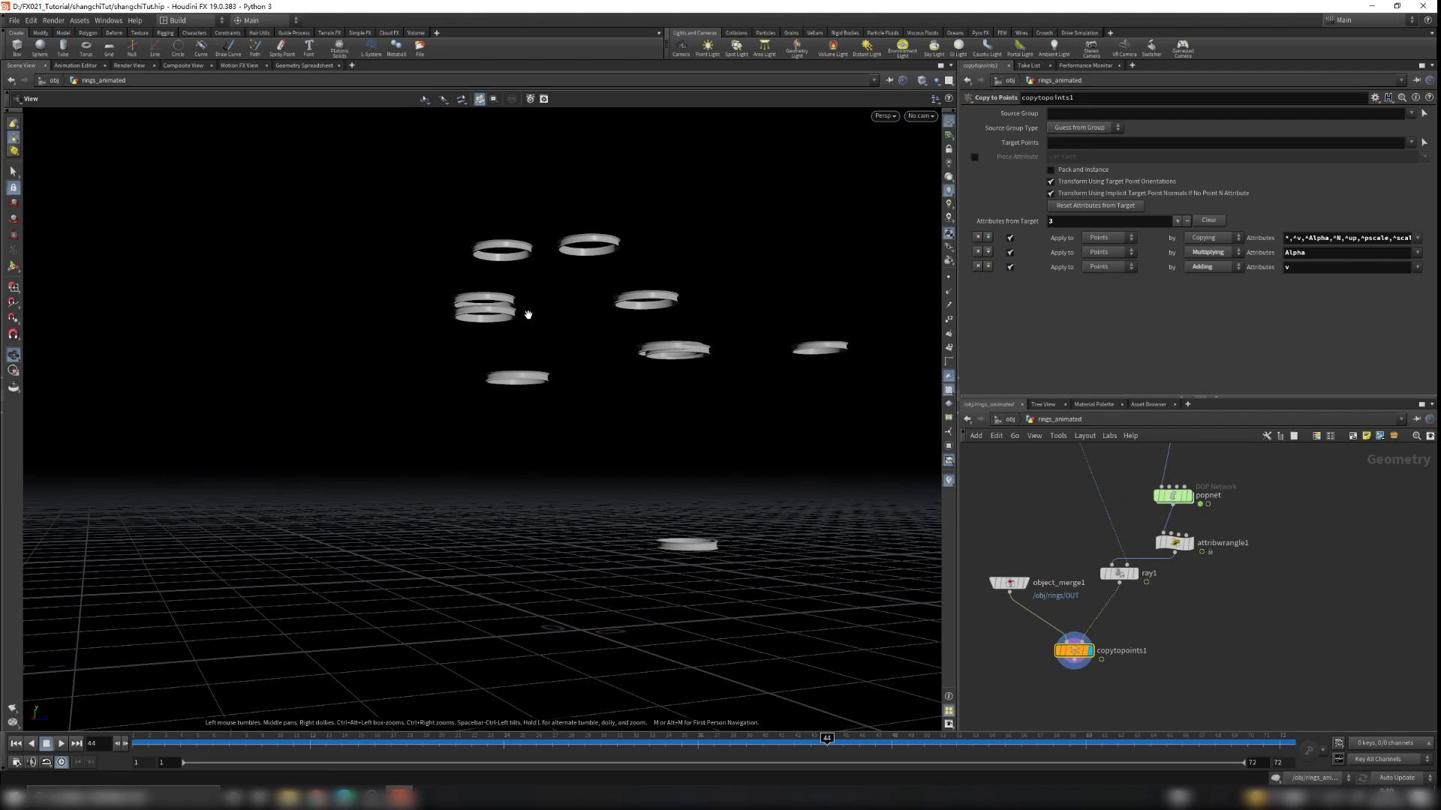
{"action": "scroll", "coordinate": [1125, 606], "scroll_direction": "up", "scroll_amount": 3}
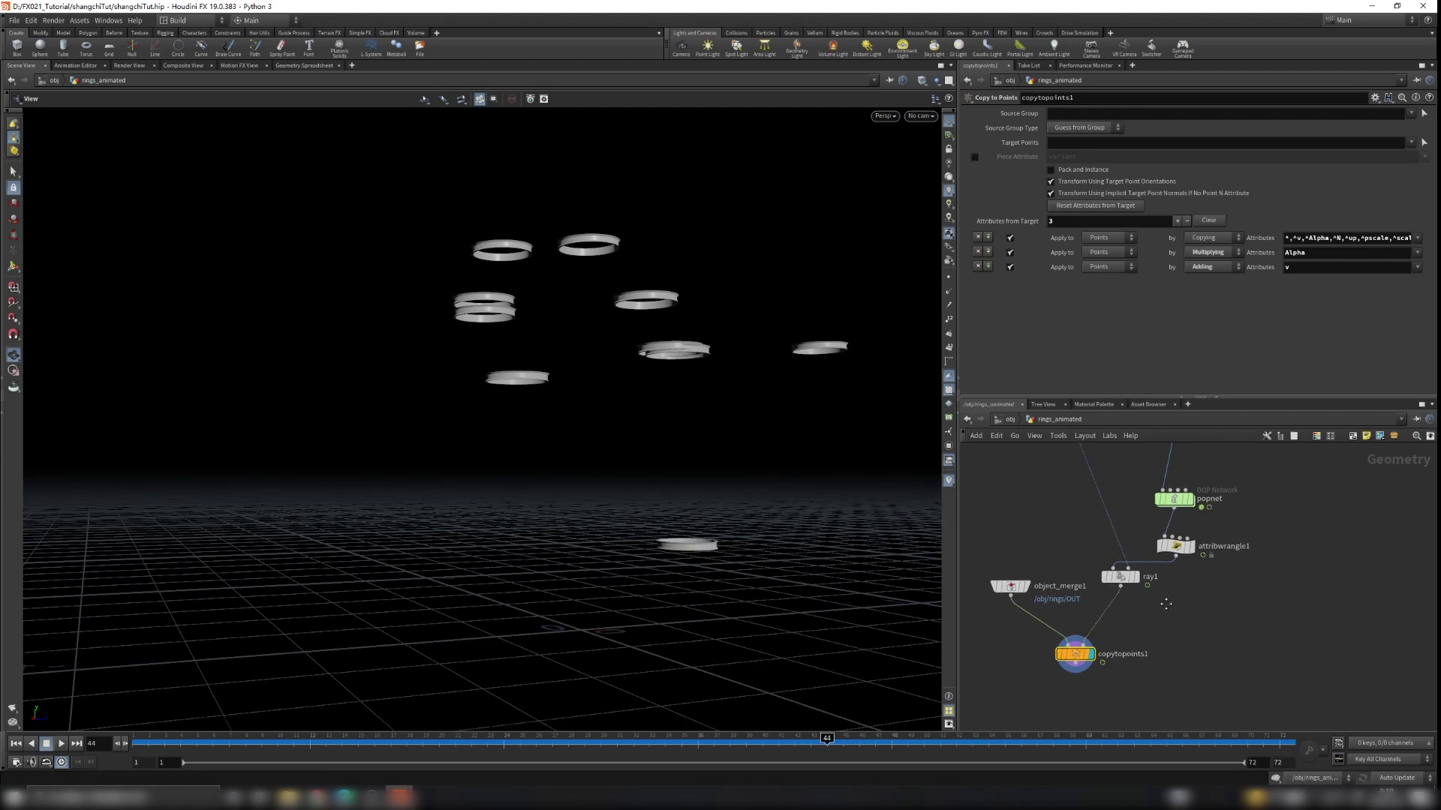
{"action": "left_click", "coordinate": [1187, 576]}
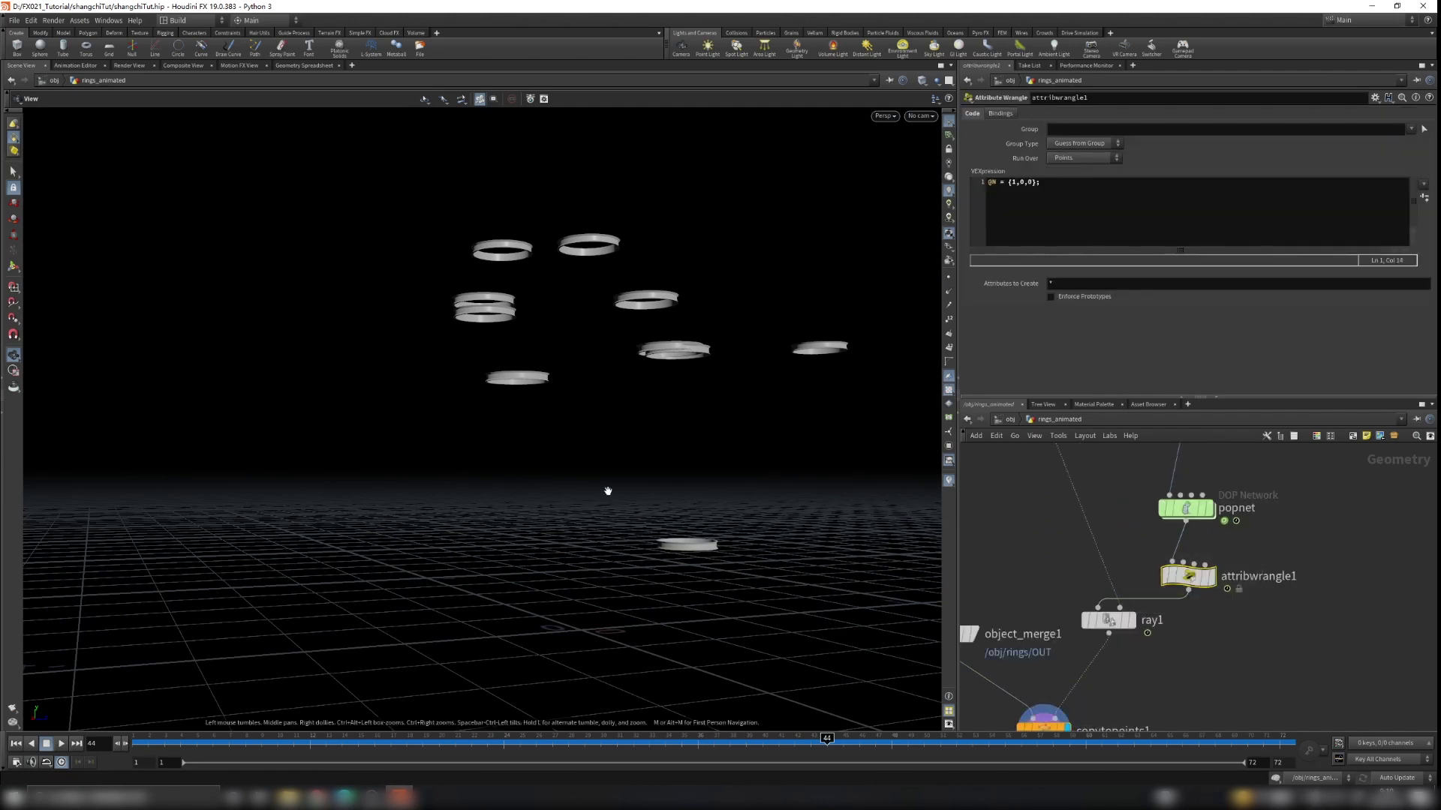
{"action": "scroll", "coordinate": [609, 492], "scroll_direction": "down", "scroll_amount": 4}
{"action": "left_click_drag", "start_coordinate": [624, 489], "coordinate": [590, 339]}
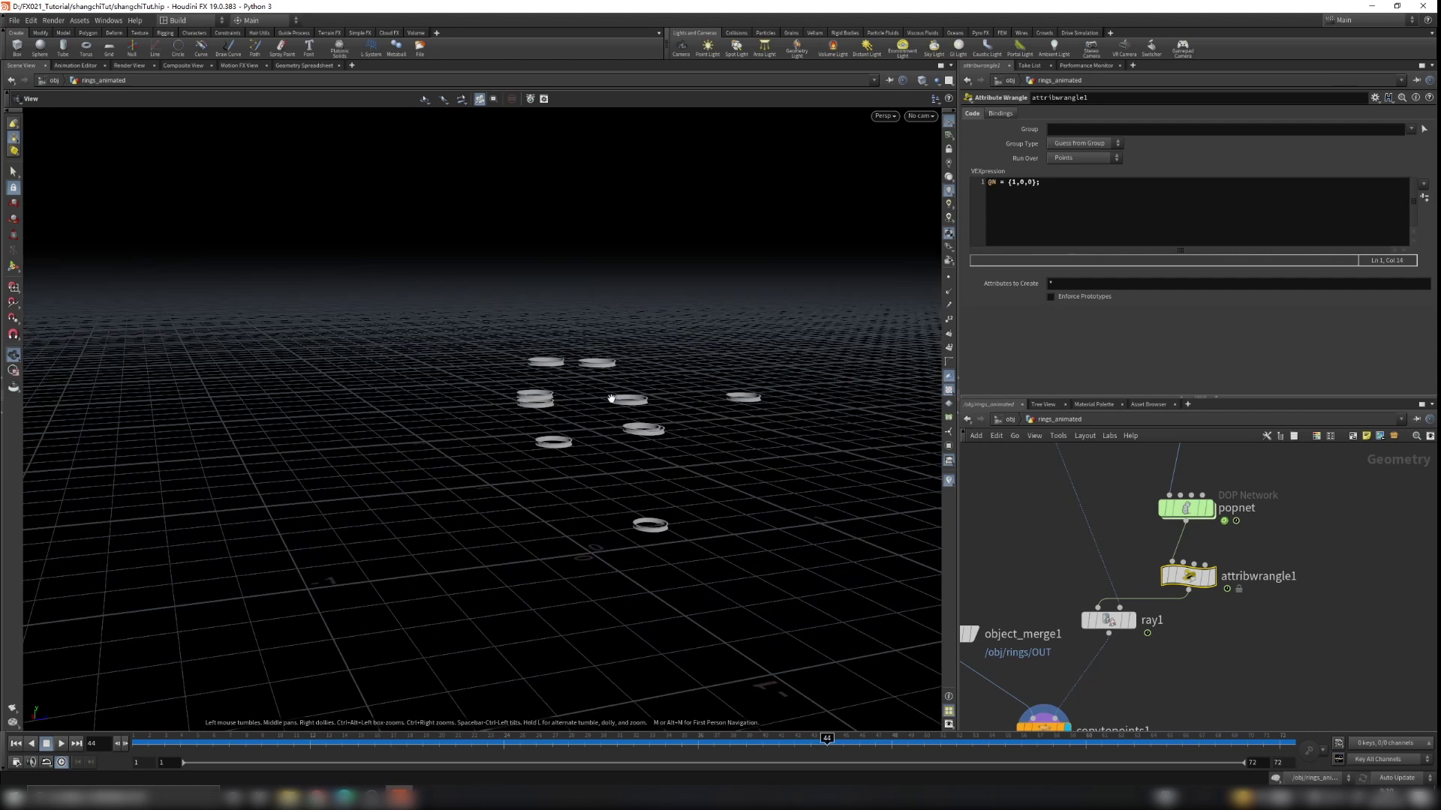
Go back to the first frame and insert an Attribute Randomize node between ray1 and copytopoints1
{"action": "left_click", "coordinate": [17, 744]}
{"action": "middle_click_drag", "start_coordinate": [1154, 670], "coordinate": [1231, 575]}
{"action": "left_click_drag", "start_coordinate": [1122, 637], "coordinate": [1111, 697]}
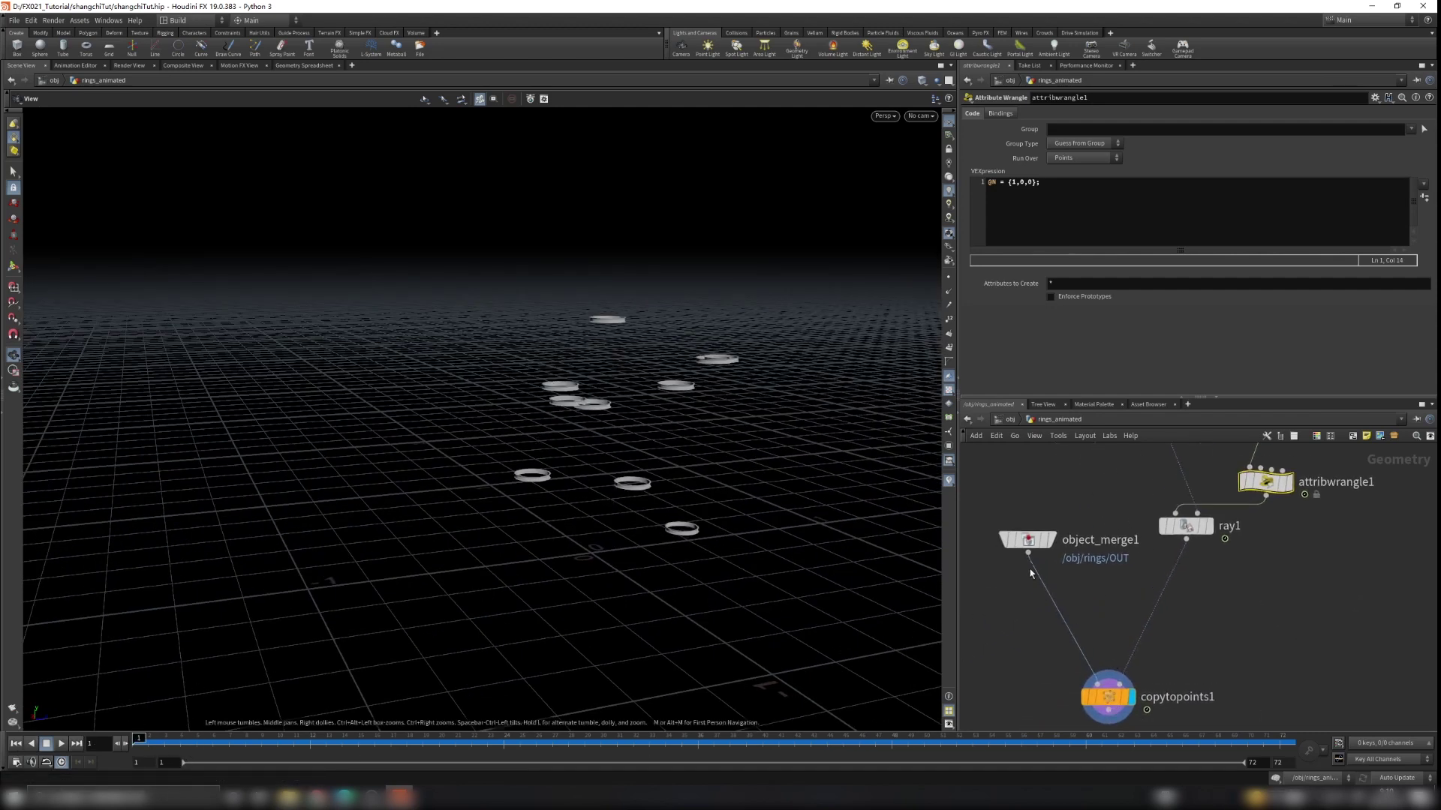
{"action": "key", "text": "Tab"}
{"action": "type", "text": "at"}
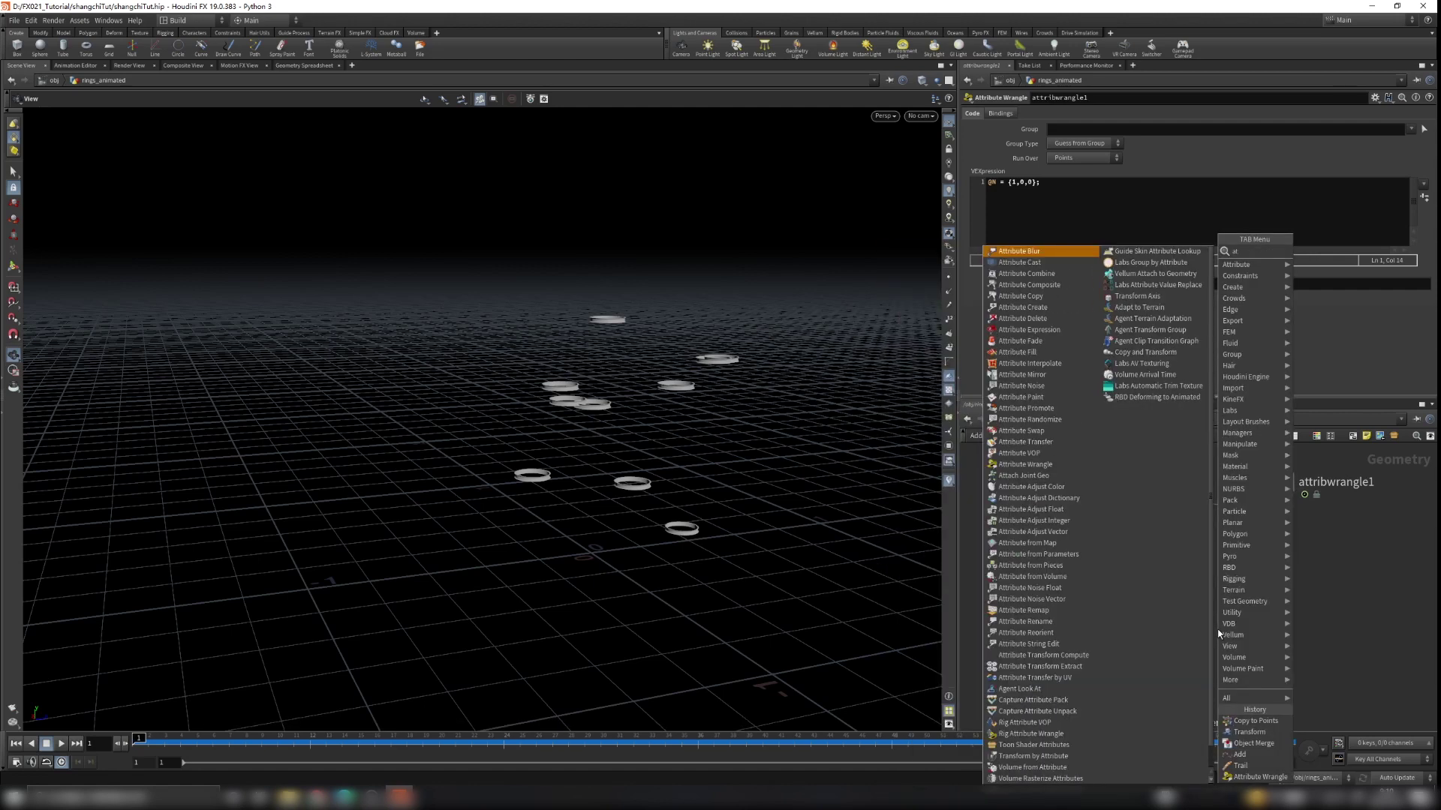
{"action": "type", "text": "tr"}
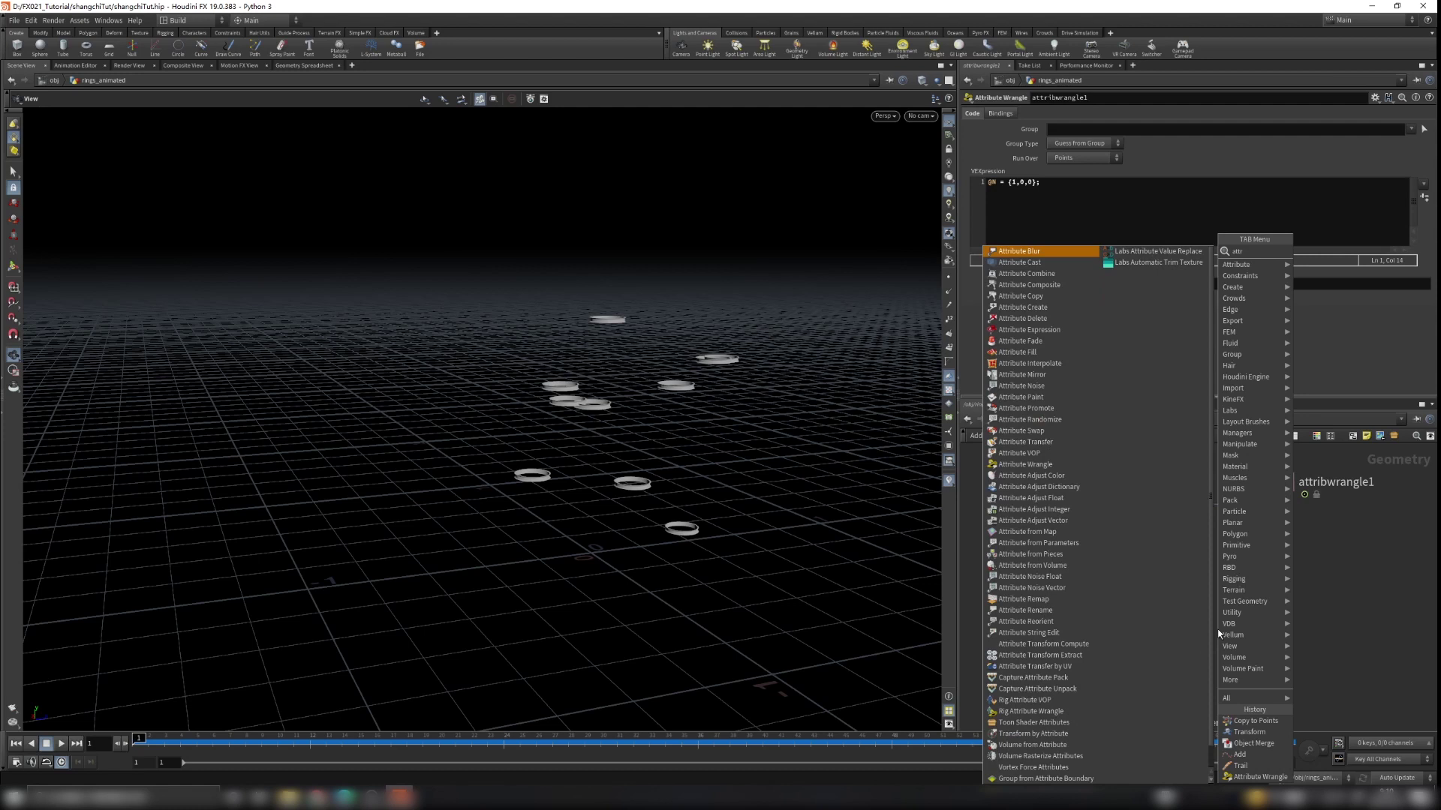
{"action": "type", "text": "an"}
{"action": "key", "text": "Return"}
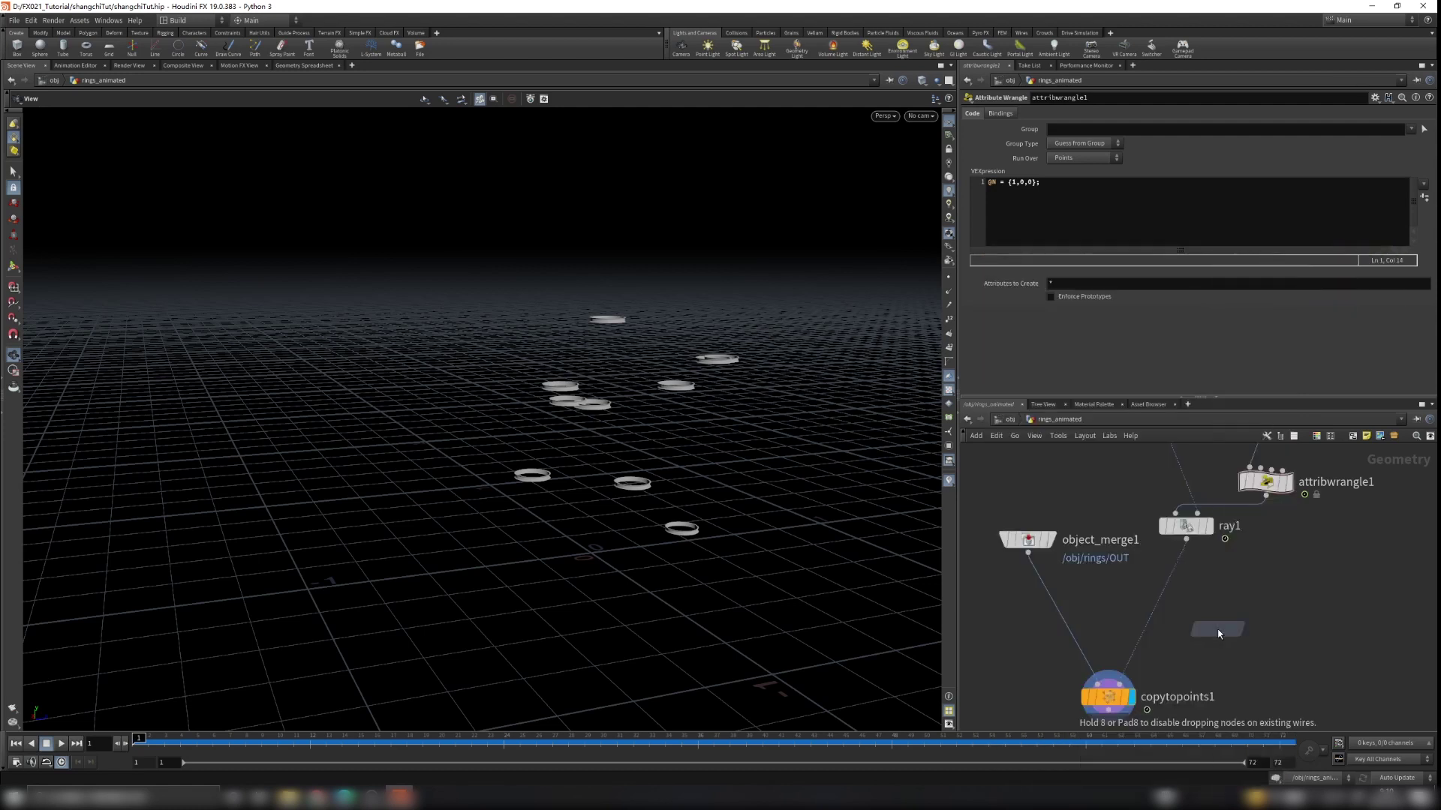
{"action": "left_click", "coordinate": [1158, 617]}
{"action": "left_click_drag", "start_coordinate": [1155, 586], "coordinate": [1191, 603]}
Set attribrandomize1's attribute name to N so the rings' orientations are randomized
{"action": "left_click_drag", "start_coordinate": [559, 490], "coordinate": [529, 443]}
{"action": "double_click", "coordinate": [1071, 157]}
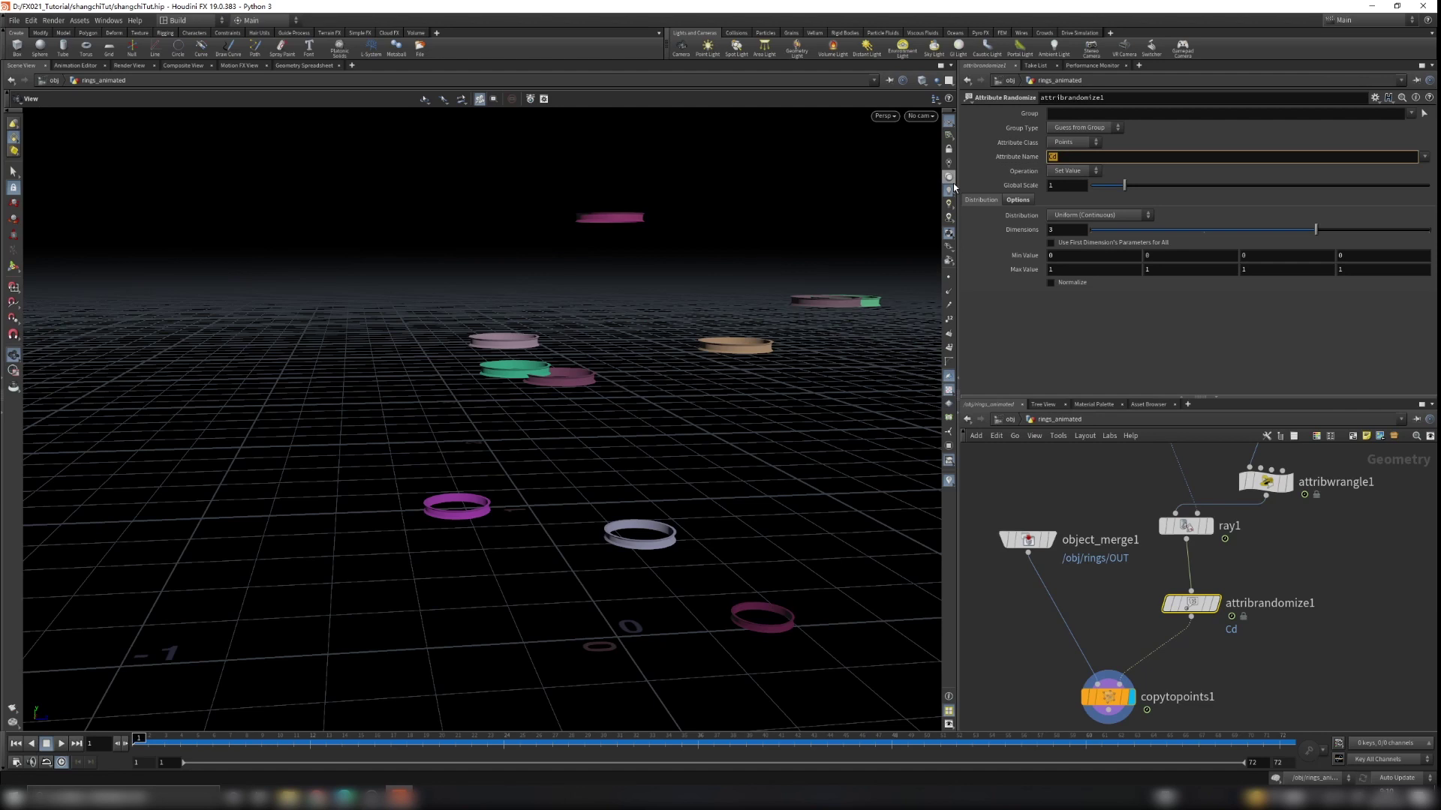
{"action": "type", "text": "N"}
{"action": "key", "text": "Return"}
Play back the randomly oriented rings and inspect their motion and tilt from several angles
{"action": "left_click_drag", "start_coordinate": [547, 476], "coordinate": [588, 488]}
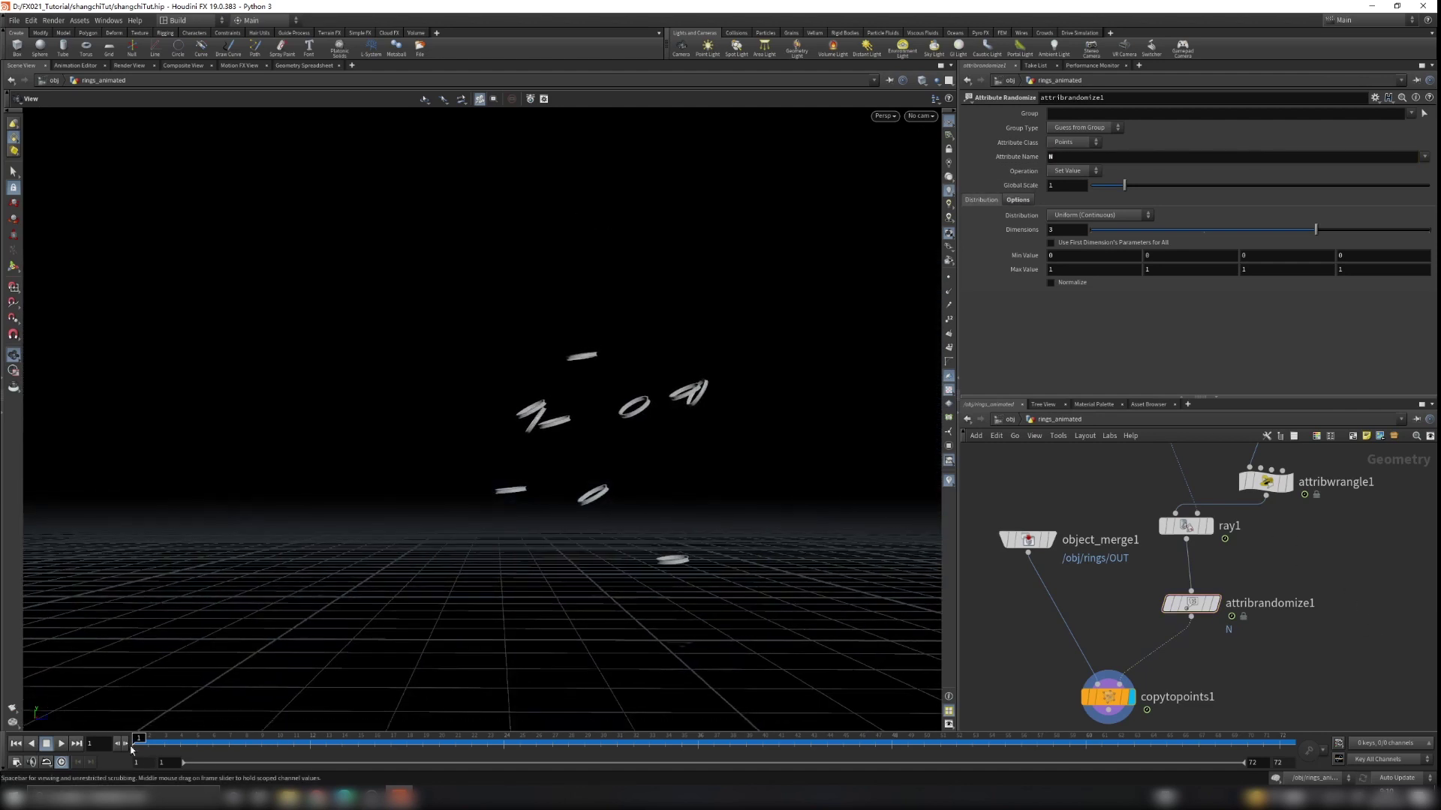
{"action": "left_click", "coordinate": [62, 745]}
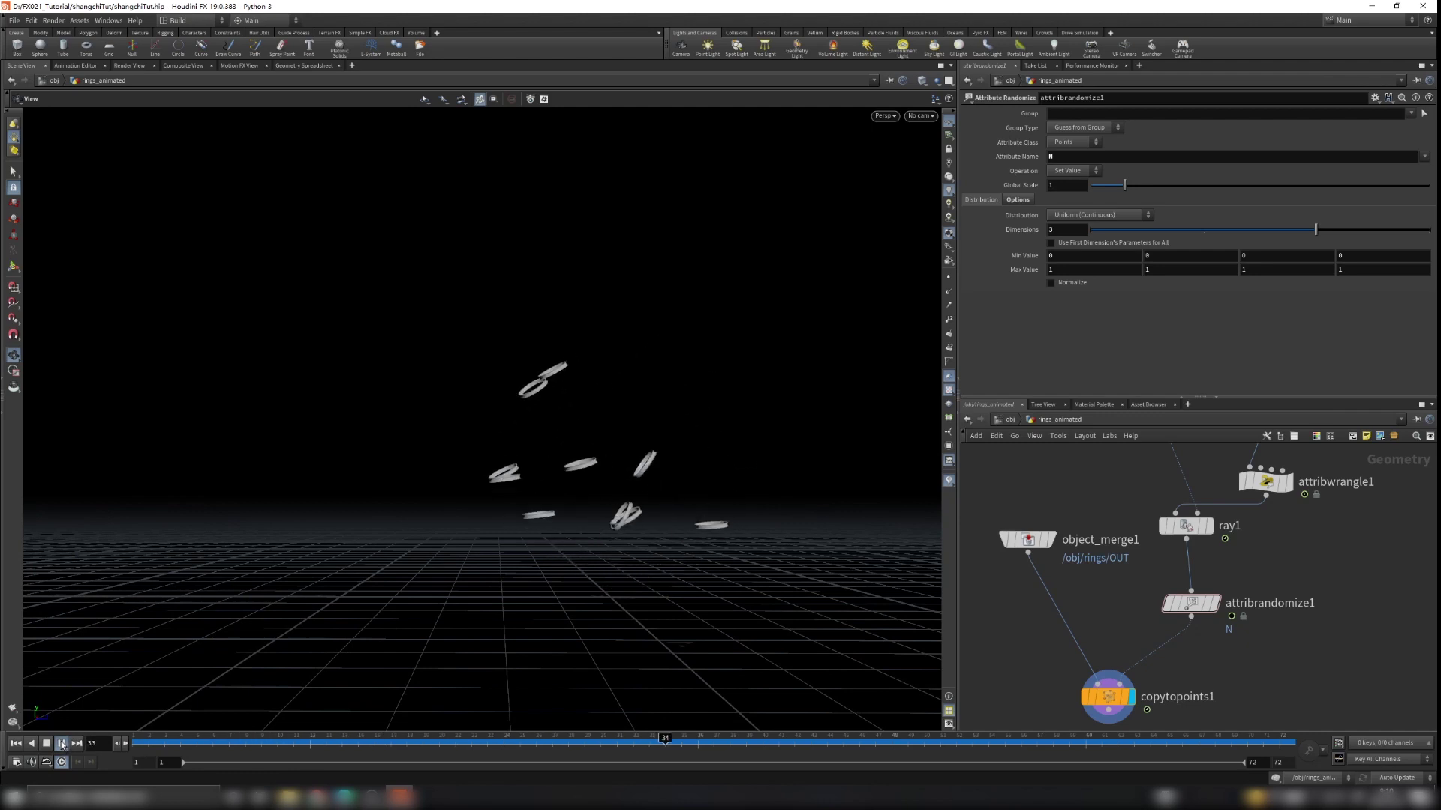
{"action": "left_click", "coordinate": [62, 744]}
{"action": "scroll", "coordinate": [556, 526], "scroll_direction": "up", "scroll_amount": 3}
{"action": "left_click_drag", "start_coordinate": [588, 551], "coordinate": [630, 570]}
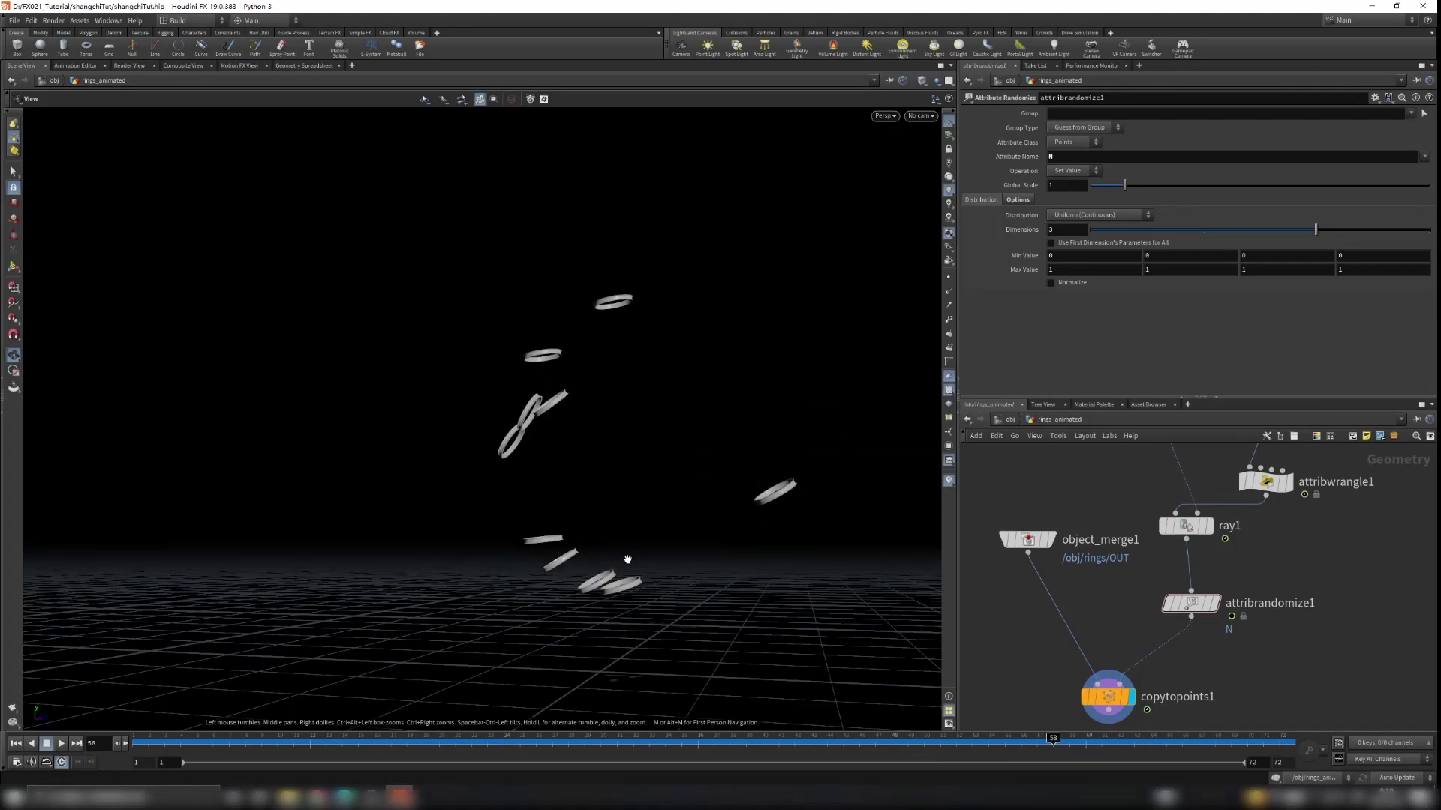
{"action": "left_click", "coordinate": [1028, 539]}
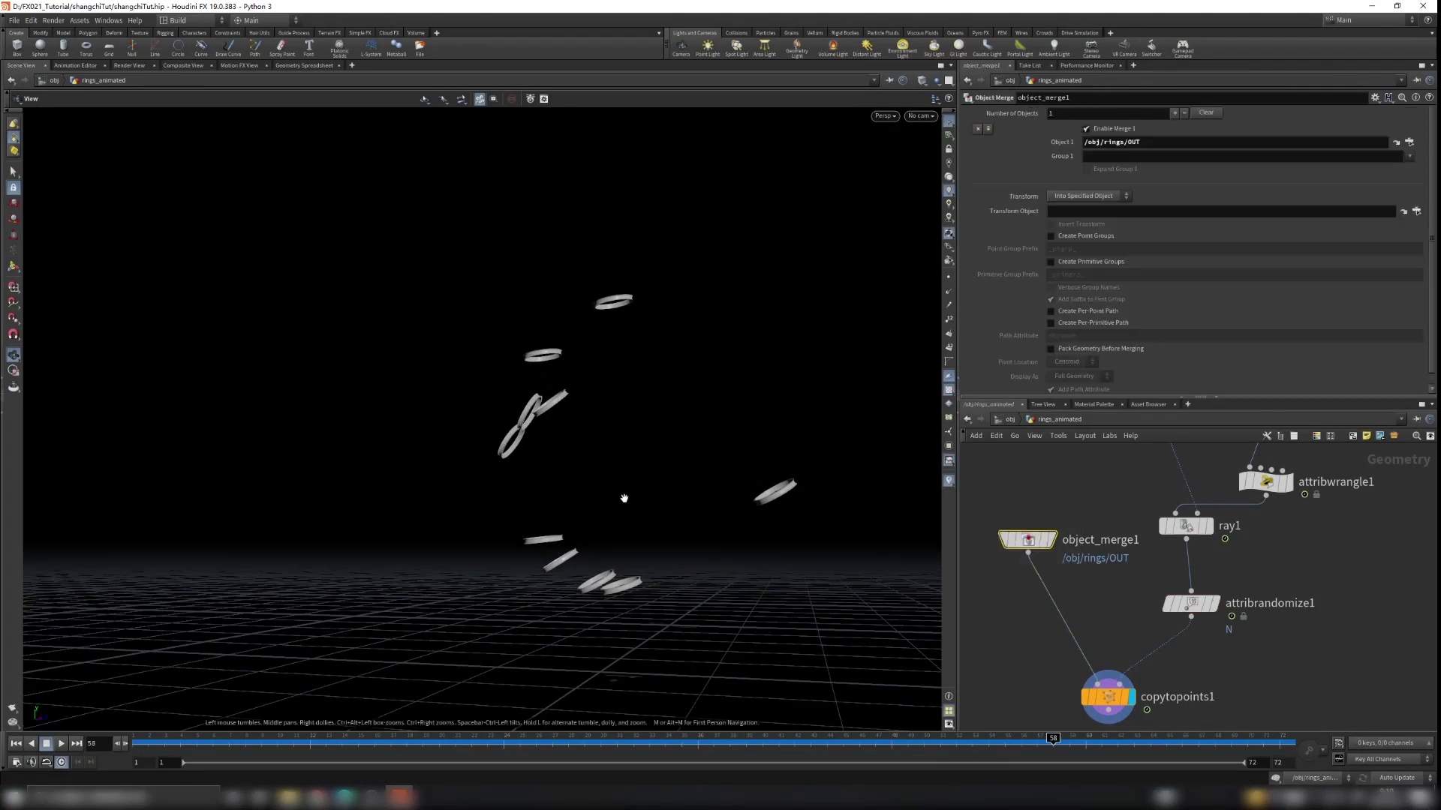
{"action": "left_click_drag", "start_coordinate": [627, 498], "coordinate": [782, 524]}
{"action": "left_click_drag", "start_coordinate": [343, 624], "coordinate": [574, 375]}
{"action": "left_click_drag", "start_coordinate": [280, 748], "coordinate": [215, 758]}
{"action": "left_click", "coordinate": [61, 743]}
{"action": "left_click_drag", "start_coordinate": [470, 508], "coordinate": [712, 397]}
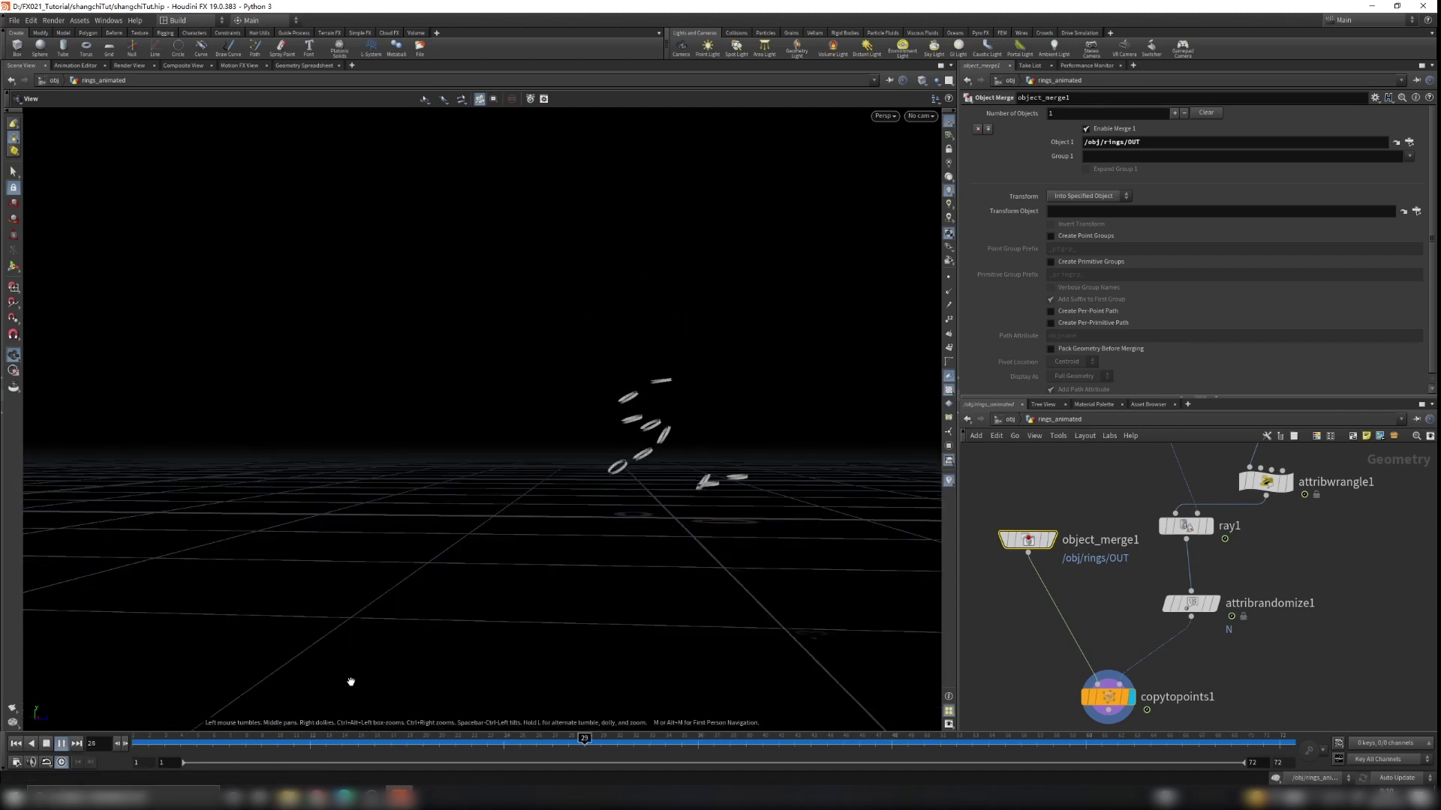
{"action": "left_click", "coordinate": [62, 743]}
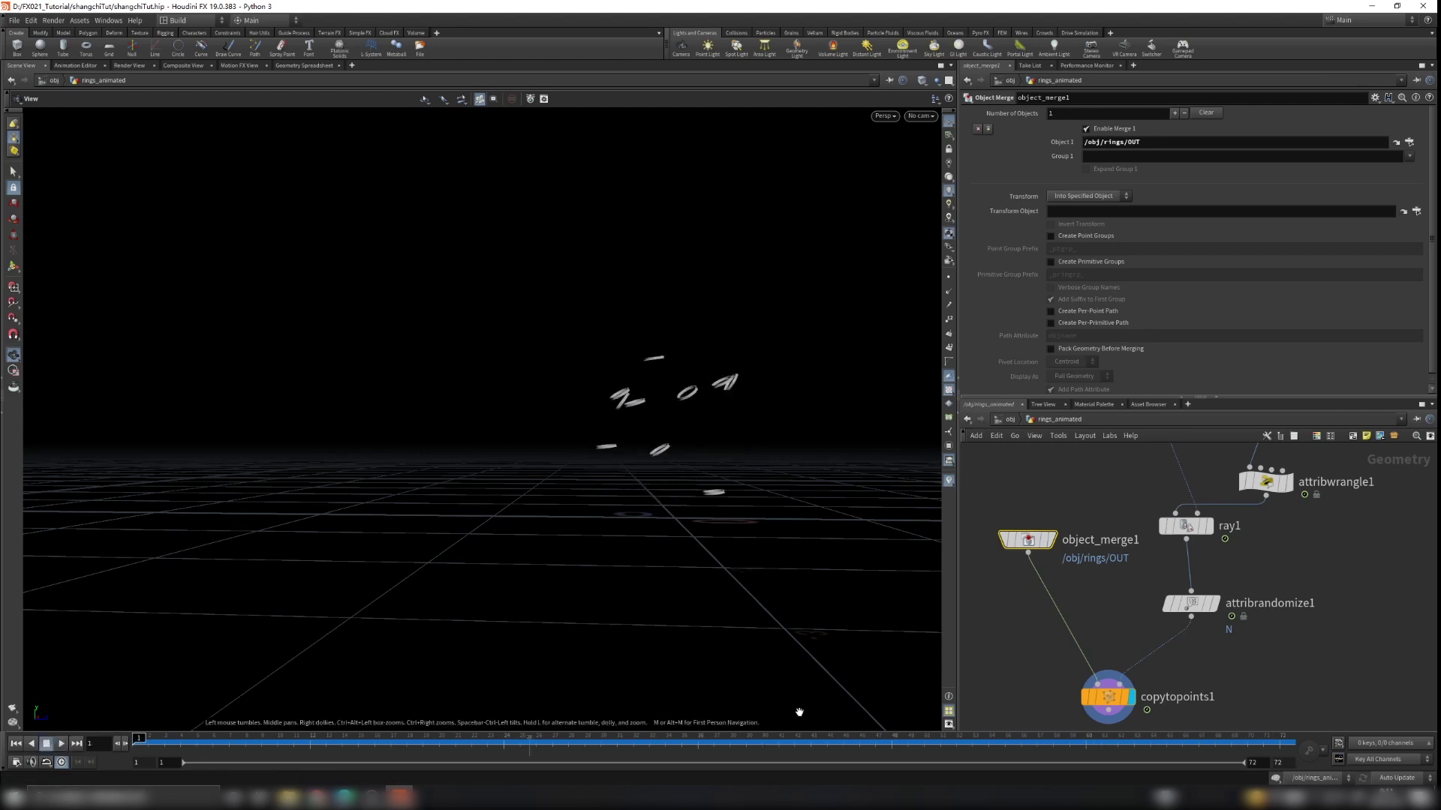
Open the rings network again and move the OUT null farther below transform1
{"action": "left_click", "coordinate": [1010, 418]}
{"action": "scroll", "coordinate": [1054, 564], "scroll_direction": "up", "scroll_amount": 2}
{"action": "double_click", "coordinate": [1053, 565]}
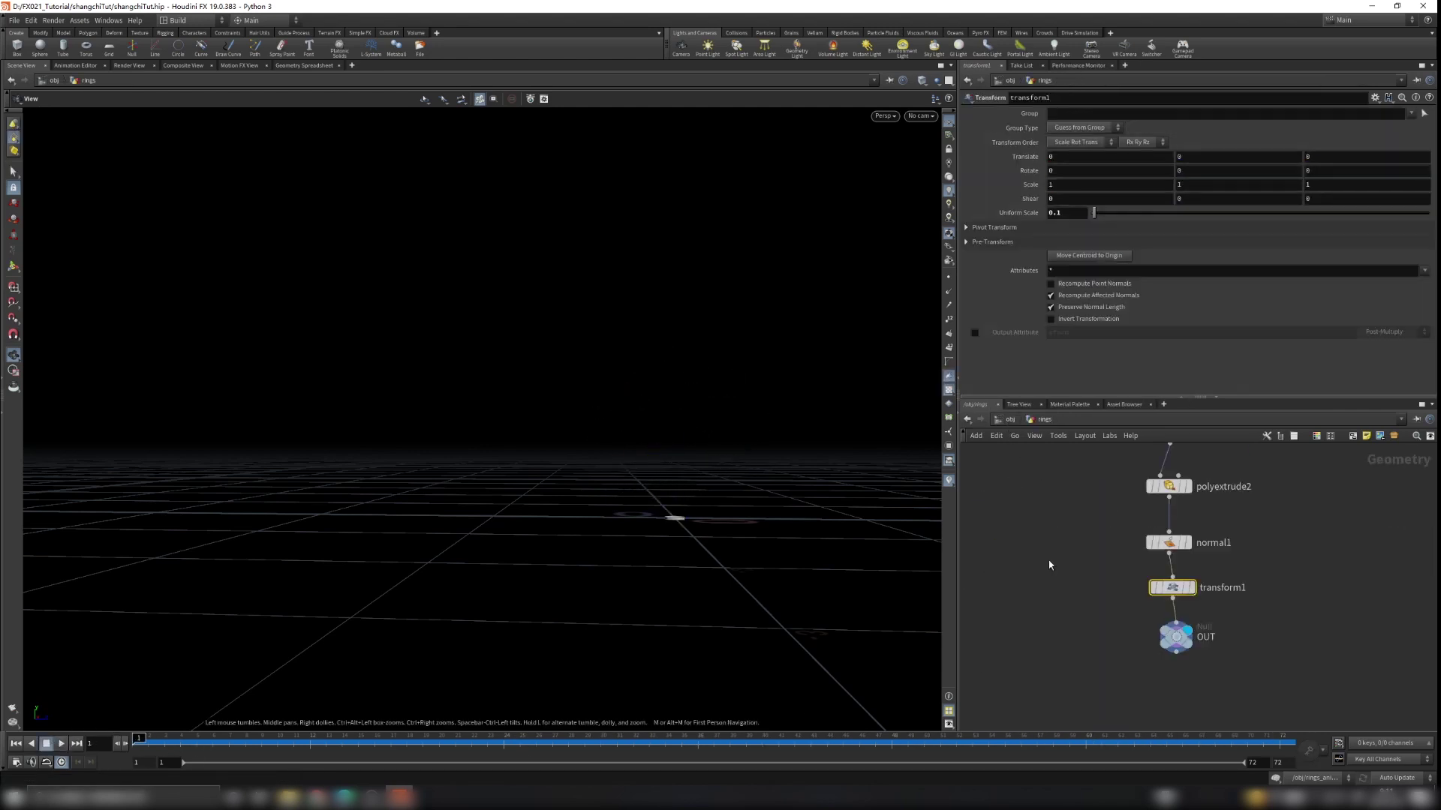
{"action": "scroll", "coordinate": [1195, 604], "scroll_direction": "up", "scroll_amount": 3}
{"action": "left_click_drag", "start_coordinate": [1161, 637], "coordinate": [1231, 650]}
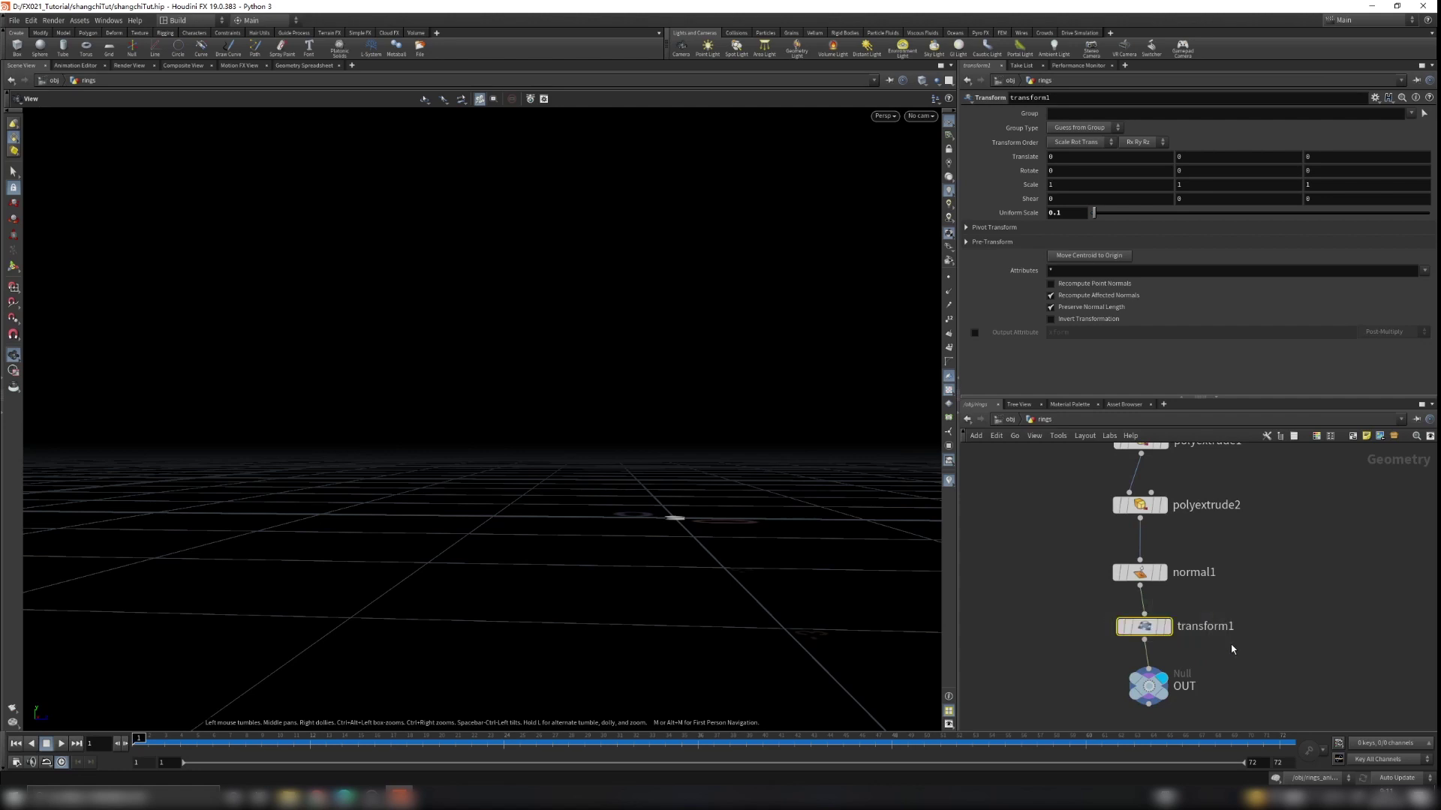
{"action": "left_click_drag", "start_coordinate": [1156, 690], "coordinate": [1156, 702]}
Try driving transform1's rotation with the expression $F on X and $F+5 on Y
{"action": "scroll", "coordinate": [685, 523], "scroll_direction": "up", "scroll_amount": 8}
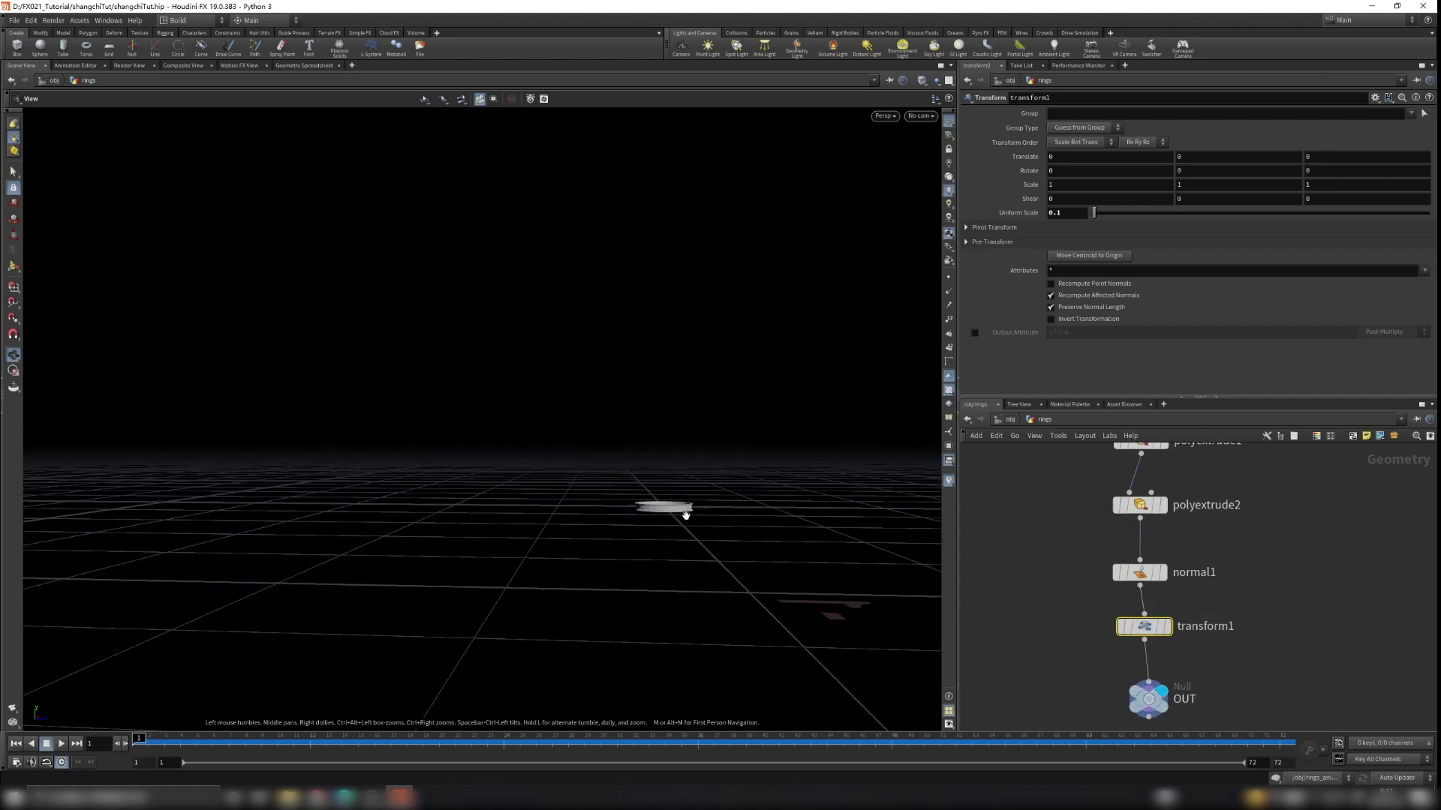
{"action": "scroll", "coordinate": [750, 467], "scroll_direction": "up", "scroll_amount": 3}
{"action": "left_click_drag", "start_coordinate": [653, 515], "coordinate": [666, 536]}
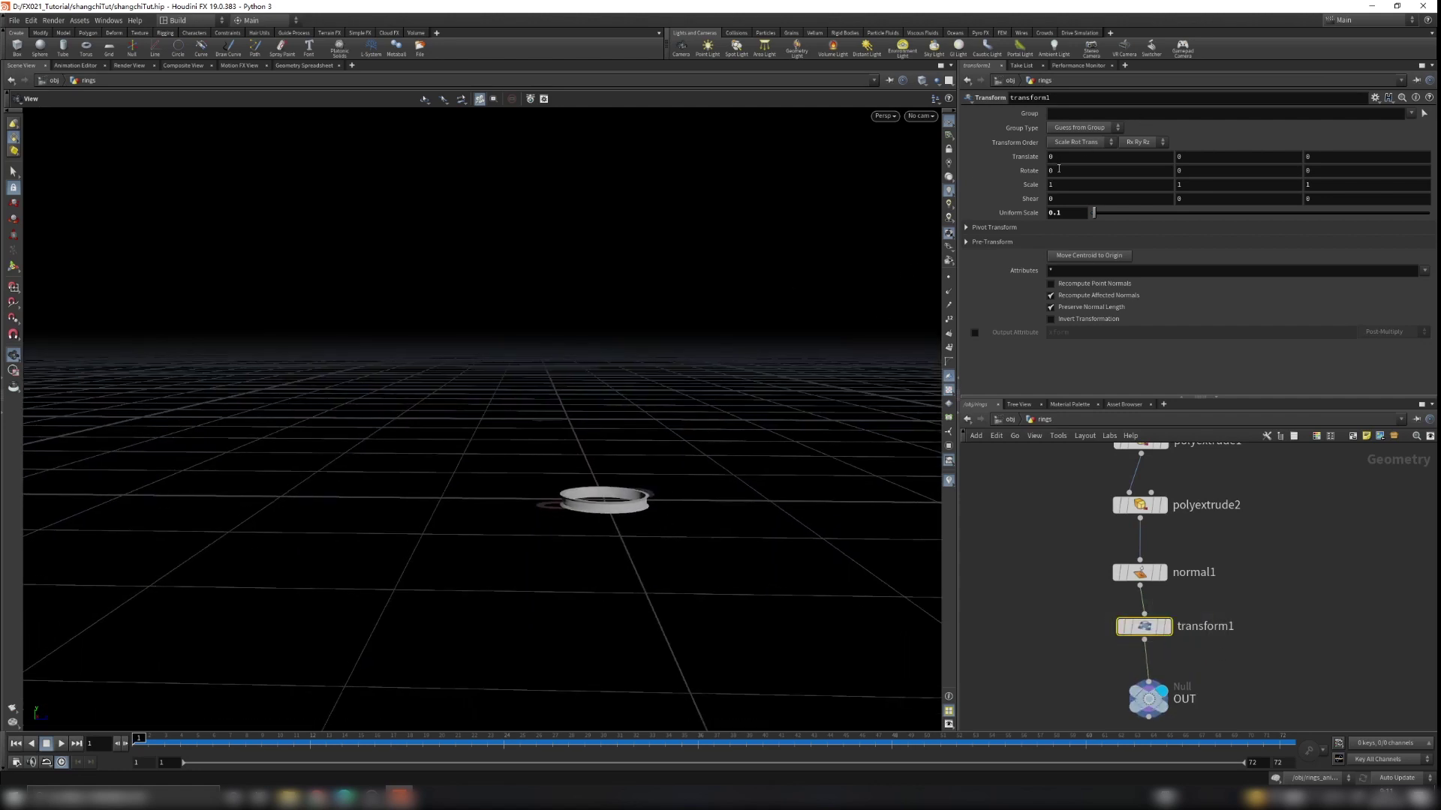
{"action": "type", "text": "$F"}
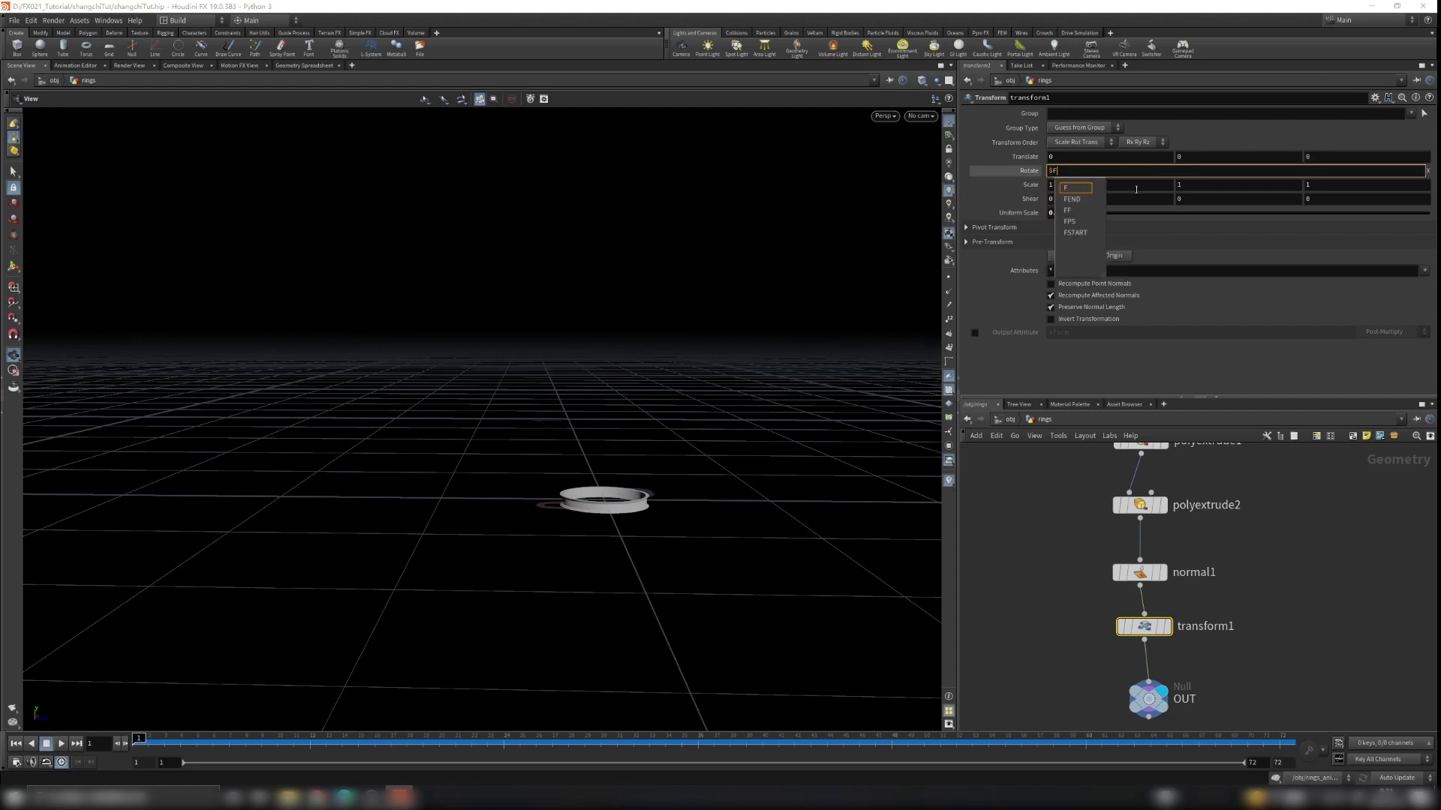
{"action": "key", "text": "Return"}
{"action": "left_click", "coordinate": [1191, 175]}
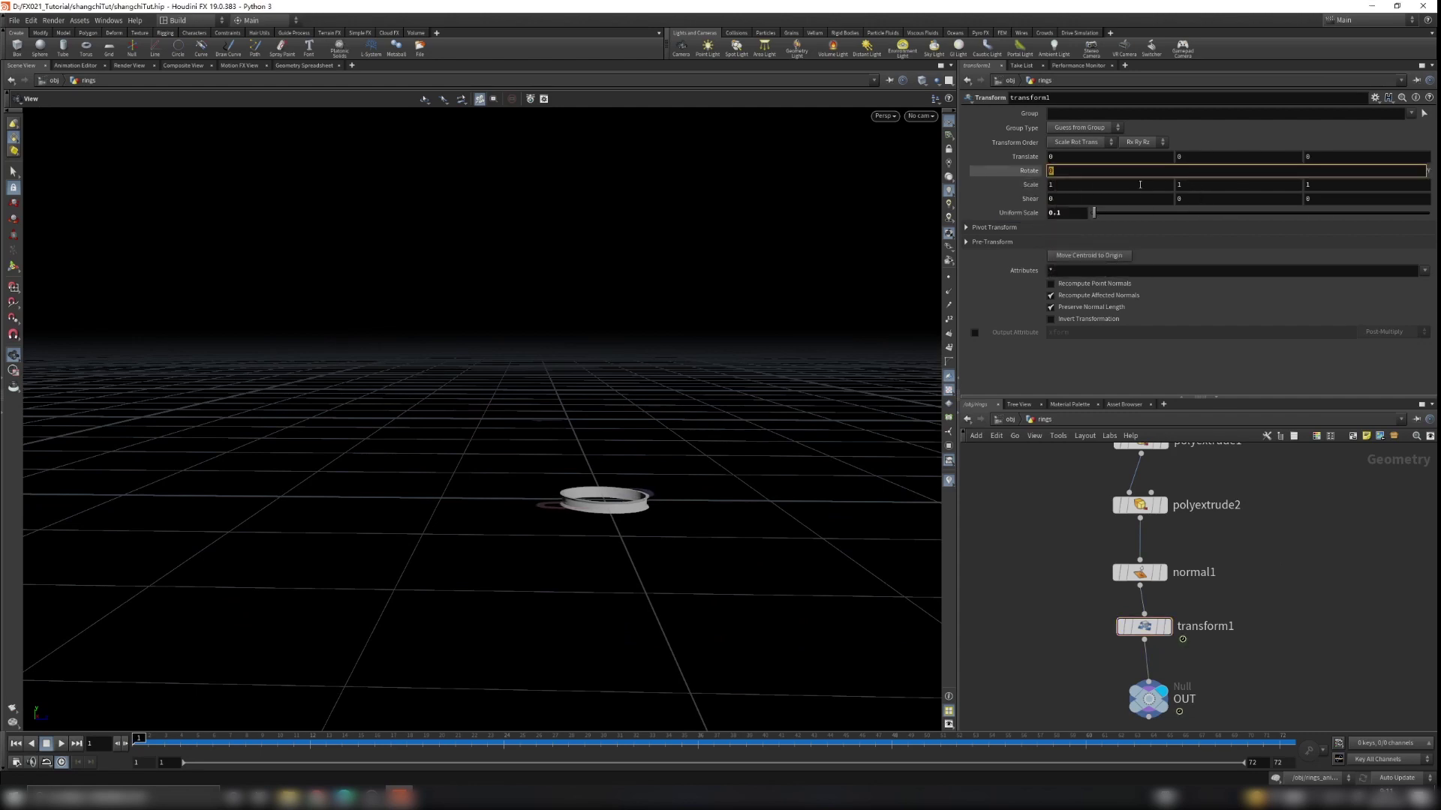
{"action": "type", "text": "$F+5"}
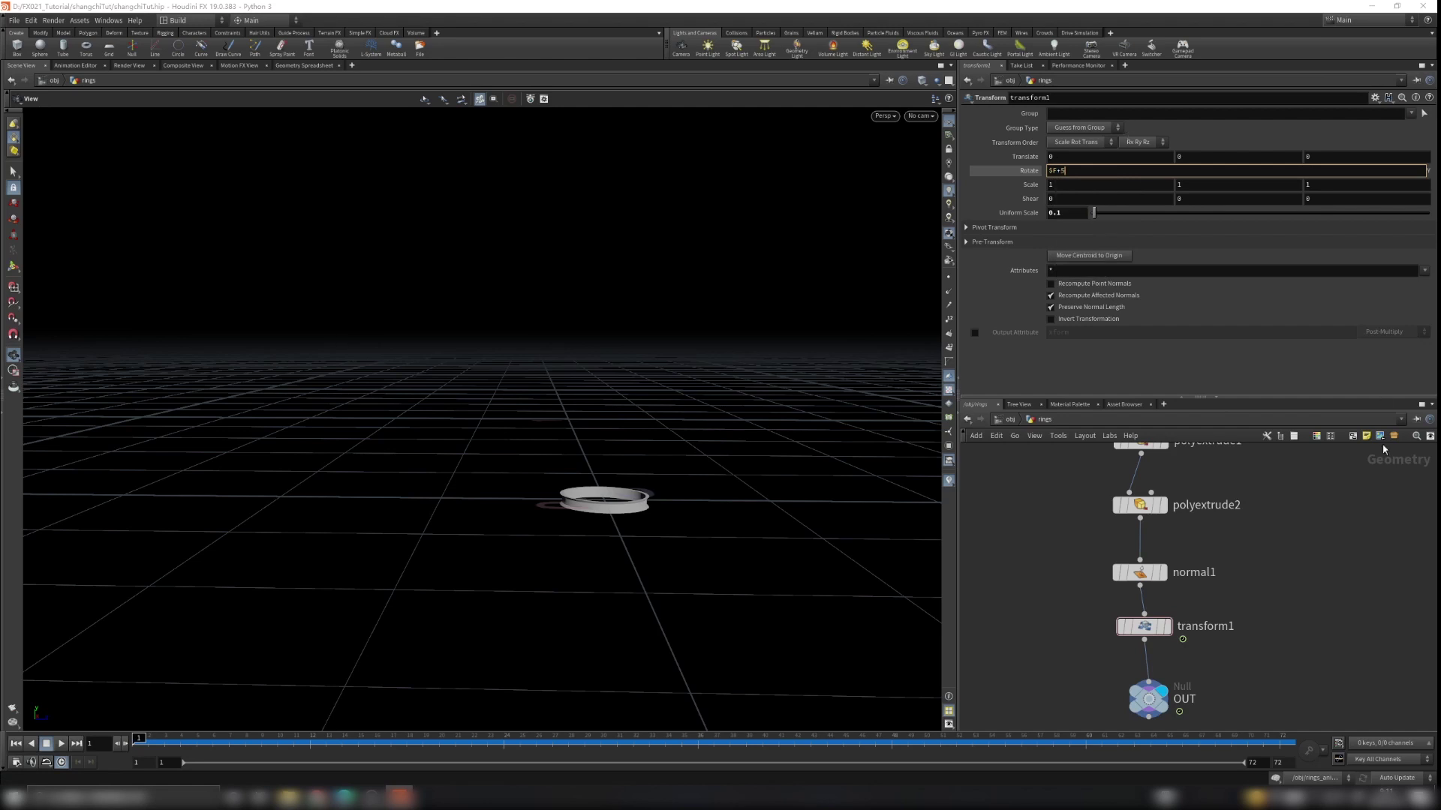
{"action": "key", "text": "Return"}
Set transform1's Z rotation to $F and play back the ring tumbling on all three axes
{"action": "left_click", "coordinate": [1314, 172]}
{"action": "type", "text": "$F"}
{"action": "key", "text": "Return"}
{"action": "left_click", "coordinate": [59, 744]}
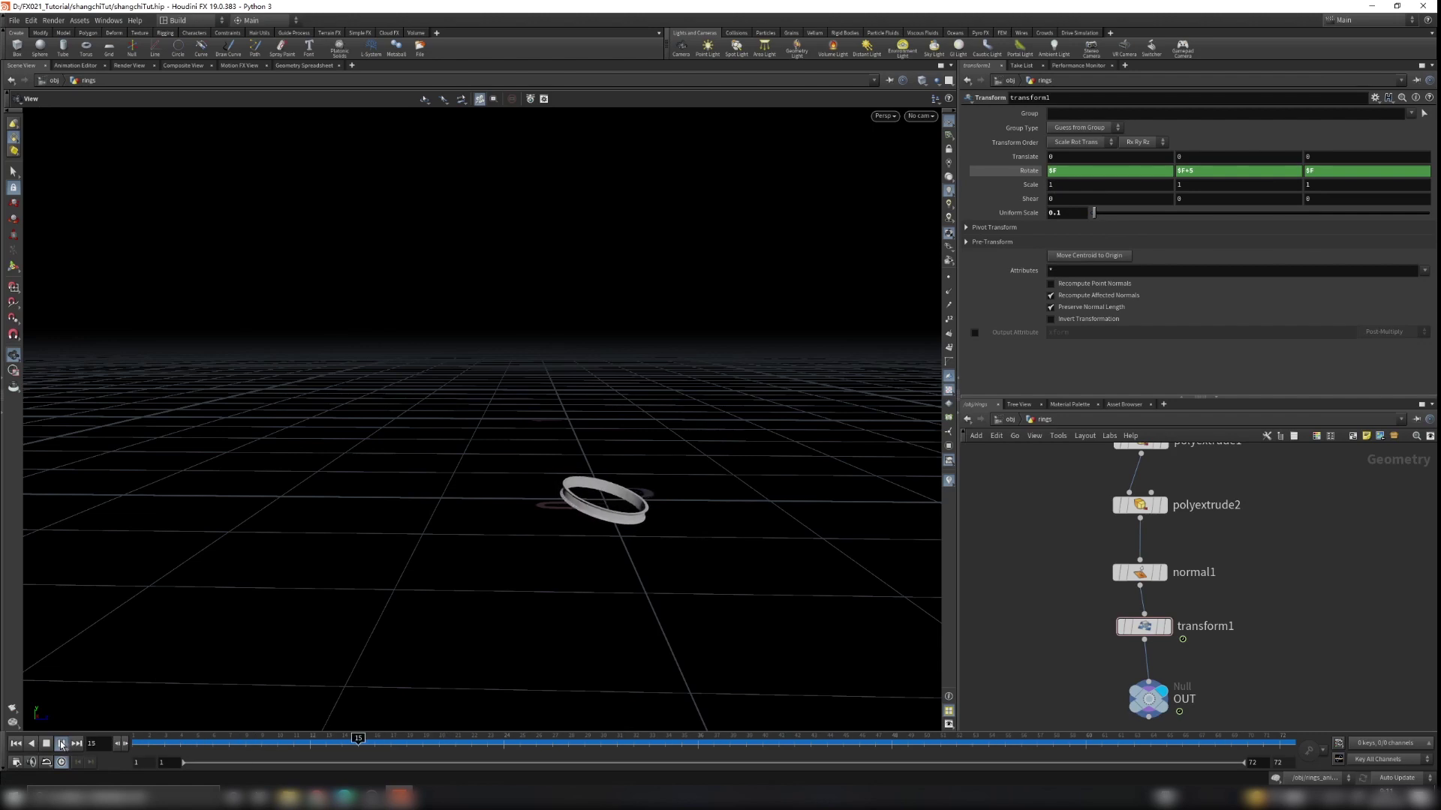
{"action": "left_click", "coordinate": [61, 745]}
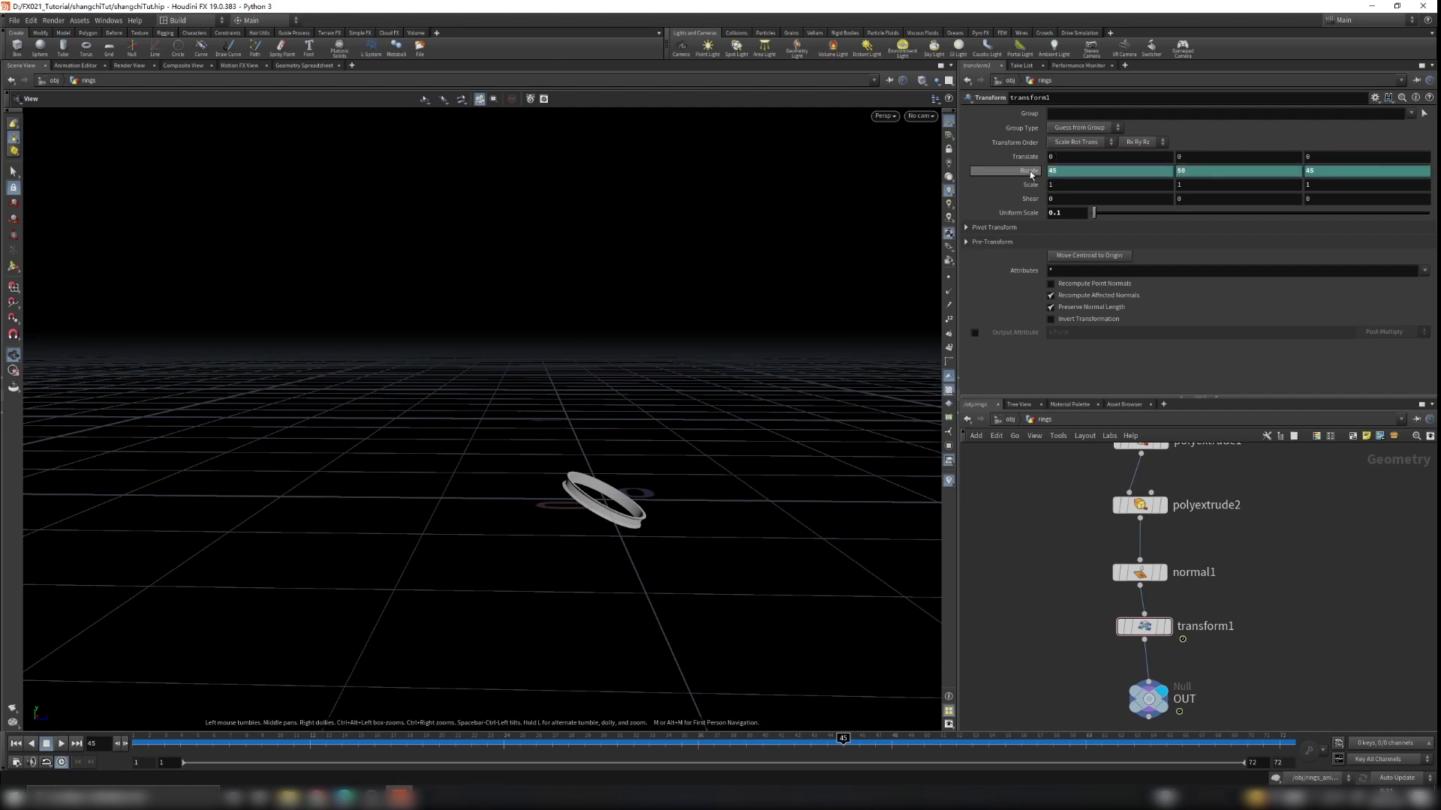
Delete the rotation channels on transform1 and reset the rotation values to 0
{"action": "left_click", "coordinate": [1028, 173]}
{"action": "right_click", "coordinate": [1027, 173]}
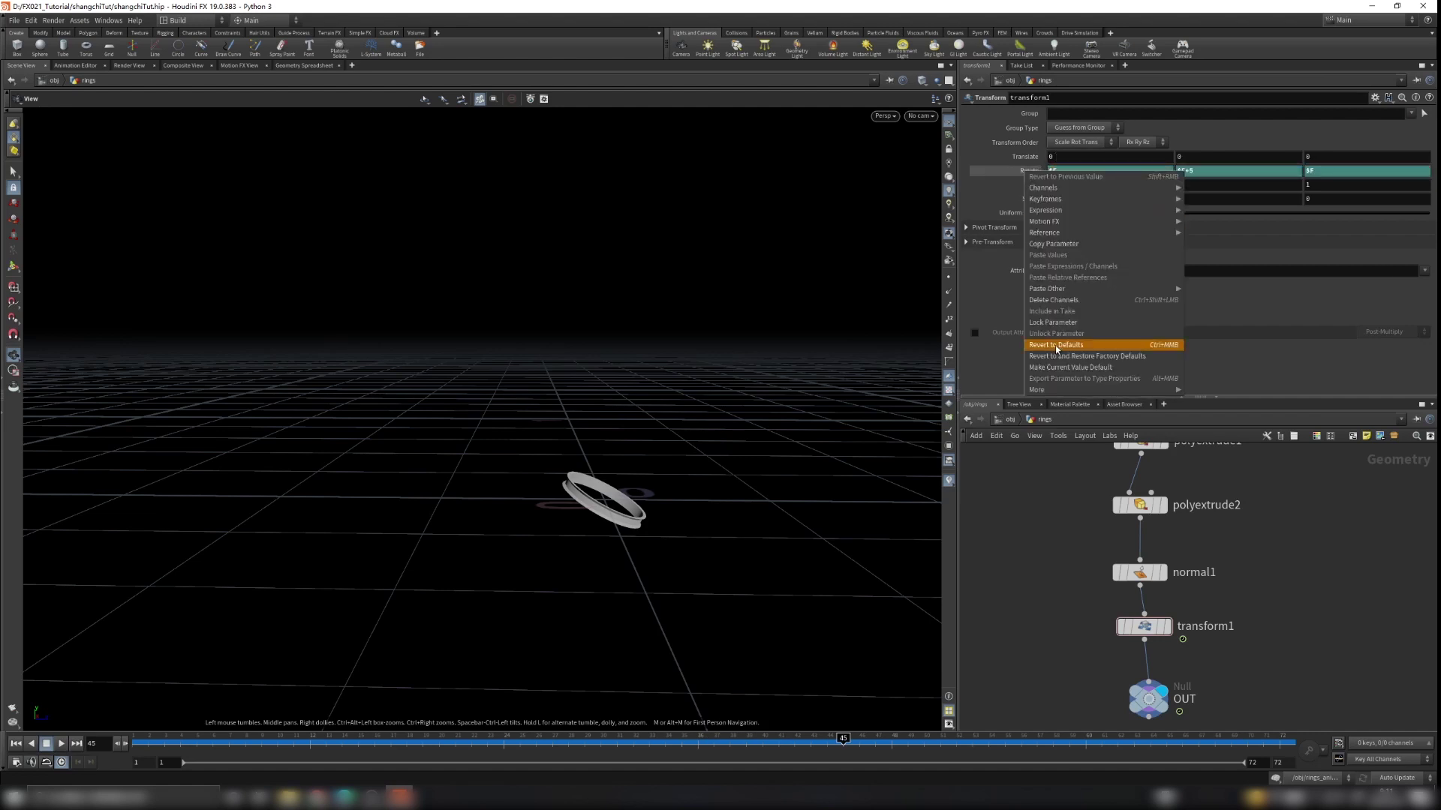
{"action": "left_click", "coordinate": [1064, 300]}
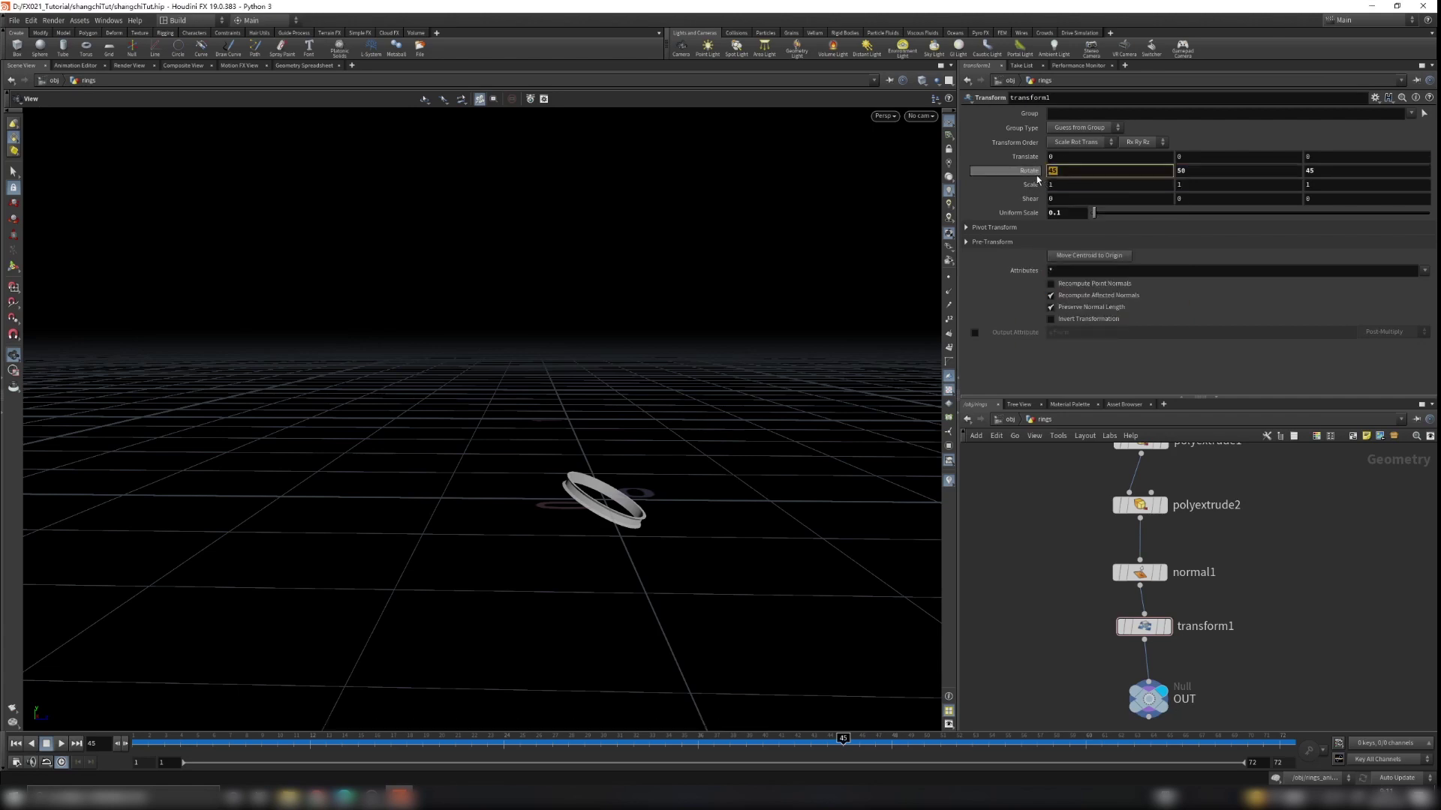
{"action": "left_click", "coordinate": [1335, 171]}
{"action": "type", "text": "0"}
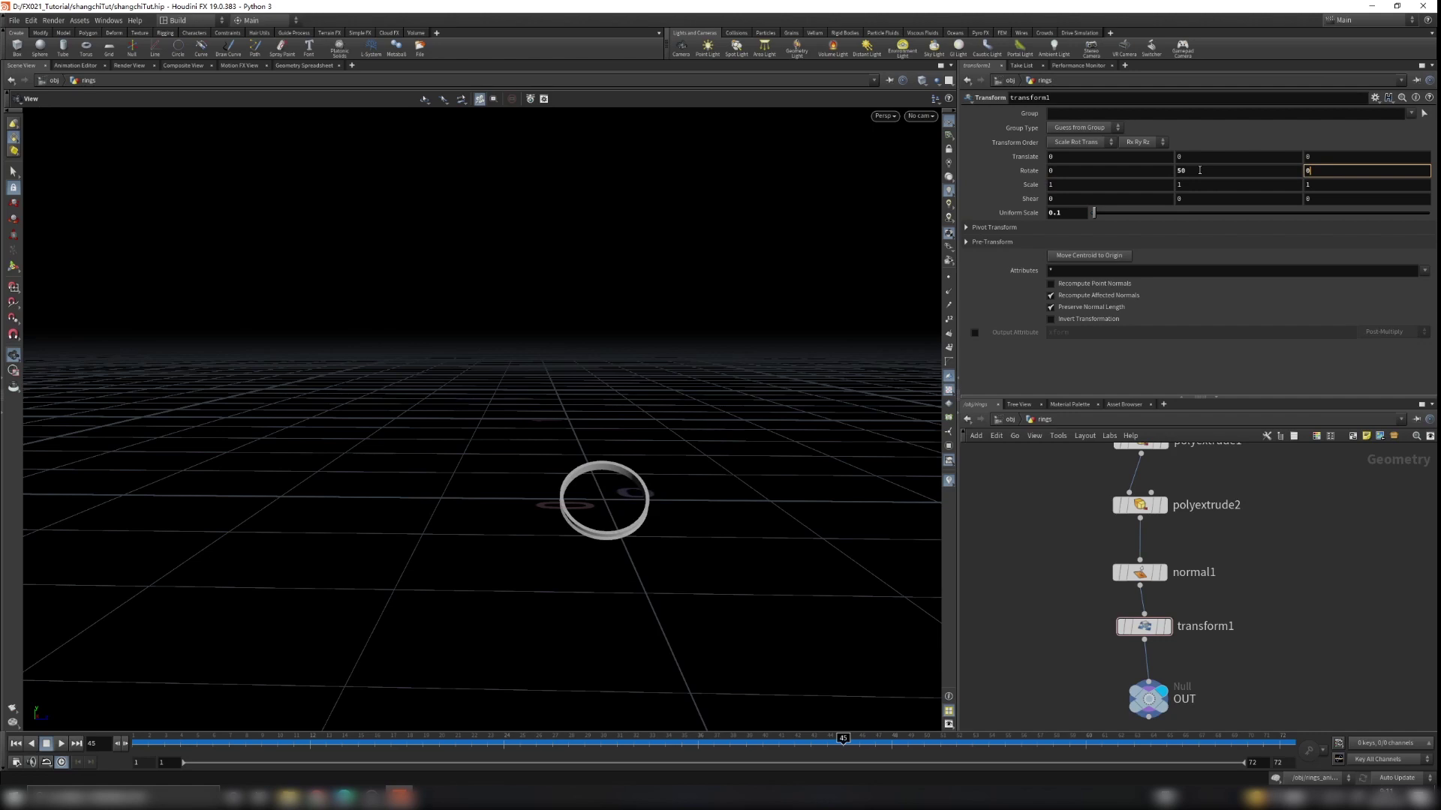
{"action": "key", "text": "Return"}
Try $F on transform1's Y rotation only, play it back and return to the first frame
{"action": "type", "text": "$F"}
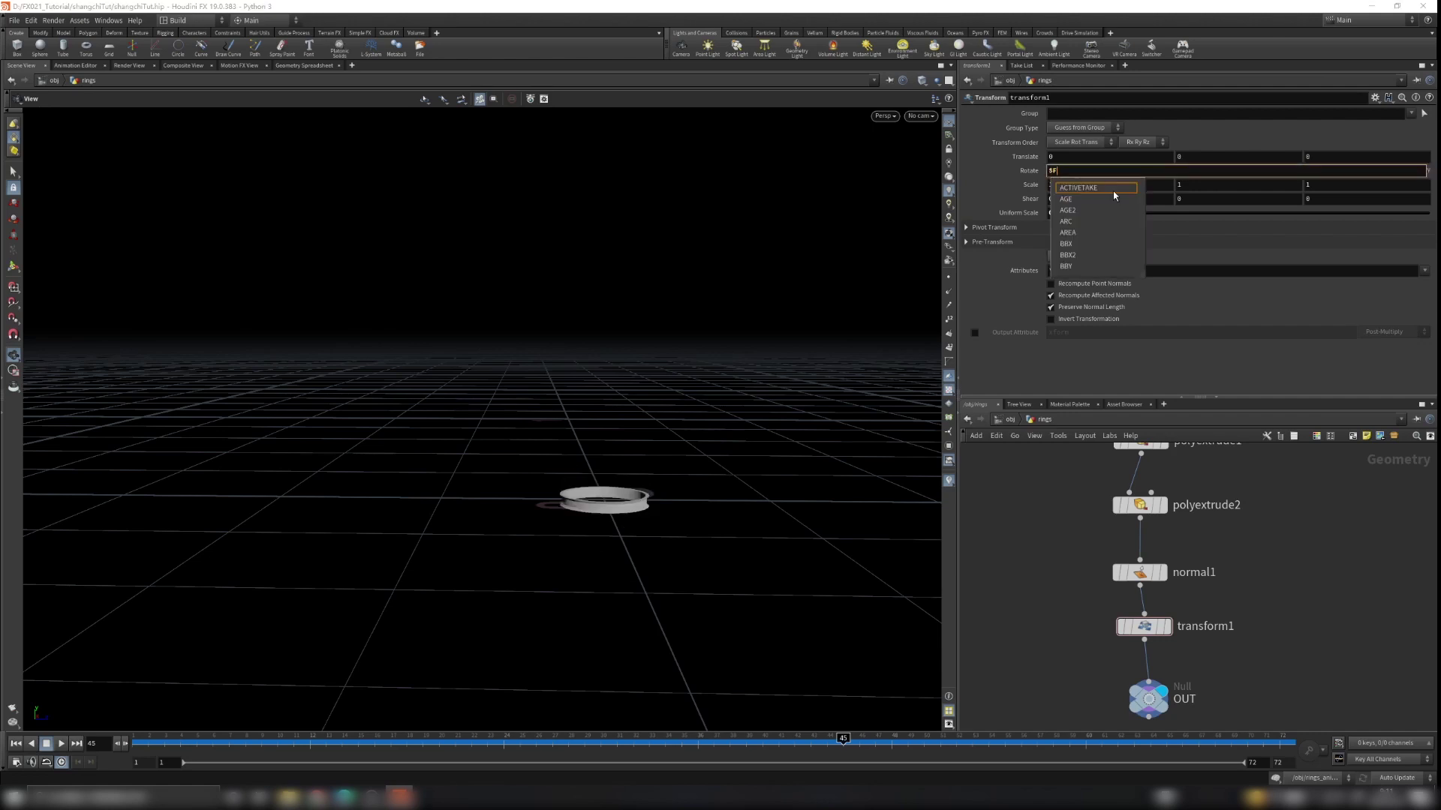
{"action": "key", "text": "Return"}
{"action": "left_click", "coordinate": [62, 744]}
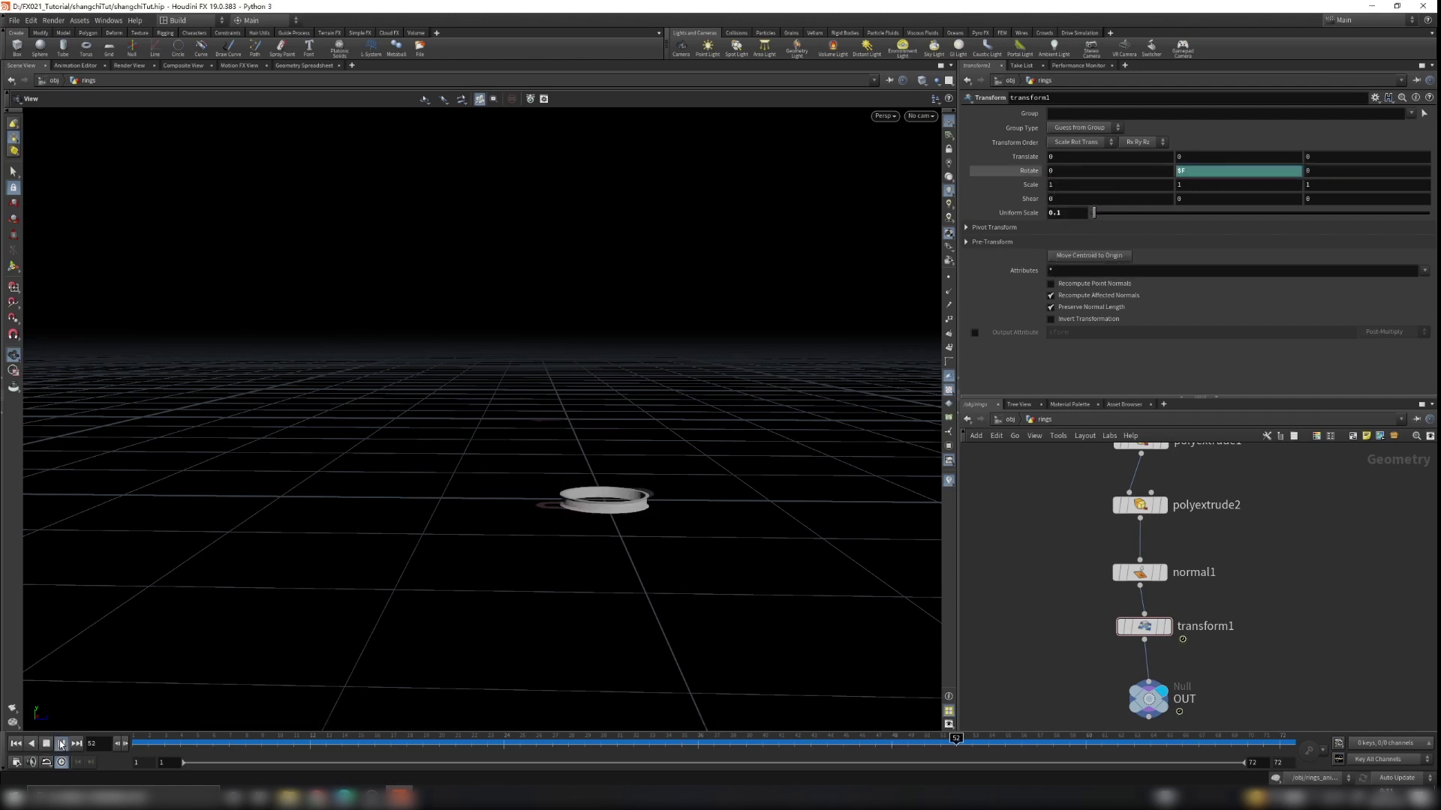
{"action": "left_click", "coordinate": [15, 743]}
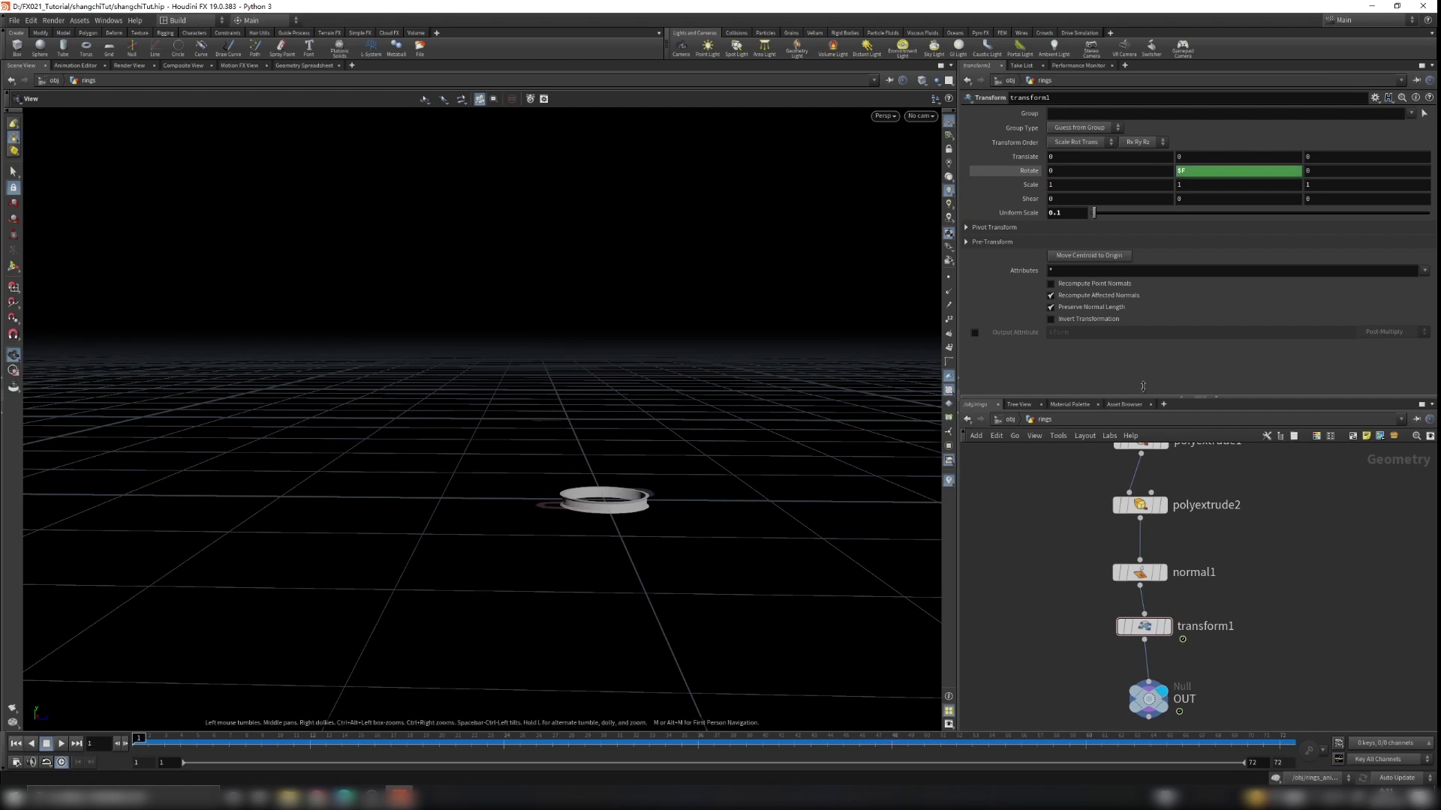
Remove the $F expression from transform1's Y rotation and reset it to 0
{"action": "right_click", "coordinate": [1186, 175]}
{"action": "left_click", "coordinate": [1215, 302]}
{"action": "left_click", "coordinate": [1099, 172]}
{"action": "left_click", "coordinate": [1238, 350]}
Test rotating the ring interactively on individual axes of transform1, undoing each change
{"action": "middle_click_drag", "start_coordinate": [1064, 167], "coordinate": [1201, 176]}
{"action": "key", "text": "ctrl+z"}
{"action": "middle_click_drag", "start_coordinate": [1317, 171], "coordinate": [1378, 171]}
{"action": "key", "text": "ctrl+z"}
Set transform1's X rotation to $F, play back the spin and return to the first frame
{"action": "left_click_drag", "start_coordinate": [1081, 171], "coordinate": [849, 180]}
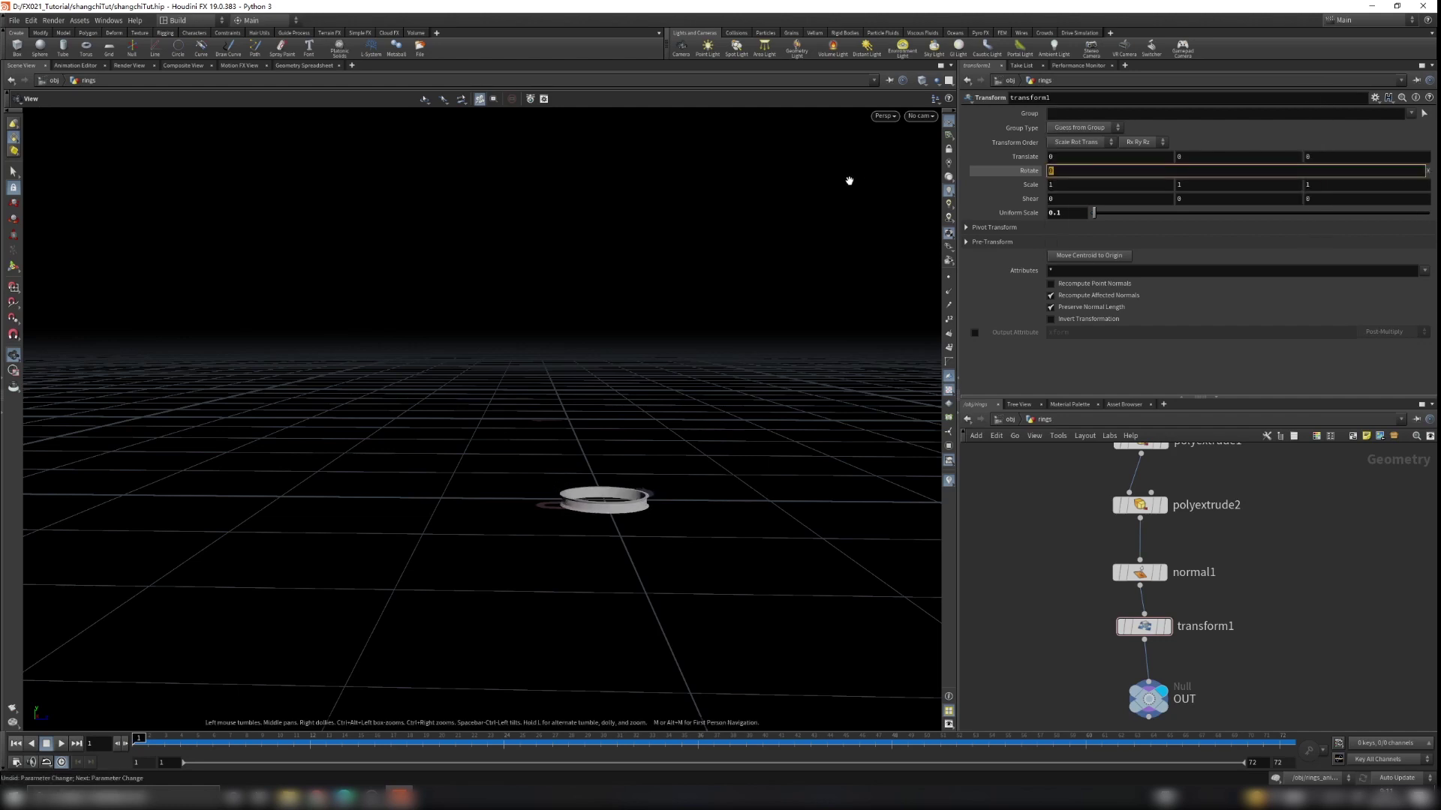
{"action": "type", "text": "$F"}
{"action": "key", "text": "Return"}
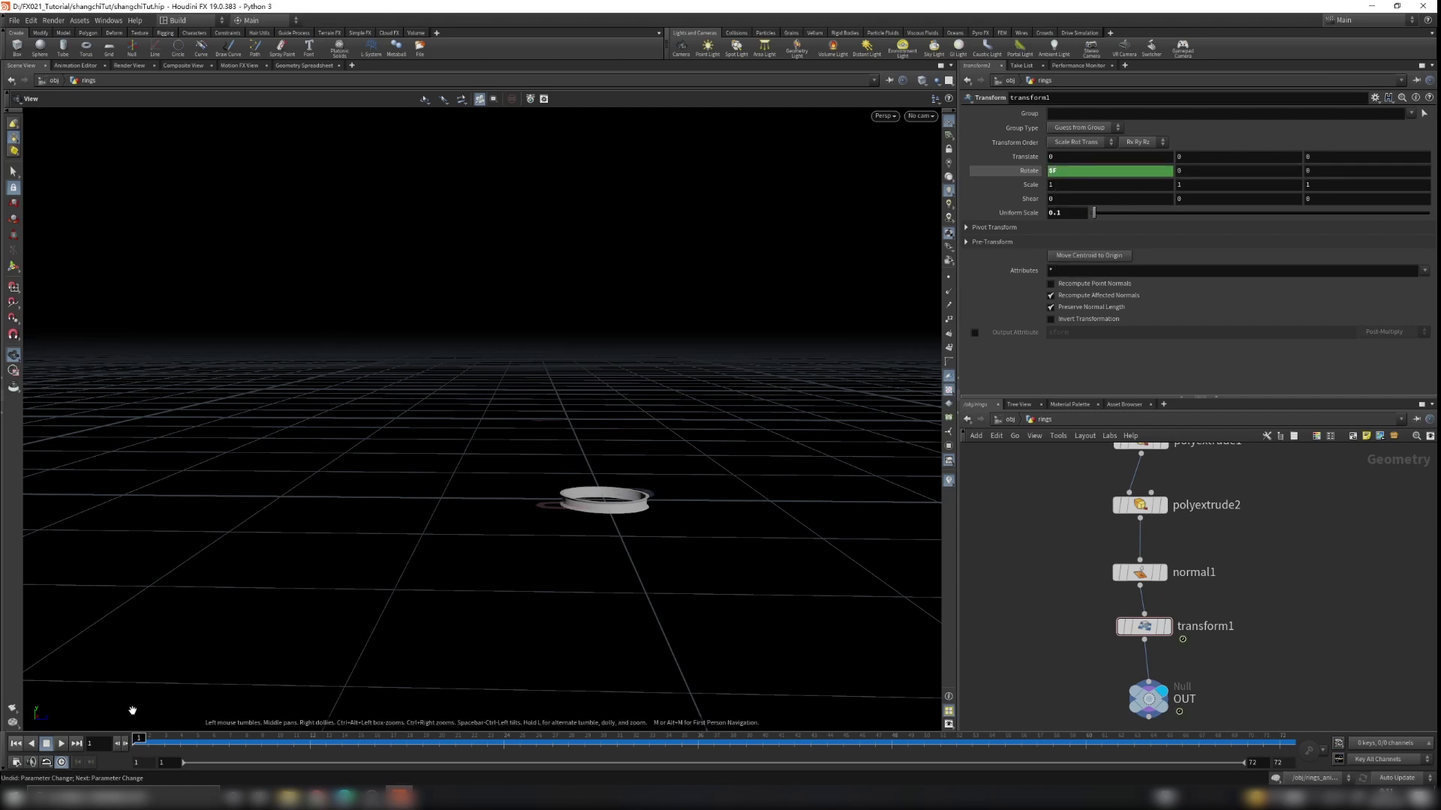
{"action": "left_click", "coordinate": [62, 744]}
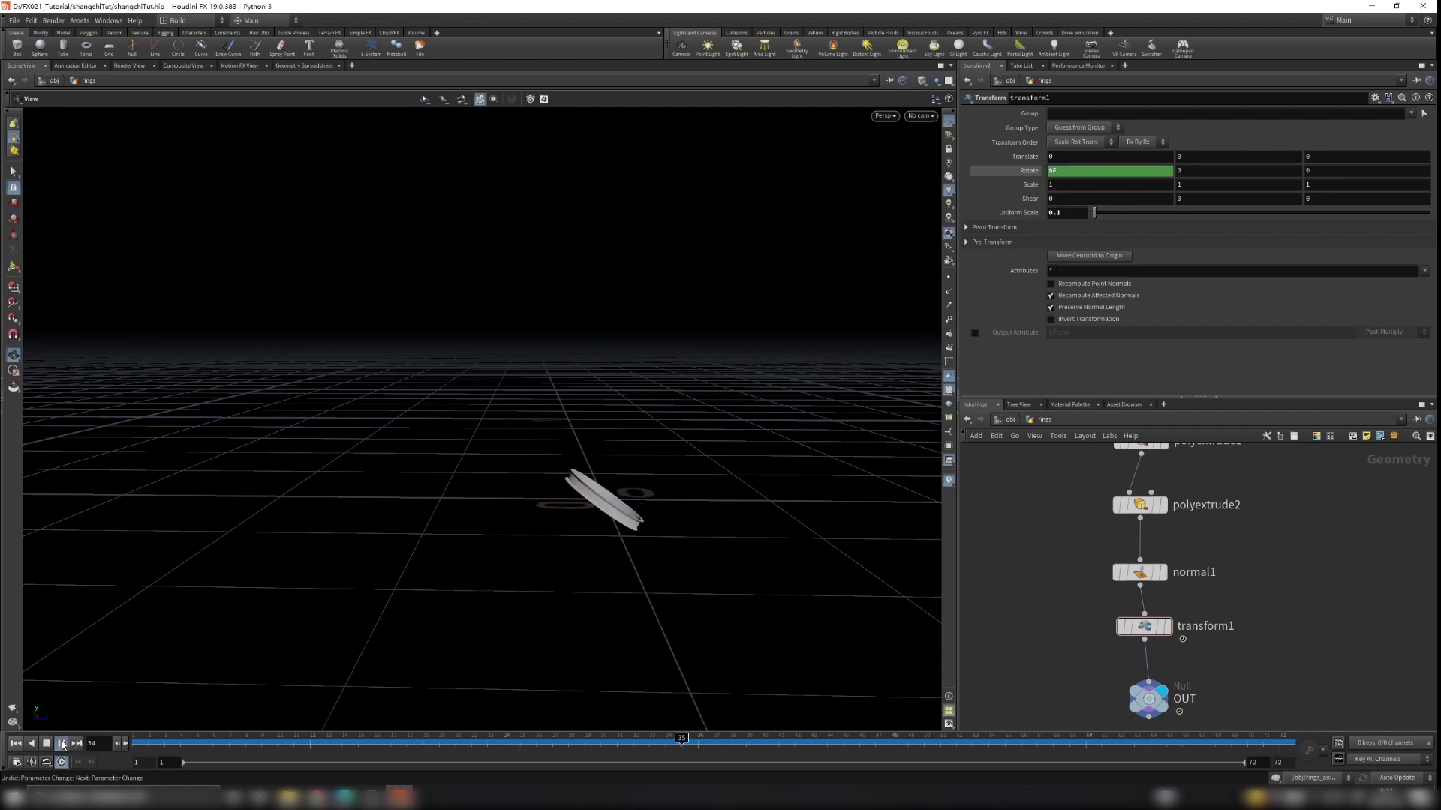
{"action": "left_click", "coordinate": [15, 743]}
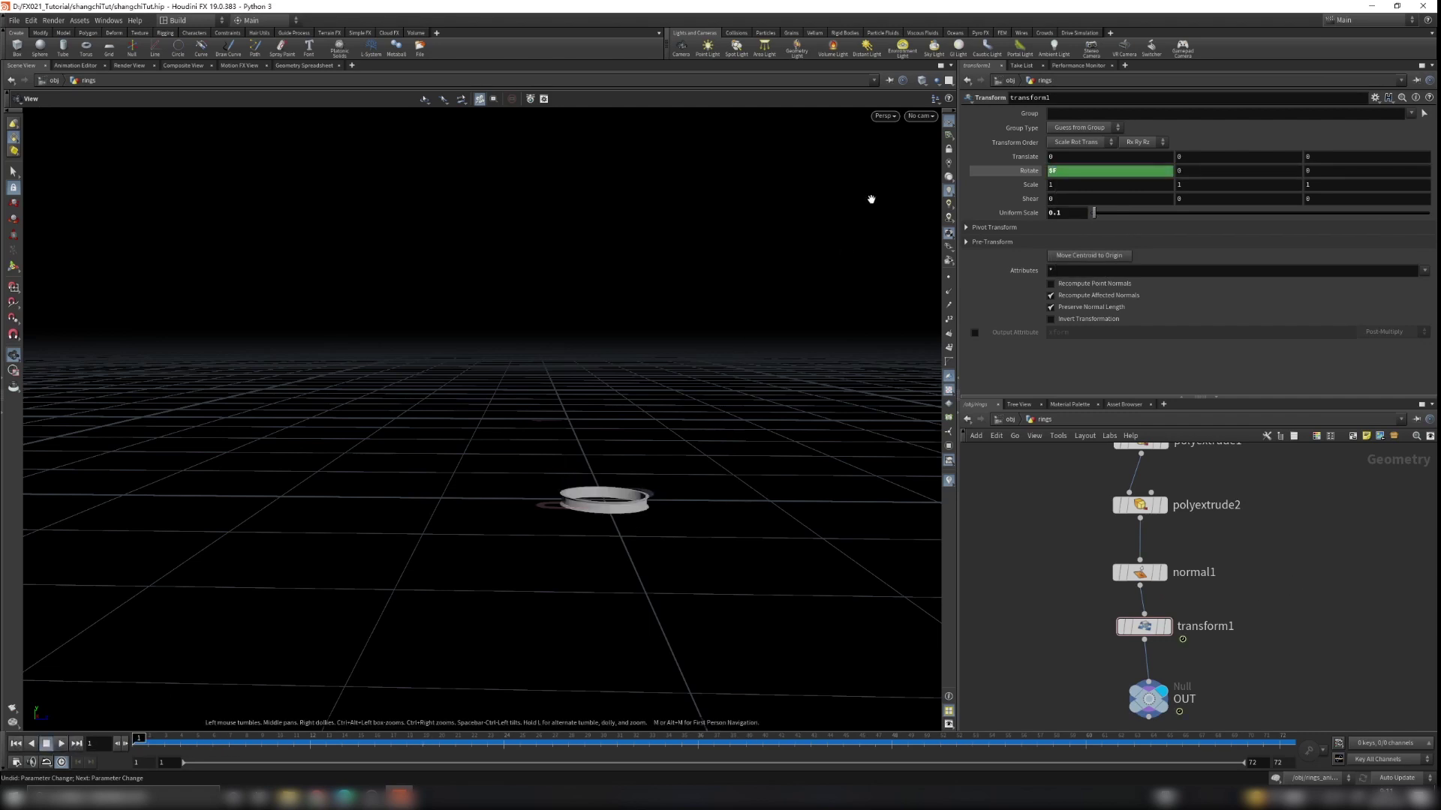
Change the X rotation expression to $F*20, play back the faster spin and return to the first frame
{"action": "left_click", "coordinate": [1072, 173]}
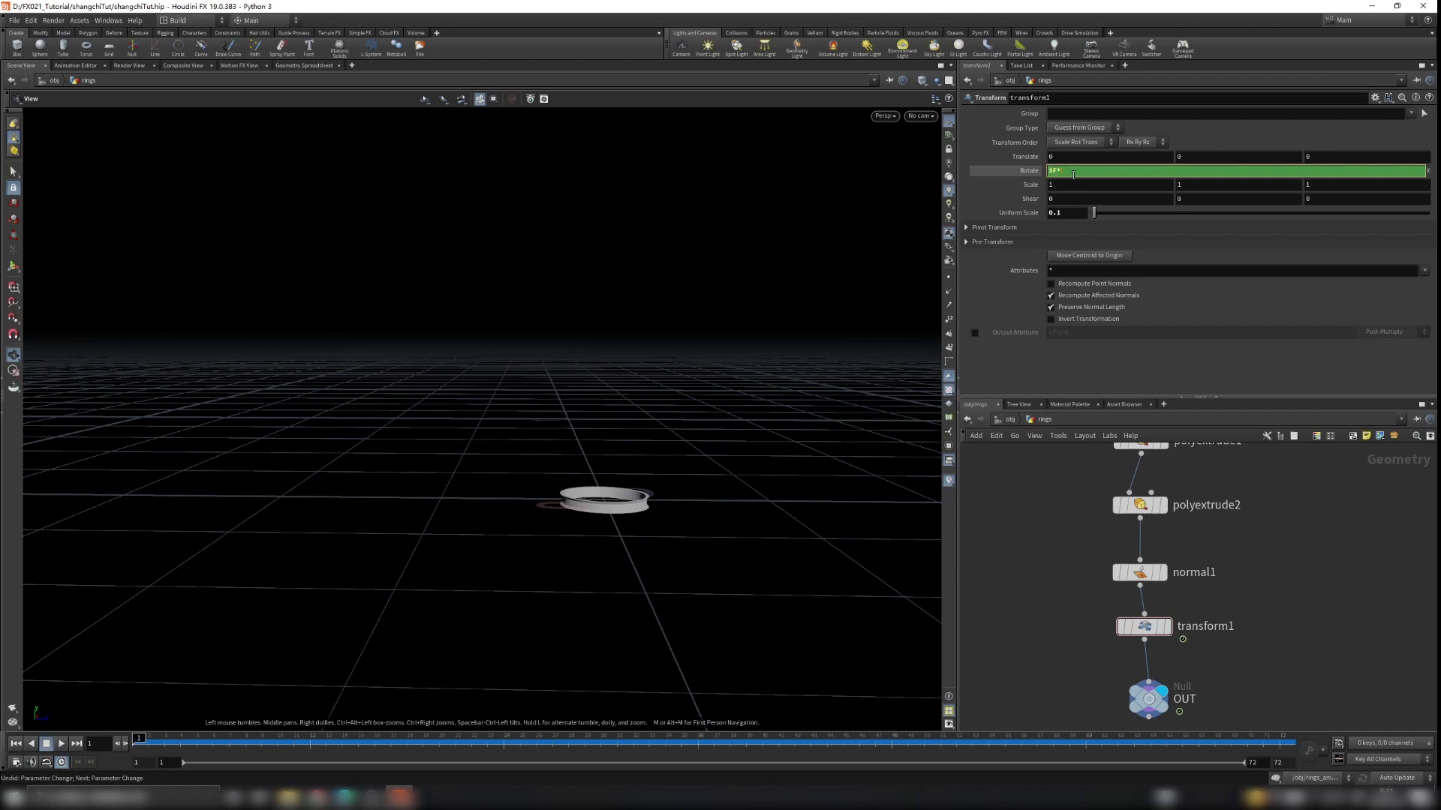
{"action": "key", "text": "Return"}
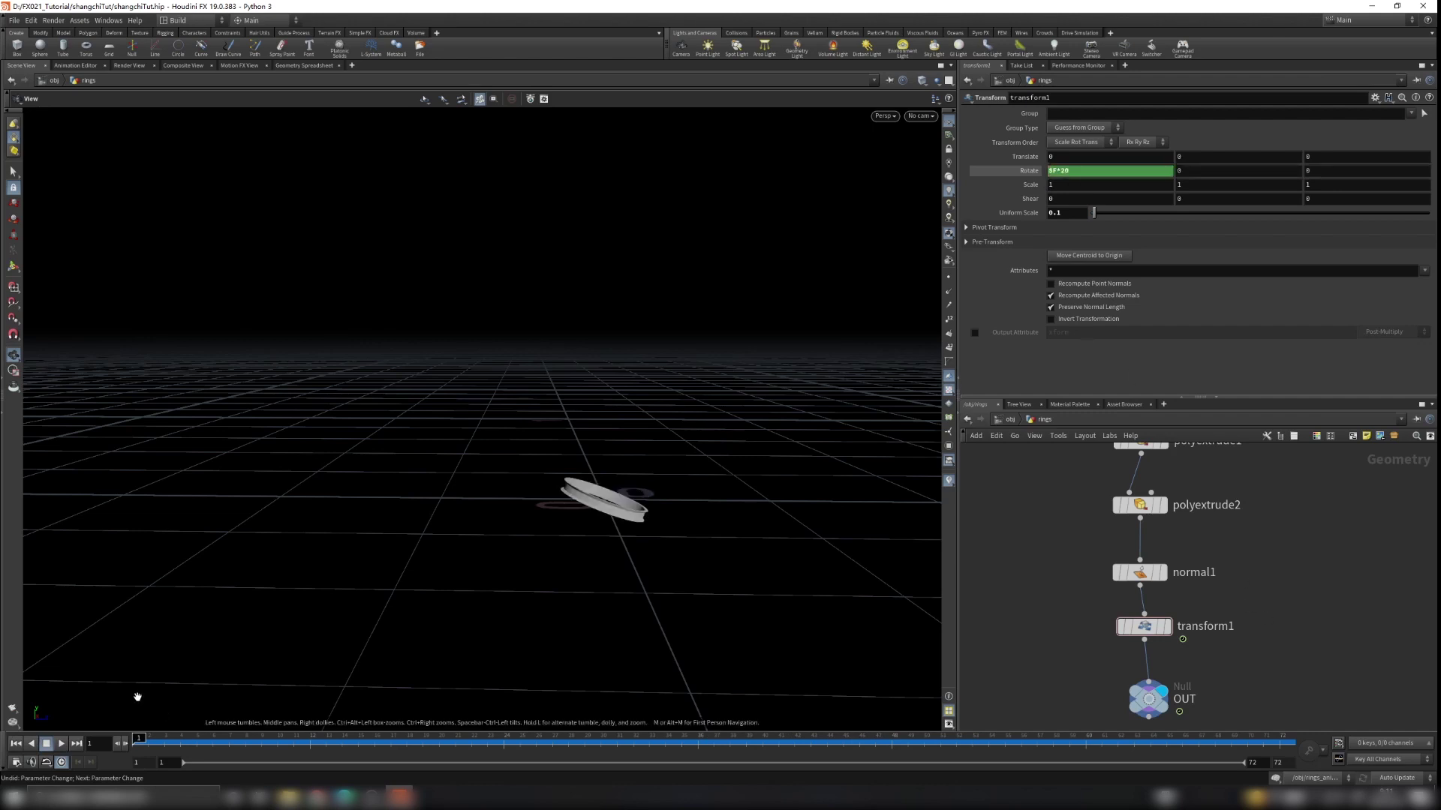
{"action": "left_click", "coordinate": [60, 745]}
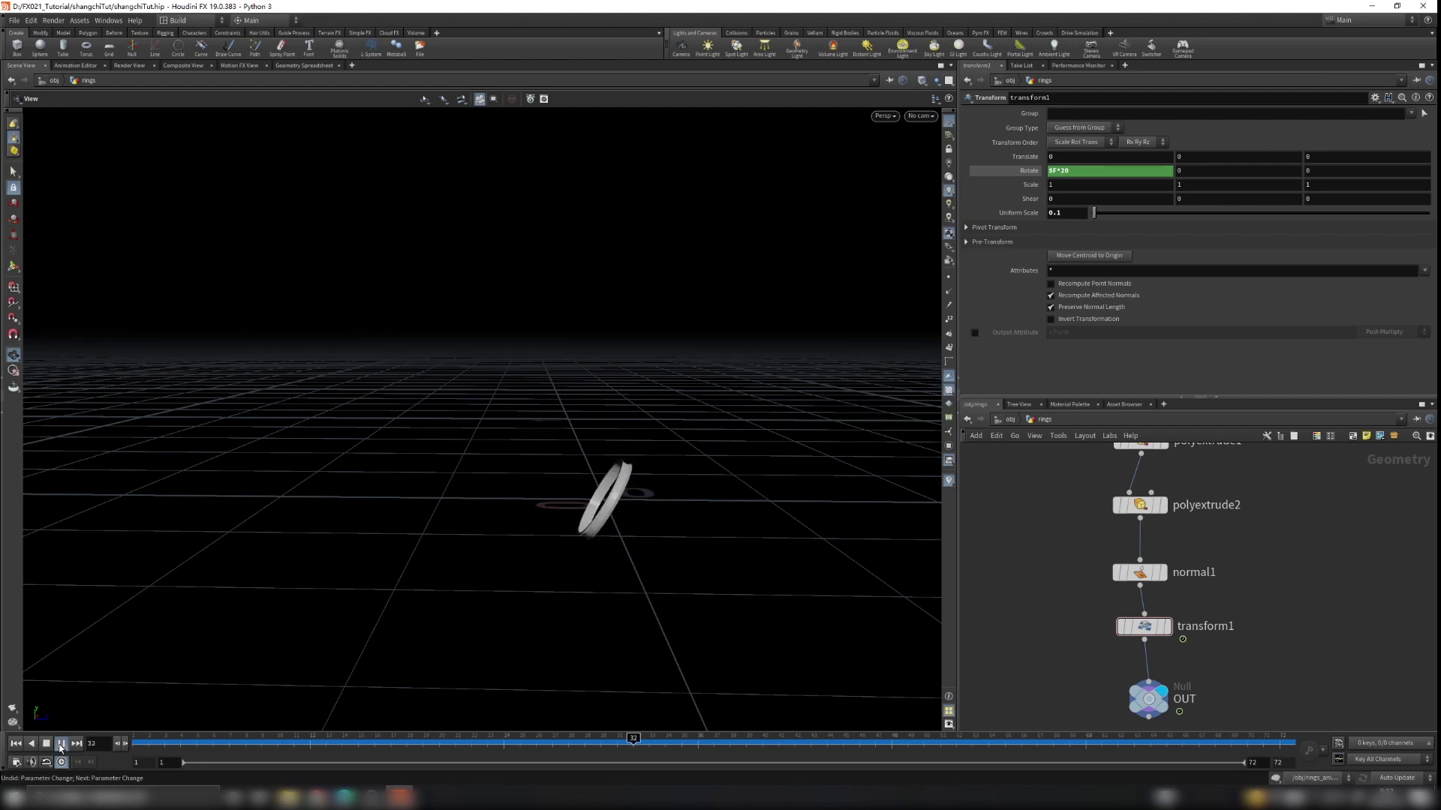
{"action": "left_click", "coordinate": [15, 743]}
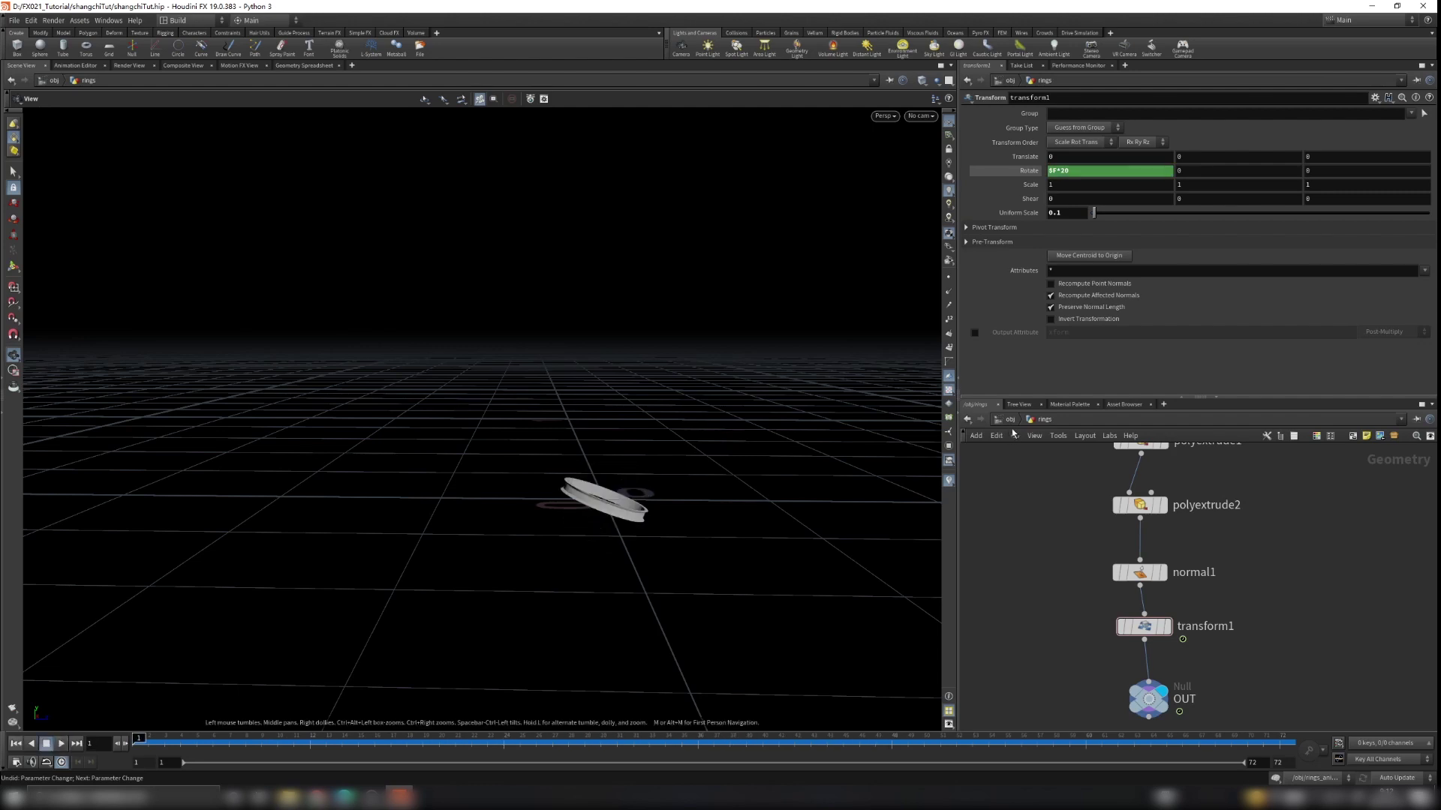
Open the rings_animated network and play back the spinning copied rings, inspecting them from different angles
{"action": "left_click", "coordinate": [1009, 420]}
{"action": "double_click", "coordinate": [1155, 517]}
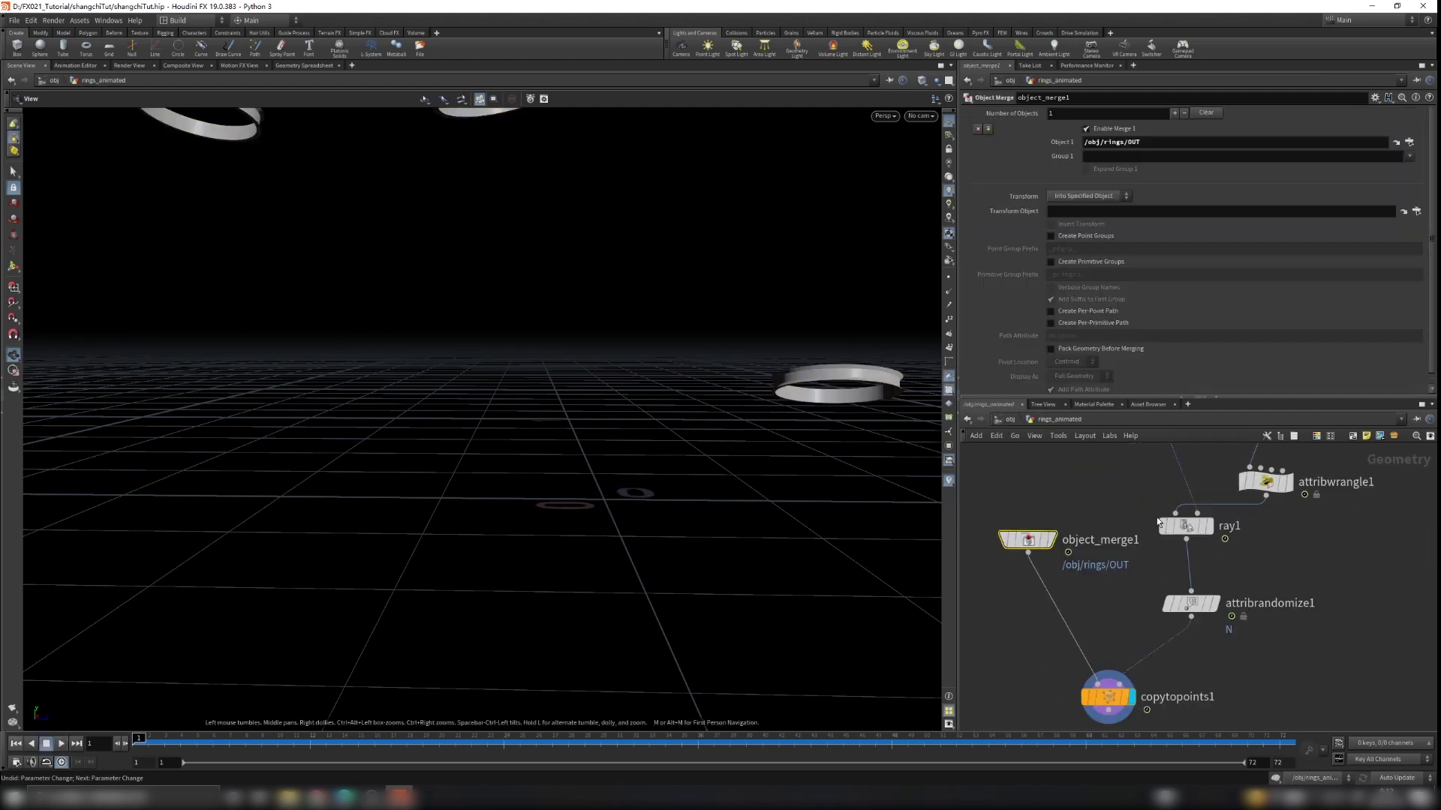
{"action": "scroll", "coordinate": [622, 484], "scroll_direction": "down", "scroll_amount": 10}
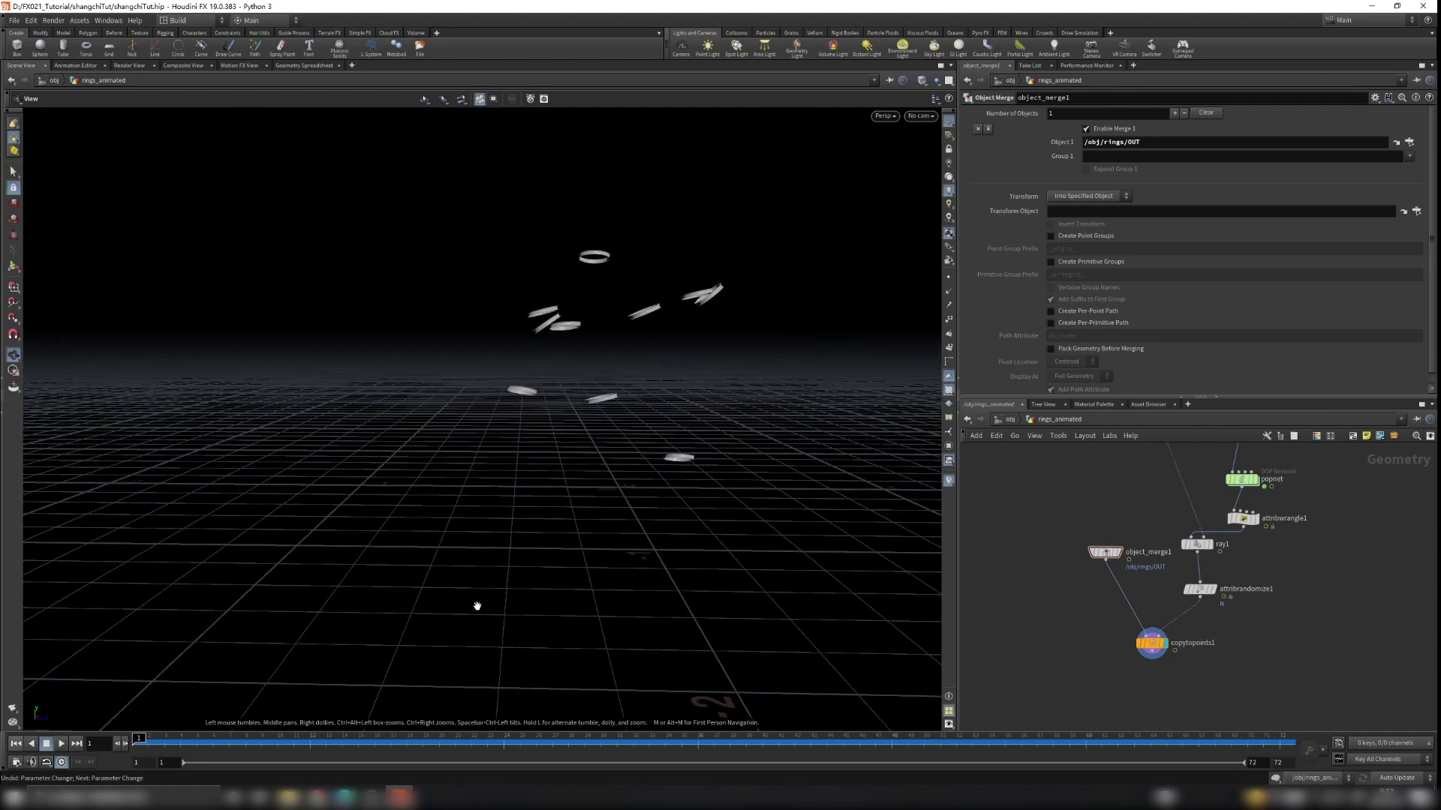
{"action": "left_click", "coordinate": [61, 743]}
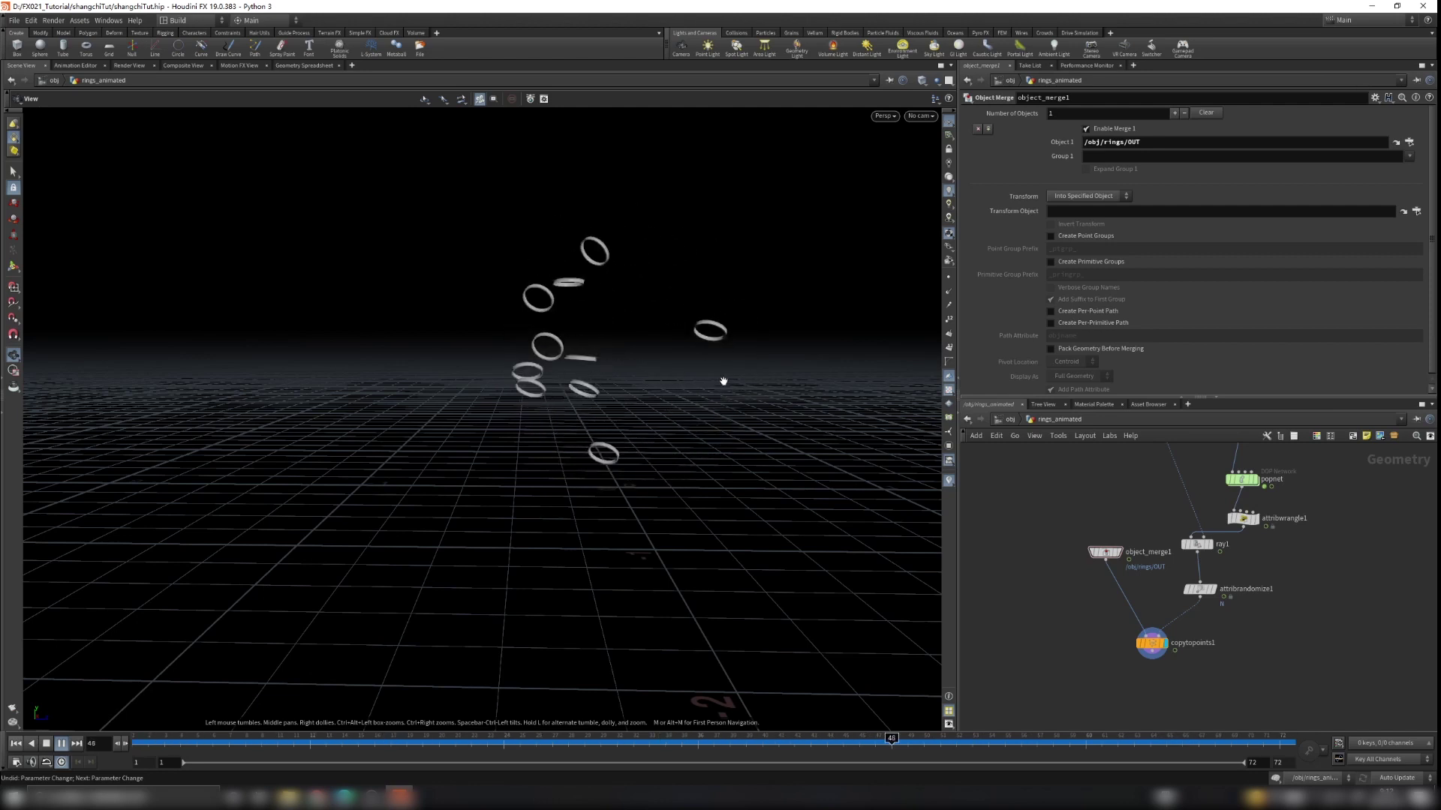
{"action": "left_click_drag", "start_coordinate": [694, 429], "coordinate": [883, 398]}
{"action": "scroll", "coordinate": [1126, 564], "scroll_direction": "down", "scroll_amount": 5}
{"action": "middle_click_drag", "start_coordinate": [1117, 479], "coordinate": [1112, 579]}
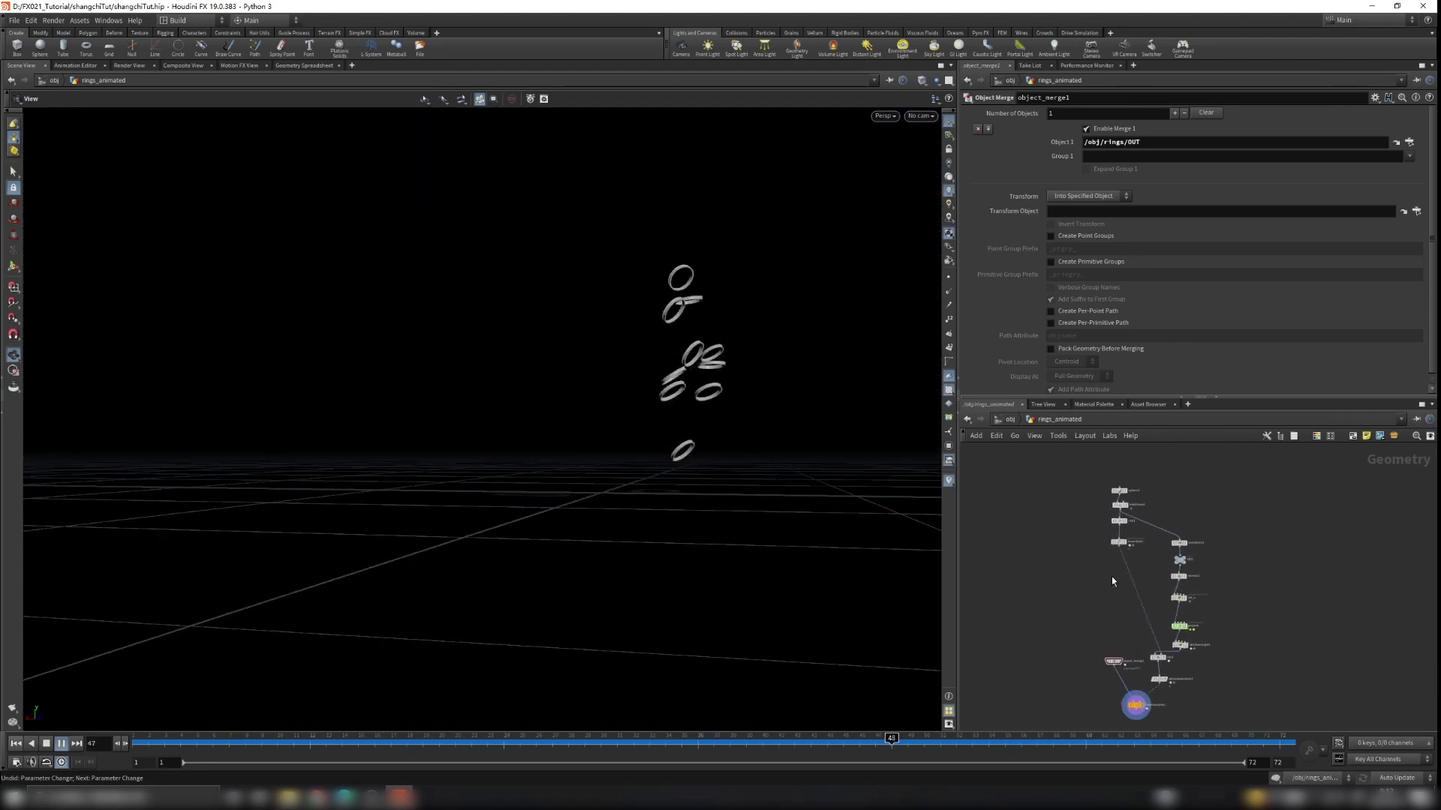
Show matchsize1 and mountain1 as templates to compare the animated rings with the sphere surface
{"action": "scroll", "coordinate": [1120, 512], "scroll_direction": "up", "scroll_amount": 6}
{"action": "left_click", "coordinate": [1139, 484]}
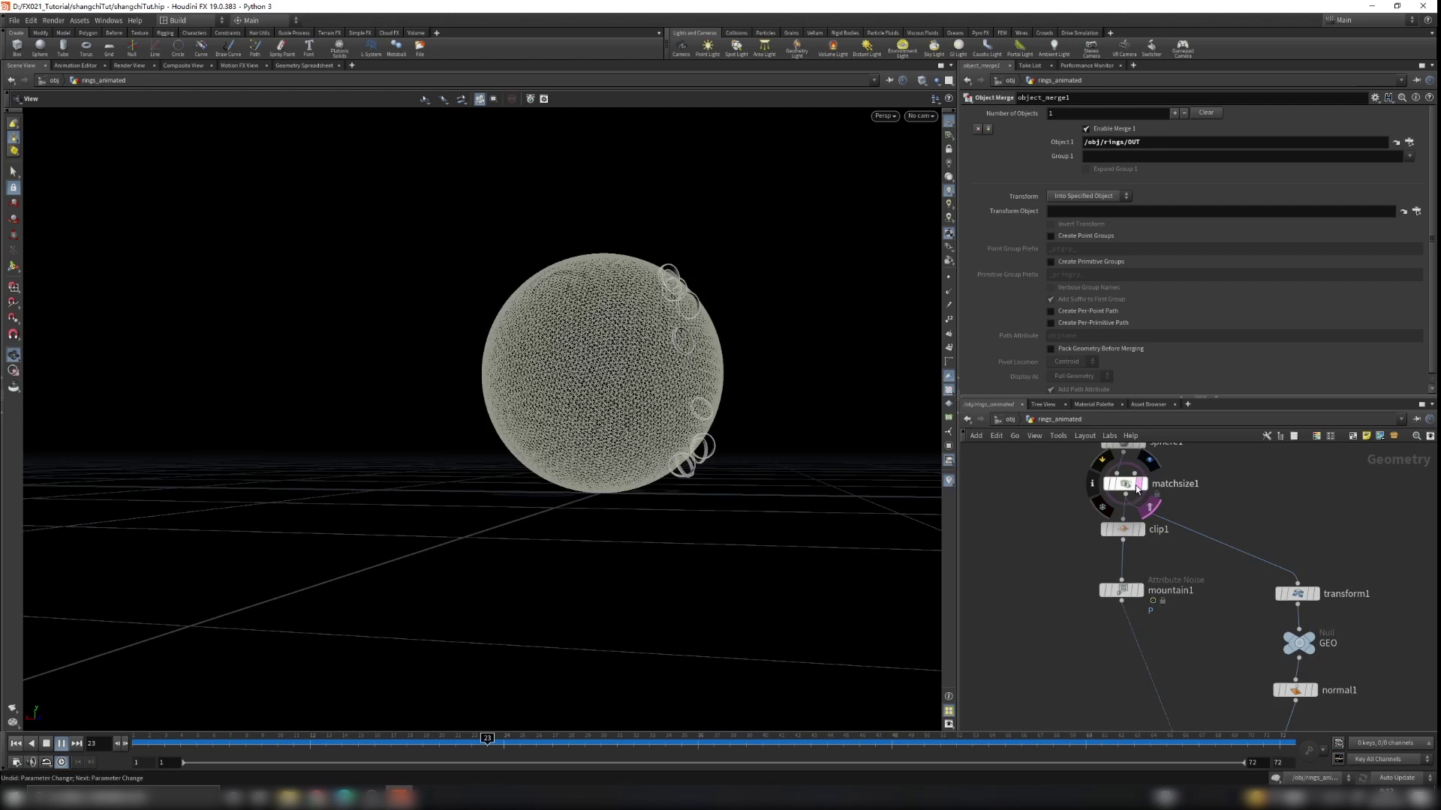
{"action": "left_click", "coordinate": [1137, 590]}
{"action": "left_click_drag", "start_coordinate": [772, 537], "coordinate": [514, 482]}
{"action": "middle_click_drag", "start_coordinate": [1084, 625], "coordinate": [1077, 508]}
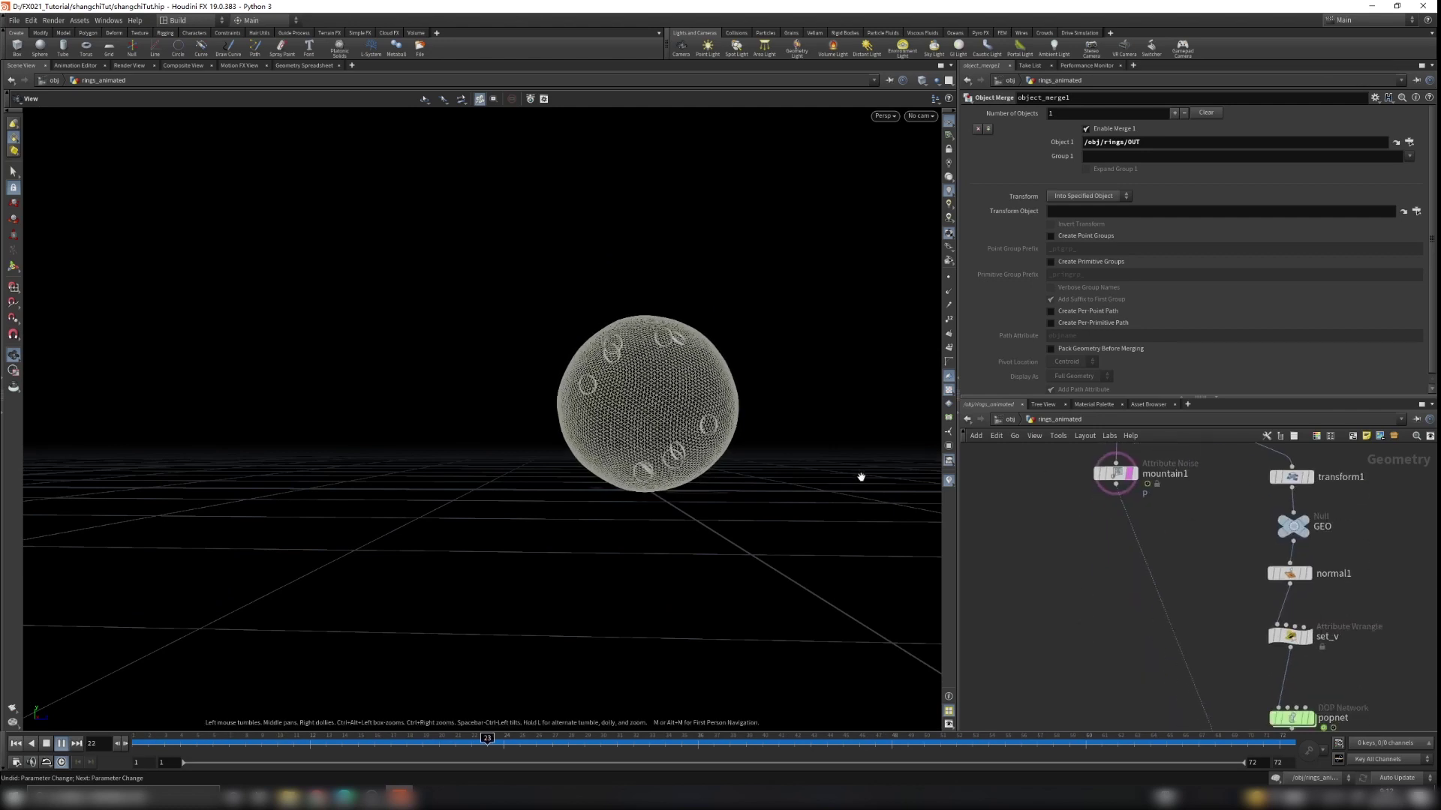
Open the rings network again and reduce transform1's Uniform Scale to make the copied rings smaller
{"action": "left_click", "coordinate": [1010, 419]}
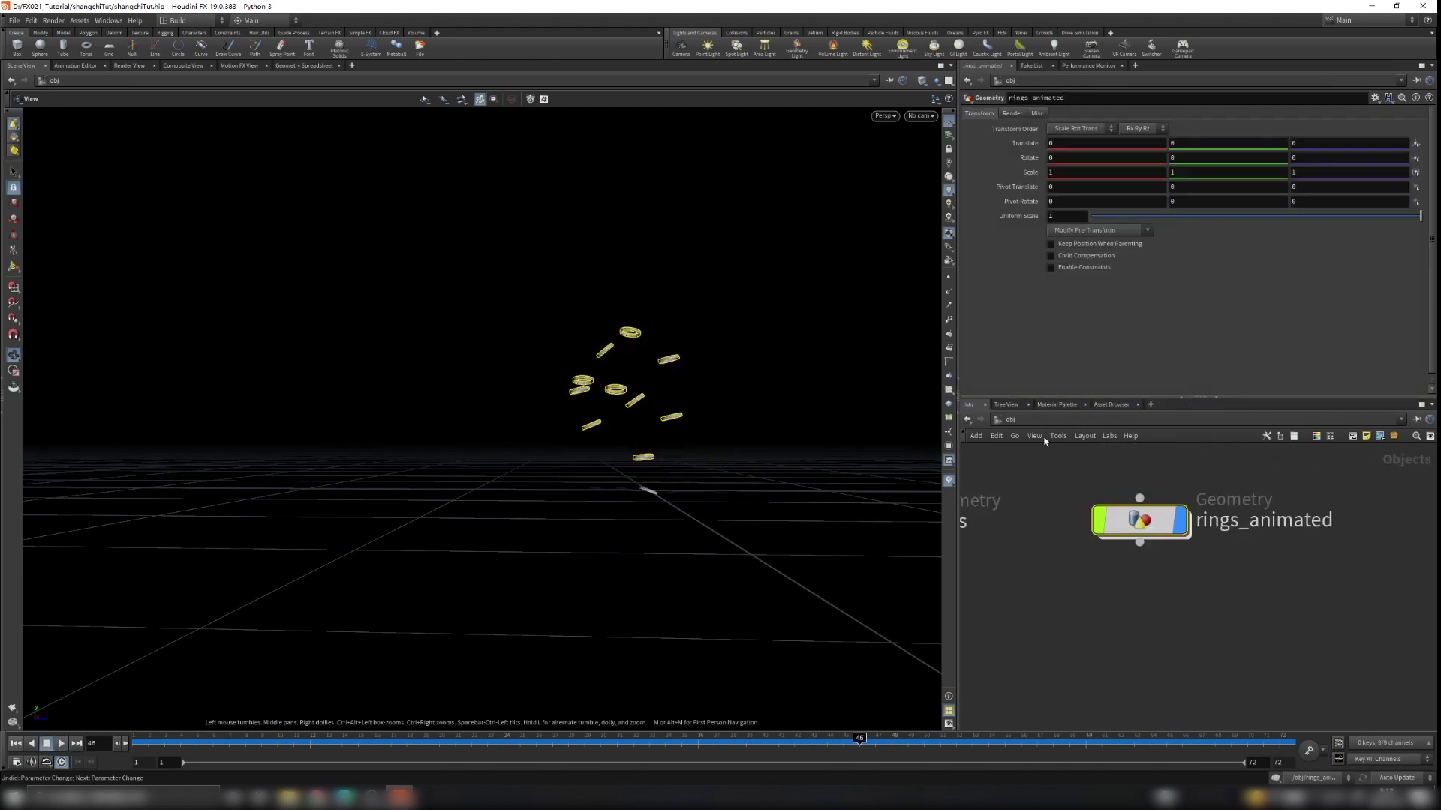
{"action": "left_click_drag", "start_coordinate": [968, 530], "coordinate": [1169, 511]}
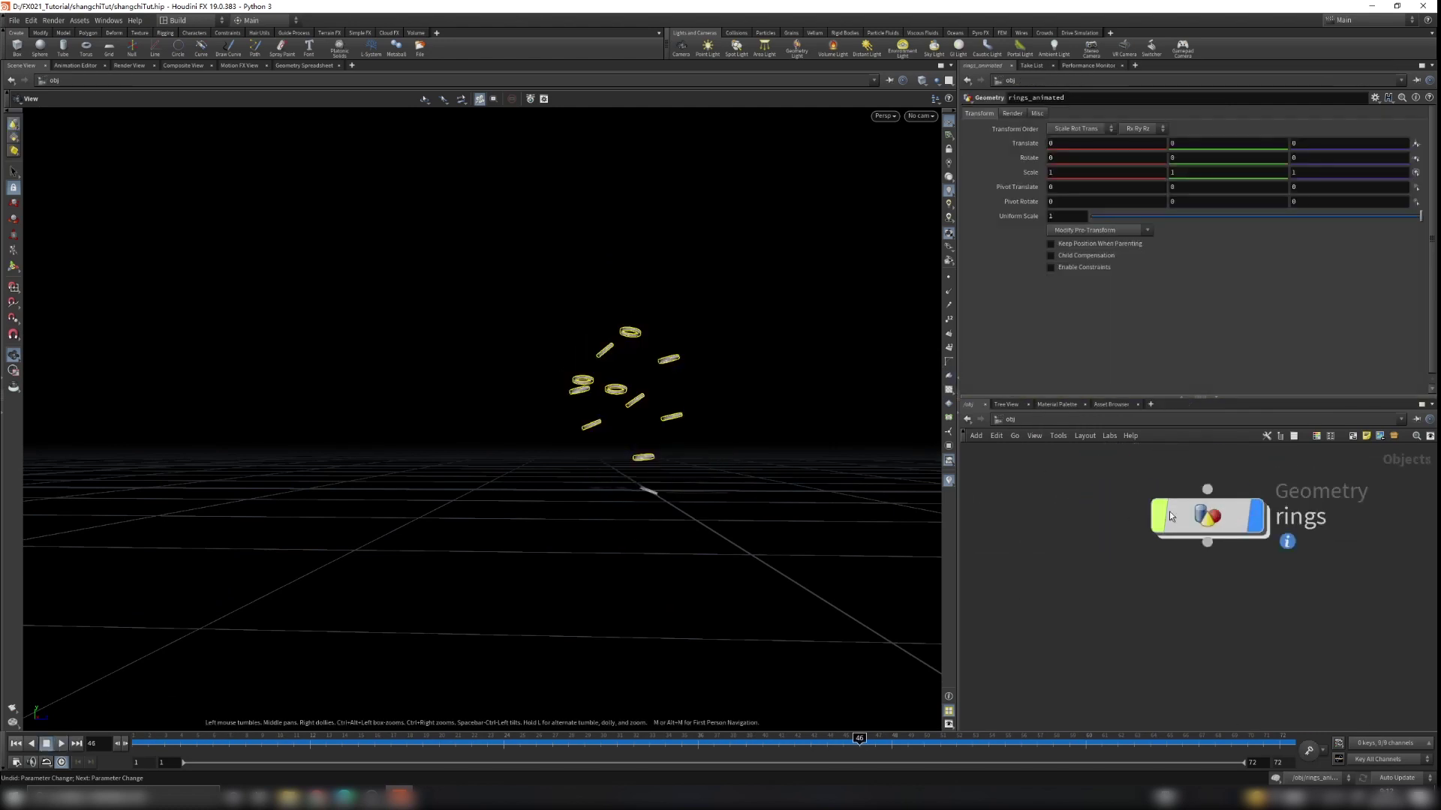
{"action": "double_click", "coordinate": [1209, 513]}
{"action": "scroll", "coordinate": [1216, 610], "scroll_direction": "up", "scroll_amount": 2}
{"action": "type", "text": "0.1"}
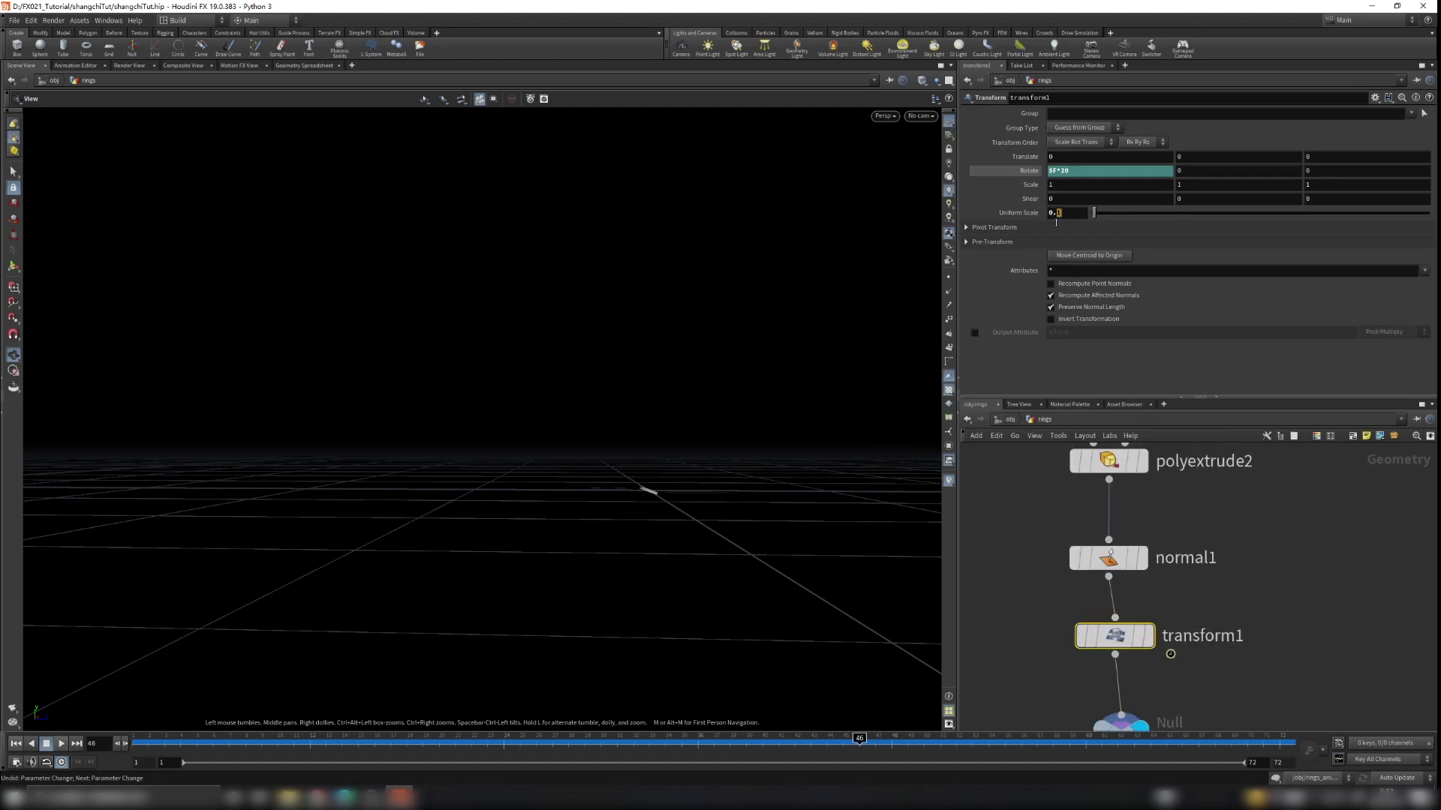
{"action": "type", "text": "0"}
Go back into rings_animated and play back the smaller rings from the first frame
{"action": "left_click", "coordinate": [1009, 420]}
{"action": "scroll", "coordinate": [1237, 573], "scroll_direction": "down", "scroll_amount": 4}
{"action": "middle_click_drag", "start_coordinate": [1268, 572], "coordinate": [1135, 560]}
{"action": "scroll", "coordinate": [1144, 560], "scroll_direction": "up", "scroll_amount": 2}
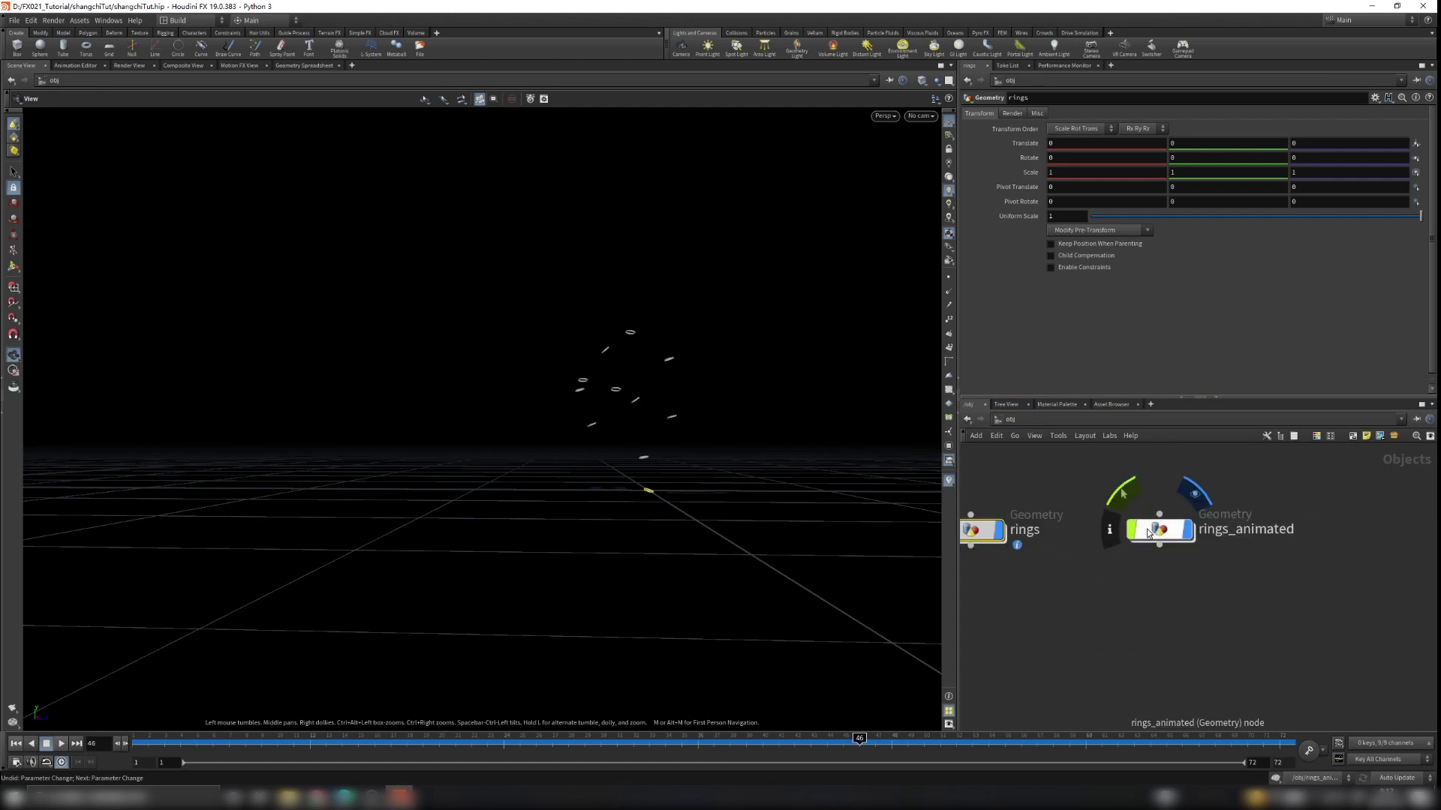
{"action": "double_click", "coordinate": [1160, 528]}
{"action": "scroll", "coordinate": [642, 389], "scroll_direction": "up", "scroll_amount": 3}
{"action": "left_click_drag", "start_coordinate": [642, 389], "coordinate": [578, 405]}
{"action": "left_click", "coordinate": [15, 744]}
{"action": "left_click", "coordinate": [61, 743]}
View the rings from another angle, turn off mountain1's template display and stop playback
{"action": "scroll", "coordinate": [654, 470], "scroll_direction": "down", "scroll_amount": 3}
{"action": "left_click_drag", "start_coordinate": [654, 469], "coordinate": [530, 418]}
{"action": "left_click", "coordinate": [1128, 474]}
{"action": "left_click", "coordinate": [59, 746]}
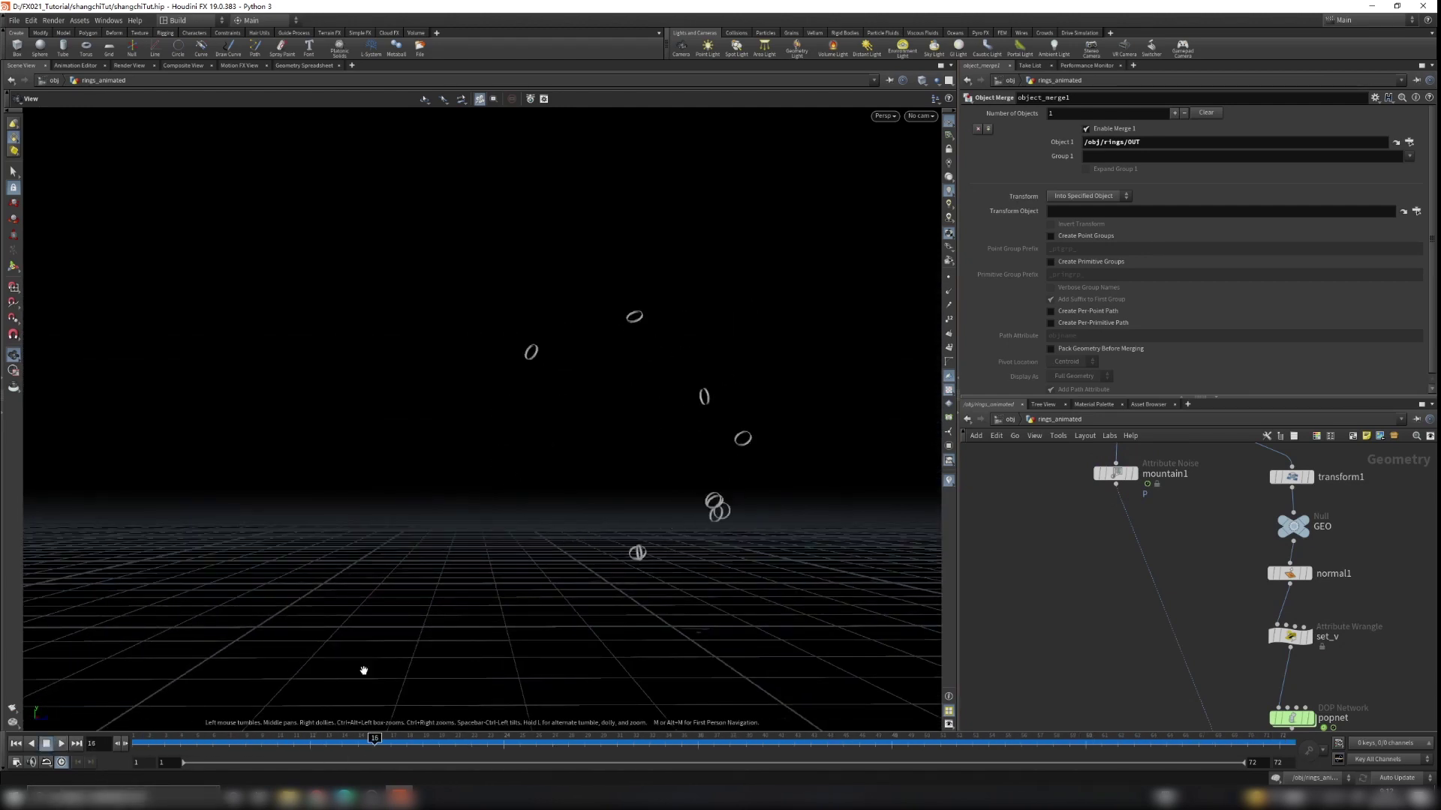
Display the output of attribrandomize1 in the viewport
{"action": "scroll", "coordinate": [1200, 635], "scroll_direction": "down", "scroll_amount": 5}
{"action": "middle_click_drag", "start_coordinate": [1203, 636], "coordinate": [1136, 576]}
{"action": "scroll", "coordinate": [1140, 578], "scroll_direction": "up", "scroll_amount": 6}
{"action": "scroll", "coordinate": [1204, 629], "scroll_direction": "up", "scroll_amount": 2}
{"action": "left_click", "coordinate": [1090, 604]}
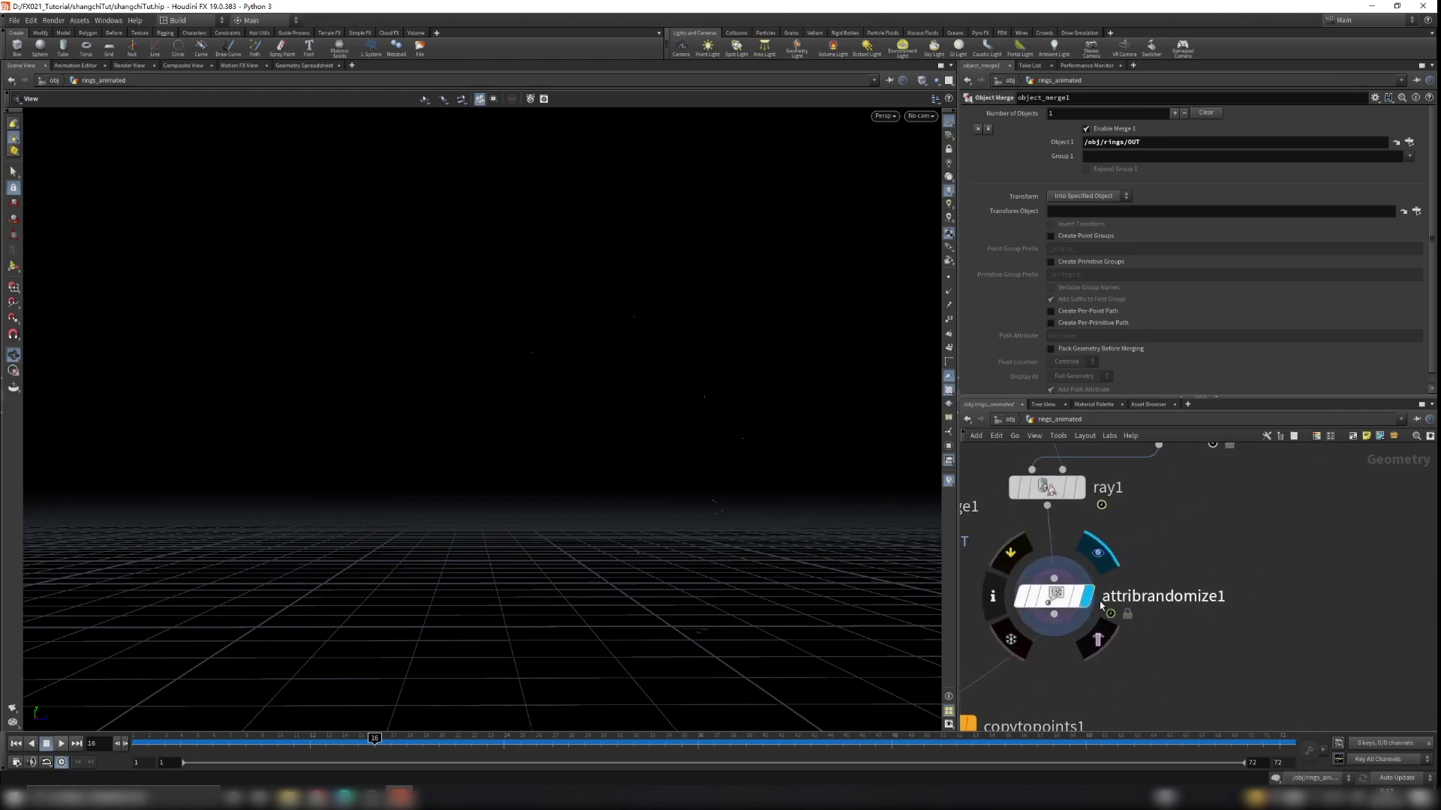
Move copytopoints1 farther away from attribrandomize1 and inspect the randomized points in the viewport
{"action": "scroll", "coordinate": [1207, 632], "scroll_direction": "down", "scroll_amount": 4}
{"action": "left_click_drag", "start_coordinate": [1125, 632], "coordinate": [1071, 633]}
{"action": "left_click_drag", "start_coordinate": [877, 530], "coordinate": [830, 473]}
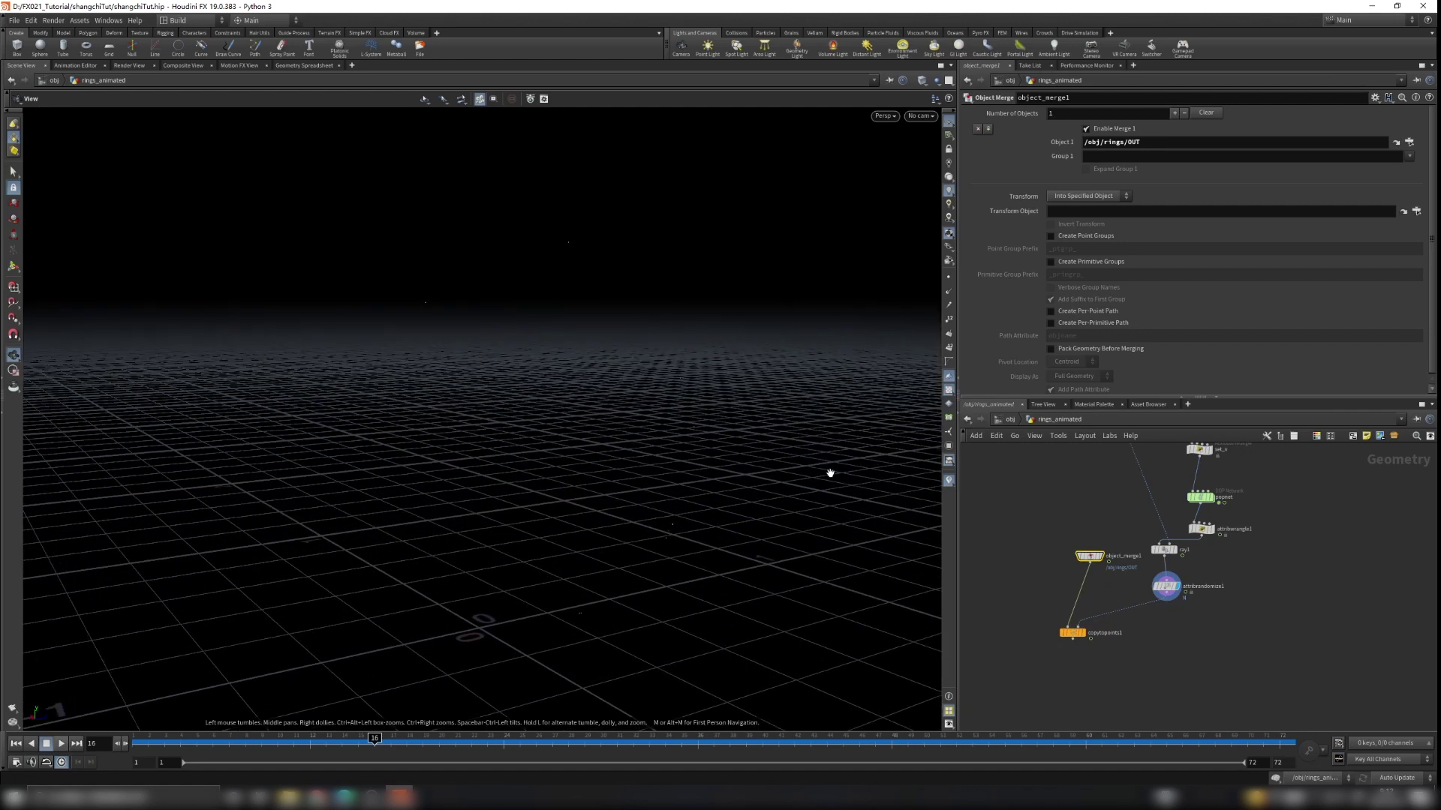
{"action": "left_click_drag", "start_coordinate": [733, 460], "coordinate": [795, 480]}
{"action": "scroll", "coordinate": [1178, 588], "scroll_direction": "up", "scroll_amount": 2}
{"action": "mouse_move", "coordinate": [1178, 588]}
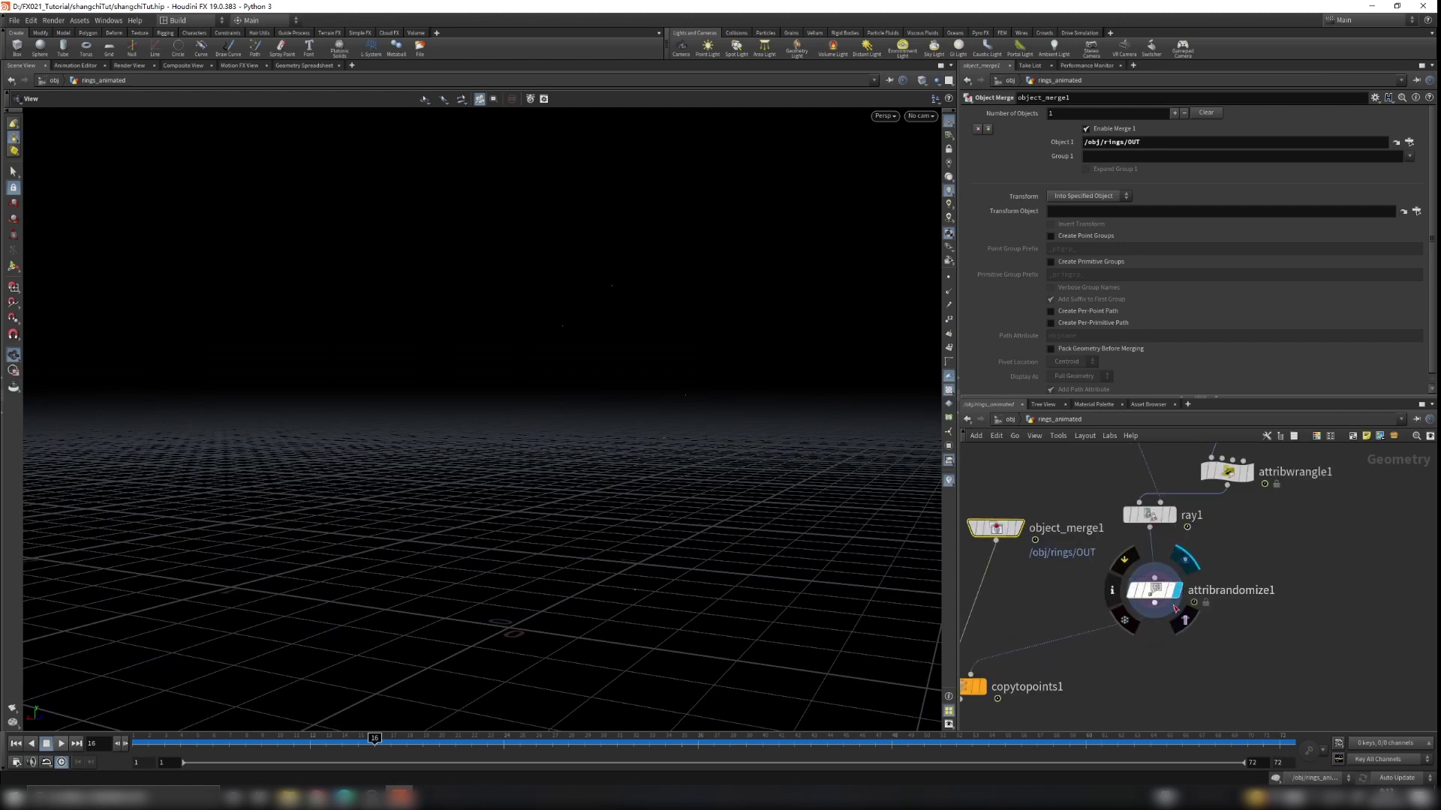
Display the output of copytopoints1 and move the node below and between object_merge1 and attribrandomize1
{"action": "scroll", "coordinate": [1212, 593], "scroll_direction": "up", "scroll_amount": 2}
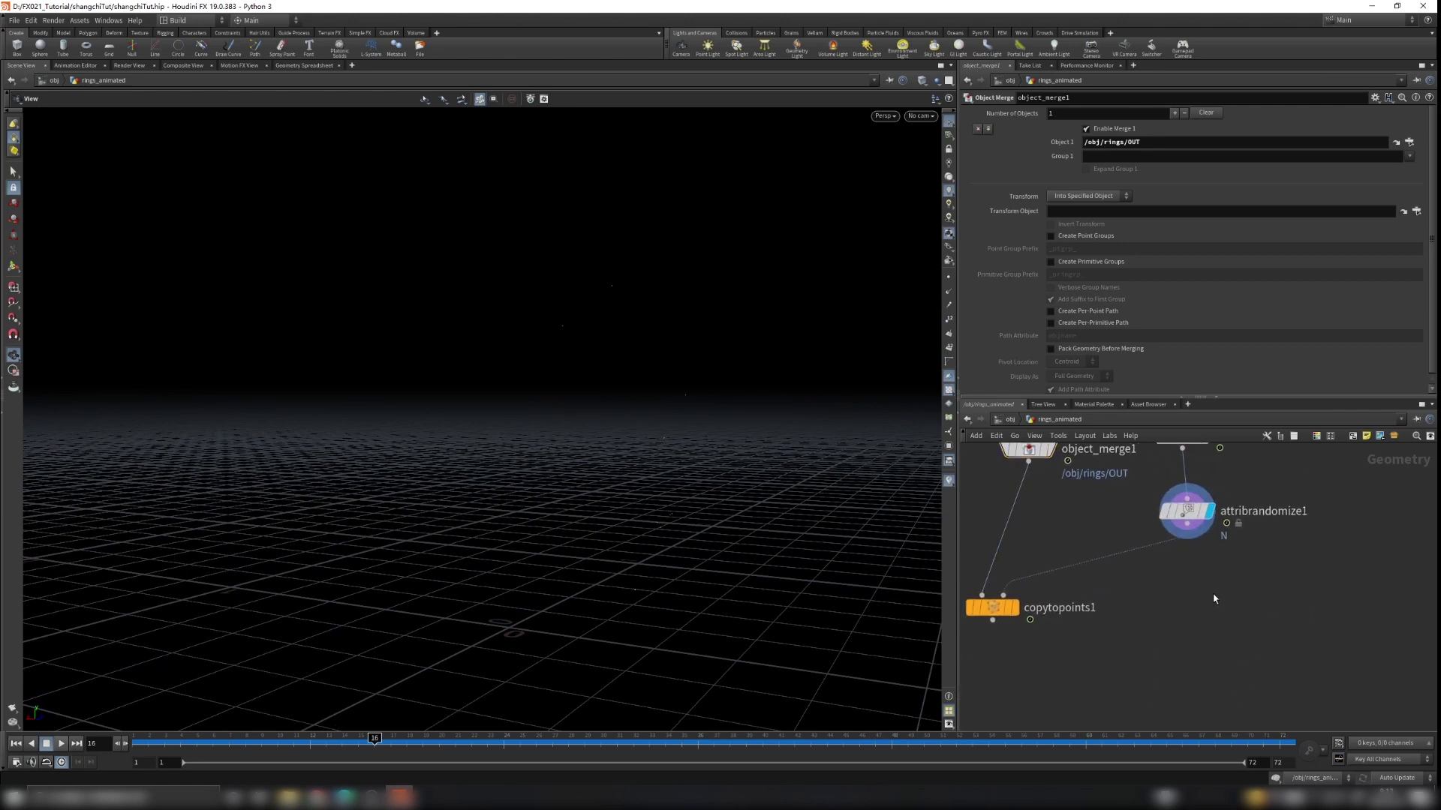
{"action": "scroll", "coordinate": [1204, 590], "scroll_direction": "down", "scroll_amount": 1}
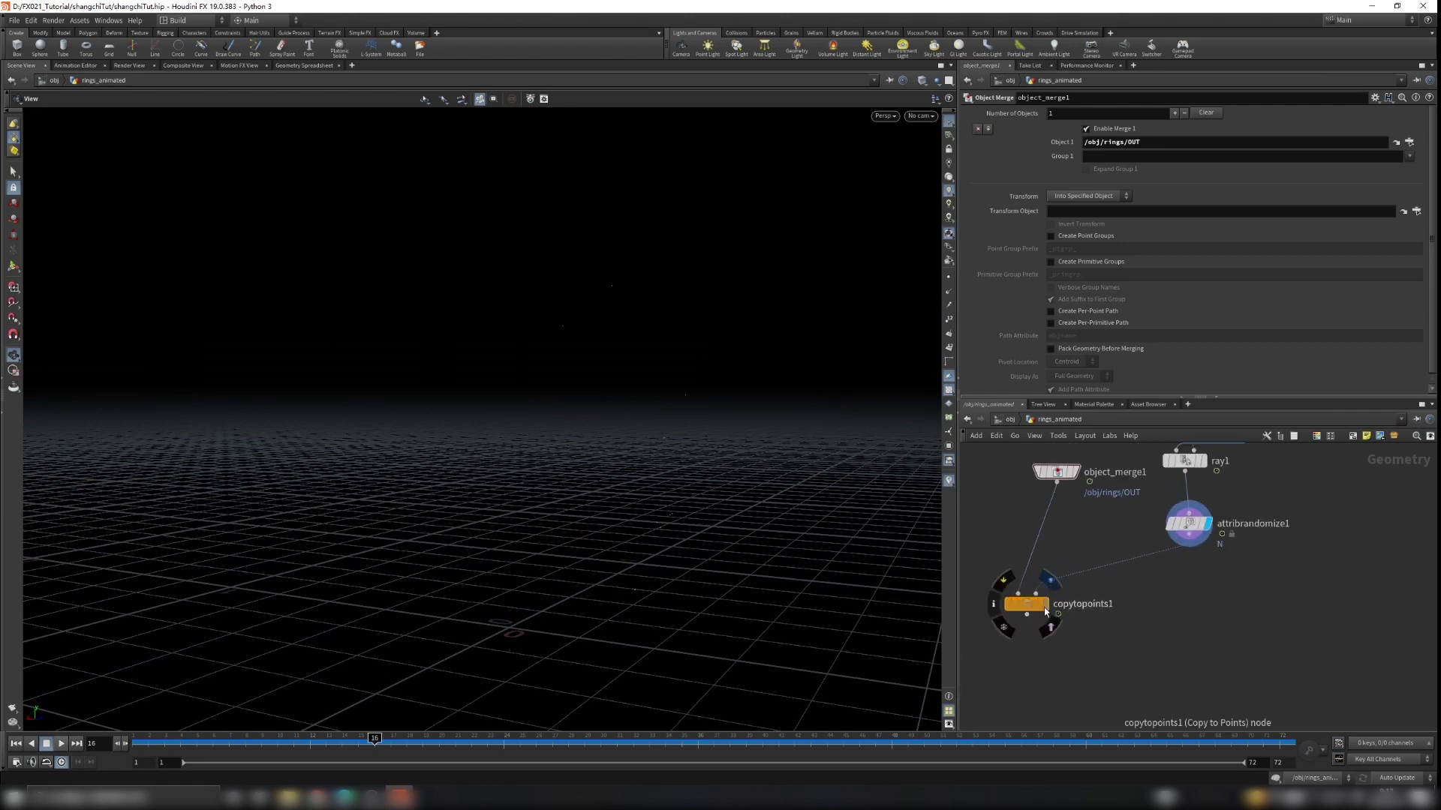
{"action": "left_click", "coordinate": [1045, 607]}
{"action": "left_click_drag", "start_coordinate": [1034, 610], "coordinate": [1120, 625]}
Inspect the orientation of the rings copied onto the points from several viewing angles
{"action": "left_click_drag", "start_coordinate": [723, 421], "coordinate": [647, 498]}
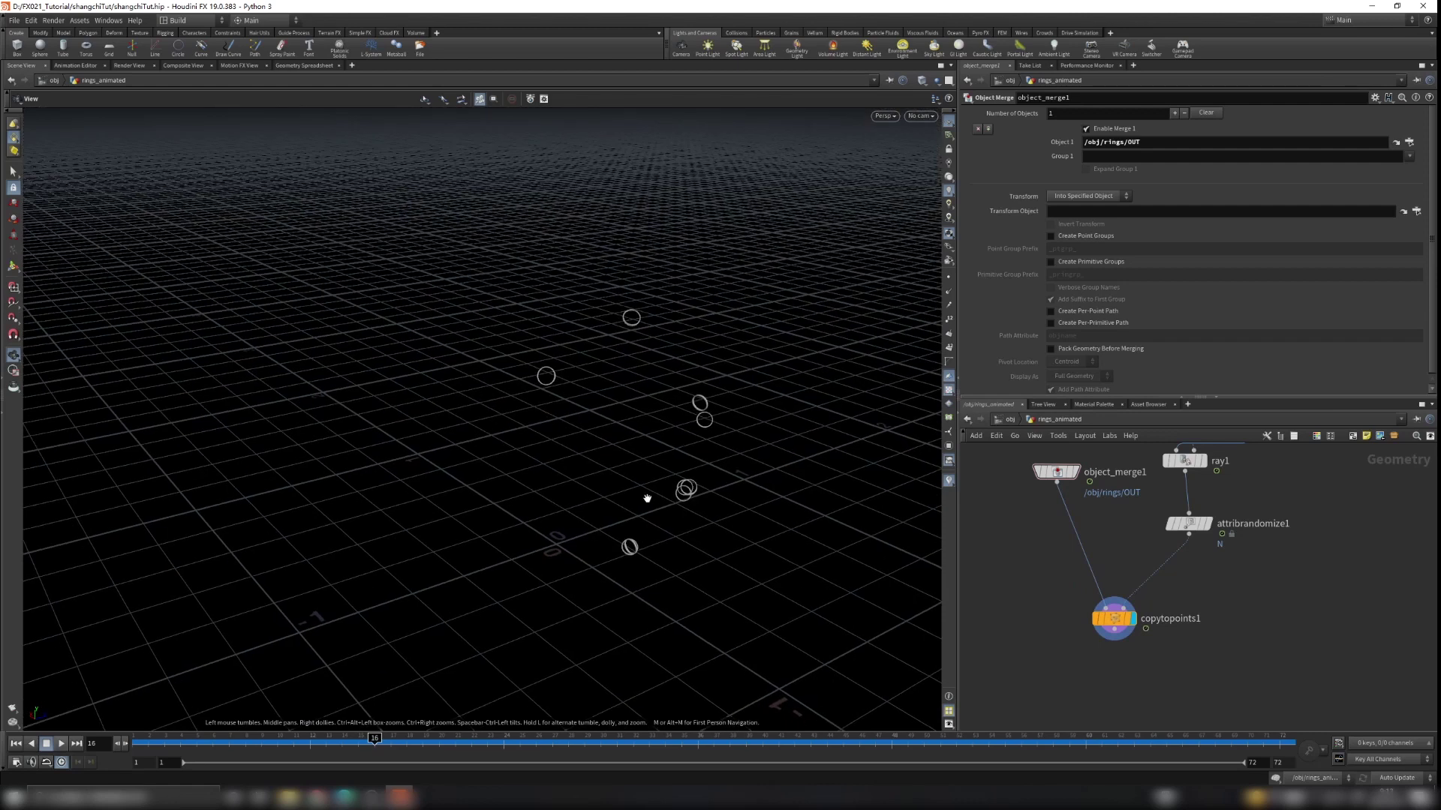
{"action": "left_click_drag", "start_coordinate": [647, 498], "coordinate": [612, 311]}
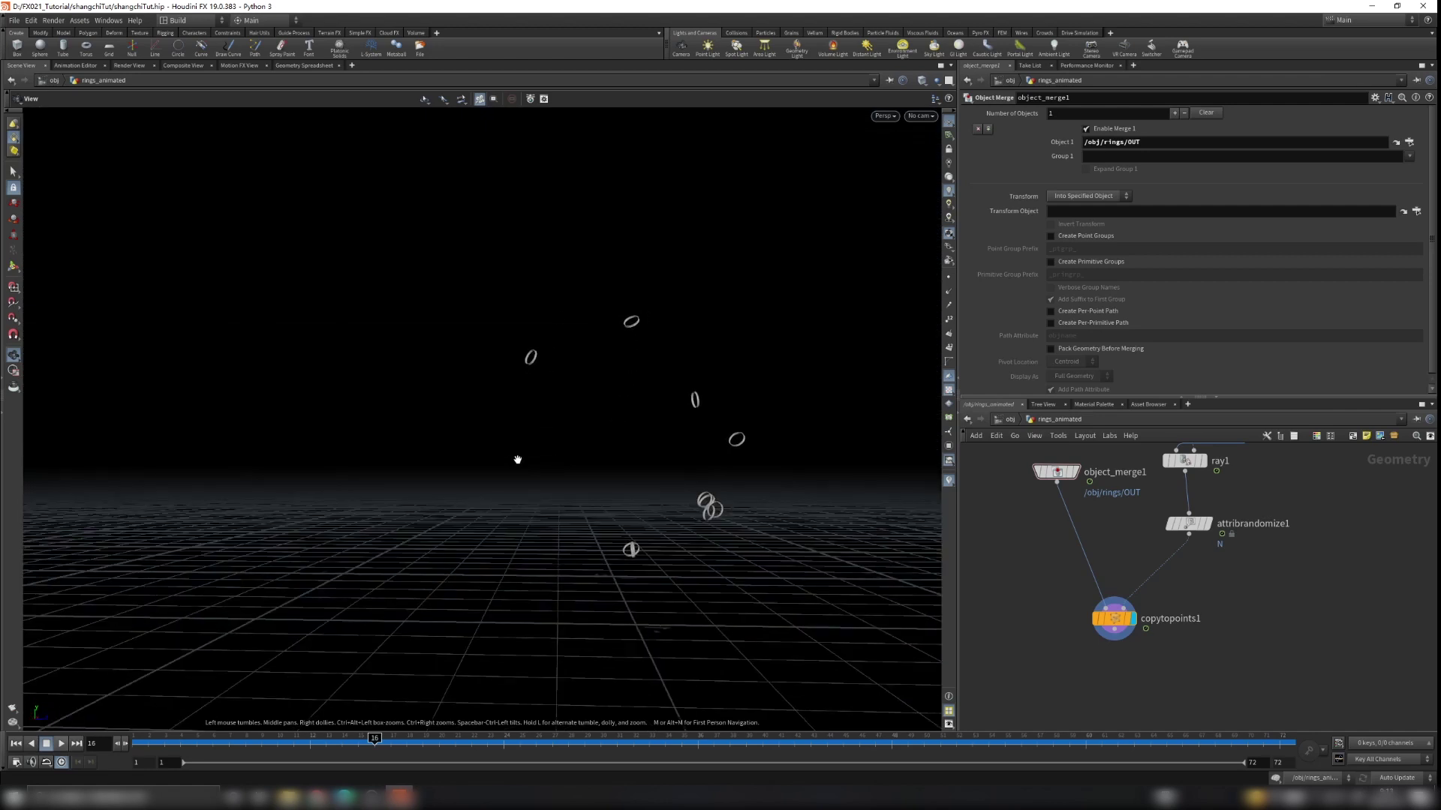
{"action": "left_click_drag", "start_coordinate": [679, 373], "coordinate": [706, 409]}
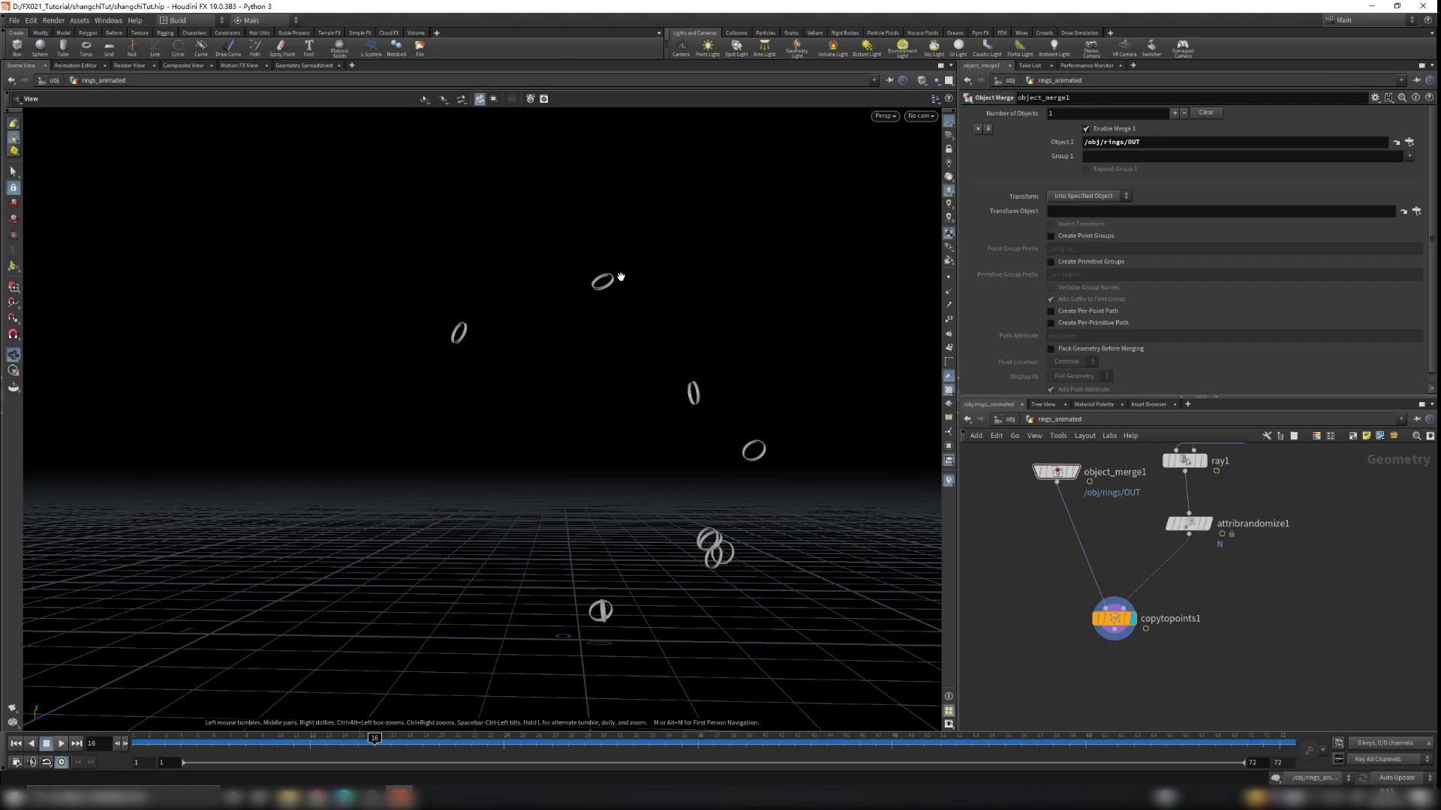
{"action": "left_click_drag", "start_coordinate": [608, 293], "coordinate": [623, 336]}
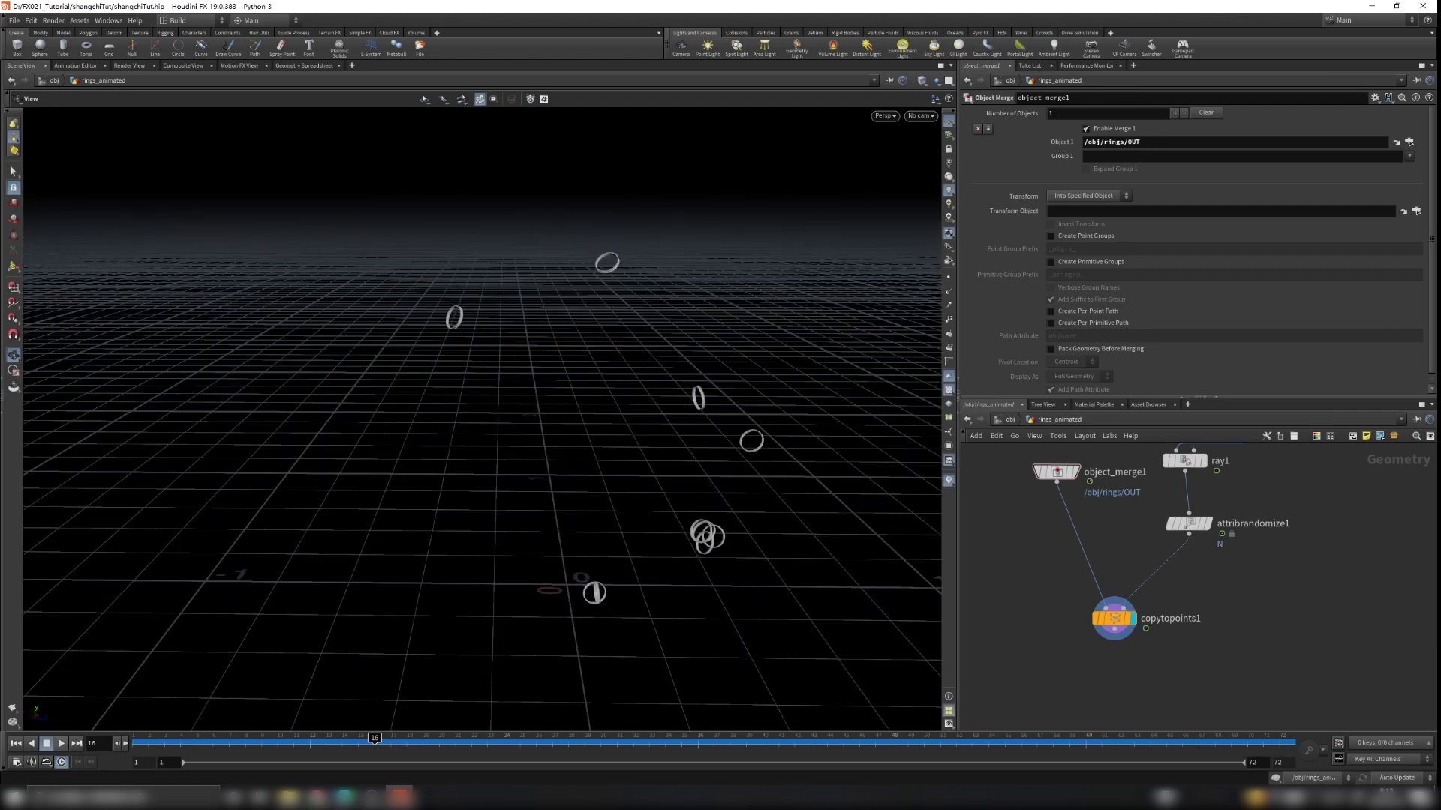
{"action": "key", "text": "alt+Tab"}
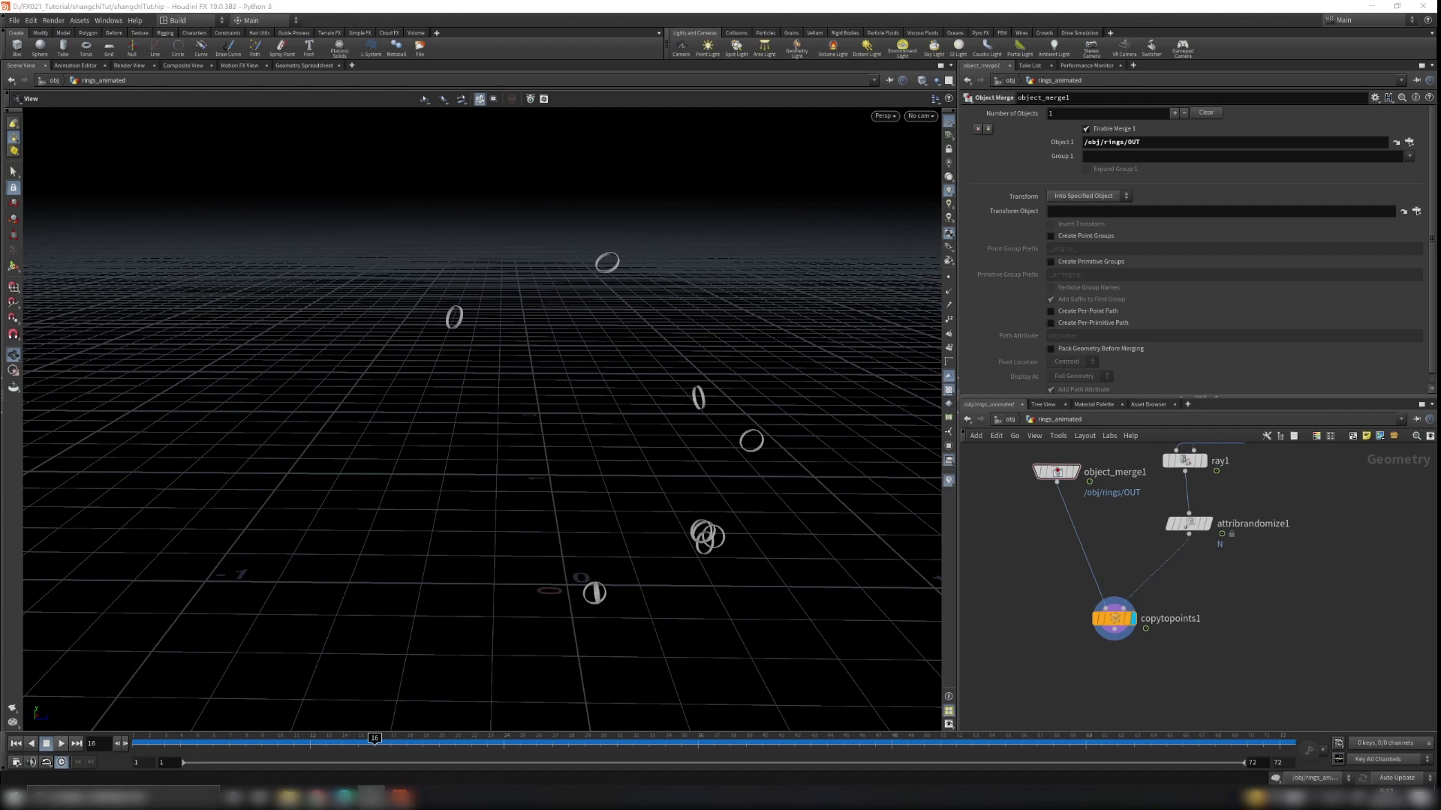